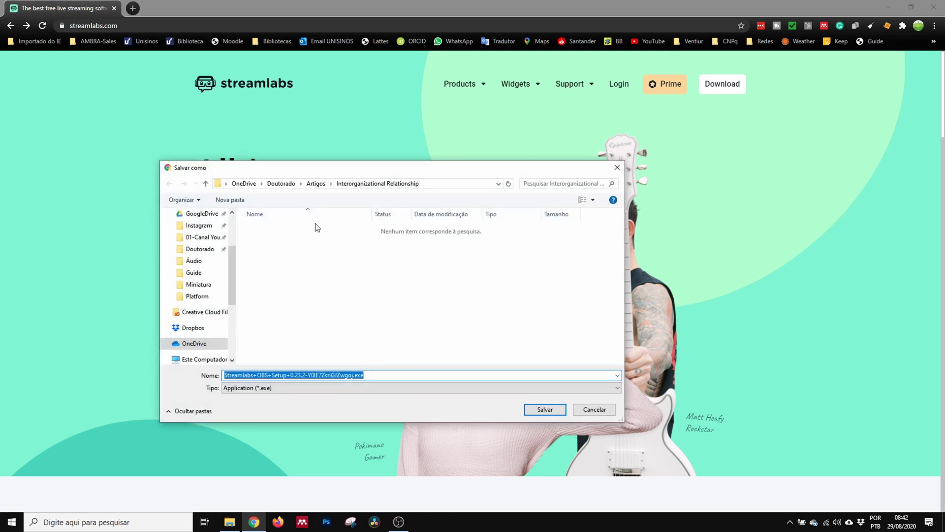
Save the Streamlabs OBS installer to the Downloads folder under its proposed file name.
left_click(232, 224)
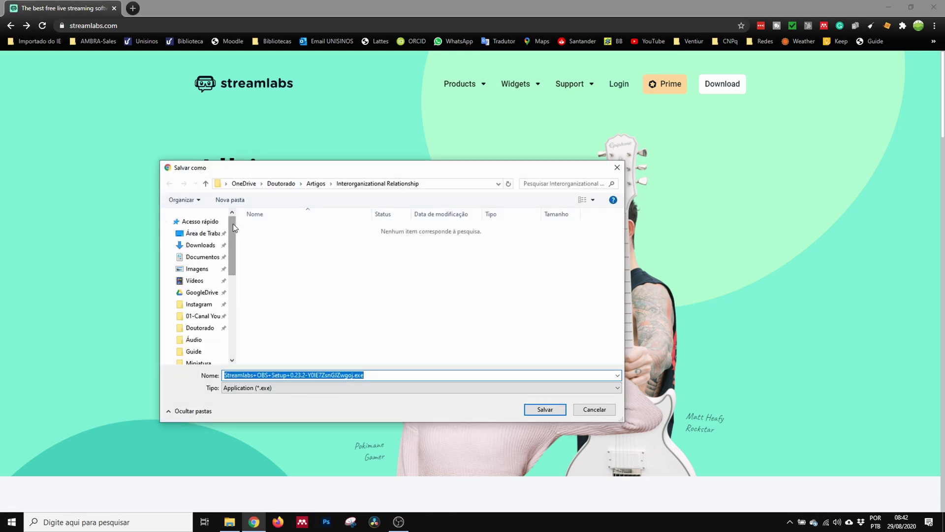
left_click(197, 250)
left_click(547, 409)
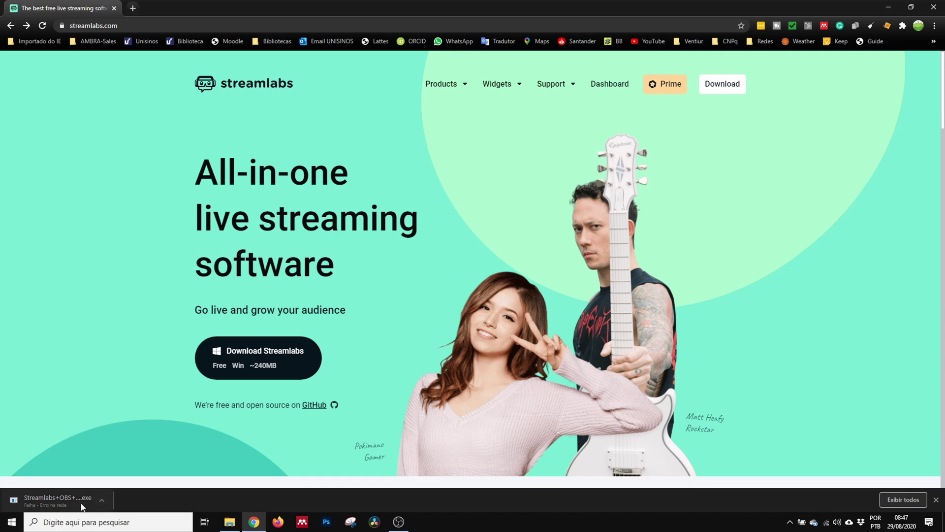
Resume the Streamlabs OBS installer download each time it is interrupted.
left_click(101, 498)
left_click(114, 457)
left_click(102, 505)
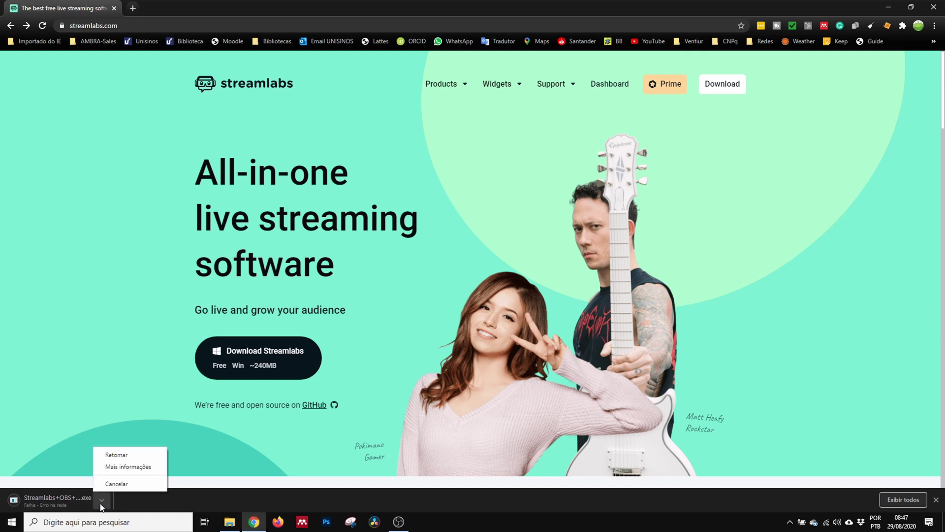
left_click(111, 455)
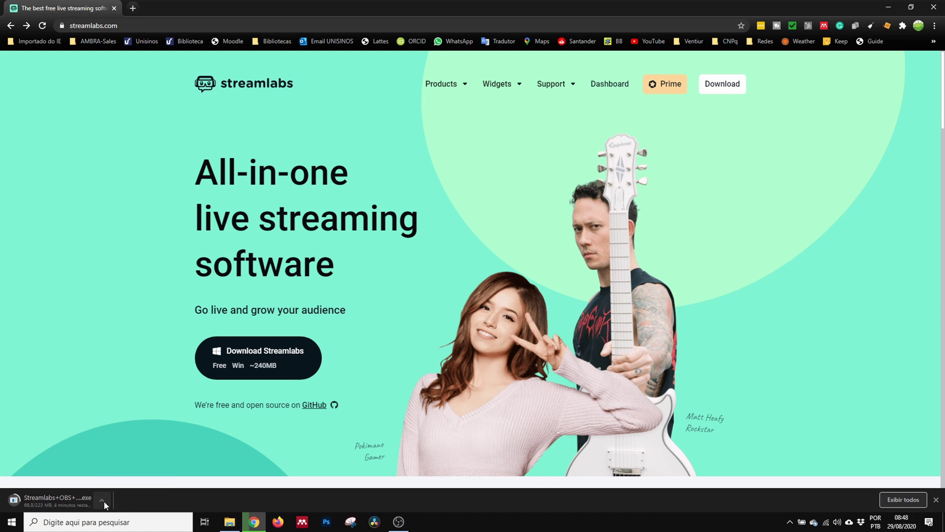
left_click(102, 501)
left_click(109, 455)
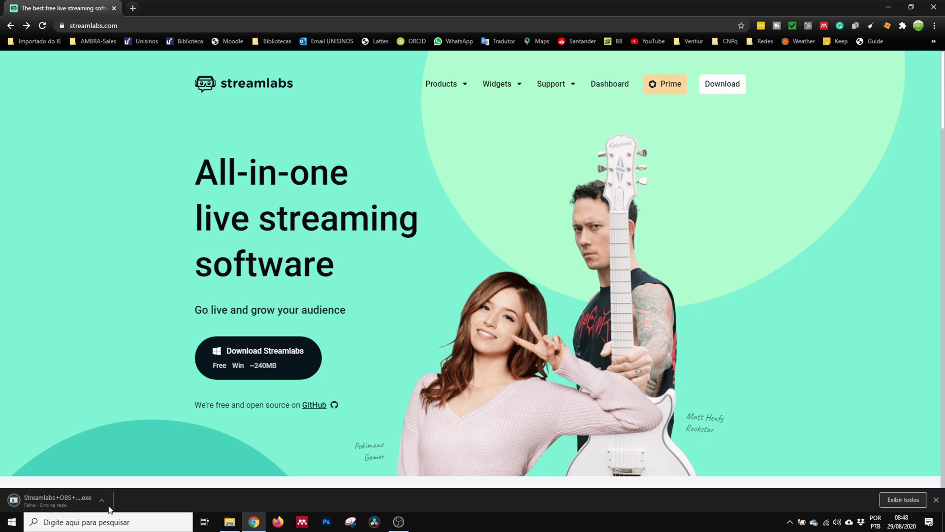
left_click(103, 501)
left_click(104, 455)
left_click(101, 508)
left_click(112, 453)
left_click(104, 501)
left_click(103, 500)
left_click(103, 500)
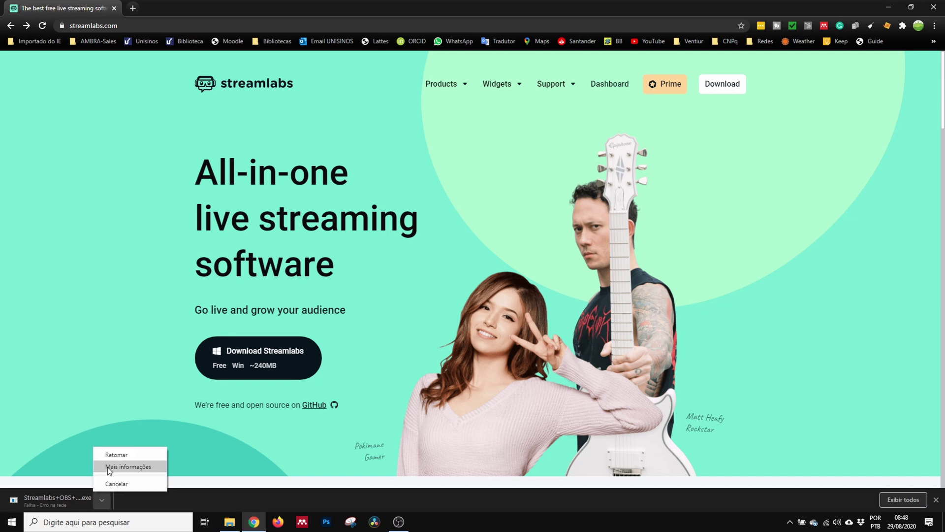
left_click(111, 453)
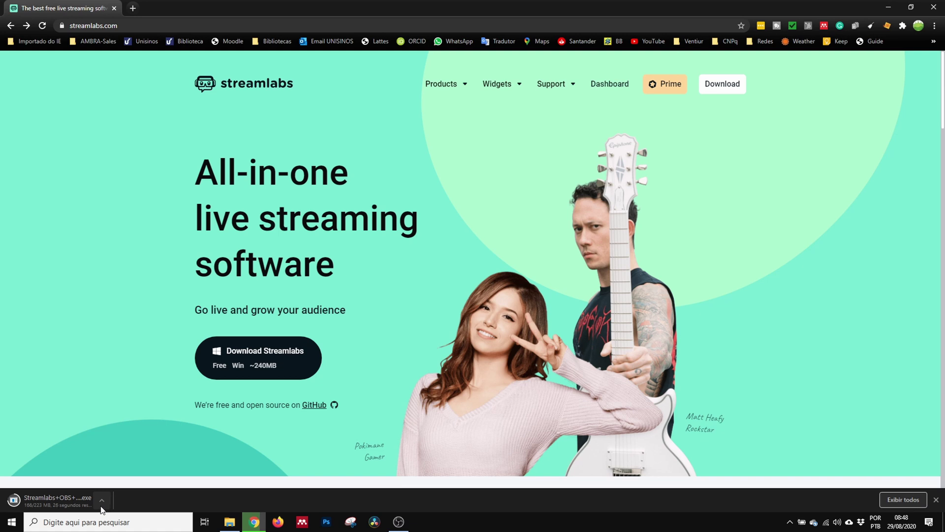
left_click(102, 500)
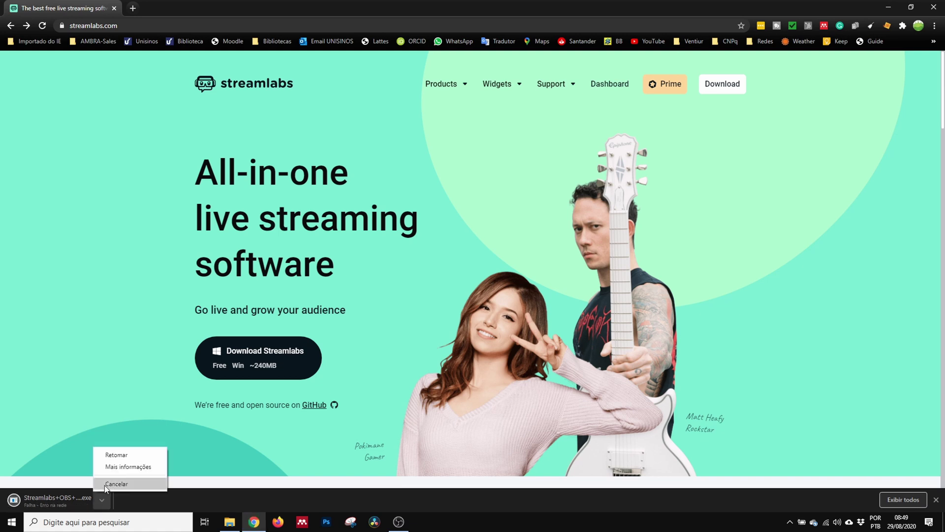
left_click(111, 455)
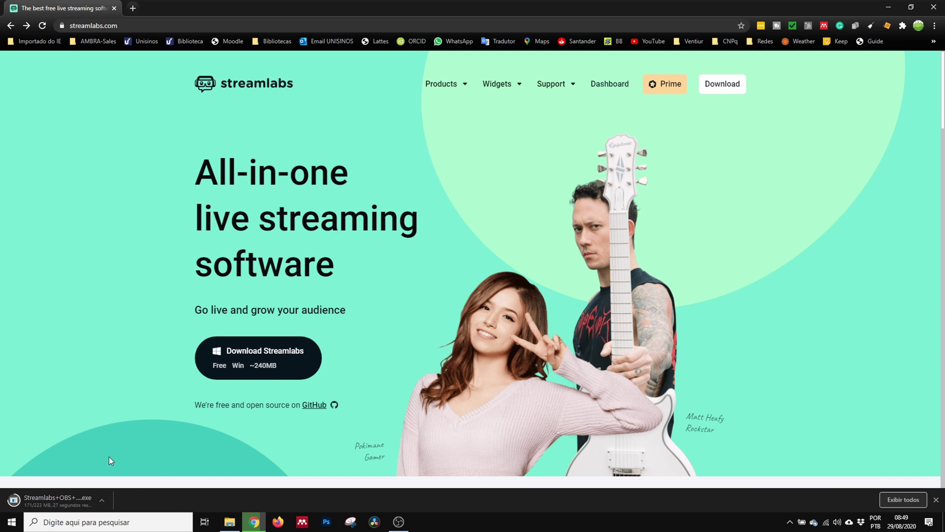
Run the downloaded installer, accept the license agreement and install Streamlabs OBS in the default destination folder.
left_click(28, 501)
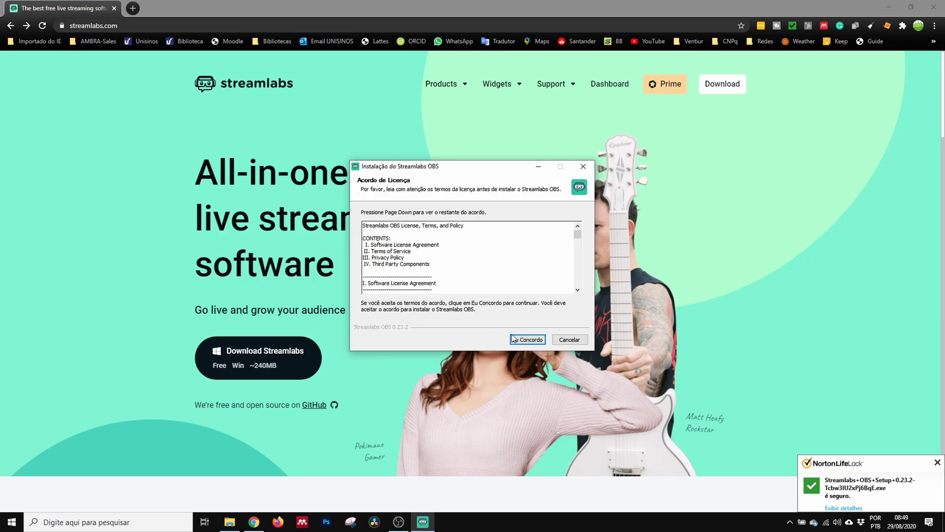
left_click(527, 339)
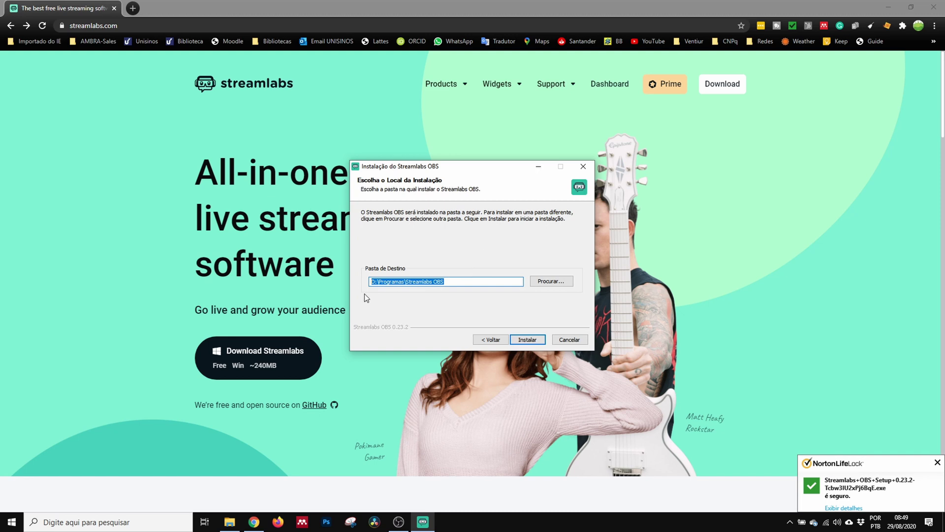
left_click(519, 341)
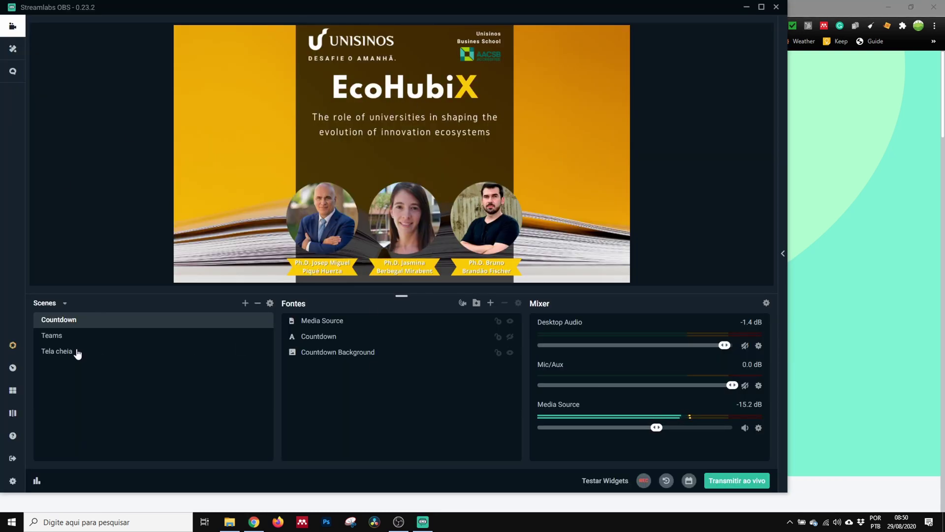
Display the Teams scene and log out of the current Streamlabs OBS account.
left_click(55, 336)
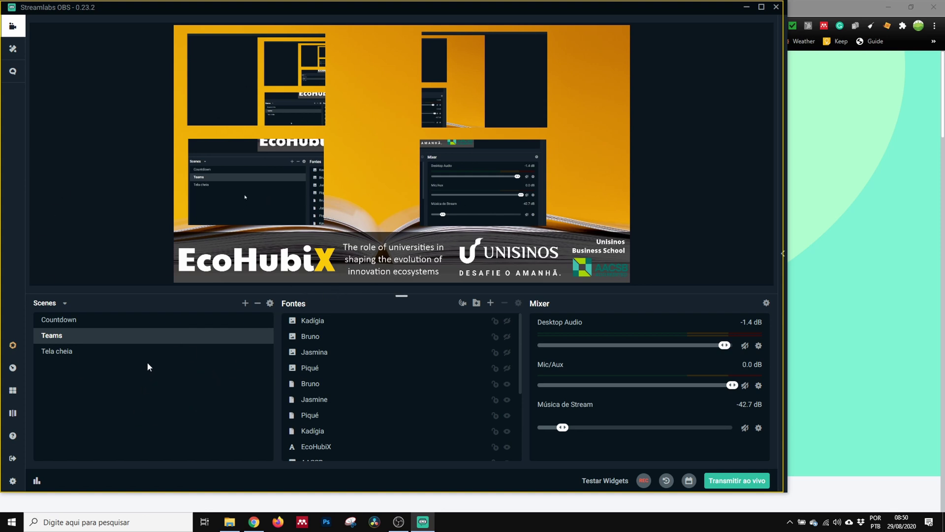
left_click(15, 458)
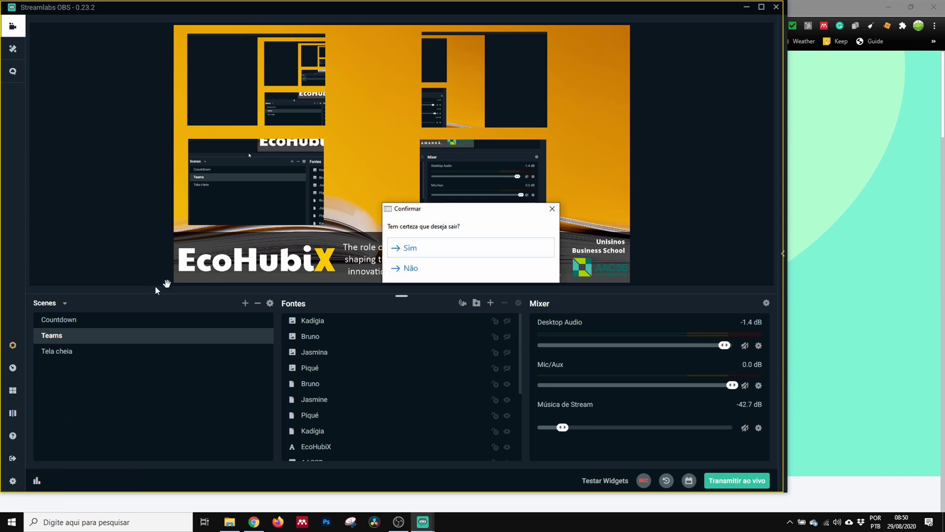
left_click(407, 246)
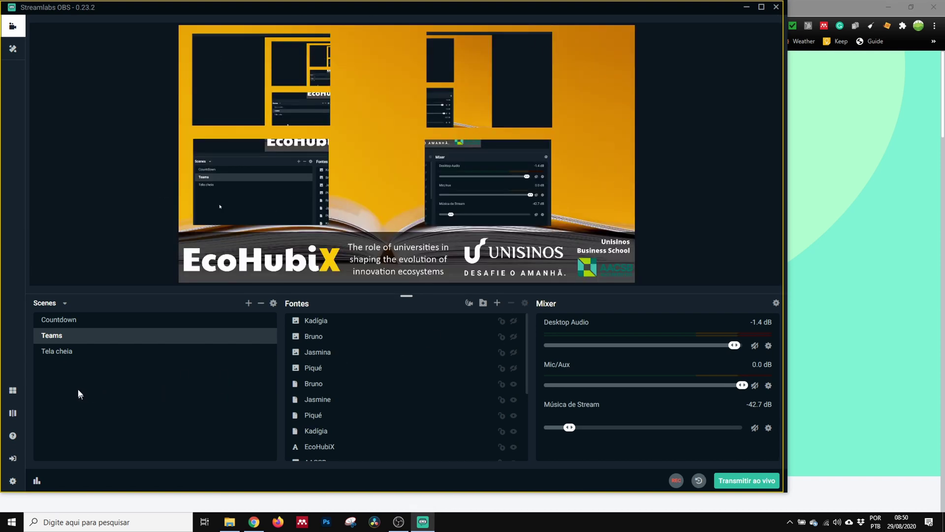
Display the Tela cheia scene, examine the platforms offered for logging in and skip the login.
left_click(59, 355)
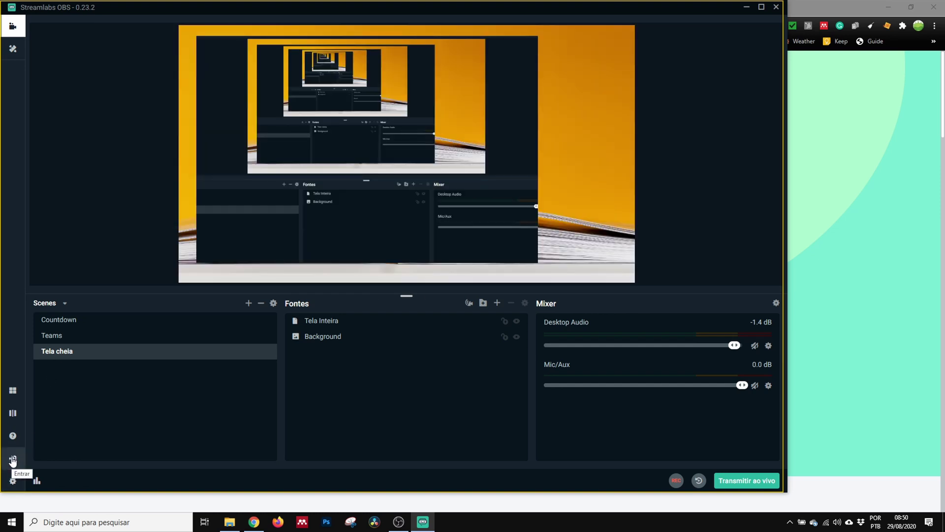
left_click(14, 459)
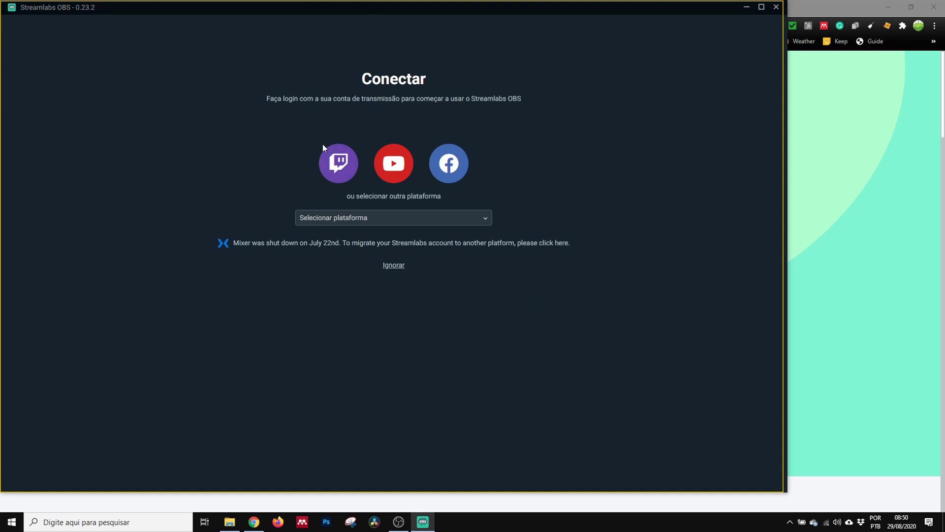
left_click(486, 215)
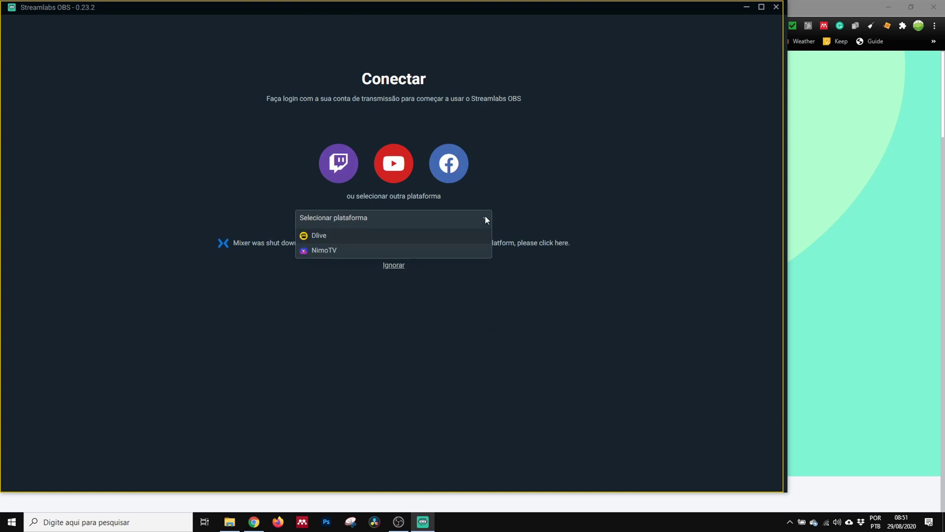
left_click(212, 365)
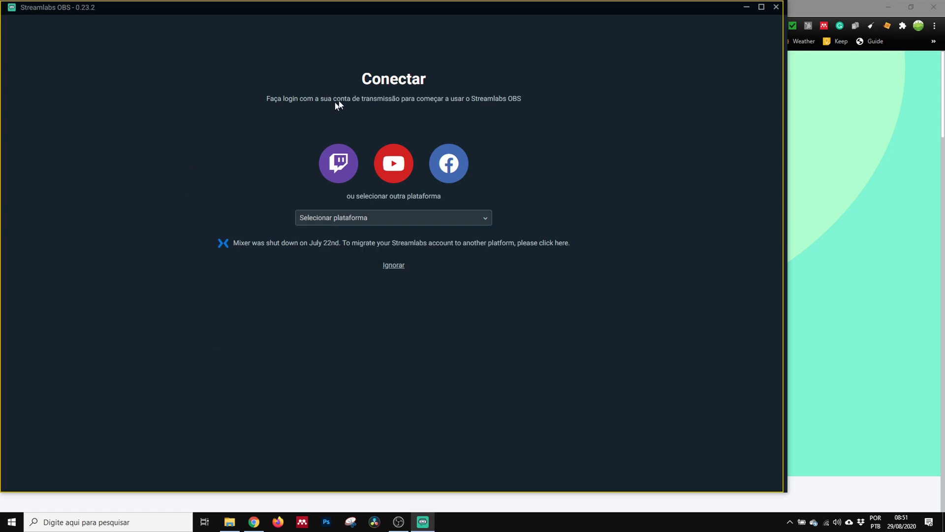
left_click(394, 265)
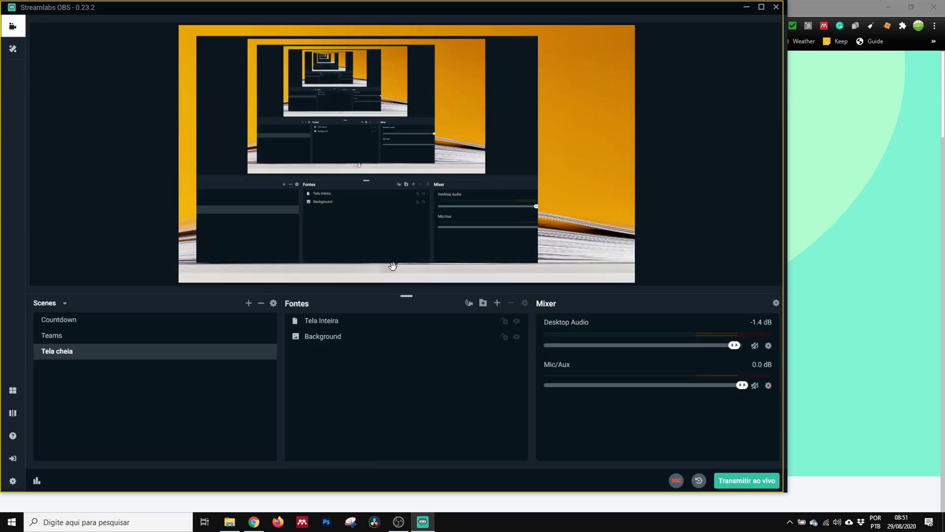
Examine the streaming services available in the Transmissão settings, keeping YouTube / YouTube Gaming as the service.
left_click(13, 481)
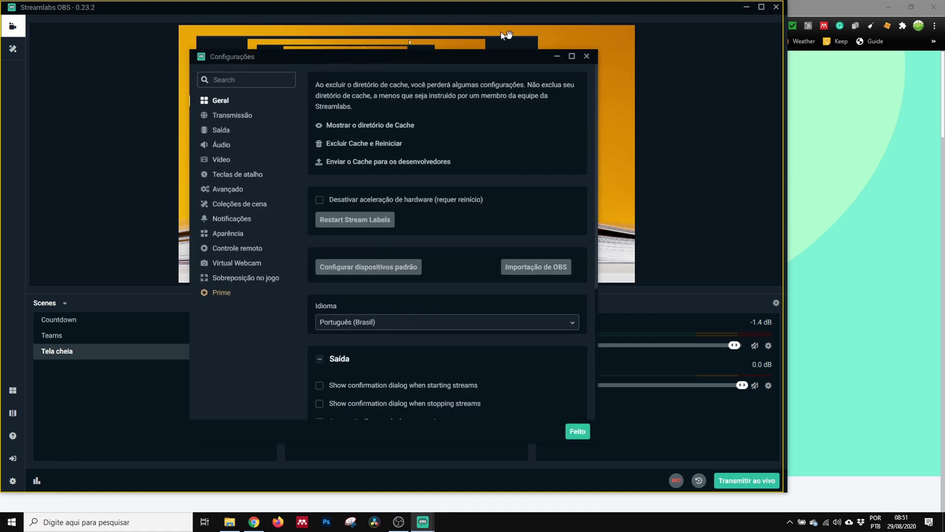
left_click(224, 117)
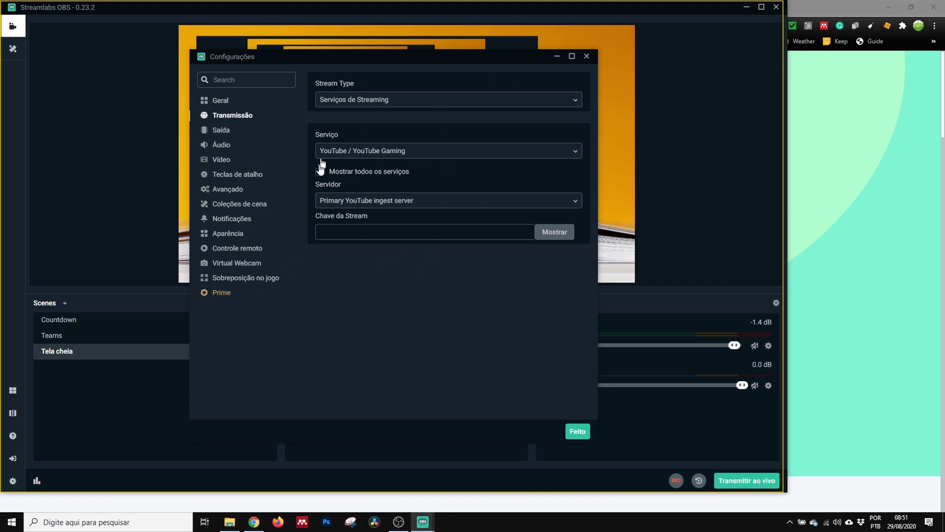
left_click(418, 151)
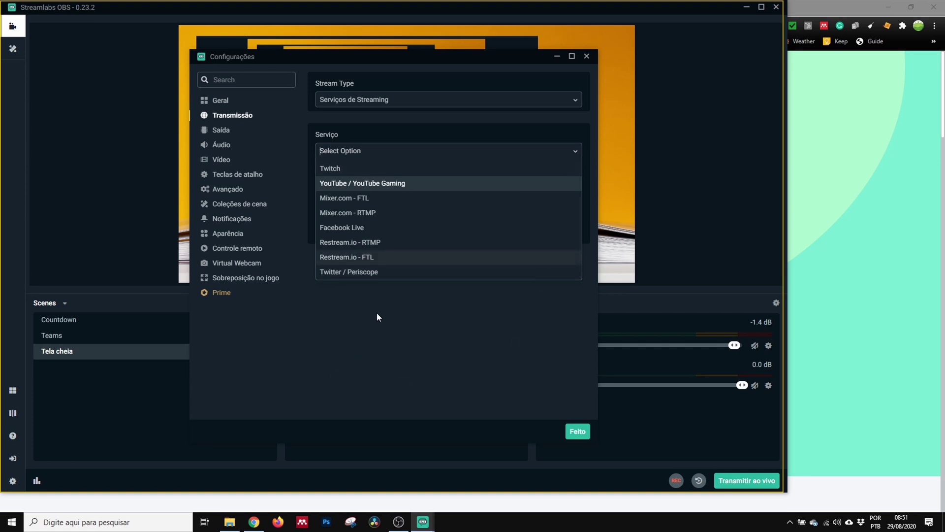
key("Return")
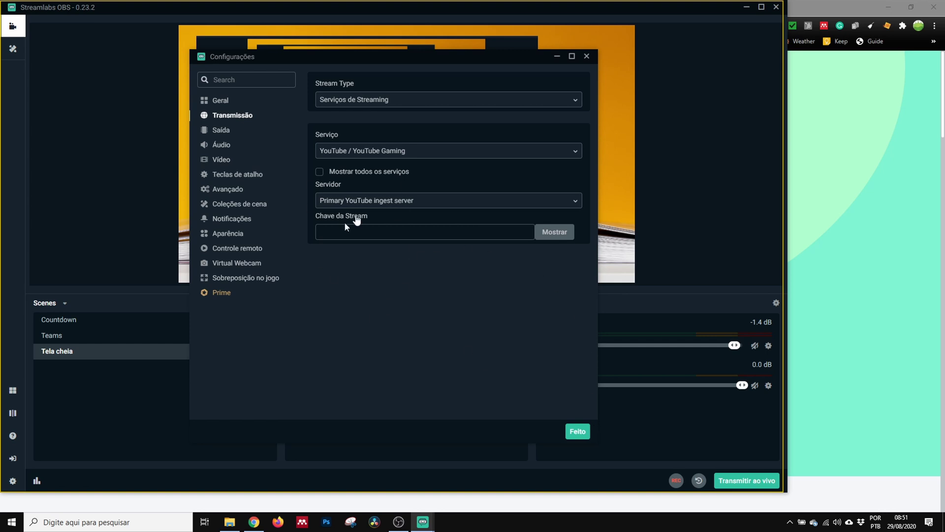
left_click(578, 432)
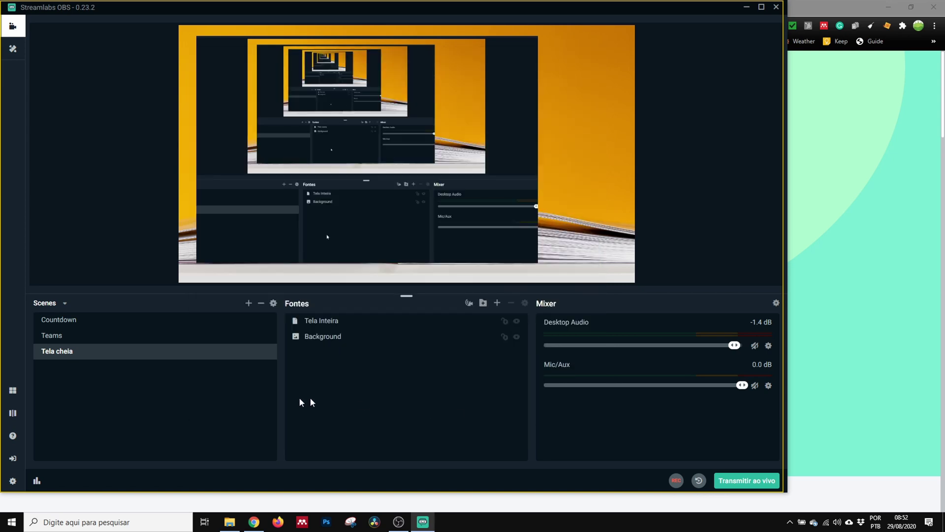
Log in to Streamlabs OBS through YouTube with the personal Google account.
left_click(15, 460)
left_click(393, 167)
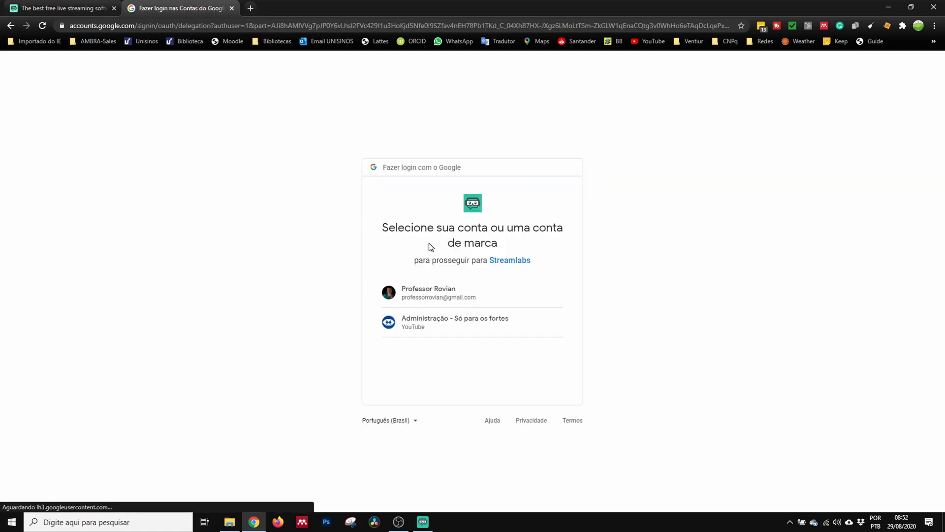
left_click(429, 294)
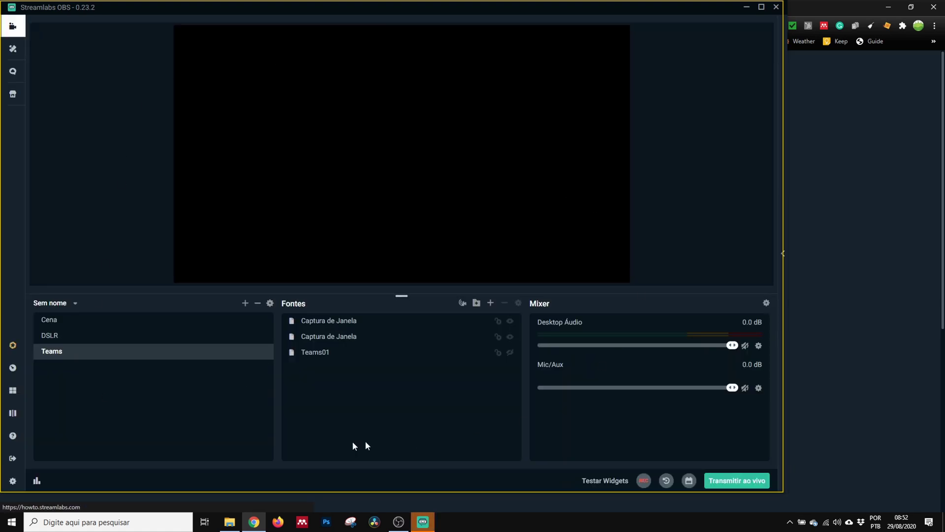
Switch to the browser and open the Account Settings of the Streamlabs dashboard.
key("alt+Tab")
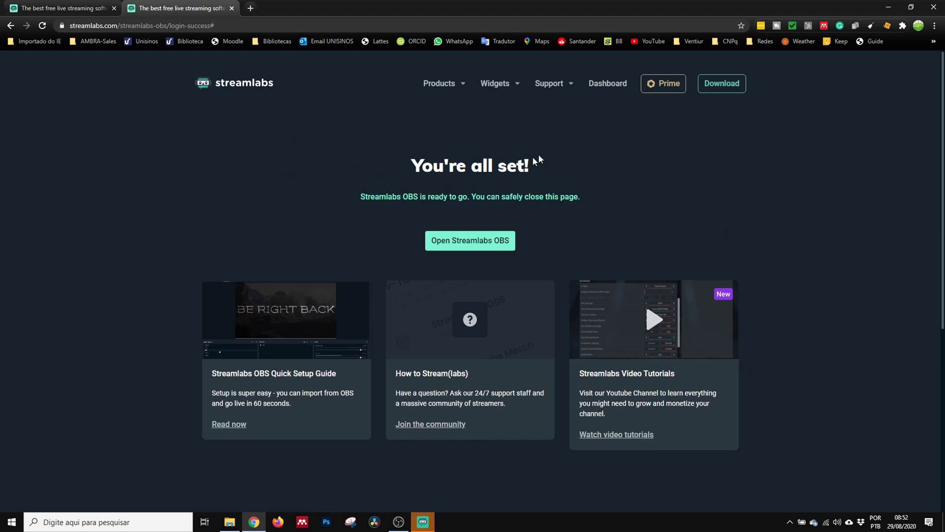
left_click(609, 84)
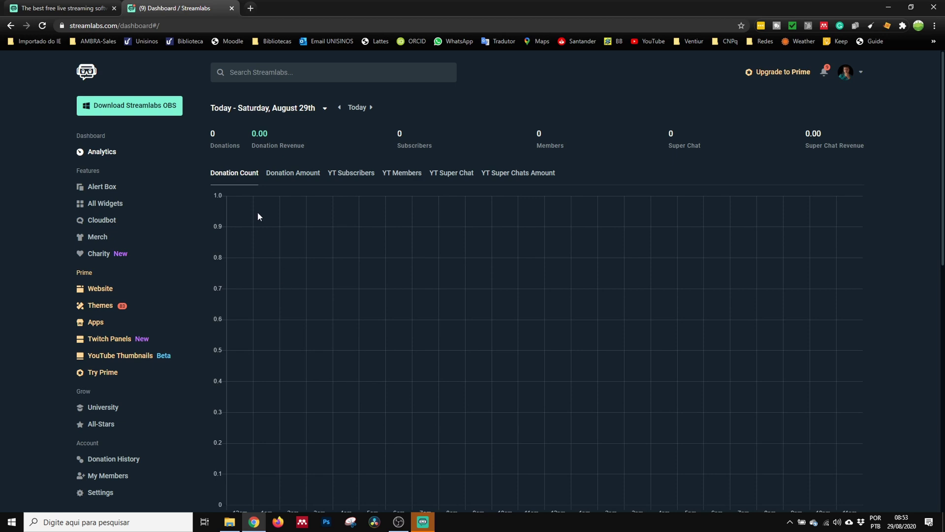
left_click(95, 498)
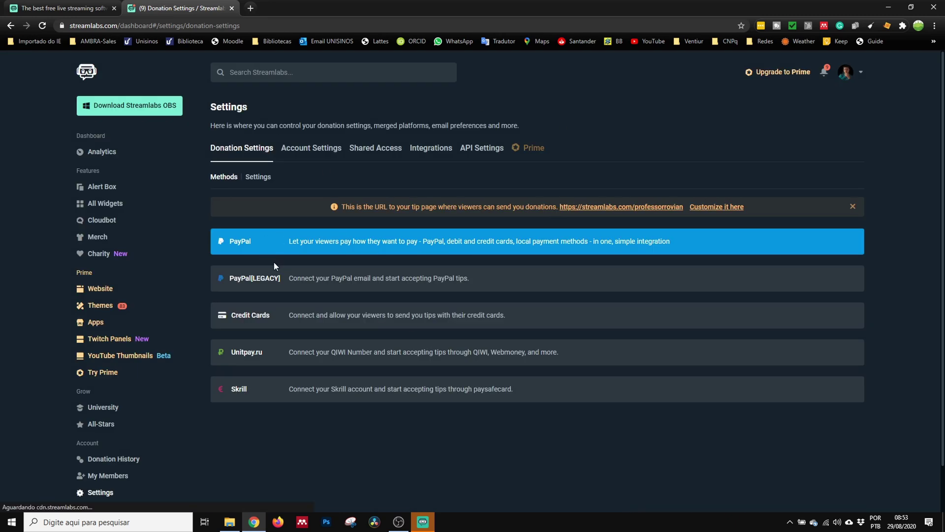
left_click(303, 149)
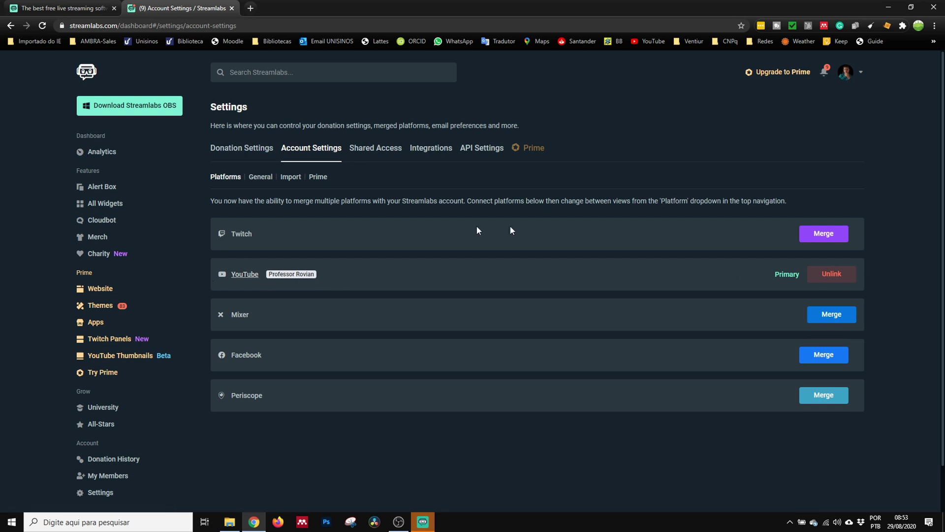
Merge the Twitch and Facebook accounts with the Streamlabs account, authorizing access on each platform.
left_click(830, 235)
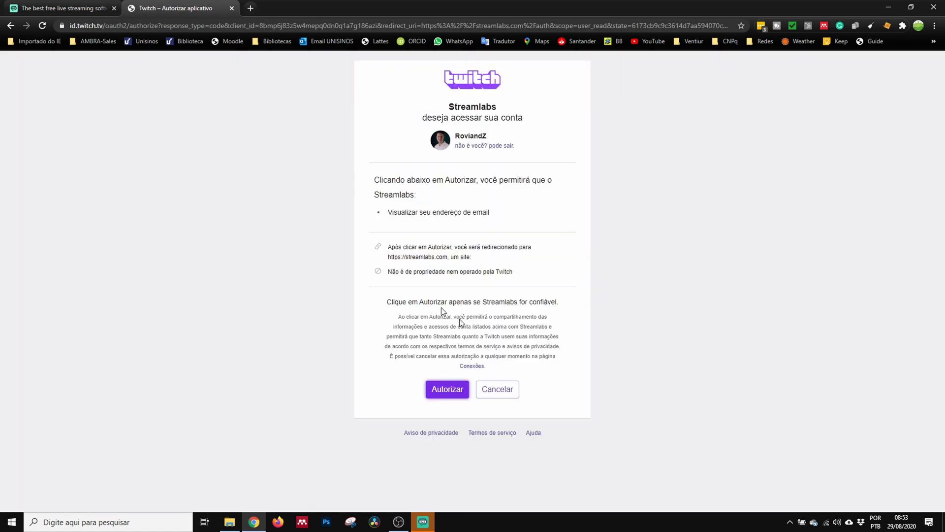
left_click(452, 392)
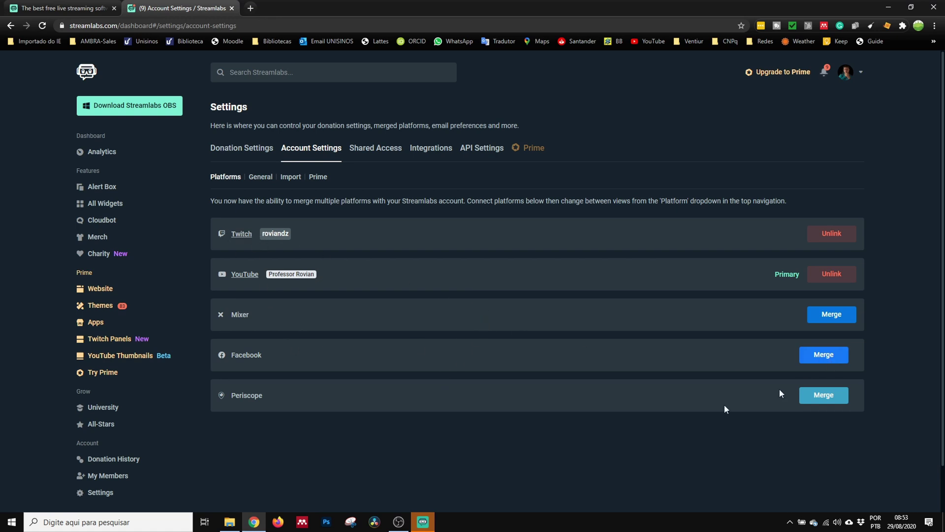
left_click(815, 354)
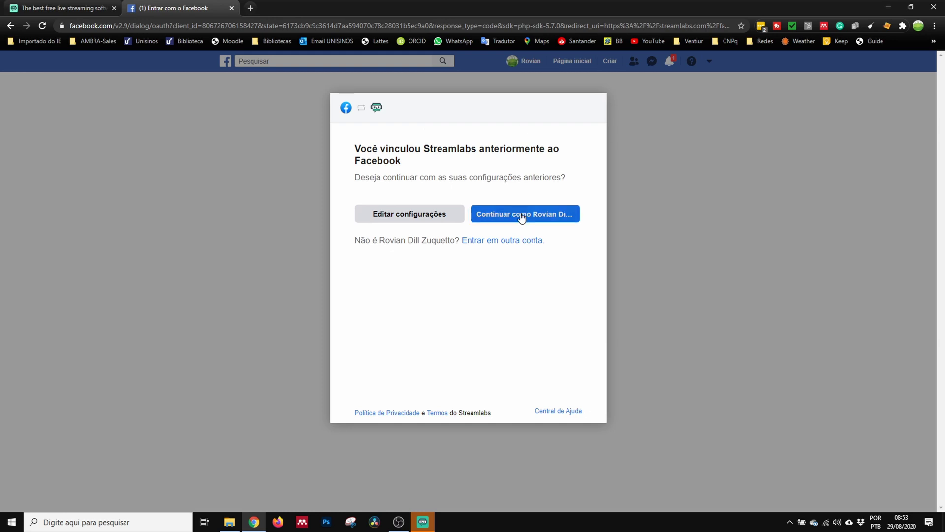
left_click(520, 222)
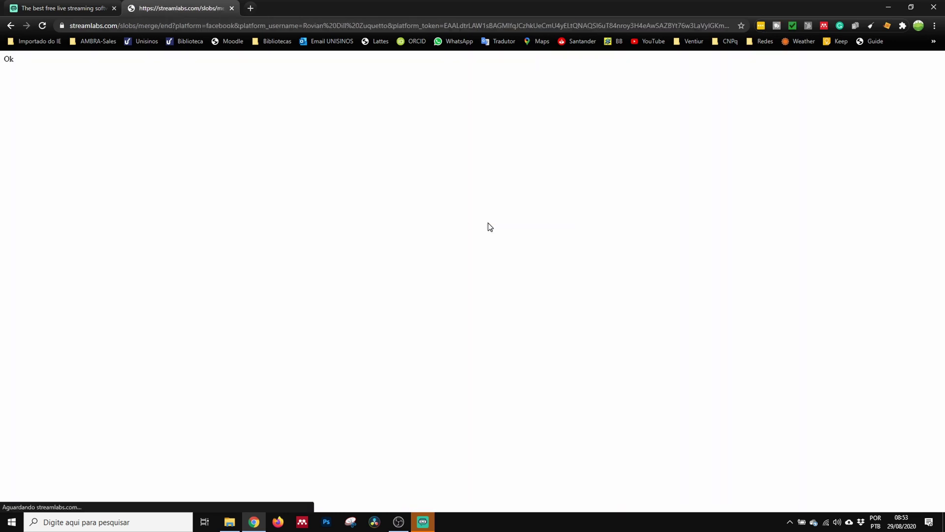
Return to the Account Settings page of the Streamlabs dashboard and reload it to check the linked platforms.
left_click(59, 8)
left_click(156, 5)
left_click(14, 28)
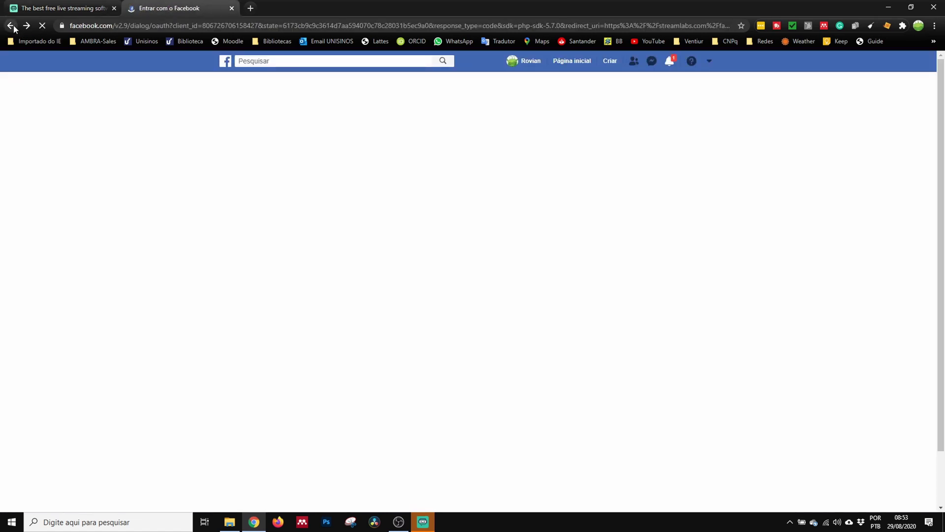
right_click(14, 28)
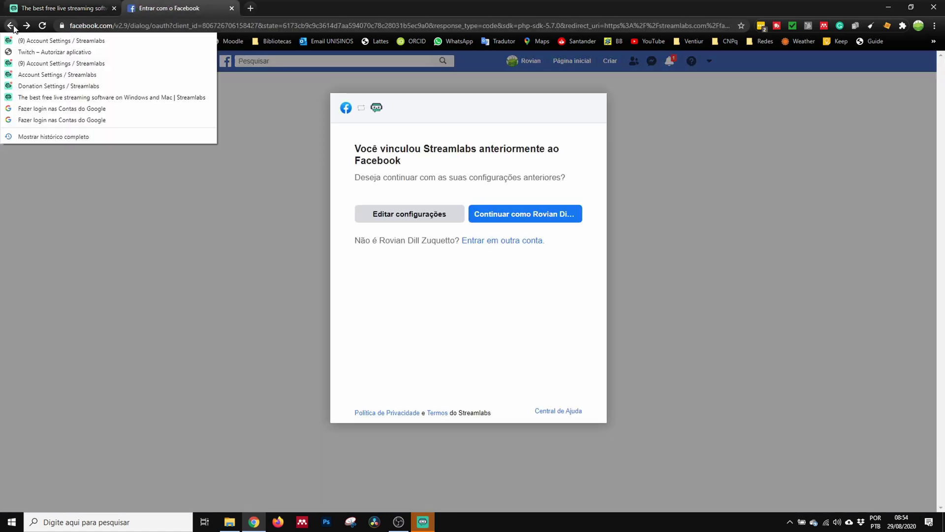
left_click(21, 39)
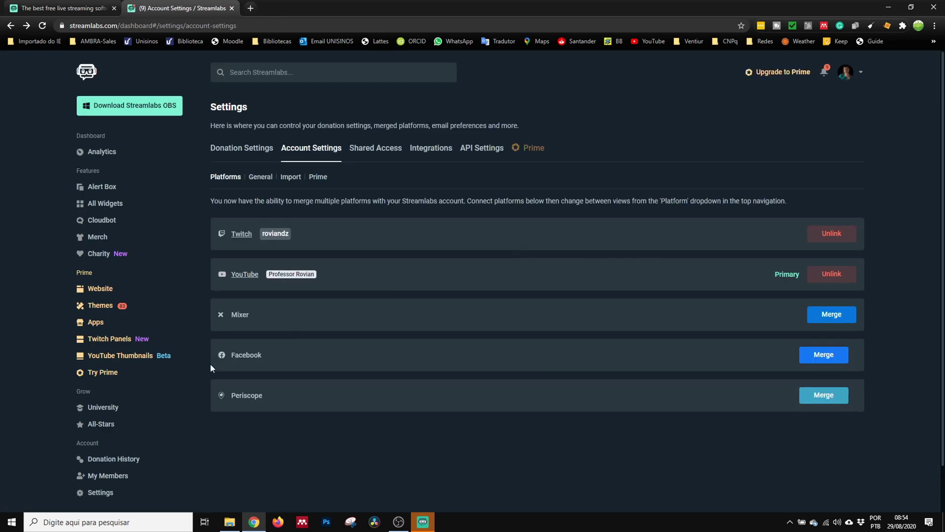
left_click(42, 26)
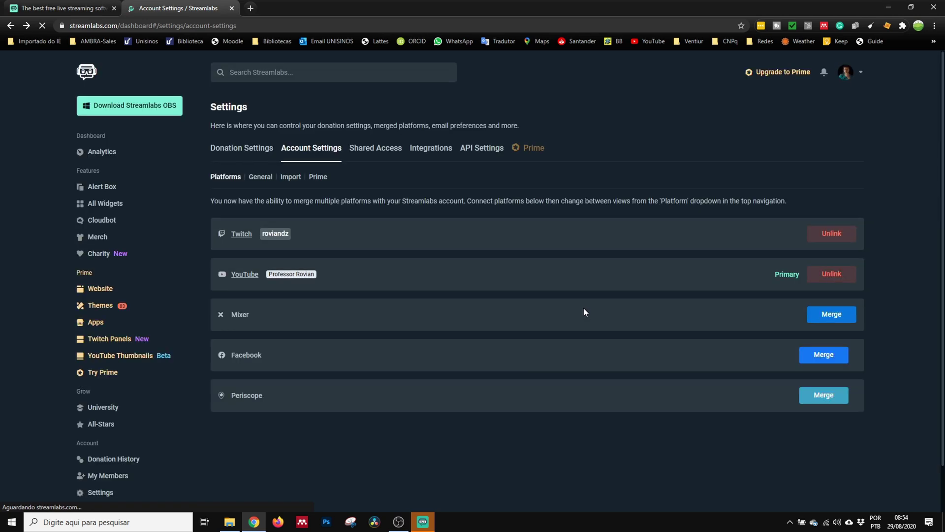
Try to merge the Facebook account again, continuing with the previous authorization, and return to the Account Settings page.
left_click(822, 357)
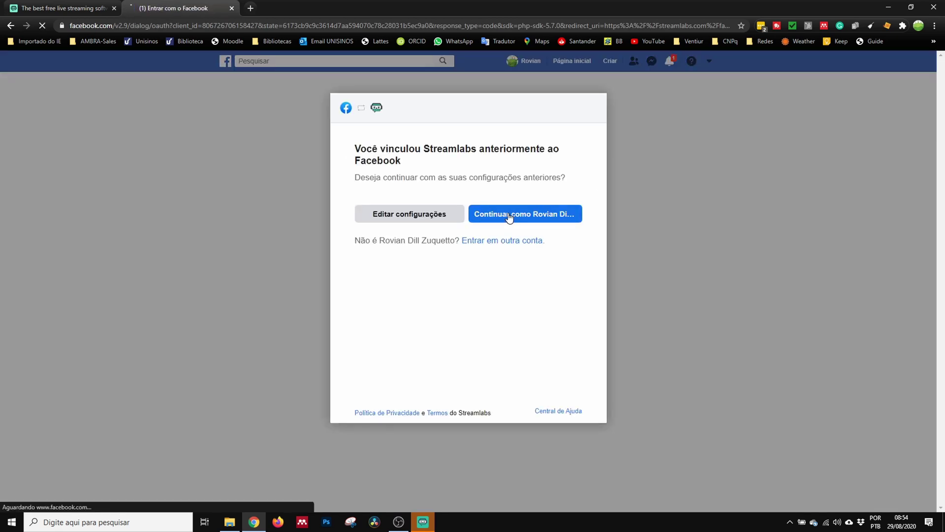
left_click(509, 213)
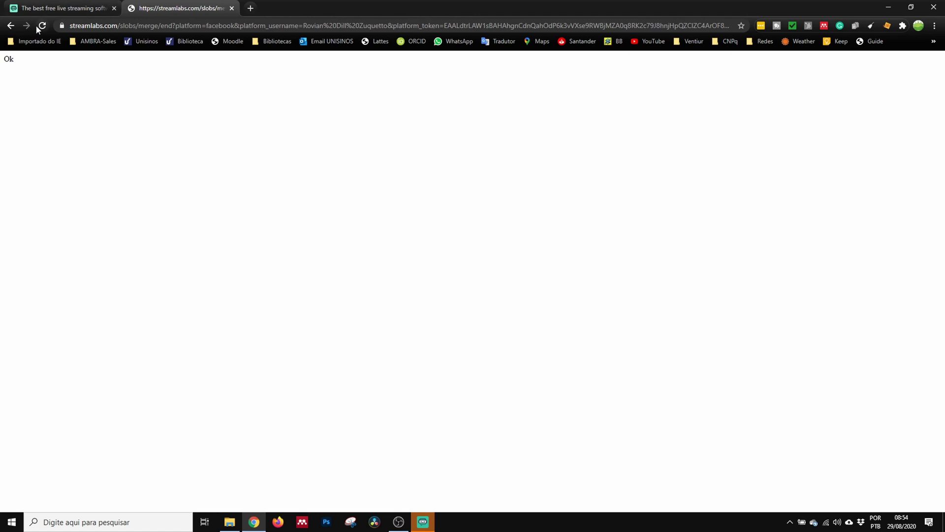
right_click(11, 25)
left_click(24, 52)
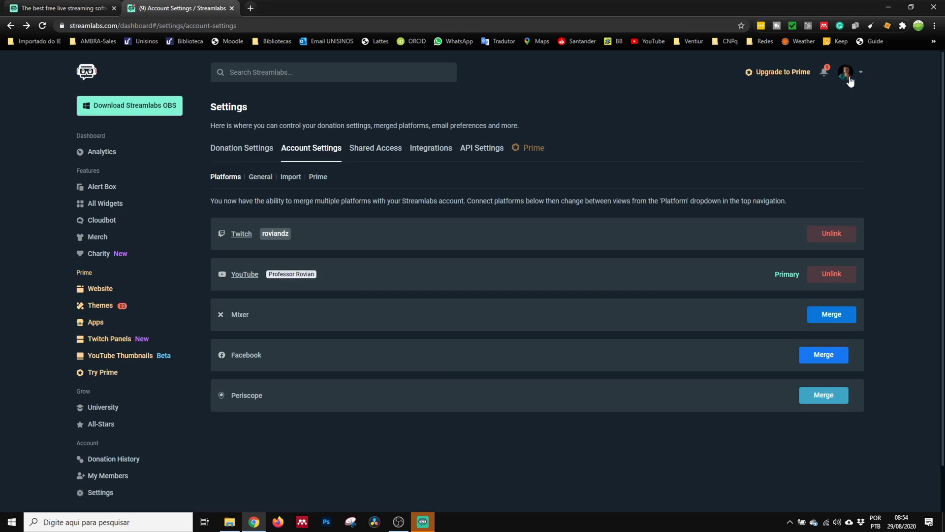
Log out of the Streamlabs dashboard and log in through YouTube with the EcoHubi Google account.
left_click(861, 73)
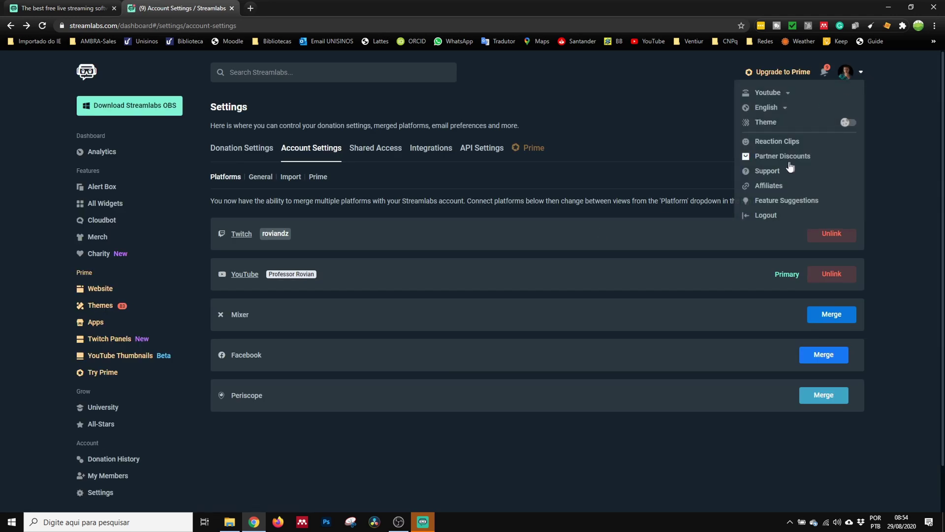
left_click(758, 216)
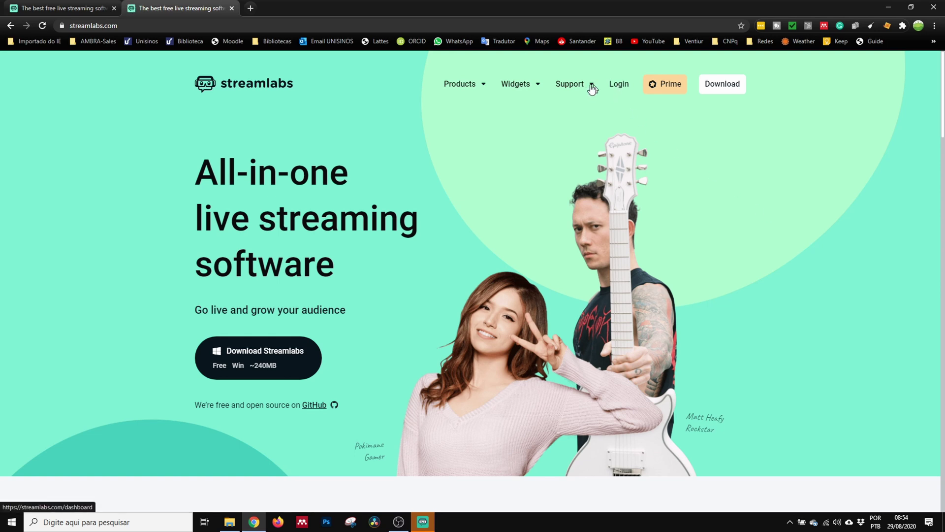
left_click(616, 86)
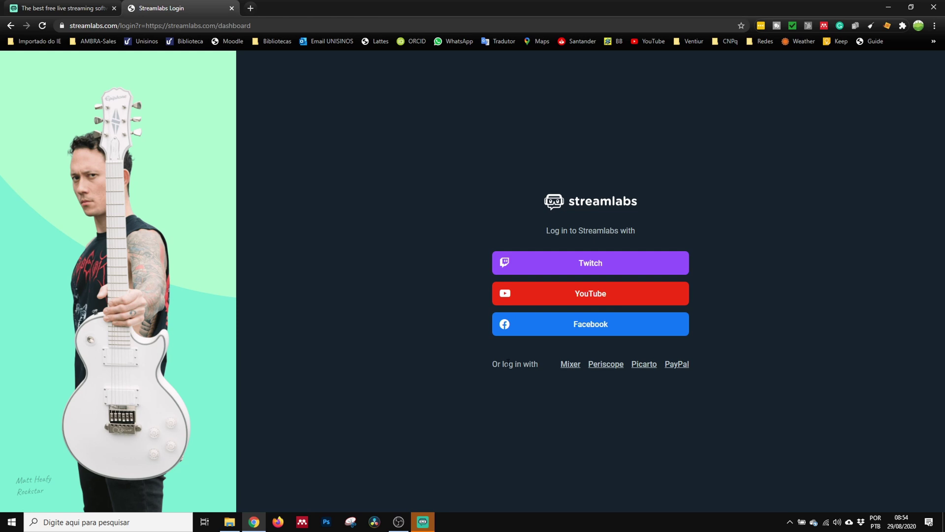
left_click(588, 295)
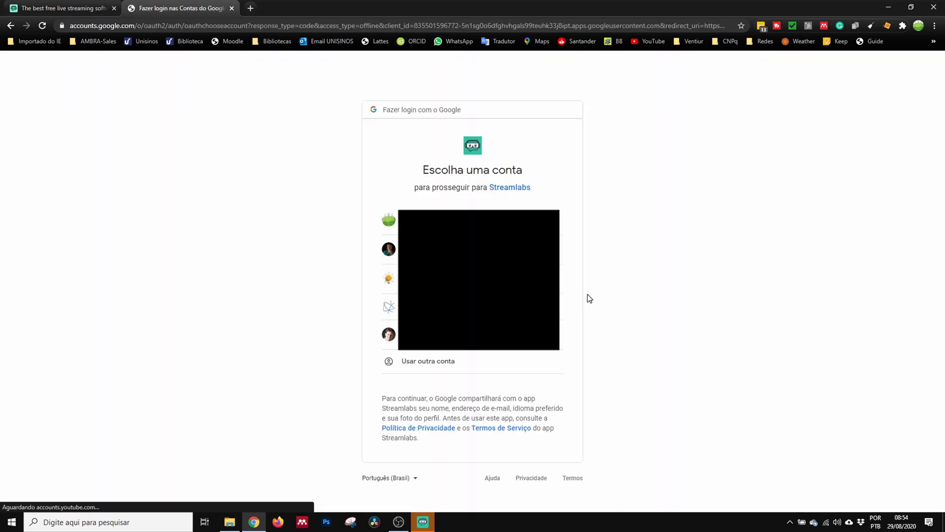
left_click(575, 306)
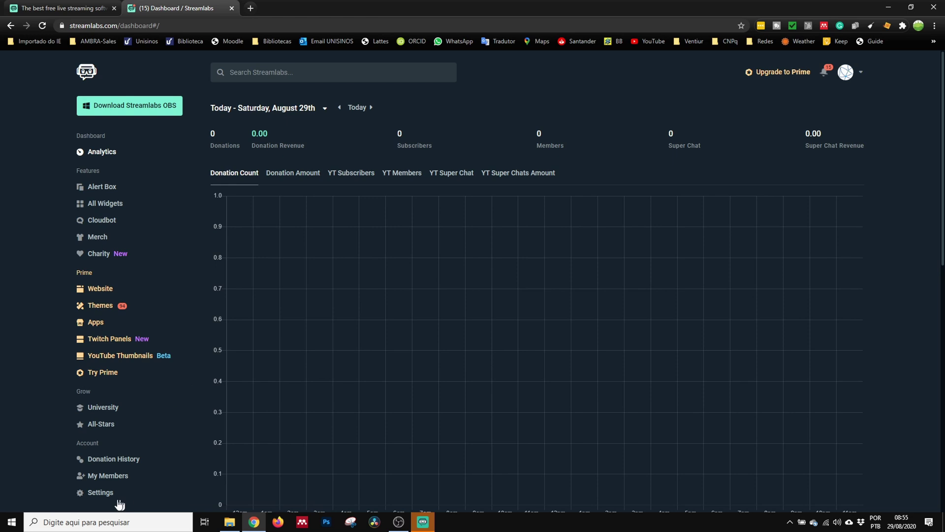
Unlink Facebook from the EcoHubi account in its Account Settings.
left_click(82, 493)
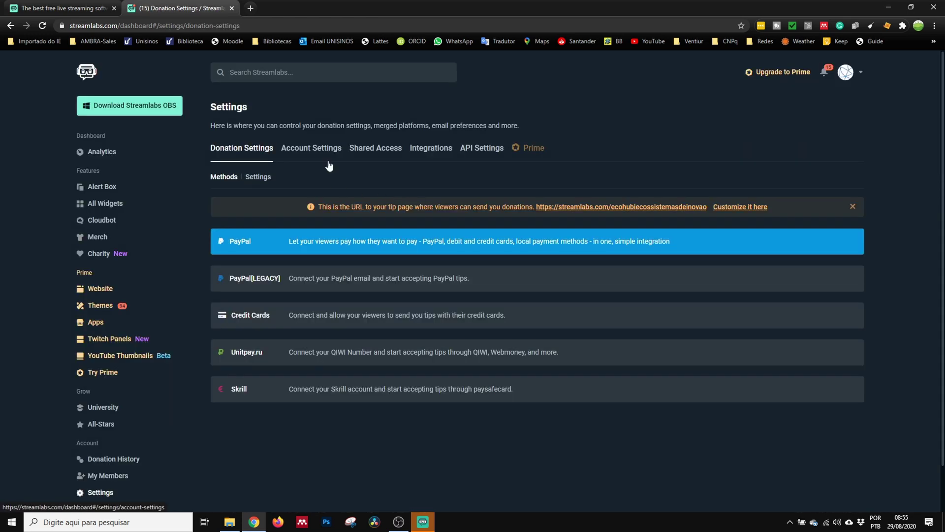
left_click(318, 148)
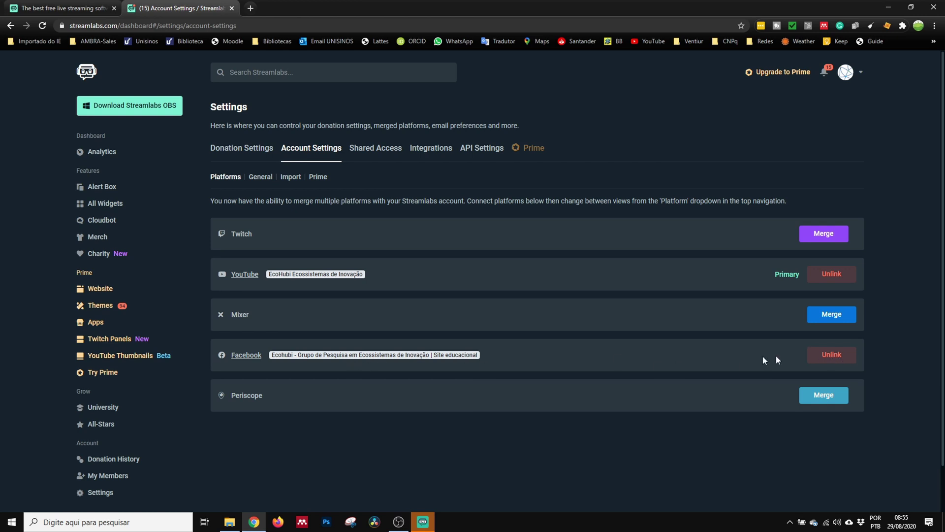
left_click(831, 355)
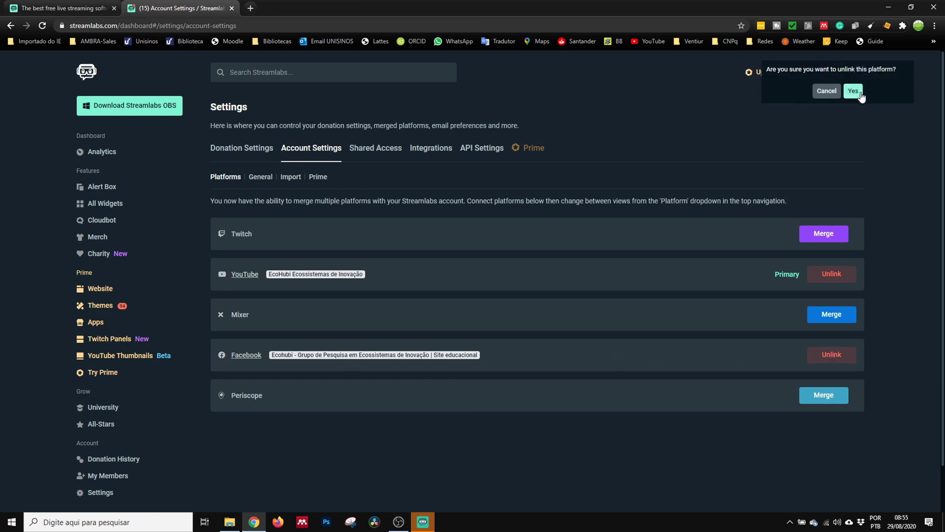
left_click(859, 92)
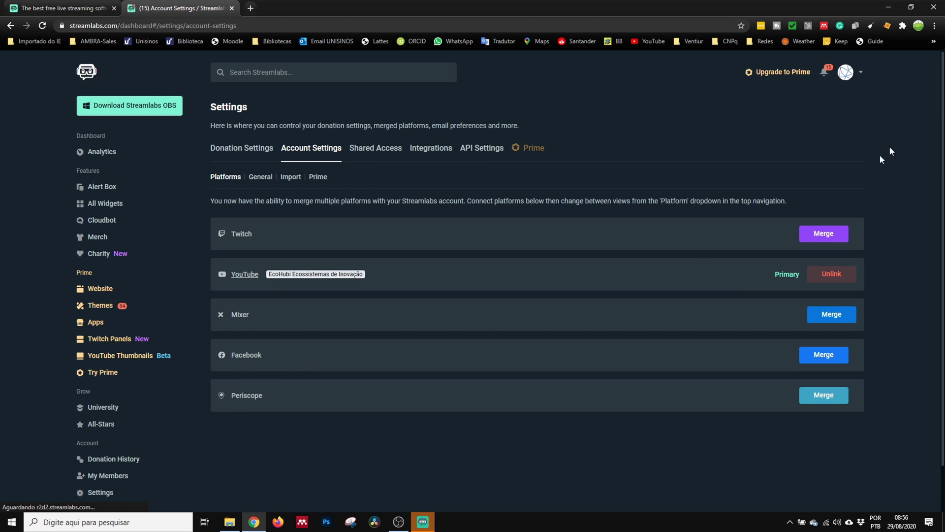
Log back in to the Streamlabs dashboard through YouTube with the personal Google account and open its Account Settings.
left_click(860, 74)
left_click(769, 215)
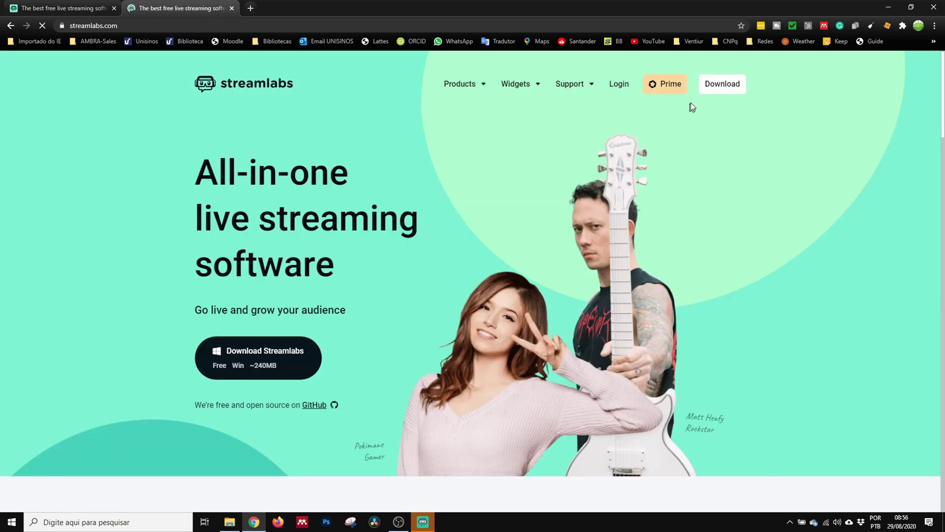
left_click(619, 86)
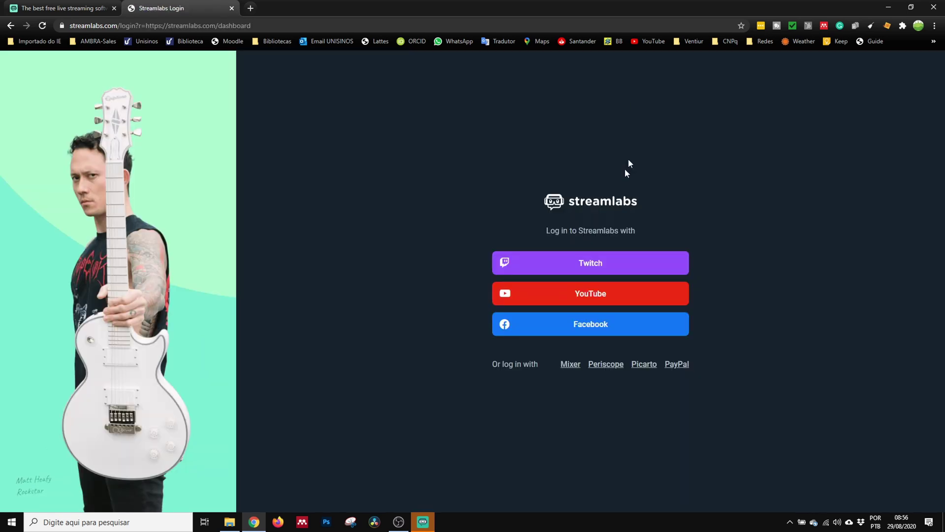
left_click(609, 295)
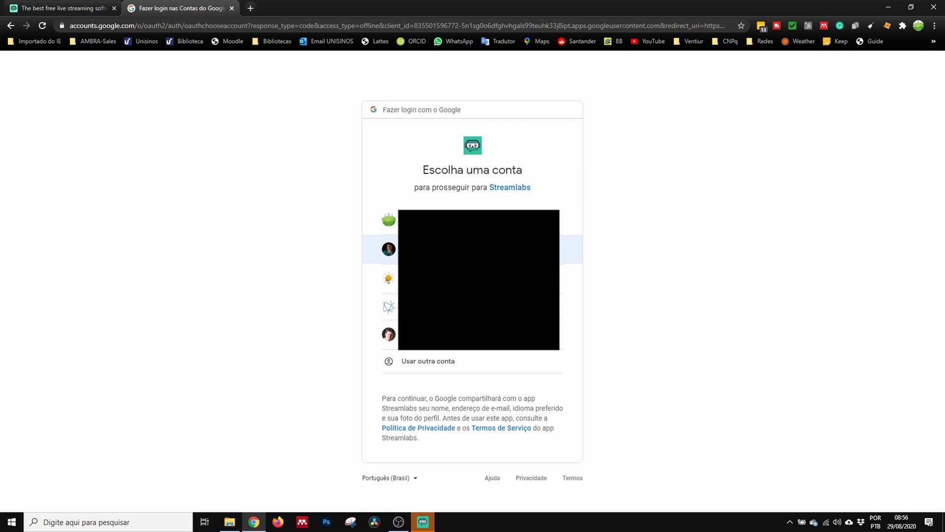
left_click(389, 249)
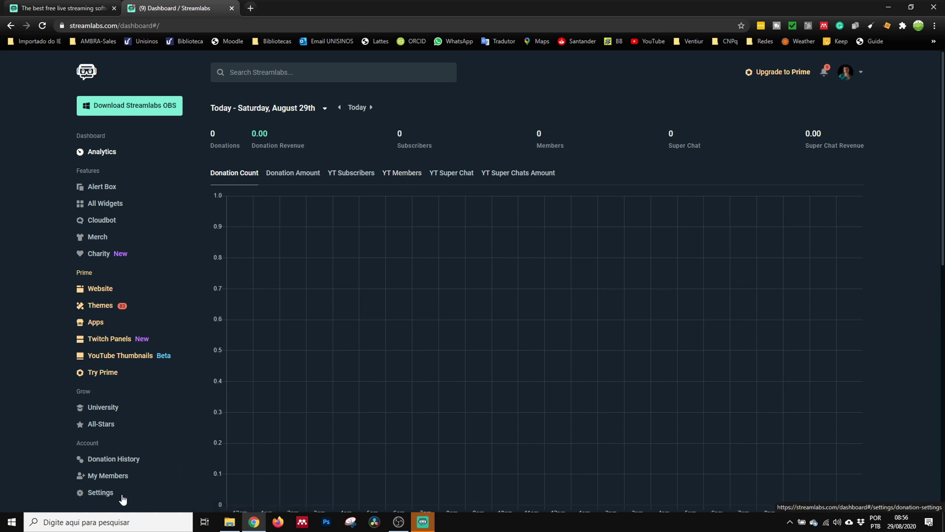
left_click(127, 499)
left_click(302, 150)
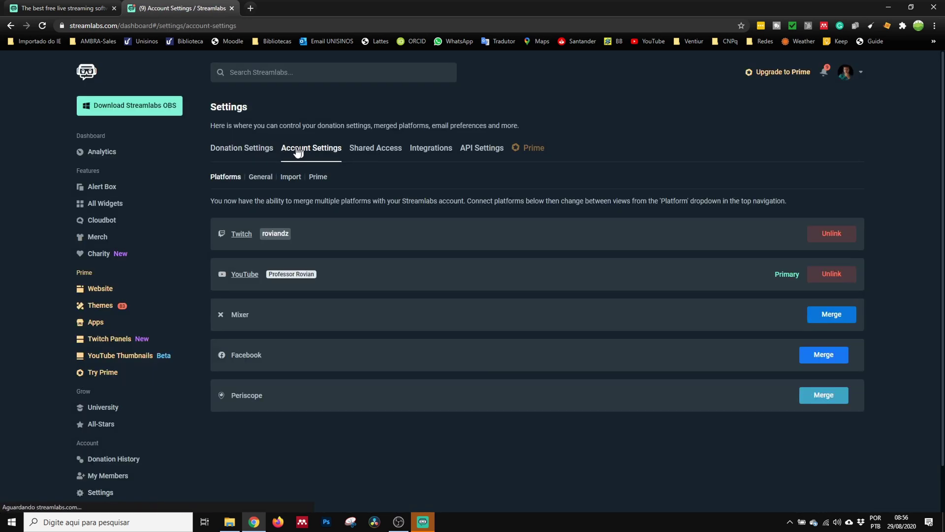
Merge the Facebook account with the personal Streamlabs account, continuing with the previous Facebook authorization settings.
left_click(822, 359)
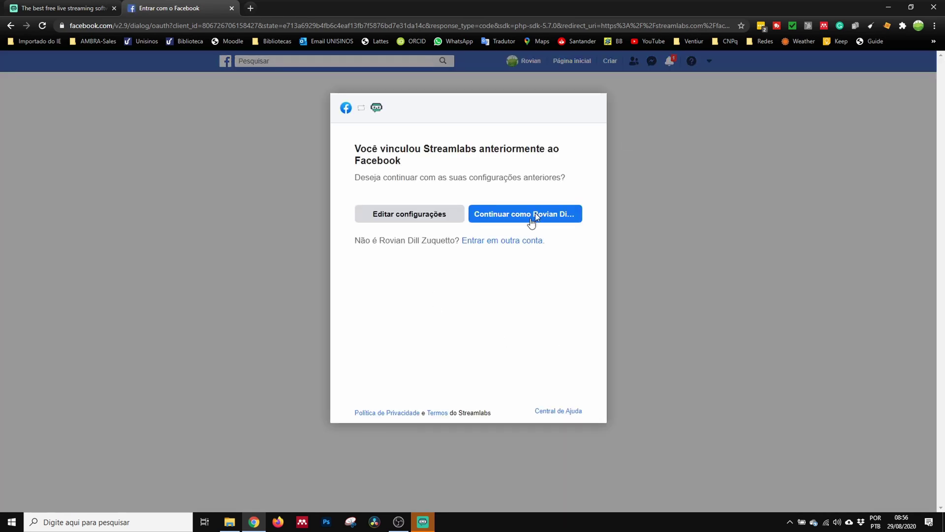
left_click(502, 215)
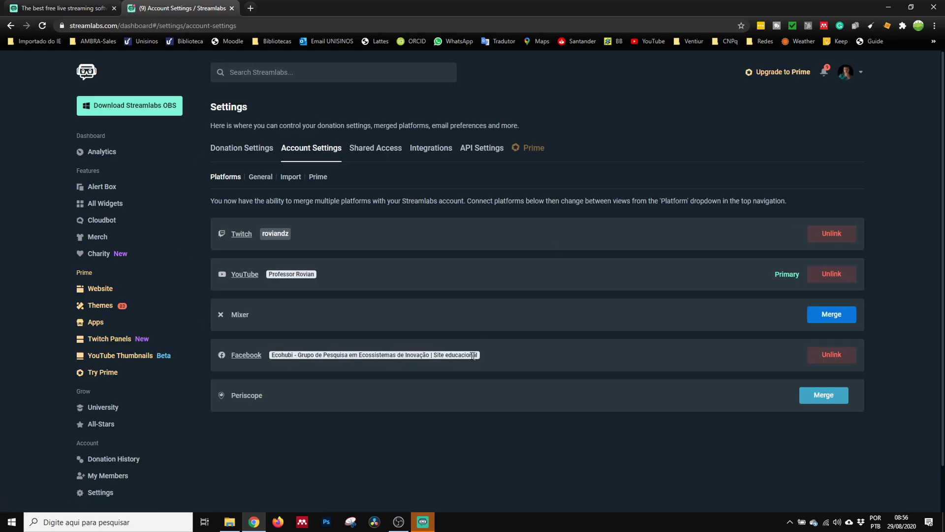
Check which Facebook profile is linked and unlink Facebook from the personal Streamlabs account.
left_click(246, 355)
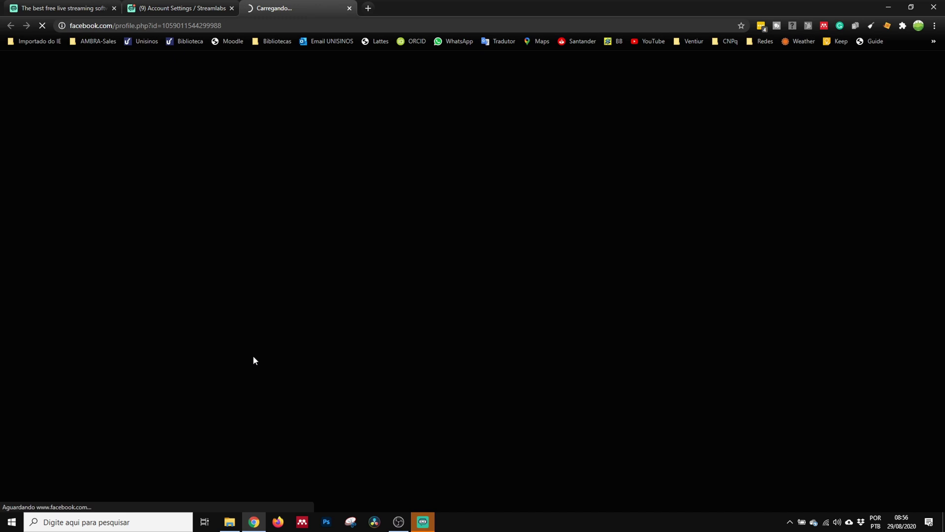
key("ctrl+w")
left_click(832, 356)
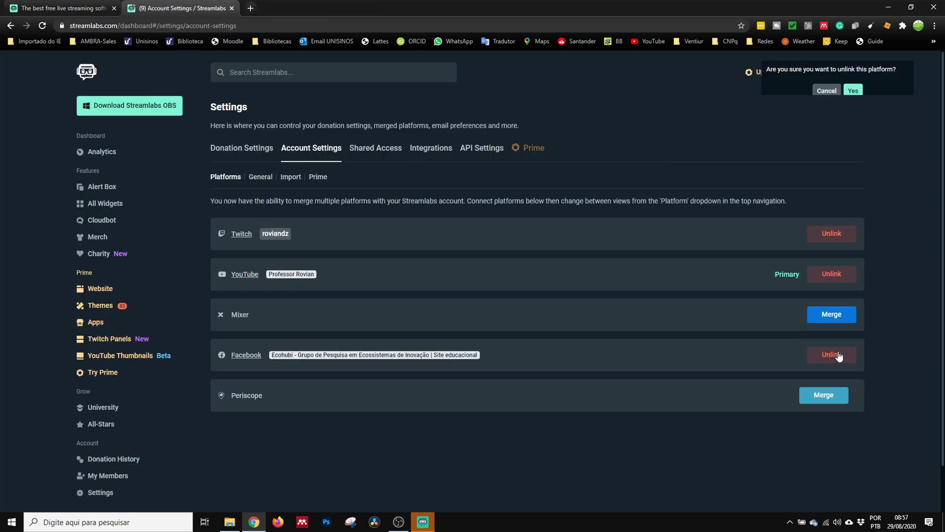
left_click(854, 90)
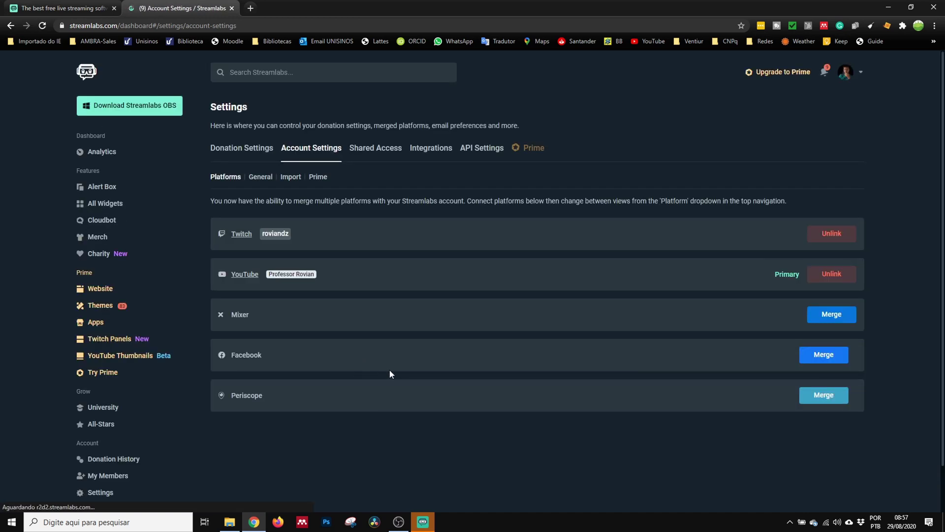
Merge Facebook by editing the authorization settings: deselect the Ecohubi page, select only the personal professor page and grant all permissions.
left_click(823, 354)
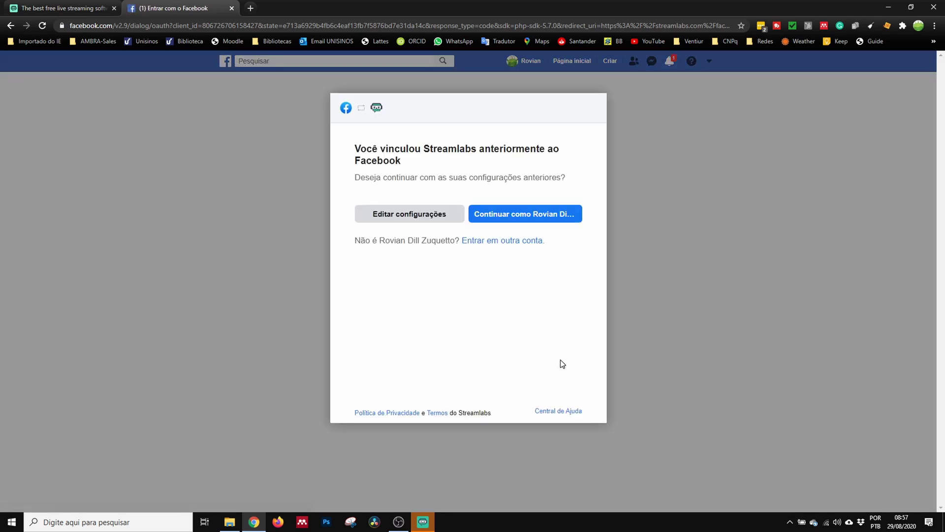
left_click(409, 214)
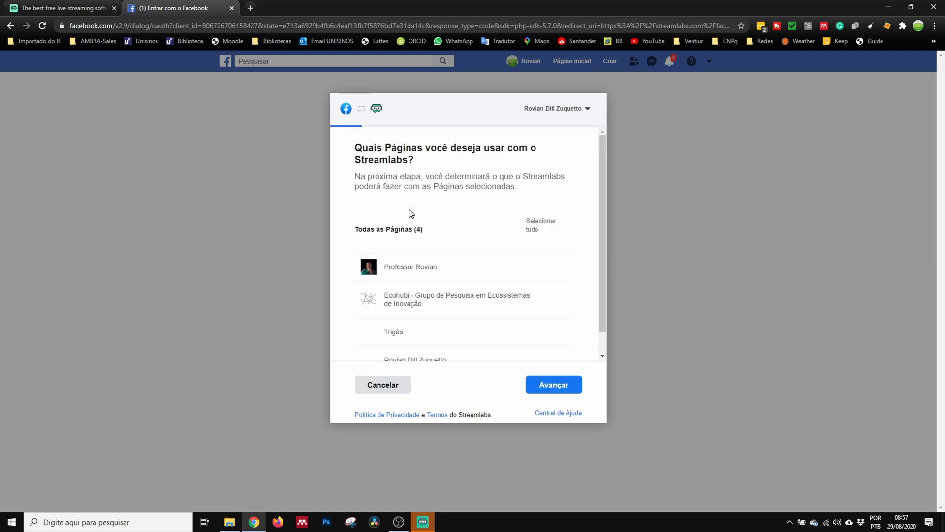
scroll(525, 204, "down", 1)
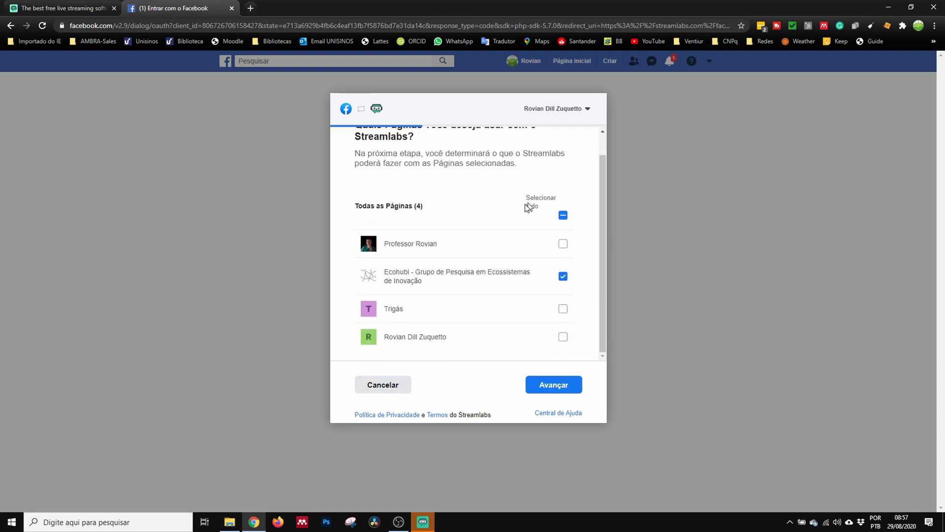
left_click(563, 278)
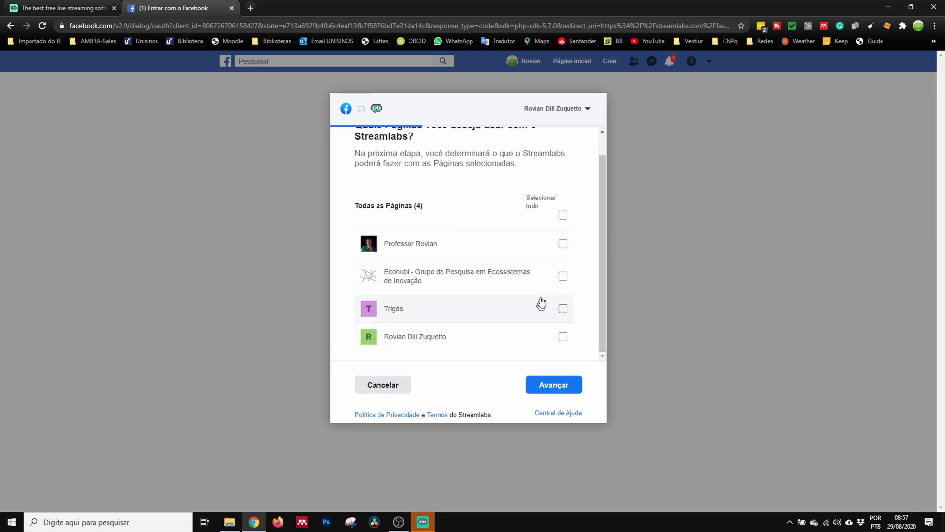
left_click(563, 244)
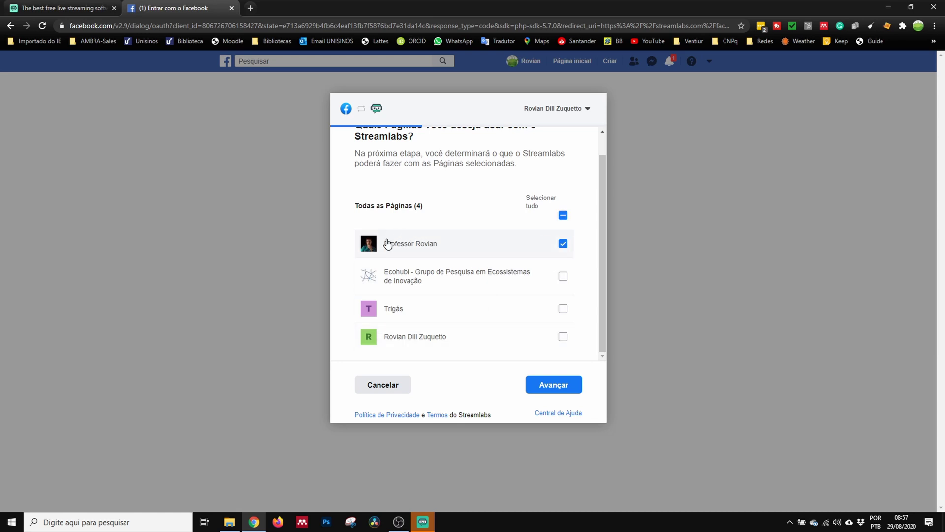
left_click(553, 387)
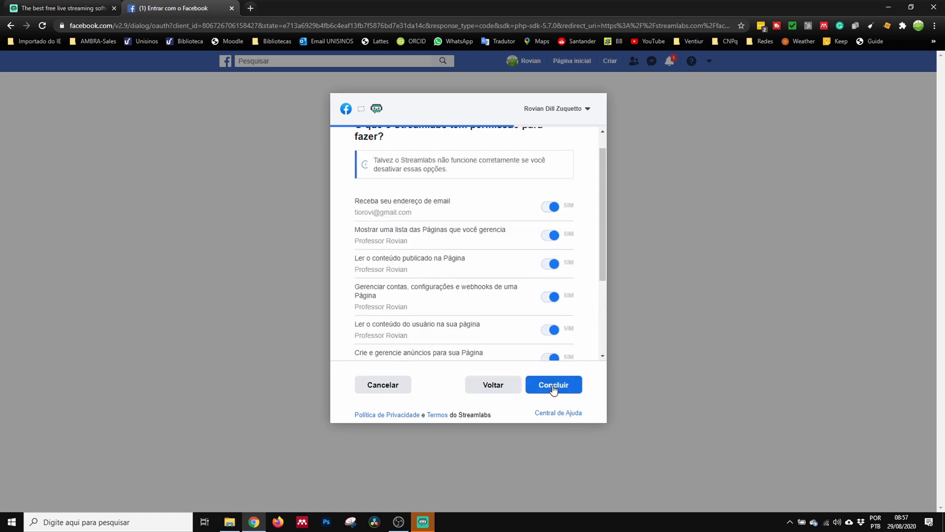
left_click_drag(605, 176, 392, 207)
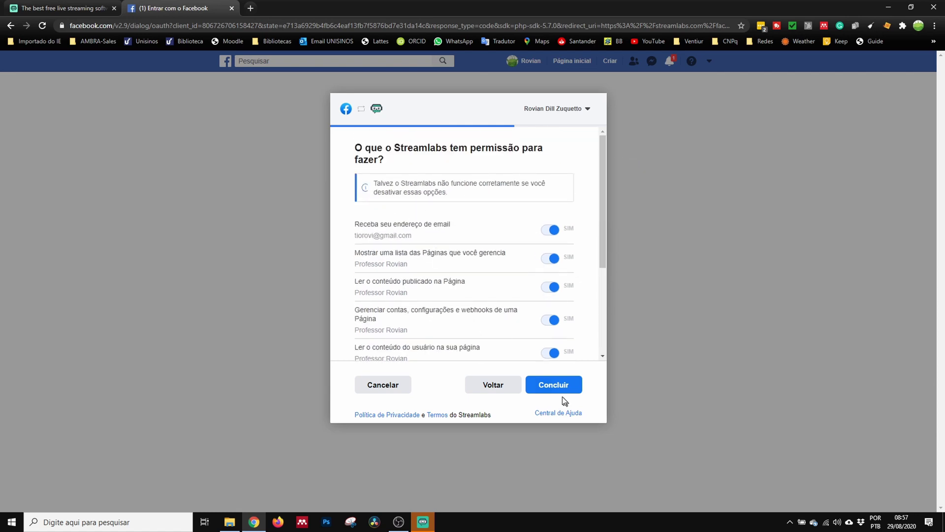
left_click(550, 388)
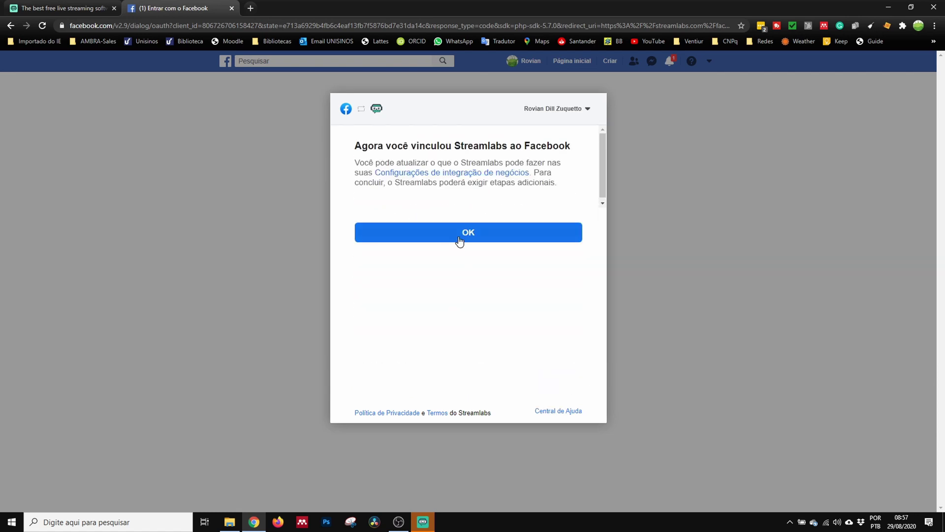
left_click(461, 234)
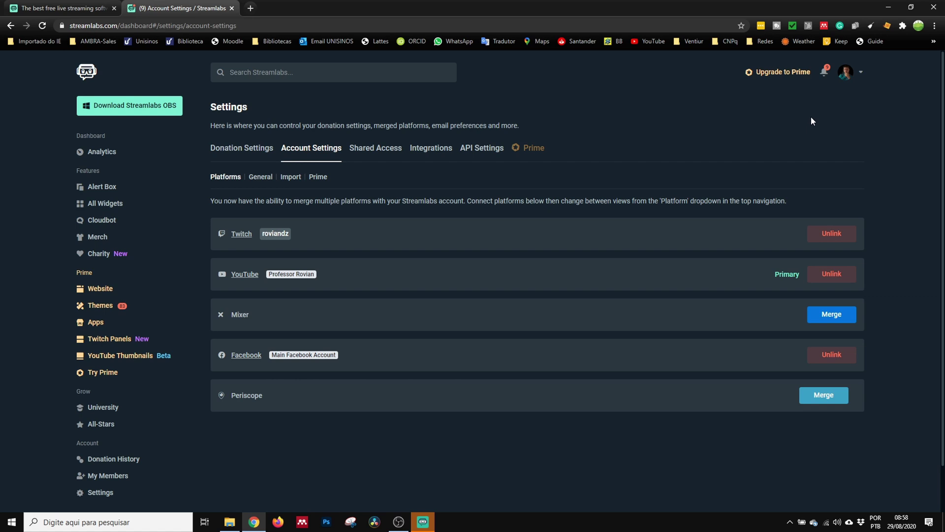
Switch to Streamlabs OBS and check the linked YouTube, Facebook and Twitch accounts in the Transmissão settings.
left_click(423, 522)
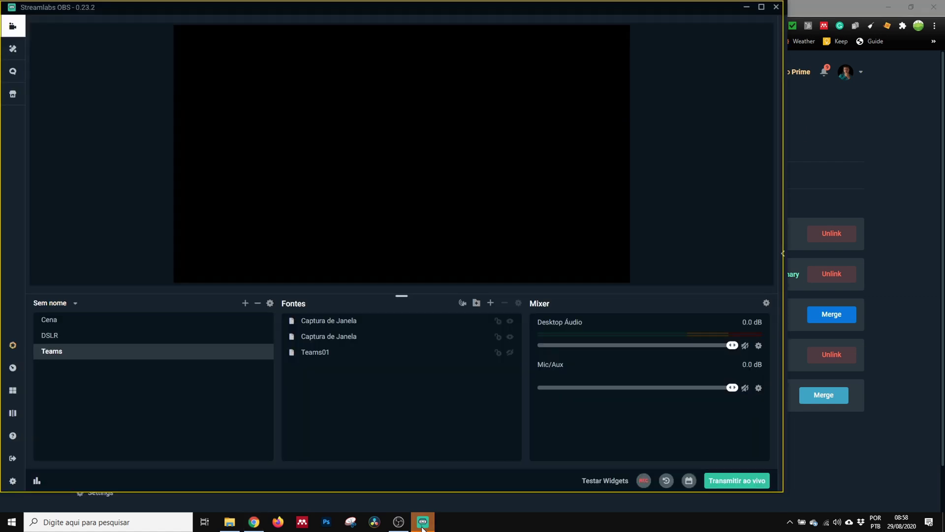
left_click(13, 481)
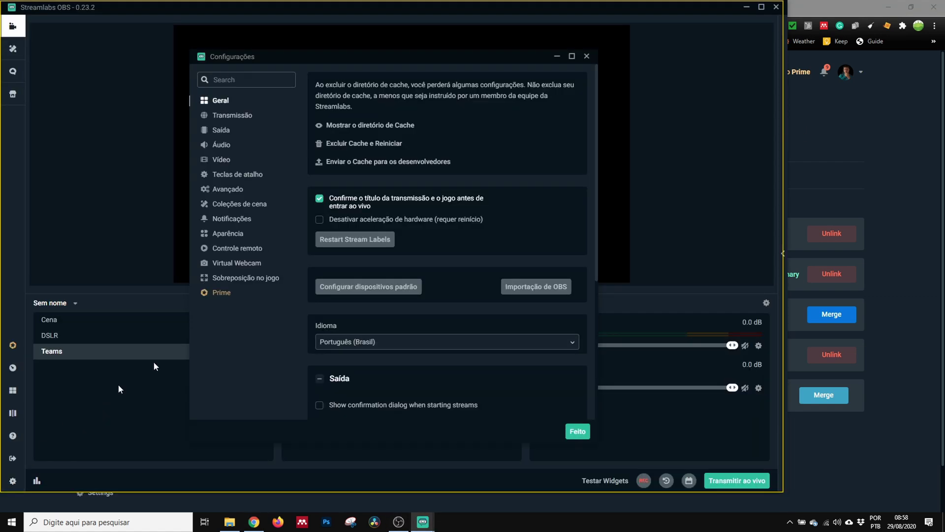
left_click(229, 116)
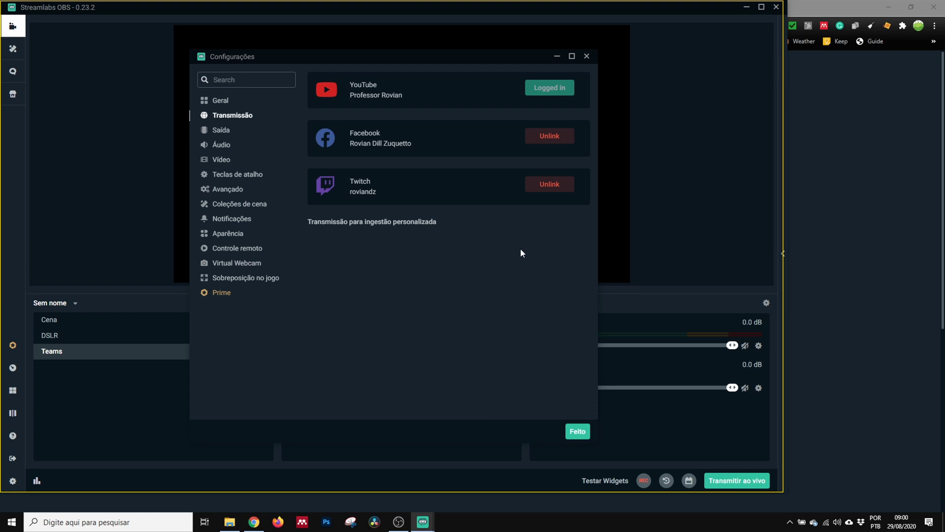
left_click(574, 431)
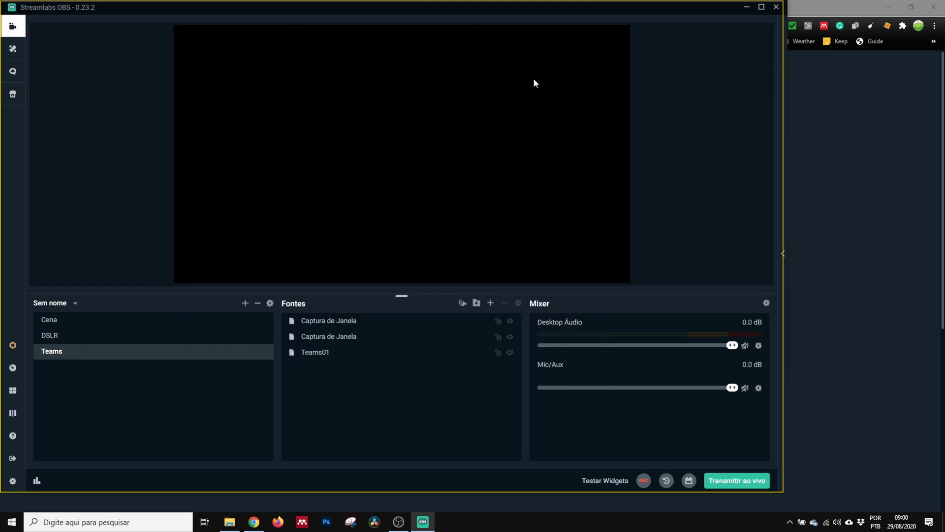
Switch back to the browser and review the Streamlabs Prime offer page, including its pro themes section.
left_click(840, 69)
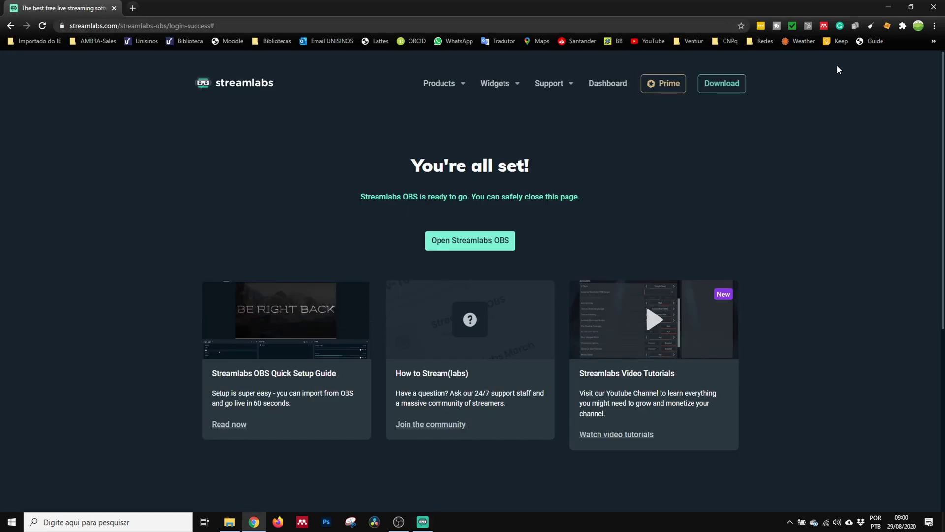
left_click(663, 84)
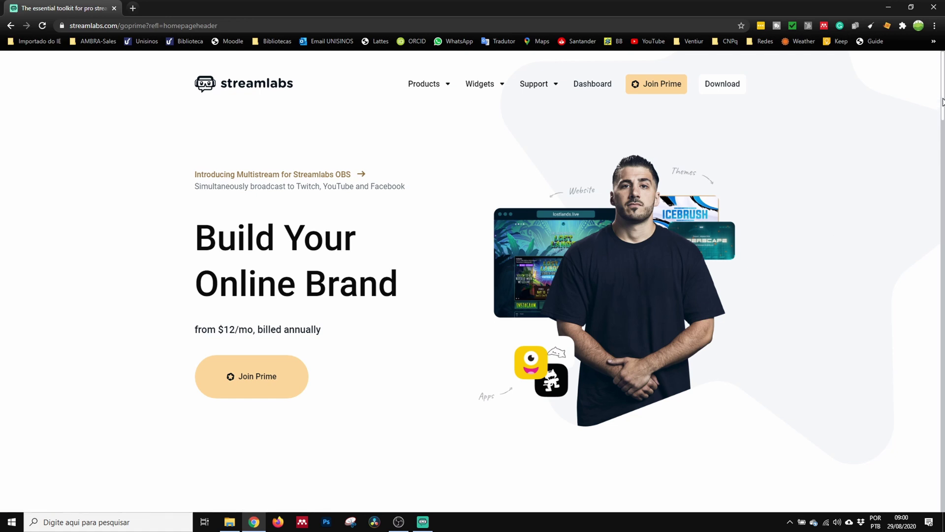
scroll(943, 102, "down", 1)
scroll(739, 118, "up", 1)
scroll(435, 250, "down", 5)
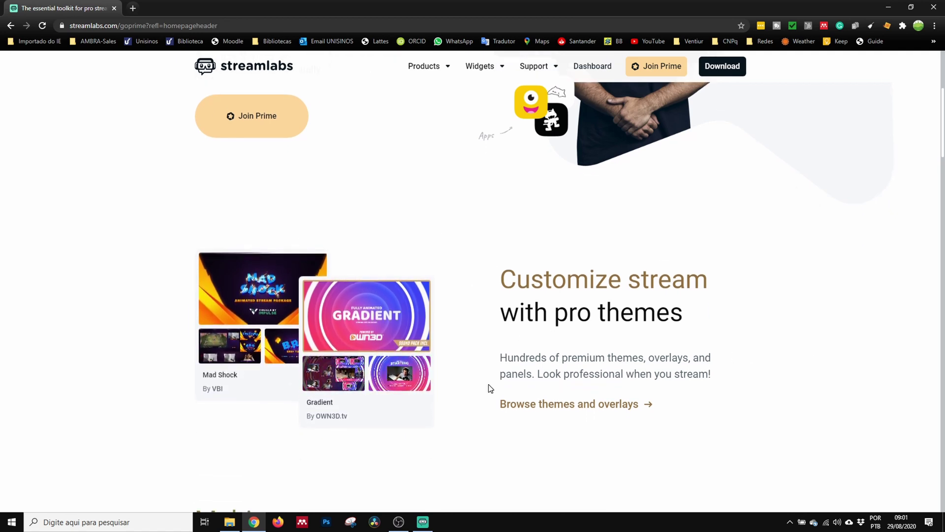
Open the Streamlabs dashboard in a new tab and browse its Themes overlay library, returning to the Prime page.
right_click(587, 71)
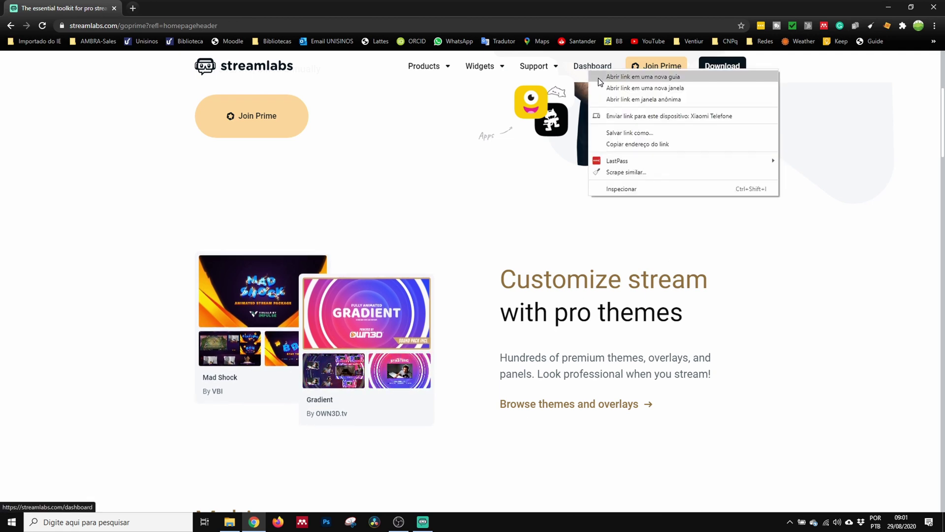
left_click(598, 78)
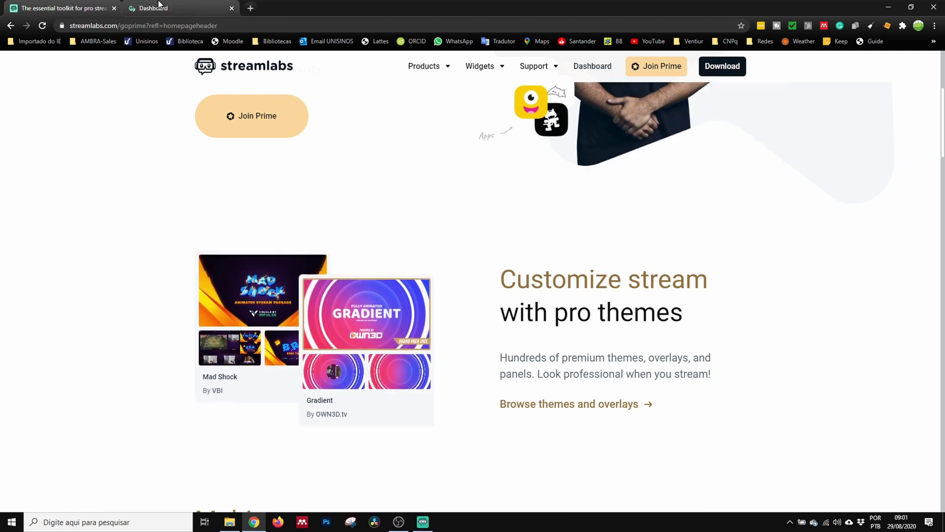
left_click(159, 6)
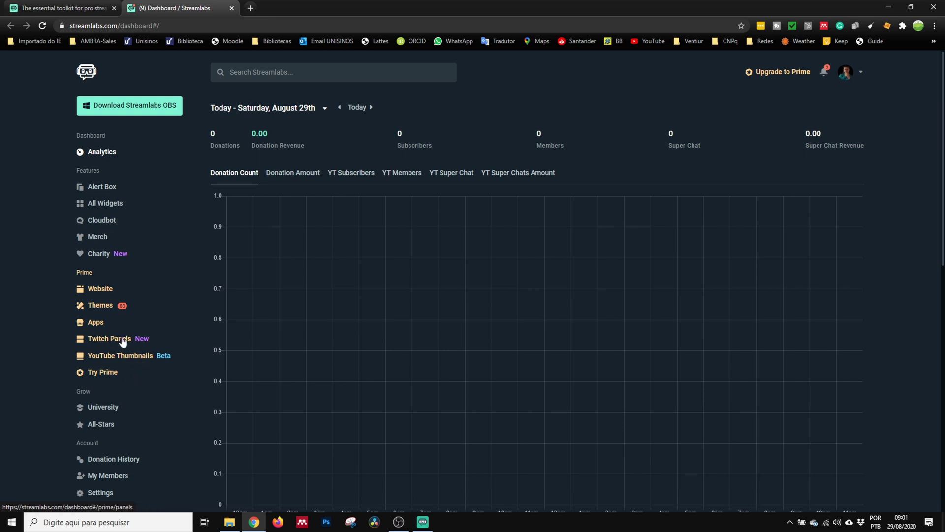
left_click(90, 308)
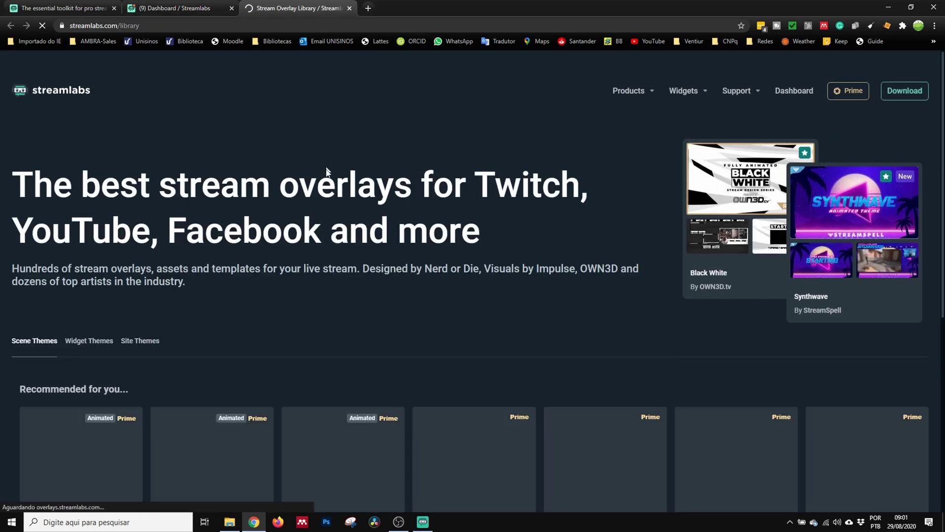
scroll(394, 181, "down", 4)
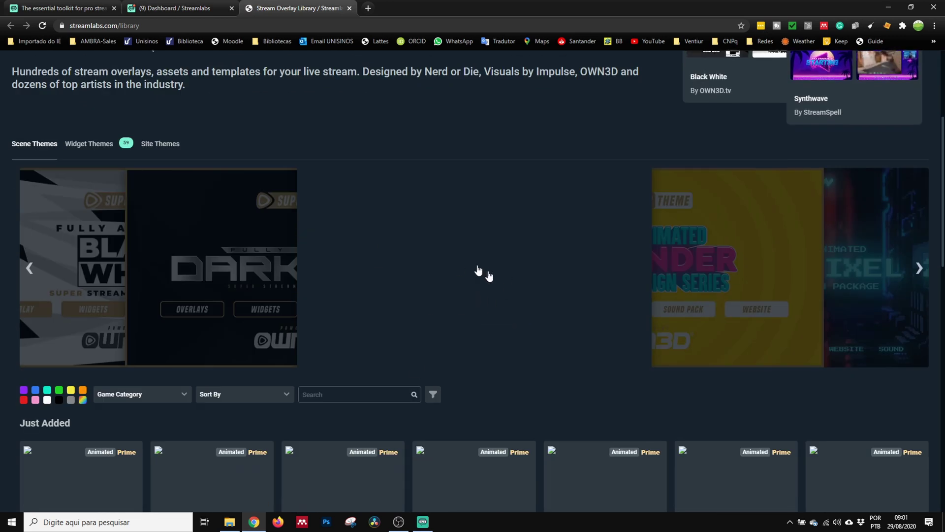
scroll(428, 289, "down", 2)
scroll(428, 287, "up", 3)
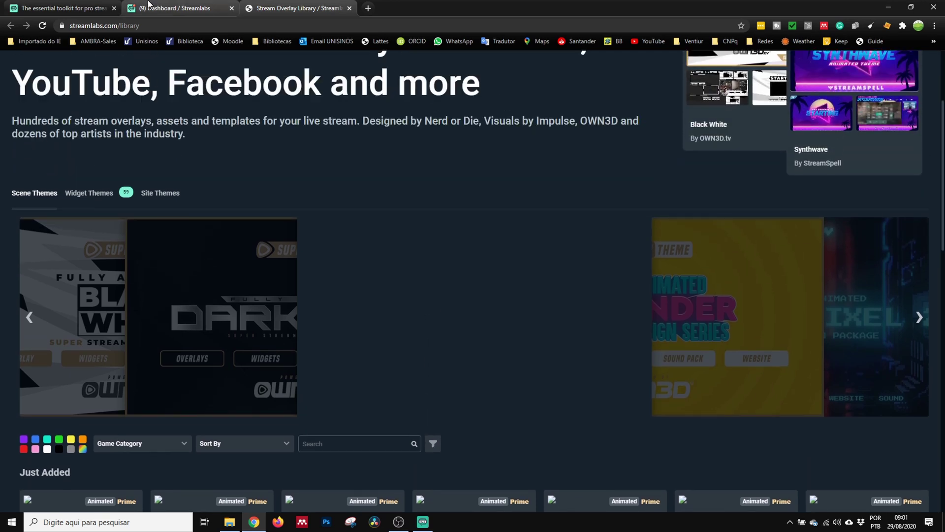
left_click(149, 6)
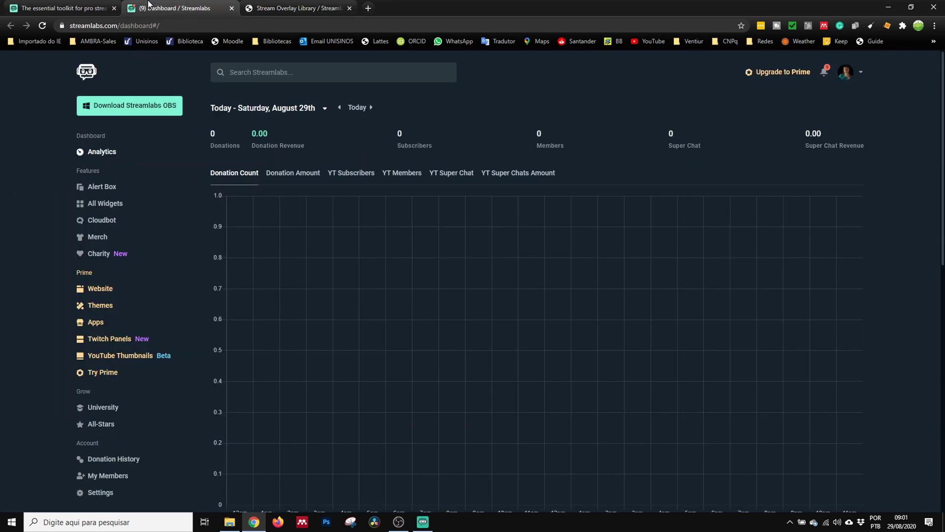
left_click(64, 8)
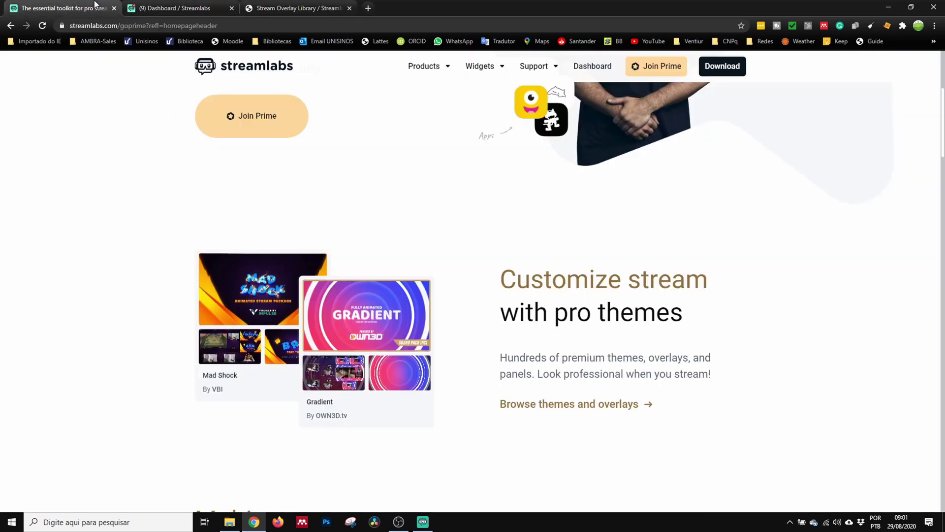
Return to Streamlabs OBS by minimizing the browser and check the available scene collections.
left_click(889, 7)
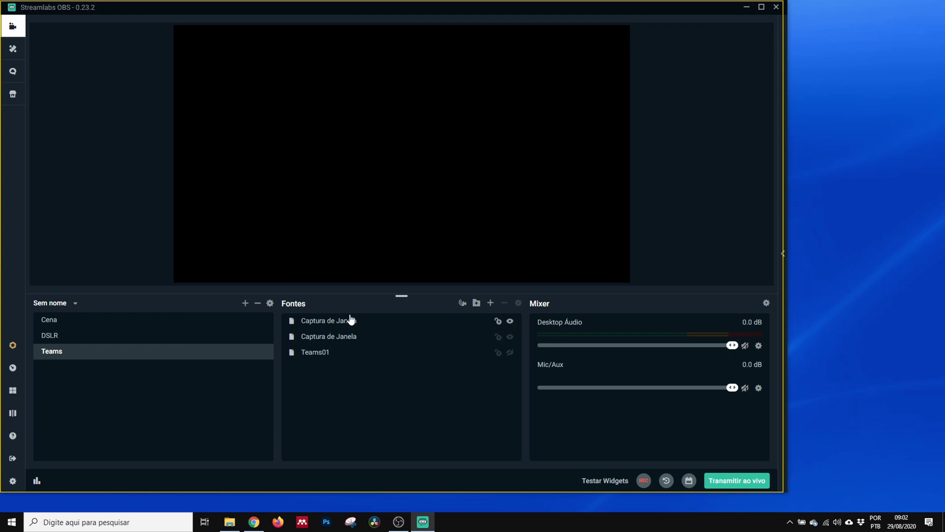
left_click(76, 304)
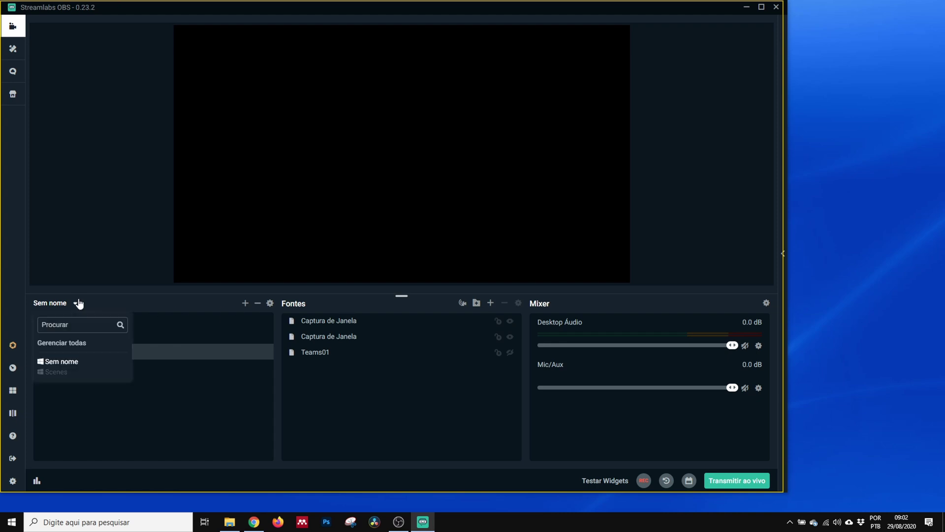
left_click(79, 304)
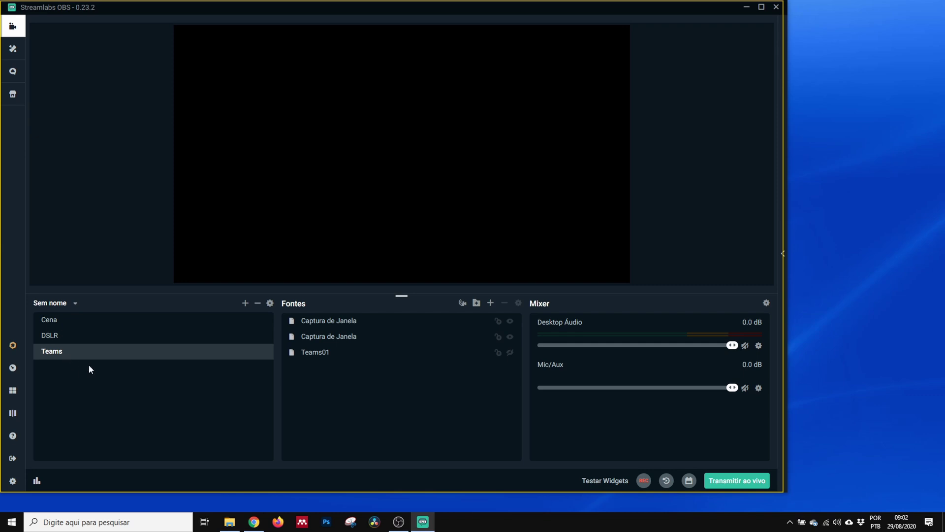
Create a new scene in the Sem nome collection, named after the professor's channel.
left_click(243, 303)
left_click(358, 235)
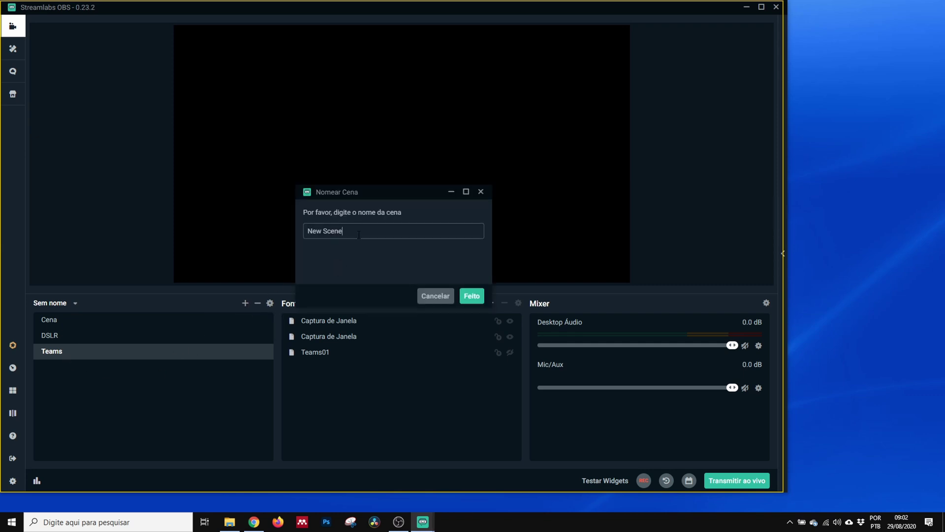
key("ctrl+a")
type("Professor Rovian")
left_click(471, 297)
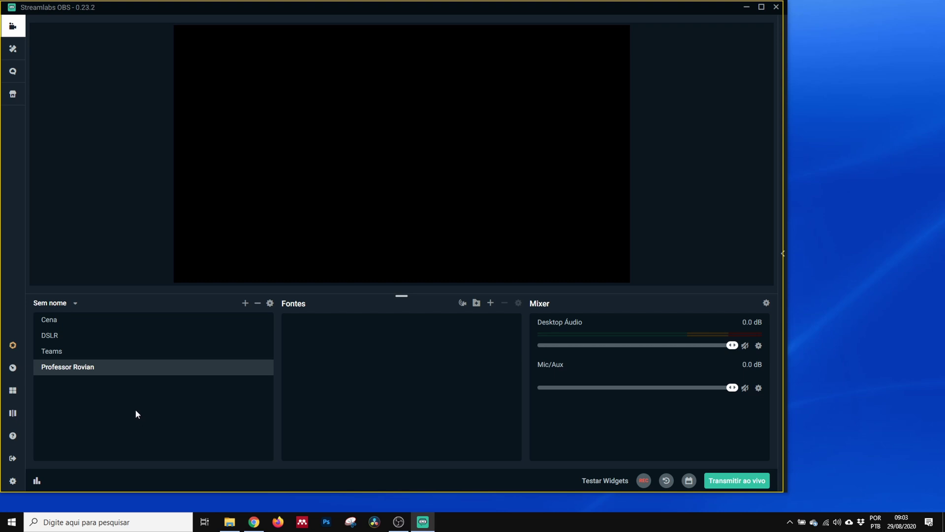
Create a second scene with the channel name plus "Espera", switch between both new scenes and leave the Espera scene selected.
left_click(245, 303)
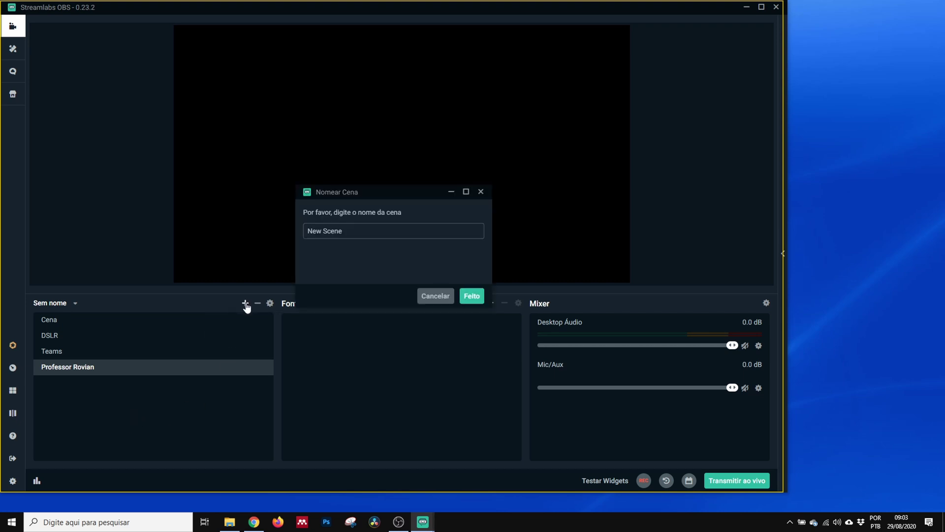
type("Professor Rovian Espera")
left_click(471, 297)
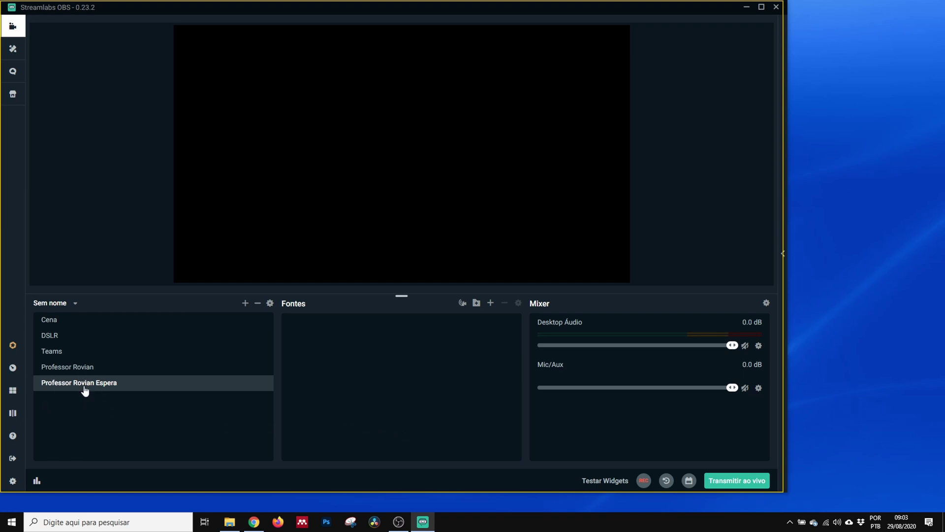
left_click(82, 372)
left_click(78, 384)
left_click(80, 370)
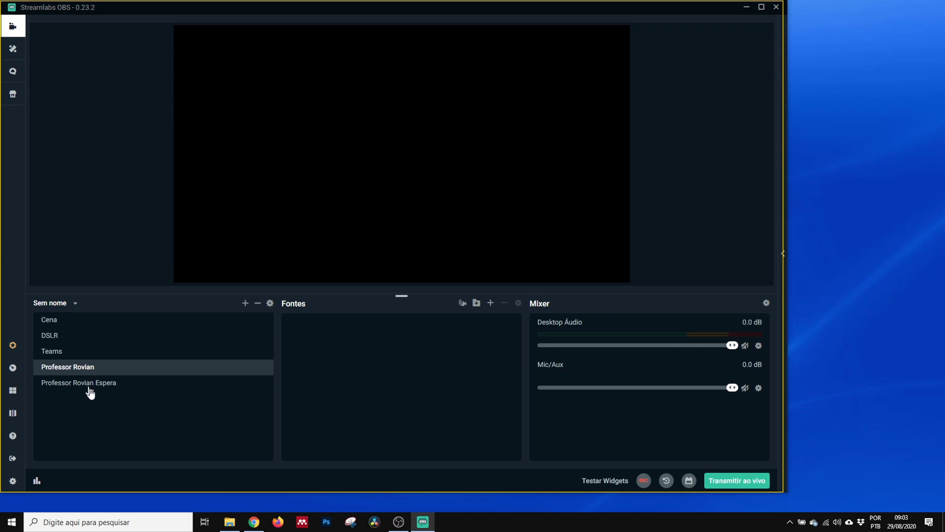
left_click(89, 386)
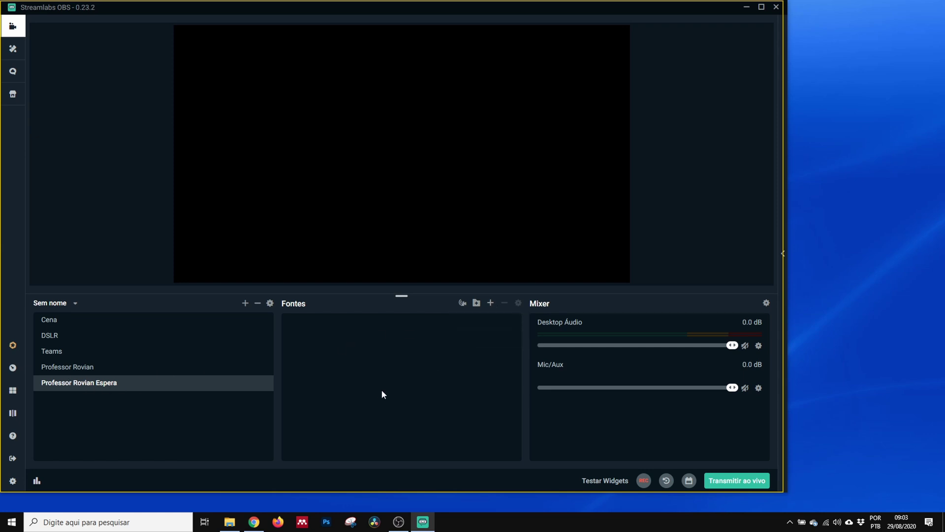
Add an Imagem source named "Fundo" to the Espera scene, leaving its image file empty.
left_click(491, 303)
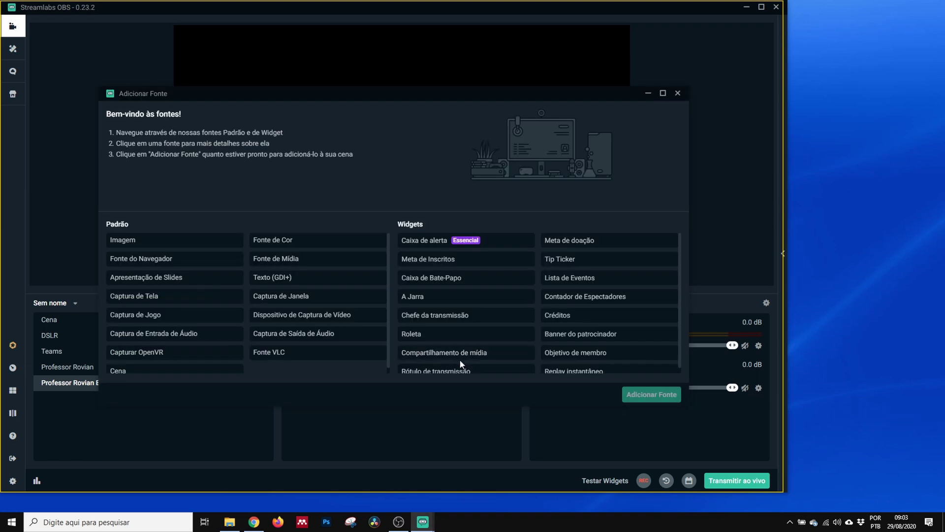
left_click(136, 246)
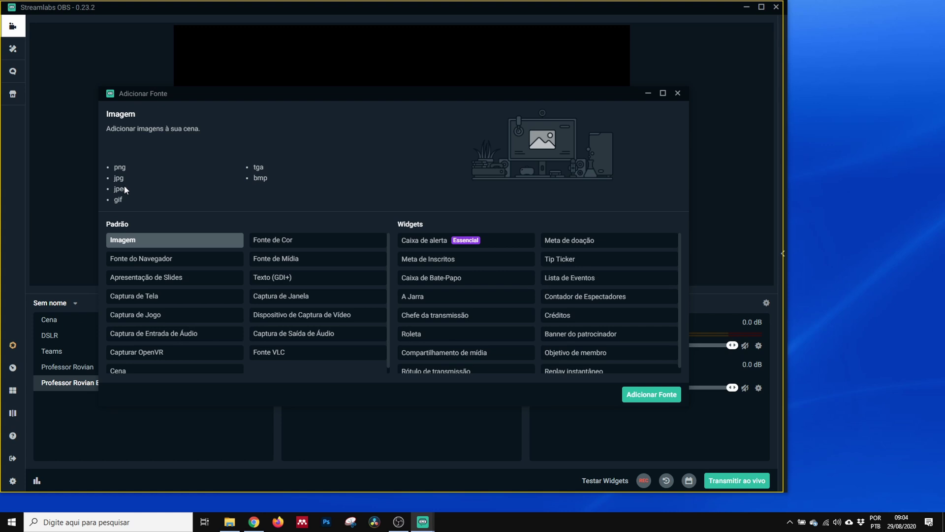
left_click(634, 397)
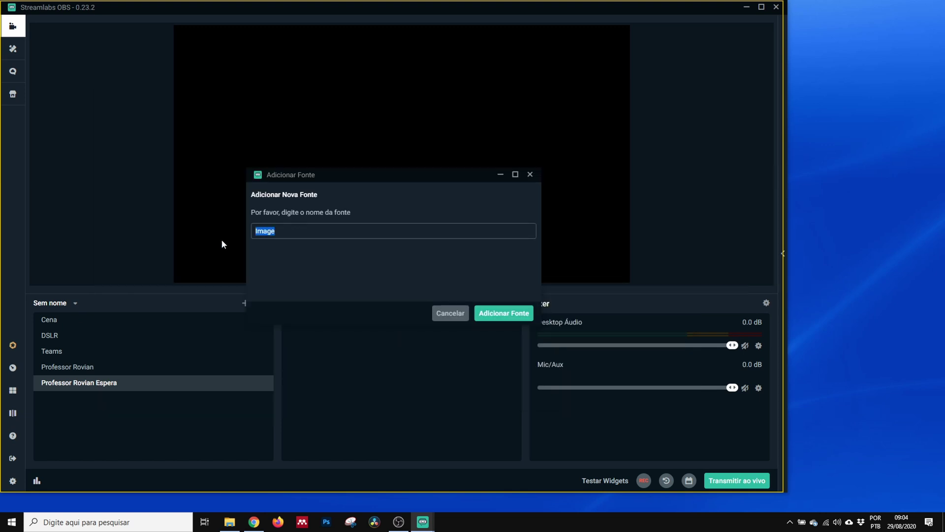
type("Fundo")
left_click(504, 316)
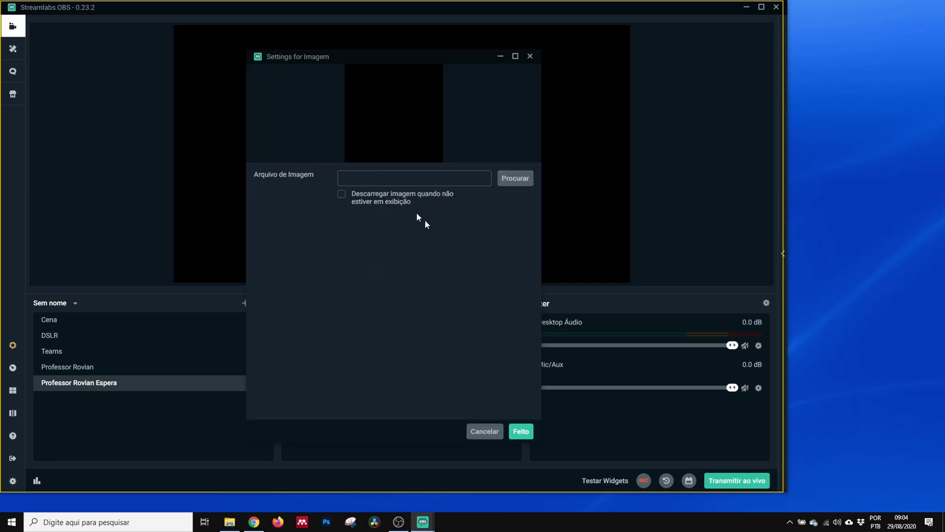
left_click(520, 433)
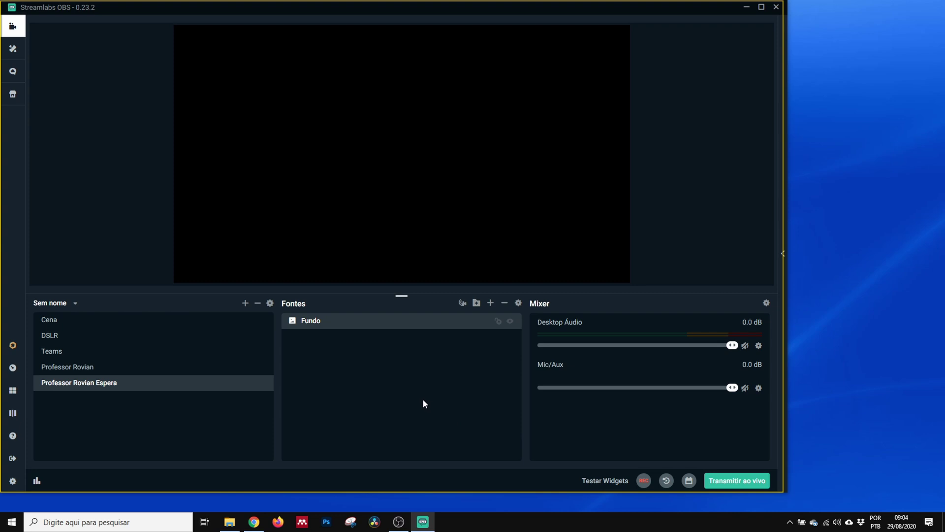
Look through the available source types and add a Fonte de Mídia source named "Música" to the Espera scene.
left_click(491, 303)
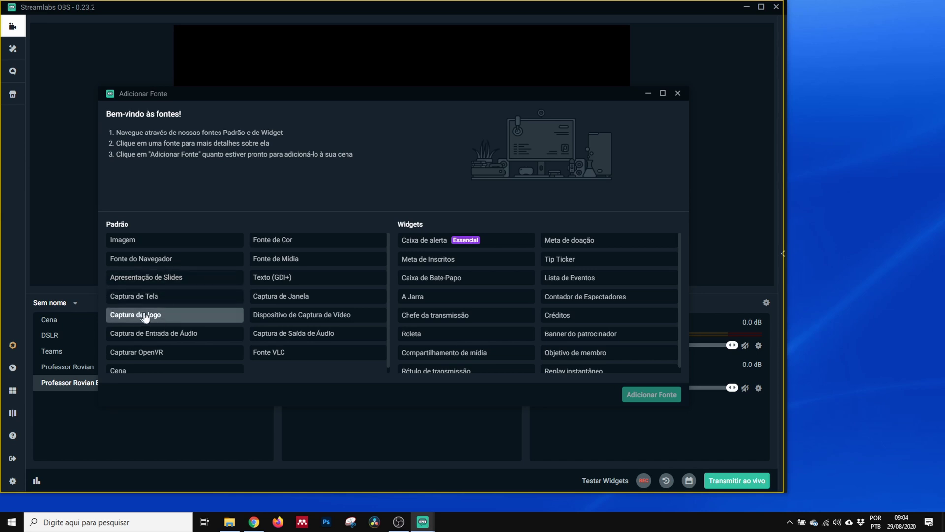
scroll(156, 319, "down", 1)
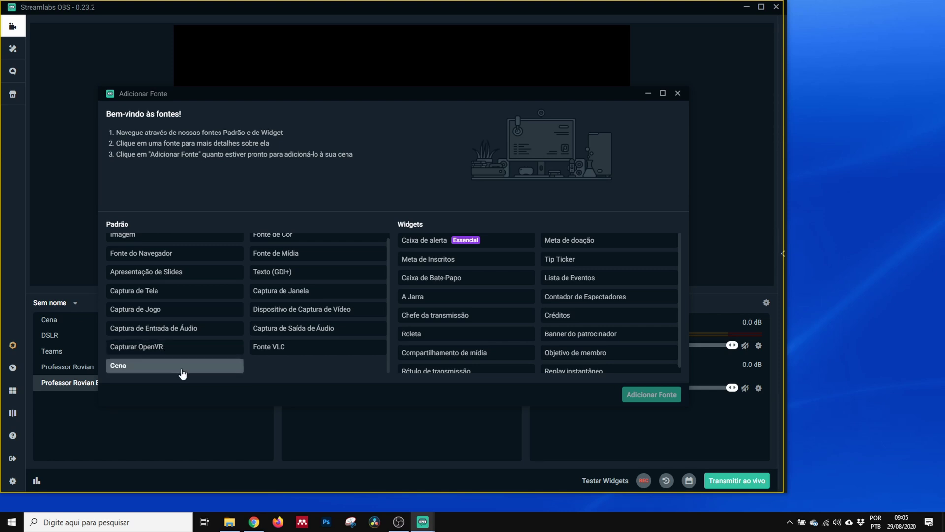
scroll(276, 296, "up", 1)
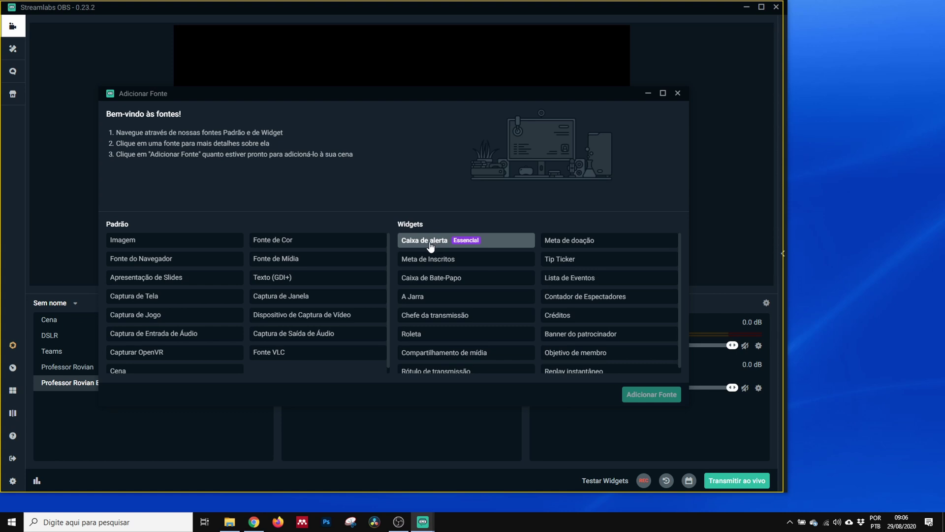
scroll(493, 283, "down", 1)
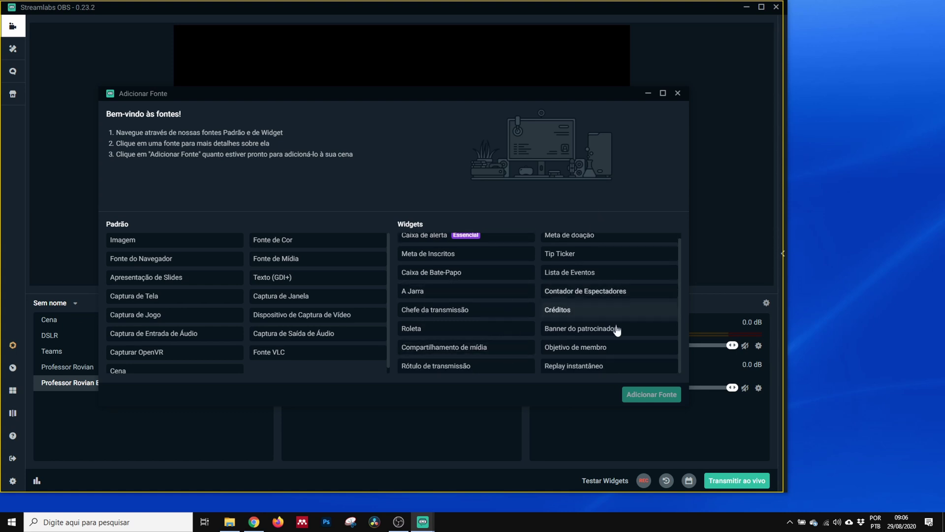
scroll(466, 299, "up", 1)
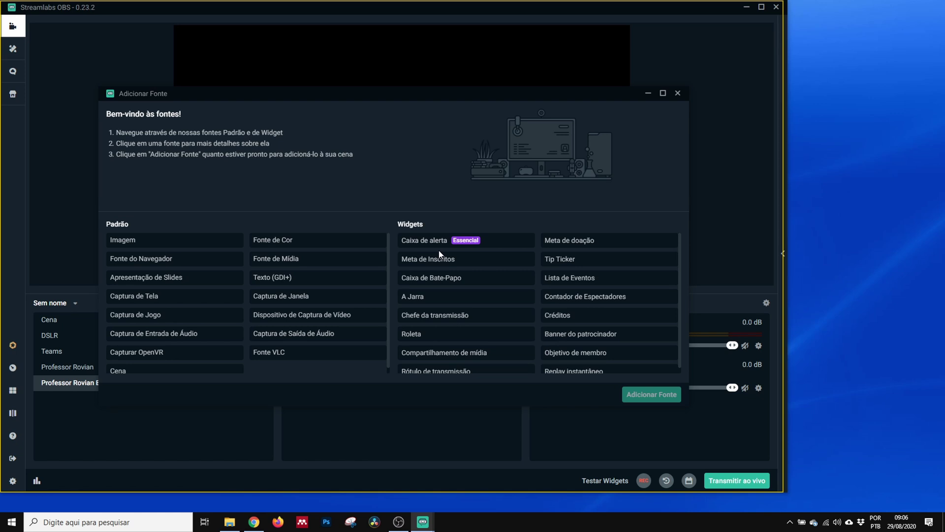
left_click(416, 260)
left_click(273, 265)
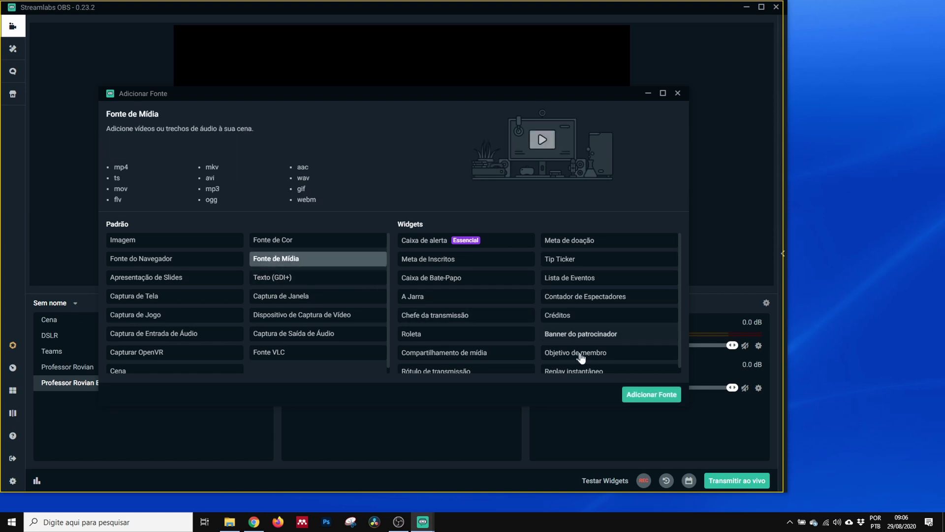
left_click(651, 393)
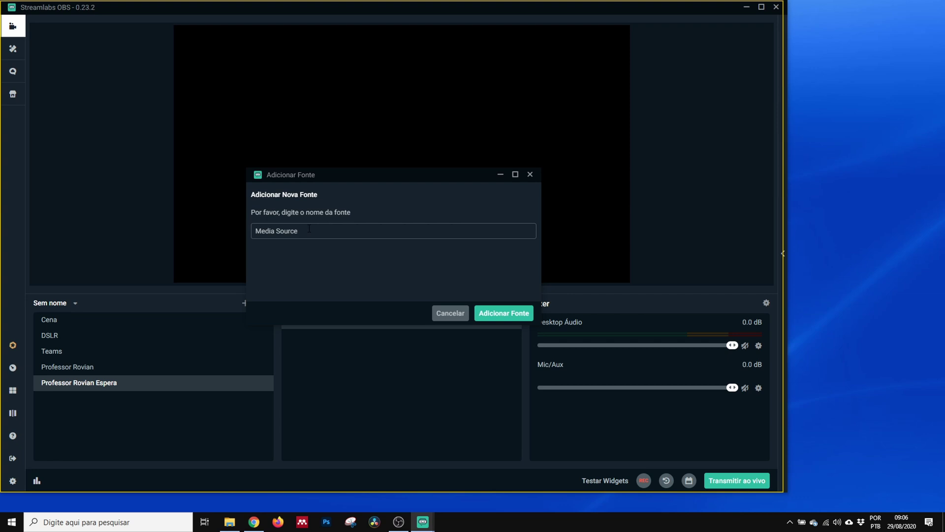
left_click_drag(309, 232, 179, 227)
type("Música")
left_click(523, 312)
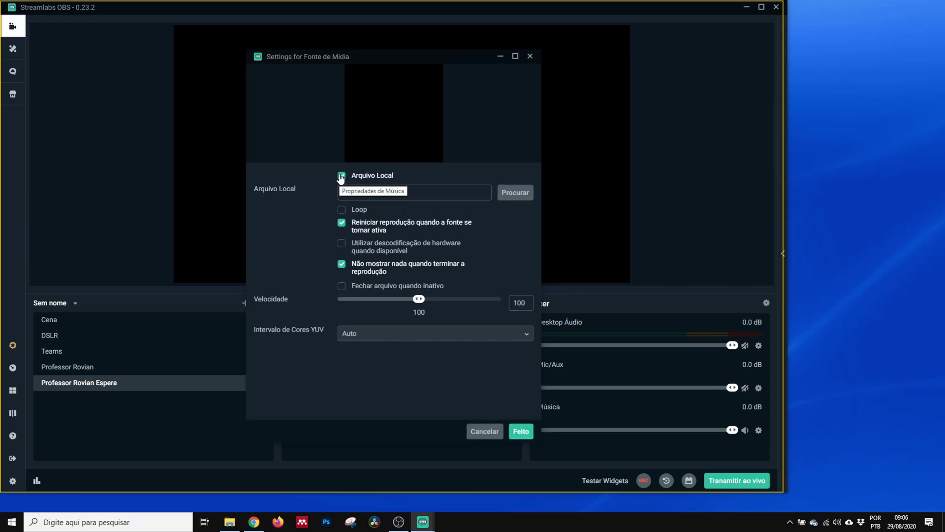
Enable Loop for the Música source and load "B3NJ4M1N - The Forest.mp3" from the Audios folder in 01-Canal Youtube as its local file.
left_click(342, 211)
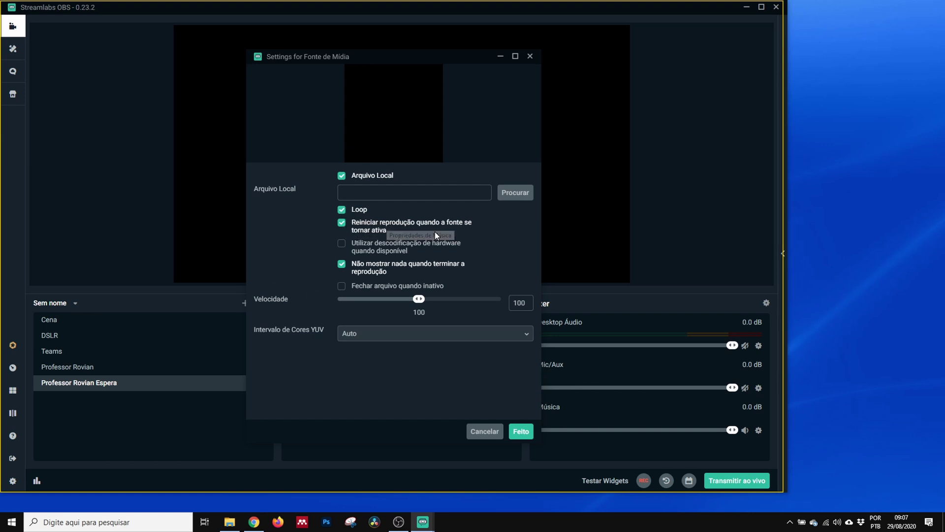
left_click(515, 193)
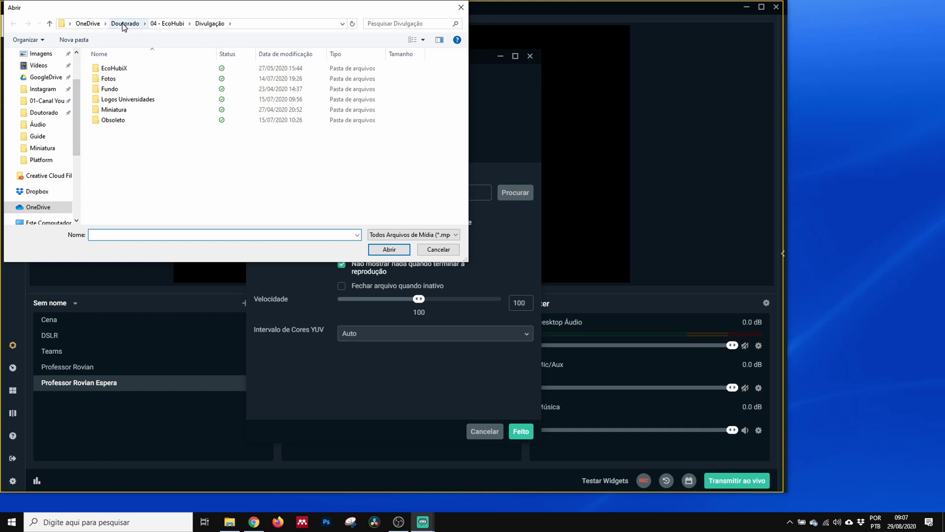
left_click(72, 67)
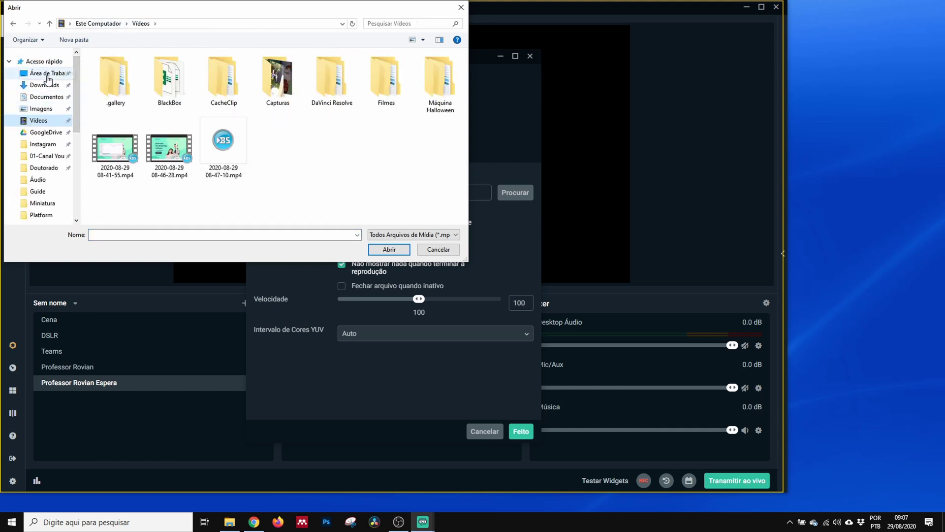
left_click(46, 156)
scroll(150, 186, "down", 1)
double_click(112, 209)
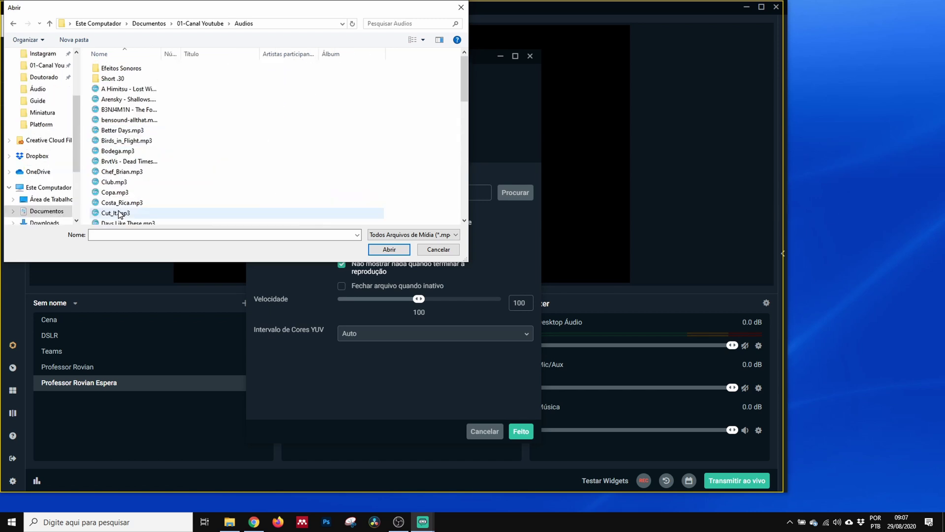
left_click(118, 111)
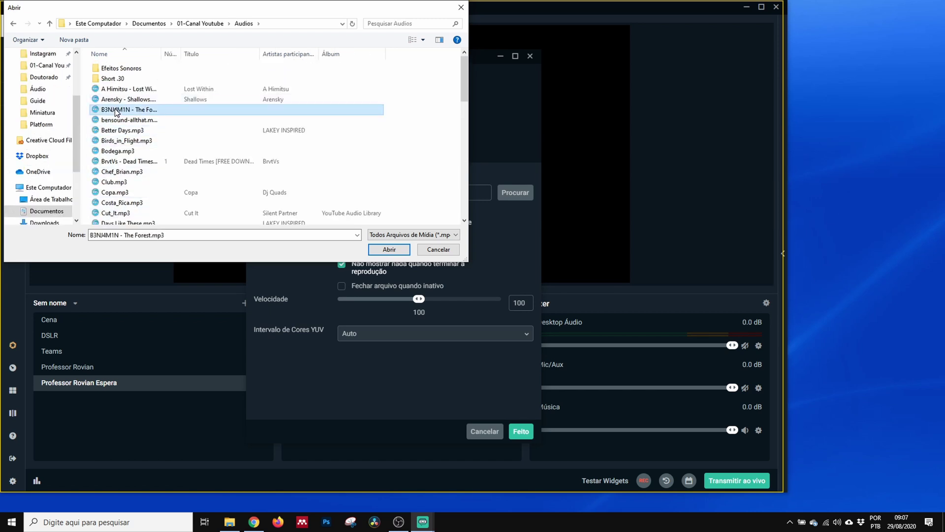
left_click(385, 250)
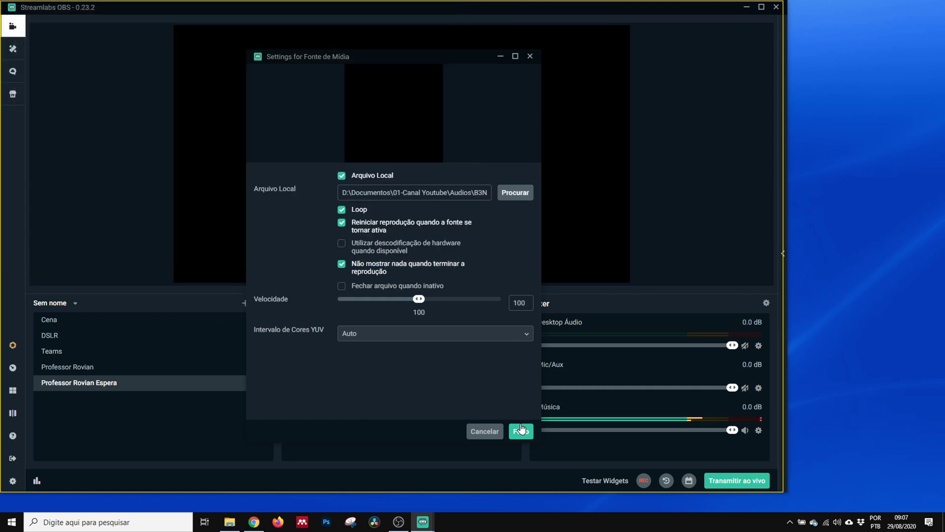
left_click(521, 432)
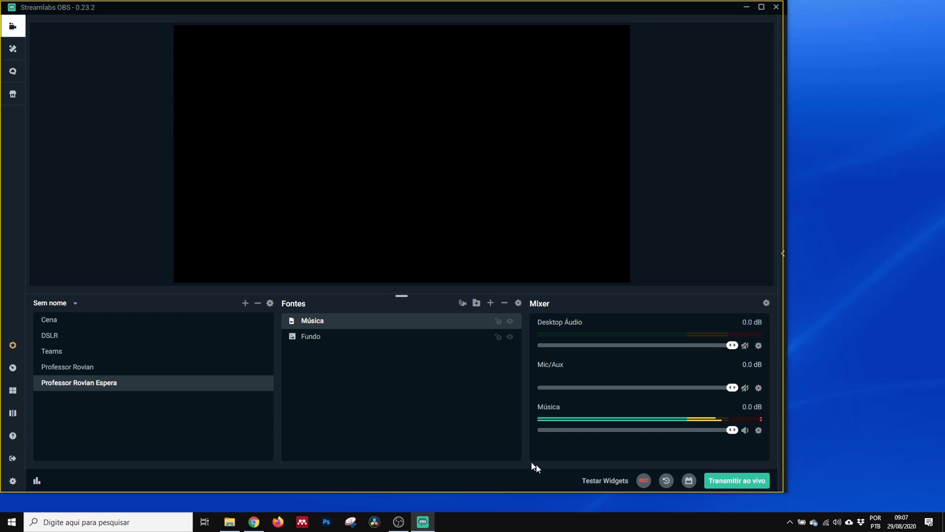
Lower the Música volume in the mixer to -21.0 dB and select the Fundo source.
left_click_drag(732, 433, 629, 436)
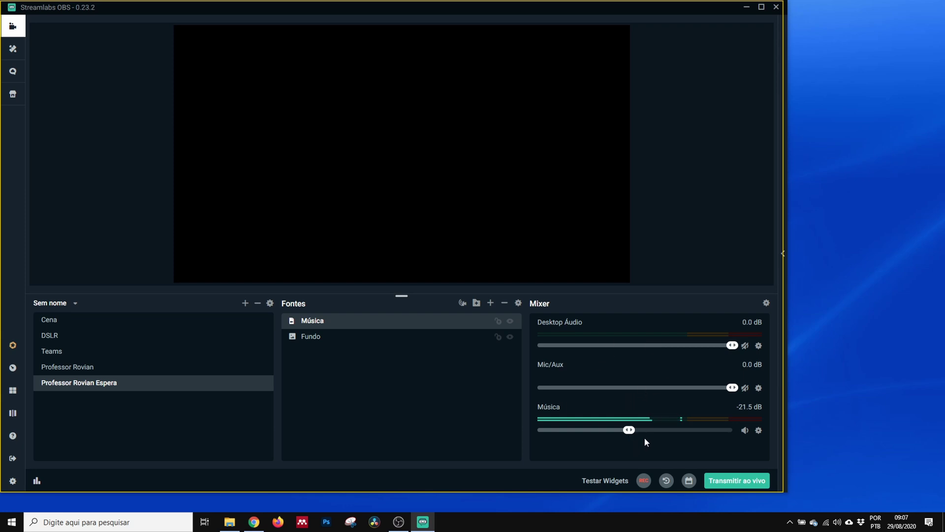
left_click_drag(629, 429, 631, 429)
left_click(308, 337)
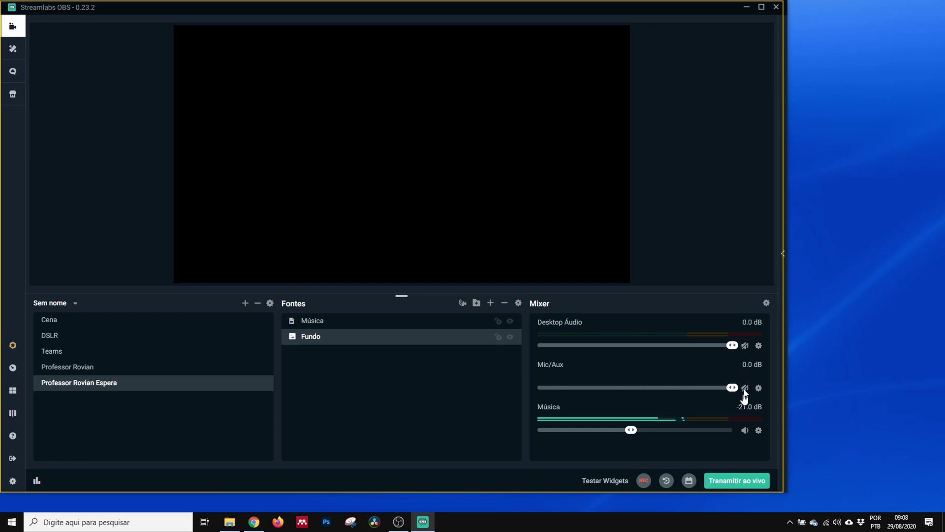
Unmute Mic/Aux and Desktop Áudio with the main channel scene selected, and return to the Espera scene.
key("Up")
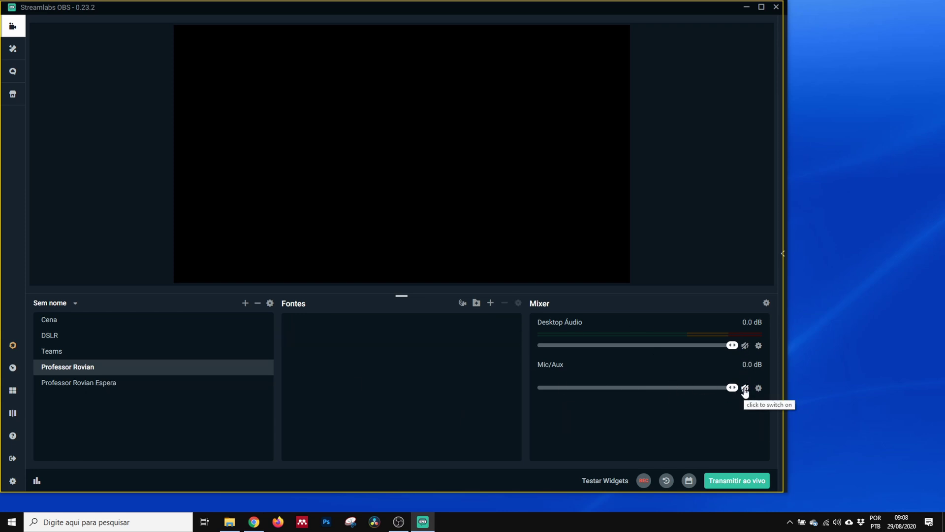
left_click(745, 389)
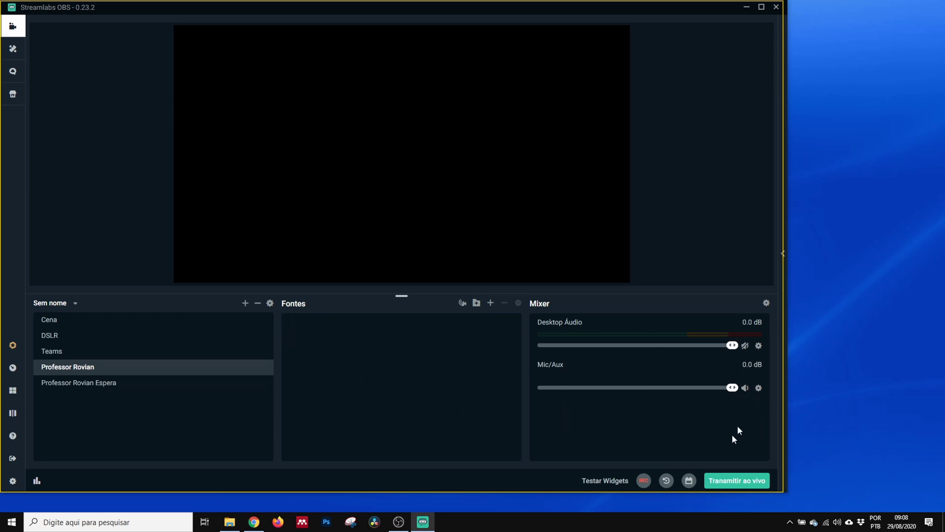
left_click(746, 345)
left_click(108, 389)
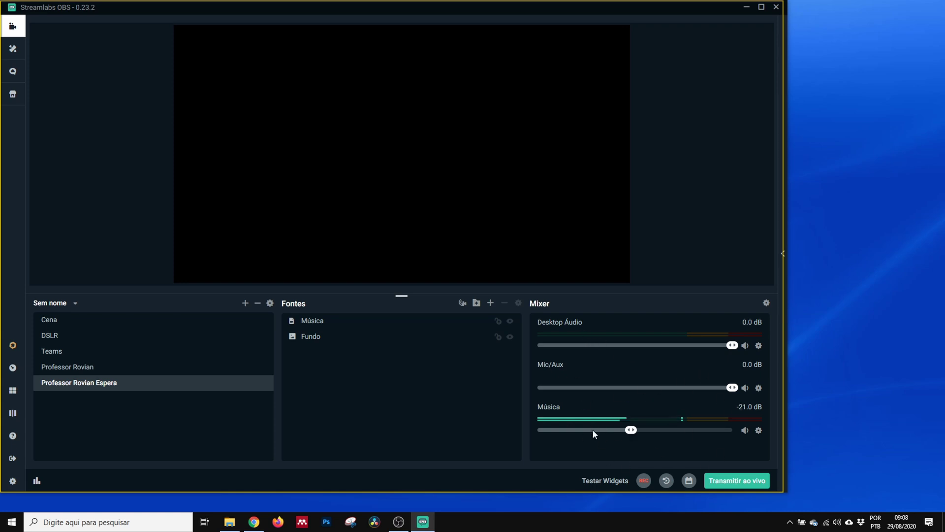
Add a new scene transition, keeping its default name and the Corte type.
left_click(271, 305)
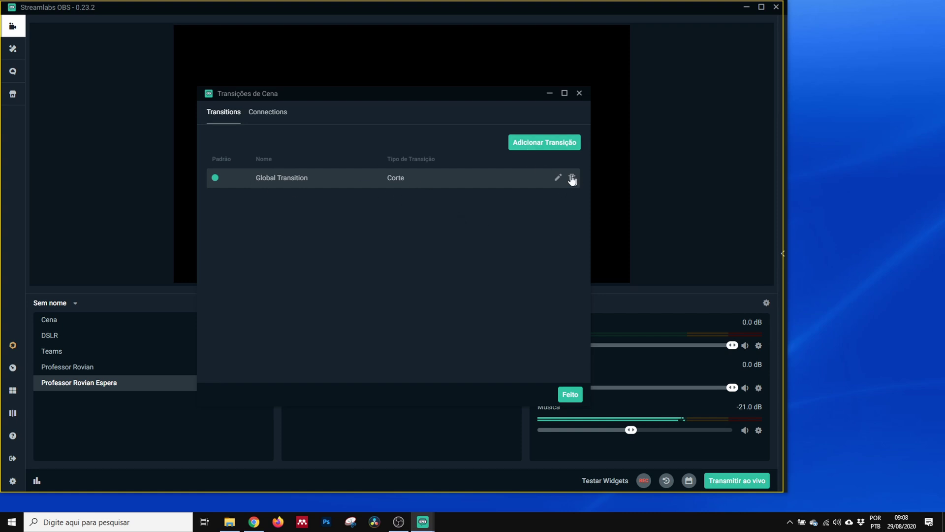
left_click(544, 145)
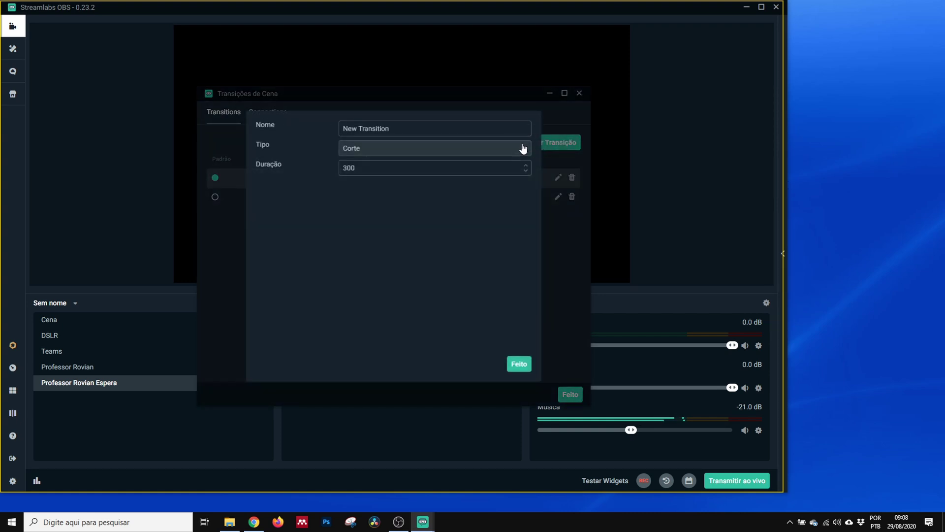
left_click(526, 149)
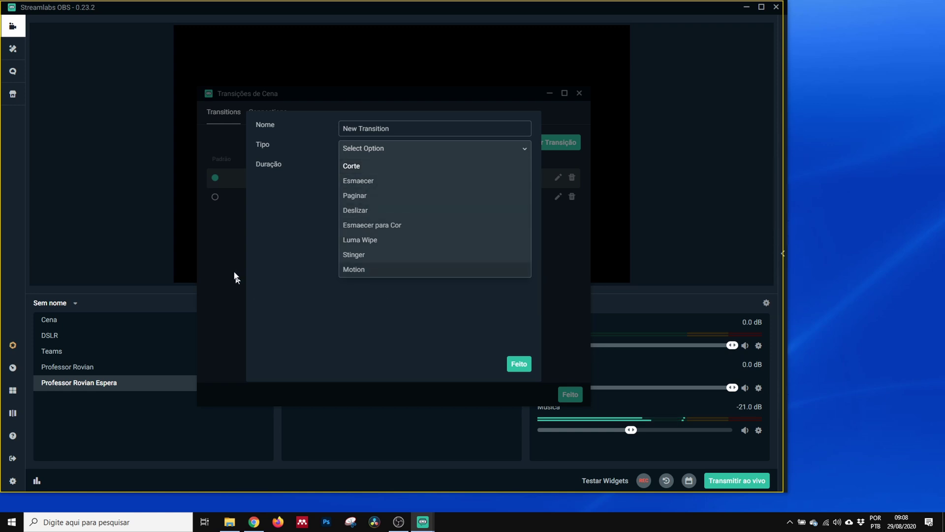
left_click(229, 245)
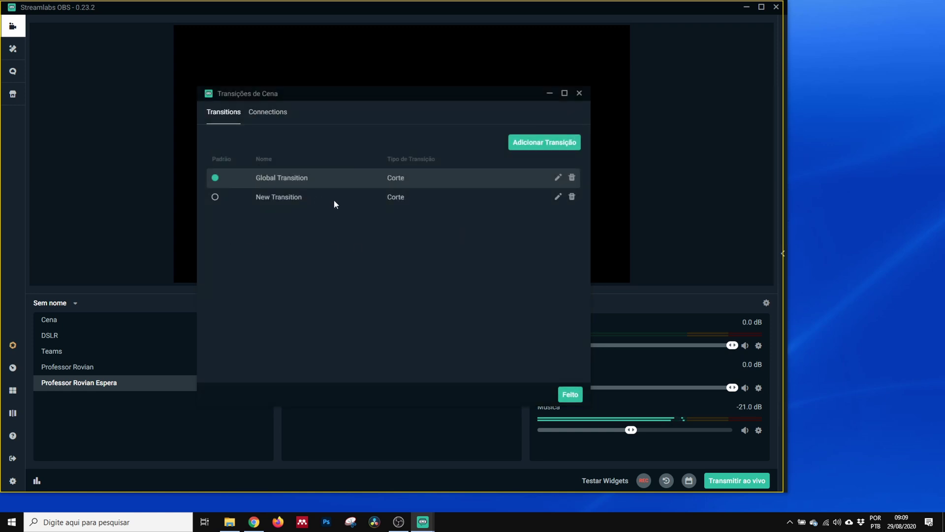
Change the Global Transition type to Deslizar, keeping the 300 duration and the Esquerda direction.
left_click(557, 179)
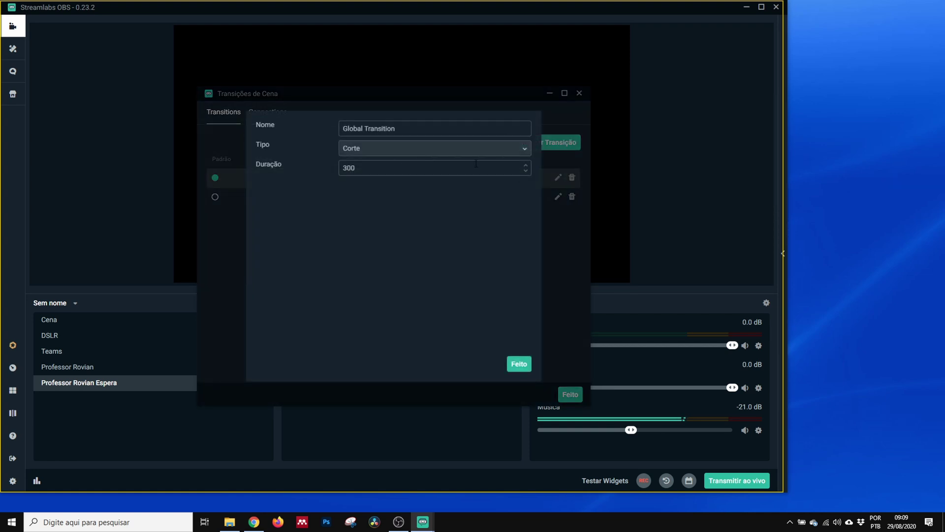
left_click(501, 149)
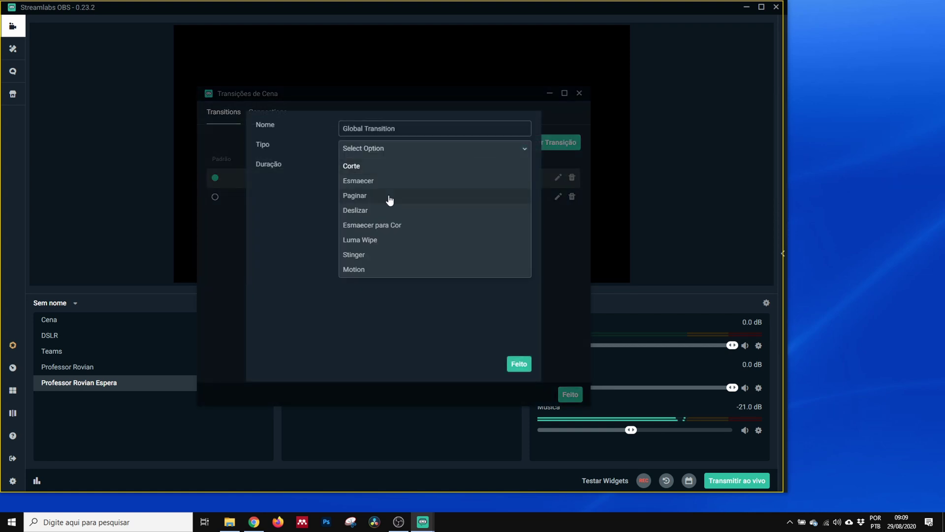
left_click(380, 212)
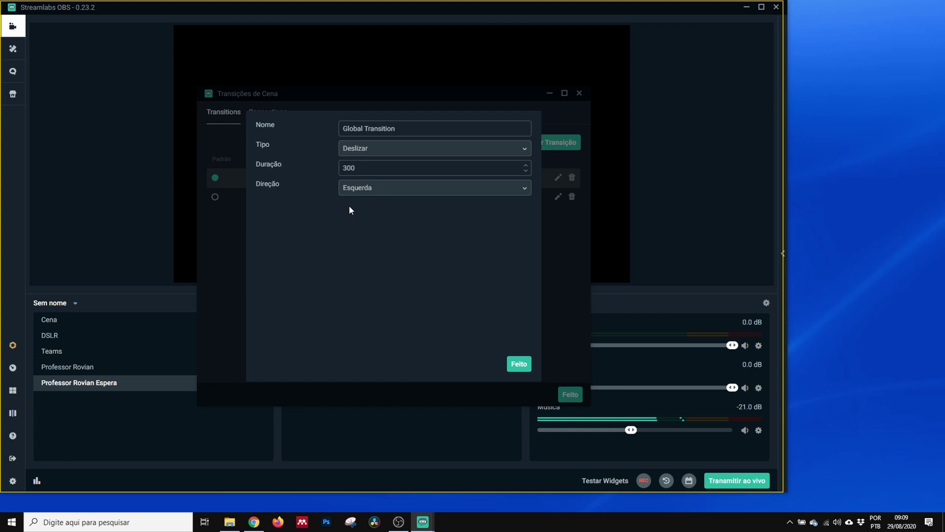
left_click(518, 364)
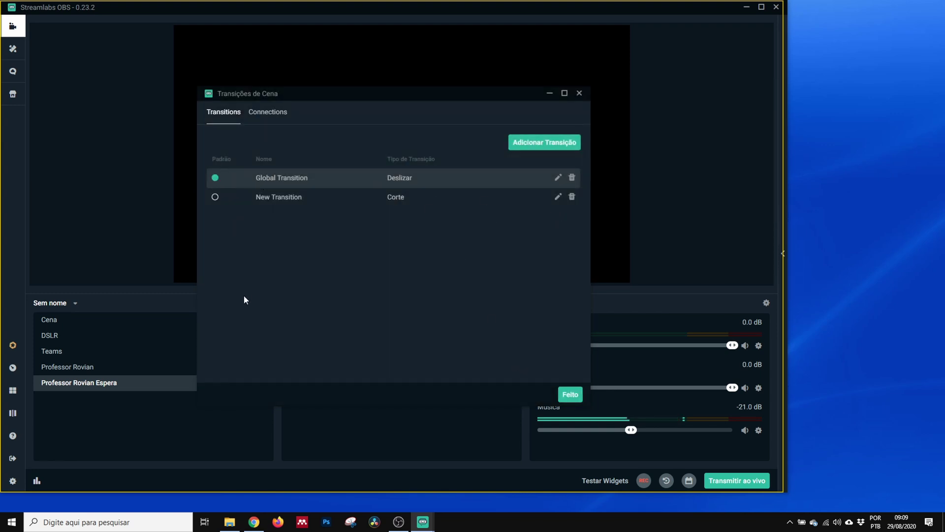
Add a scene connection from Cena to DSLR that uses Global Transition.
left_click(257, 113)
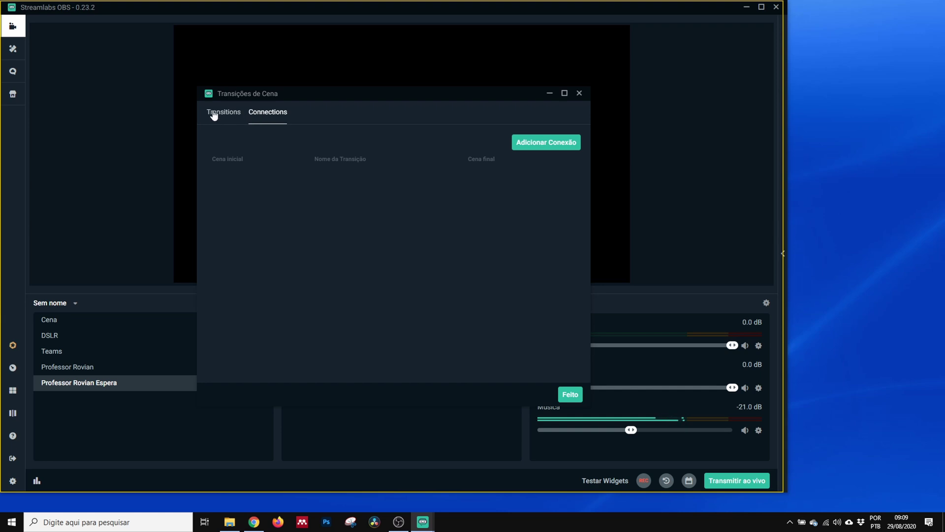
left_click(213, 115)
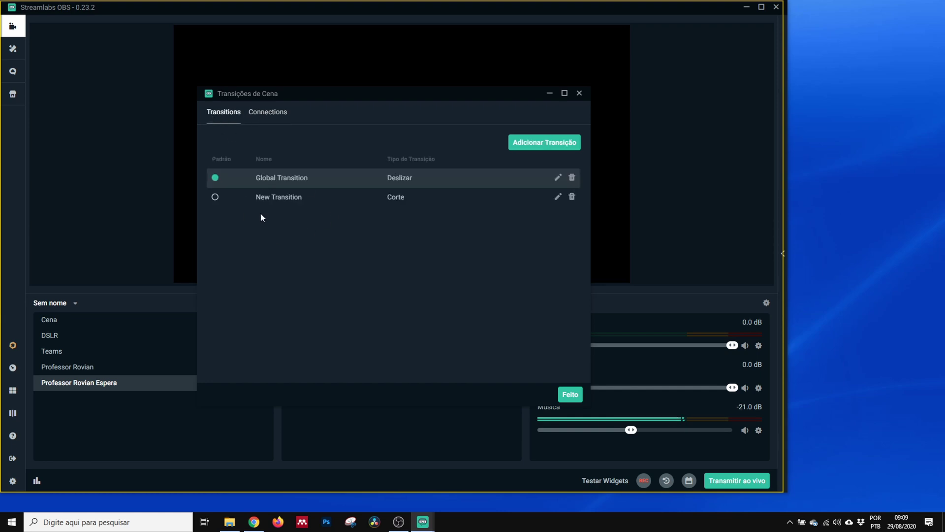
left_click(262, 113)
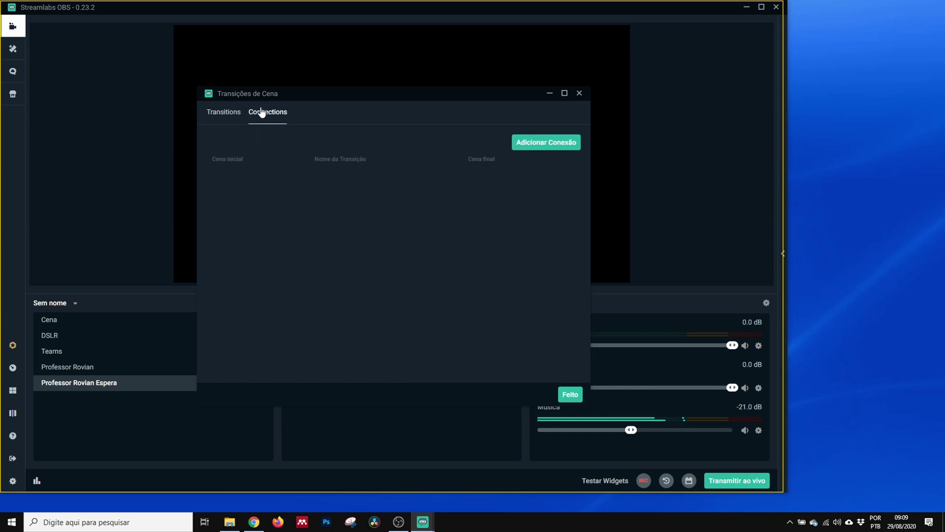
left_click(546, 143)
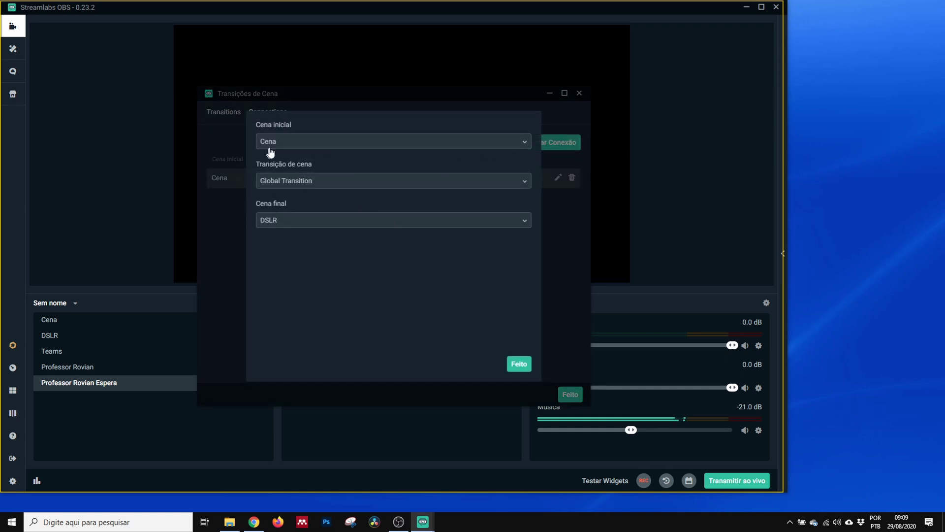
left_click(284, 143)
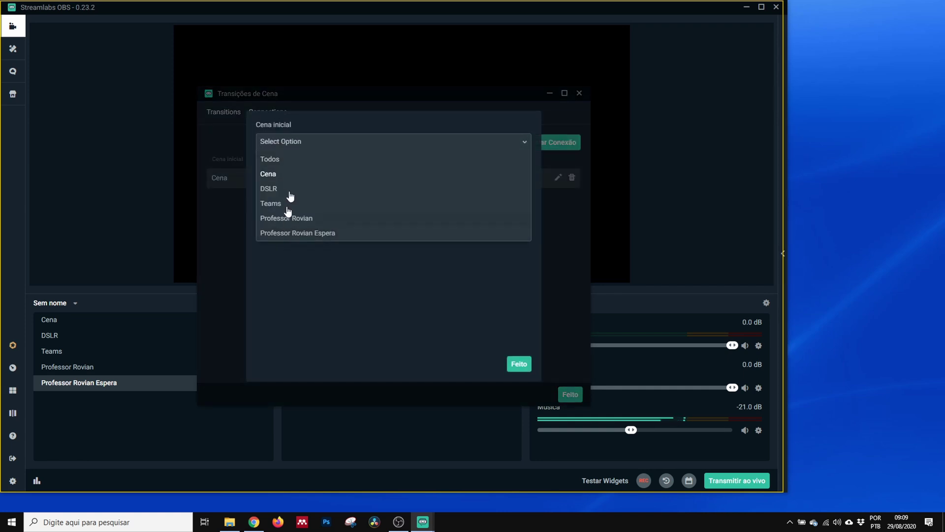
left_click(335, 308)
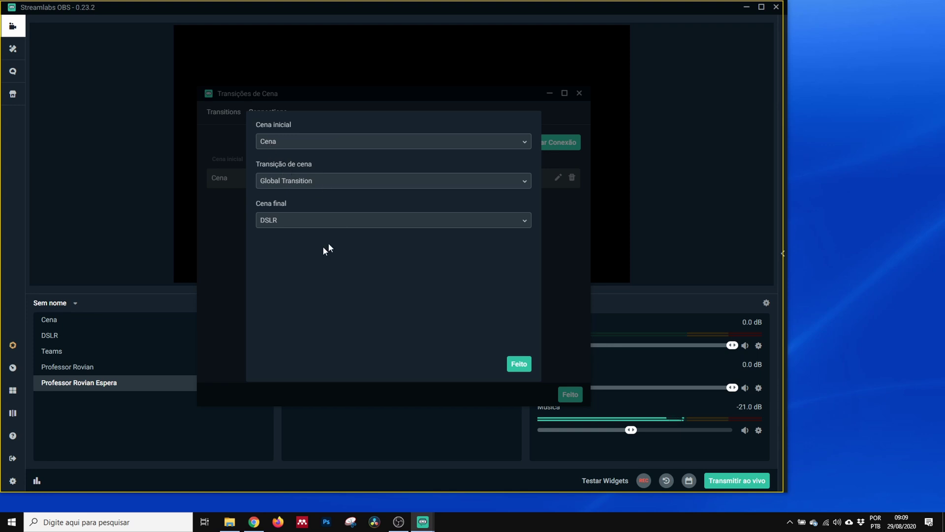
left_click(269, 143)
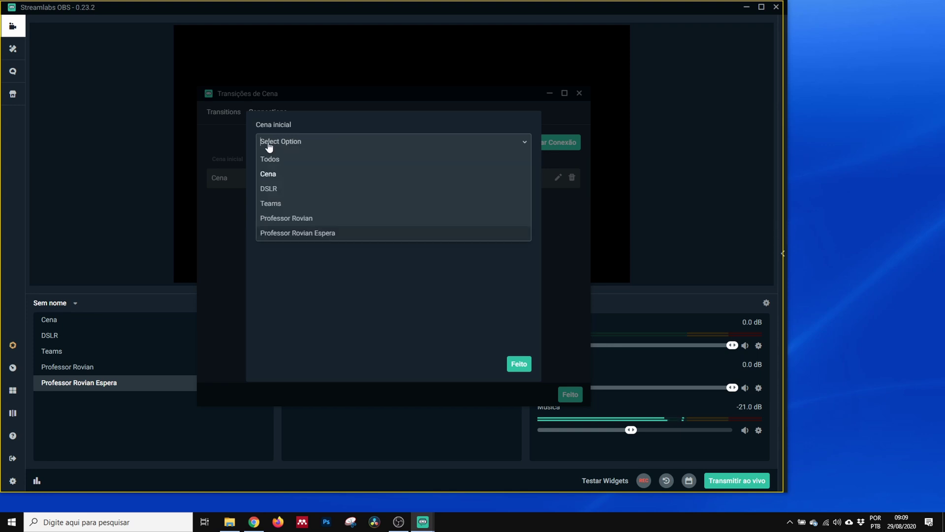
left_click(344, 124)
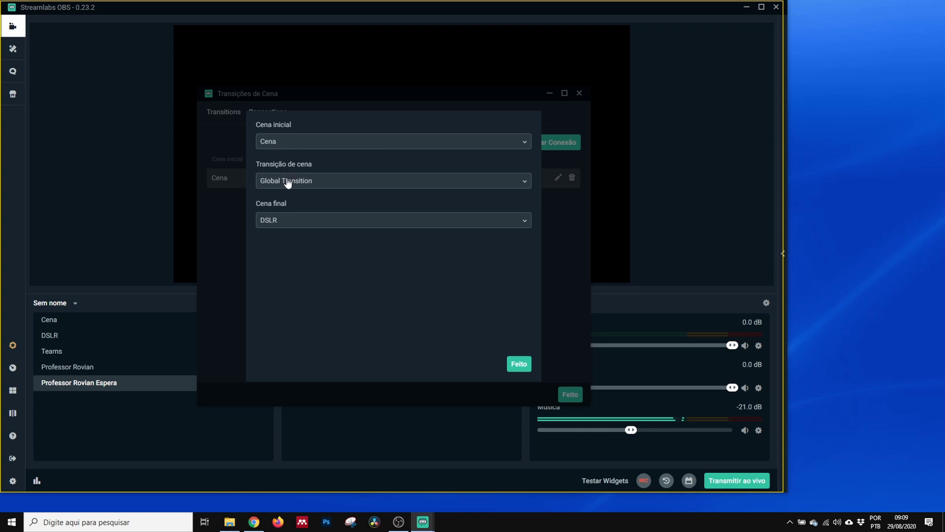
left_click(289, 181)
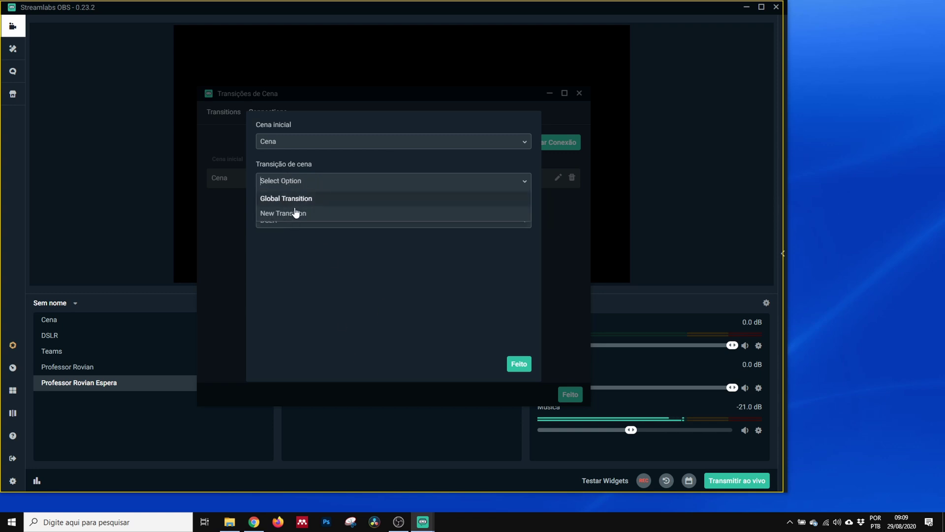
left_click(371, 288)
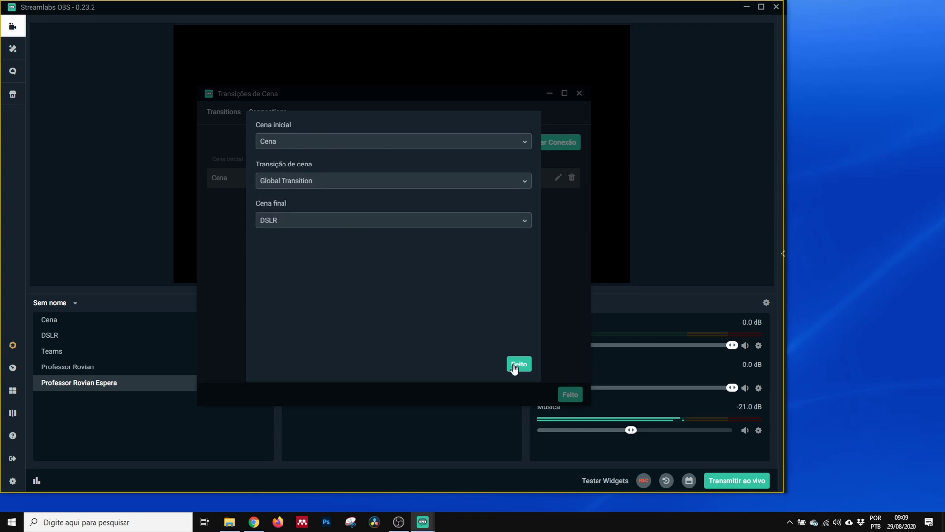
left_click(517, 367)
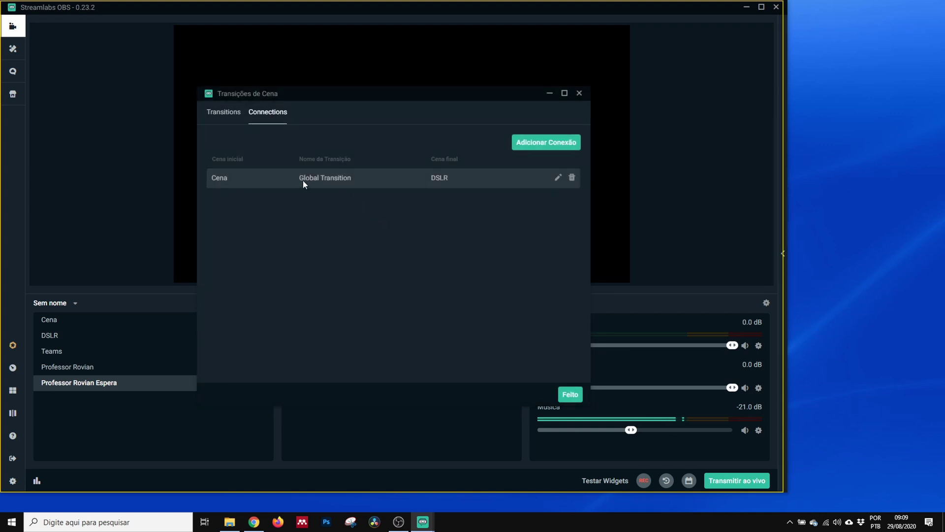
Delete the connection between Cena and DSLR.
left_click(224, 113)
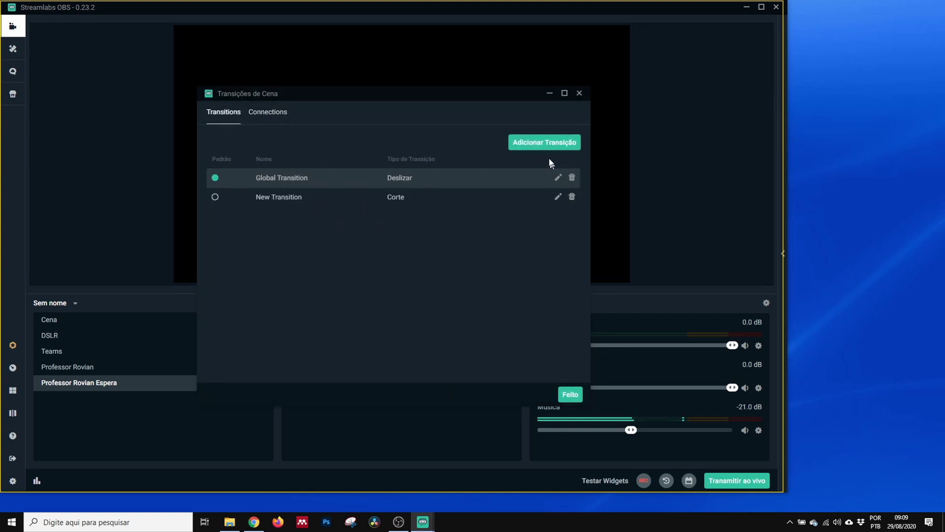
left_click(269, 113)
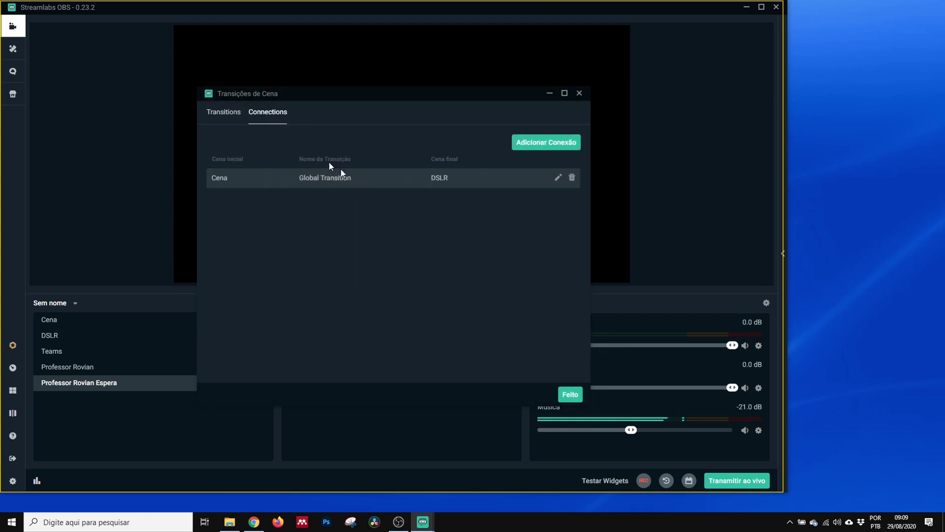
left_click(571, 179)
Make New Transition the default scene transition.
left_click(226, 113)
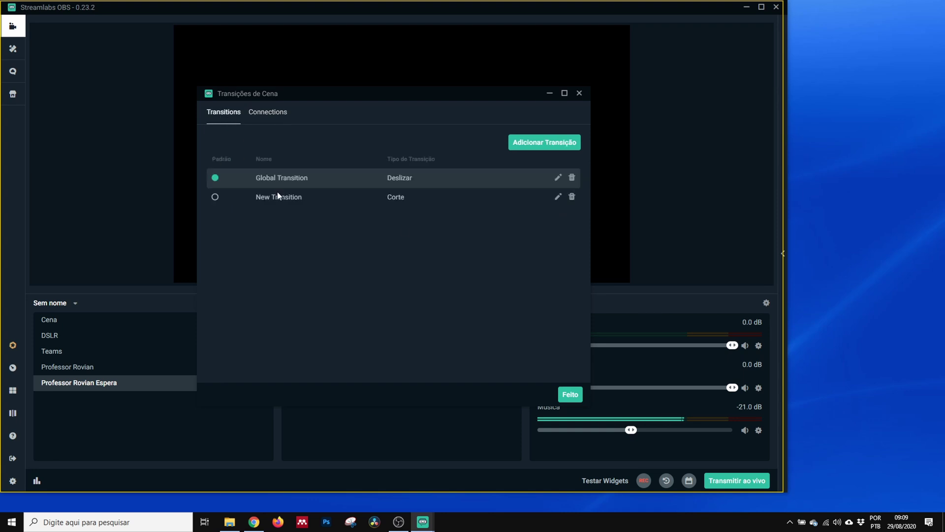
left_click(215, 197)
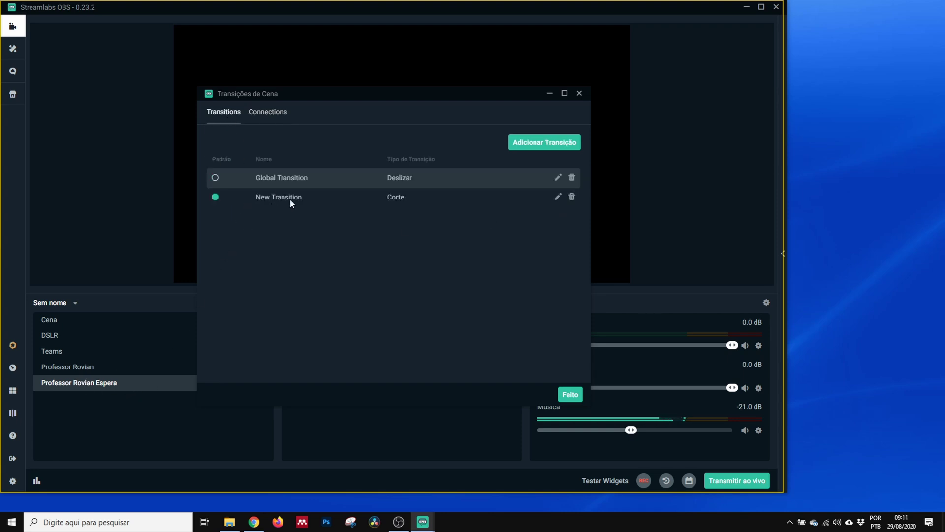
Rename New Transition as "Transição de Cena" and change its type to Stinger.
left_click(558, 196)
left_click_drag(420, 128, 302, 140)
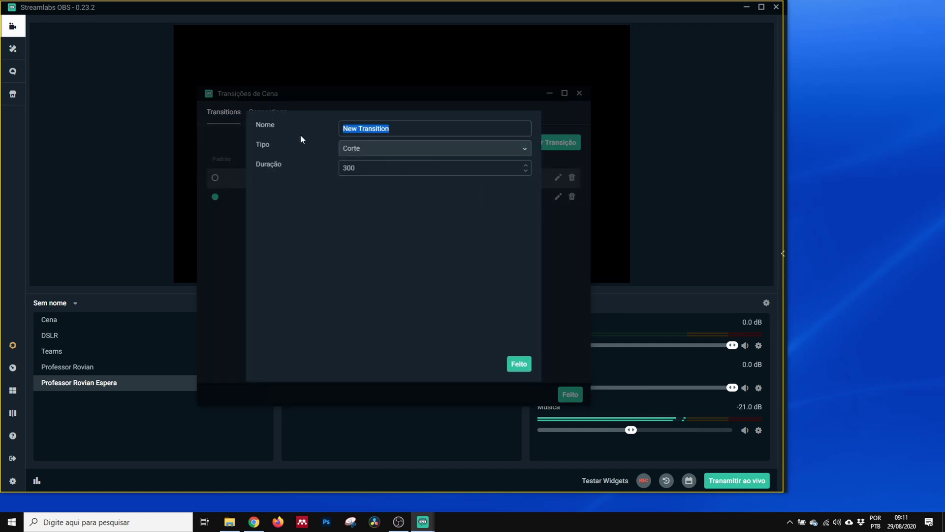
type("Transição")
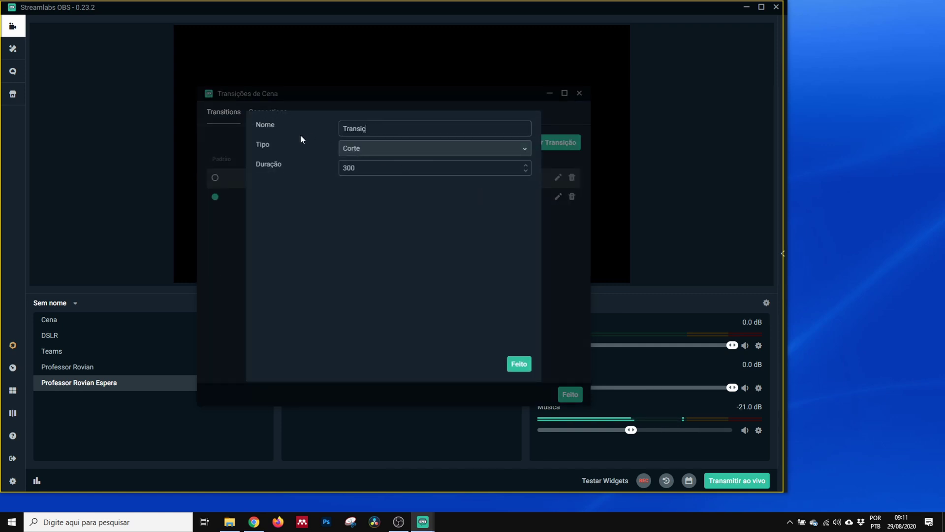
type(" de Cena")
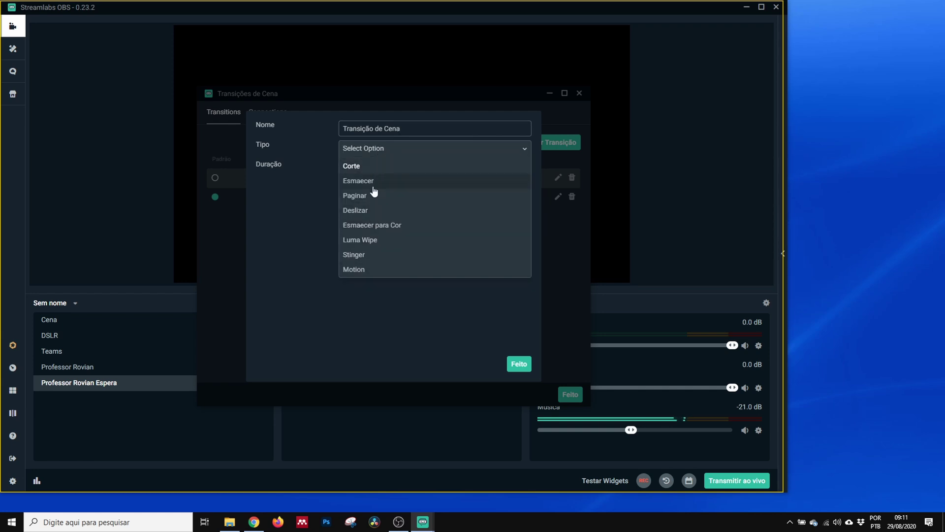
left_click(352, 255)
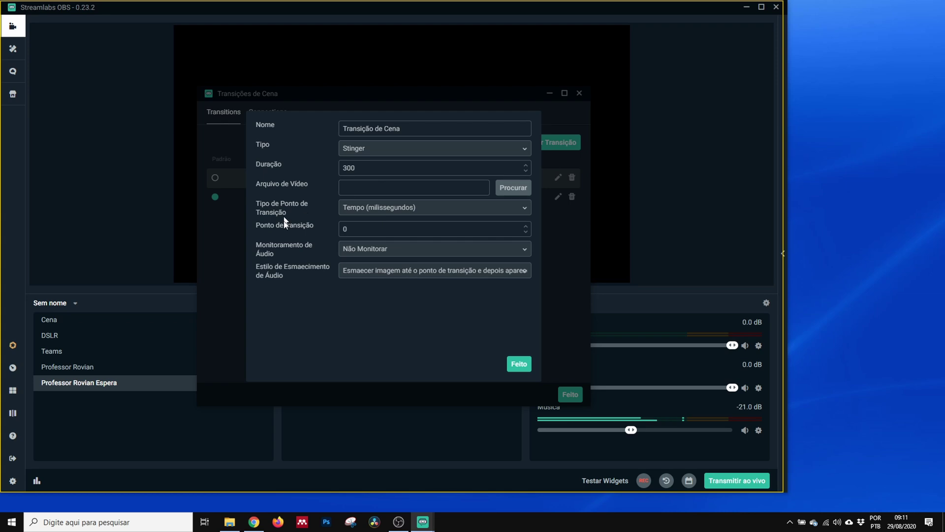
Switch to File Explorer, open the Animações folder inside 01-Canal Youtube and select fluid_transition_2.mov.
left_click(230, 523)
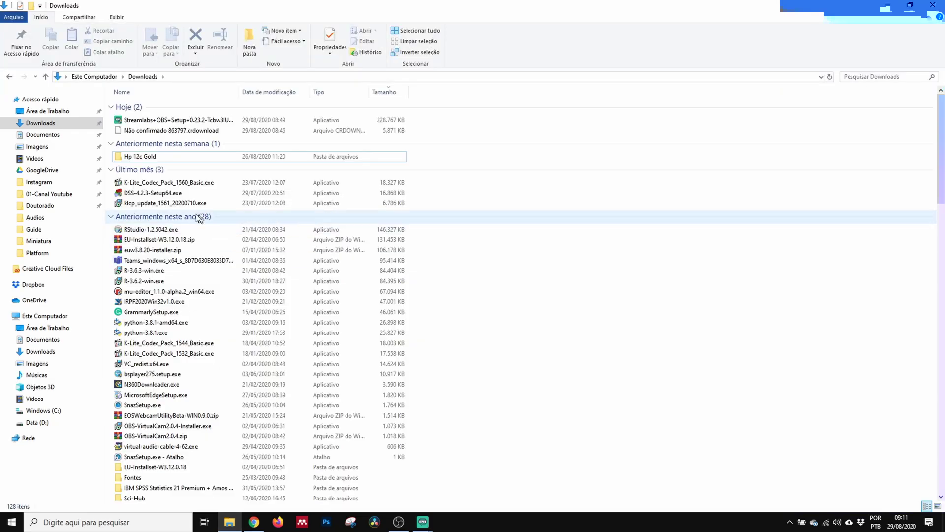
left_click(42, 193)
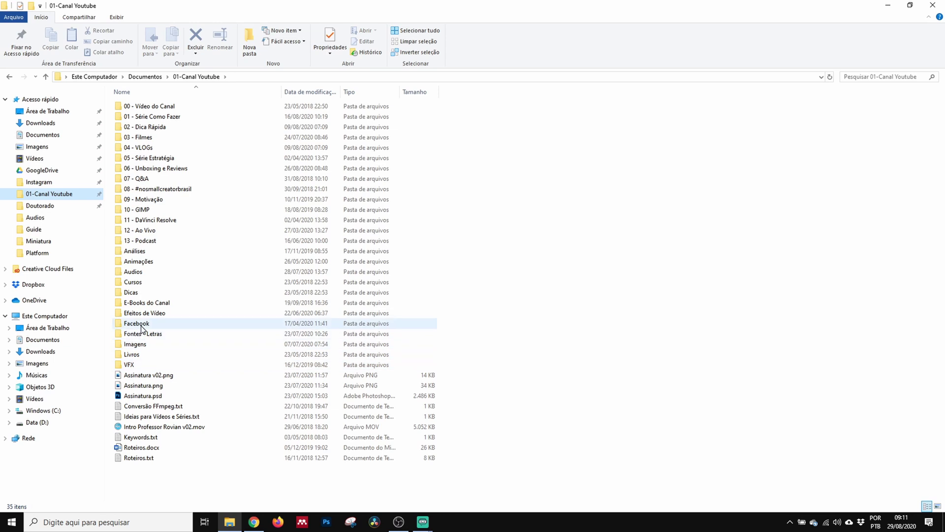
double_click(166, 261)
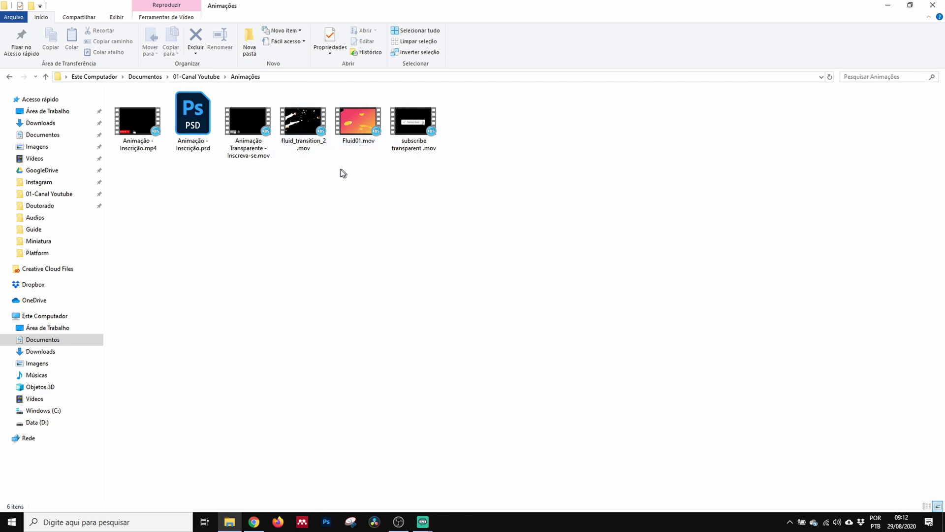
left_click(349, 125)
left_click(303, 134)
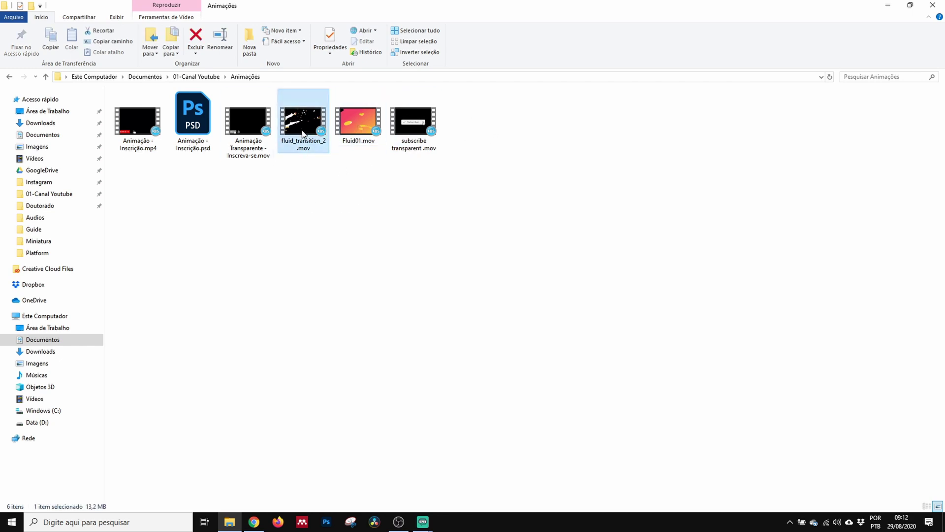
Preview the Fluid01.mov transition animation in the video player.
double_click(374, 123)
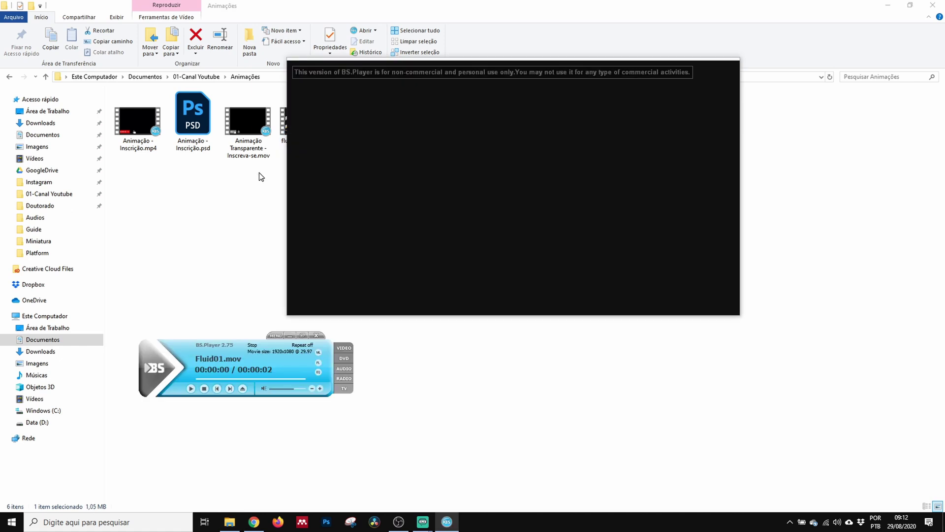
left_click(191, 388)
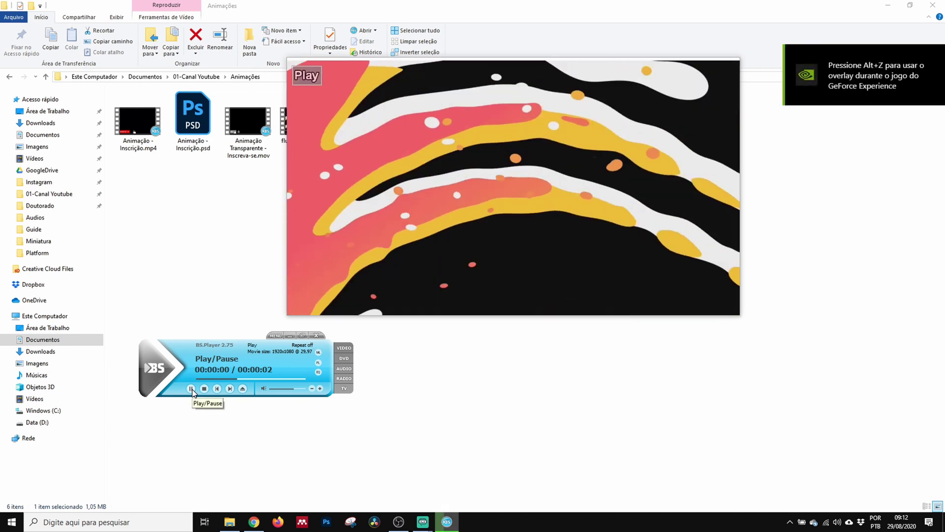
left_click(191, 389)
left_click(269, 223)
Preview the fluid_transition_2.mov animation and close the video player.
double_click(303, 121)
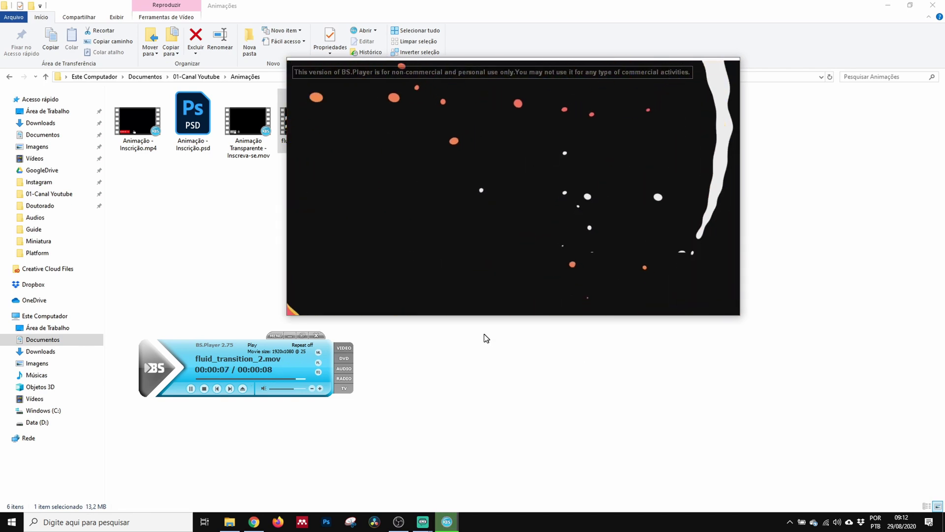
left_click(191, 389)
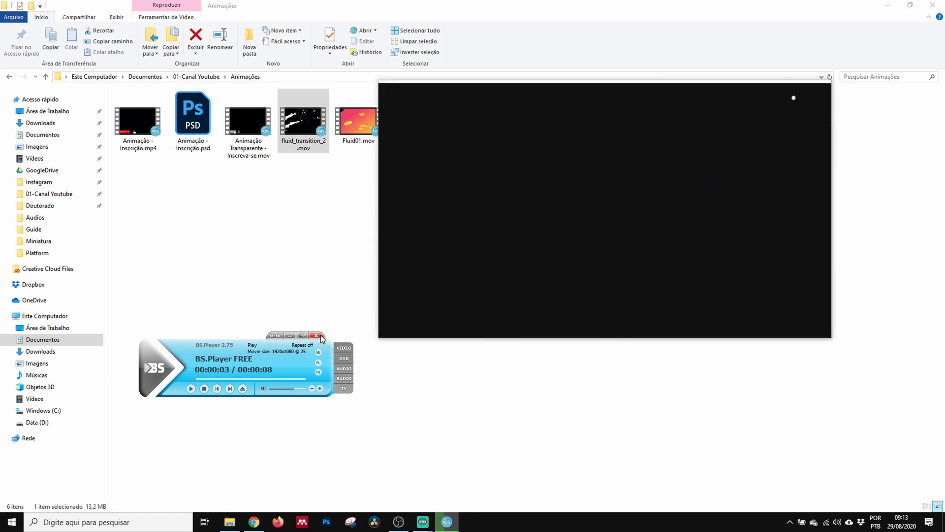
key("alt+F4")
left_click(494, 218)
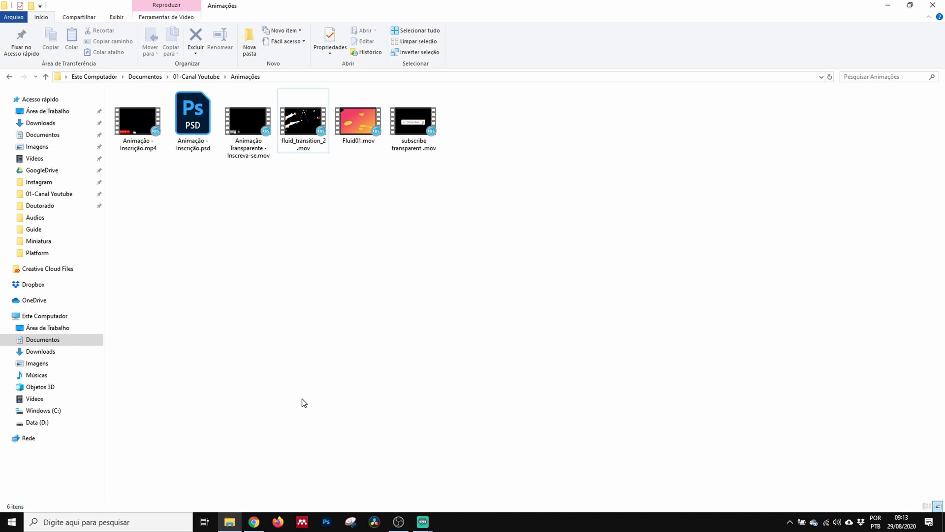
Switch to Chrome and open the bookmarked Download YouTube site from the Ferramentas folder.
mouse_move(250, 526)
left_click(249, 492)
left_click(325, 6)
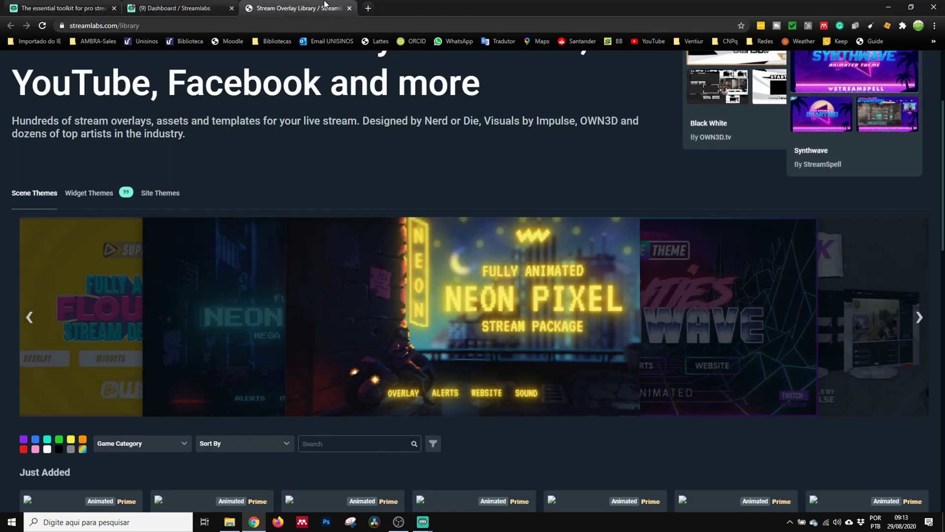
left_click(933, 41)
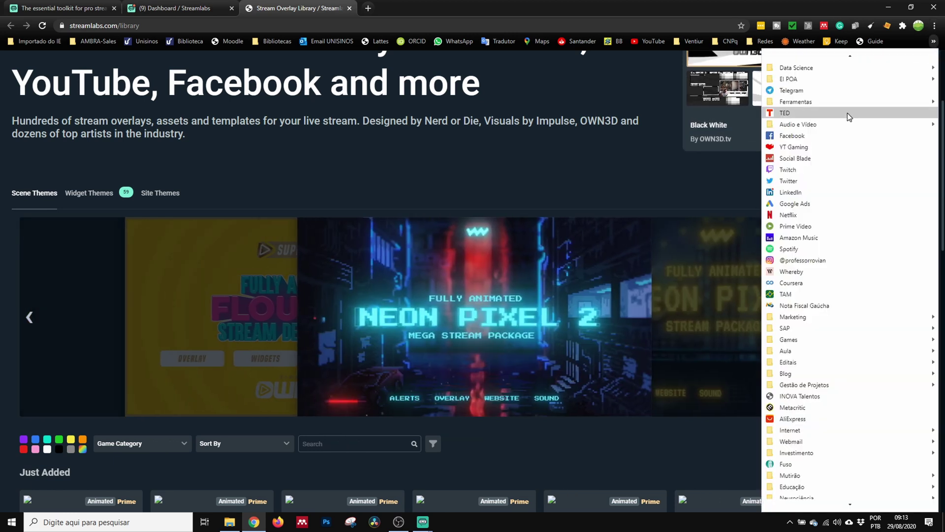
mouse_move(817, 103)
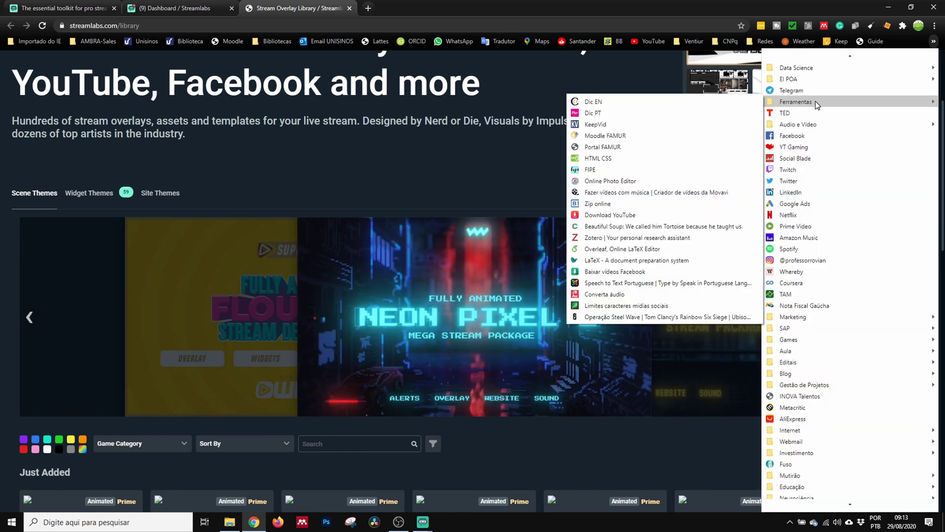
left_click(598, 216)
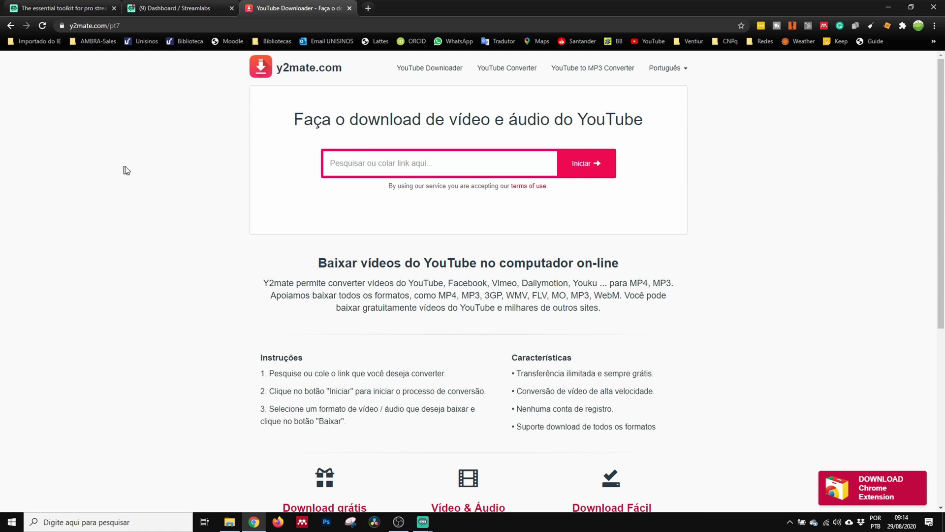
Switch back to Streamlabs OBS and browse for the Stinger transition's video file.
left_click(889, 6)
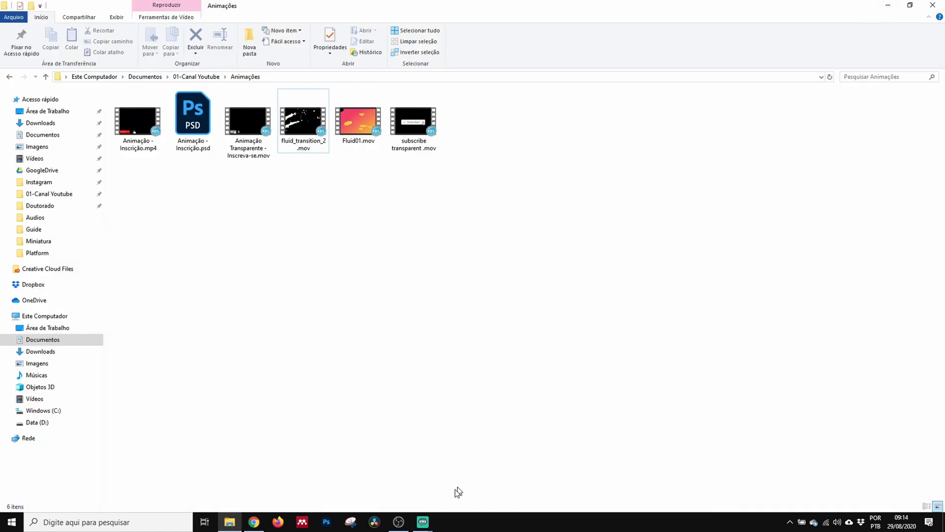
mouse_move(425, 523)
left_click(405, 482)
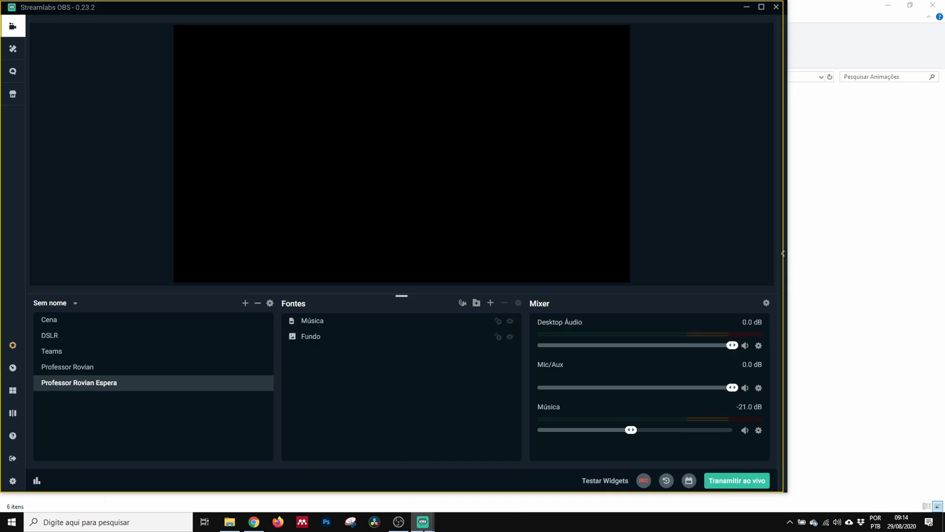
left_click(459, 489)
left_click(512, 188)
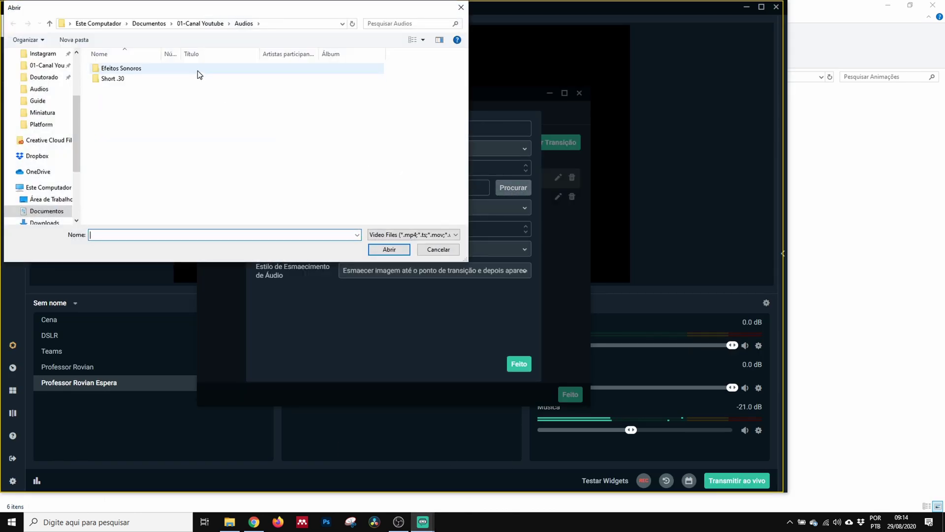
Set Fluid01.mov from the 01-Canal Youtube Animações folder as the Stinger transition's video and finish the transition settings.
left_click(157, 24)
double_click(138, 69)
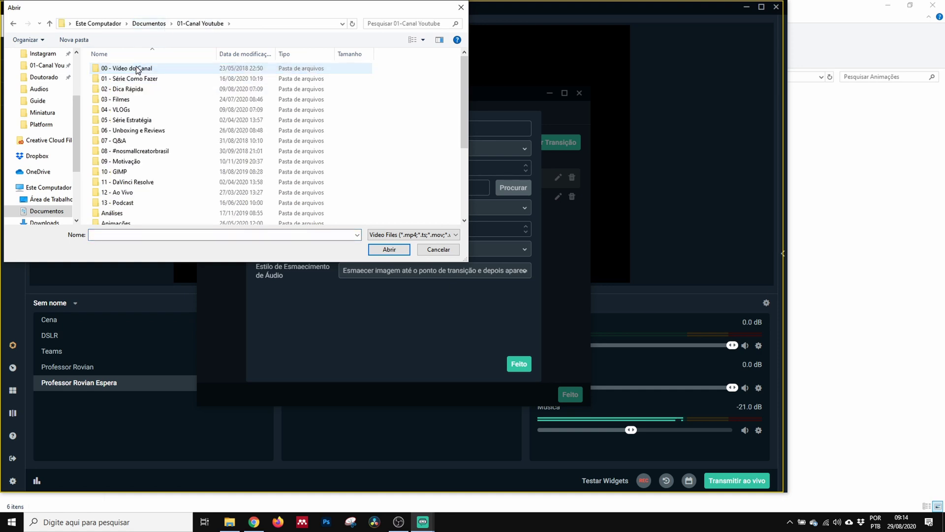
scroll(139, 176, "down", 1)
left_click(125, 199)
double_click(125, 198)
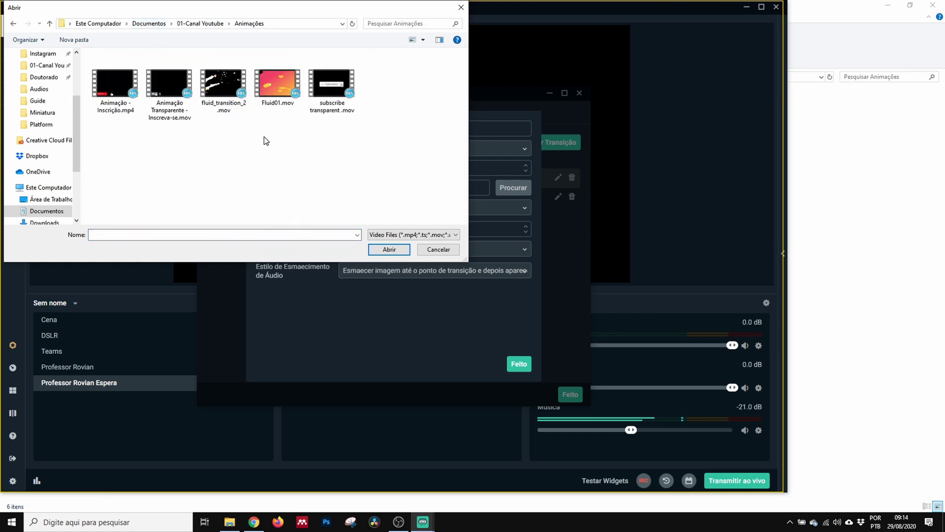
left_click(277, 85)
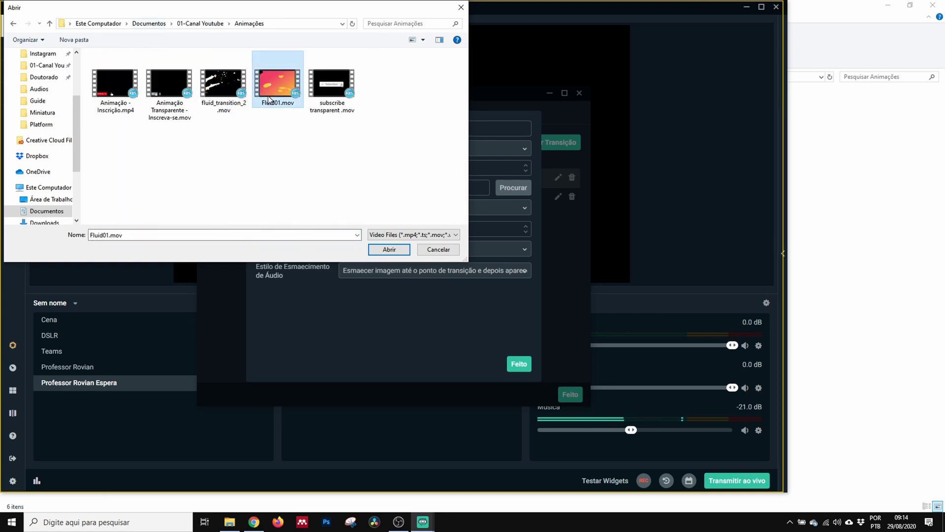
left_click(389, 249)
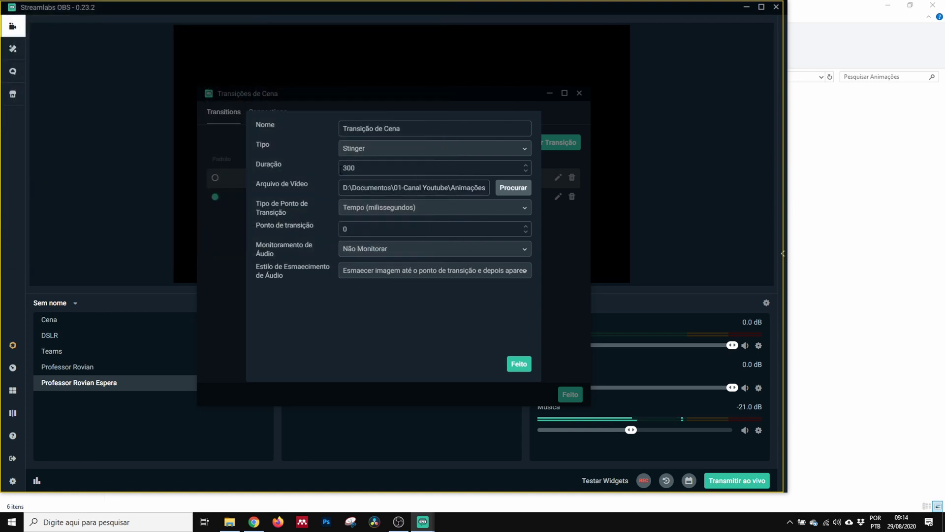
left_click(519, 364)
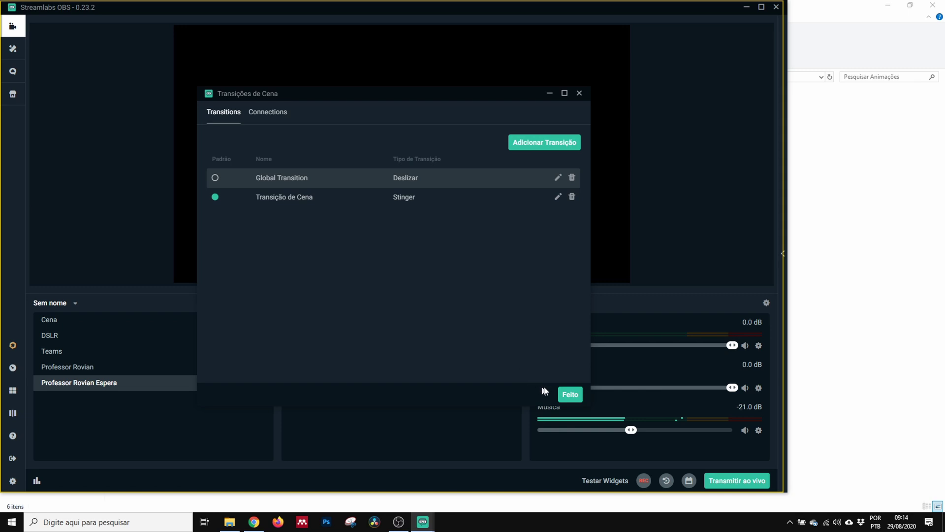
left_click(569, 395)
Mute the Música audio and test the Stinger transition by switching between the waiting, channel and Teams scenes.
left_click(745, 430)
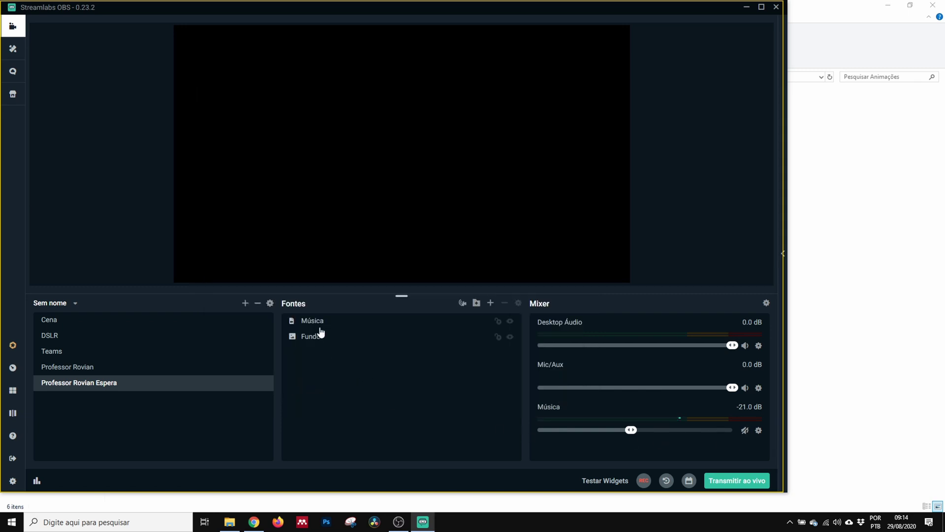
left_click(78, 368)
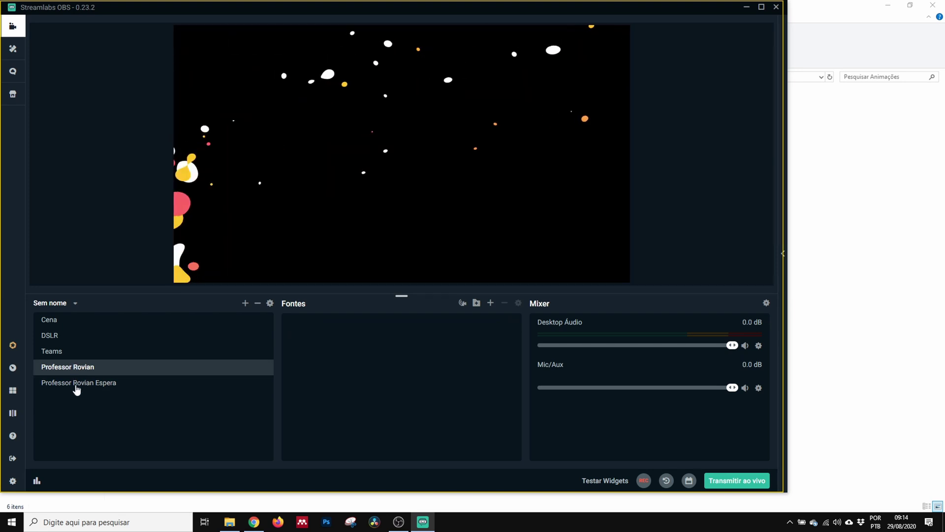
left_click(81, 387)
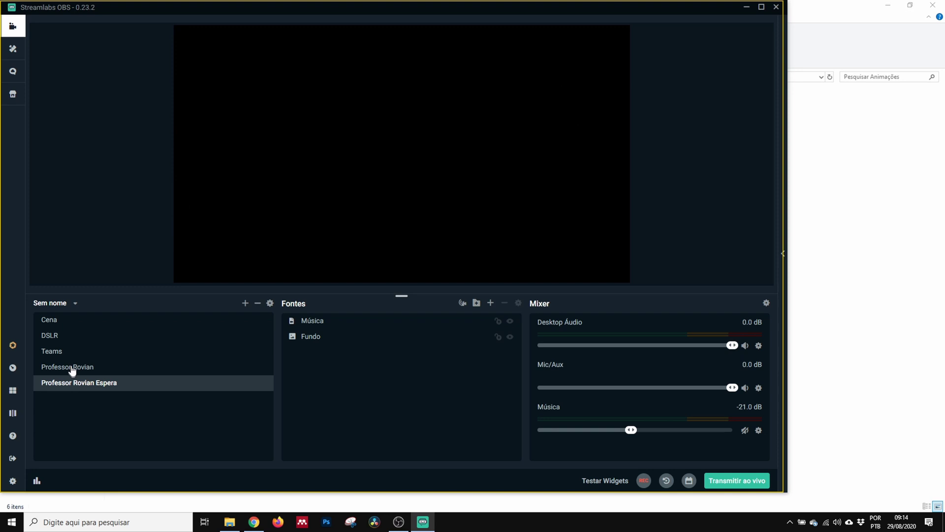
left_click(72, 369)
left_click(57, 355)
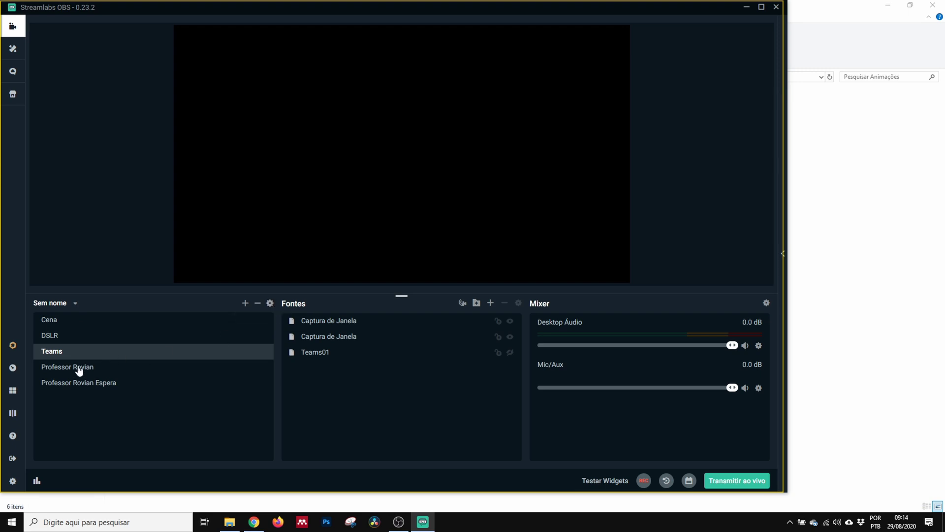
left_click(74, 385)
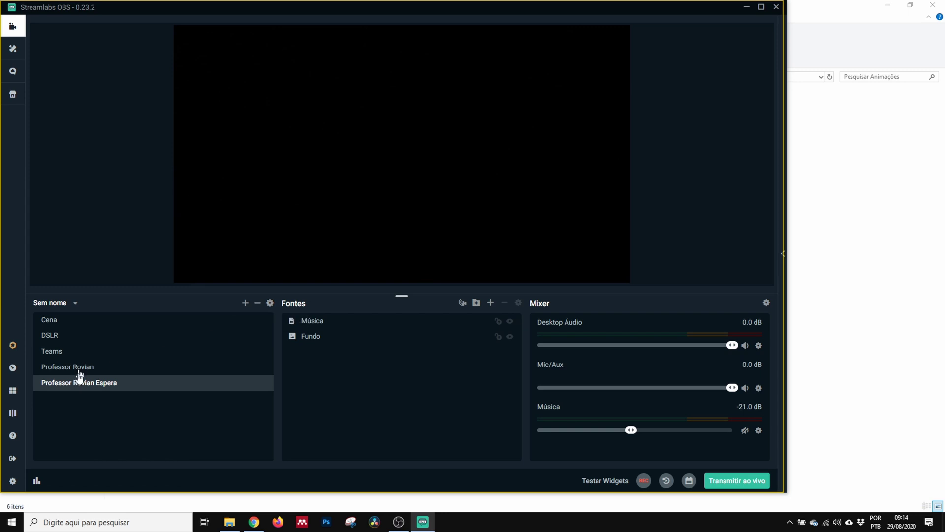
Add a scene connection that uses Transição de Cena from the waiting scene to the channel scene.
left_click(270, 302)
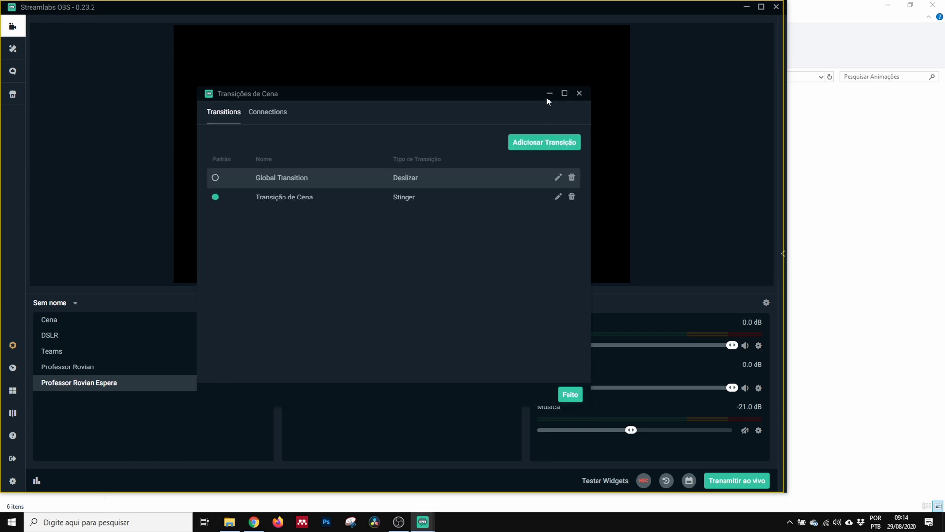
left_click(269, 113)
left_click(529, 143)
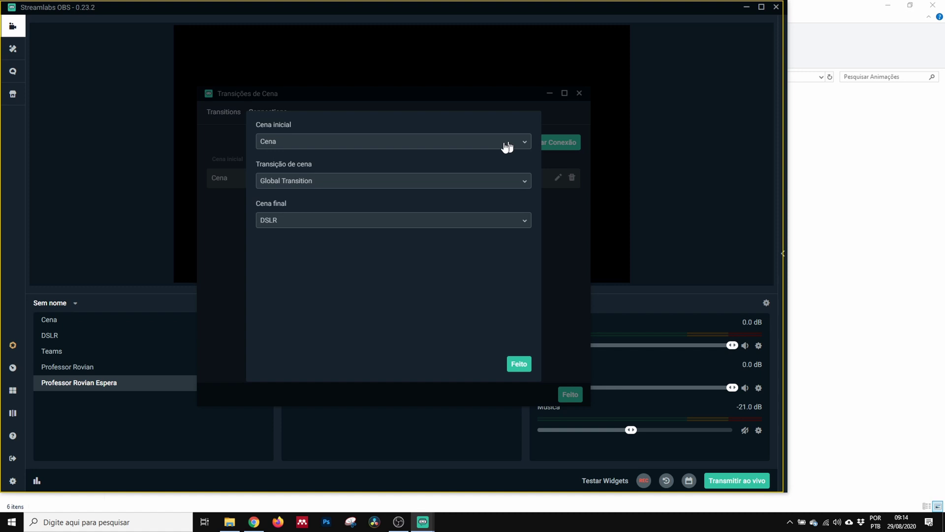
left_click(309, 187)
left_click(303, 214)
left_click(293, 143)
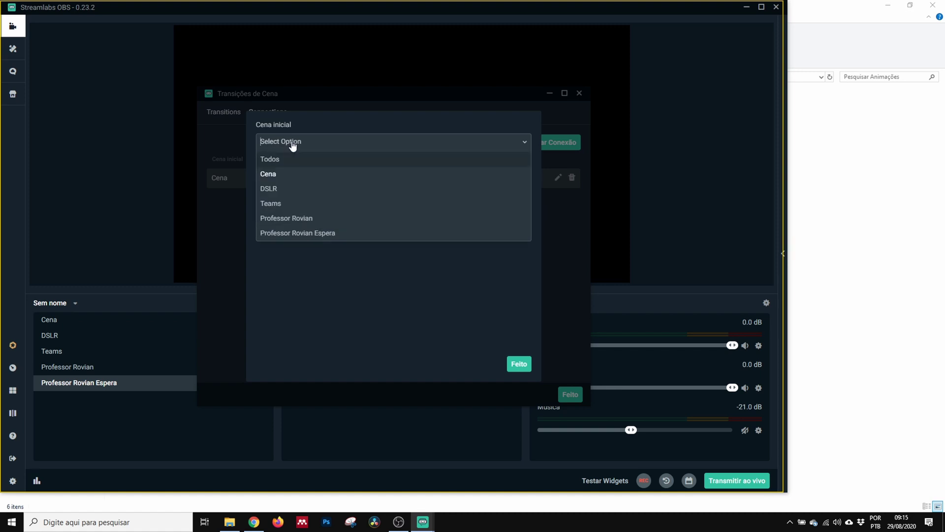
left_click(294, 235)
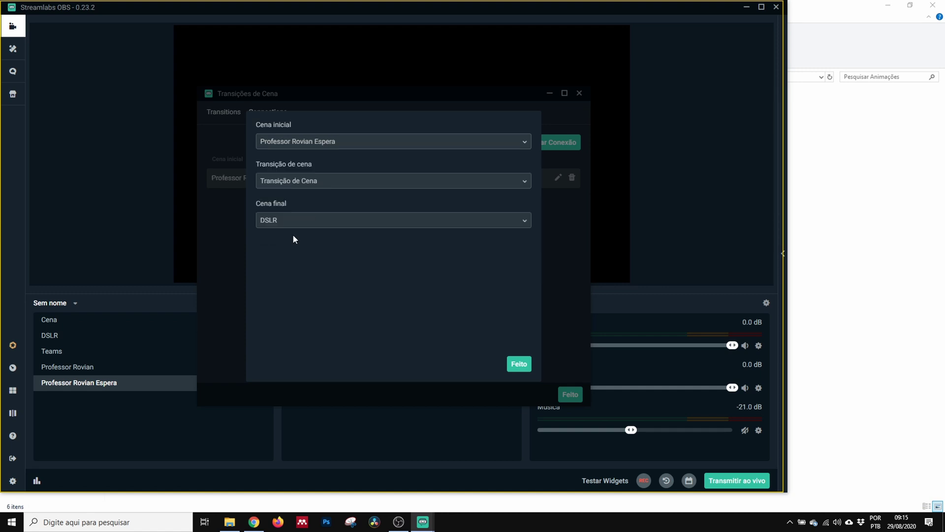
left_click(293, 223)
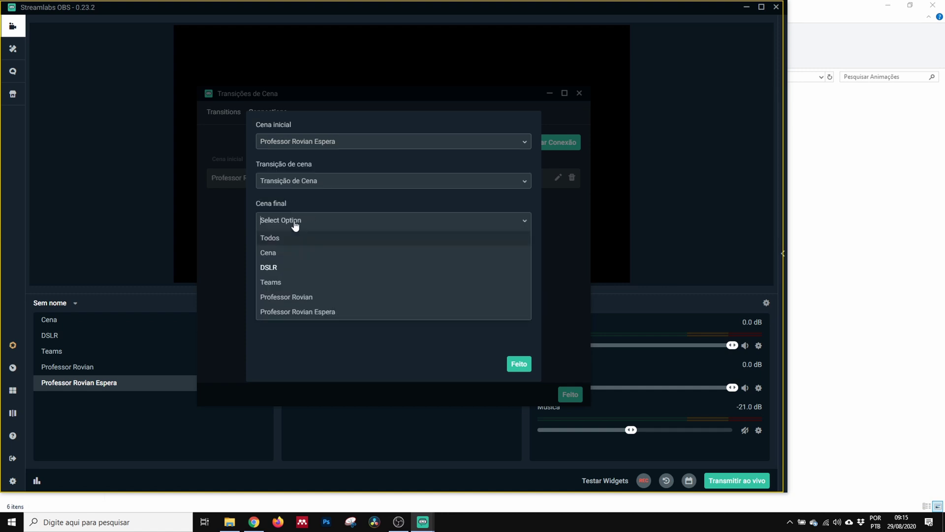
left_click(299, 298)
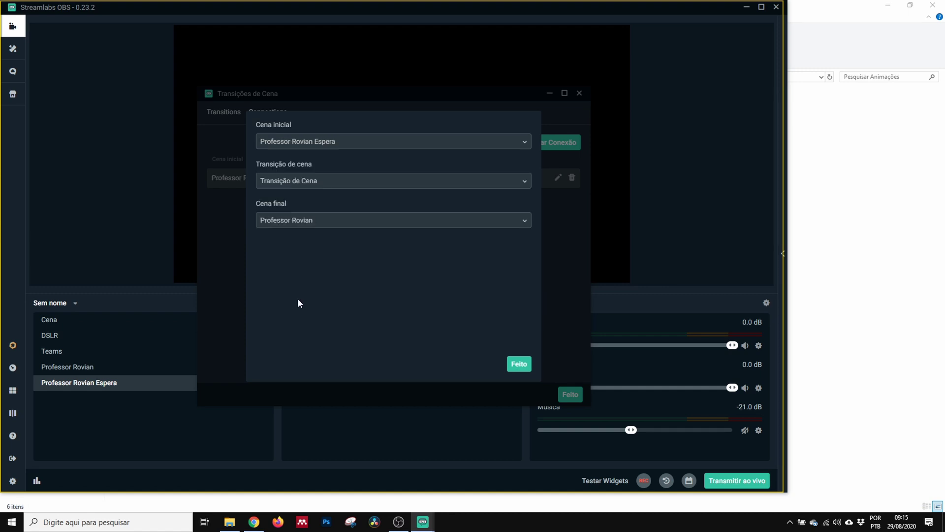
left_click(517, 364)
left_click(571, 393)
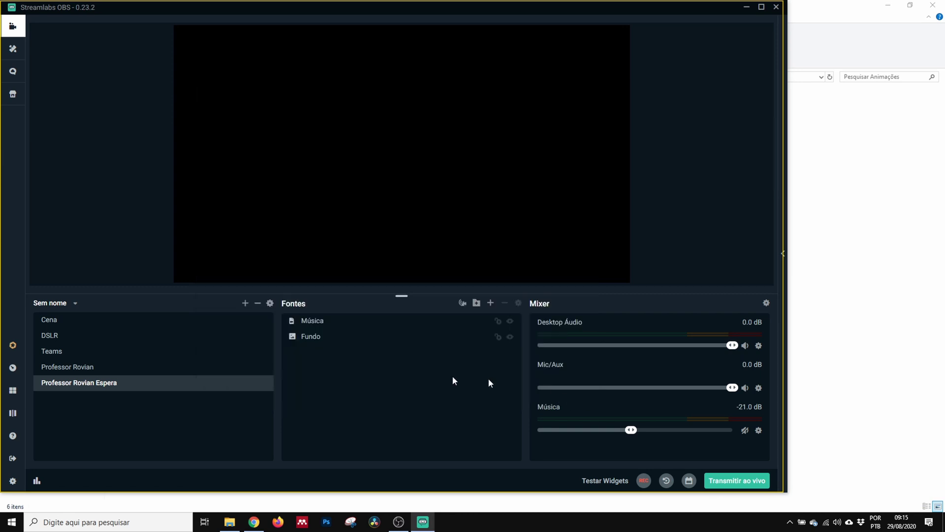
Check the transitions by switching through the channel, waiting, DSLR and Teams scenes.
left_click(60, 369)
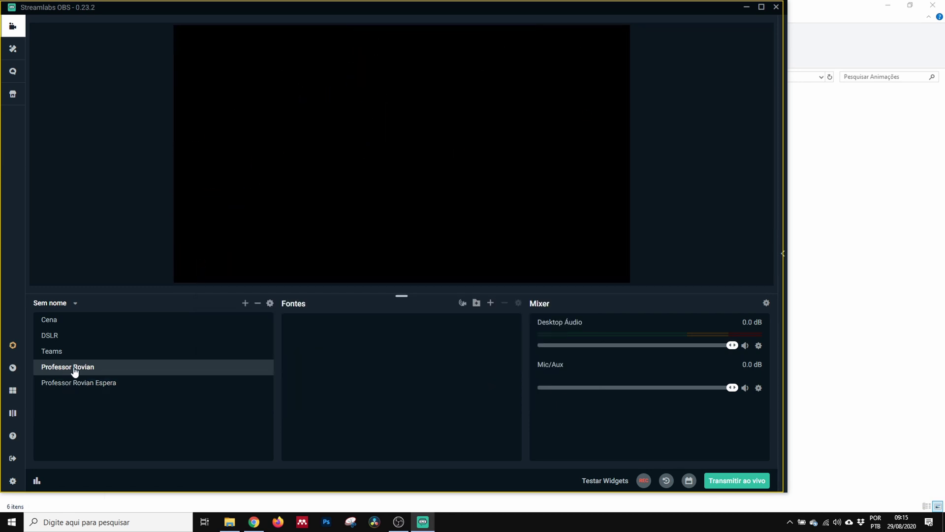
left_click(75, 387)
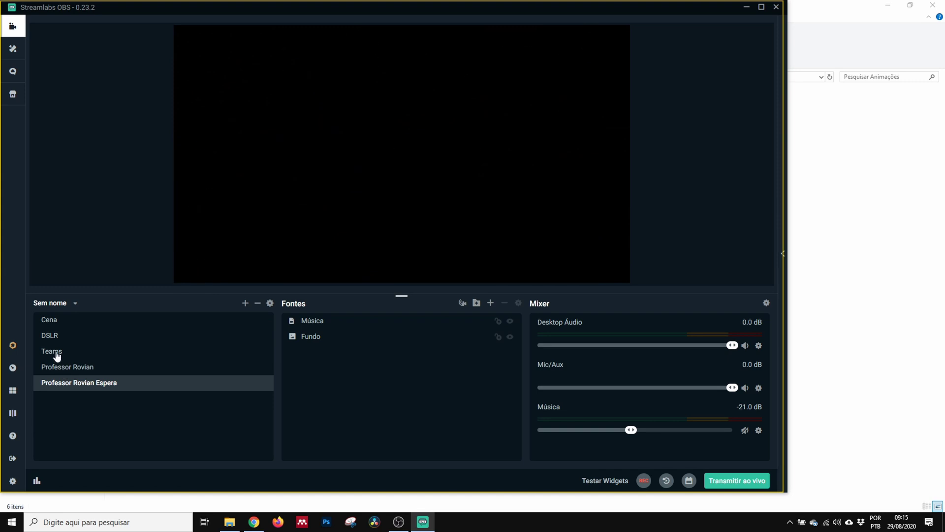
left_click(62, 368)
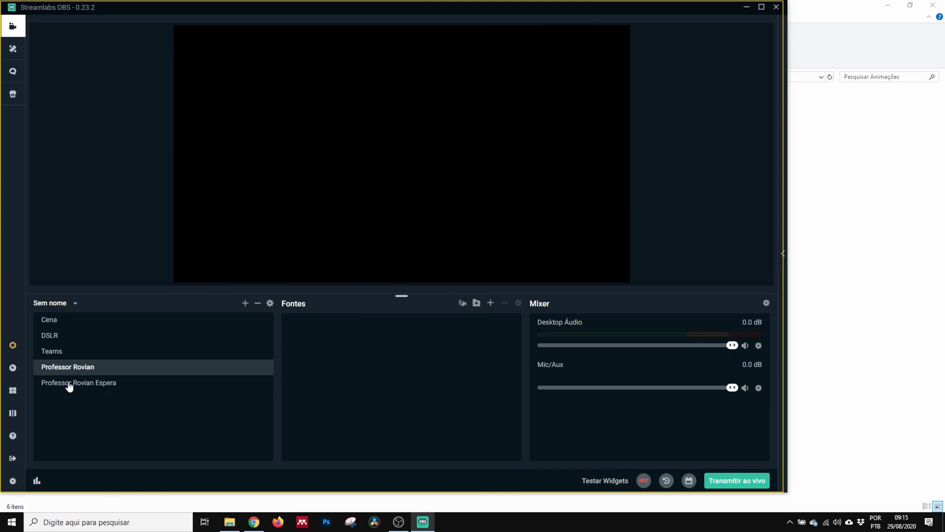
left_click(60, 338)
left_click(58, 352)
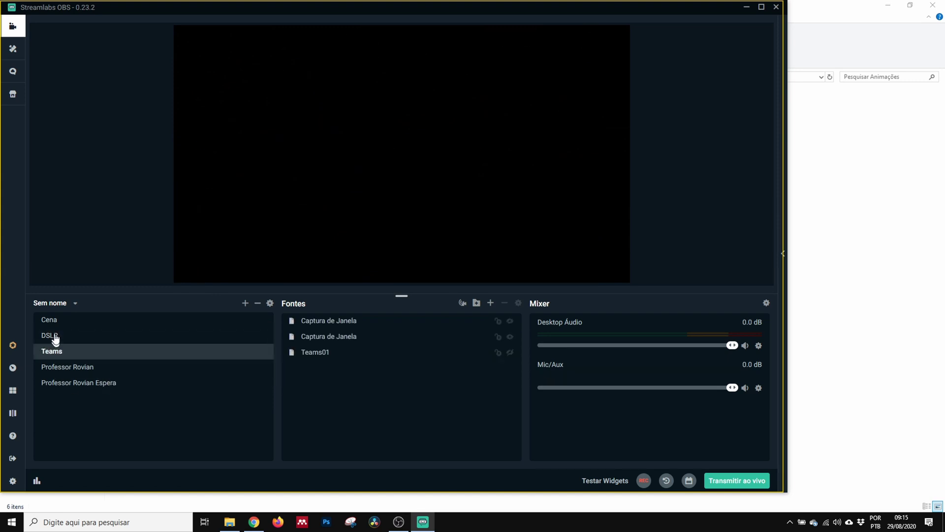
Make Global Transition the default scene transition and review the existing scene connection.
left_click(270, 303)
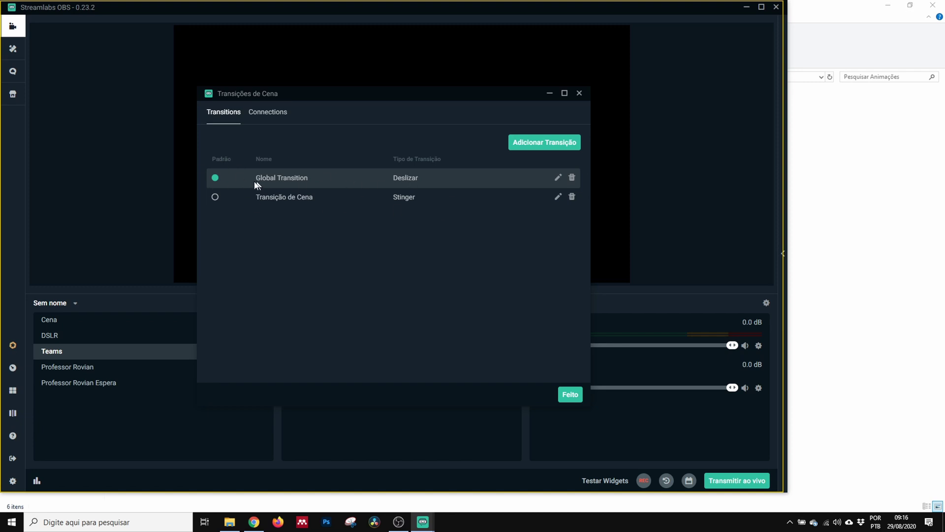
left_click(280, 117)
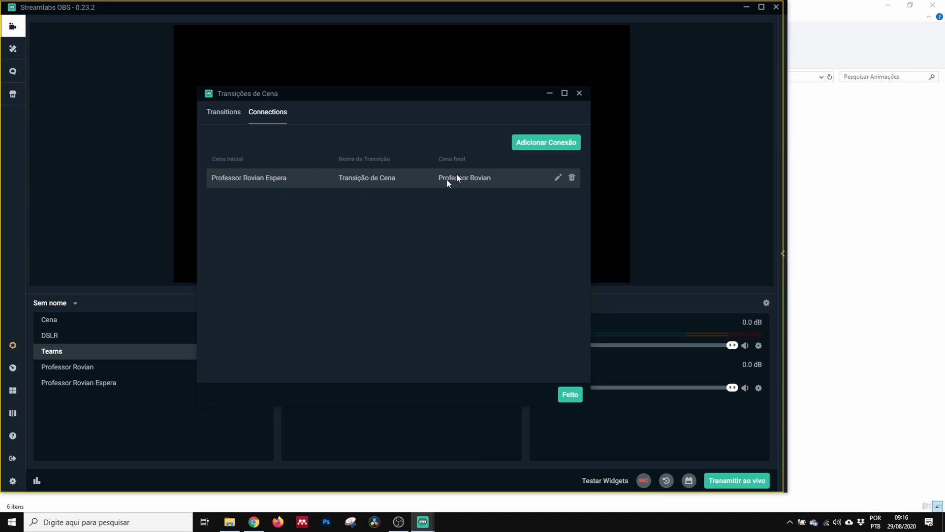
left_click(579, 94)
Compare the transitions in each direction between the channel scene and the waiting scene.
left_click(83, 364)
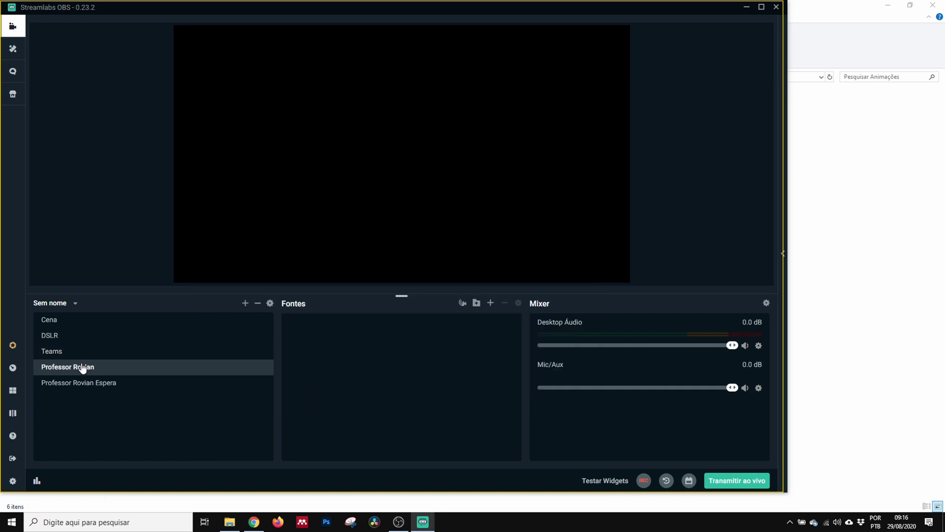
left_click(91, 386)
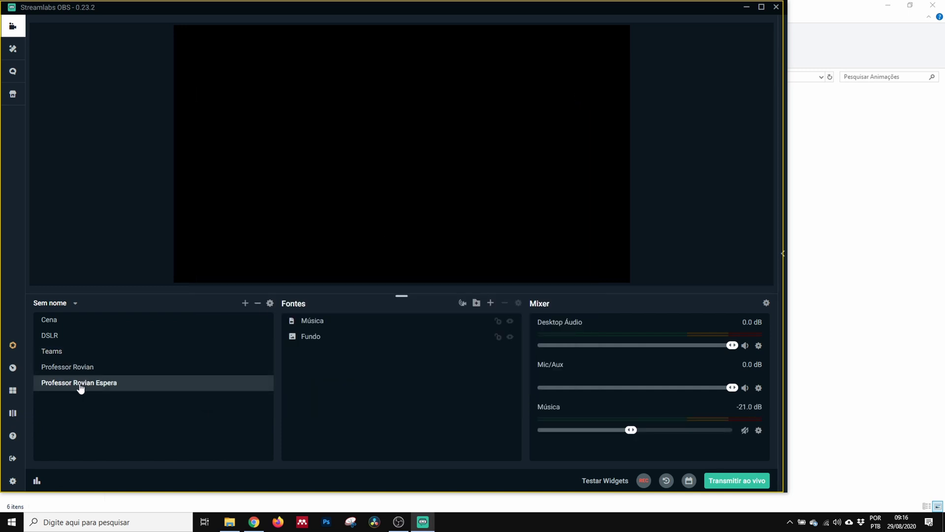
left_click(90, 367)
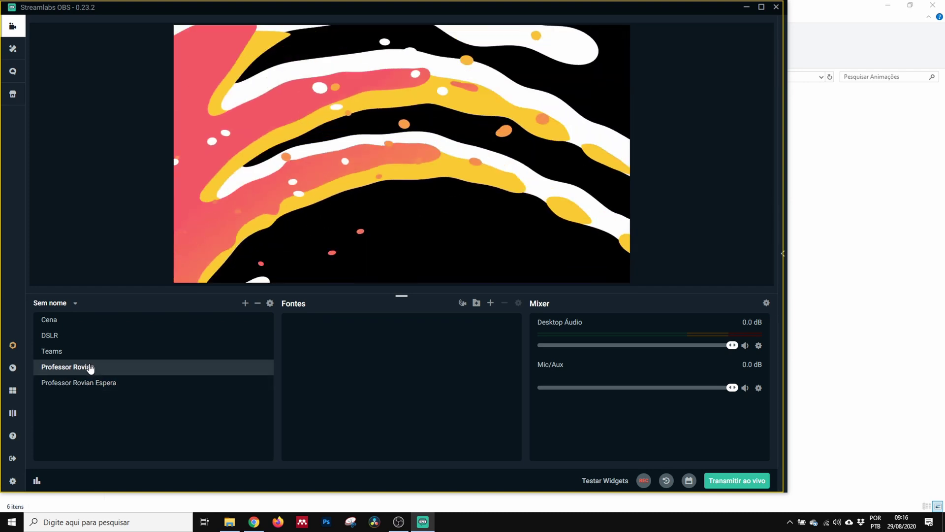
left_click(102, 389)
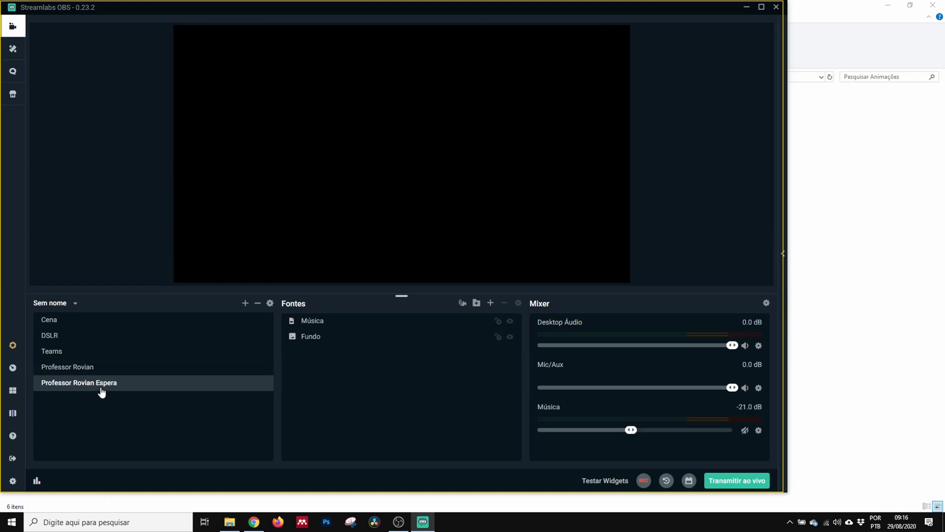
Add a connection using Transição de Cena from the channel scene back to the waiting scene and test it in both directions.
left_click(270, 303)
left_click(270, 113)
left_click(563, 143)
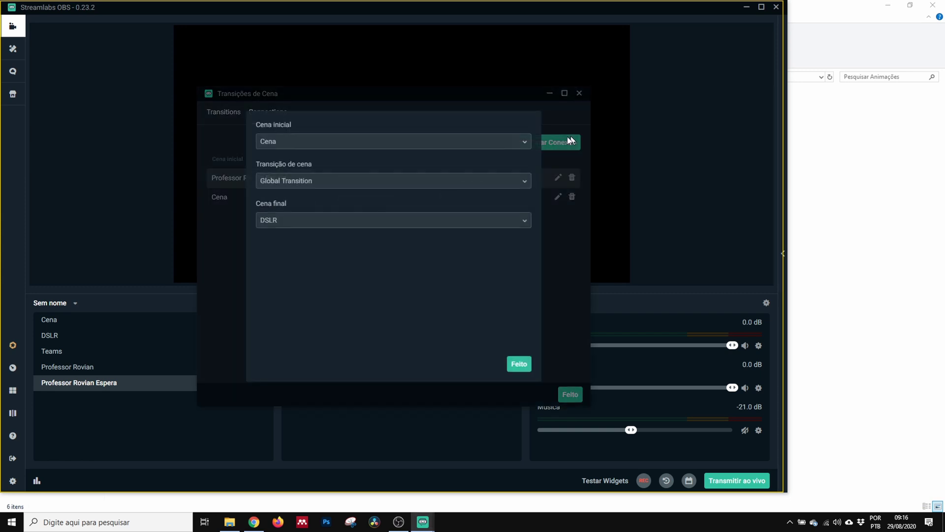
left_click(311, 141)
left_click(289, 218)
left_click(301, 220)
left_click(293, 310)
left_click(306, 186)
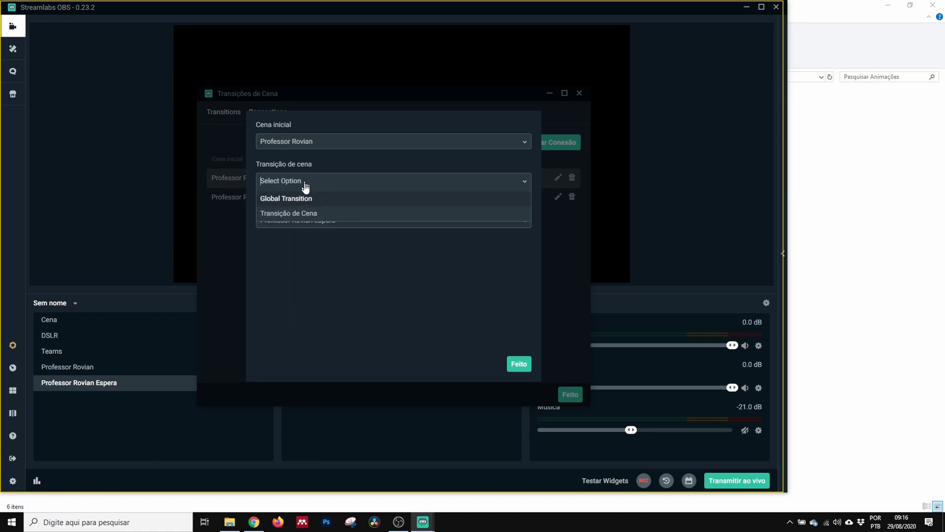
left_click(295, 214)
left_click(517, 367)
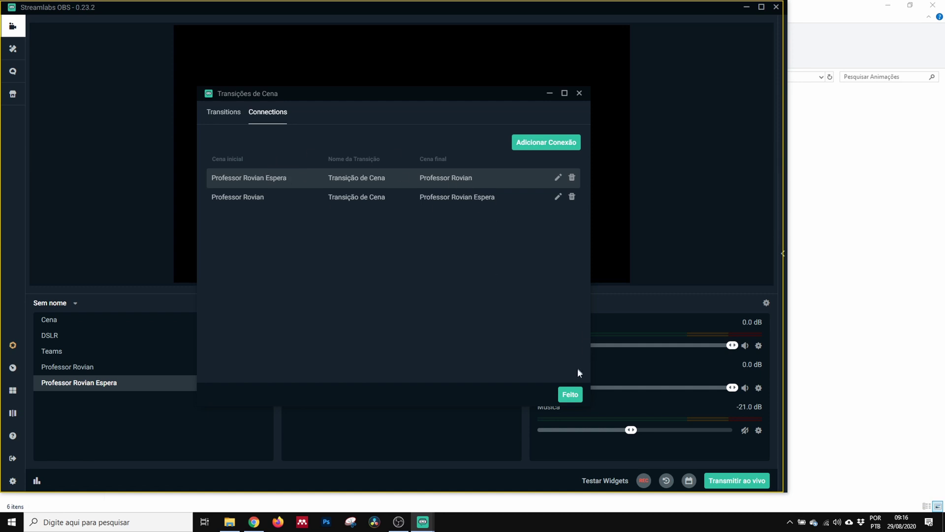
left_click(570, 394)
left_click(97, 368)
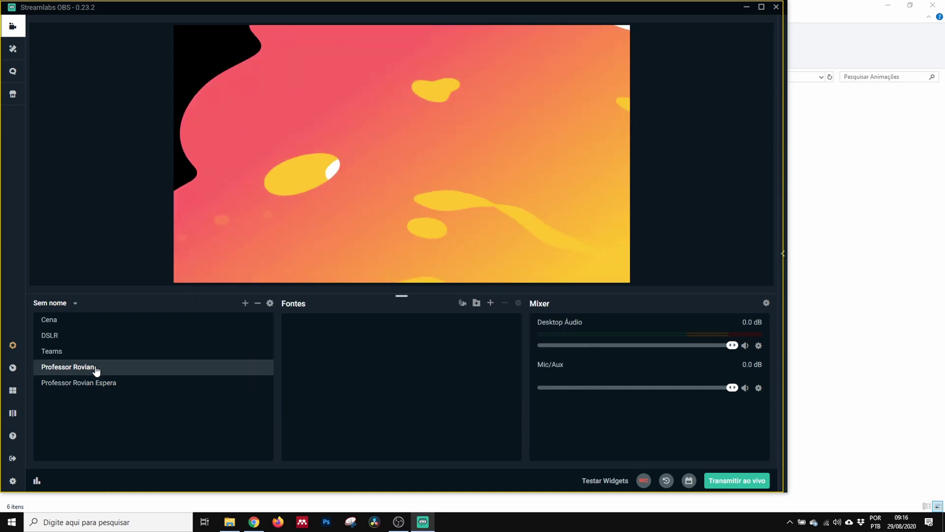
left_click(112, 387)
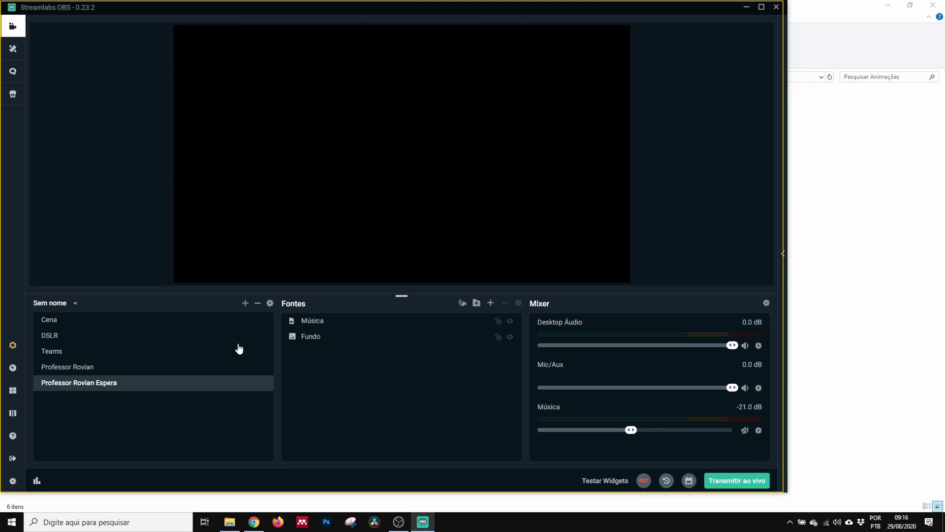
Select the Fundo source of the waiting scene, switch to Chrome and open the Canva website.
left_click(315, 337)
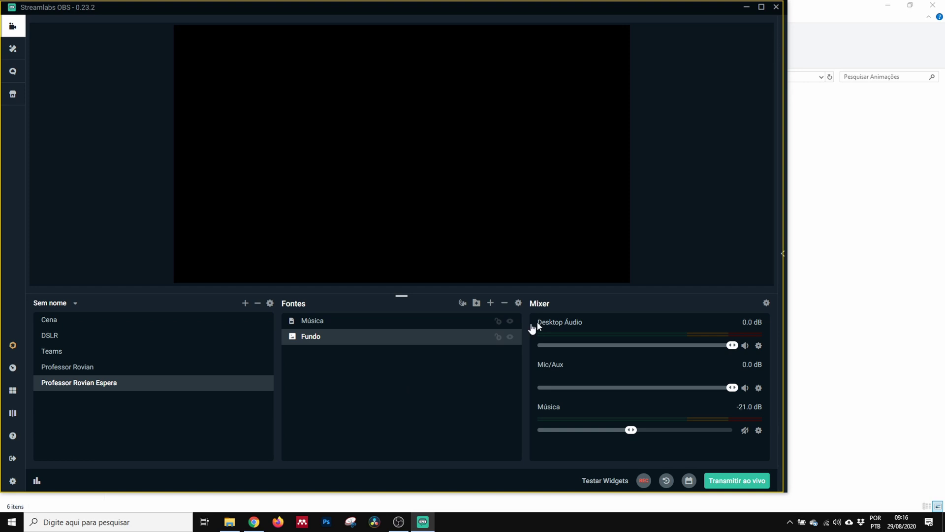
left_click(255, 522)
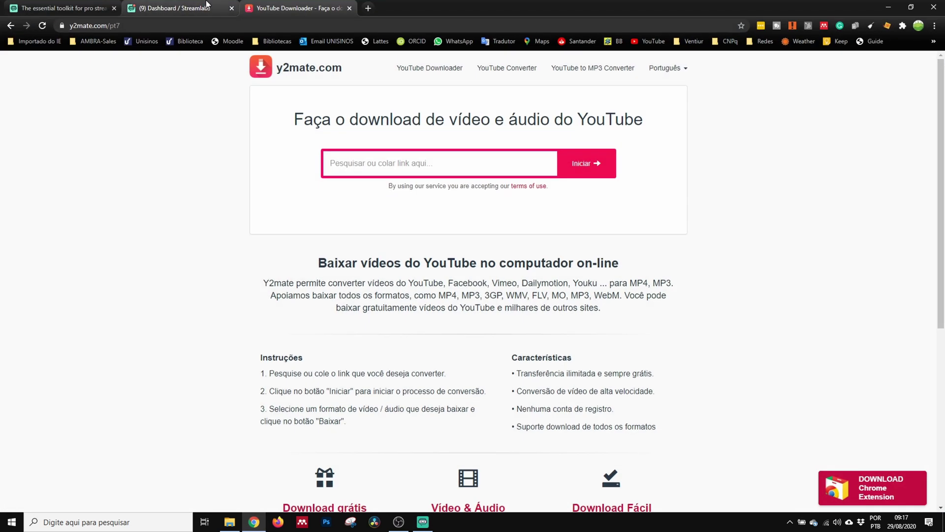
left_click(279, 26)
type("canva")
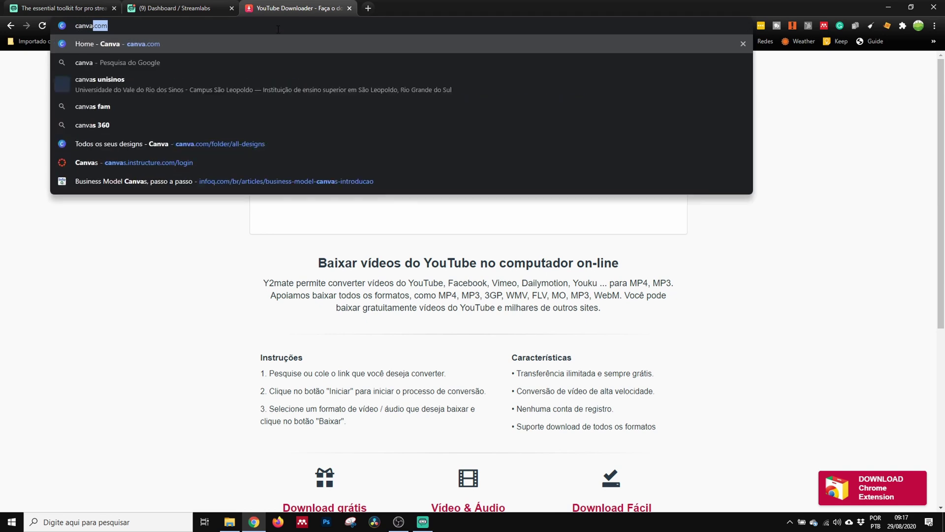
key("Return")
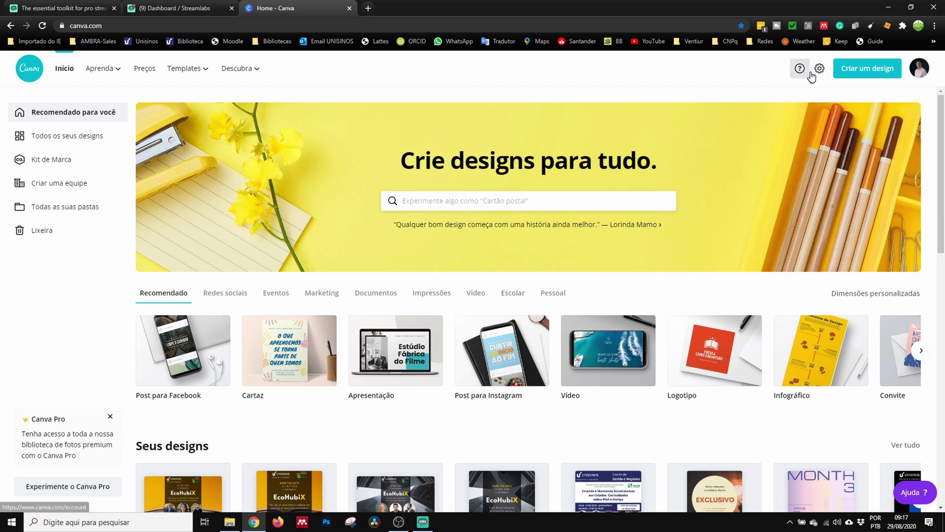
left_click(915, 67)
left_click(915, 67)
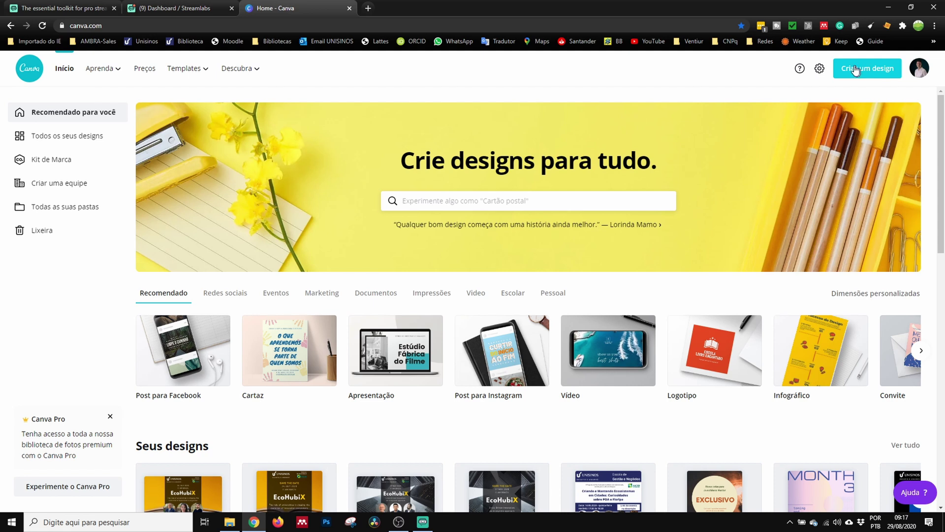
Look through all the existing designs saved in the Canva account.
left_click(56, 217)
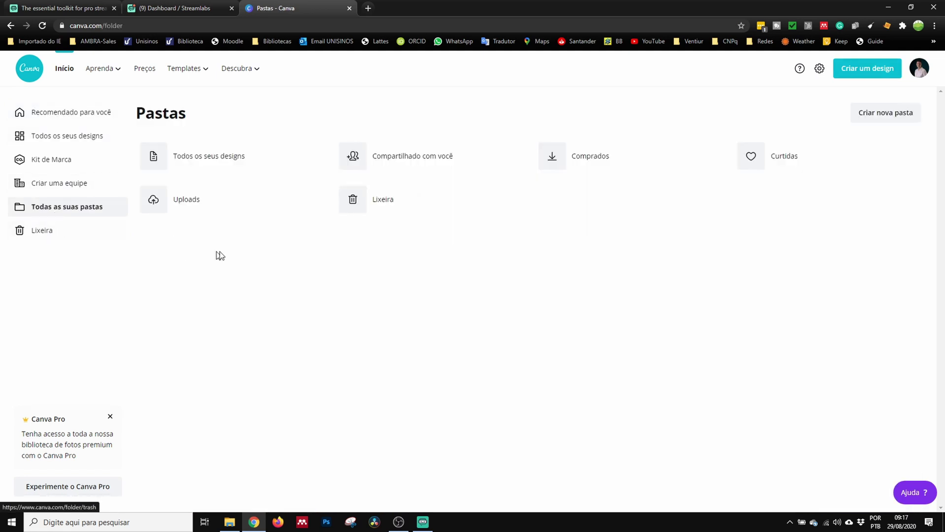
left_click(206, 155)
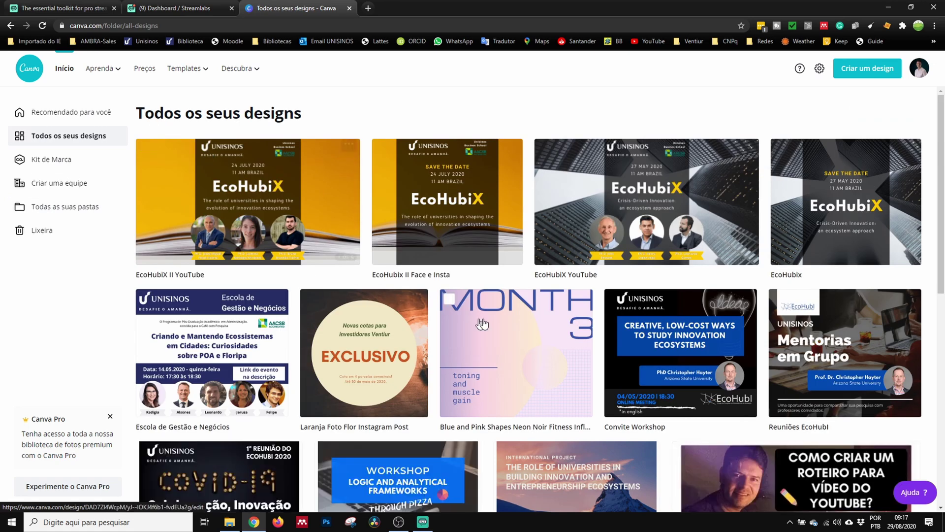
scroll(608, 241, "down", 5)
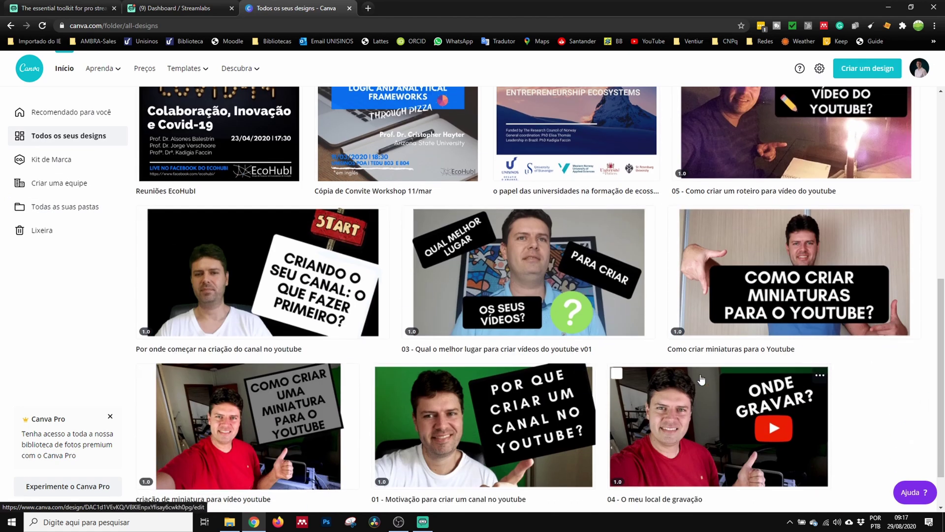
scroll(706, 378, "up", 8)
scroll(699, 405, "down", 1)
scroll(699, 405, "down", 6)
scroll(358, 421, "up", 9)
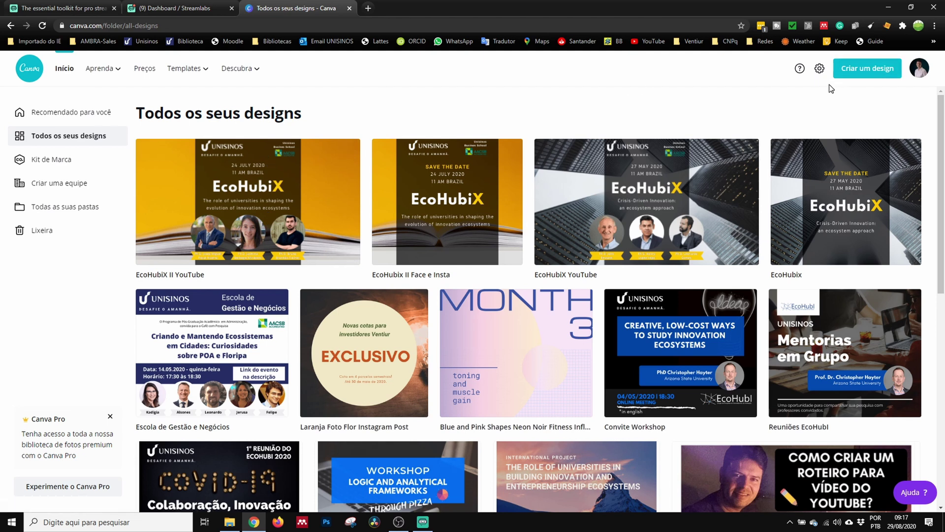
left_click(851, 72)
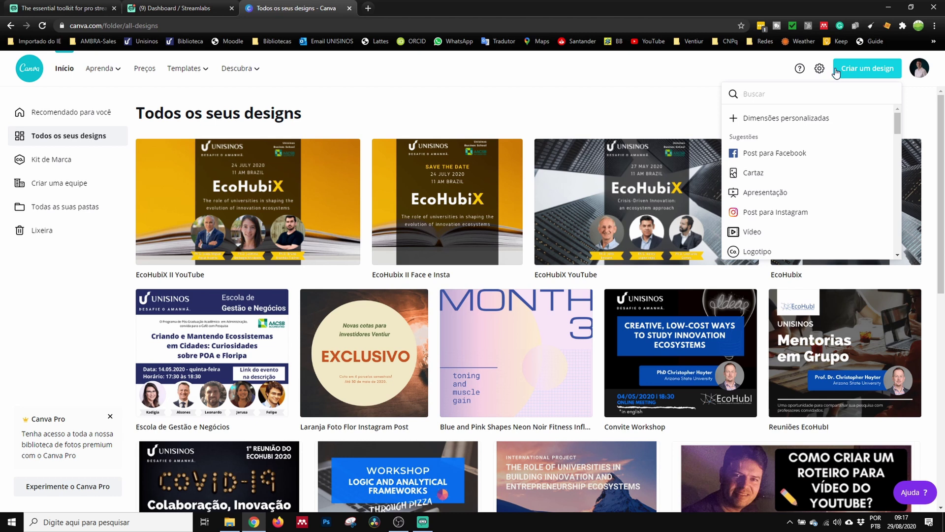
left_click(765, 120)
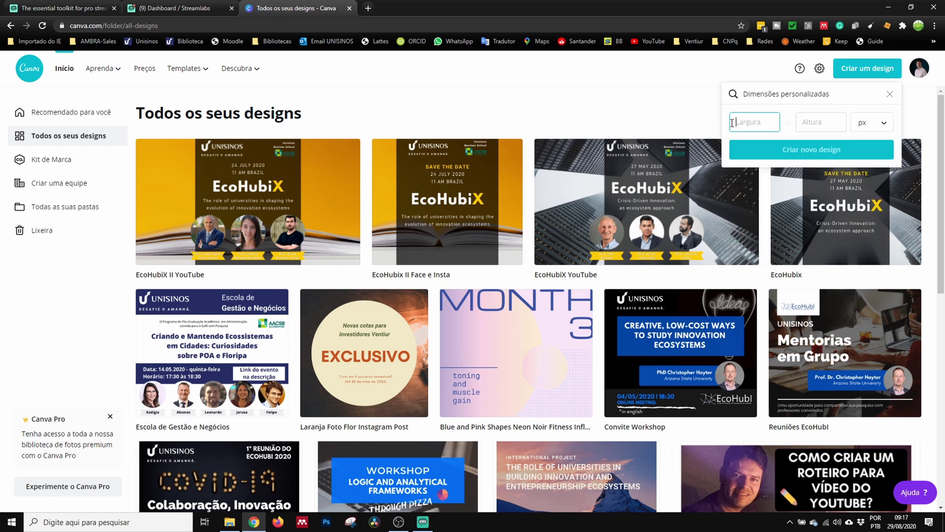
left_click(856, 68)
left_click(856, 68)
left_click(857, 68)
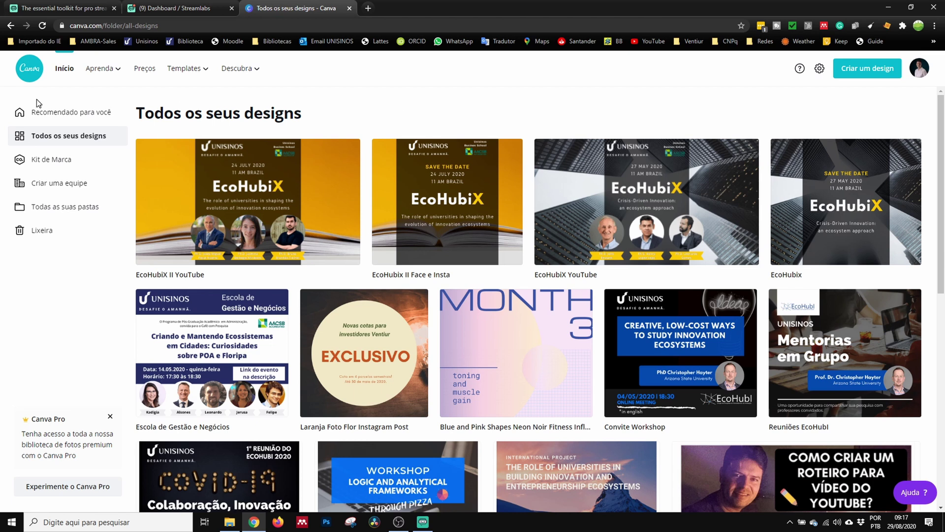
Create a new Miniatura do YouTube design from the social media formats on the Canva home page.
left_click(36, 113)
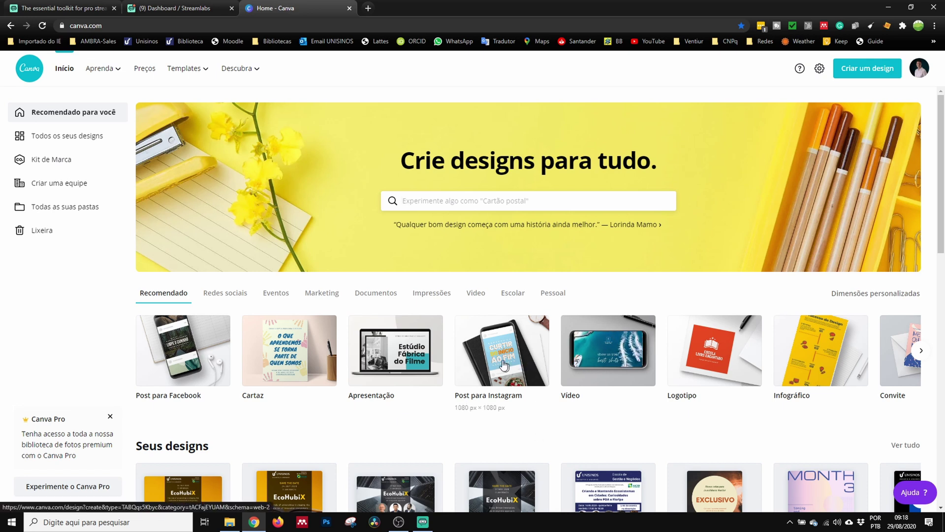
left_click(226, 294)
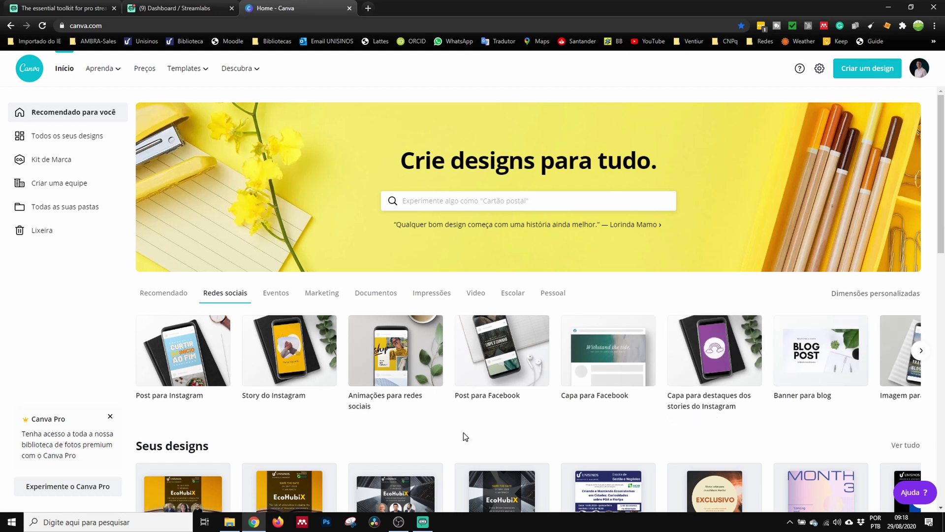
left_click(921, 350)
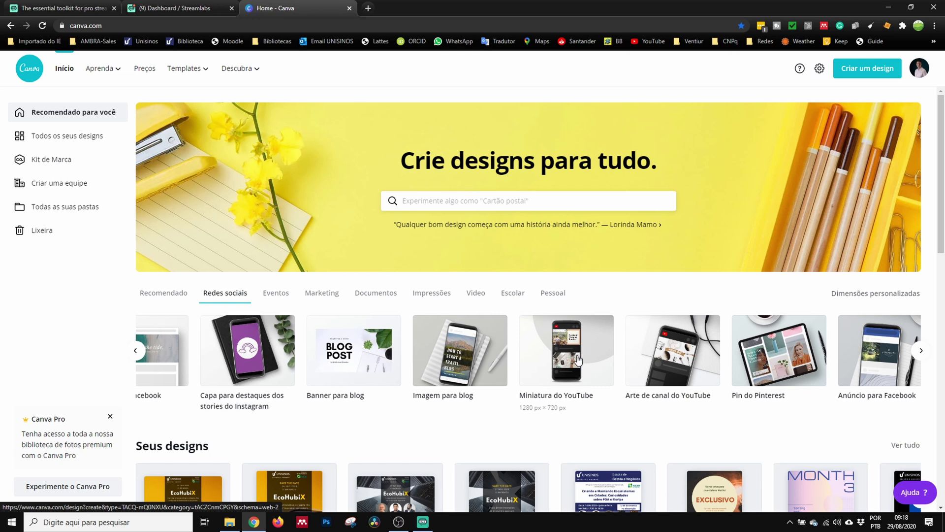
left_click(922, 355)
left_click(136, 350)
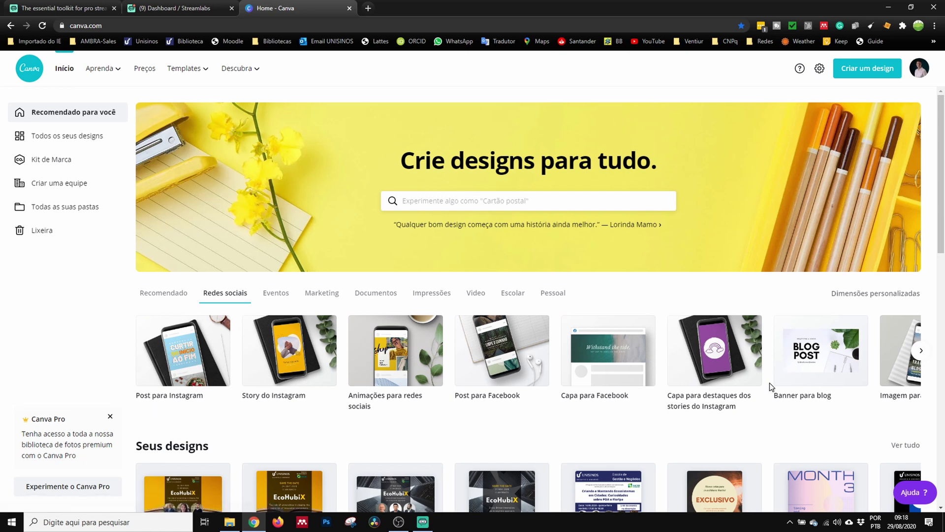
left_click(921, 351)
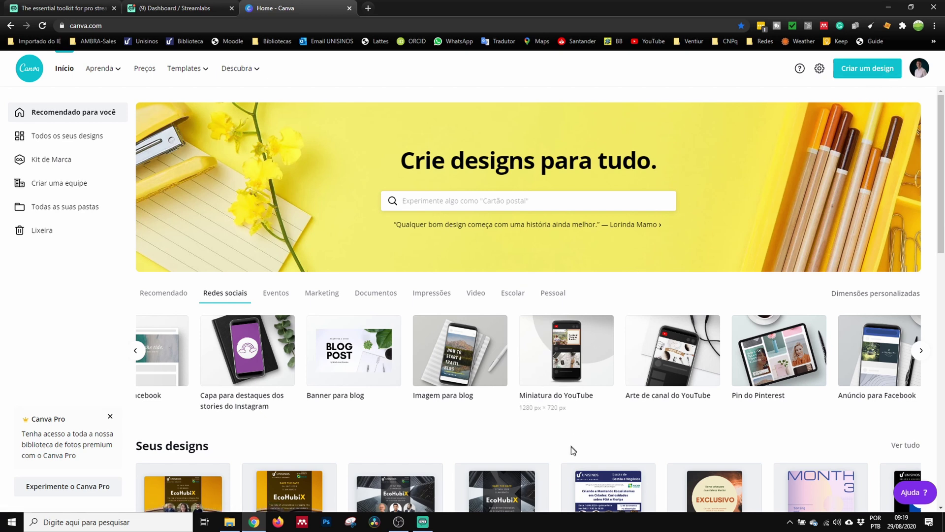
left_click(558, 360)
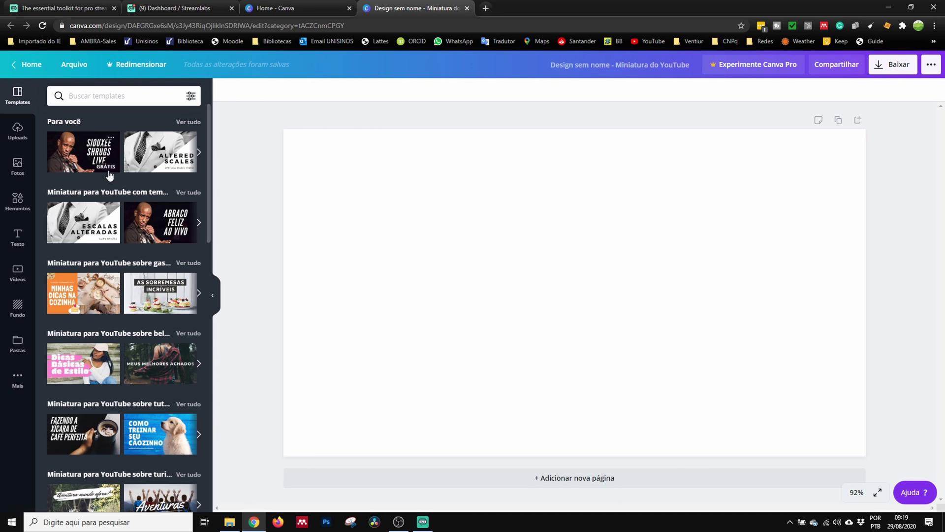
Browse the suggested thumbnail templates and apply the "GET READY WITH ME!" template to the blank page.
scroll(96, 345, "down", 3)
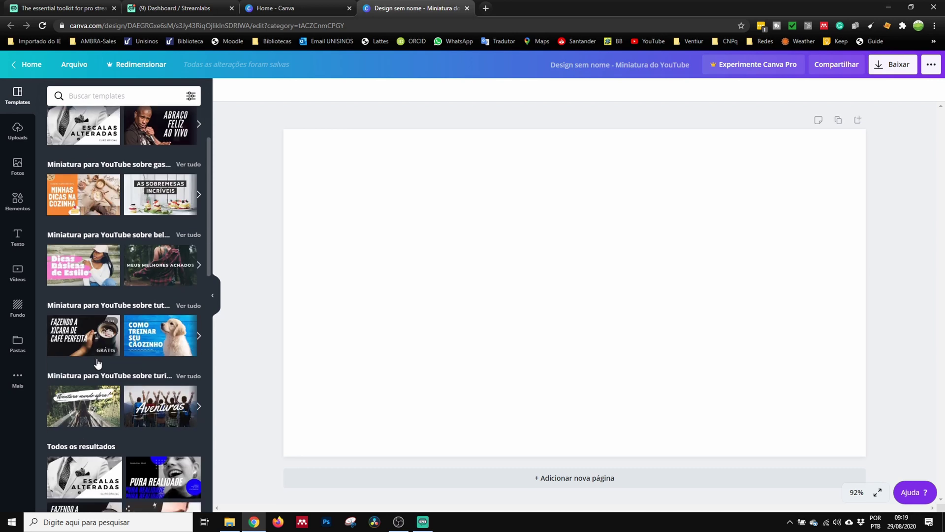
scroll(116, 388, "up", 3)
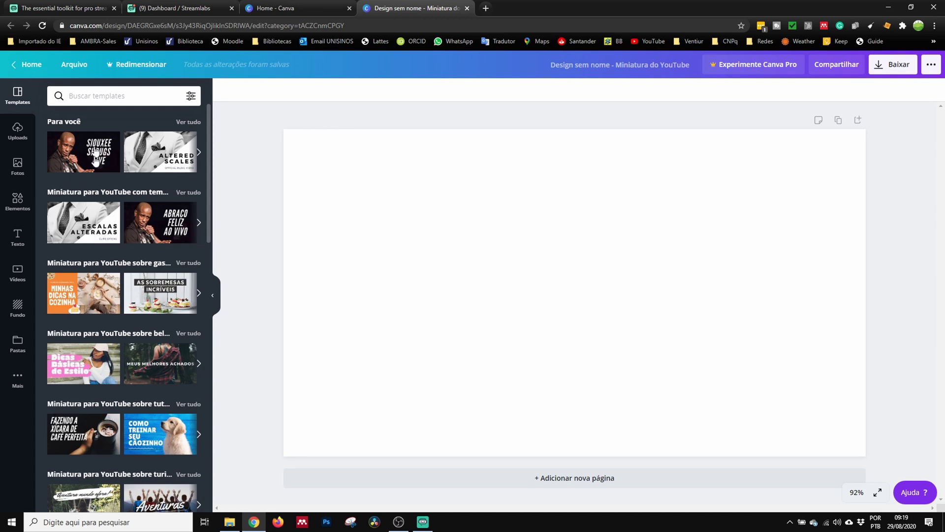
left_click(199, 154)
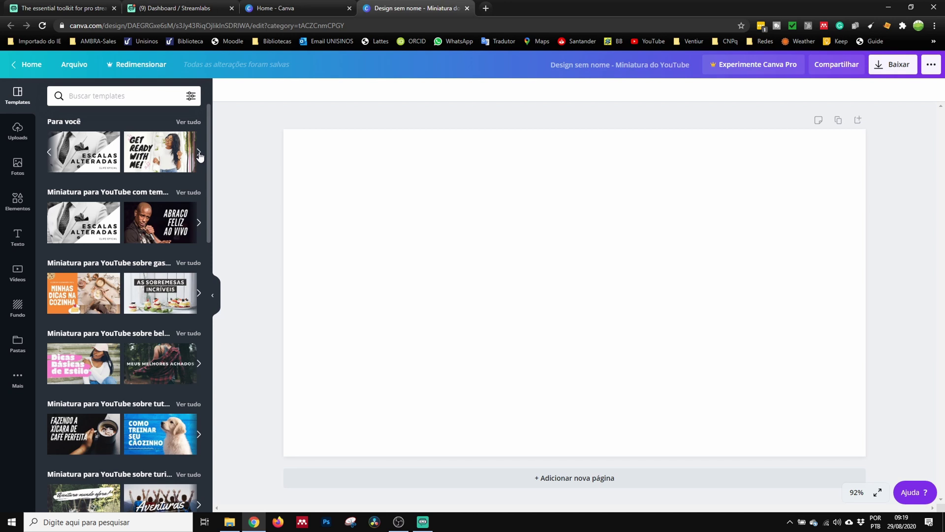
left_click(200, 156)
left_click(52, 154)
left_click(146, 157)
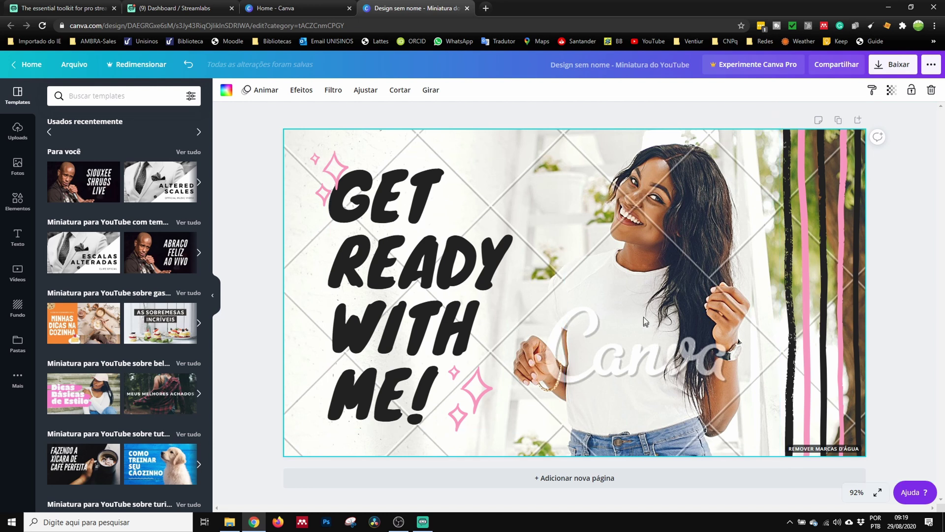
Add the recently used bookshelf photo to the page and make it replace the template's background.
left_click(16, 130)
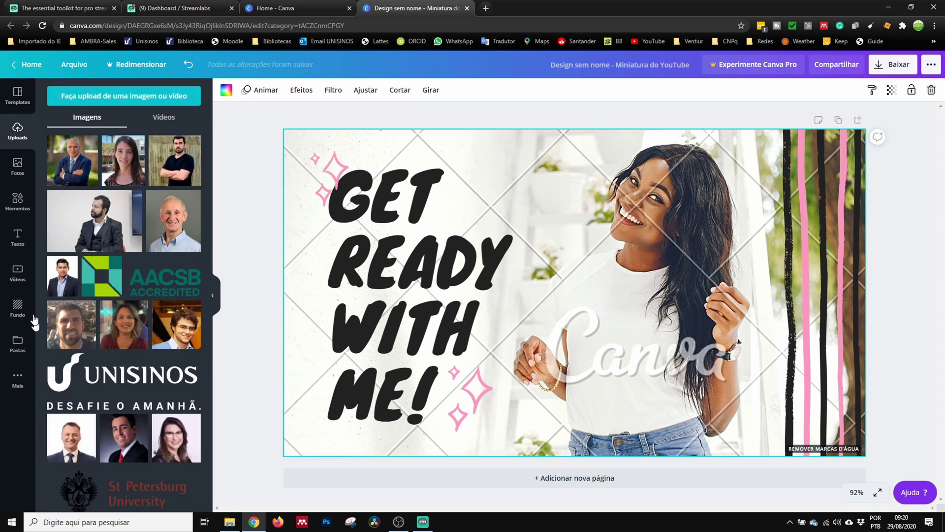
left_click(18, 167)
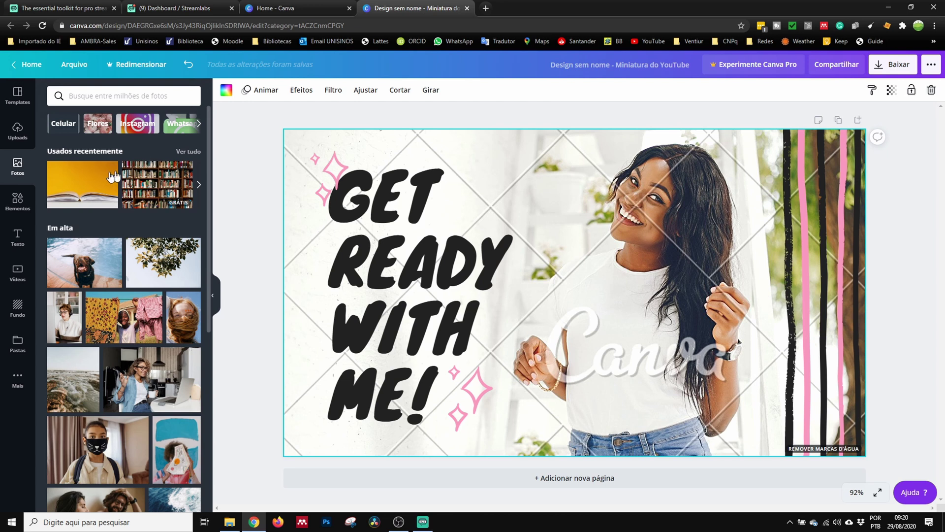
left_click(145, 192)
mouse_move(572, 247)
left_mouse_down()
mouse_move(599, 270)
mouse_move(605, 237)
mouse_move(571, 254)
left_mouse_up()
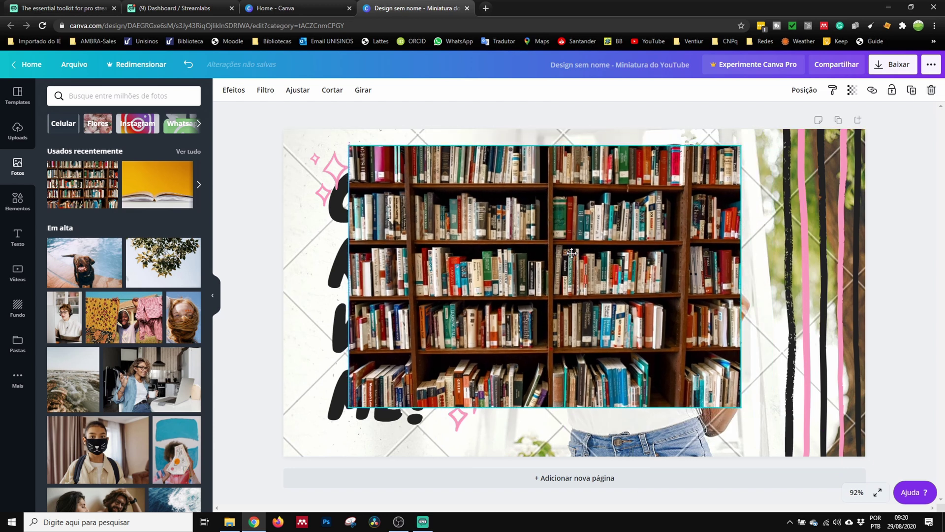
right_click(575, 228)
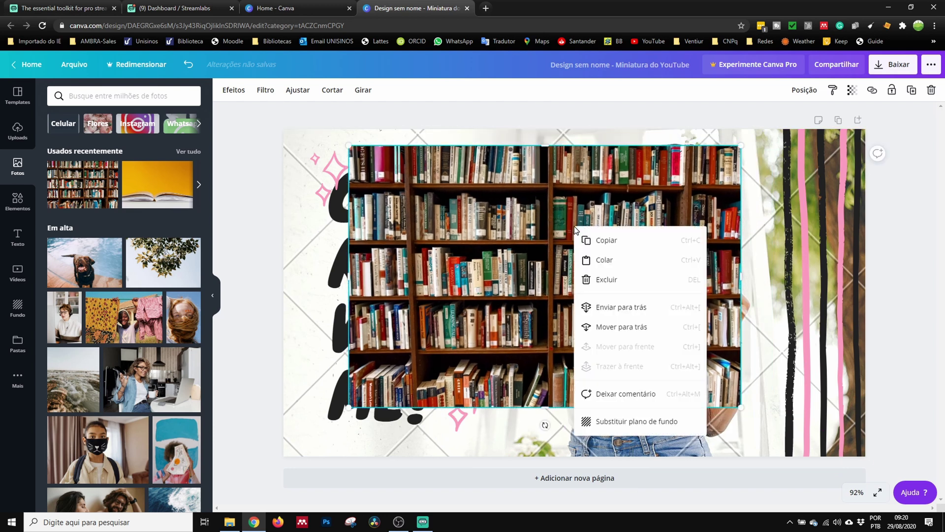
left_click(621, 421)
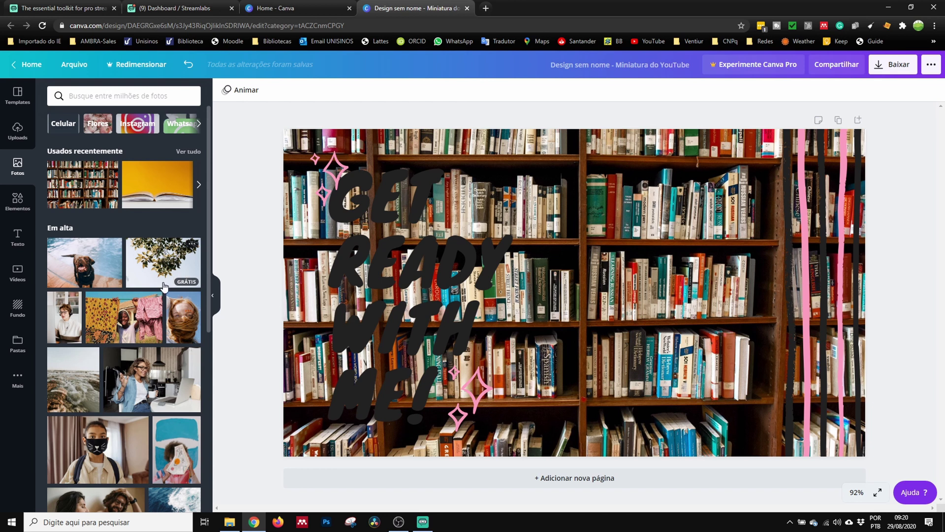
Browse the trending stock photos and search the photo library for "live".
scroll(142, 393, "down", 10)
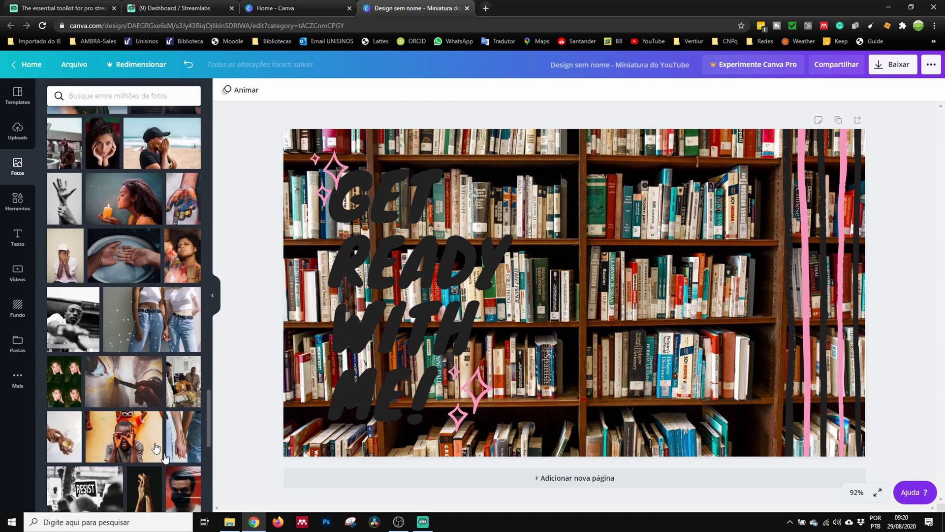
scroll(125, 473, "down", 5)
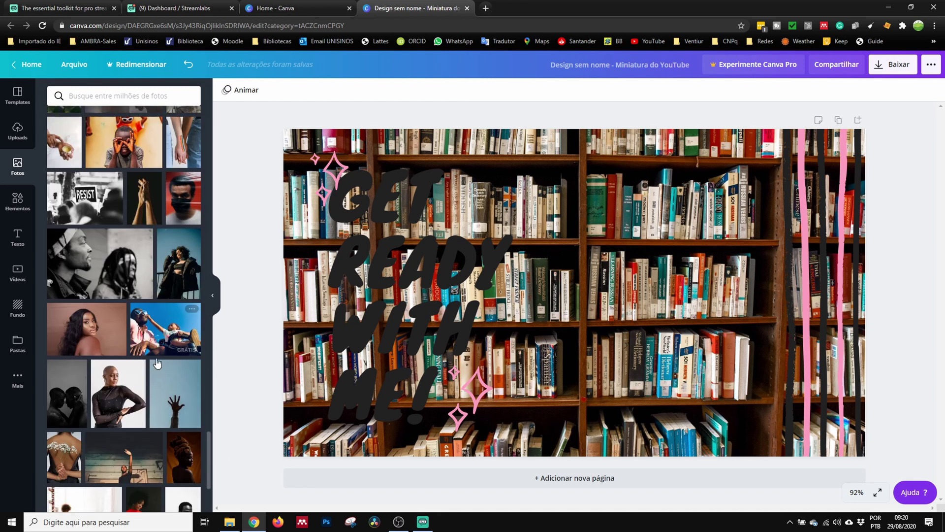
scroll(125, 473, "down", 2)
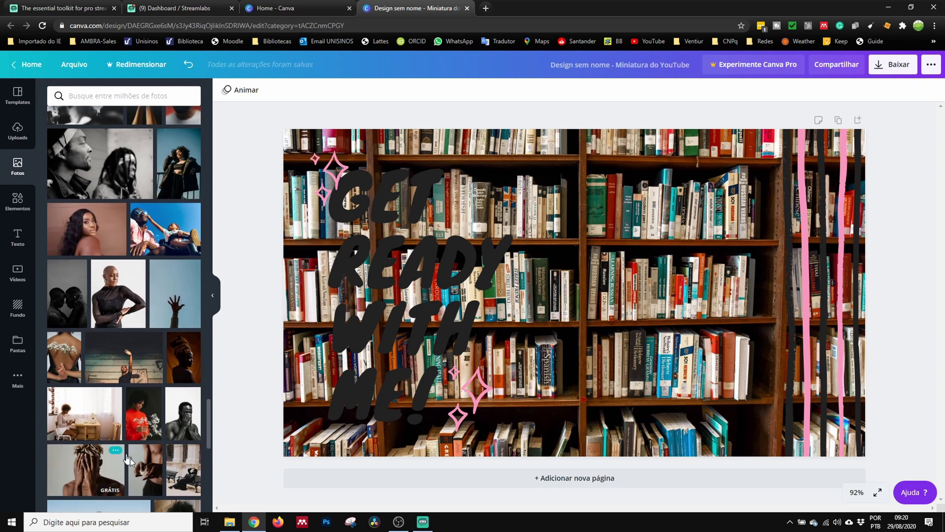
left_click_drag(208, 421, 216, 483)
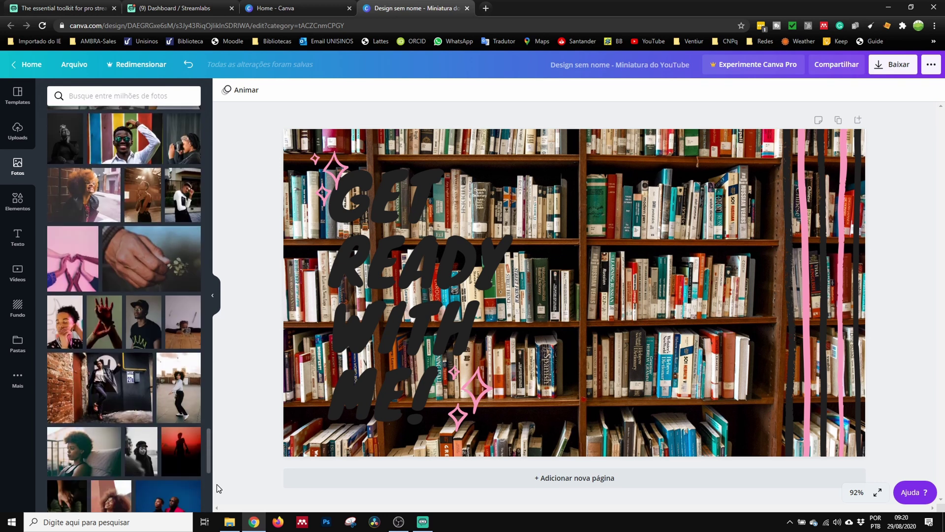
left_click(110, 94)
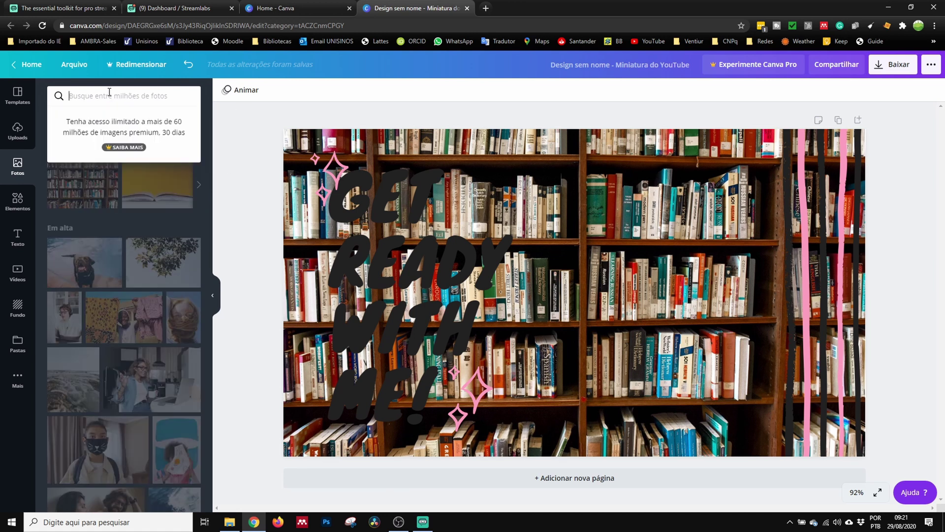
type("live")
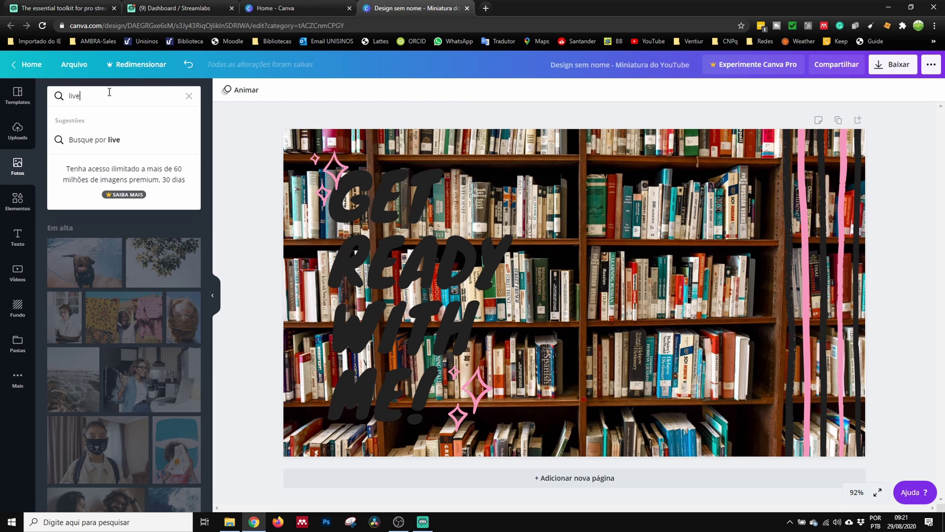
key("Return")
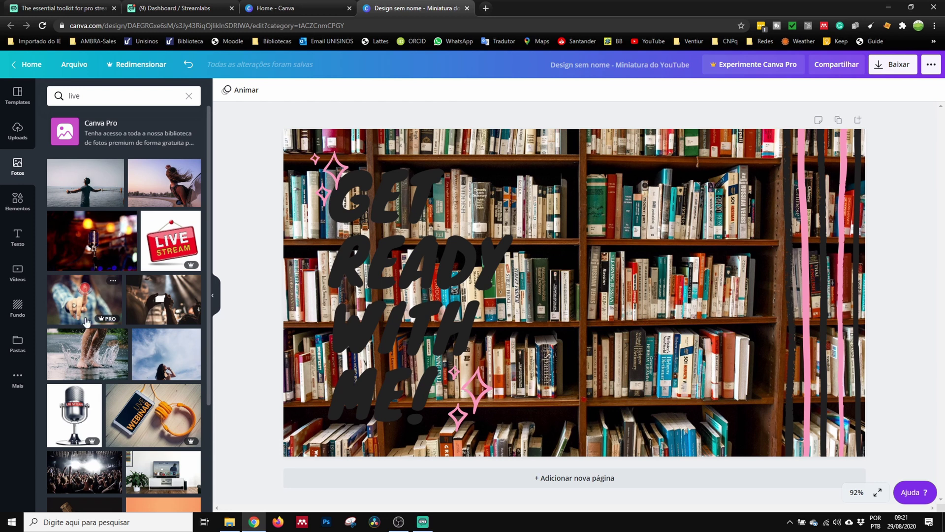
mouse_move(99, 317)
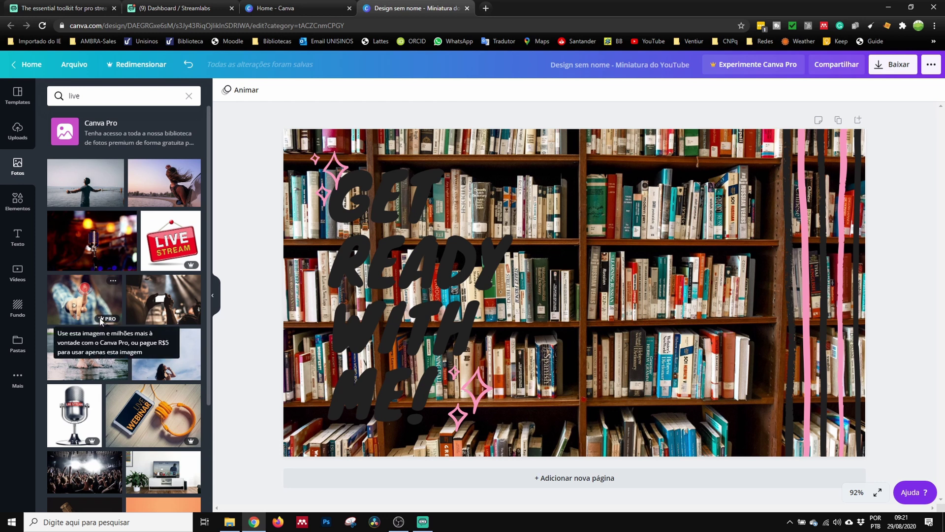
Add the vintage microphone photo from the "live" results and make it replace the page background, discarding the webinar photo.
left_click(150, 423)
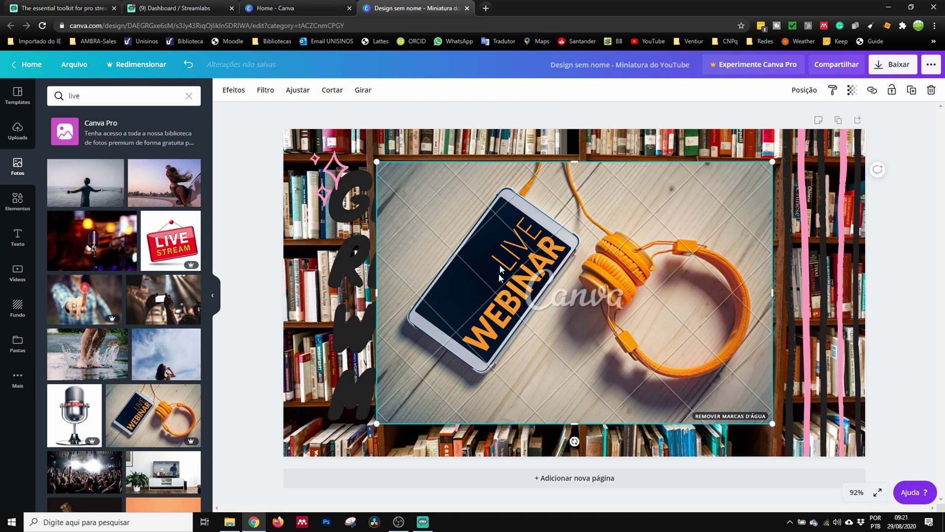
left_click_drag(76, 231, 650, 335)
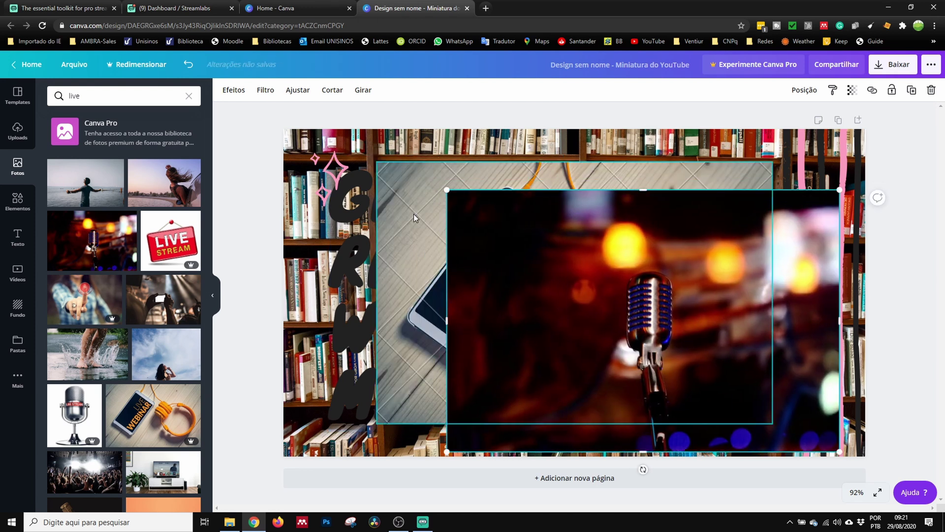
right_click(600, 244)
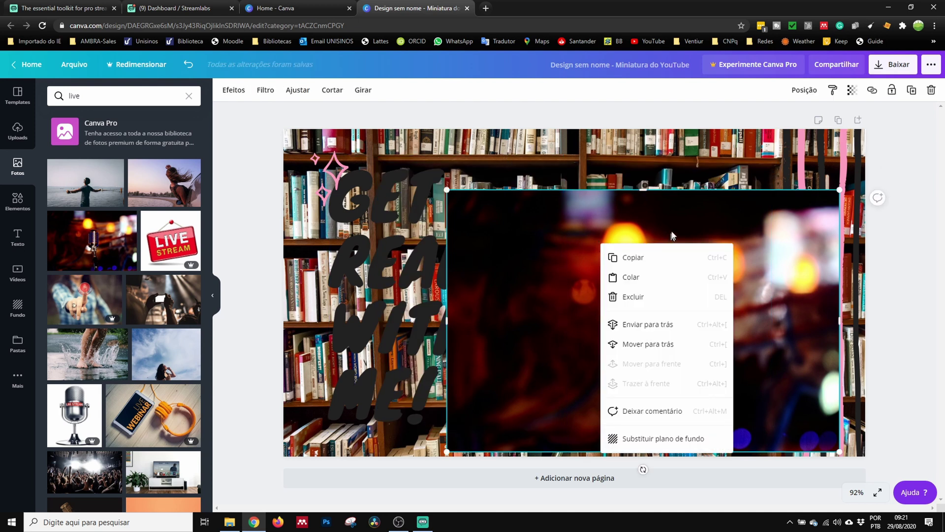
left_click(664, 439)
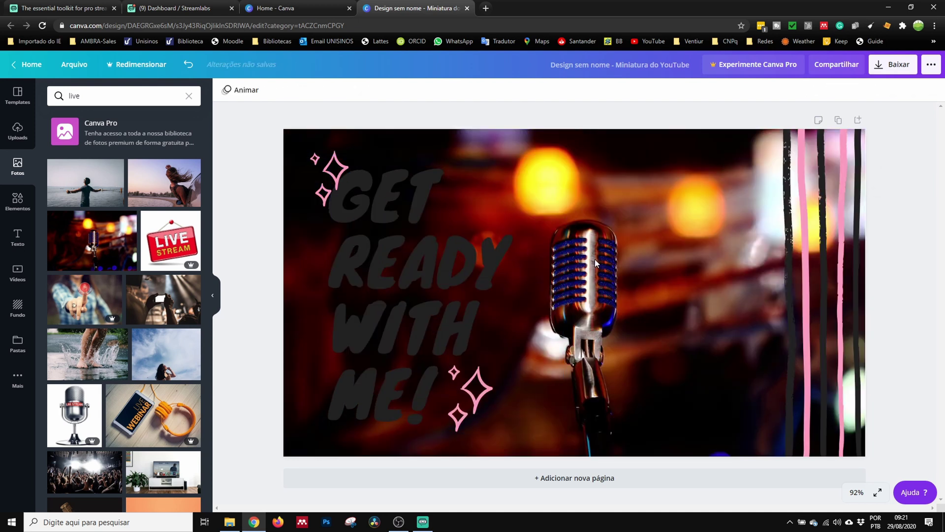
Recolour the "GET READY WITH ME!" title white after trying the document's pink.
left_click(404, 266)
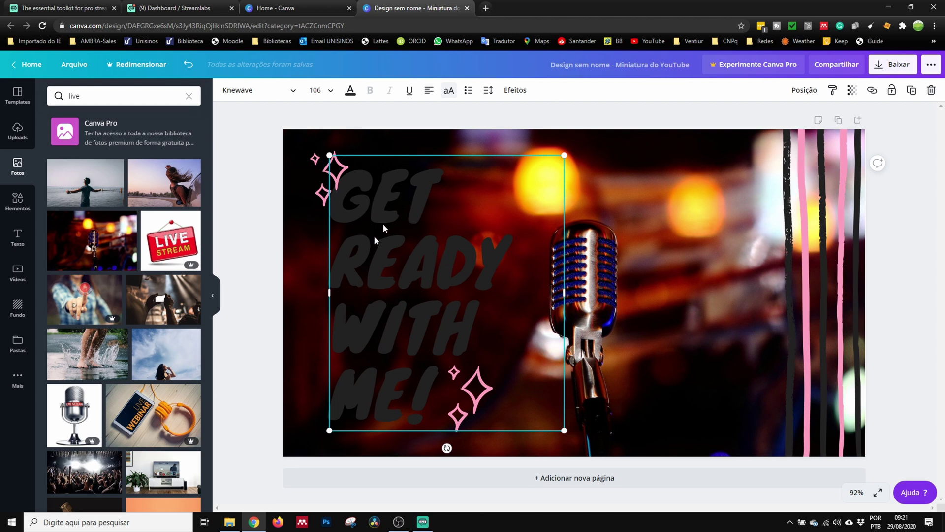
left_click(351, 91)
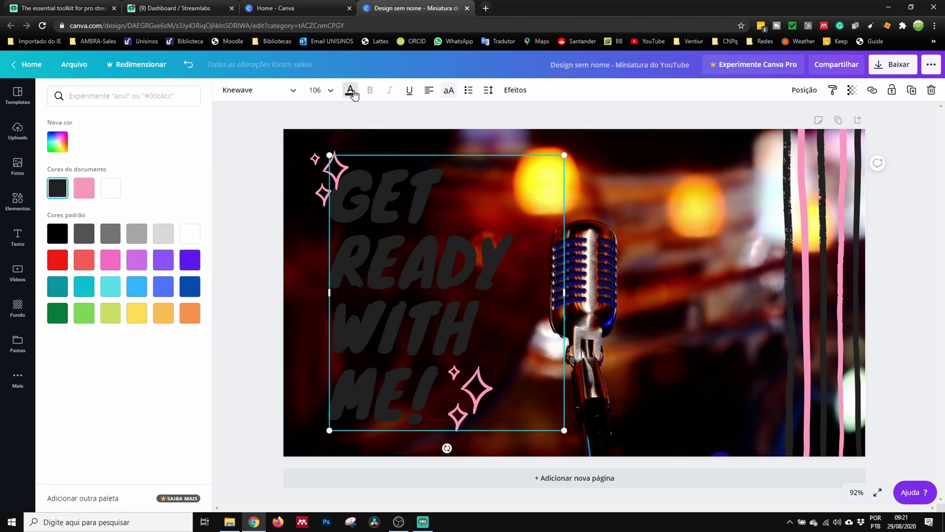
left_click(81, 190)
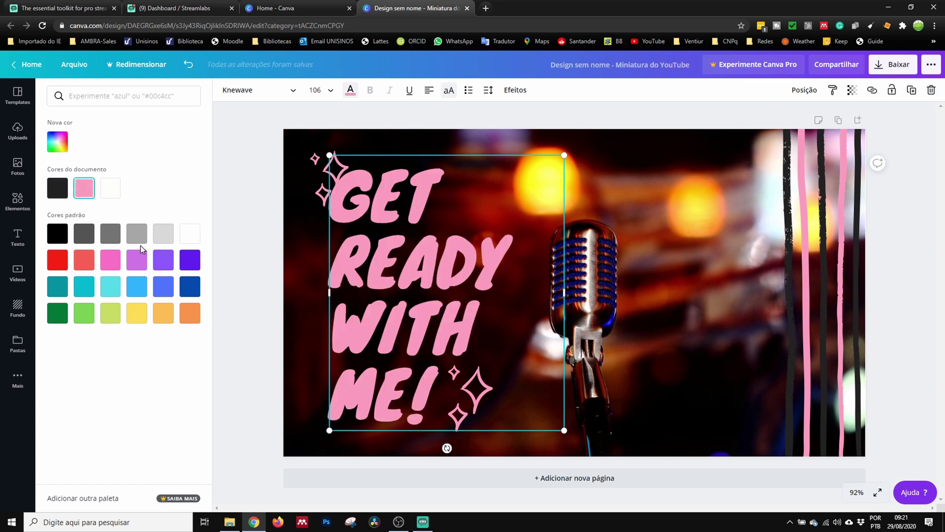
left_click(184, 243)
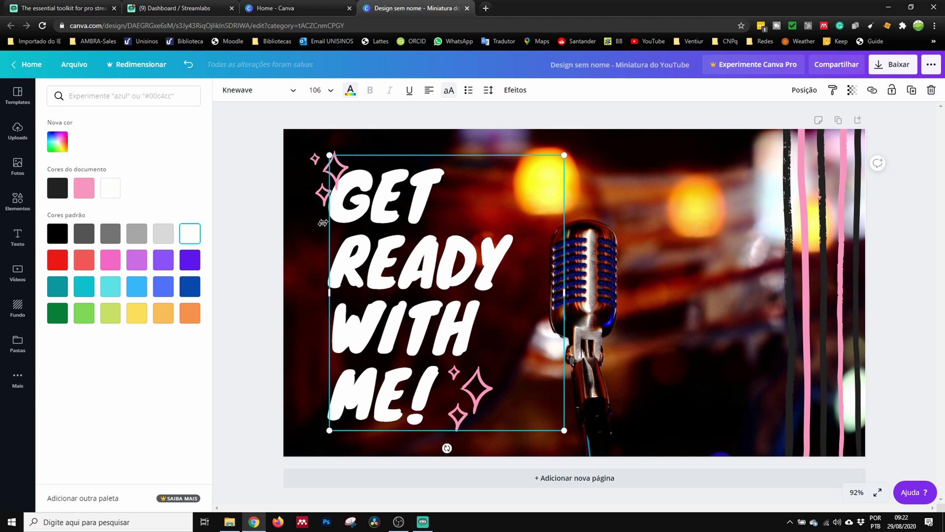
Recolour the sparkle graphic above the title bright red #ff1616 after trying light blue.
left_click(315, 162)
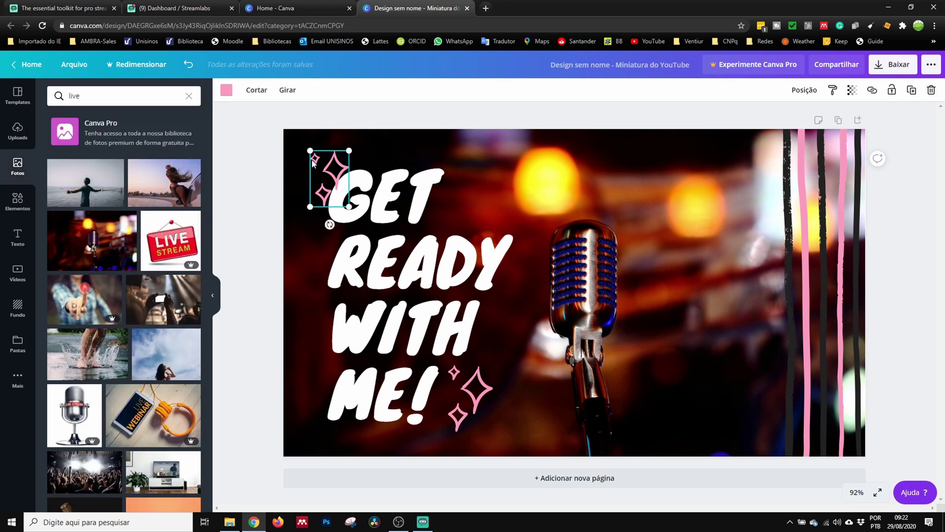
left_click(227, 92)
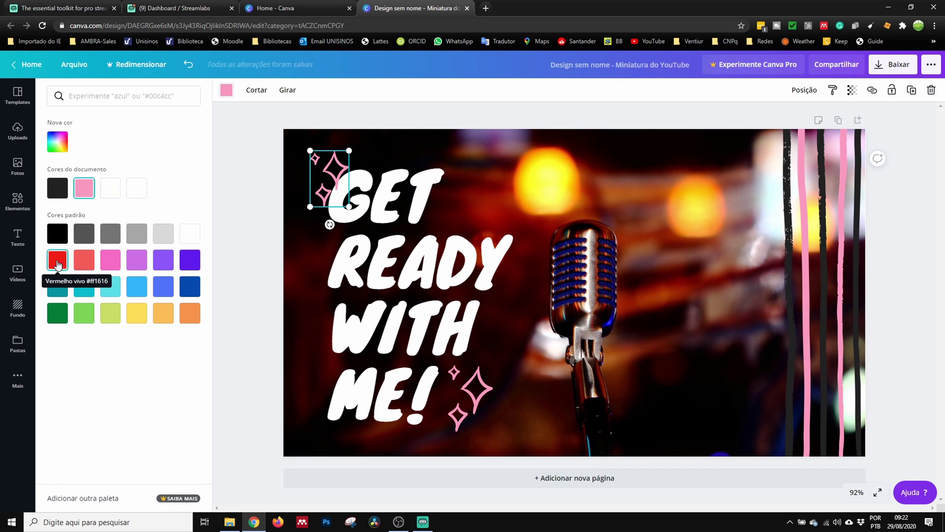
left_click(137, 287)
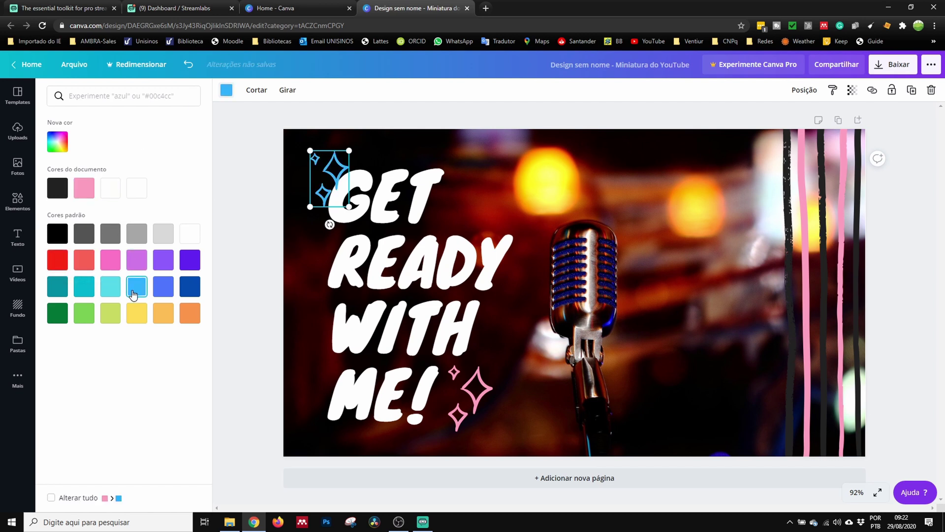
left_click(58, 265)
left_click(803, 181)
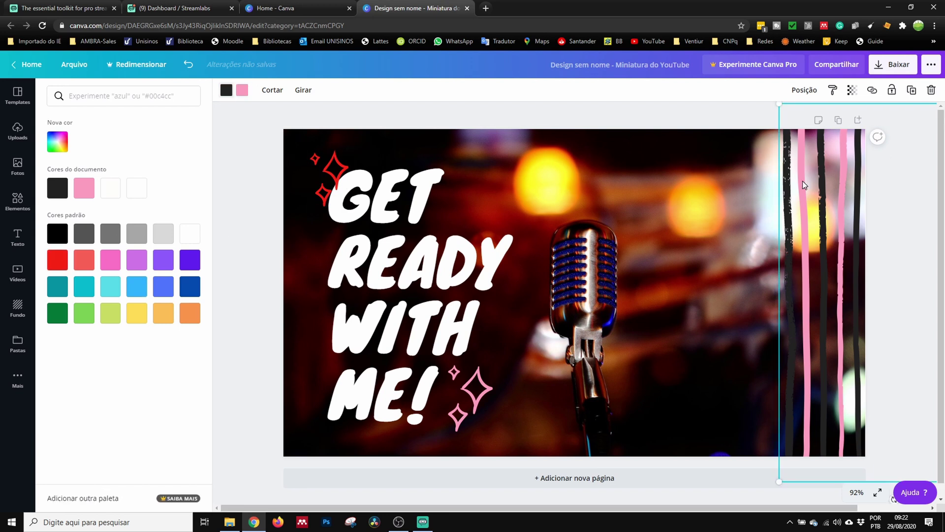
double_click(802, 181)
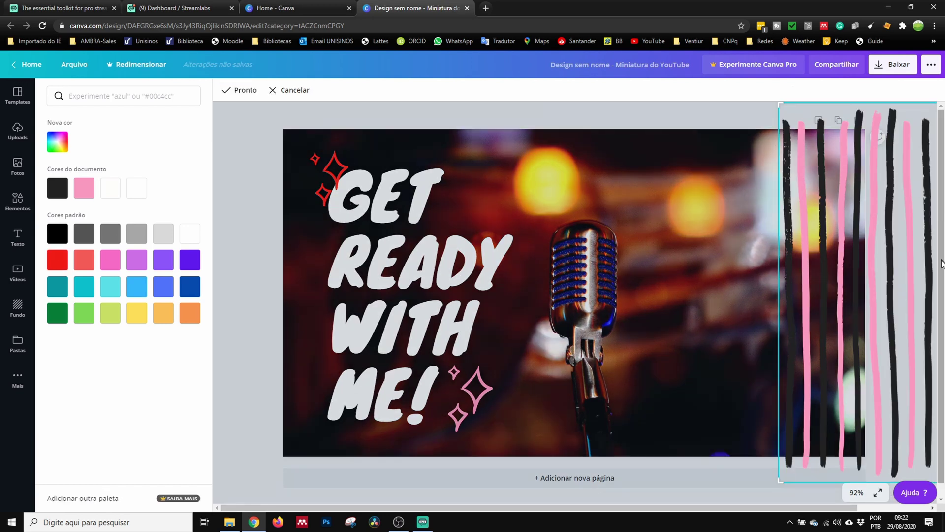
left_click(751, 119)
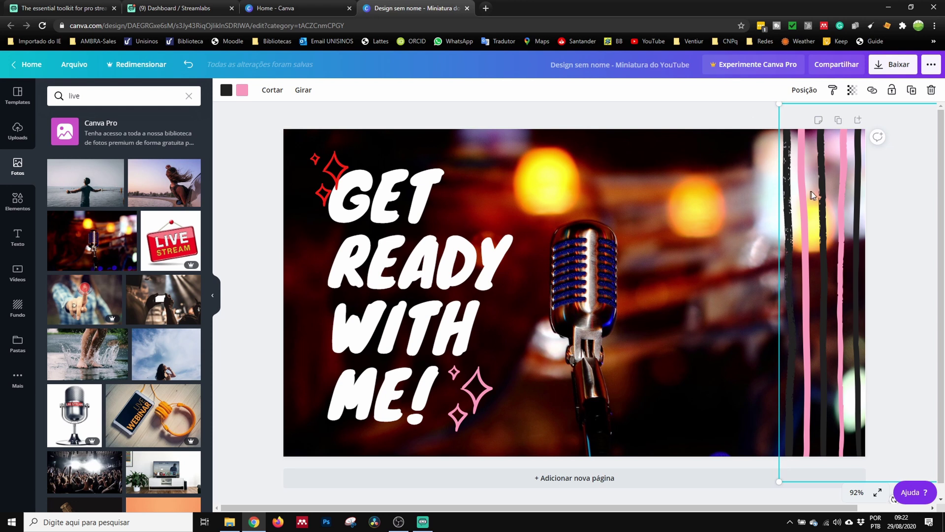
left_click(681, 175)
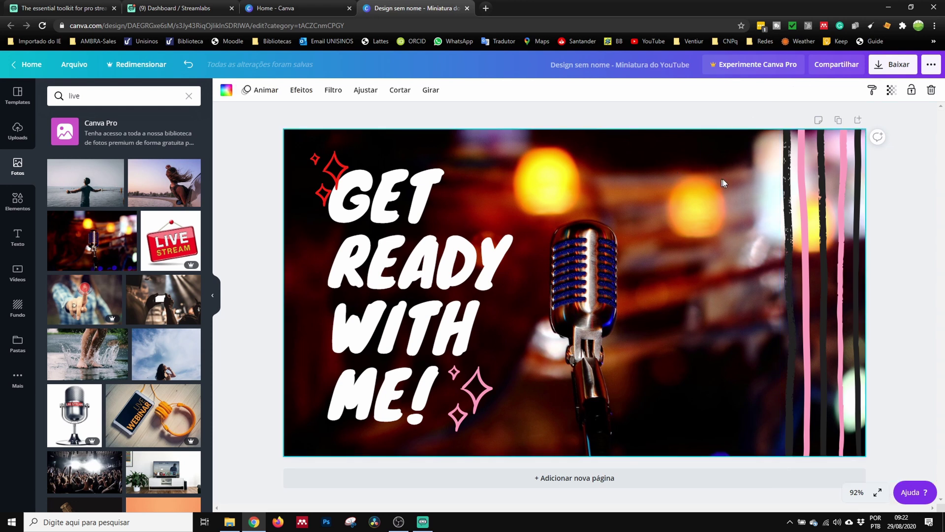
left_click(804, 167)
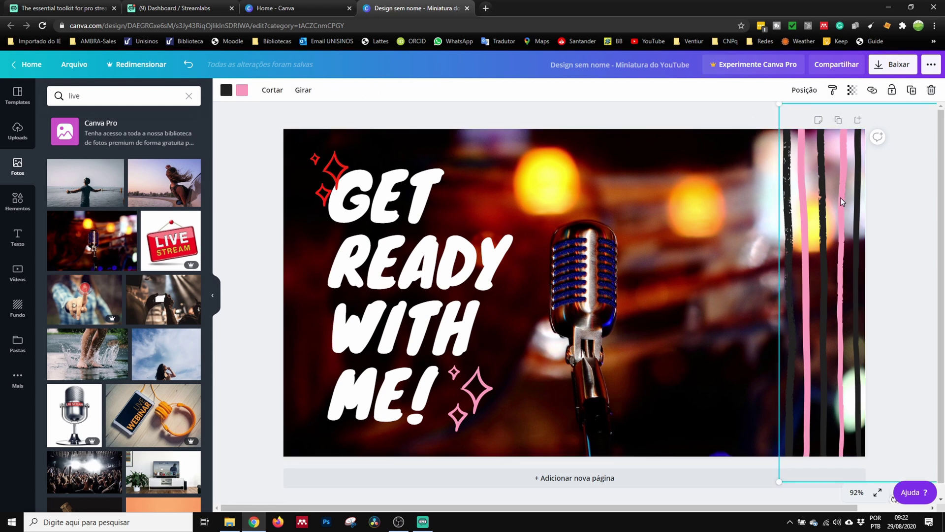
double_click(805, 171)
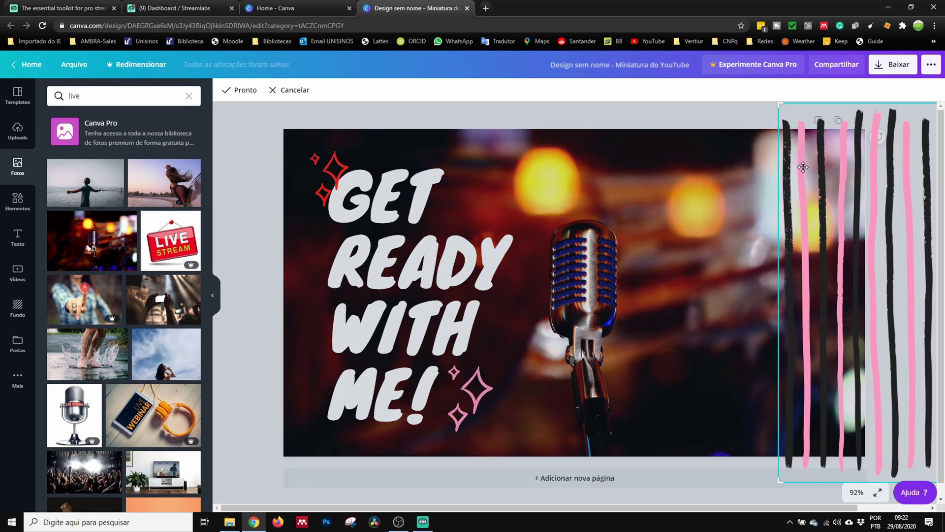
left_click(755, 119)
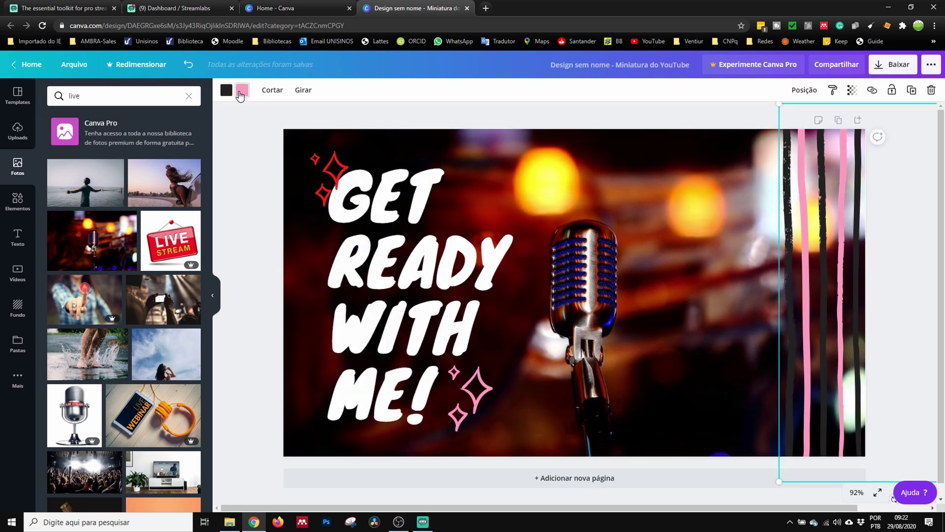
Try red and white on the stripe graphic, and settle on light turquoise for its black stripes and orange for its pink ones.
left_click(242, 91)
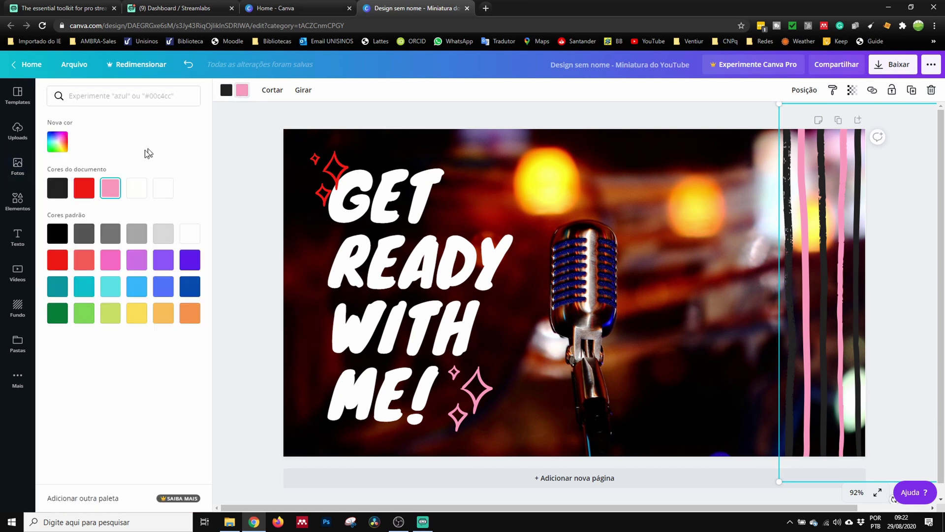
left_click(83, 189)
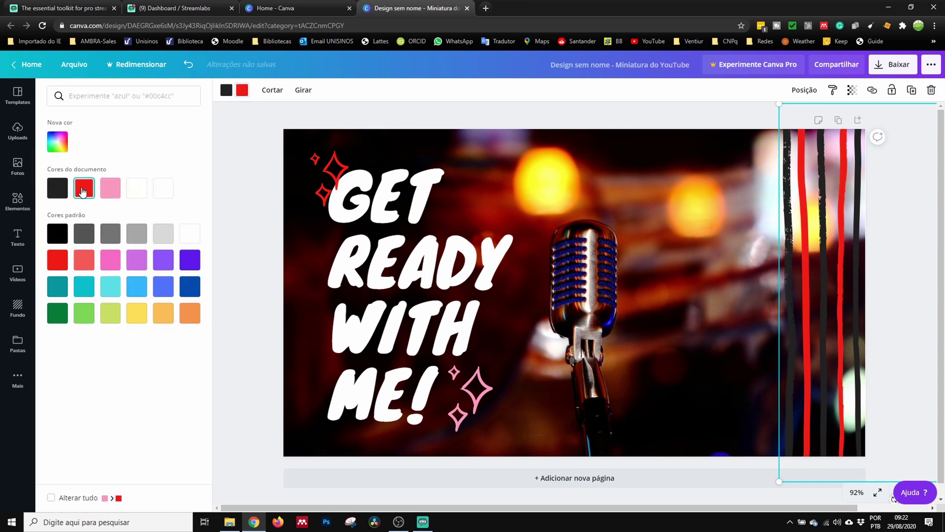
left_click(227, 93)
left_click(226, 91)
left_click(226, 91)
left_click(137, 192)
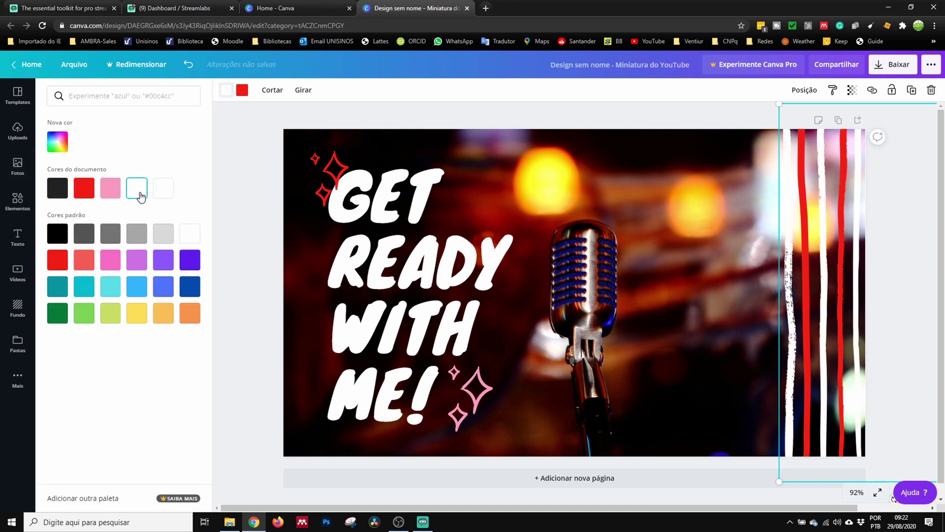
left_click(111, 286)
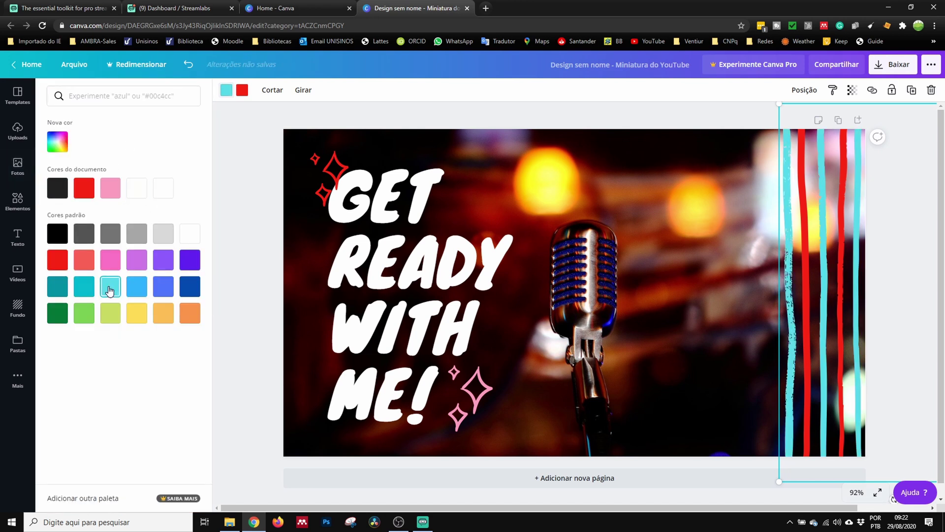
left_click(243, 91)
left_click(190, 314)
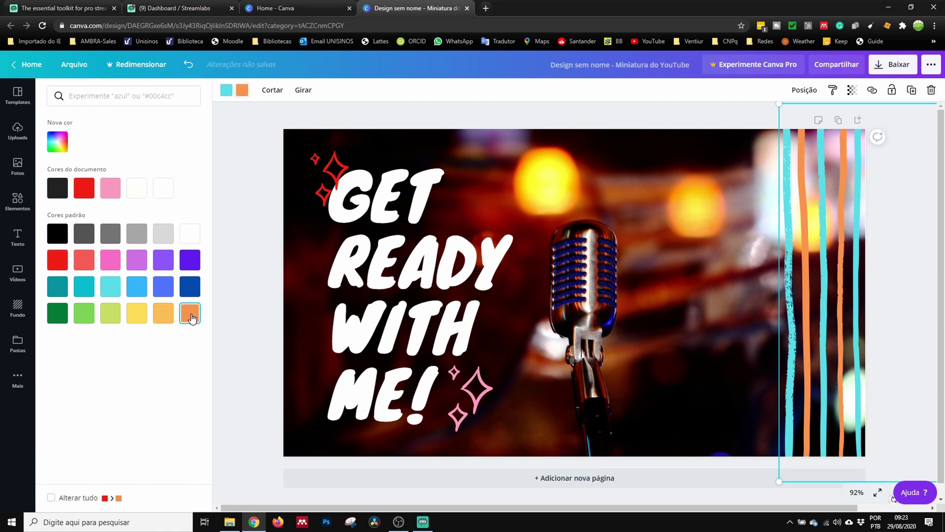
Recolour the sparkle graphic above the title with the custom orange #ffa61f, starting from the standard orange.
left_click(328, 169)
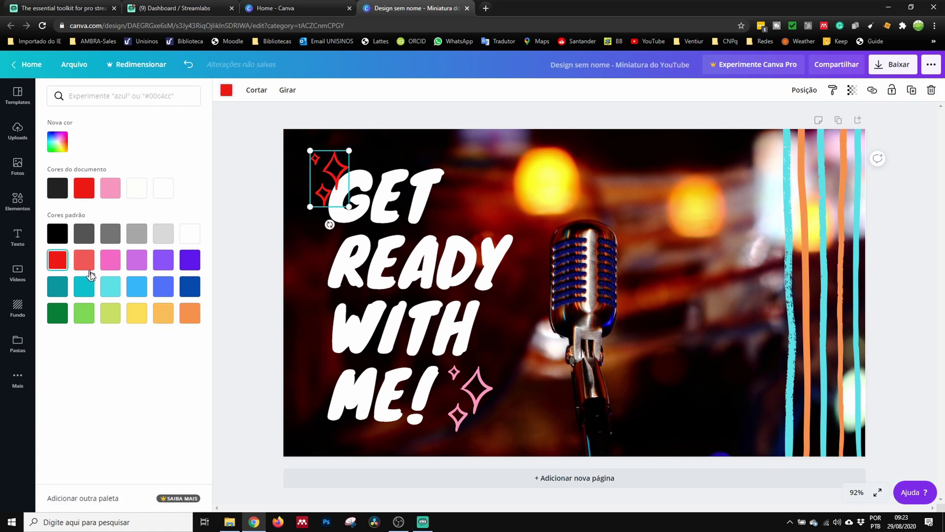
left_click(190, 314)
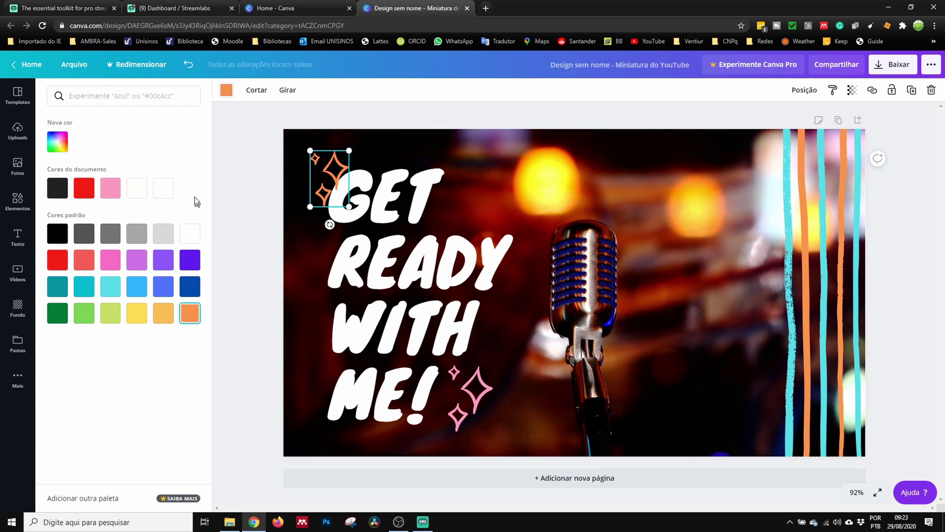
left_click(57, 141)
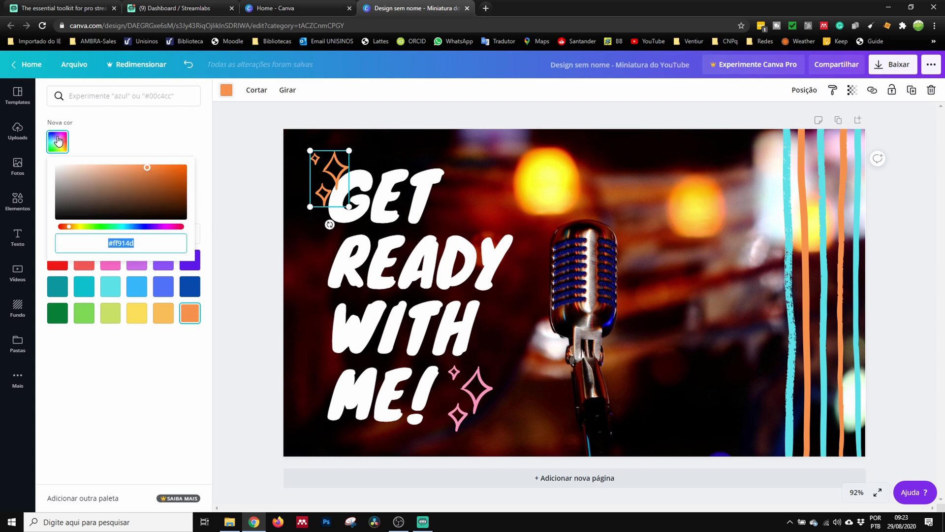
left_click(72, 227)
left_click_drag(144, 167, 171, 167)
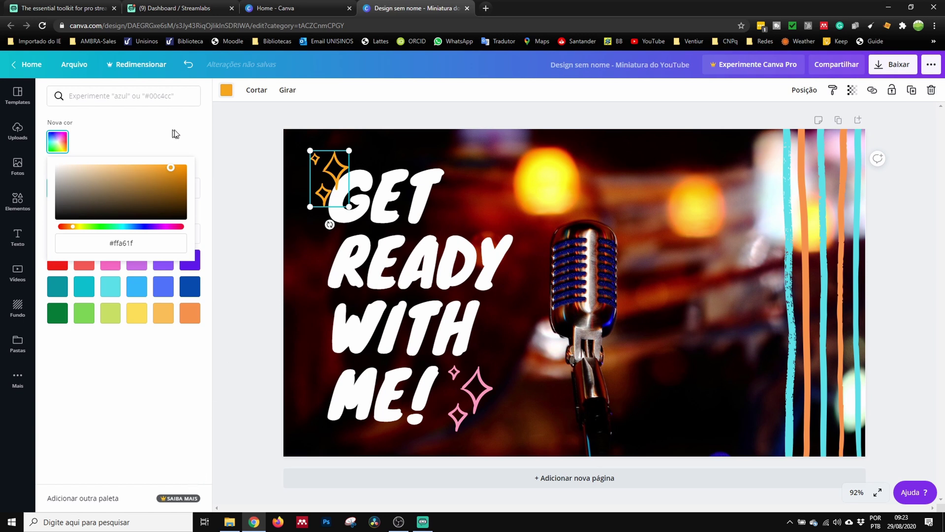
key("Escape")
Change the orange stripes to the sparkle graphic's custom orange from the document colours.
left_click(808, 224)
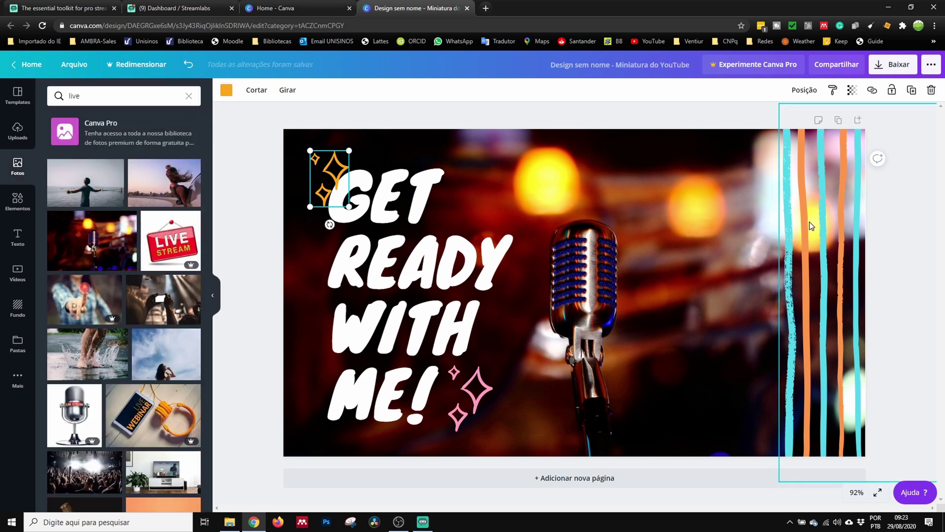
left_click(242, 90)
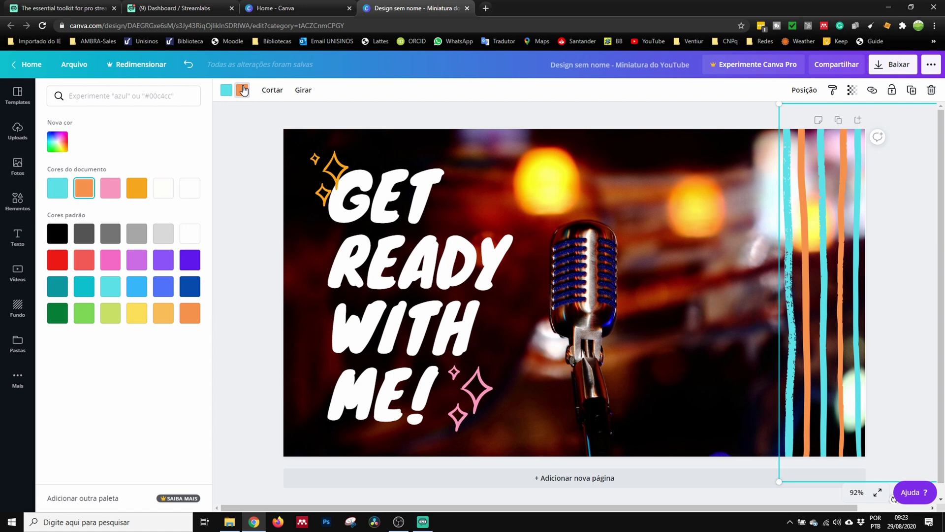
left_click(137, 191)
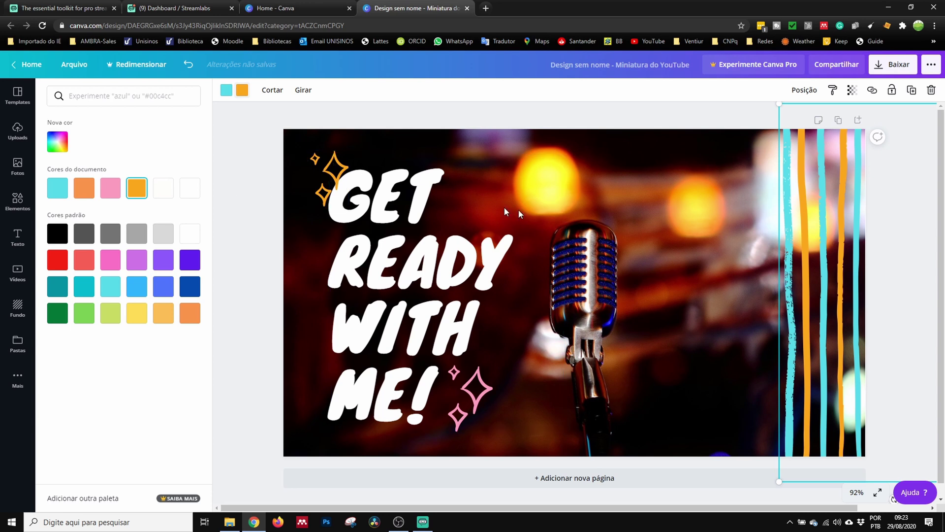
left_click(238, 165)
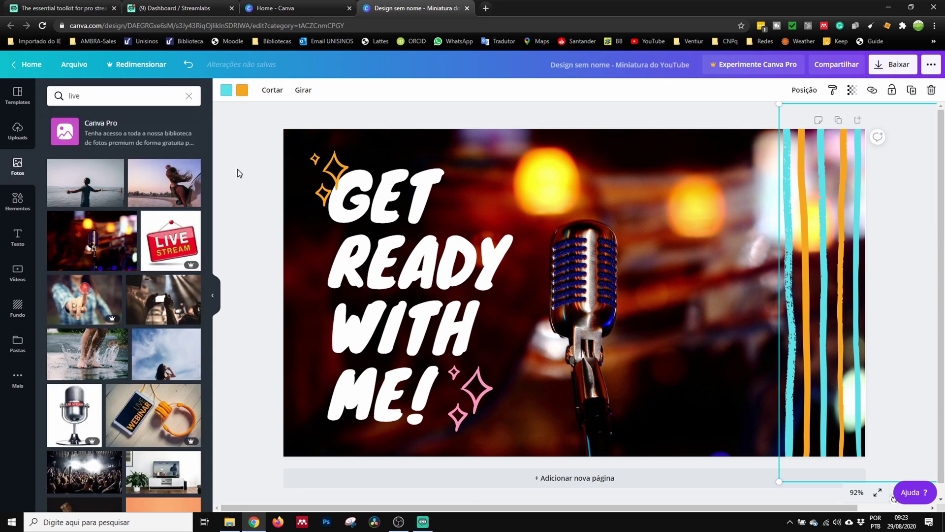
Recolour the pink sparkle graphic beside "ME!" with the same custom orange from the document colours.
left_click(474, 398)
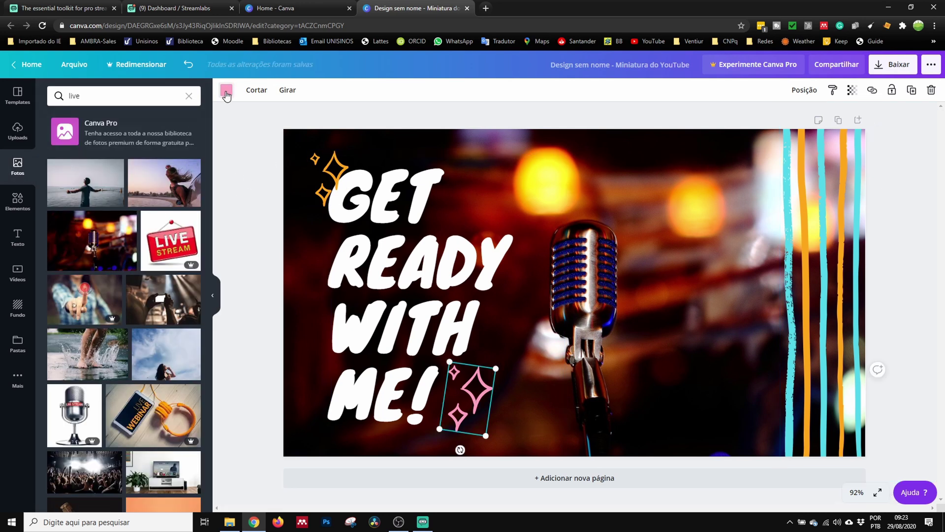
left_click(227, 89)
left_click(111, 193)
left_click(238, 142)
Clear the "GET READY WITH ME!" title text, trying "COMEÇA" in its place and deleting that as well.
left_click(403, 260)
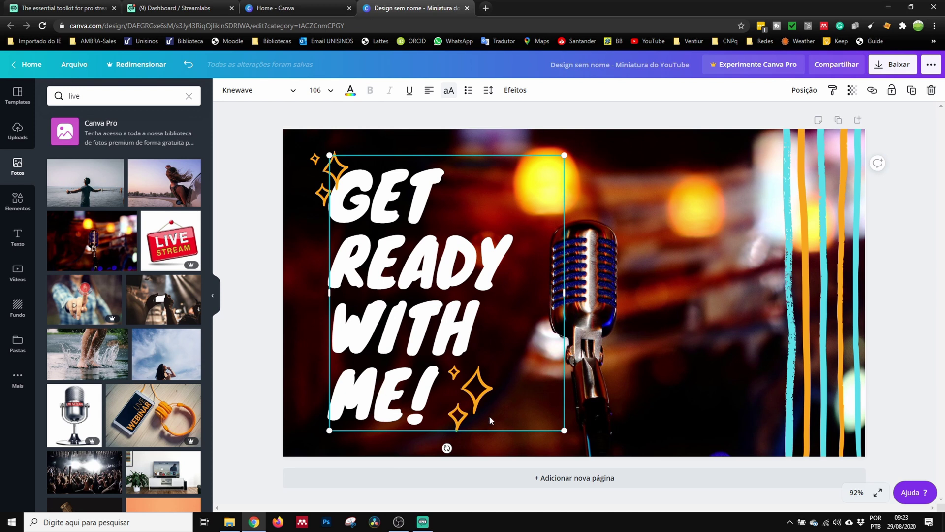
double_click(372, 201)
left_click(373, 201)
key("Escape")
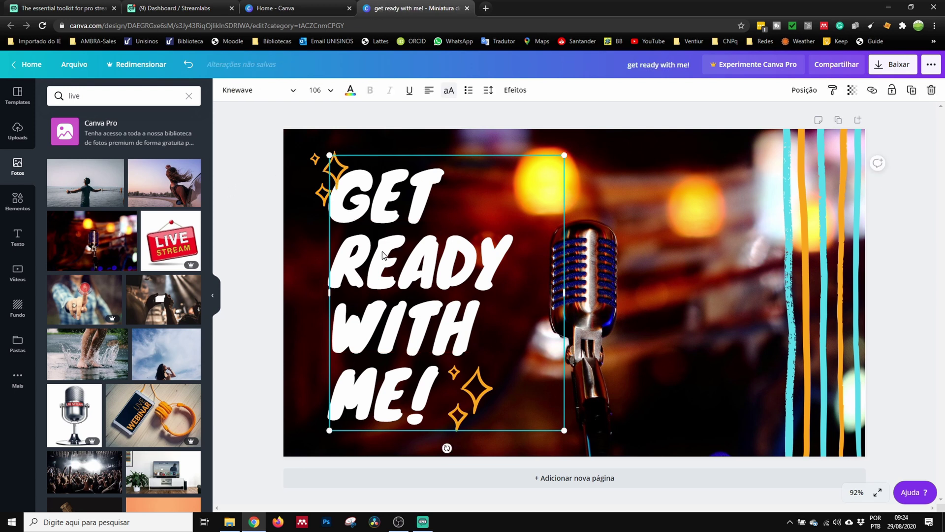
double_click(384, 252)
left_click(388, 220)
left_click_drag(331, 197, 439, 367)
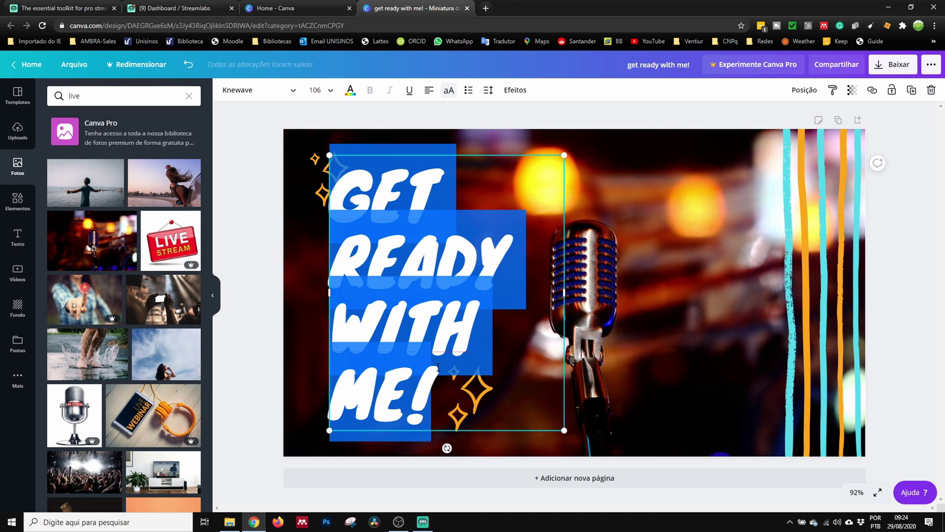
type("COM")
type("EÇA")
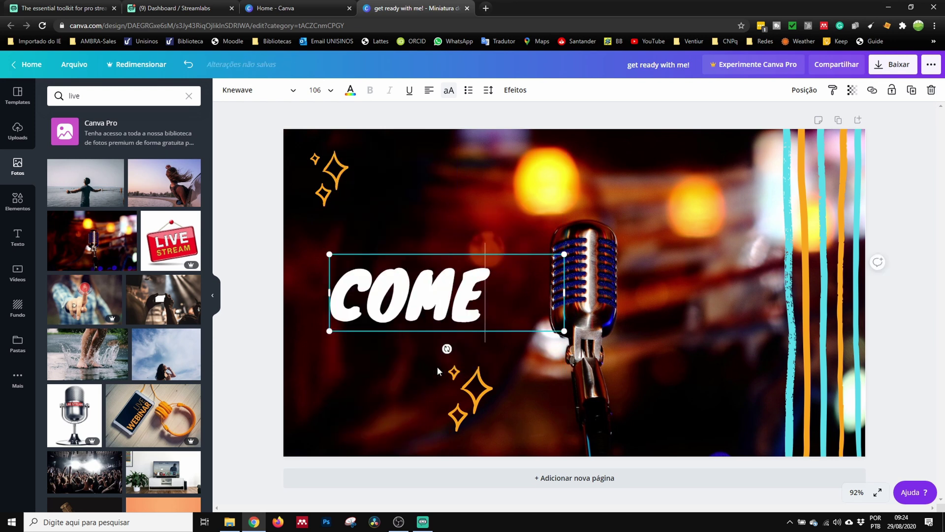
key("BackSpace")
key("BackSpace")
key("BackSpace")
key("BackSpace")
key("BackSpace")
key("BackSpace")
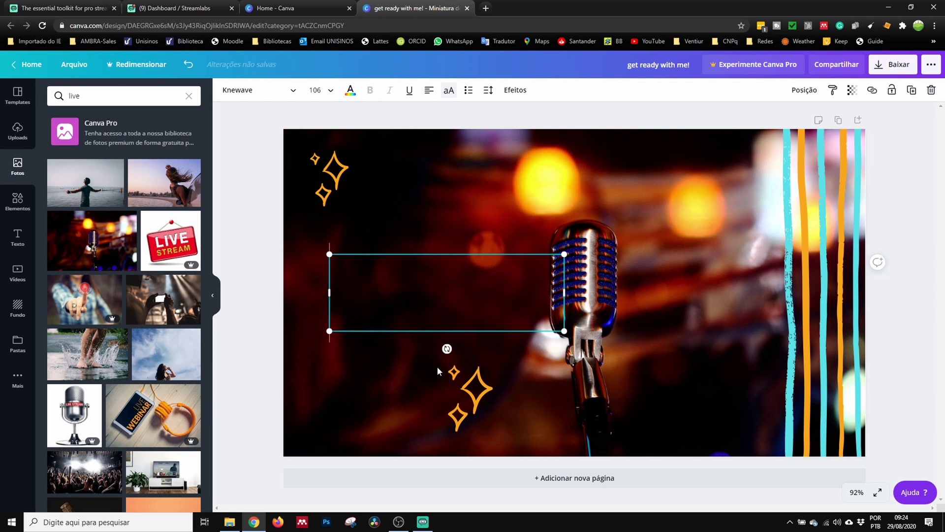
Enter "AO VIVO EM ALGUNS MINUTOS" in the emptied title text box.
type("AO VI")
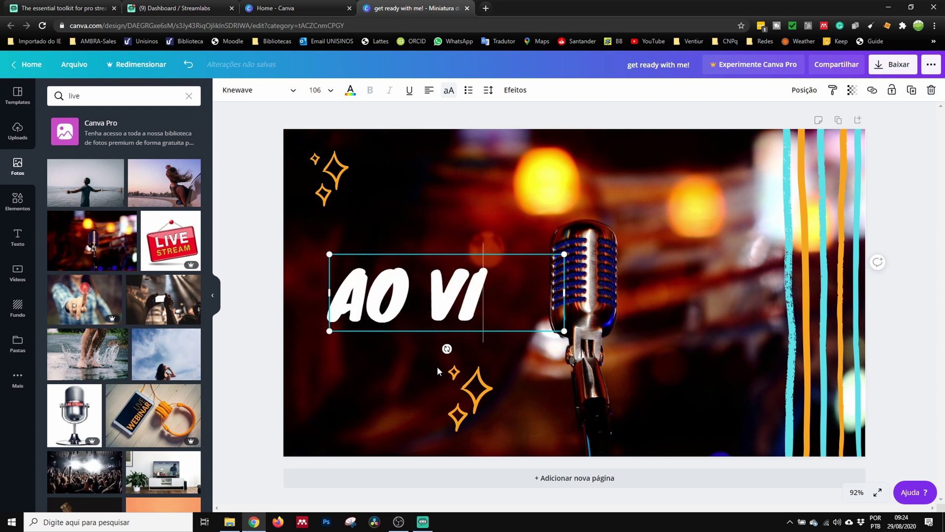
type("VO EM")
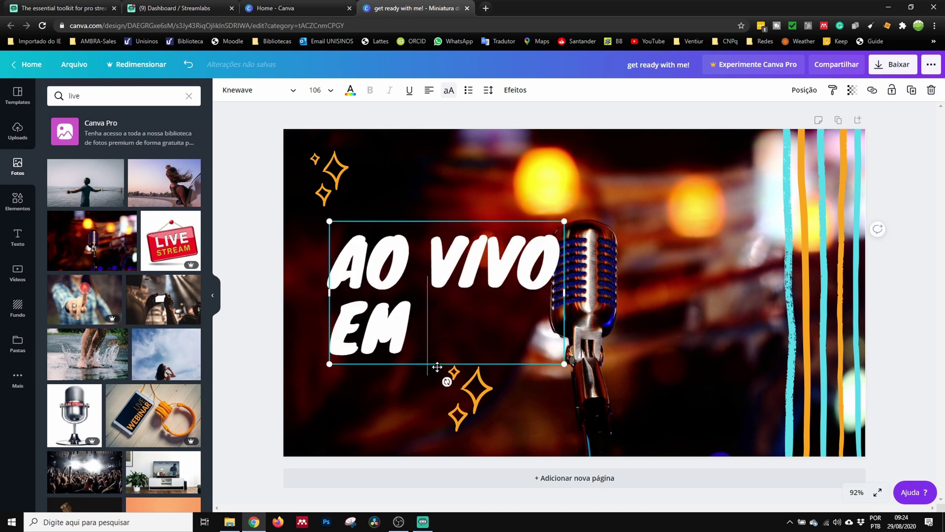
type(" ALGUNS MINUTOS")
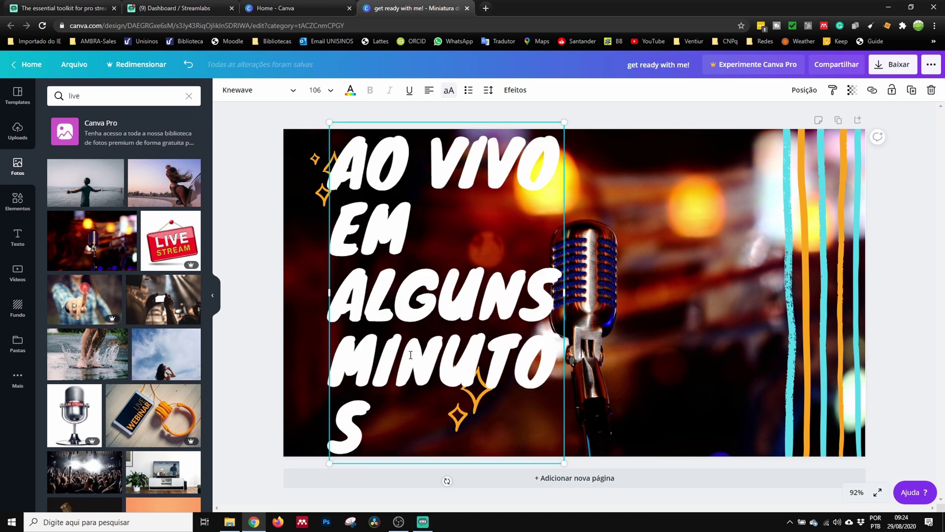
Replace "EM ALGUNS MINUTOS" in the title with "DAQUI A POUCO", keeping "AO VIVO" as its beginning.
key("BackSpace")
key("BackSpace")
key("BackSpace")
key("BackSpace")
key("BackSpace")
key("BackSpace")
key("BackSpace")
key("BackSpace")
key("BackSpace")
key("BackSpace")
key("BackSpace")
key("BackSpace")
key("BackSpace")
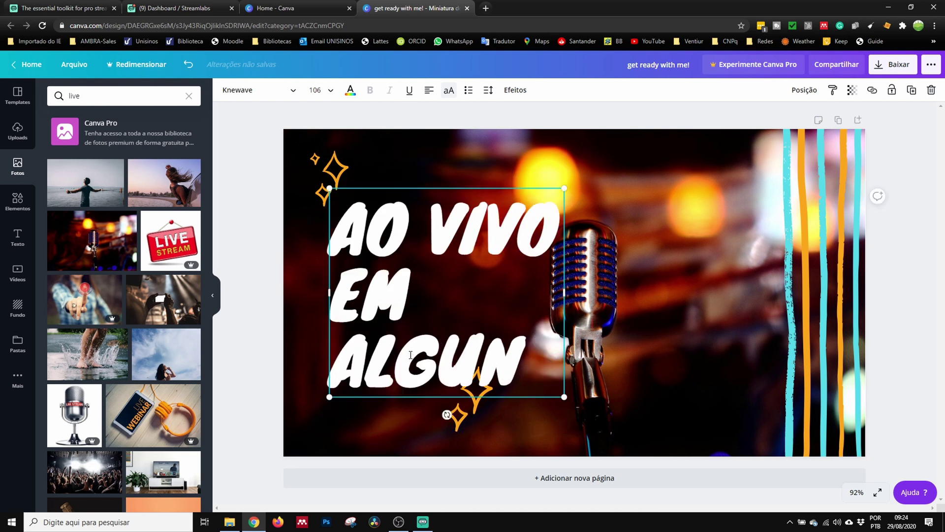
key("BackSpace")
key("BackSpace")
key("BackSpace")
key("BackSpace")
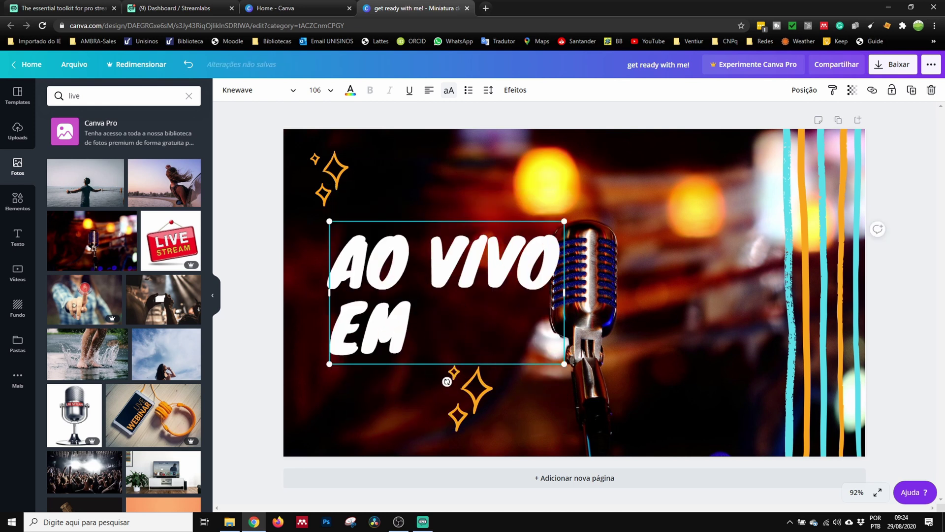
type("DAQUI A POUCO")
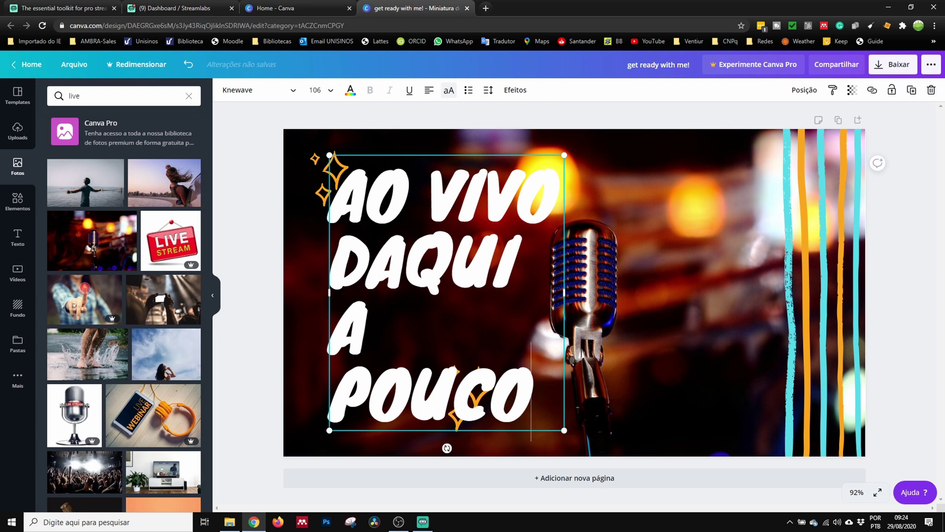
Widen the title's text box slightly so "DAQUI A" fits on one line, and shift the title toward the design's left edge.
left_click_drag(565, 294, 574, 291)
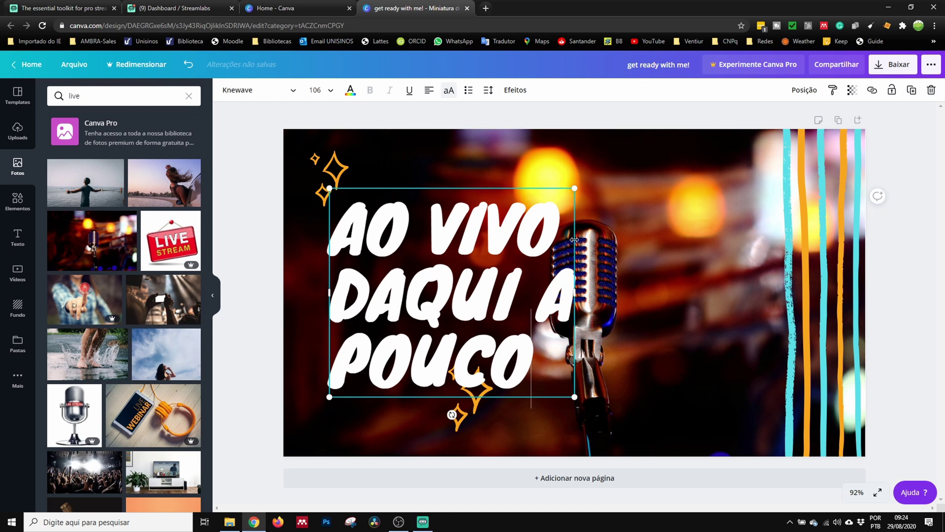
left_click(270, 192)
left_click_drag(358, 221, 327, 228)
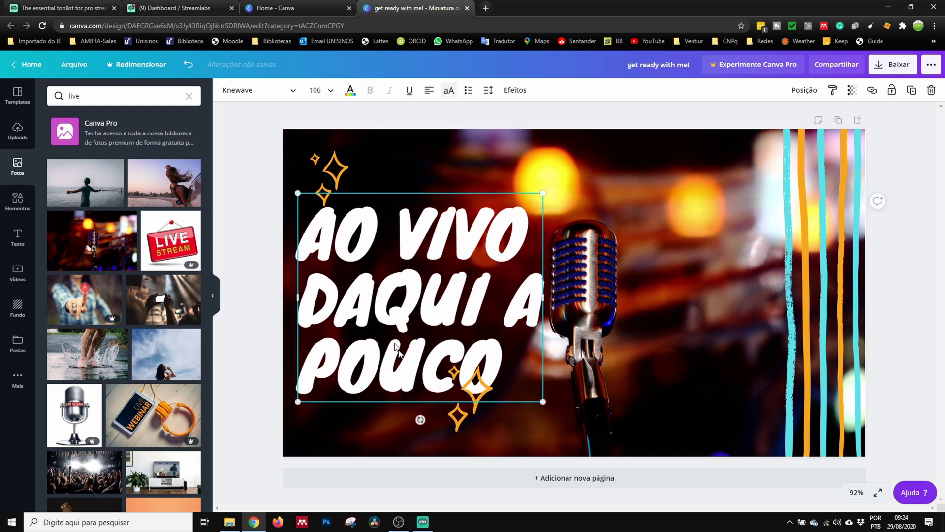
Move the lower sparkle graphic beside the end of "POUCO" and the upper one slightly up and left, clear of the title.
left_click_drag(463, 418, 512, 430)
left_click_drag(345, 183, 333, 179)
left_click(264, 228)
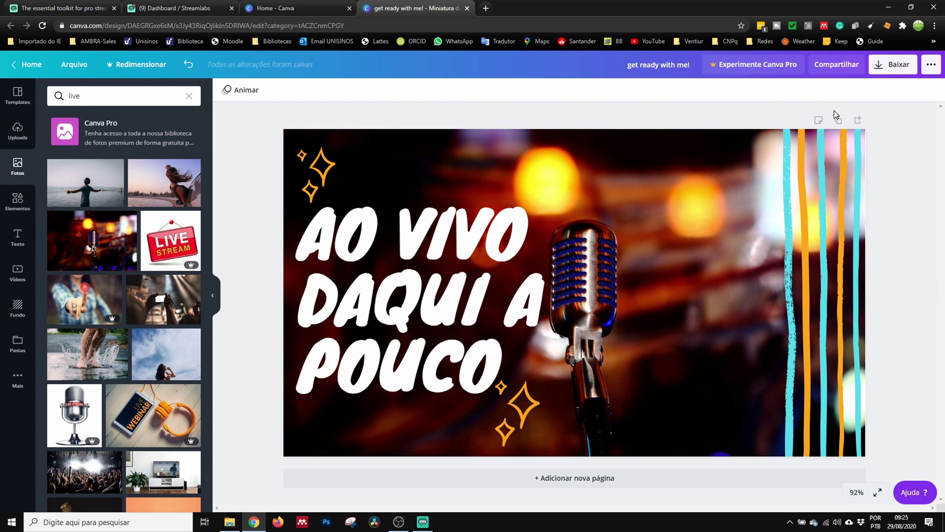
Open the download settings and read through the Canva Pro trial offer behind the size option, closing it without subscribing.
left_click(891, 68)
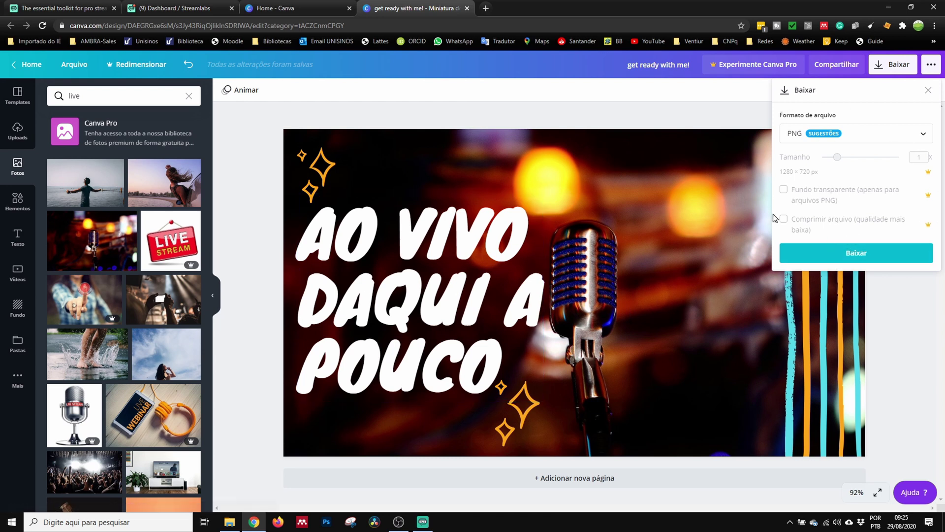
left_click(861, 159)
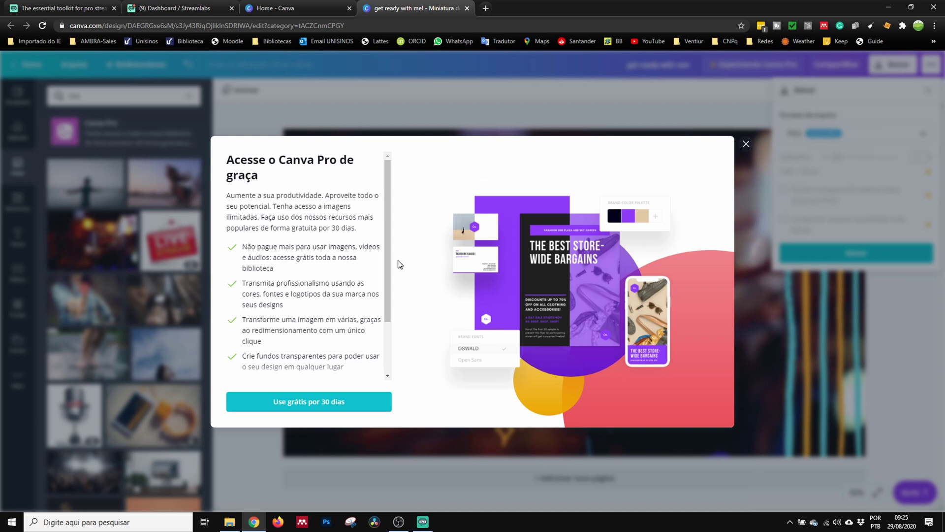
scroll(303, 270, "down", 3)
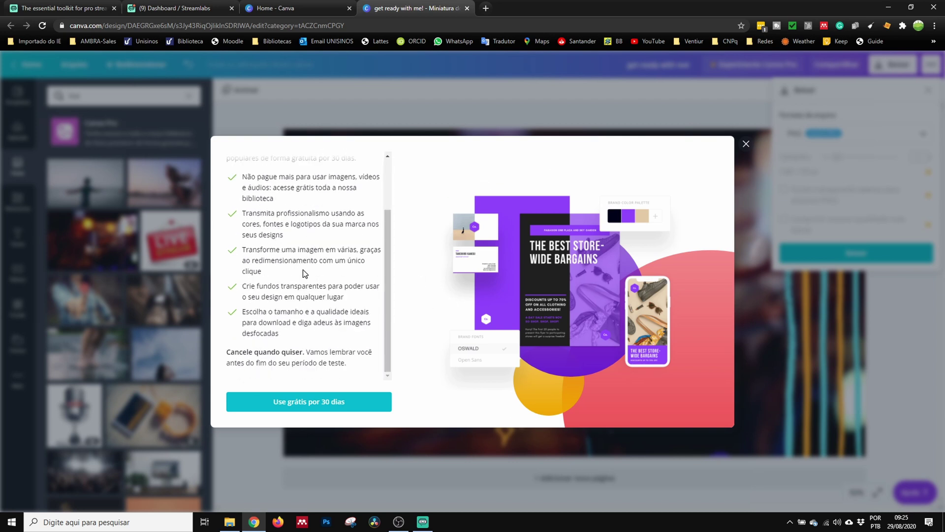
scroll(305, 269, "up", 3)
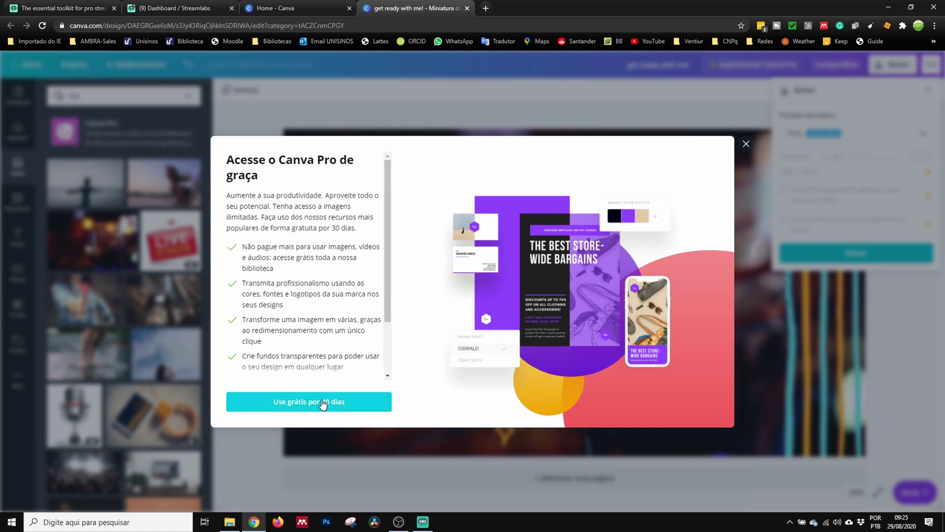
left_click(744, 144)
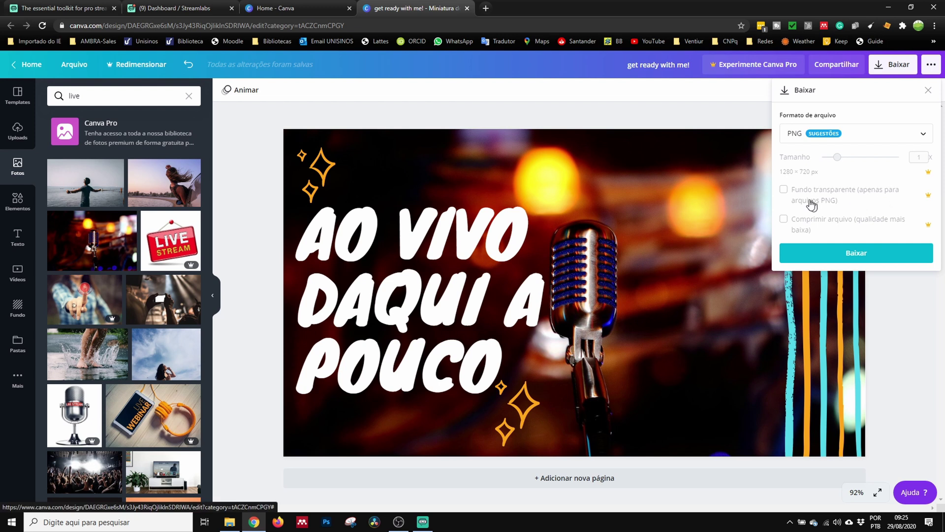
Download the design as a PNG, saving "get ready with me!.png" in the Imagens folder of 01-Canal Youtube, and dismiss the referral pop-up.
left_click(919, 135)
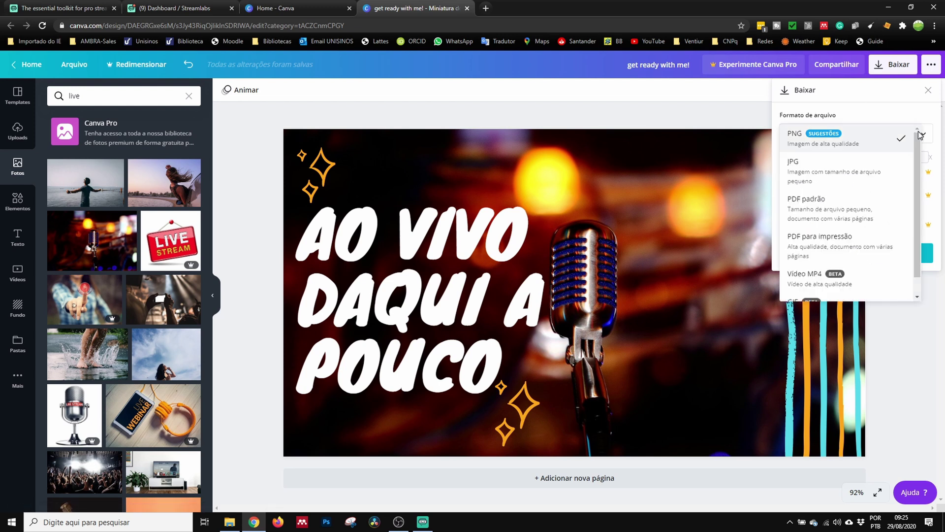
left_click(936, 135)
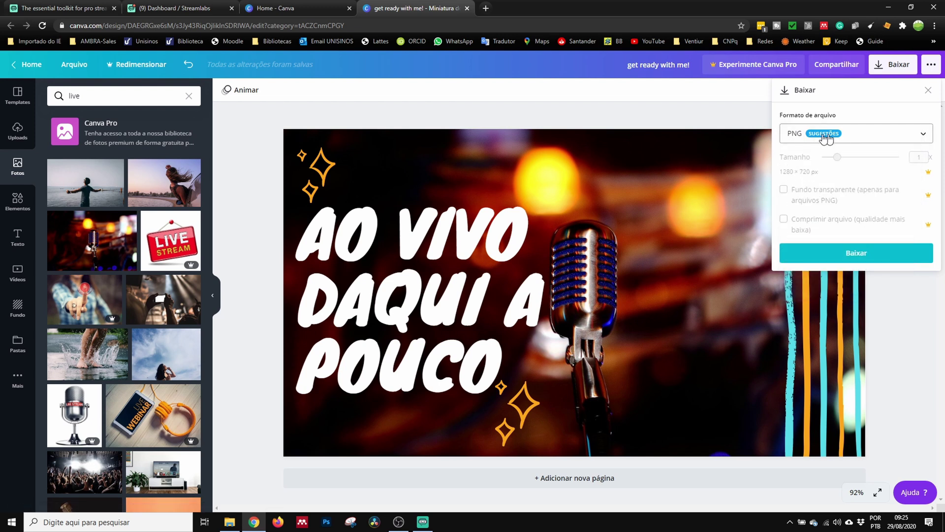
left_click(850, 255)
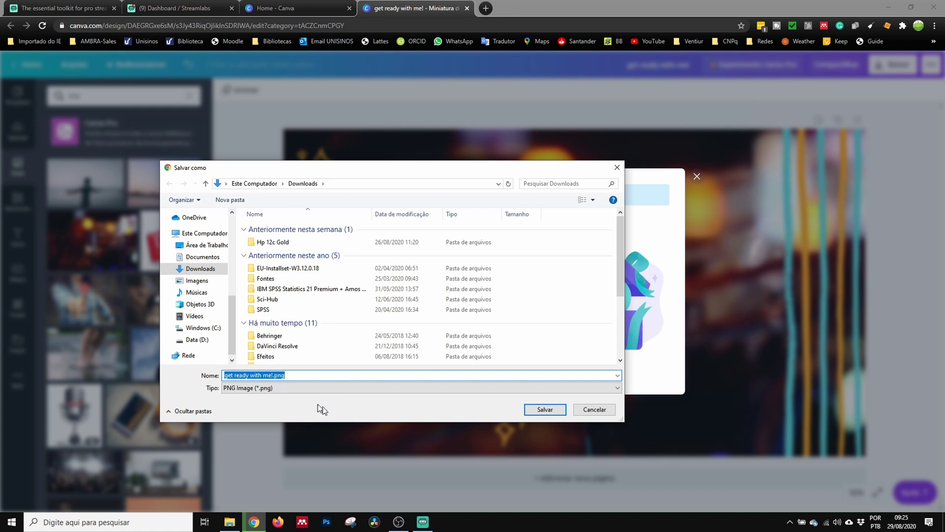
left_click(232, 251)
left_click(199, 249)
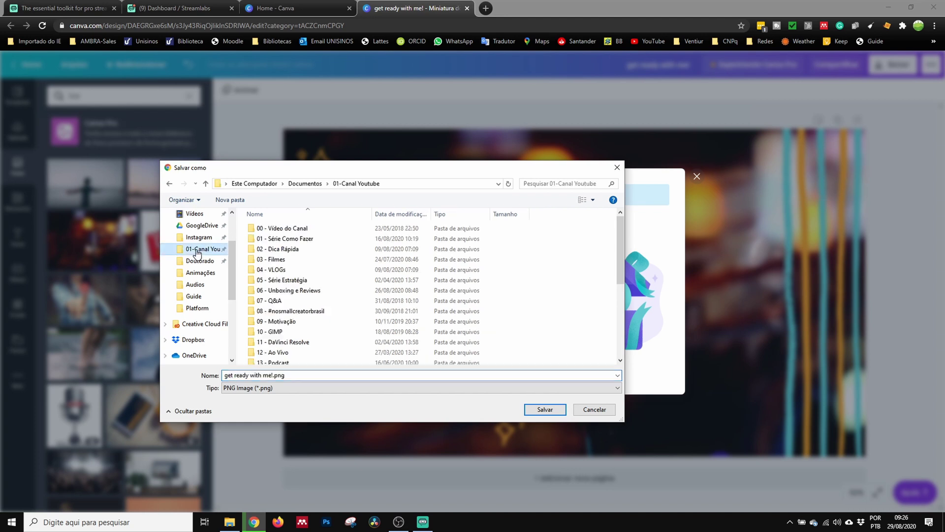
scroll(328, 306, "down", 3)
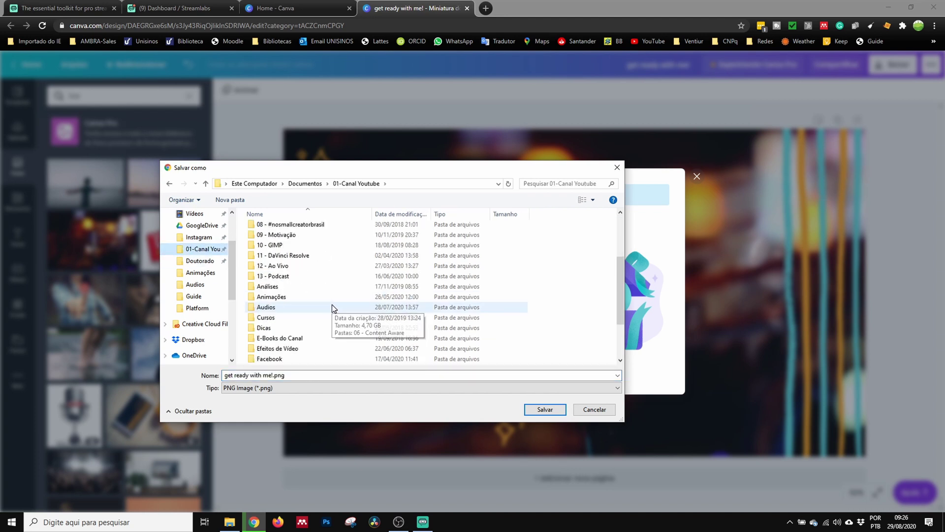
left_click(279, 348)
left_click(549, 409)
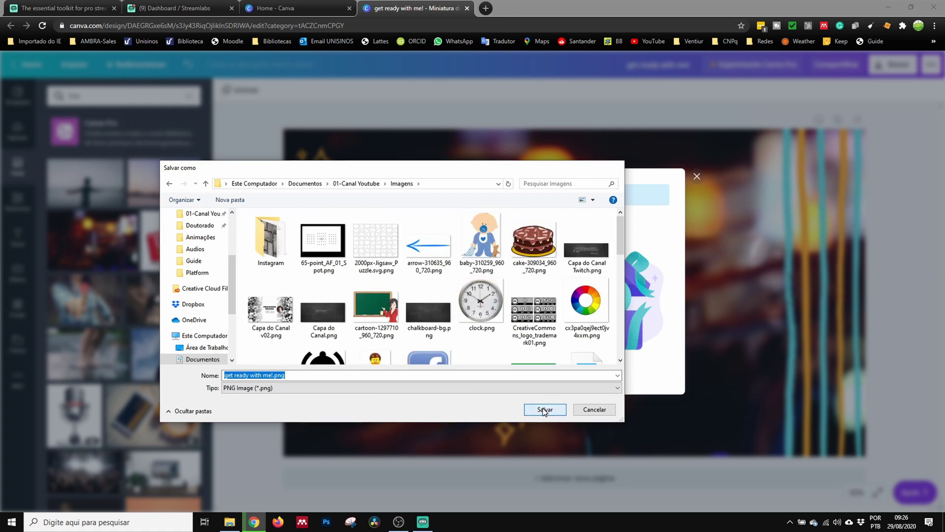
left_click(547, 409)
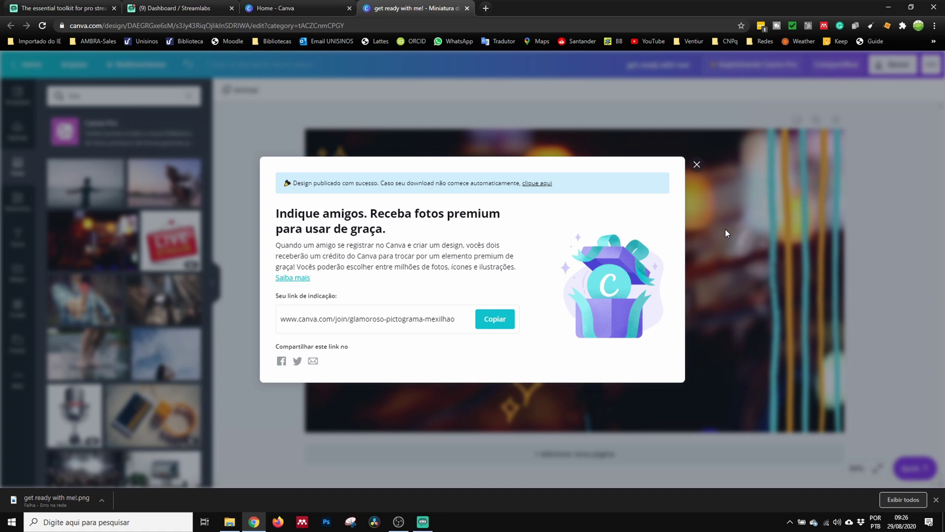
left_click(696, 167)
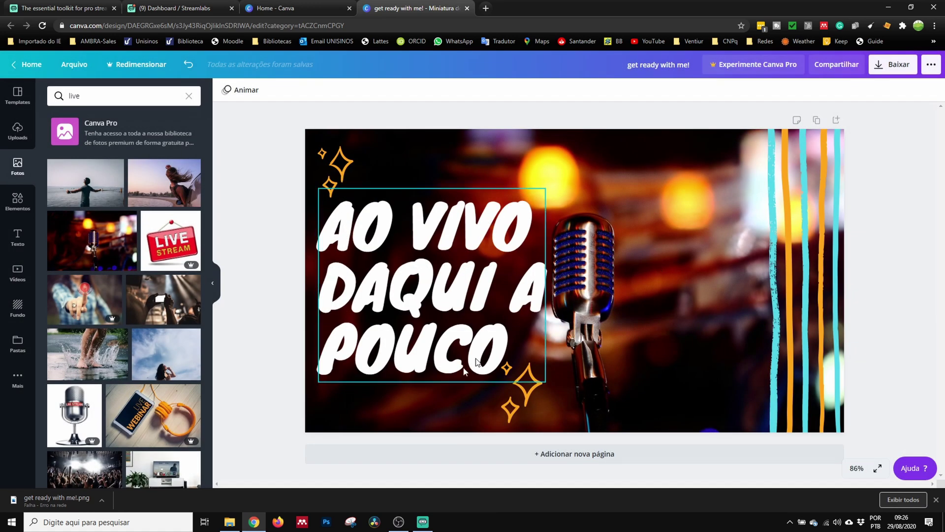
Switch to Streamlabs OBS and set the Fundo source's image file to "get ready with me!.png" from 01-Canal Youtube's Imagens folder.
left_click(424, 523)
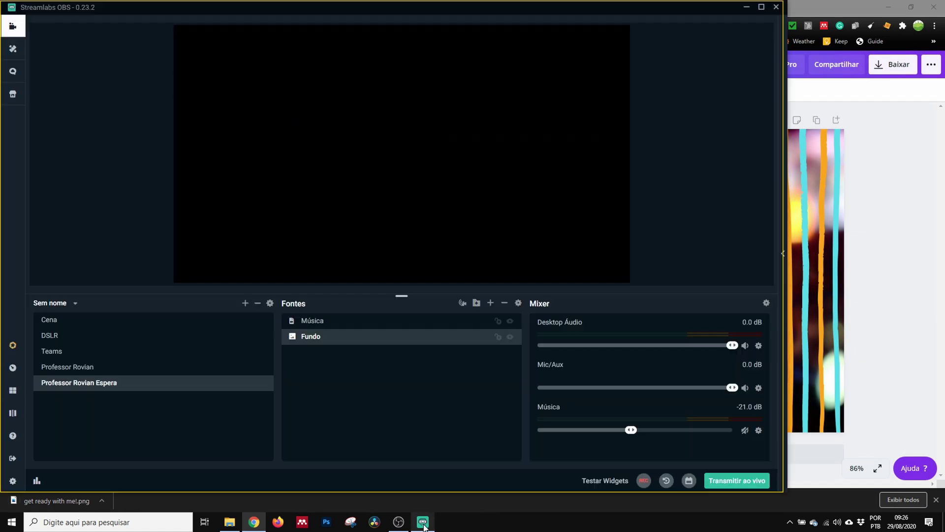
double_click(312, 337)
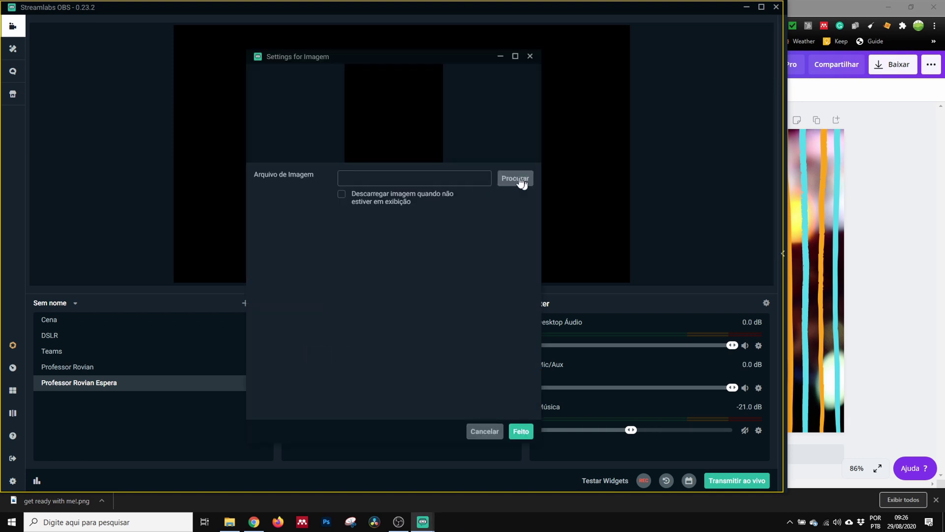
left_click(509, 178)
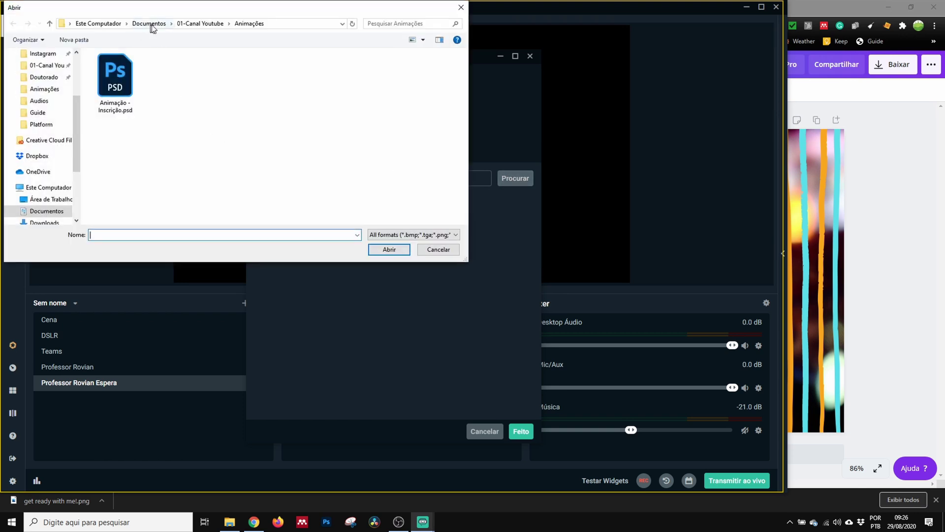
left_click(190, 23)
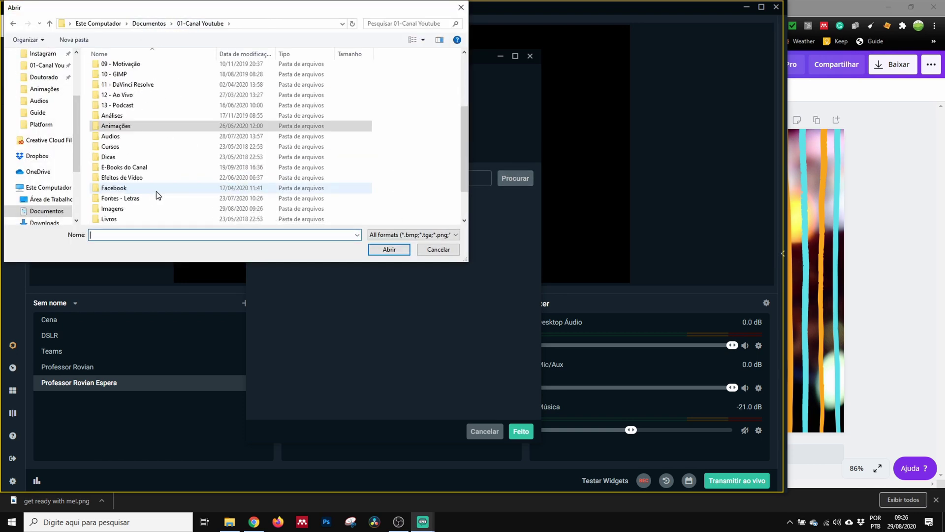
double_click(130, 207)
scroll(391, 146, "down", 2)
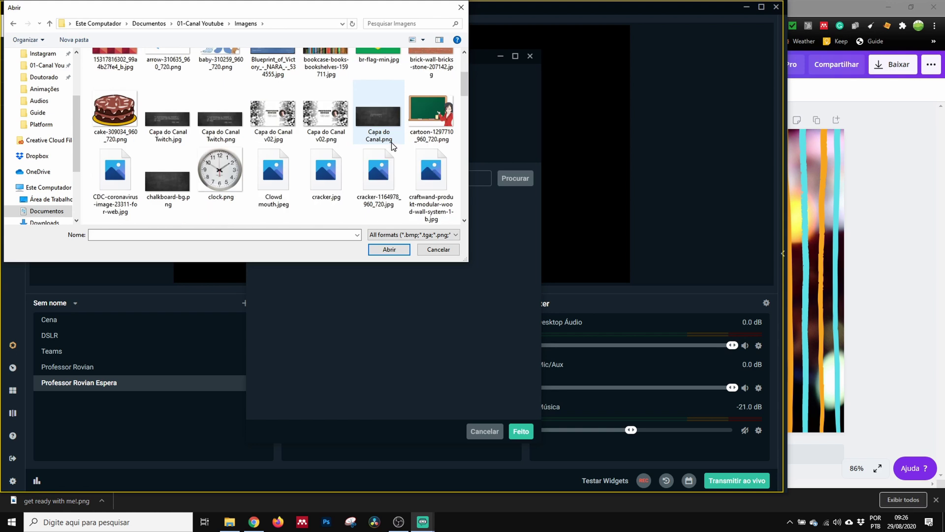
scroll(392, 147, "down", 4)
scroll(397, 145, "down", 1)
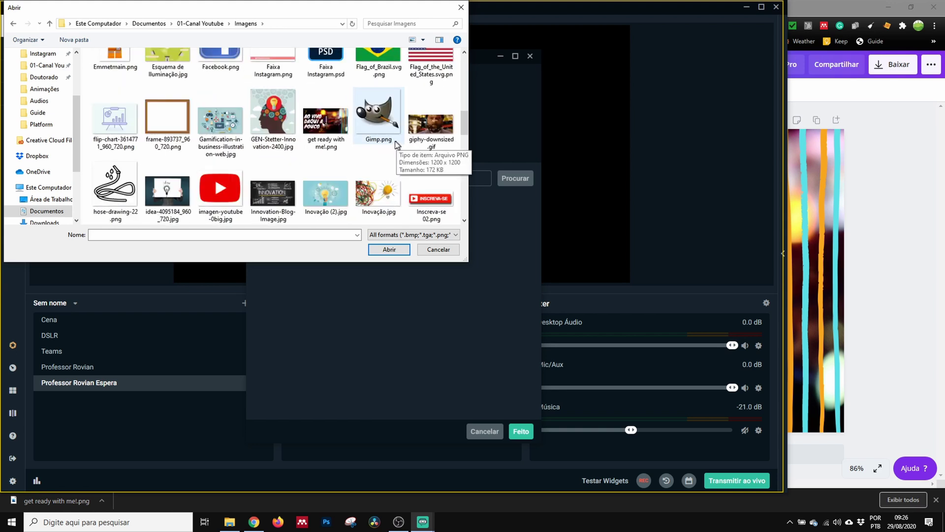
left_click(306, 123)
left_click(388, 249)
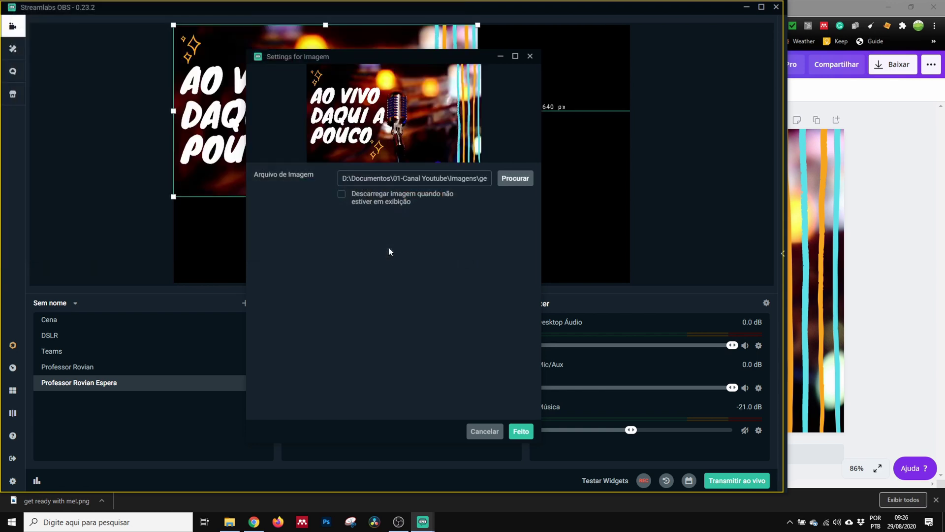
left_click(521, 432)
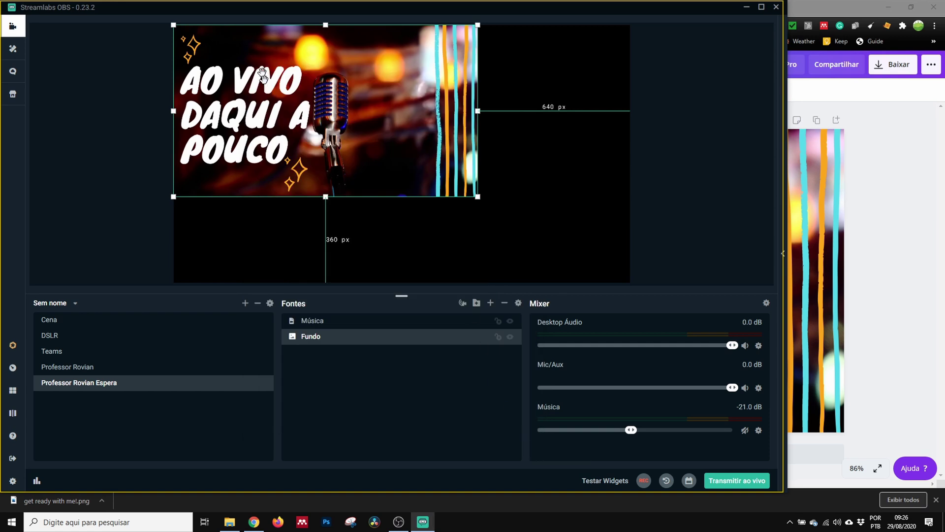
Enlarge the Fundo image until it fills the whole canvas of the waiting scene, and deselect it.
left_click_drag(477, 197, 632, 281)
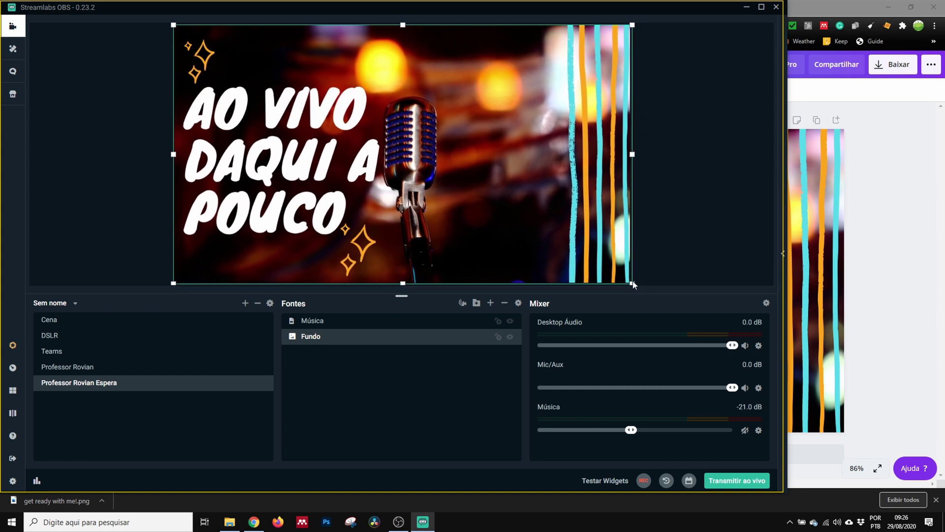
left_click(669, 170)
left_click(600, 176)
mouse_move(335, 206)
left_mouse_down()
mouse_move(342, 220)
mouse_move(337, 206)
left_mouse_up()
left_click_drag(633, 283, 634, 283)
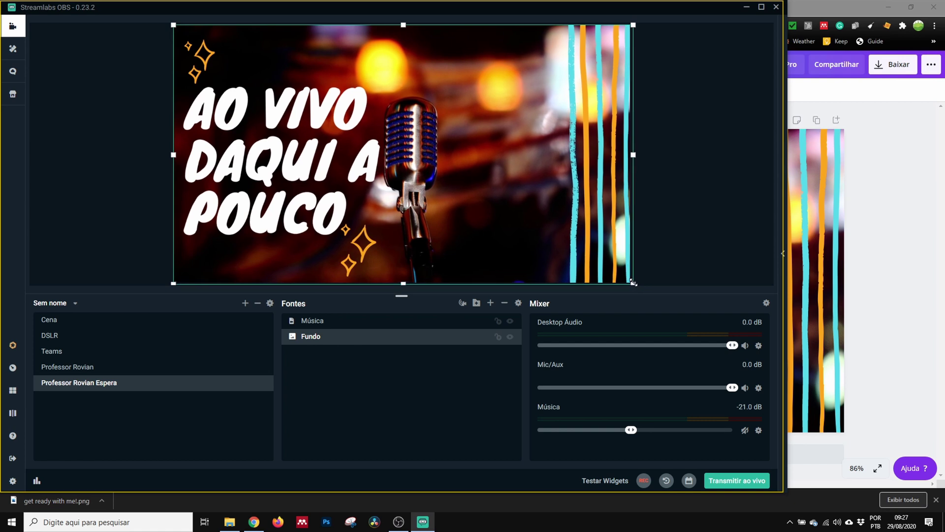
left_click(688, 206)
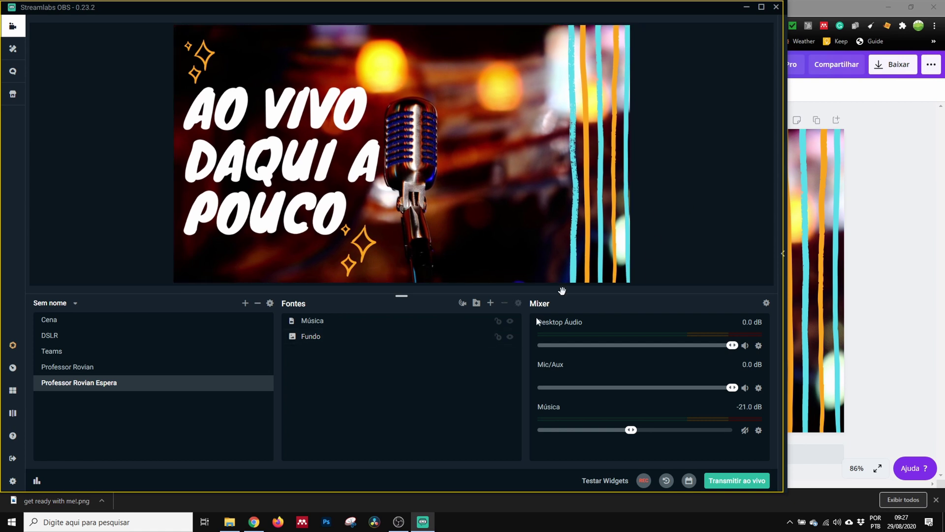
Unmute the Música source in the mixer to check its sound and mute it again.
left_click(745, 430)
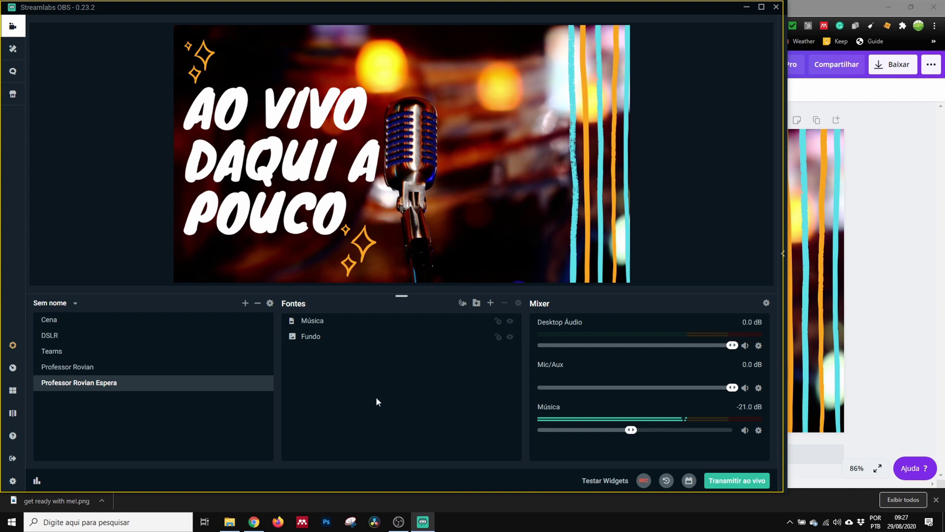
left_click(745, 430)
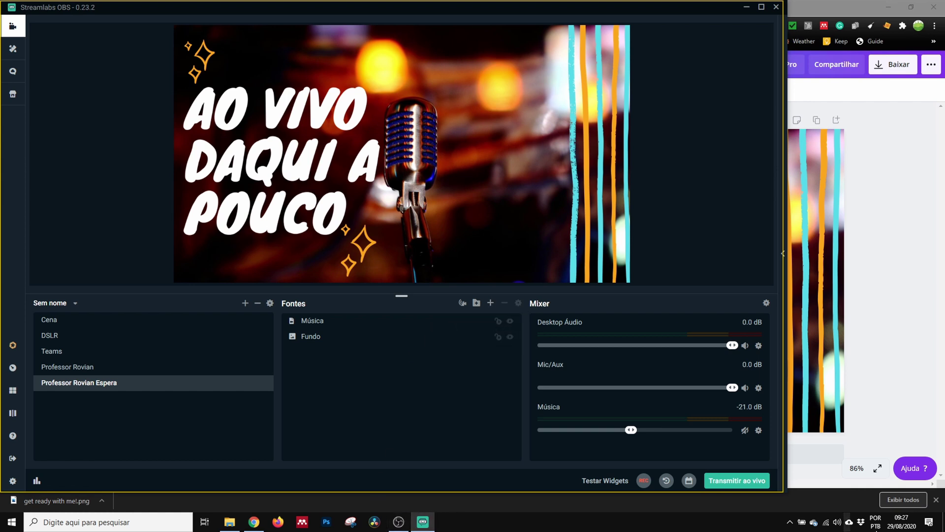
Open Snaz from the desktop and set the countdown's message when done to "Ao vivo!".
left_click(943, 523)
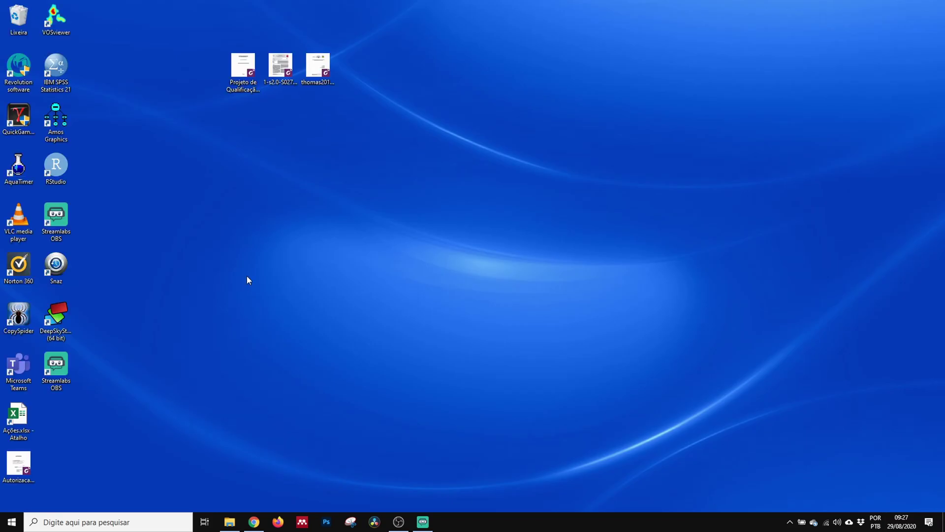
double_click(64, 261)
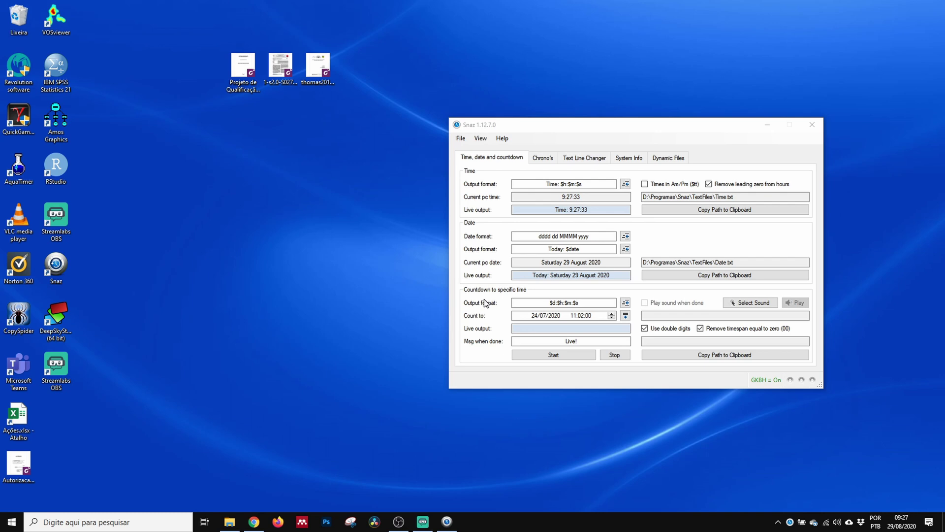
left_click(594, 340)
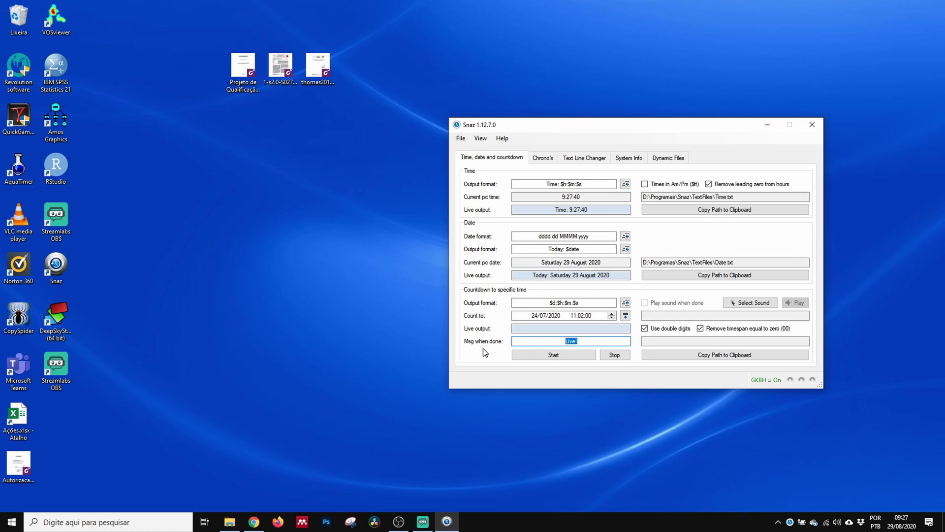
type("eNTRA")
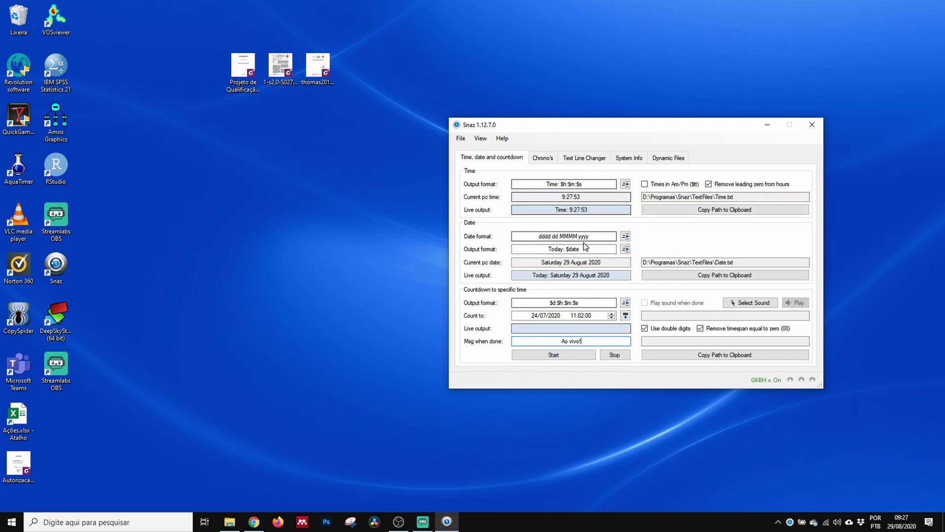
Return to Streamlabs OBS and add a Texto (GDI+) source named "Contador" to the waiting scene.
left_click(702, 209)
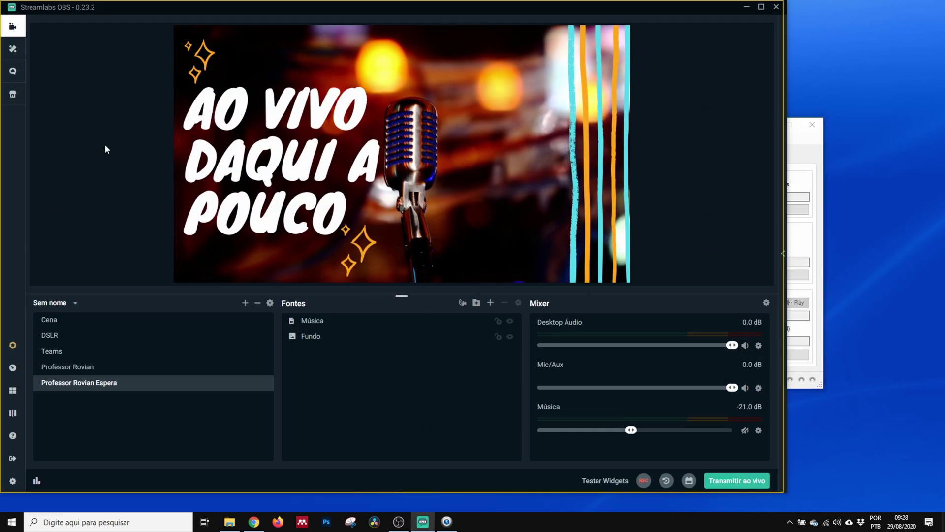
left_click(491, 302)
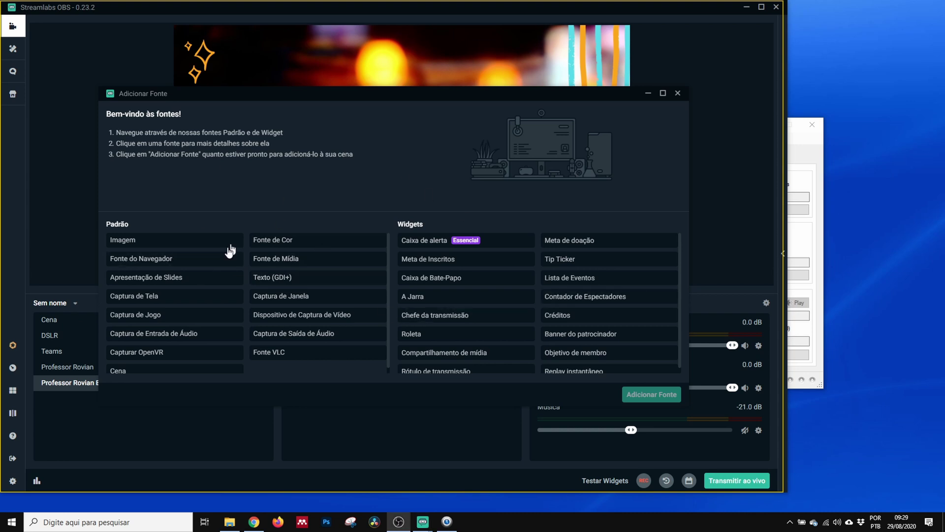
left_click(282, 280)
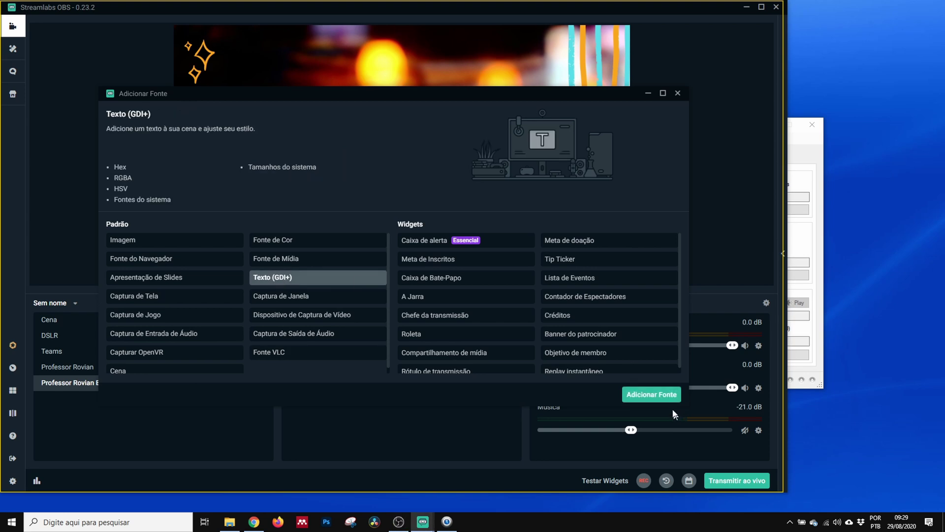
left_click(652, 394)
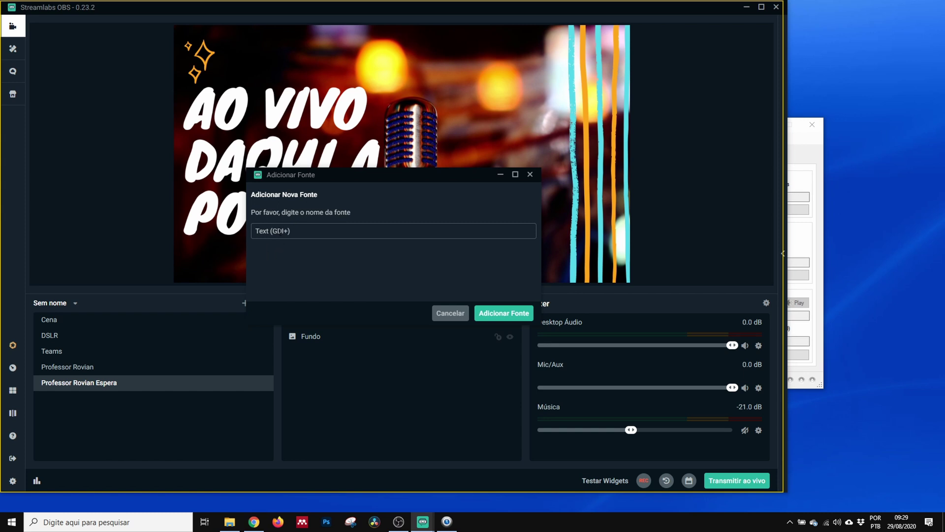
left_click_drag(315, 230, 219, 236)
type("Contador")
left_click(512, 316)
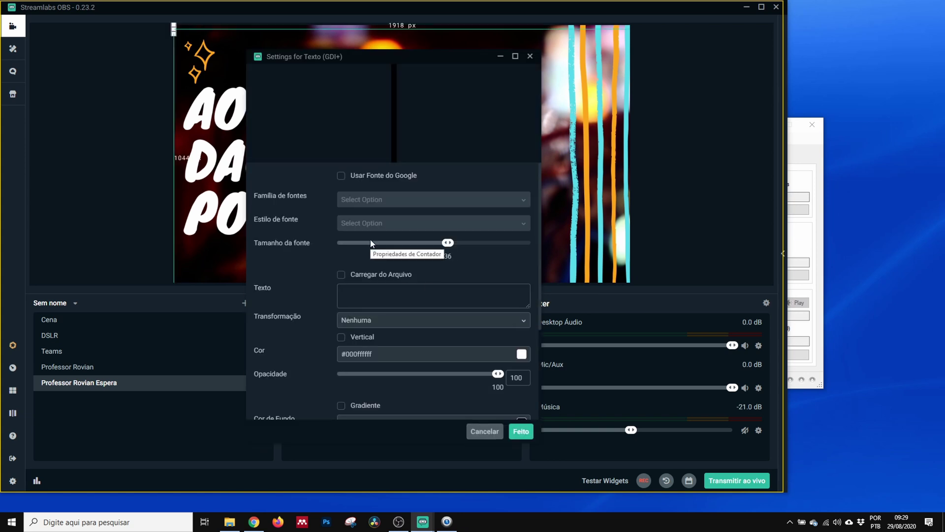
Set the Contador source to load its text from a file.
scroll(300, 277, "down", 4)
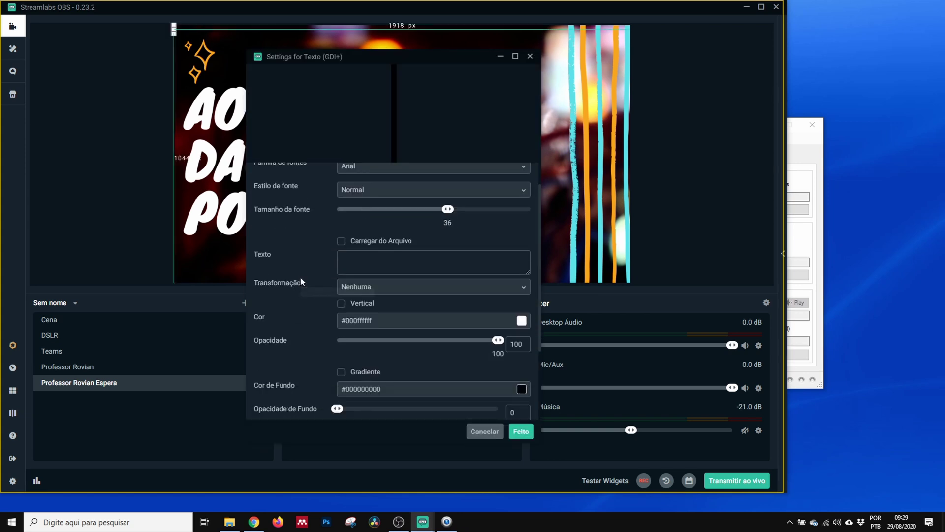
scroll(303, 277, "up", 4)
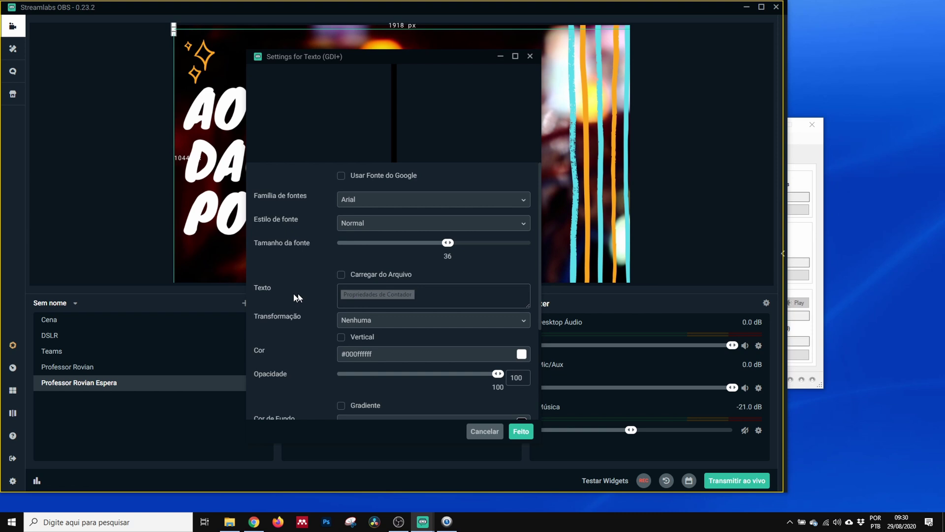
left_click(341, 274)
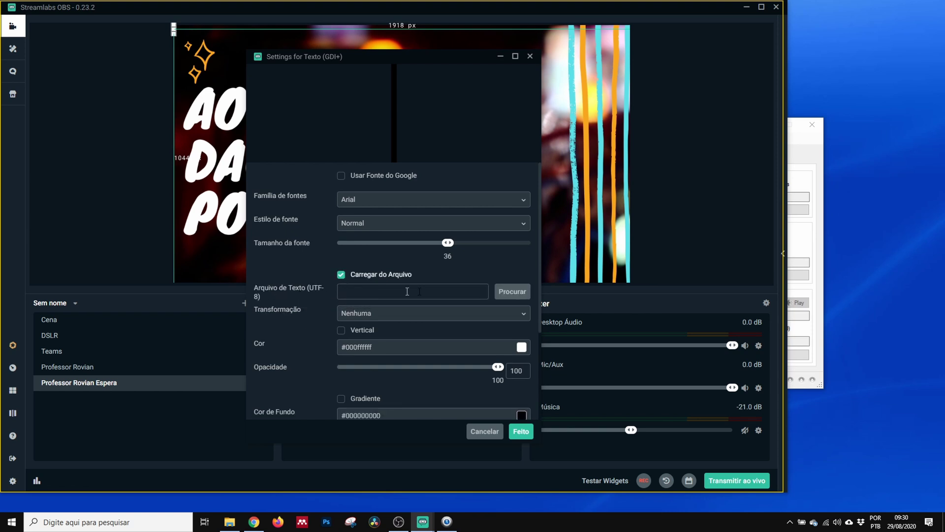
Switch to Snaz, set the countdown target to 30/08/2020 11:00:00 and start the countdown.
left_click(797, 138)
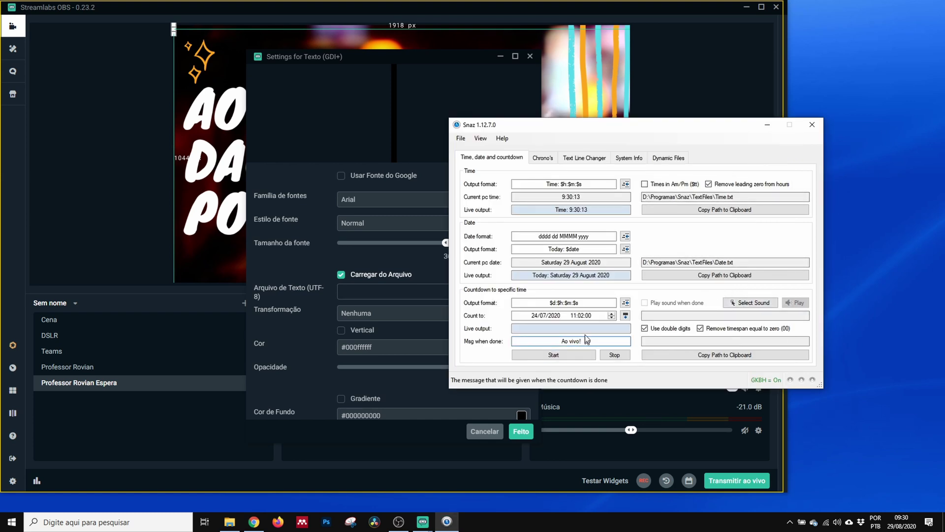
left_click(535, 316)
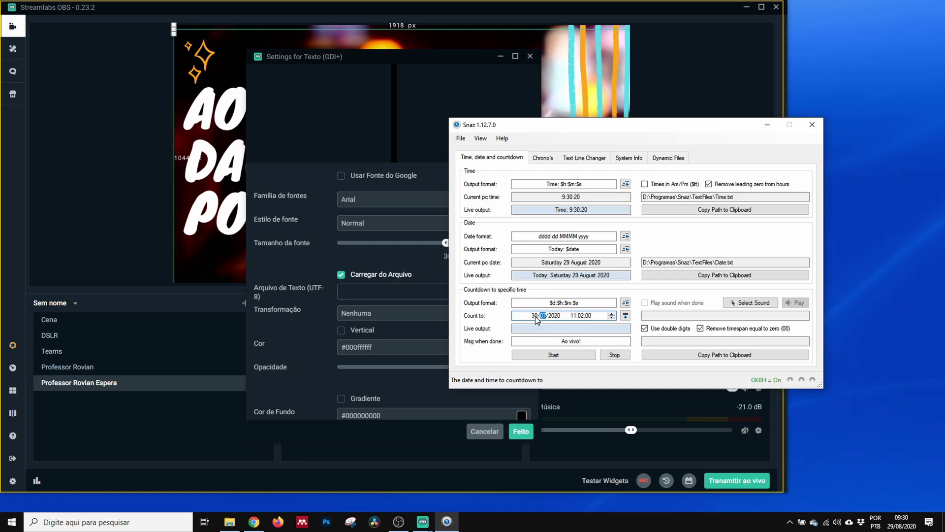
left_click(581, 315)
left_click(581, 354)
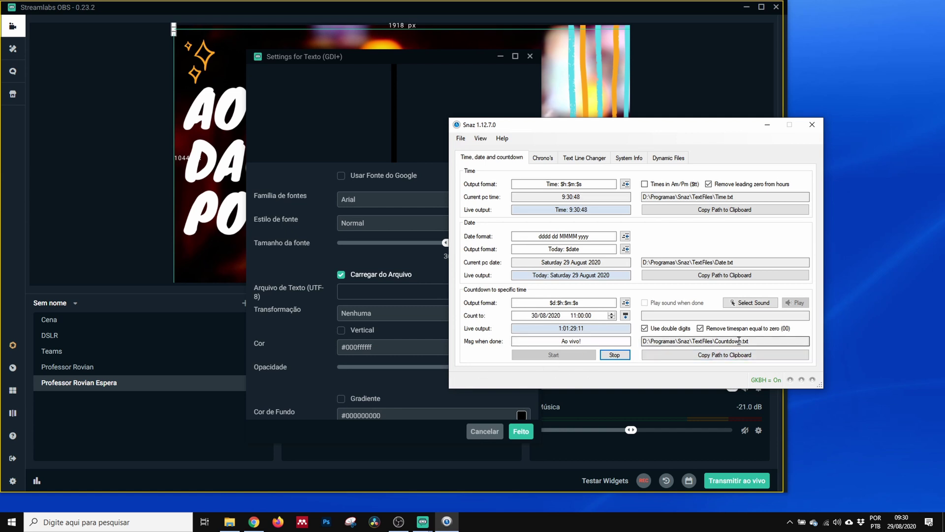
Copy the countdown file path from Snaz and enter D:\Programas\Snaz\TextFiles\Countdown.txt as the Contador source's text file in Streamlabs OBS.
left_click(766, 341)
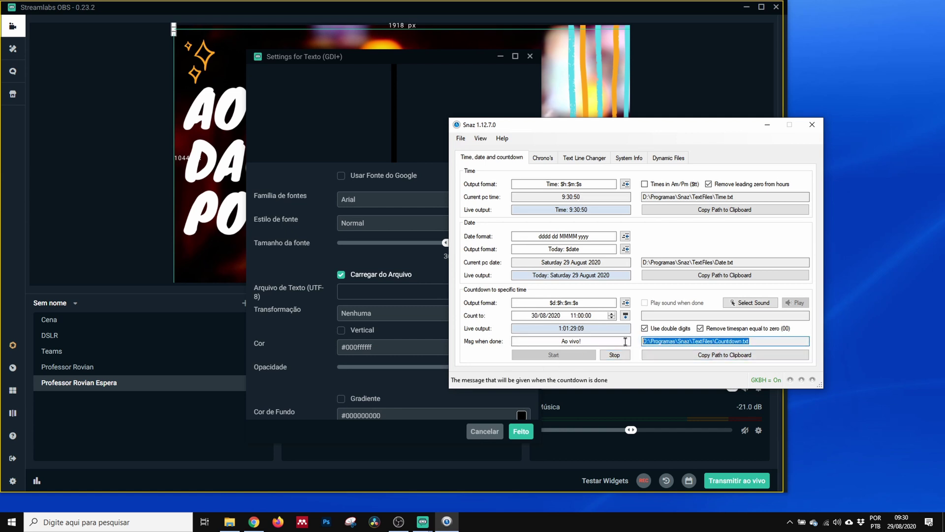
left_click(726, 356)
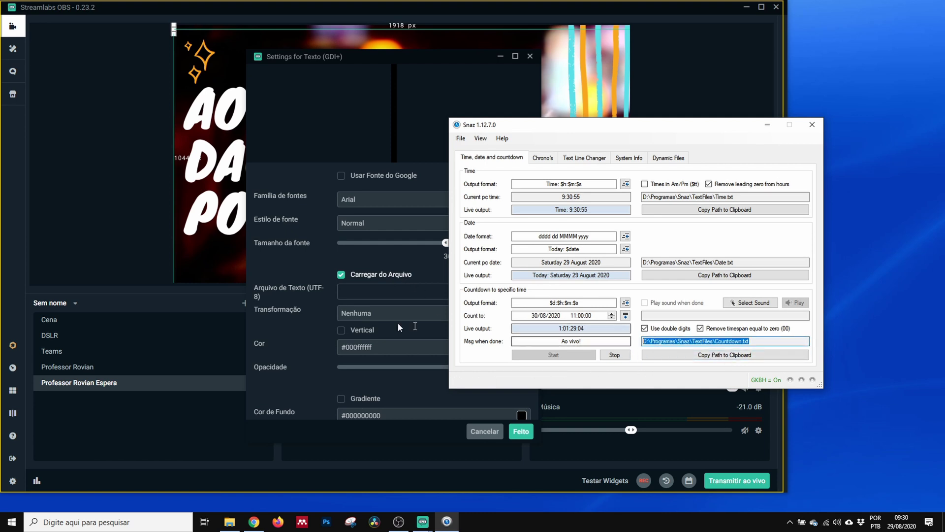
left_click(441, 320)
key("ctrl+v")
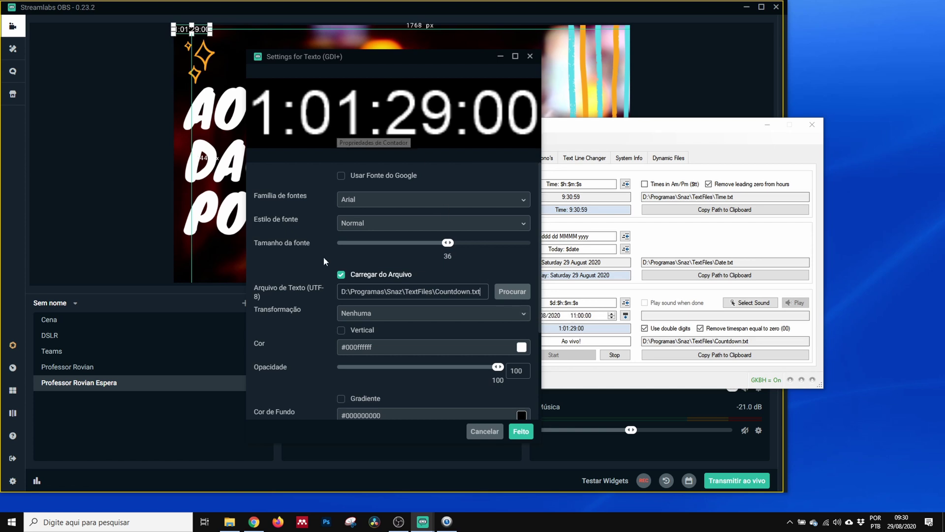
Move the Snaz window clear of the text settings and try Arial Black as the counter's font family.
left_click_drag(653, 124, 746, 132)
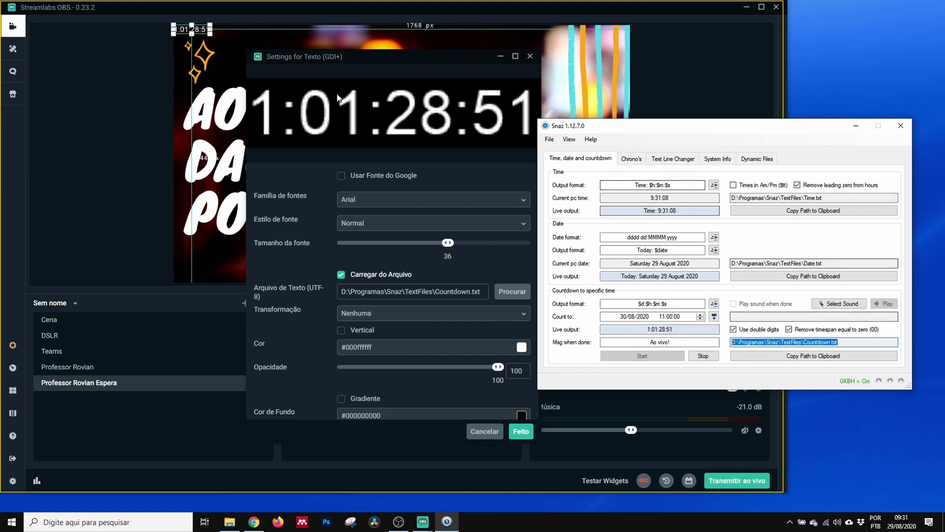
left_click(359, 57)
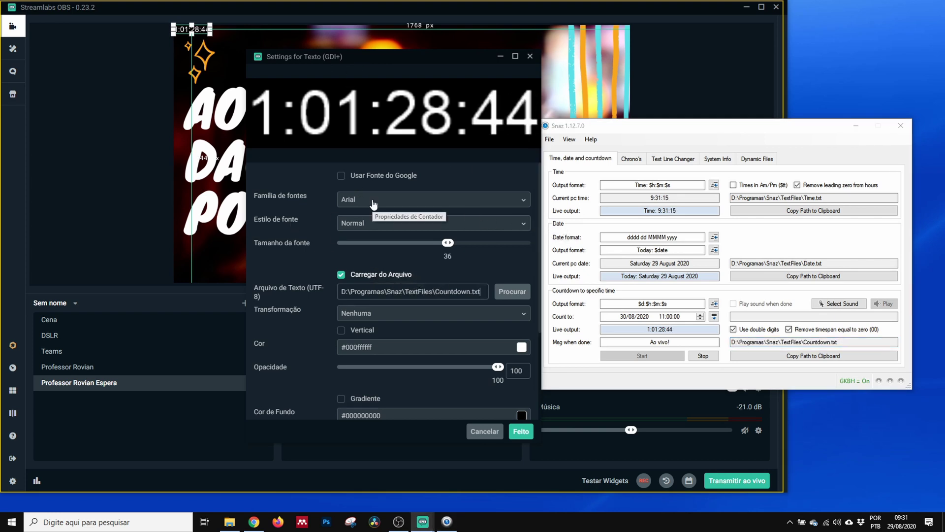
left_click(504, 200)
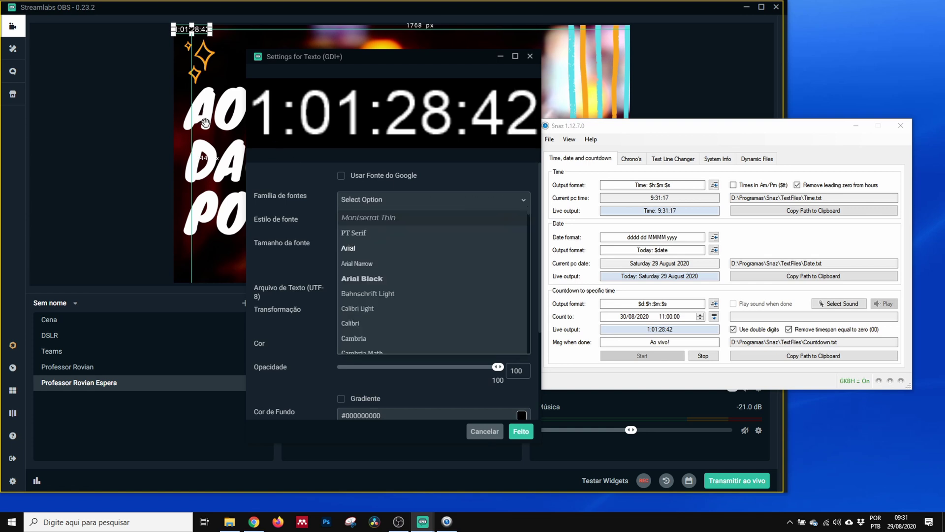
left_click(352, 278)
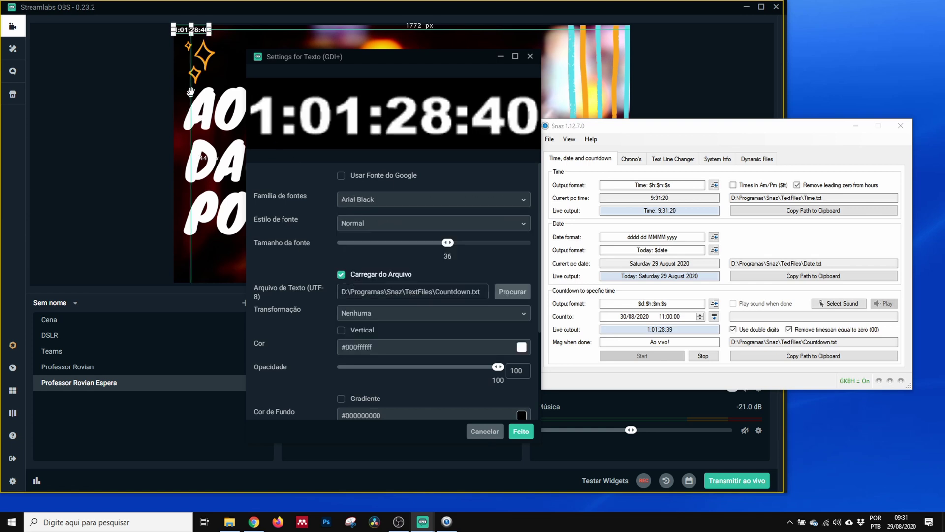
Set the counter's font to Comic Sans MS in the Negrito style and apply the text settings.
left_click(466, 204)
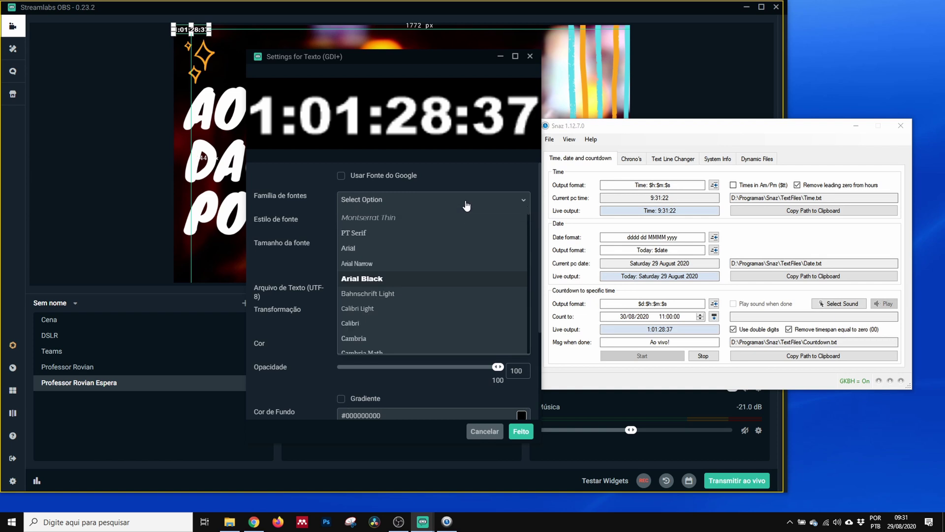
scroll(458, 269, "down", 3)
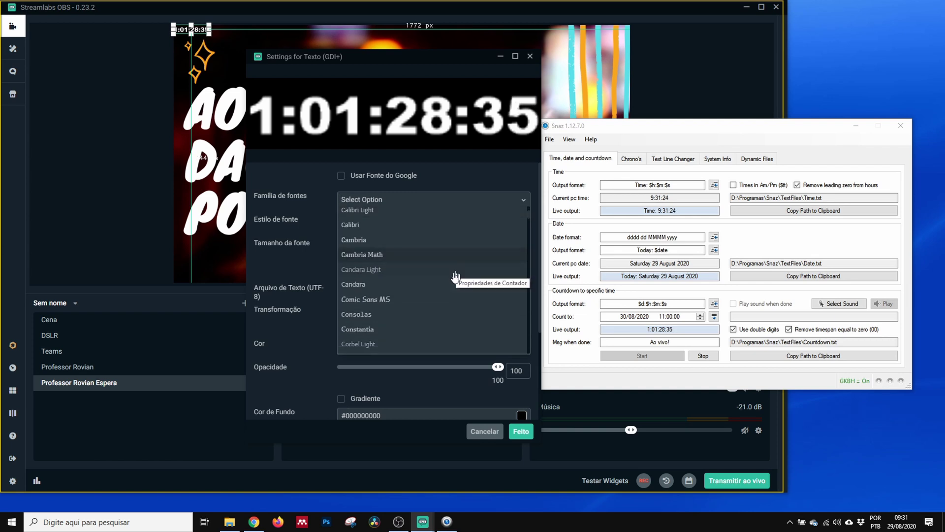
left_click(426, 299)
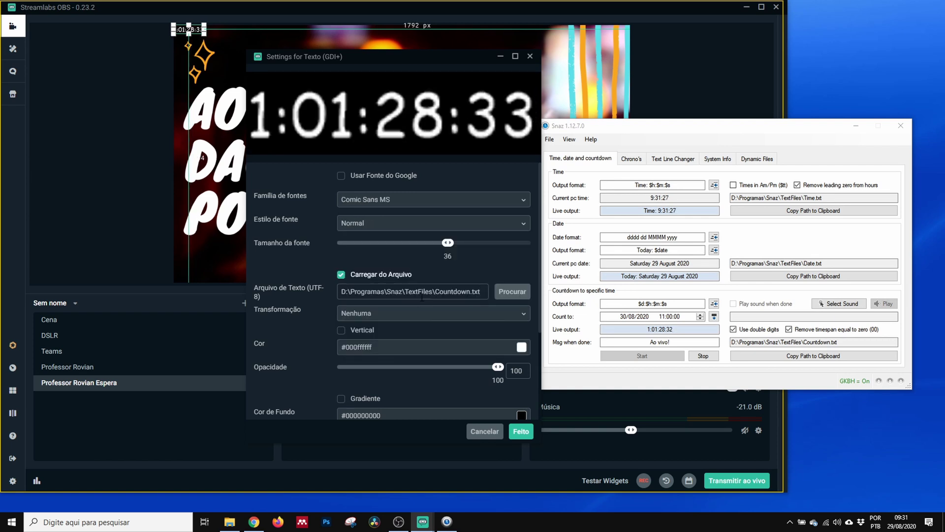
left_click(400, 231)
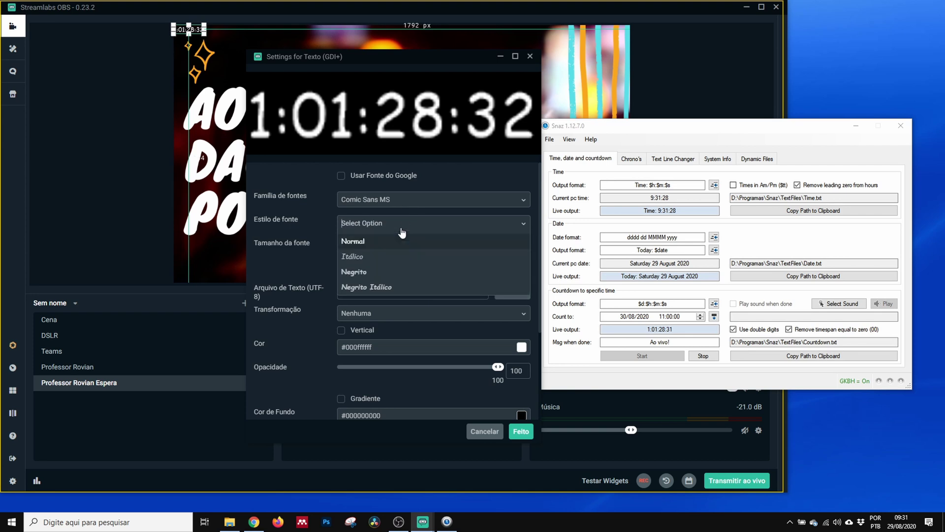
left_click(361, 271)
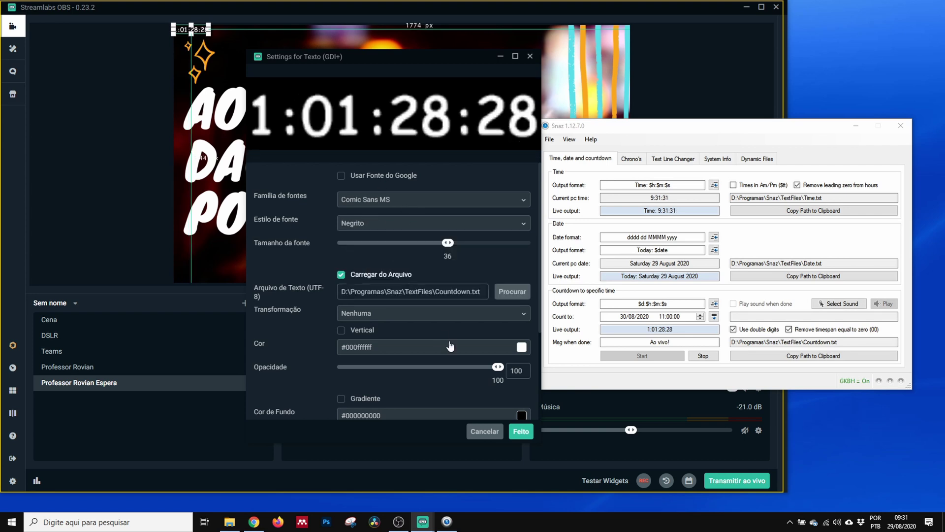
scroll(311, 307, "down", 2)
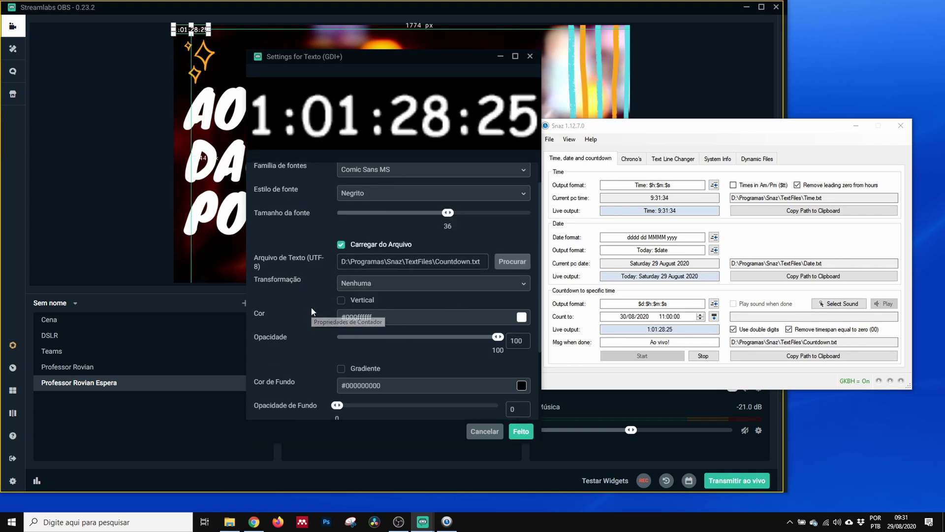
left_click(521, 431)
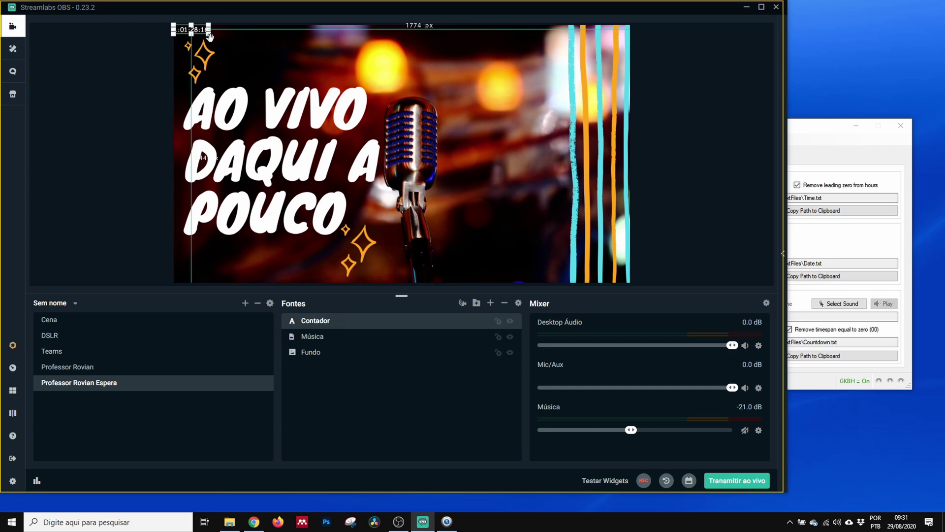
Enlarge the Contador text and place it beneath "POUCO" on the waiting scene's background.
left_click_drag(209, 33, 286, 264)
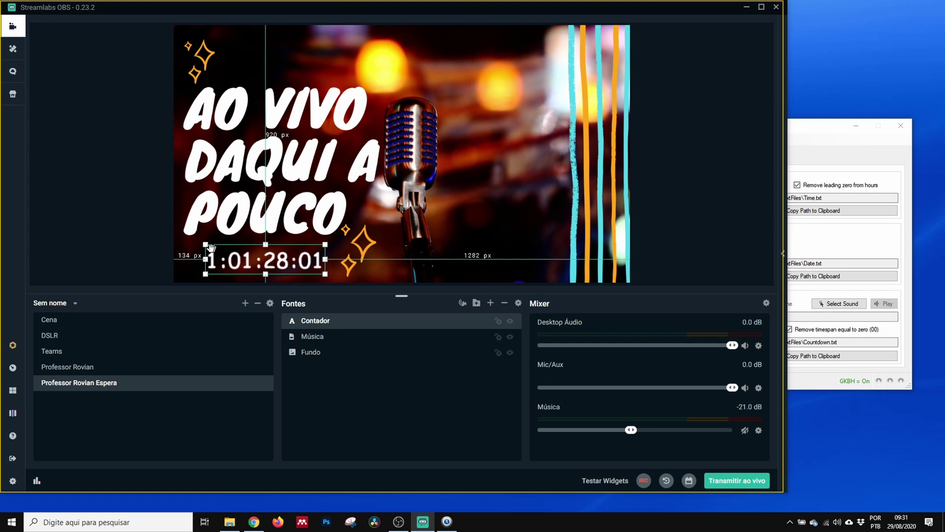
Scale the Contador text up to match the width of "POUCO" and shift it clear of the orange sparkles.
left_click_drag(206, 244, 195, 239)
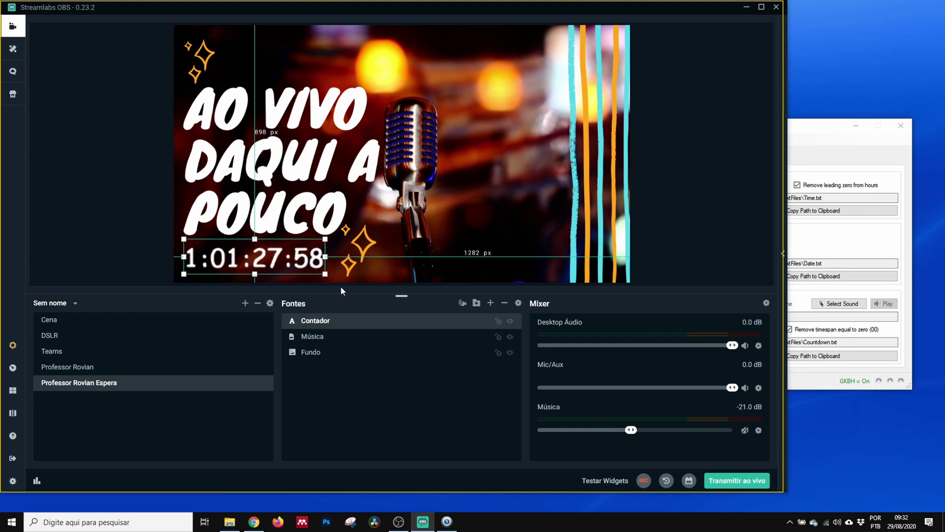
left_click_drag(324, 275, 350, 280)
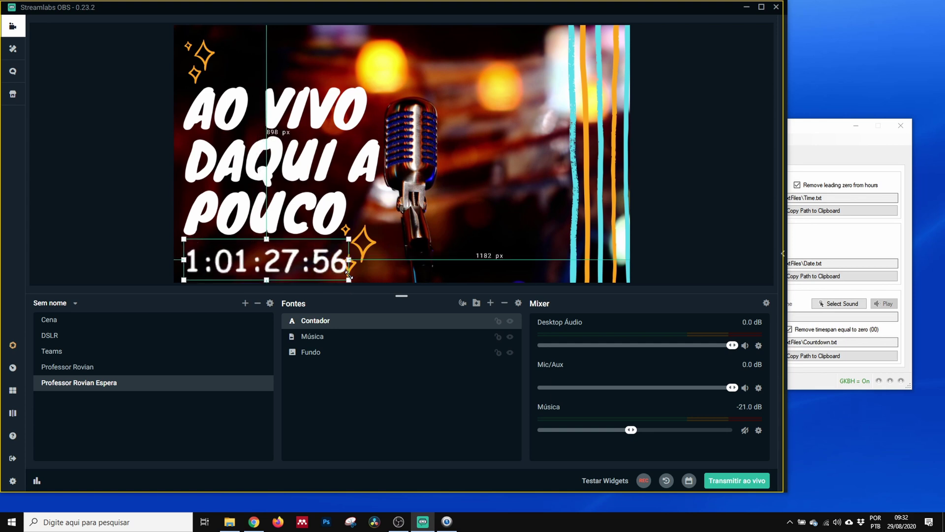
left_click_drag(363, 240, 367, 238)
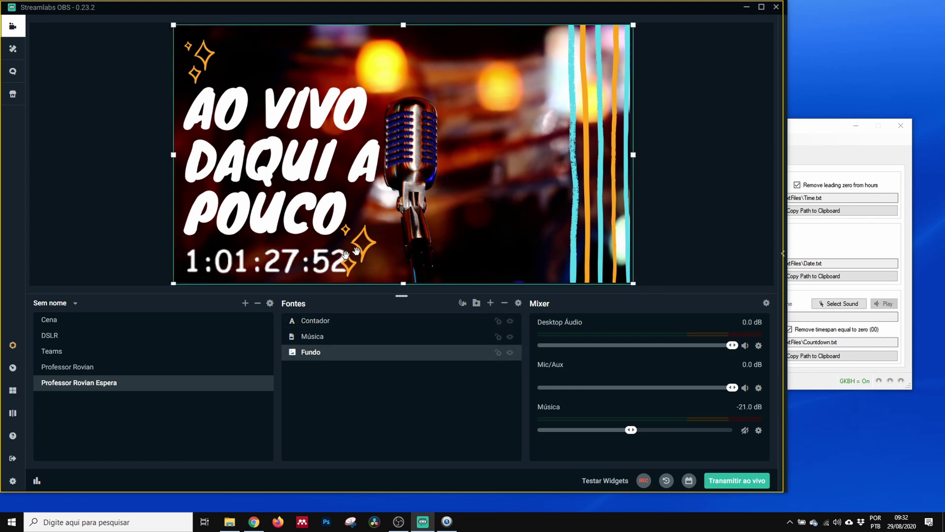
left_click_drag(295, 258, 264, 264)
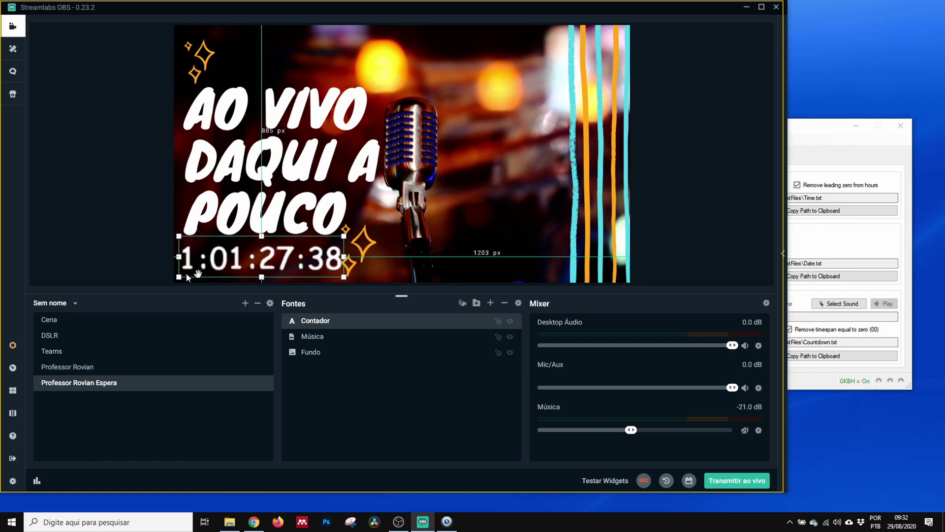
left_click(807, 143)
left_click(743, 355)
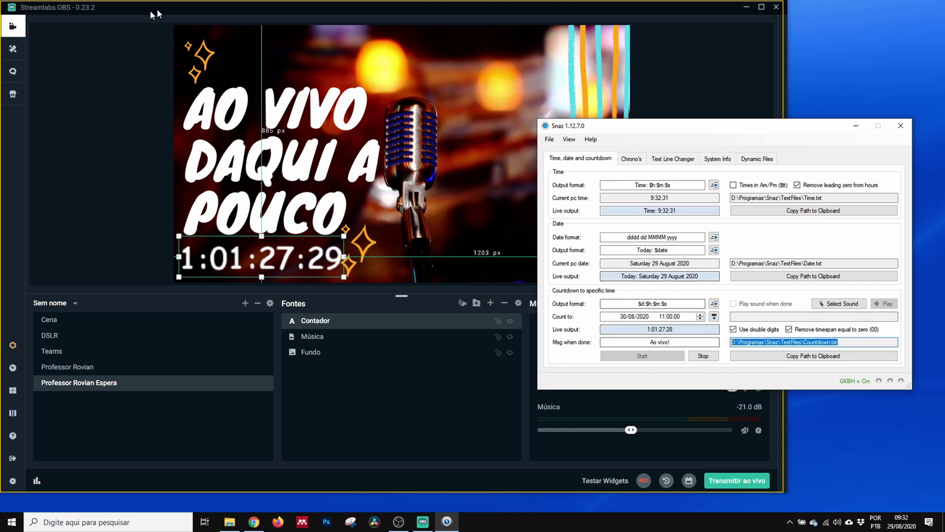
left_click(126, 9)
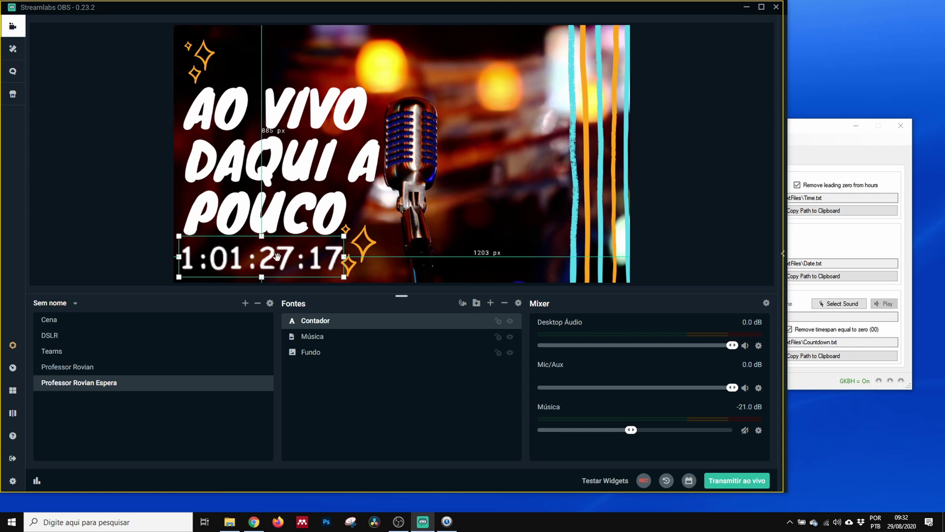
Increase the font size in the Contador source's text settings and apply the change.
double_click(315, 321)
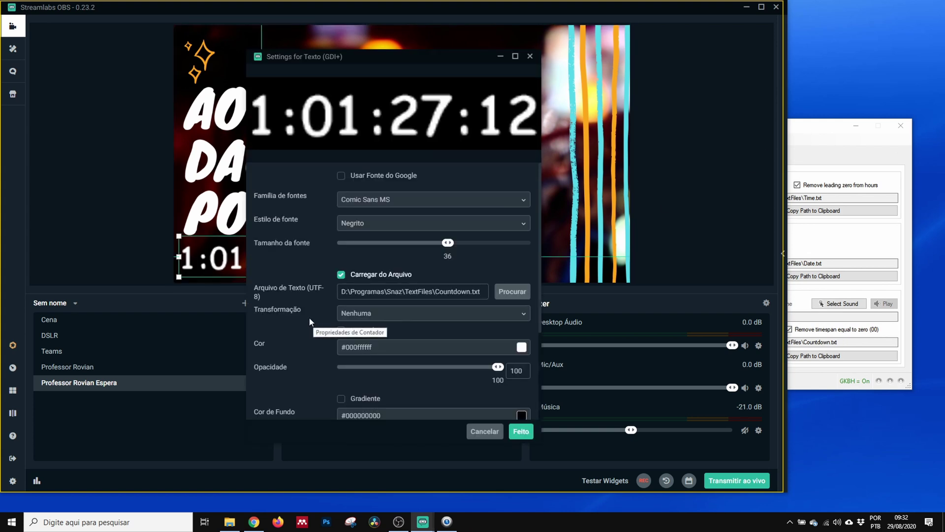
scroll(291, 344, "down", 1)
scroll(292, 343, "up", 1)
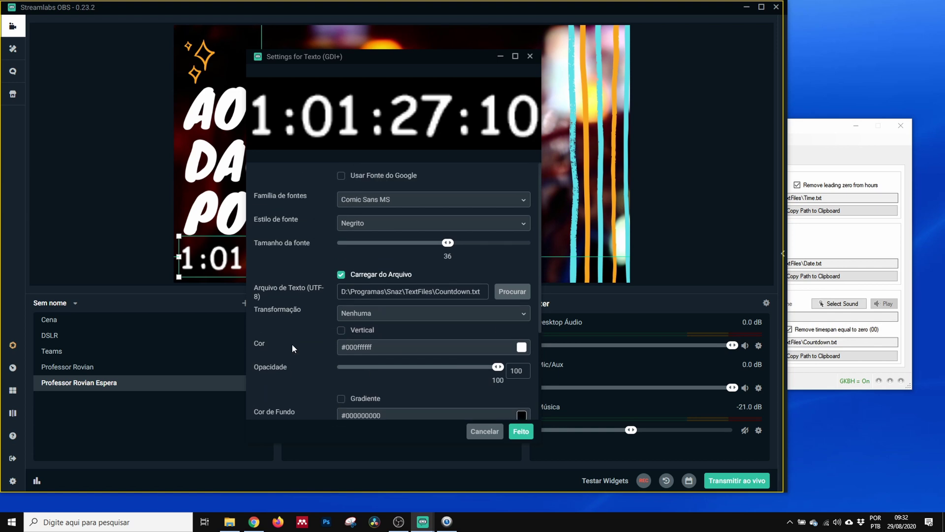
left_click_drag(448, 243, 476, 243)
left_click(521, 432)
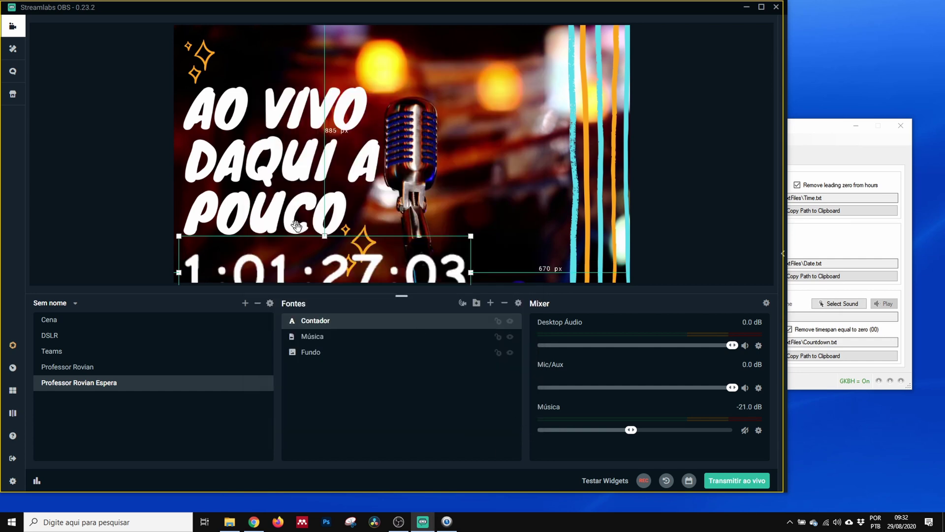
Shrink the oversized Contador text on the canvas and fit it below "POUCO", left of the orange sparkles.
left_click_drag(472, 237, 378, 260)
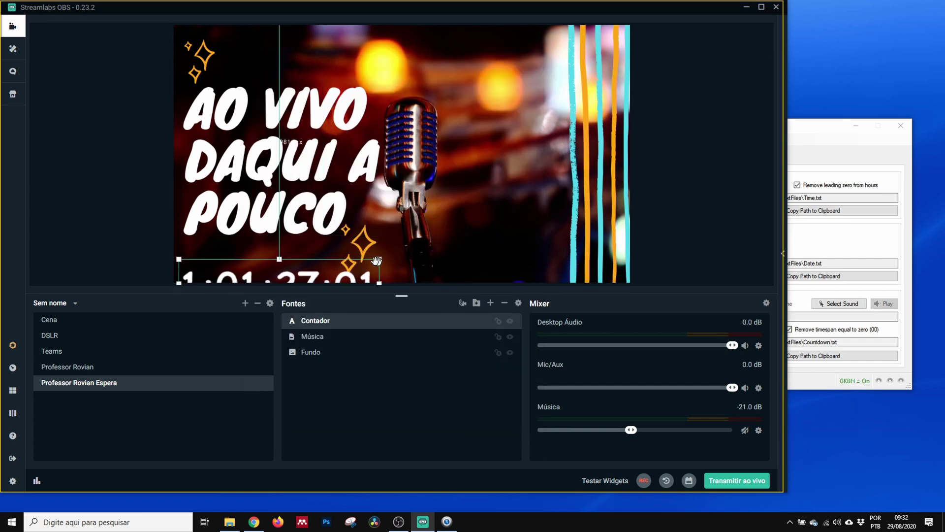
mouse_move(311, 279)
left_mouse_down()
mouse_move(302, 261)
mouse_move(314, 261)
left_mouse_up()
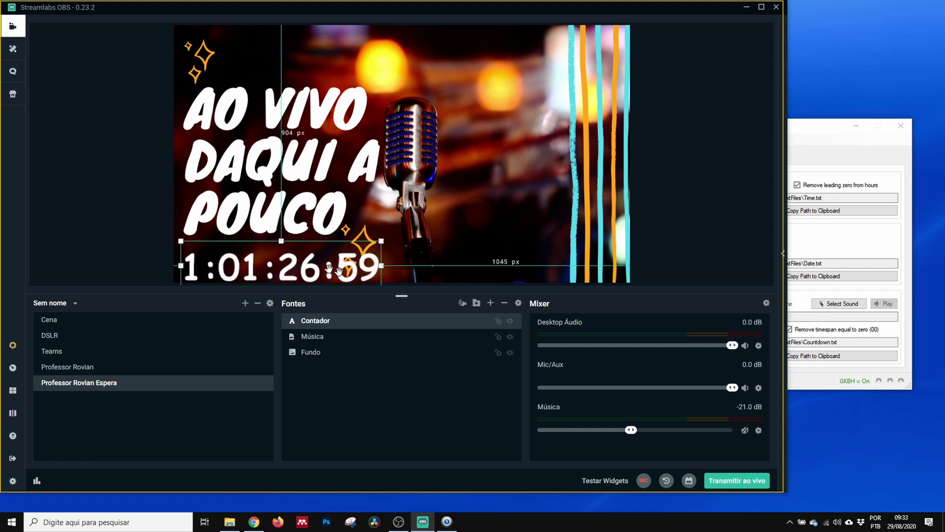
left_click_drag(382, 241, 305, 266)
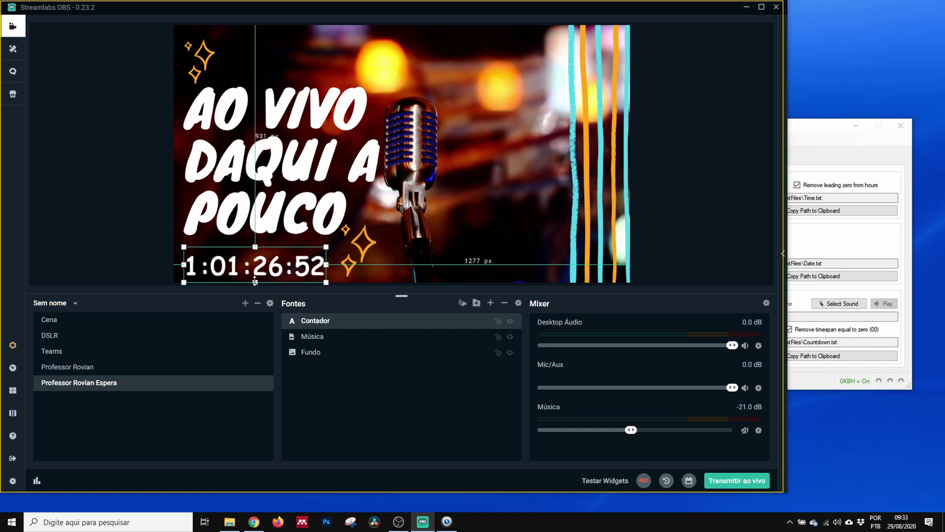
Set the Contador source's font size to 72 and move its text settings window clear of the countdown preview.
double_click(315, 323)
left_click_drag(475, 242, 486, 245)
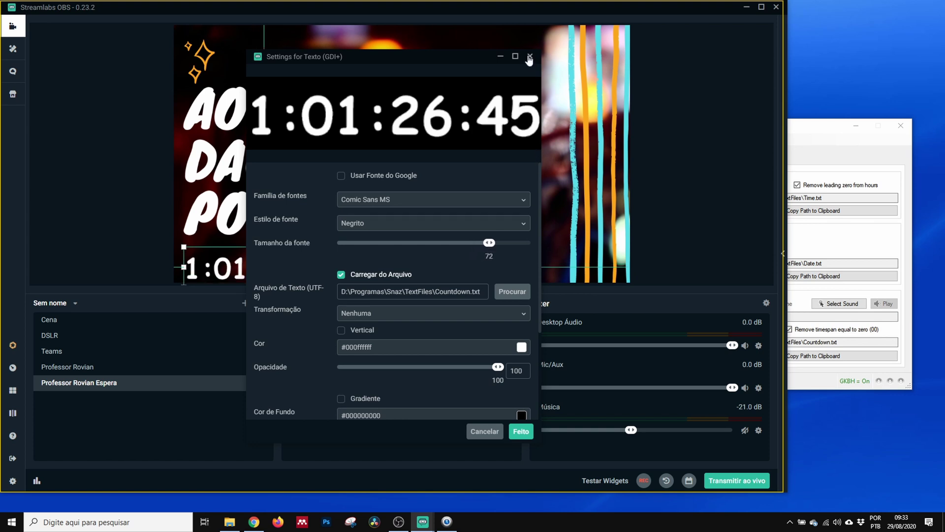
left_click_drag(418, 59, 665, 55)
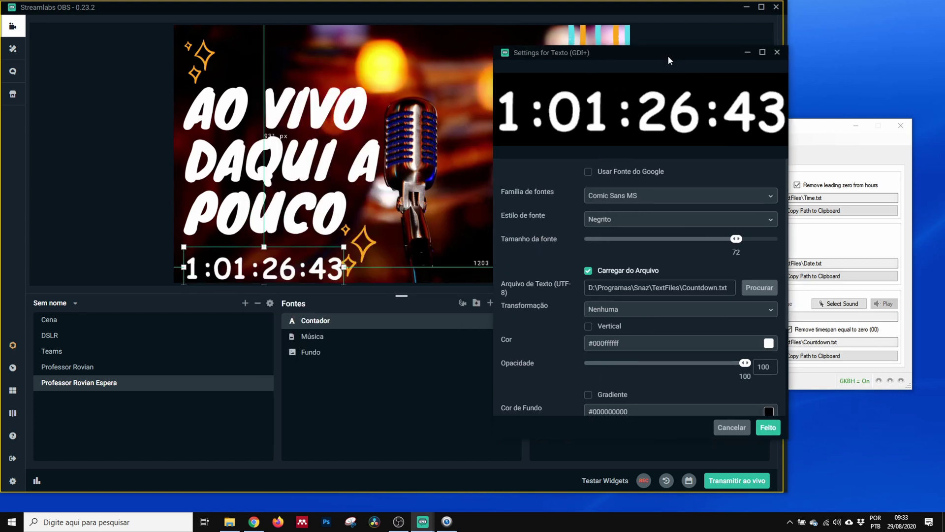
Switch to Snaz and set the countdown's target date to 29/08/2020.
left_click(833, 126)
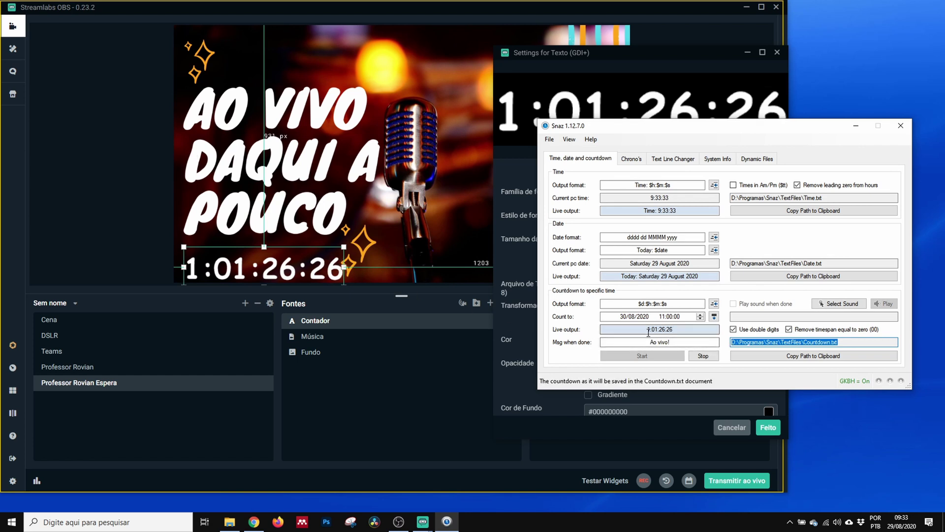
left_click(623, 316)
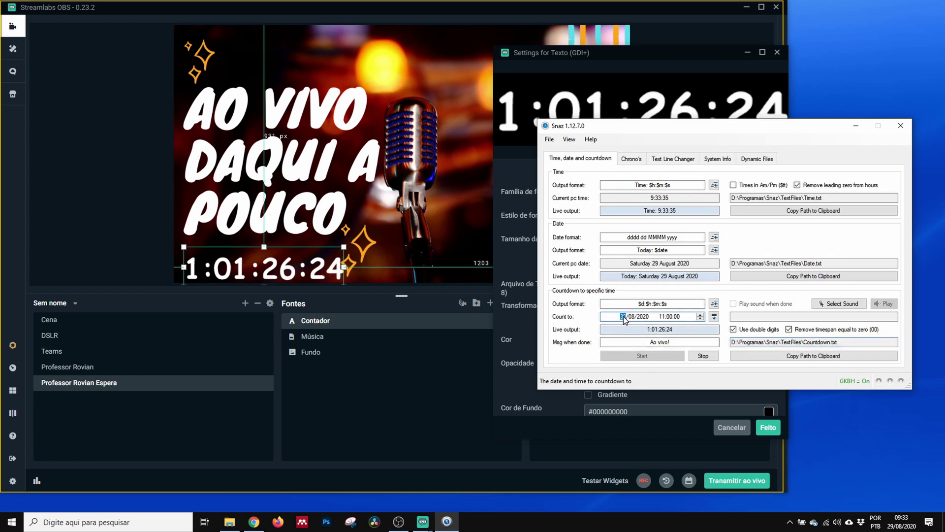
key("Down")
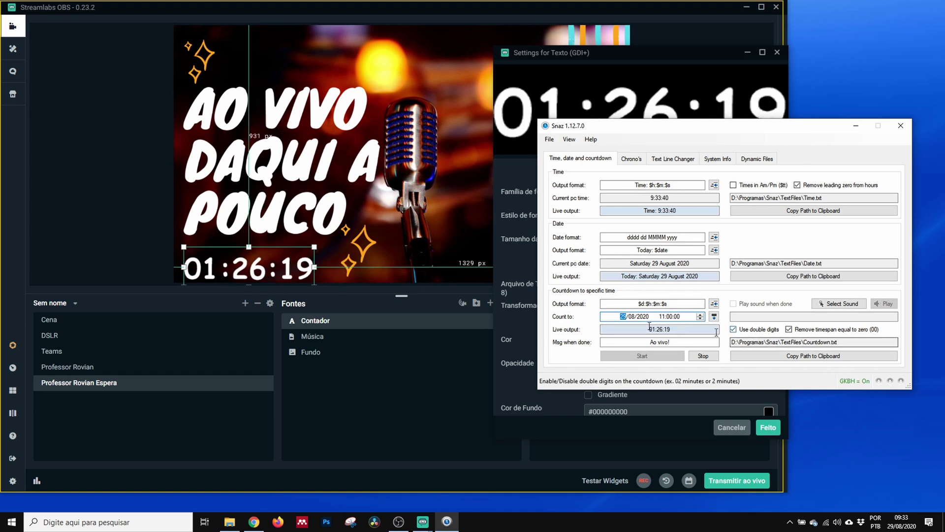
Return to Streamlabs OBS and move the Contador text slightly up so it fits inside the canvas.
left_click(180, 286)
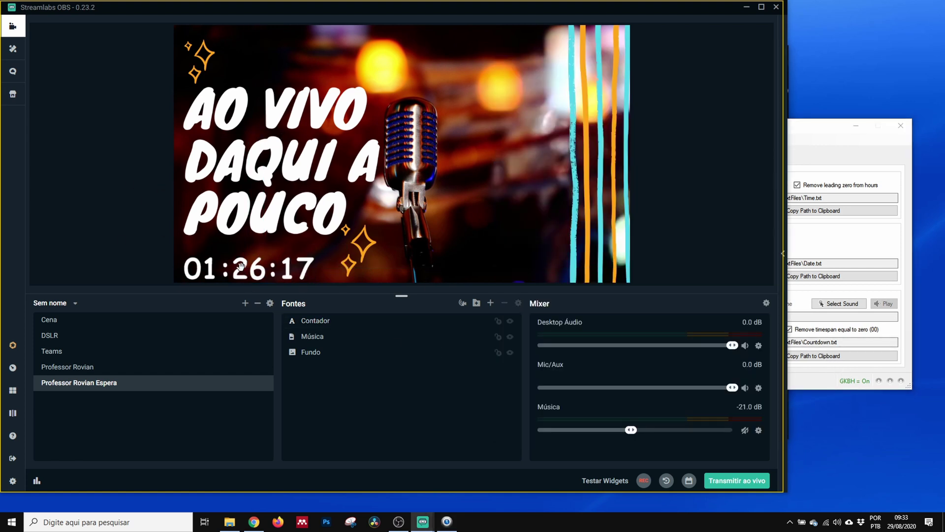
left_click(311, 268)
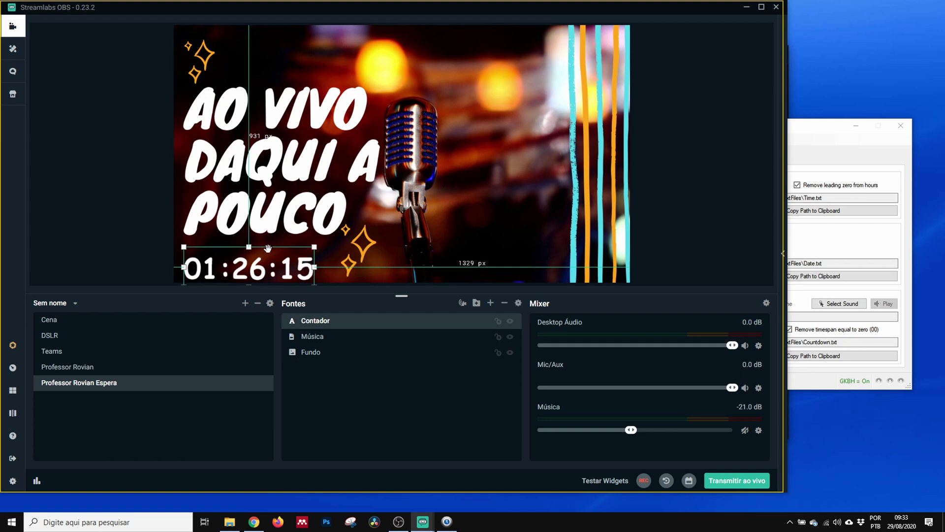
left_click_drag(260, 267, 259, 263)
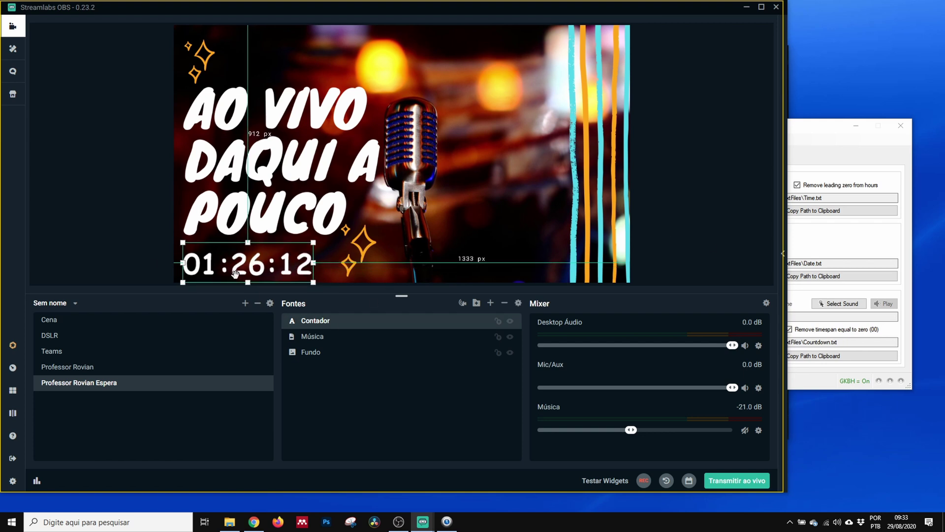
double_click(308, 321)
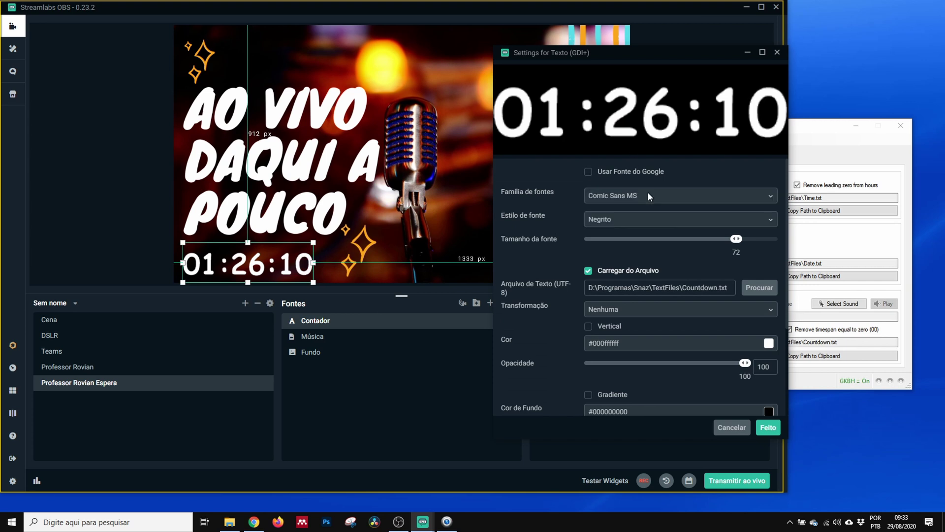
mouse_move(738, 243)
left_mouse_down()
mouse_move(750, 240)
mouse_move(737, 241)
left_mouse_up()
left_click(777, 52)
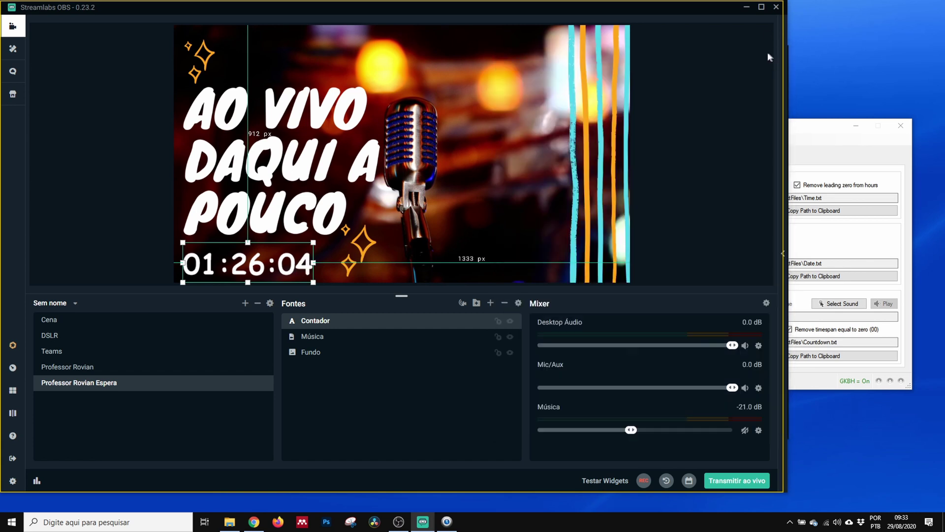
Centre the Contador text beneath "POUCO", about 79 px from the canvas's left edge.
left_click_drag(295, 269, 316, 260)
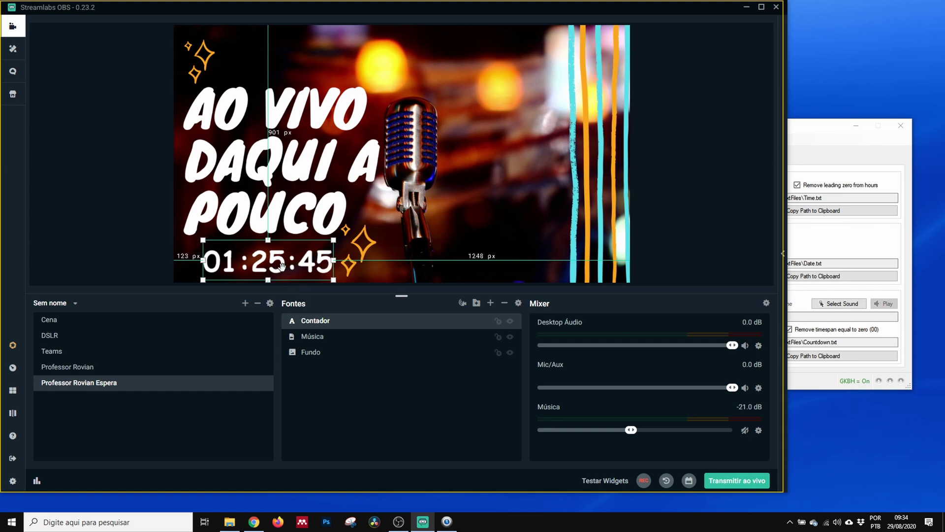
mouse_move(286, 265)
left_mouse_down()
mouse_move(560, 227)
mouse_move(517, 229)
mouse_move(463, 58)
mouse_move(499, 47)
mouse_move(262, 278)
mouse_move(275, 265)
left_mouse_up()
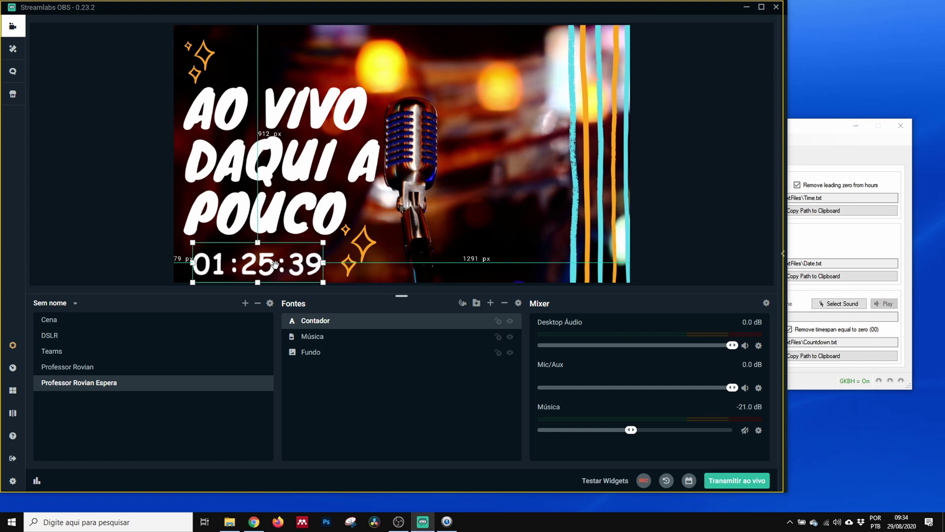
Switch to Snaz and set the countdown's target time to 09:36:00 on 29/08/2020.
left_click(838, 226)
left_click(646, 320)
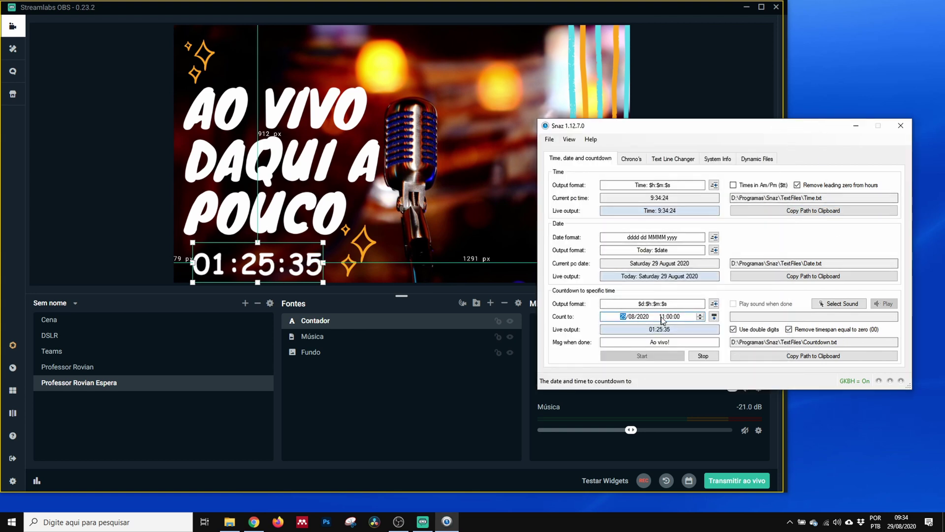
left_click(663, 317)
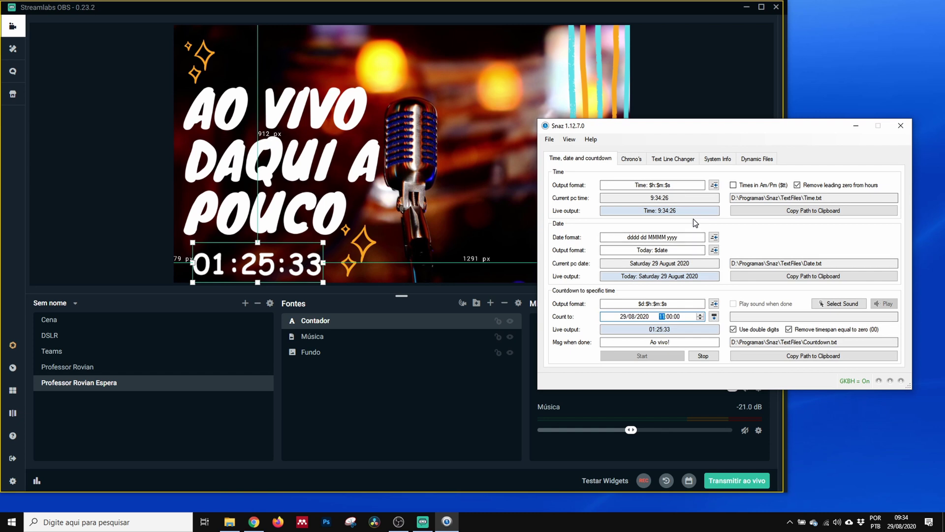
type("09:36")
key("Right")
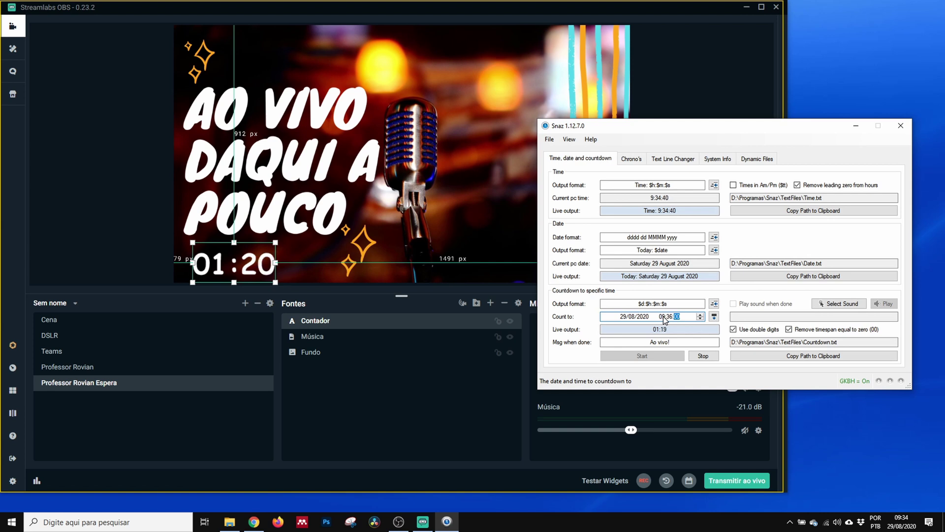
Return to Streamlabs OBS and re-centre the shortened Contador text under "POUCO", about 156 px from the canvas's left edge.
left_click(156, 216)
left_click_drag(248, 270, 268, 269)
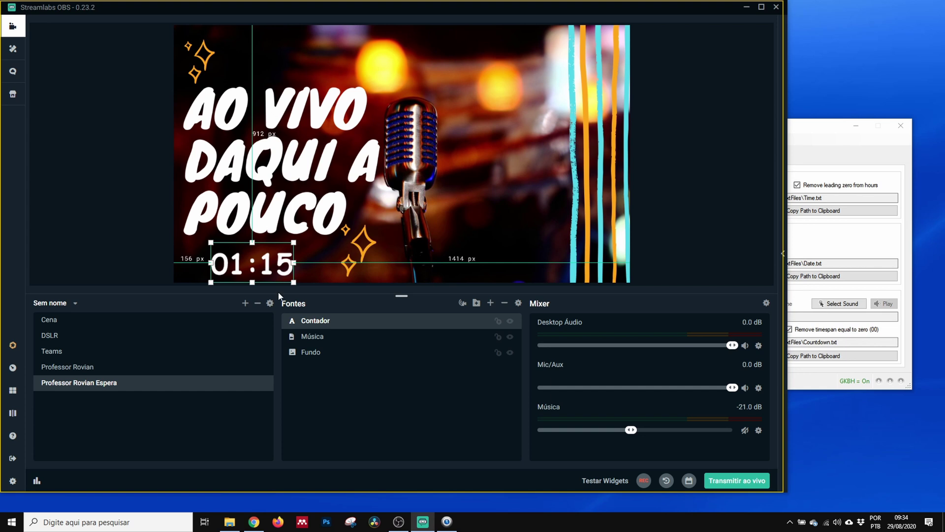
Set the Snaz countdown's target time to 09:35:00 and return to Streamlabs OBS to watch the countdown finish.
left_click(447, 521)
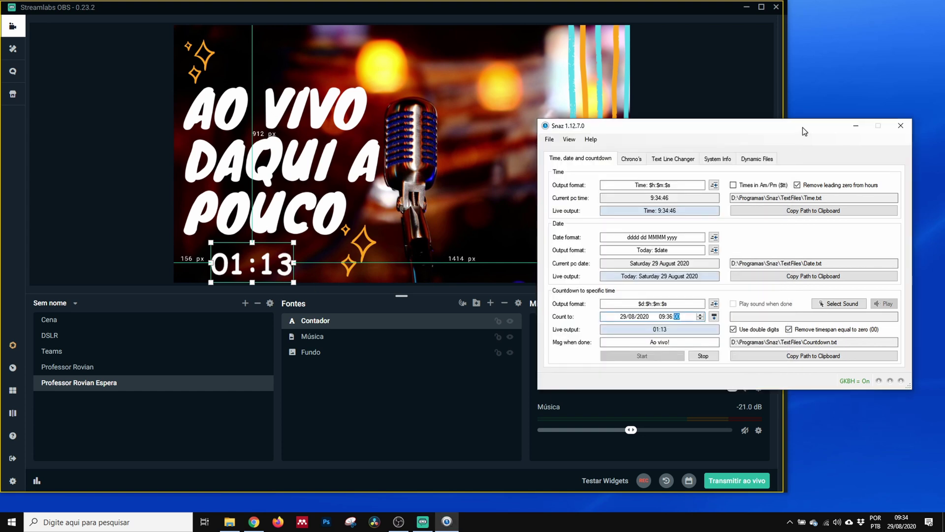
left_click(670, 316)
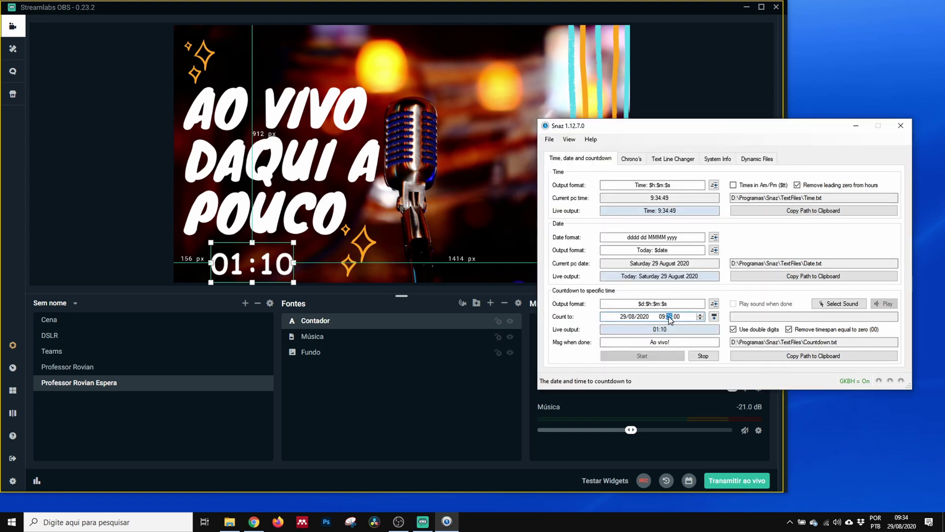
left_click(705, 358)
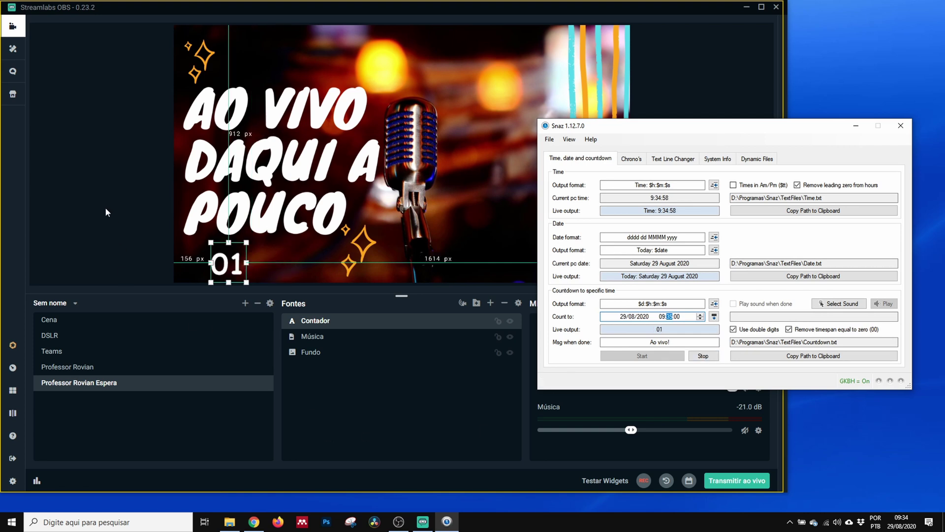
left_click(109, 209)
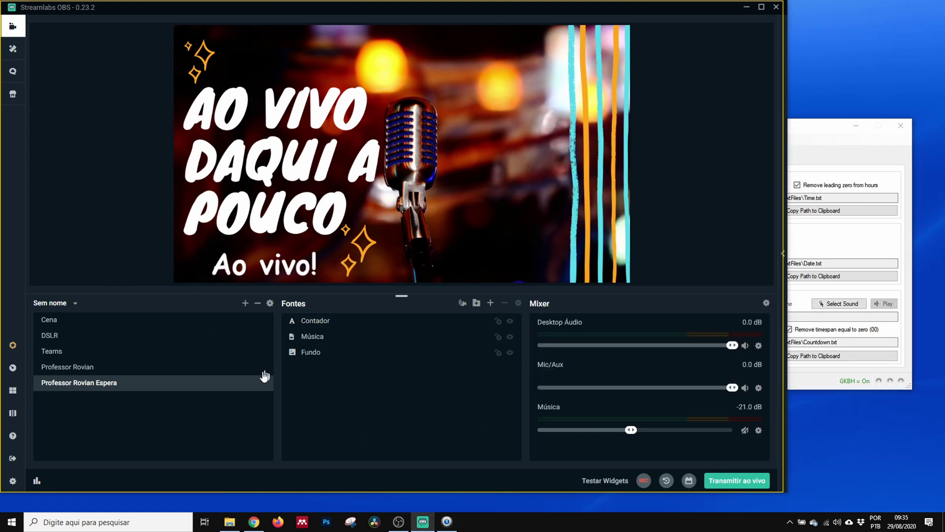
Switch to the presenter's main scene and back to the waiting scene, and unmute the Música source in the mixer.
left_click(81, 373)
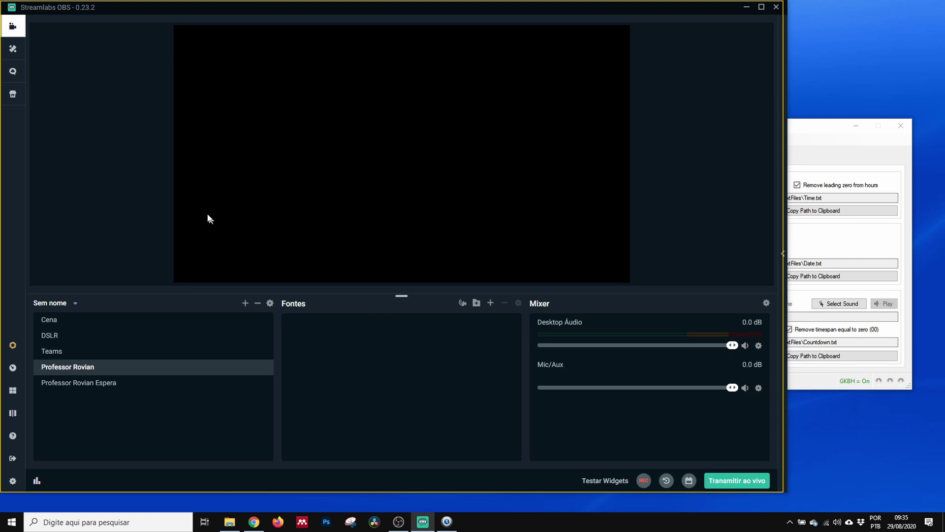
left_click(90, 384)
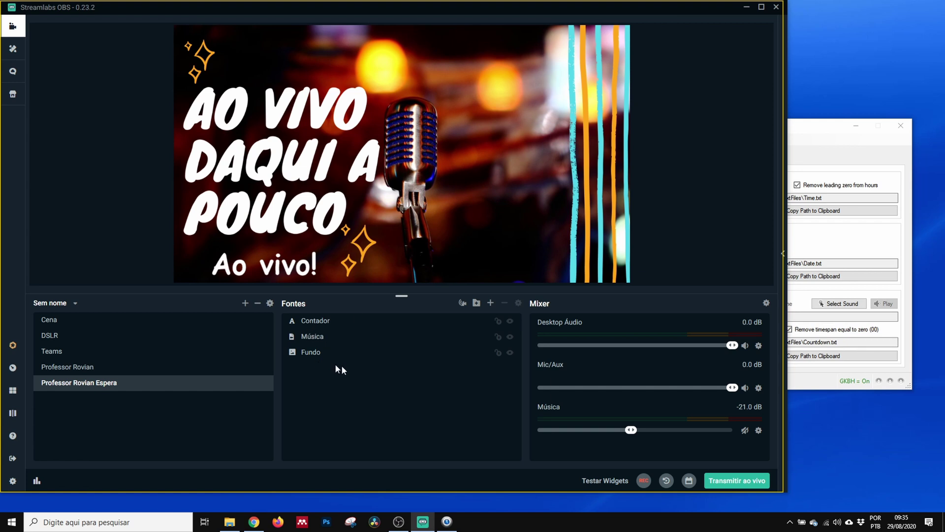
left_click(745, 430)
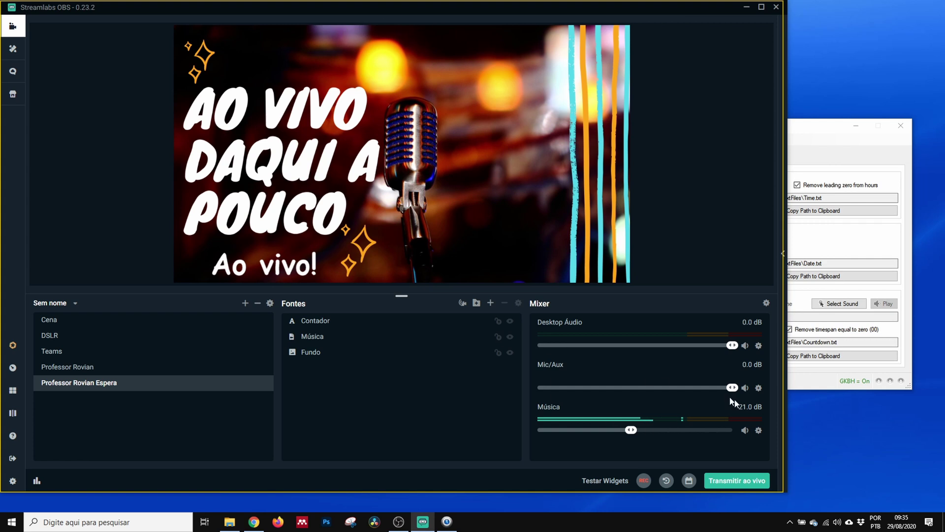
Mute the Música source in the mixer and switch to the presenter's main scene.
left_click(745, 430)
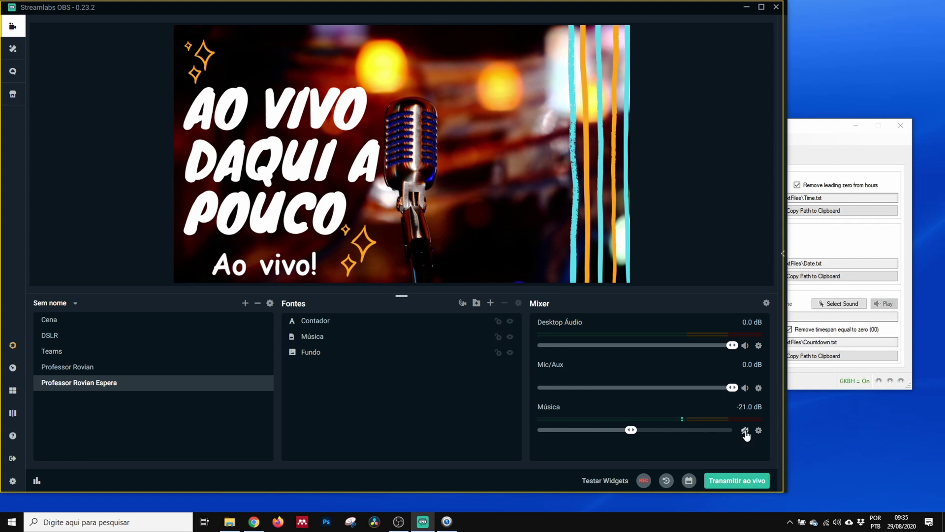
left_click(85, 371)
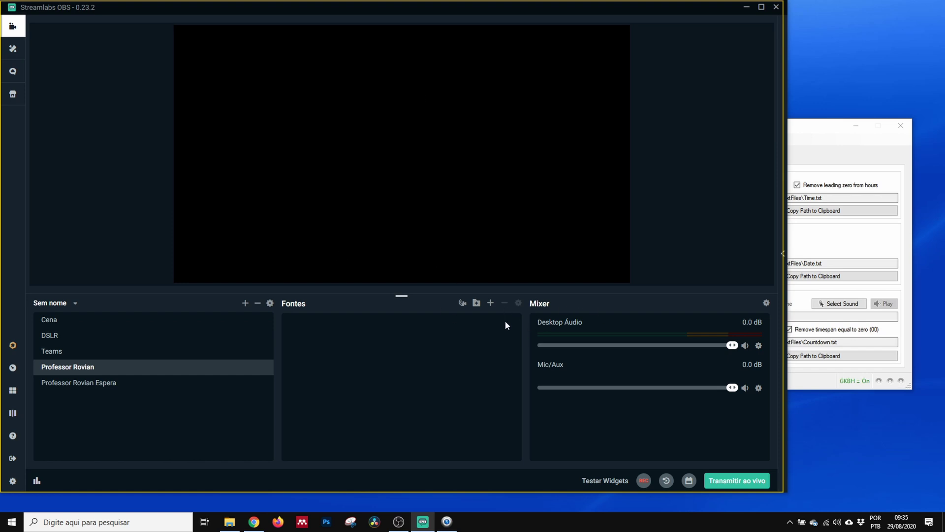
Switch to Chrome, search for "meeting" in a new tab and open the Google Meet site.
left_click(230, 522)
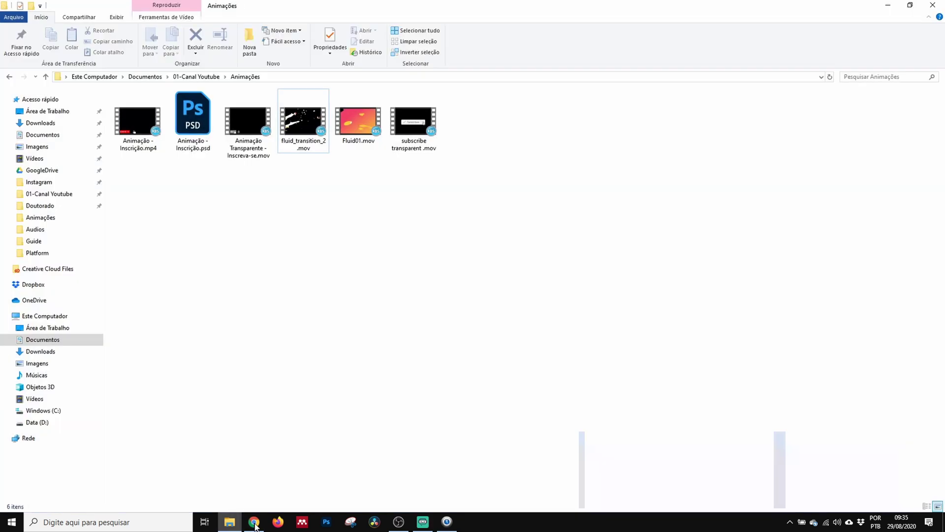
left_click(254, 523)
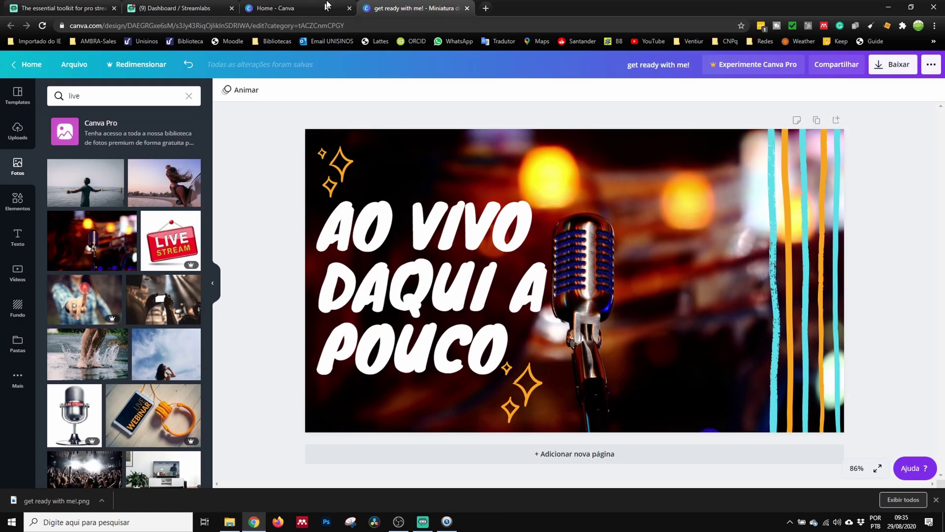
left_click(490, 9)
type("meeting")
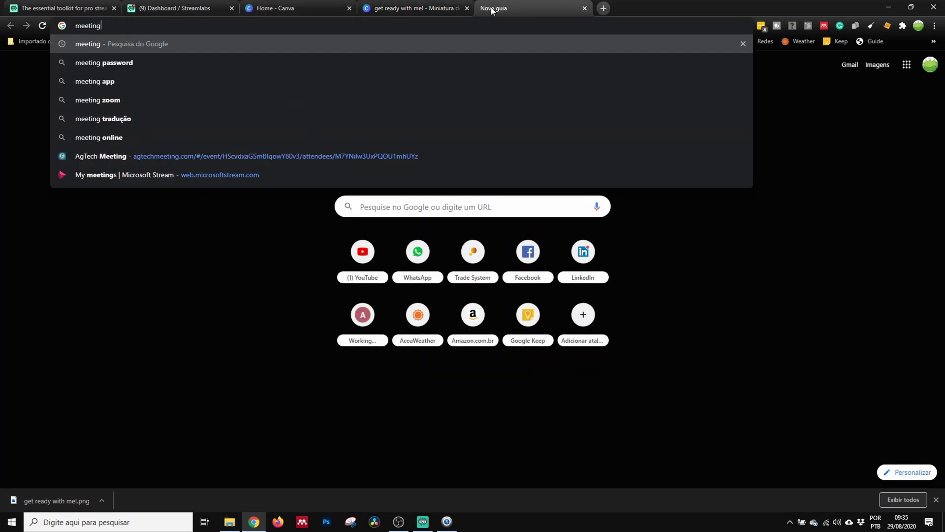
key("Return")
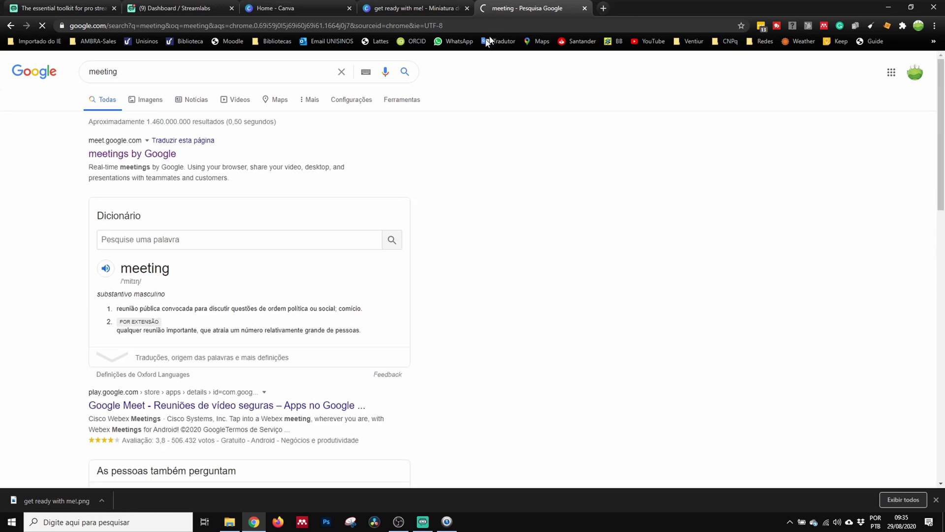
left_click(135, 156)
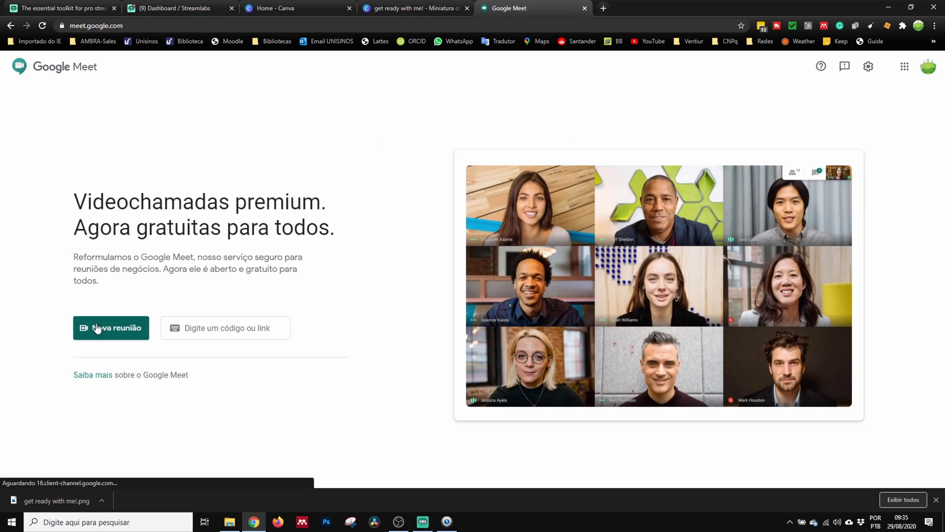
Start an instant Google Meet meeting, join it and dismiss the dialog for adding other people.
left_click(96, 326)
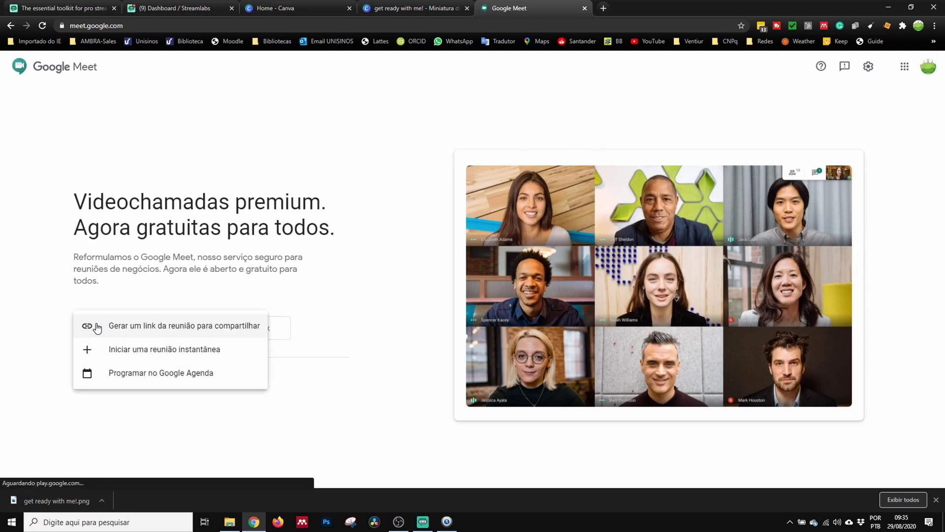
left_click(130, 348)
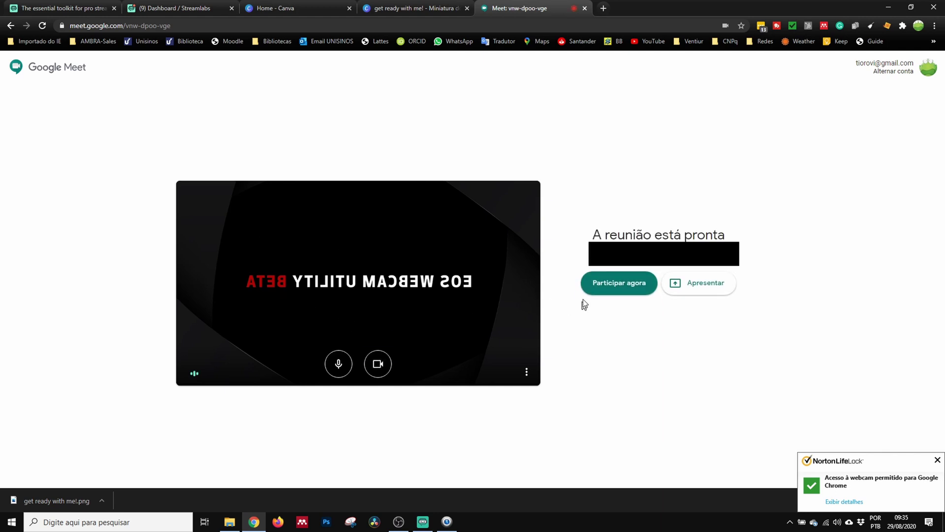
left_click(621, 289)
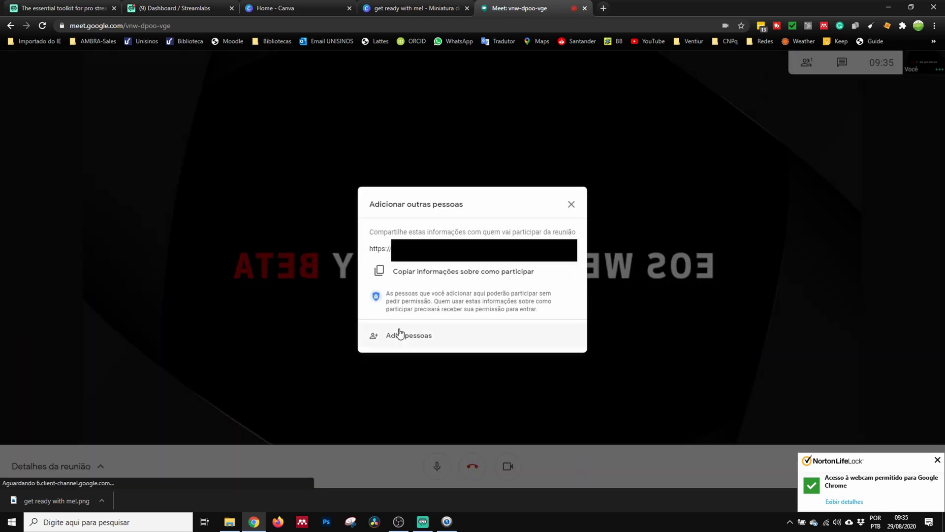
left_click(571, 204)
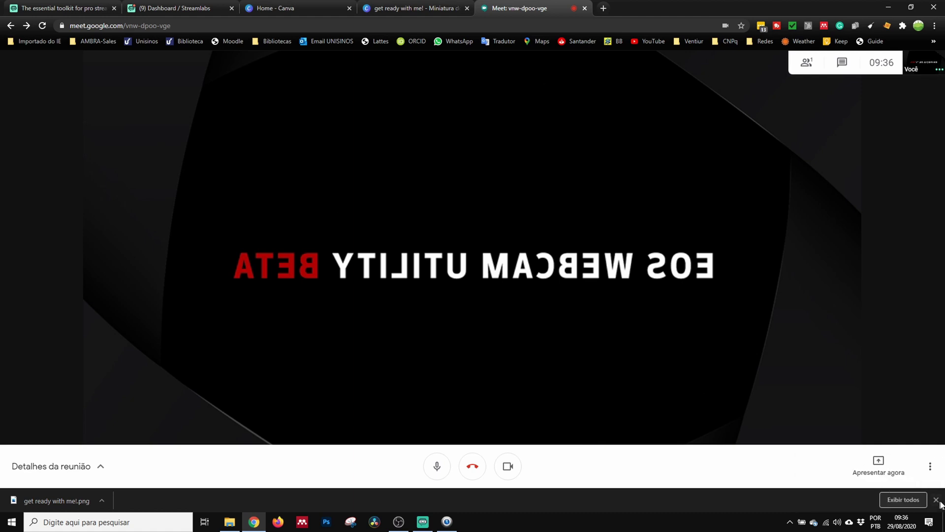
Close Chrome's downloads bar, minimize the browser and return to Streamlabs OBS.
left_click(936, 500)
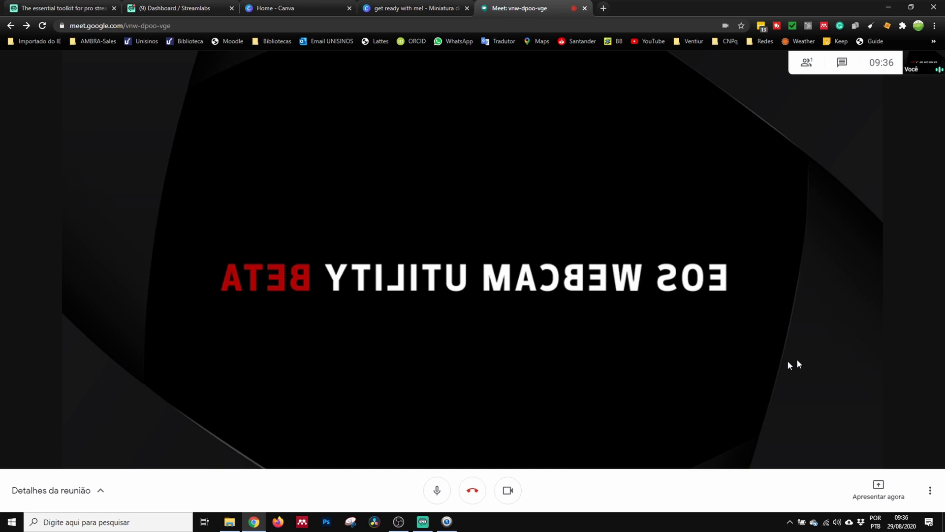
left_click(890, 10)
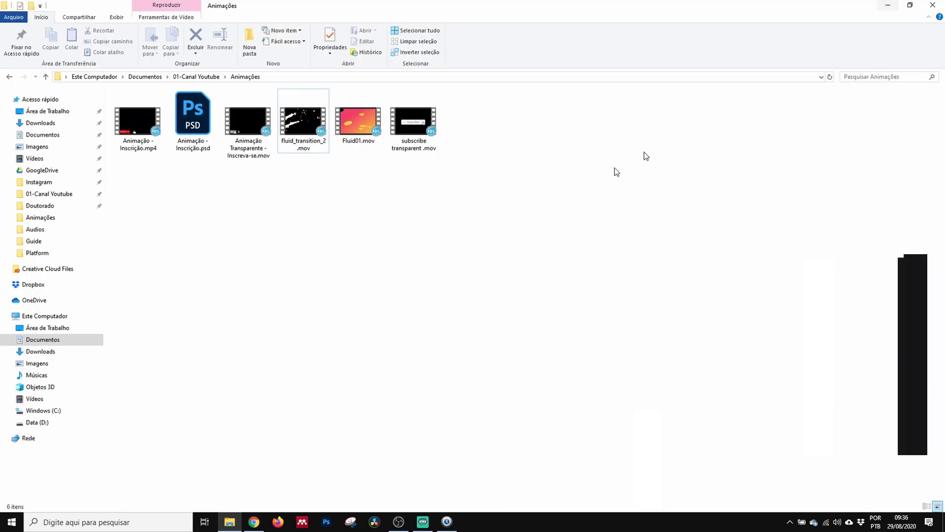
left_click(422, 522)
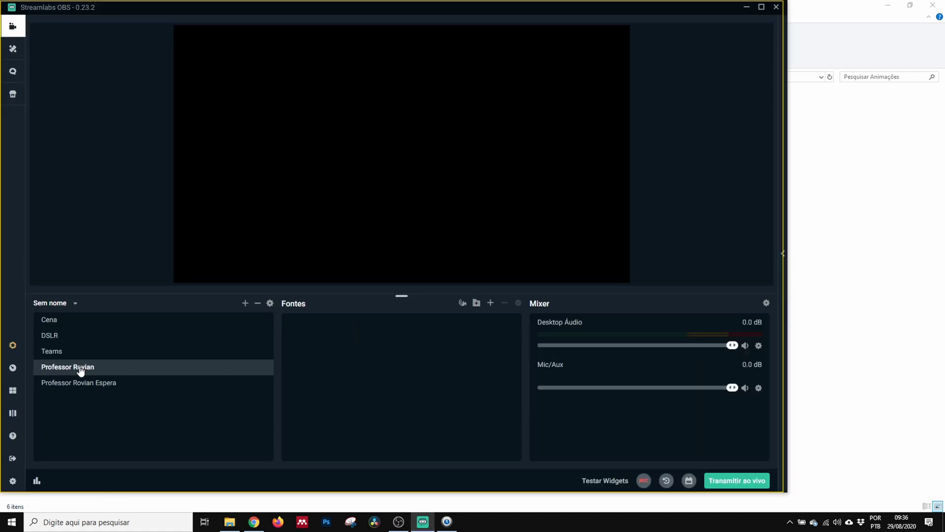
Add a new window capture source named Meeting to the presenter's main scene and open its list of windows to capture.
left_click(490, 303)
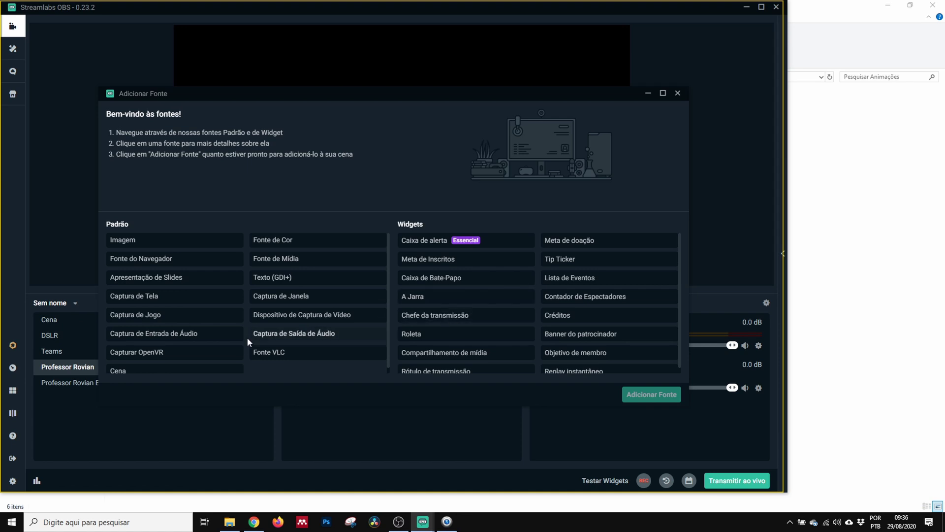
left_click(272, 297)
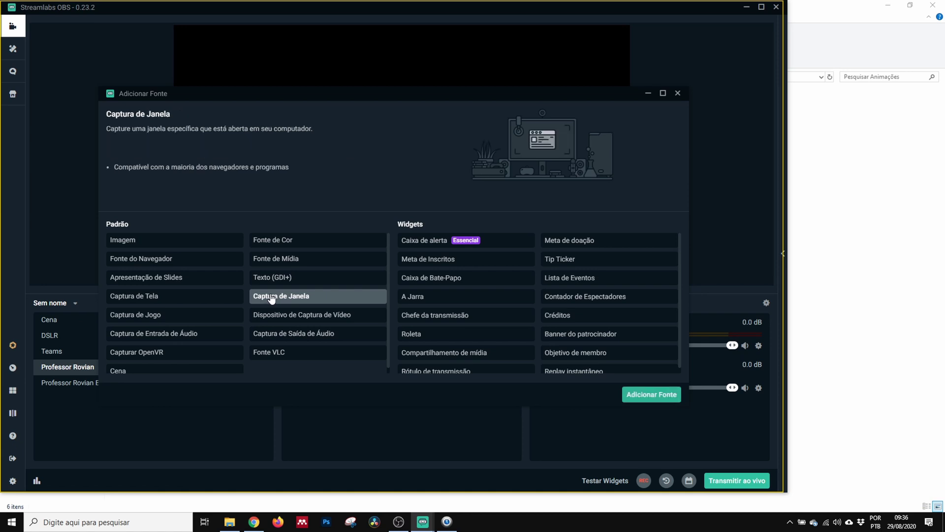
left_click(644, 395)
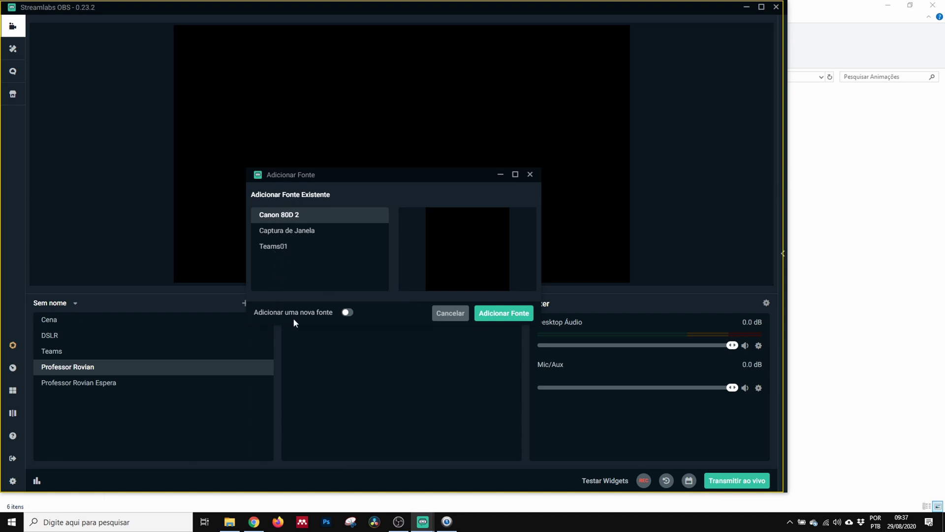
left_click(346, 312)
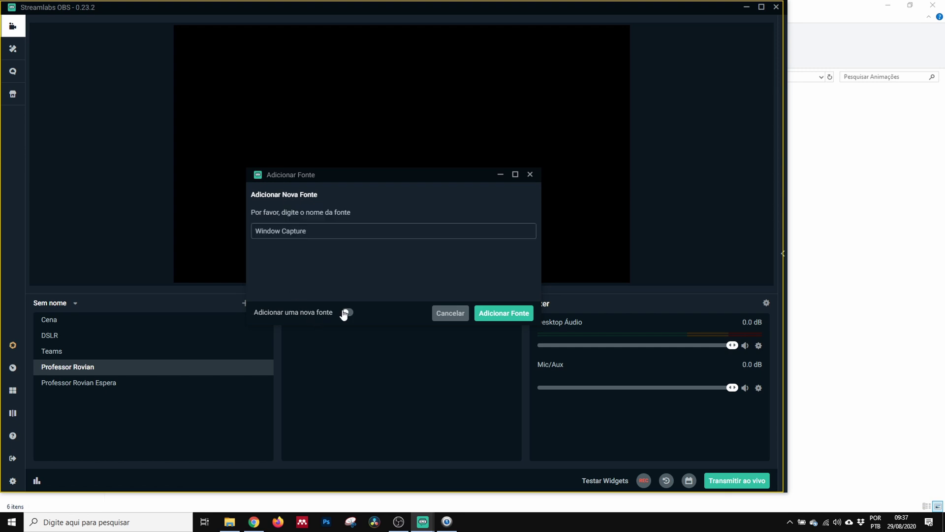
left_click_drag(313, 231, 220, 237)
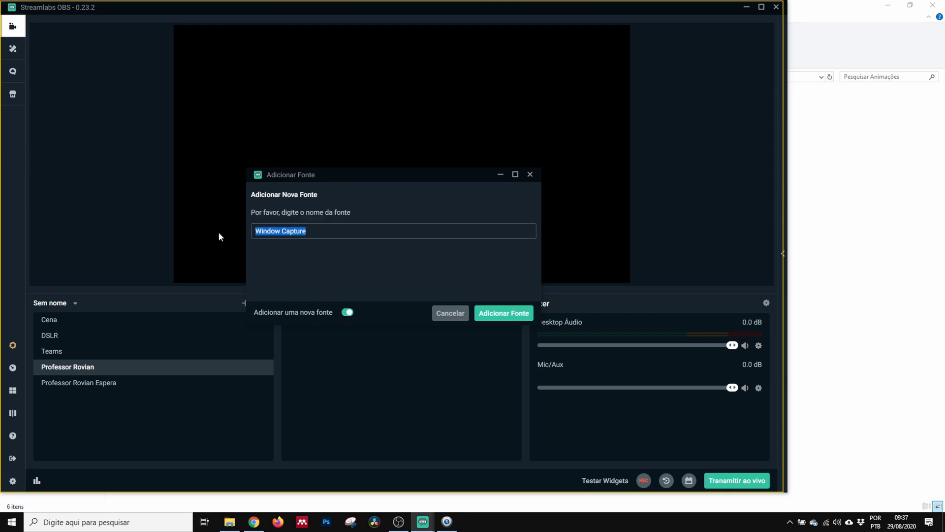
type("Meeting")
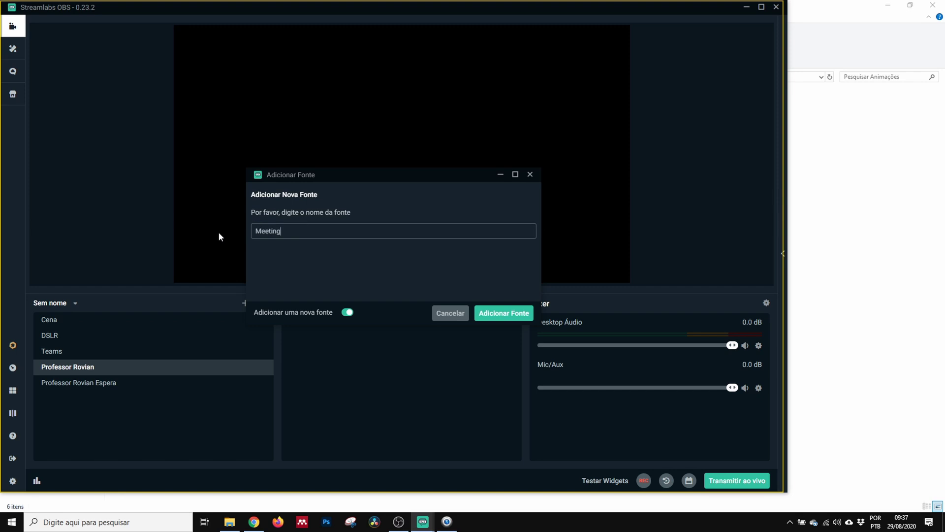
left_click(504, 316)
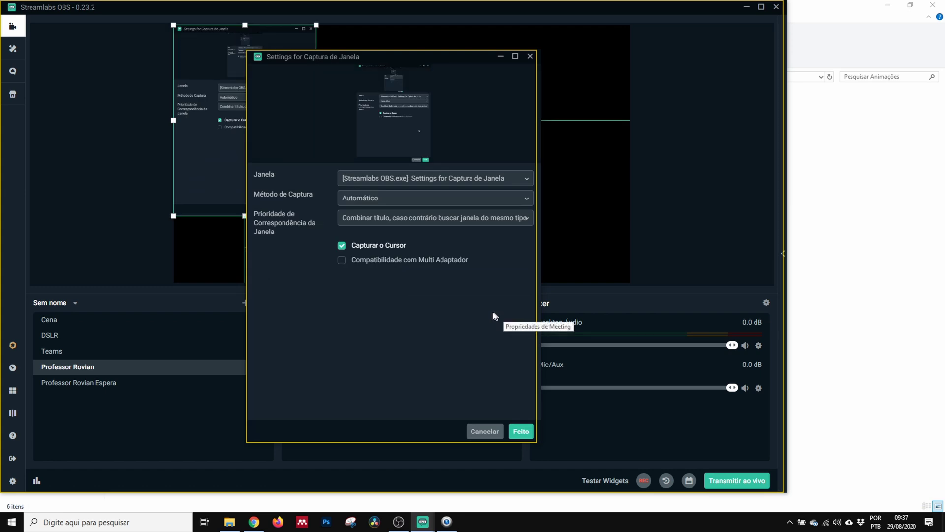
left_click(525, 181)
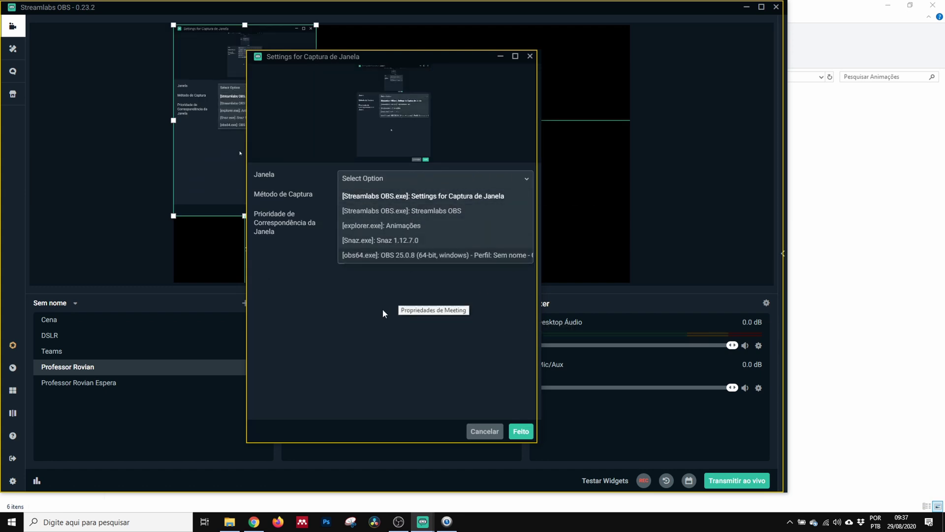
key("Return")
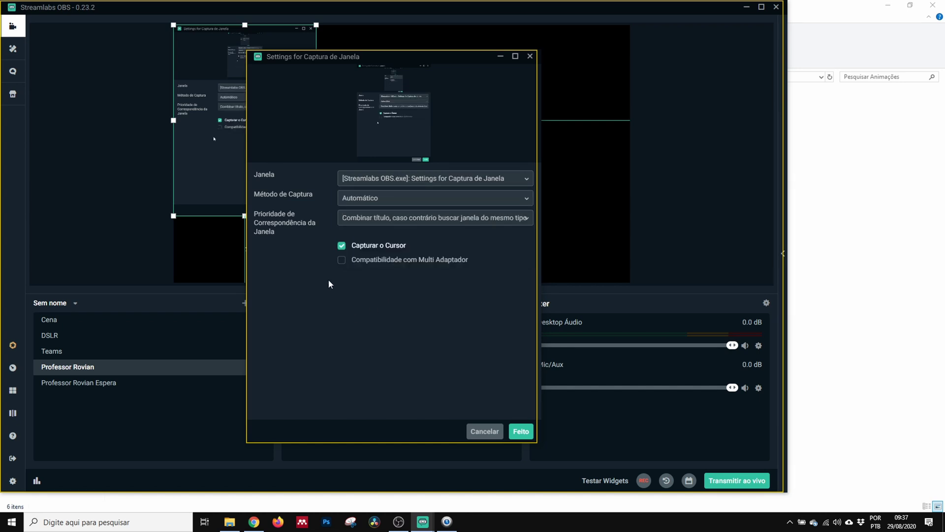
left_click(527, 178)
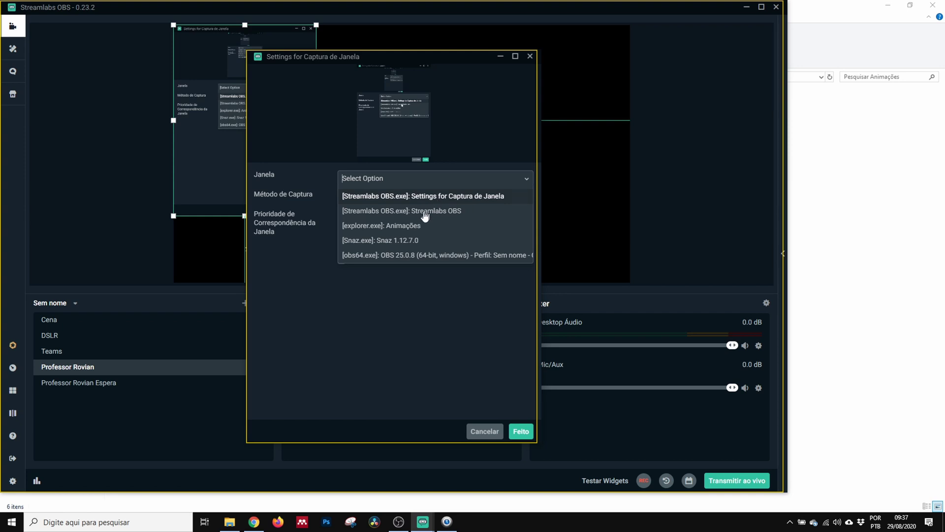
left_click(381, 299)
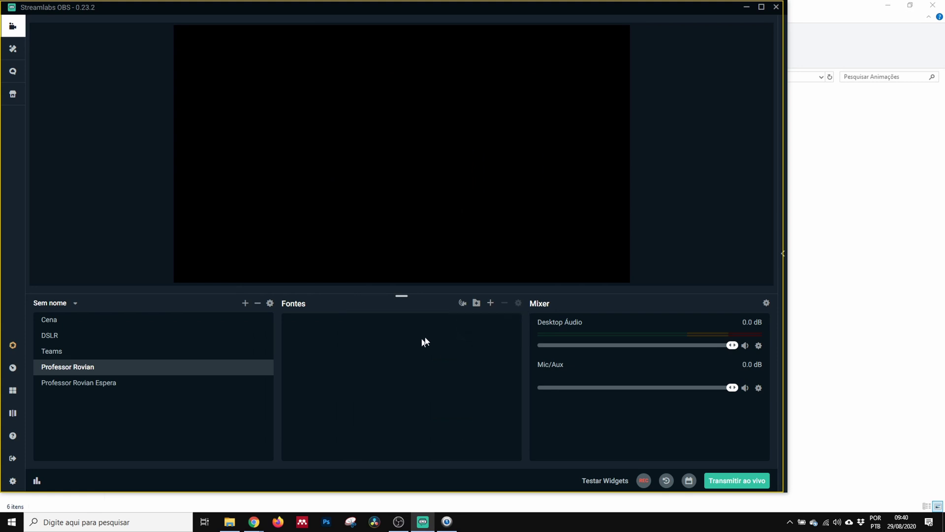
Add a new Captura de Janela source named Meeting and set it to capture the Google Chrome Meet window.
left_click(492, 303)
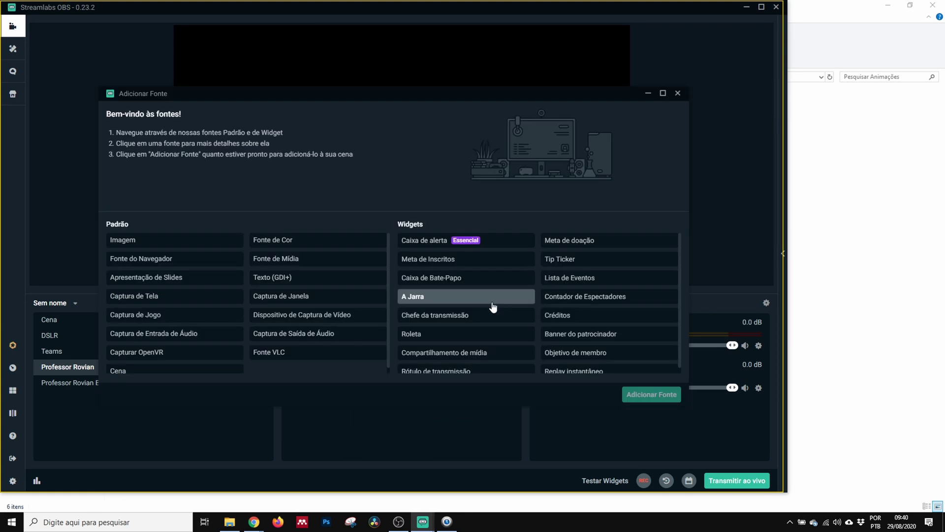
left_click(274, 304)
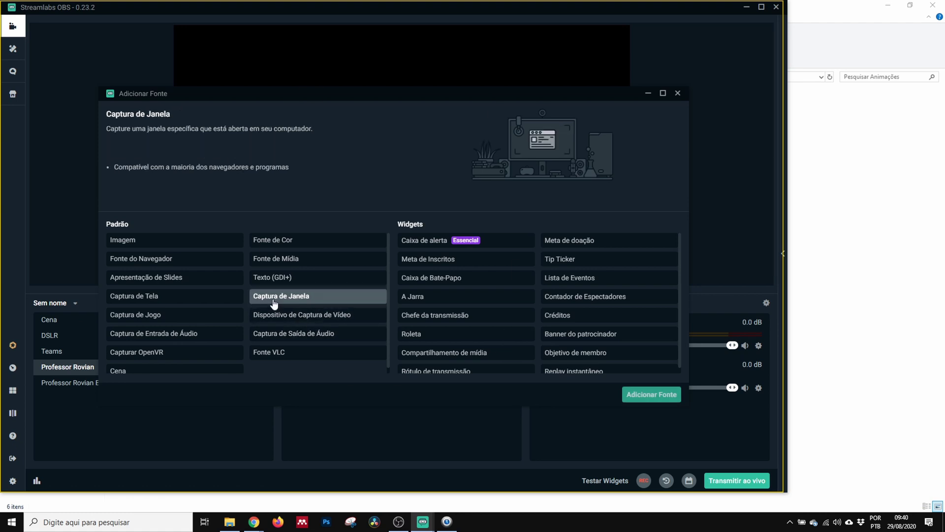
left_click(275, 303)
left_click(347, 313)
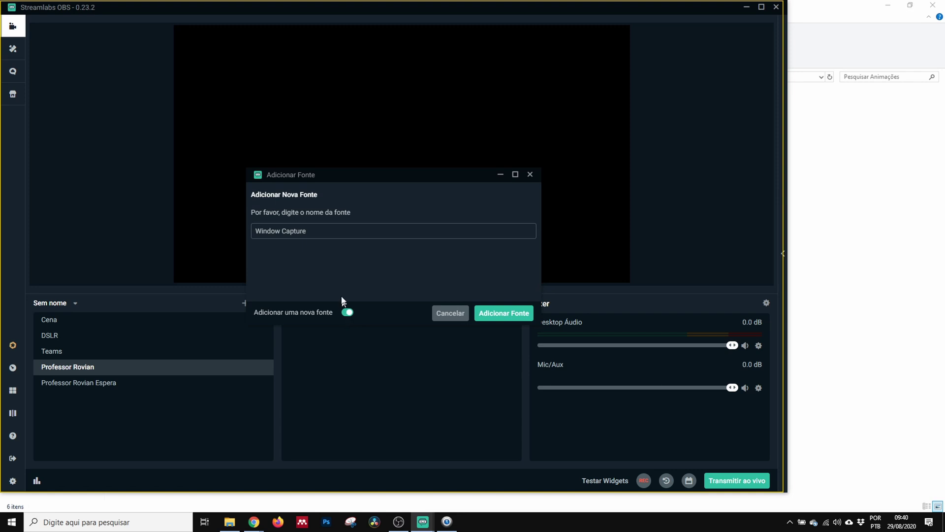
type("Meeting")
left_click(494, 316)
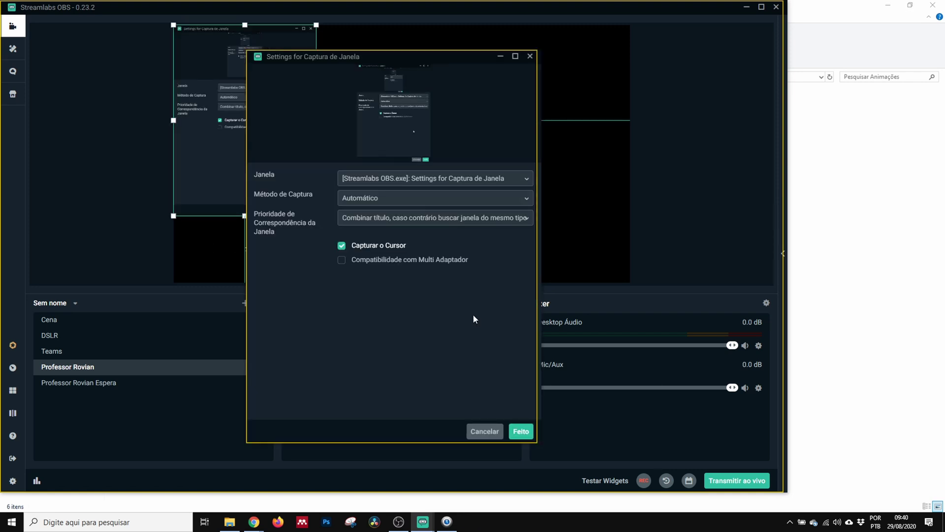
left_click(418, 182)
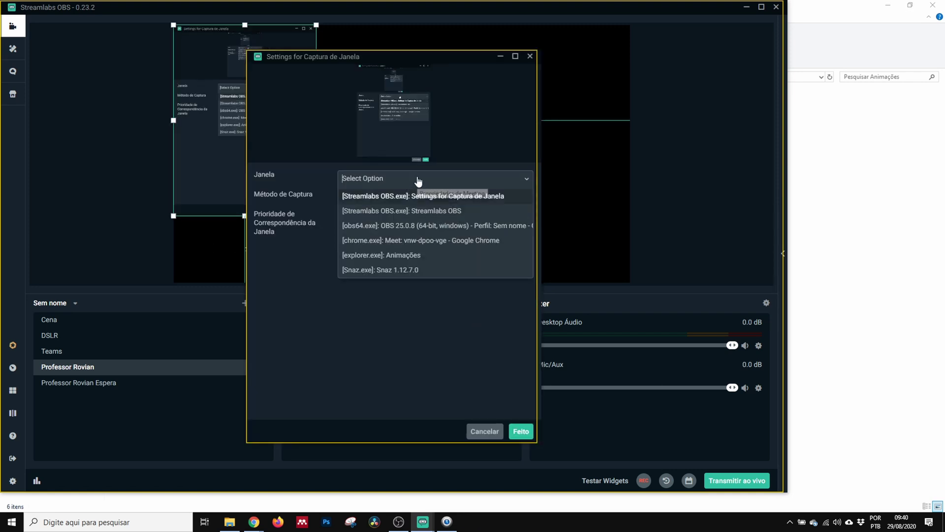
left_click(418, 241)
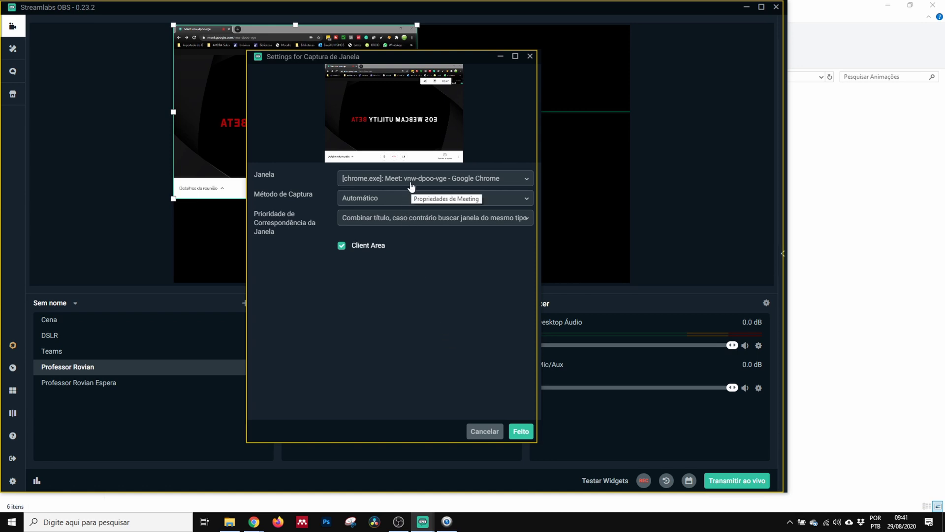
Compare the two open Chrome windows, the one with the Canva design and the separate one holding the Google Meet call.
mouse_move(252, 525)
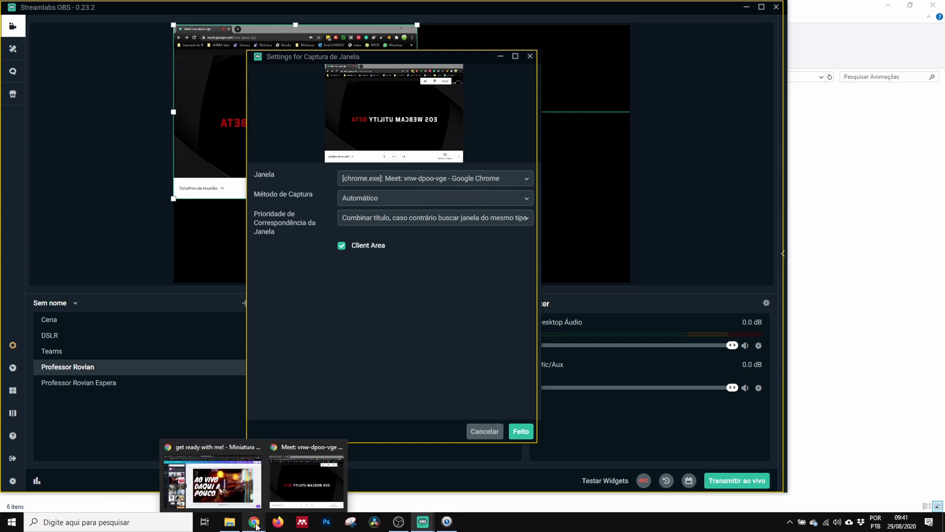
left_click(211, 480)
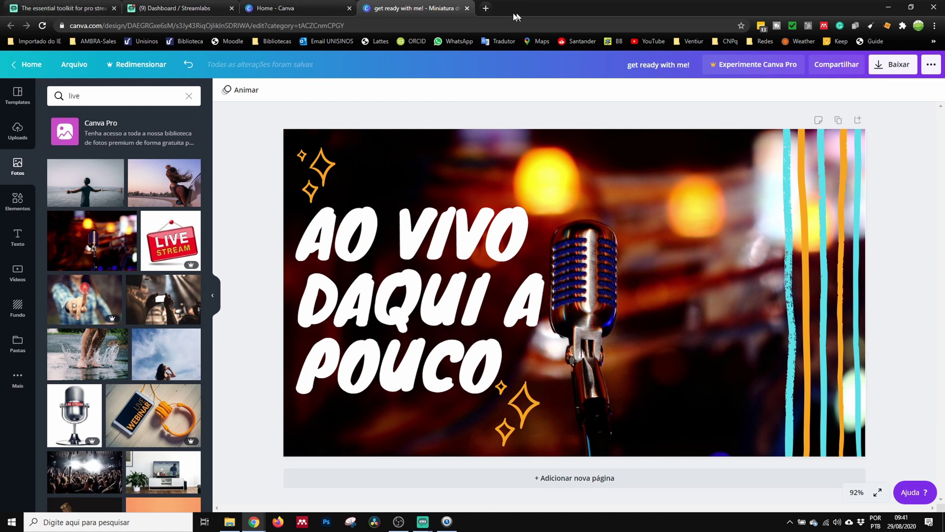
left_click(888, 8)
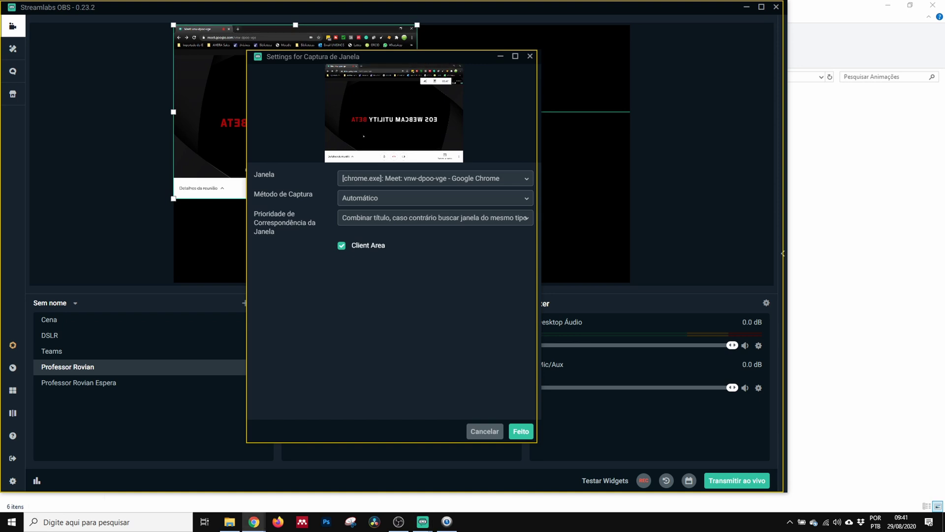
key("alt+Tab")
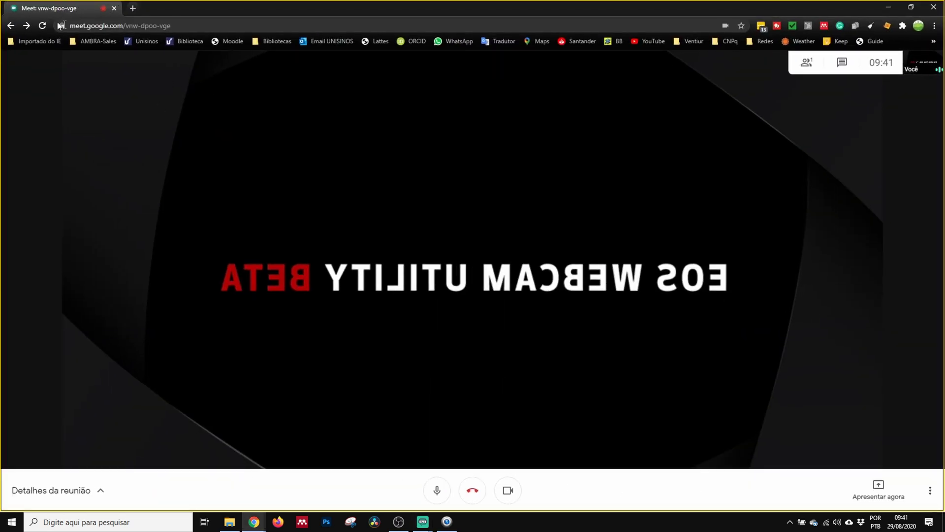
left_click(887, 10)
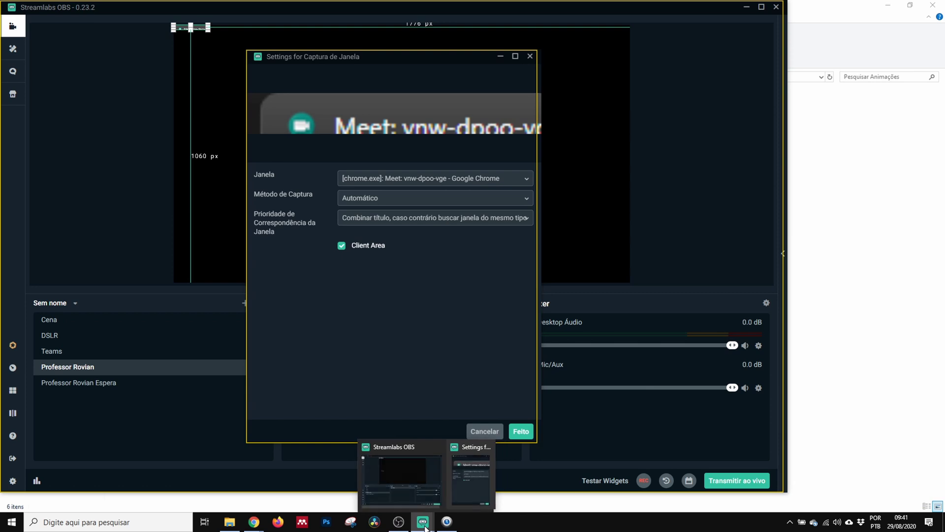
mouse_move(254, 521)
left_click(277, 485)
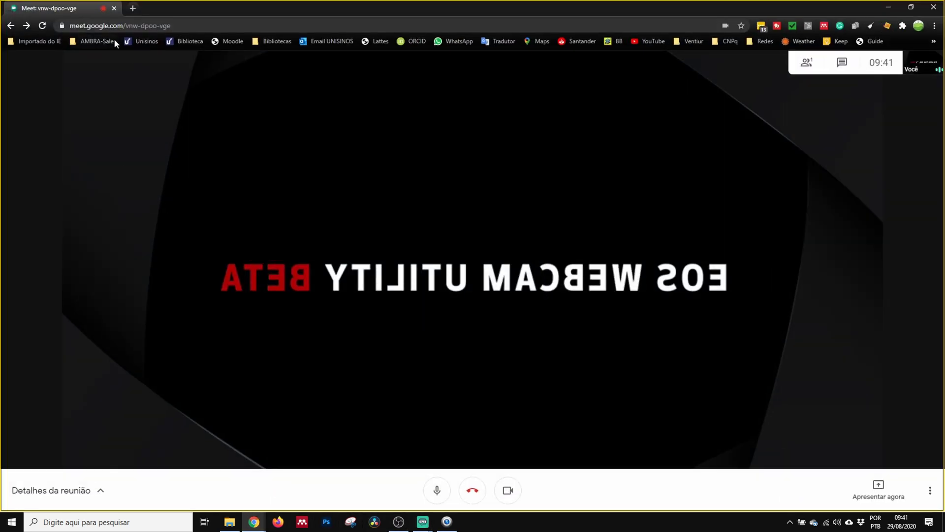
left_click(888, 7)
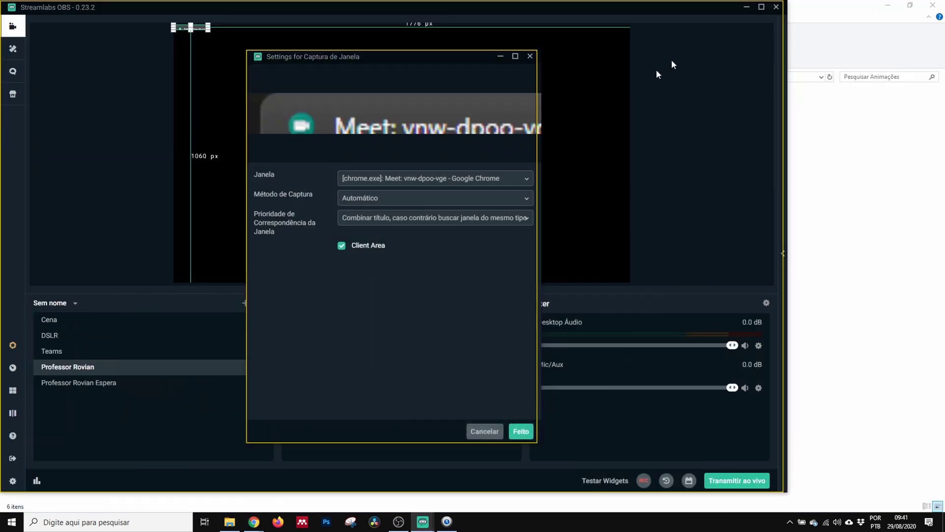
Look through the Streamlabs and Canva tabs in the Chrome window that does not hold the Meet call.
mouse_move(254, 521)
left_click(220, 486)
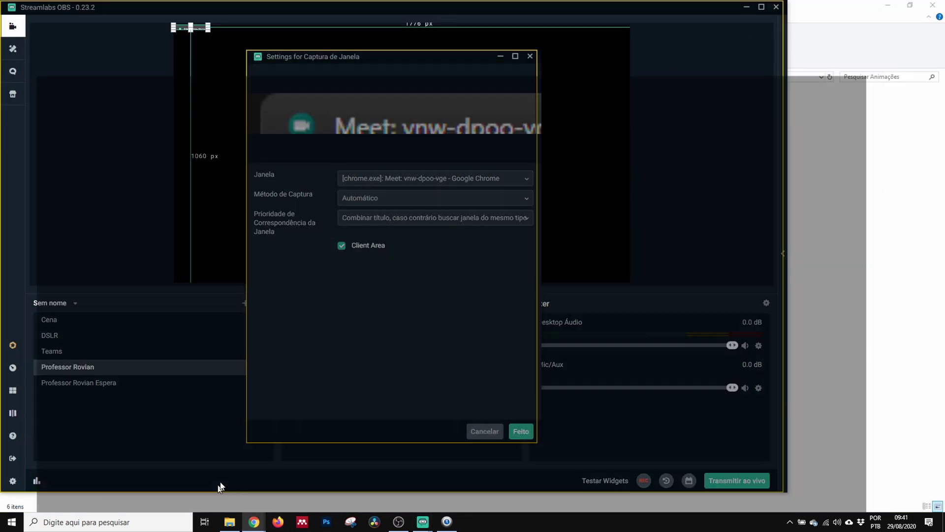
left_click(73, 8)
left_click(196, 6)
left_click(305, 5)
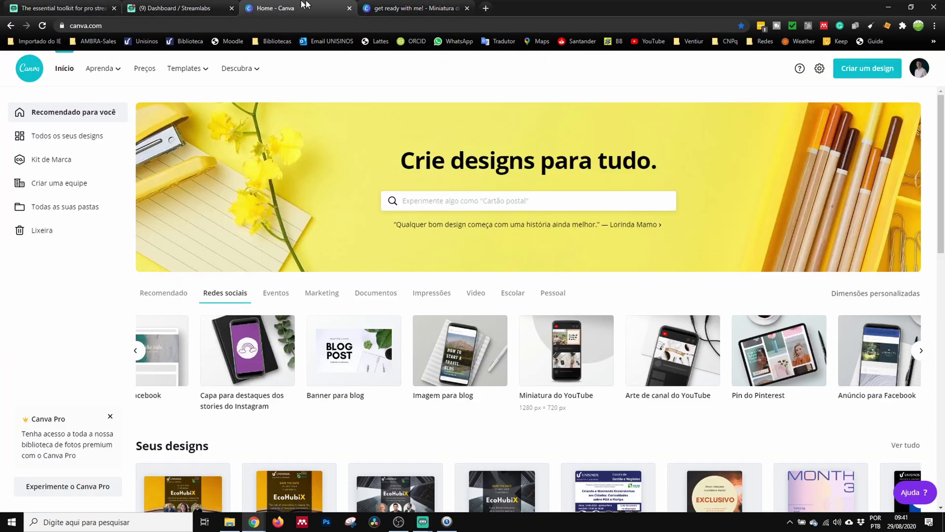
left_click(414, 8)
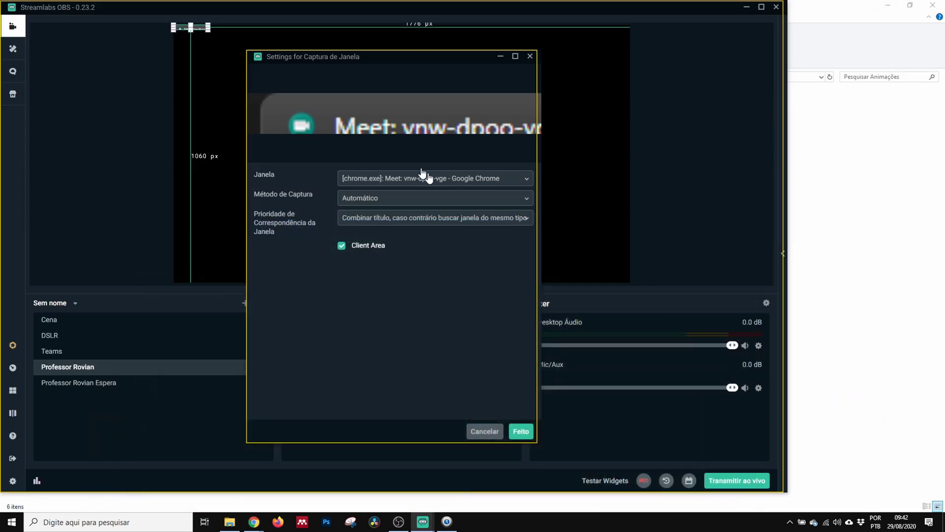
Reselect the Google Chrome Meet window as the capture target, accept the settings and enlarge the Meeting source on the canvas.
left_click(411, 178)
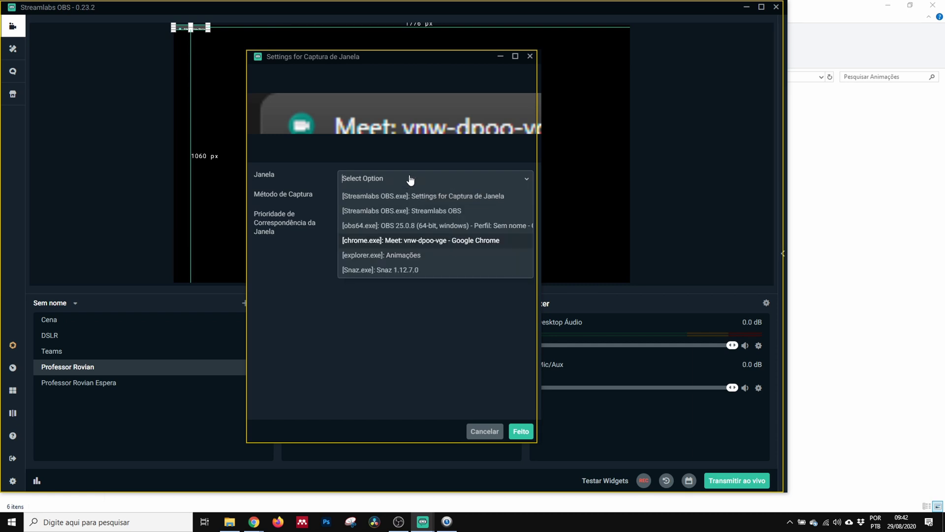
left_click(421, 240)
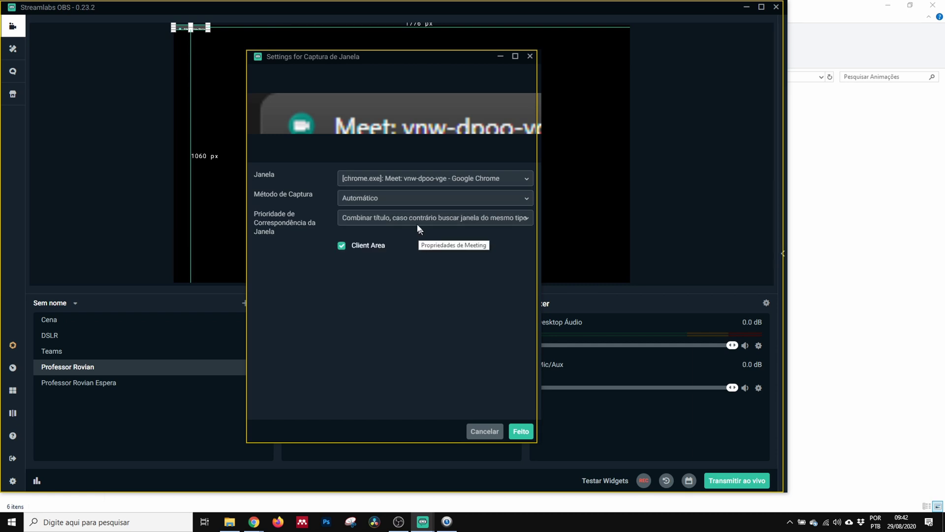
left_click(400, 199)
left_click(397, 215)
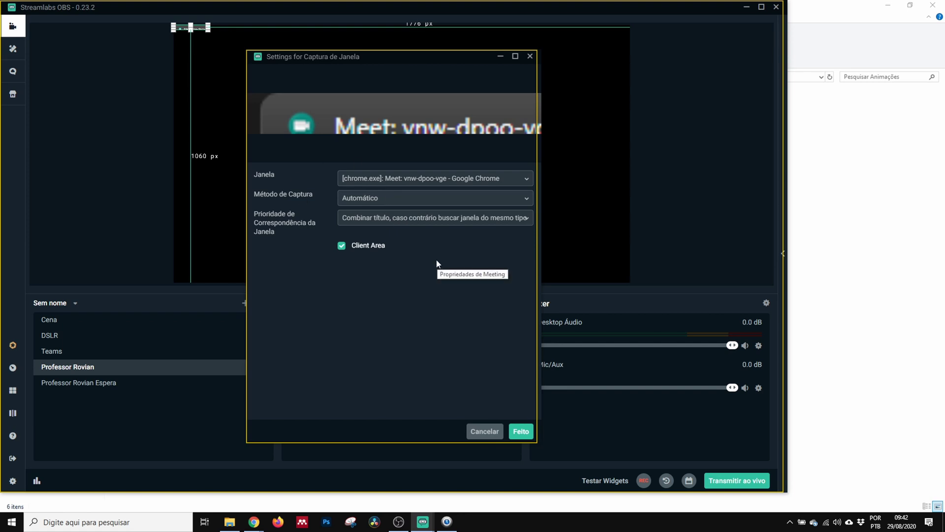
left_click(521, 431)
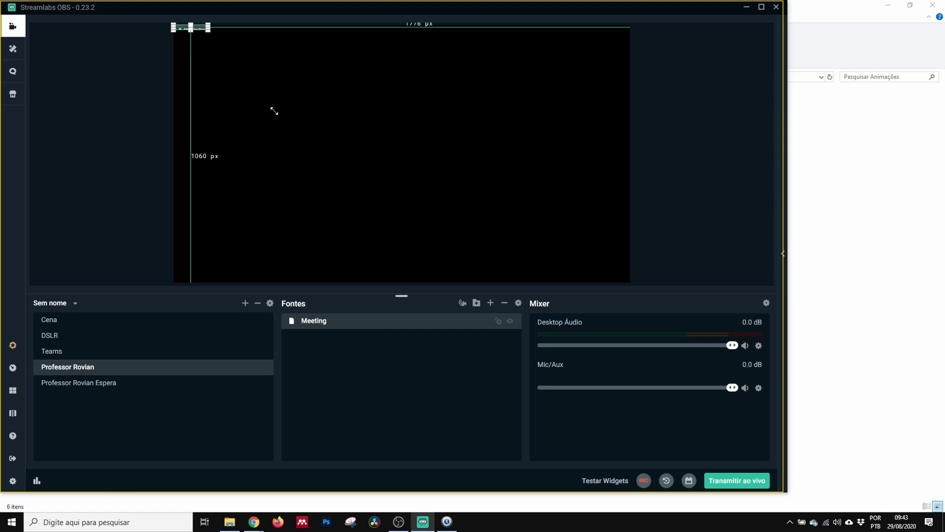
left_click_drag(208, 30, 499, 69)
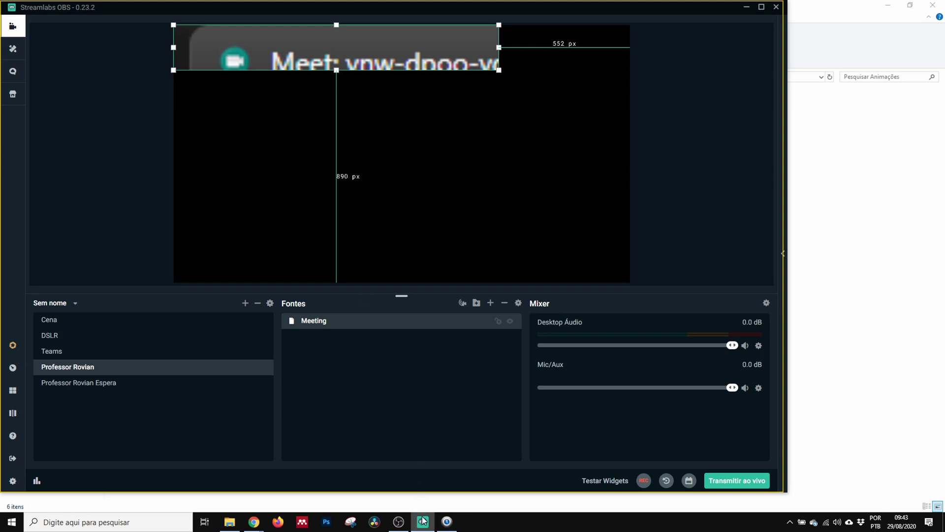
Restore the minimized Google Meet window and remove the Meeting source from the current scene.
mouse_move(422, 519)
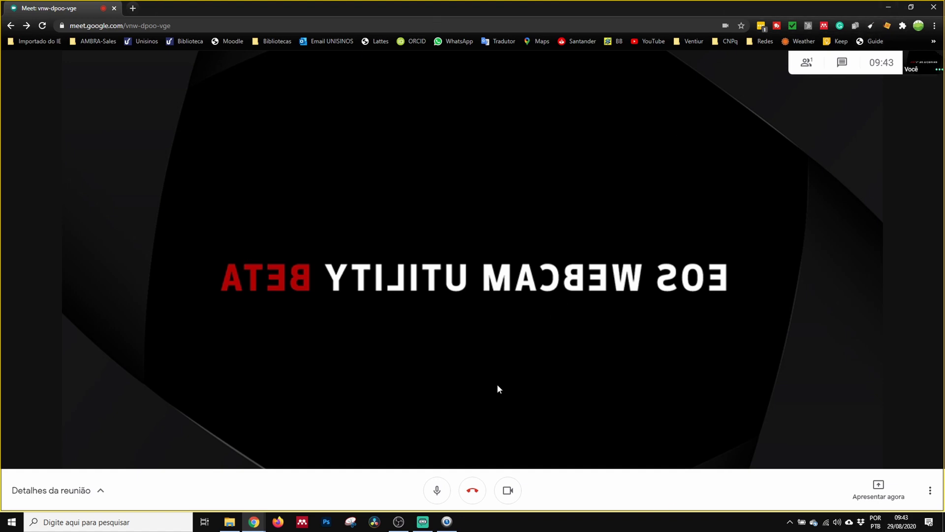
key("alt+Tab")
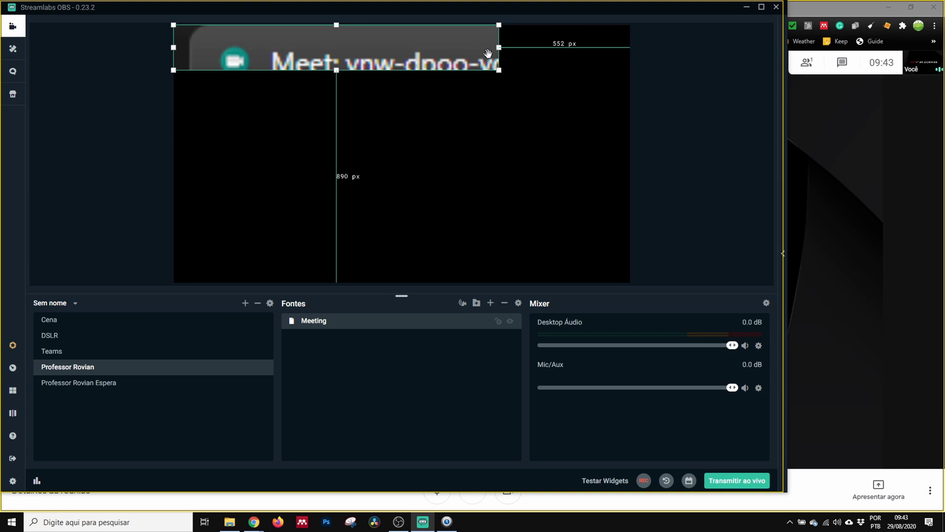
left_click(505, 303)
left_click(544, 271)
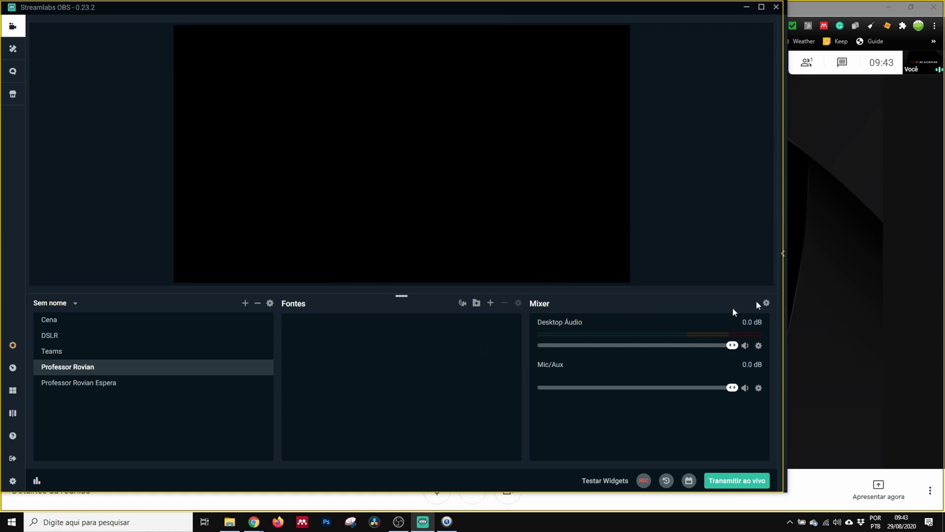
Add a new Captura de Janela source named Meeting to the current scene.
left_click(490, 304)
double_click(285, 302)
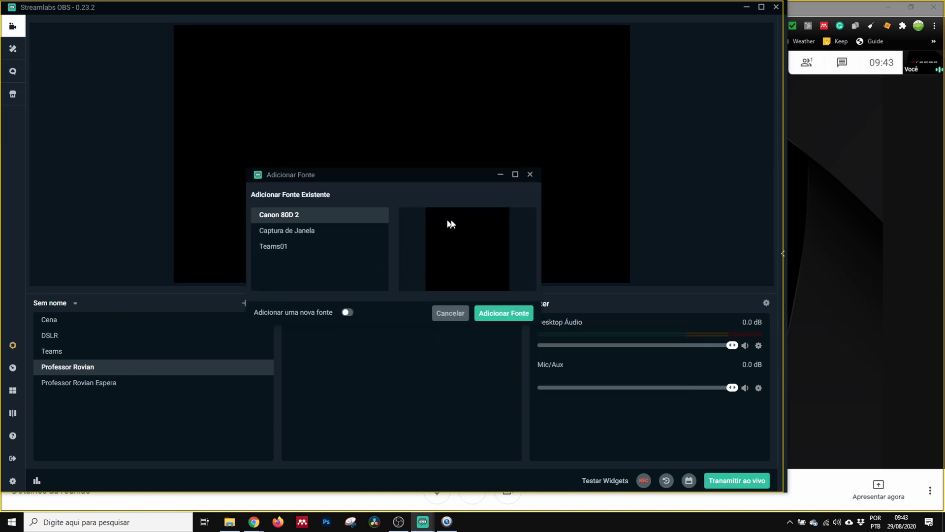
left_click(347, 313)
left_click_drag(319, 236, 208, 221)
type("Meeting")
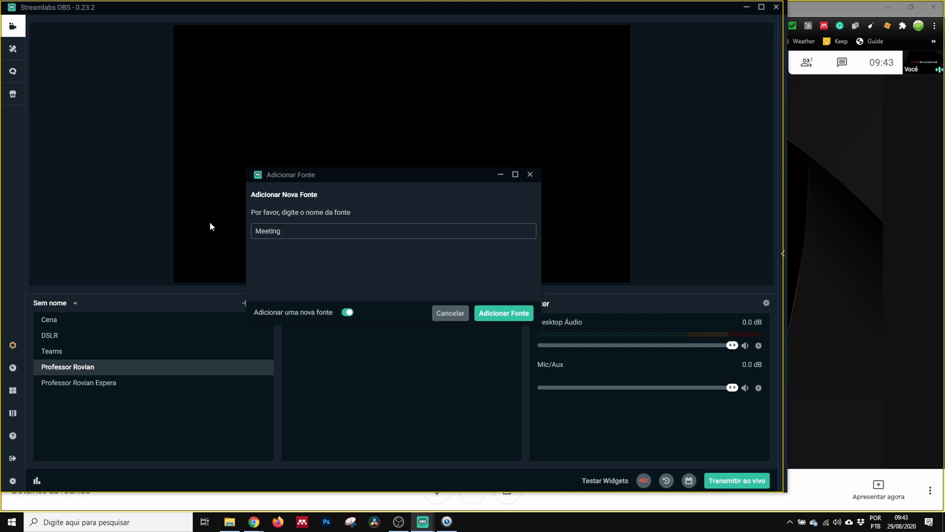
left_click(503, 313)
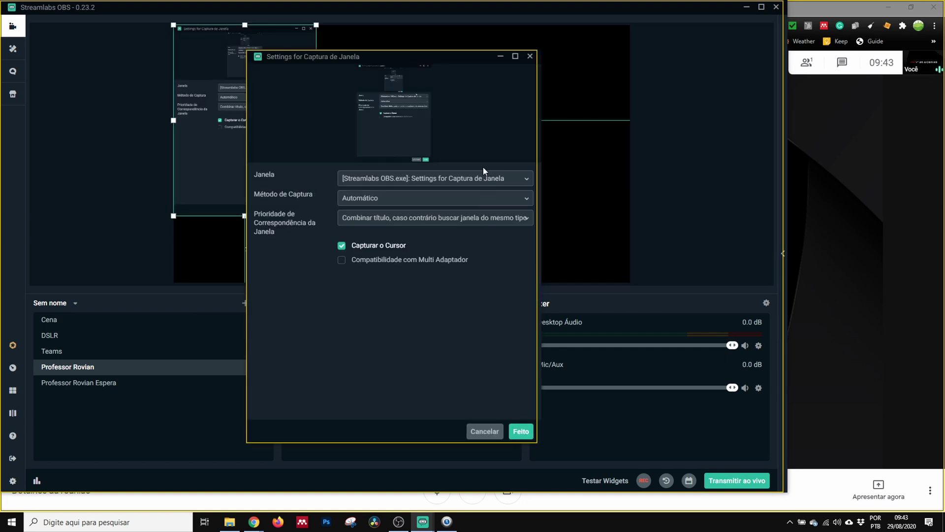
Set the Meeting source to capture the Google Chrome Meet window and accept the capture settings.
left_click(481, 182)
left_click(456, 231)
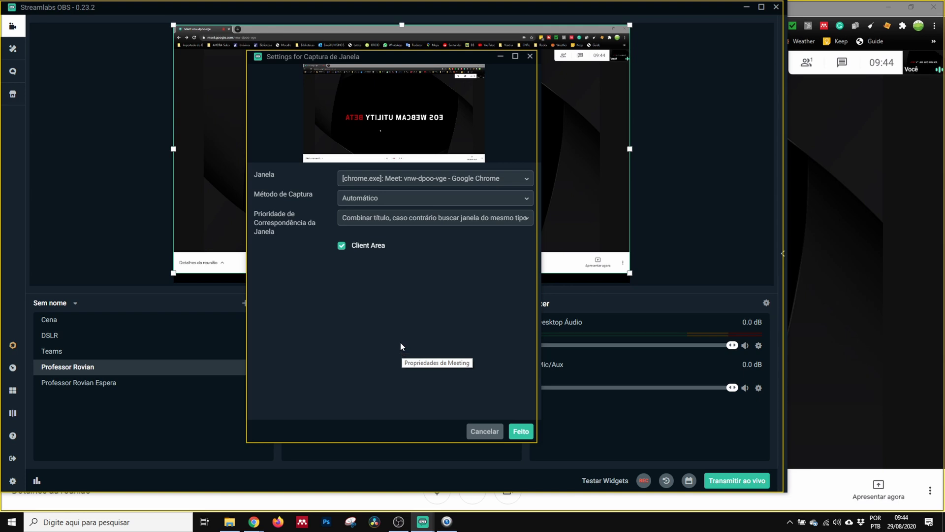
left_click(521, 432)
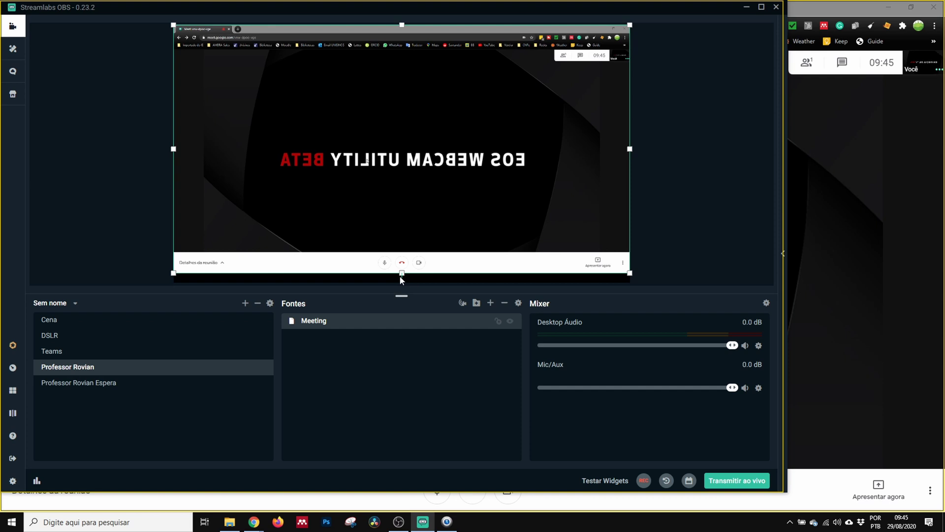
Crop the Meeting source to the call video, leaving canvas margins of about 157 px top, 132 px bottom, 114 px left and 122 px right.
left_click_drag(402, 273, 408, 251)
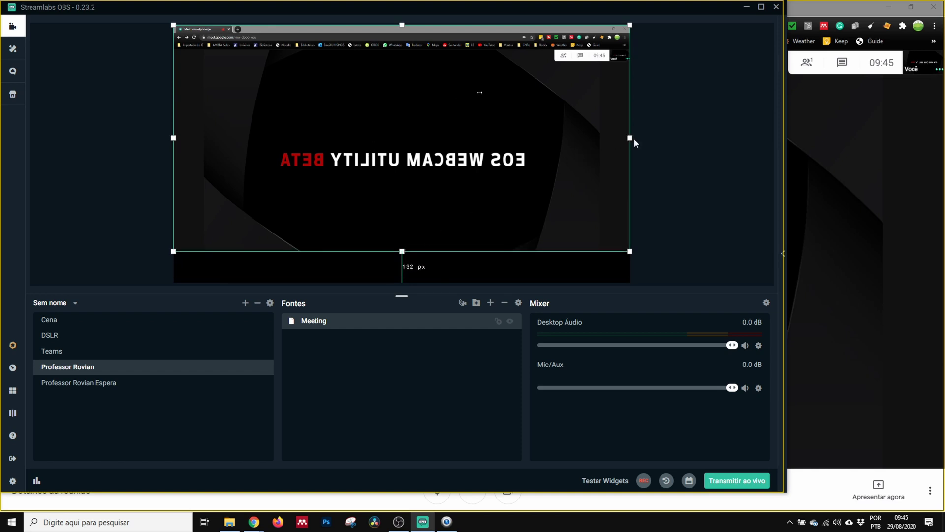
left_click_drag(629, 138, 601, 132)
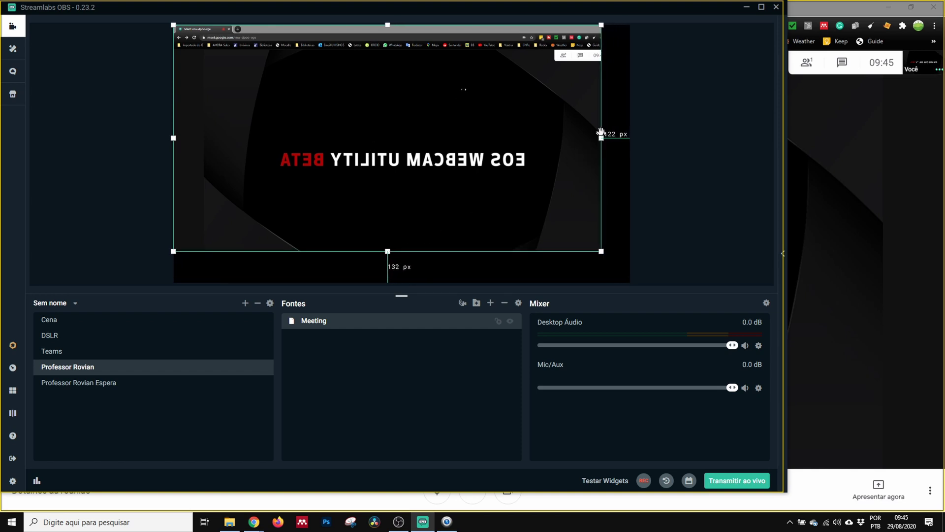
left_click_drag(388, 26, 382, 62)
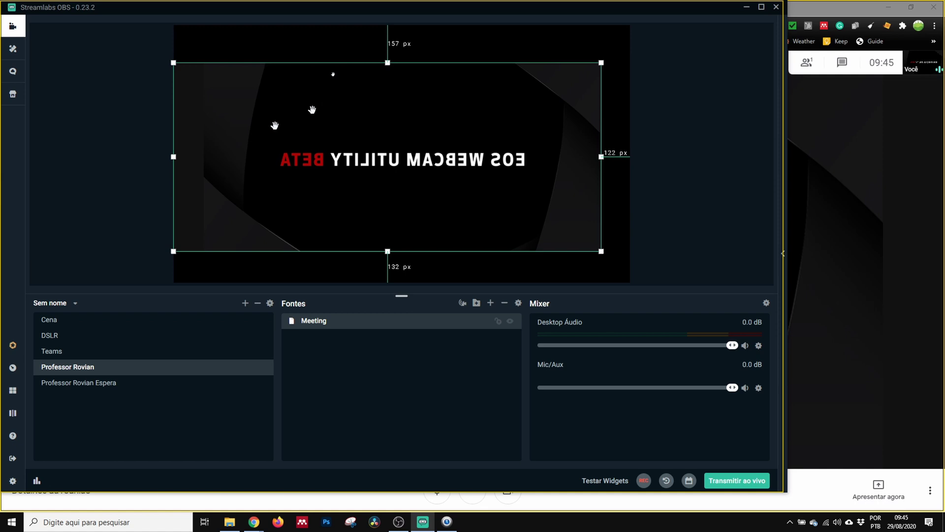
left_click_drag(174, 157, 202, 155)
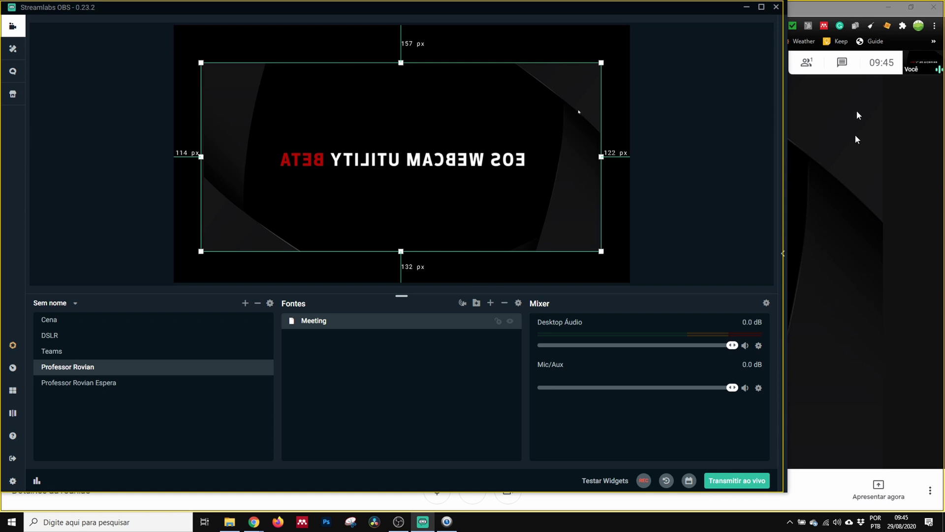
Switch to the Google Meet window and set the call's camera to HD Webcam (5986:211b).
left_click(831, 13)
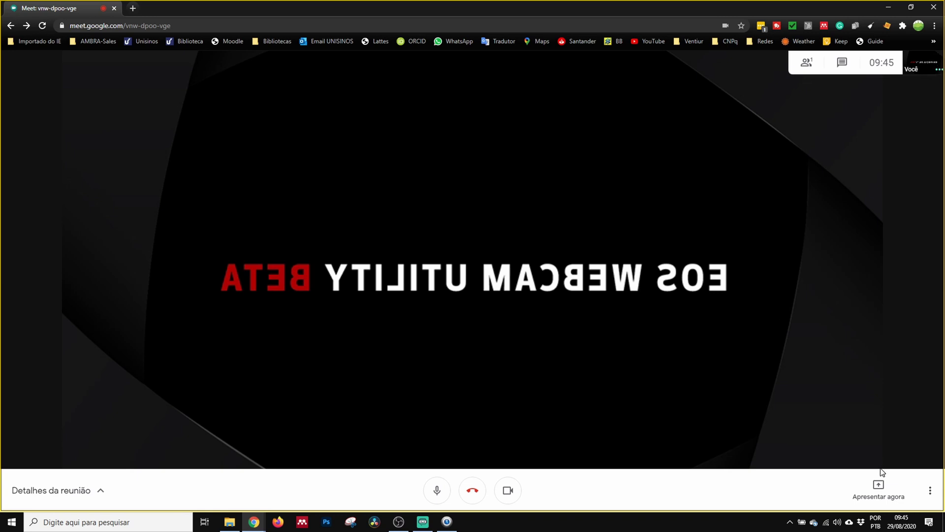
left_click(930, 490)
left_click(871, 377)
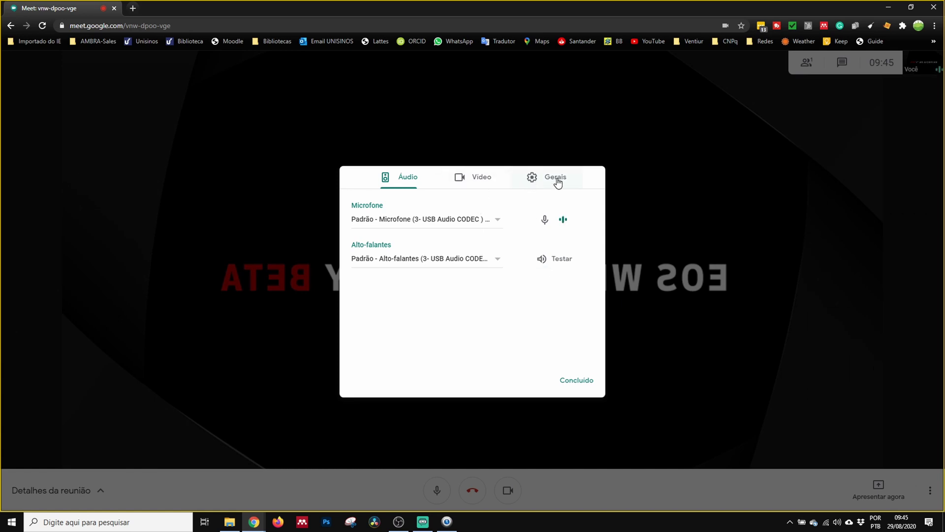
left_click(490, 181)
left_click(498, 221)
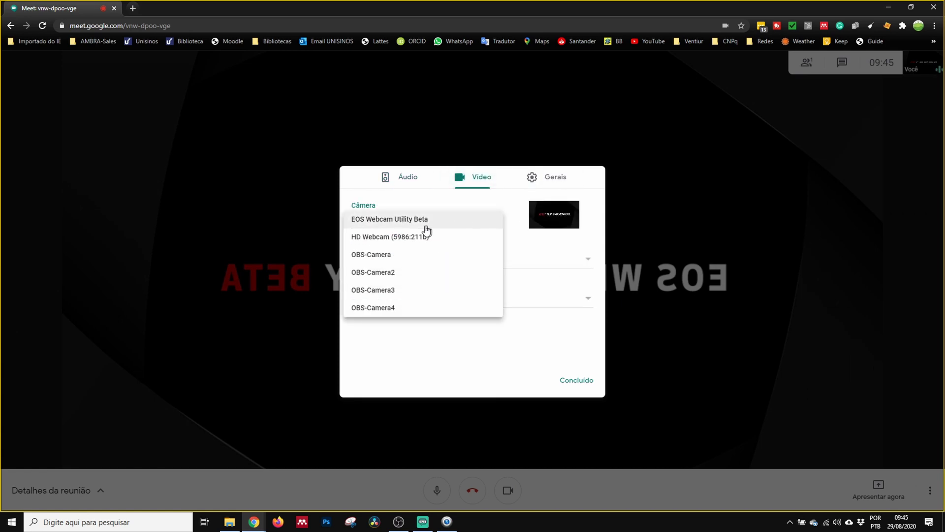
left_click(400, 237)
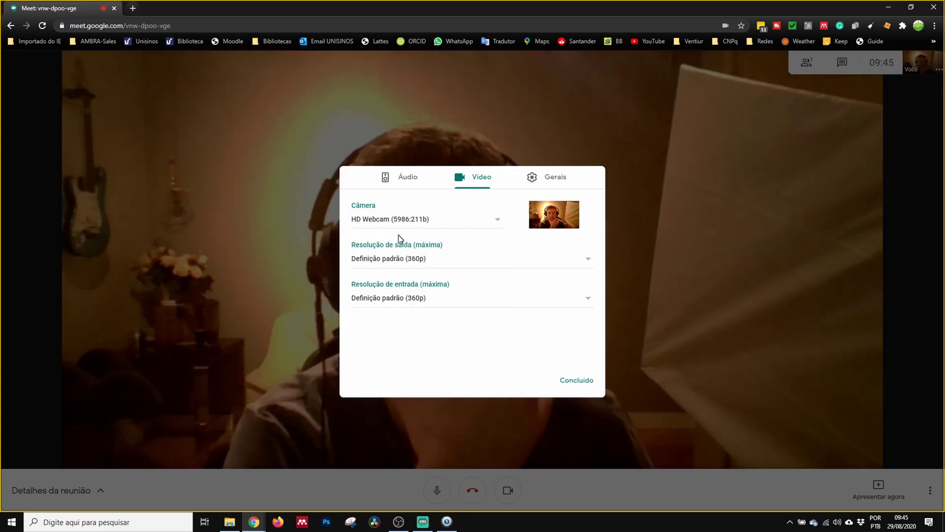
Set Meet's maximum output and input resolutions to Alta definição (720p) and finish the video settings.
left_click(441, 264)
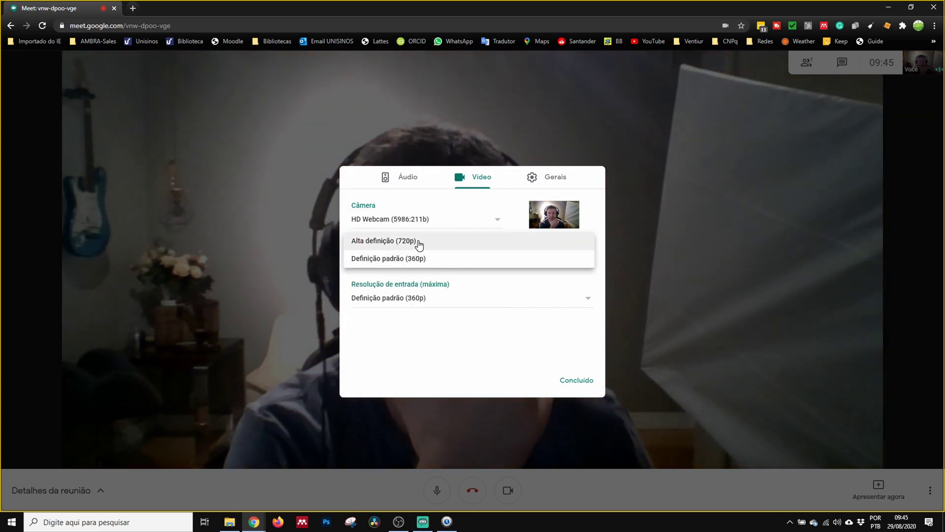
left_click(420, 244)
left_click(458, 302)
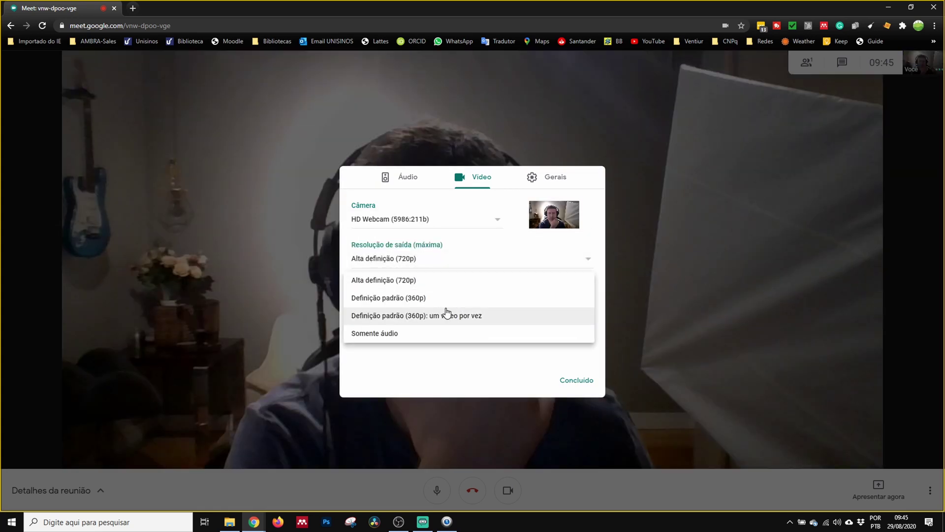
left_click(413, 280)
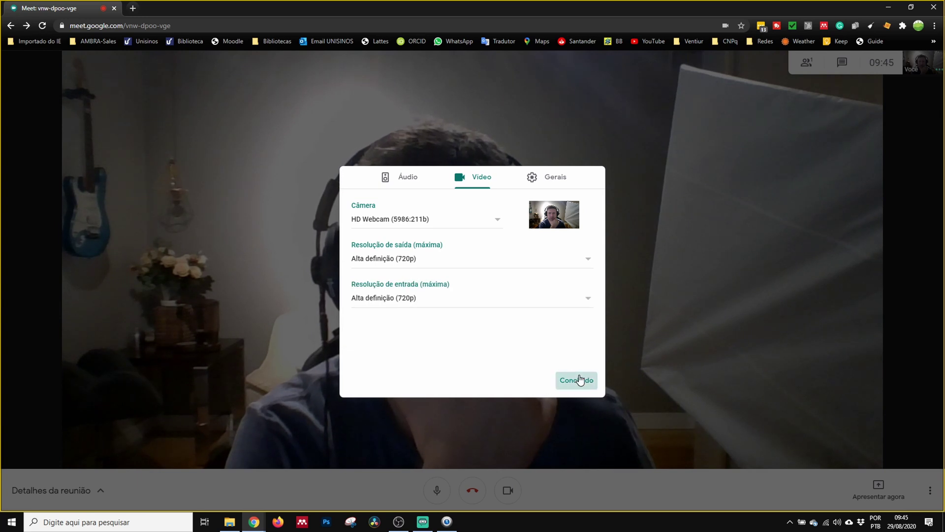
left_click(579, 379)
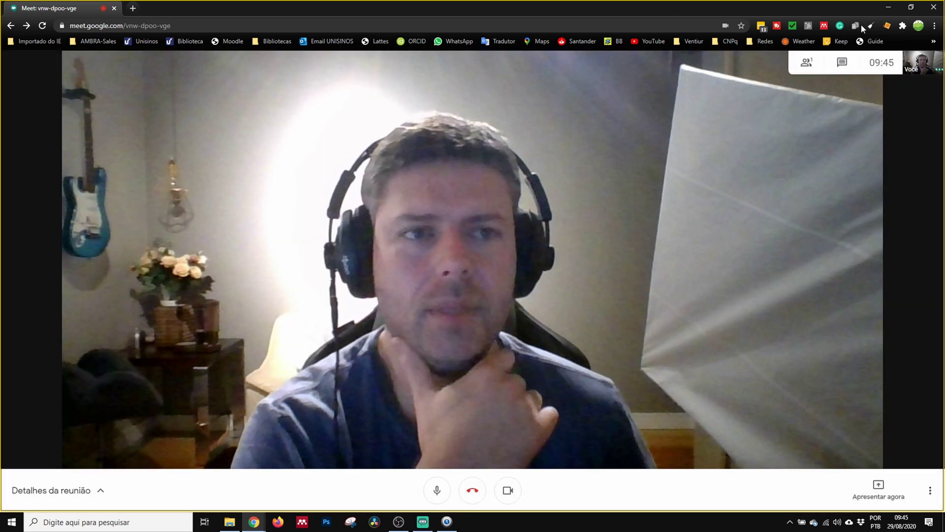
Switch to Streamlabs OBS and crop the Meeting source's sides to about 309 px from the canvas's left edge and 495 px from its right.
mouse_move(403, 526)
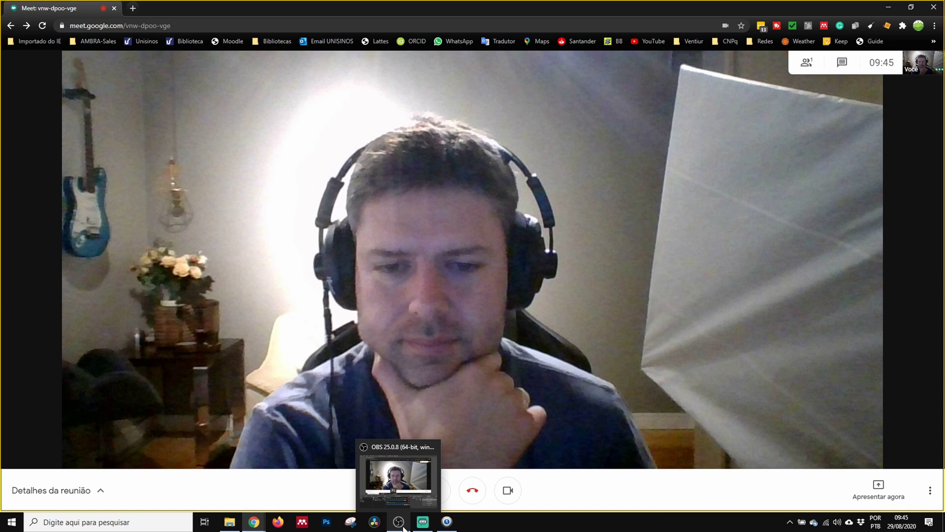
left_click(398, 482)
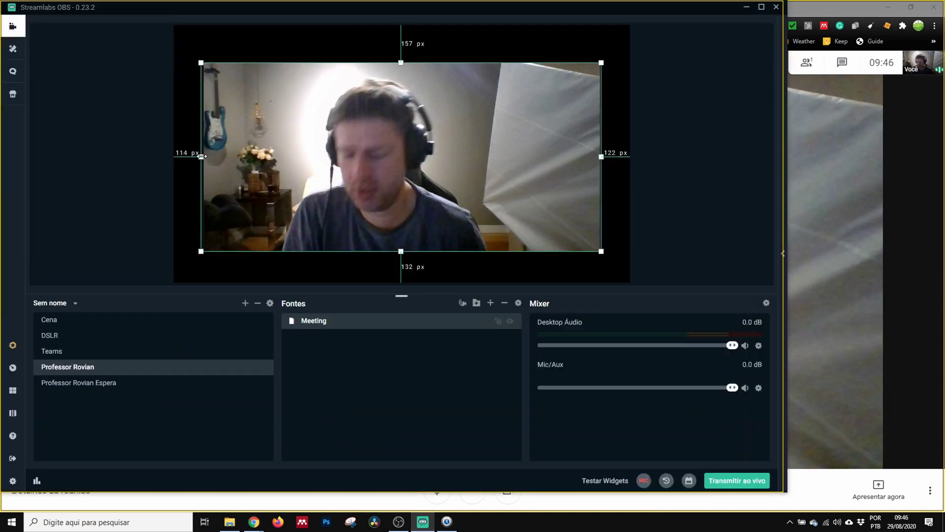
left_click_drag(202, 156, 207, 156)
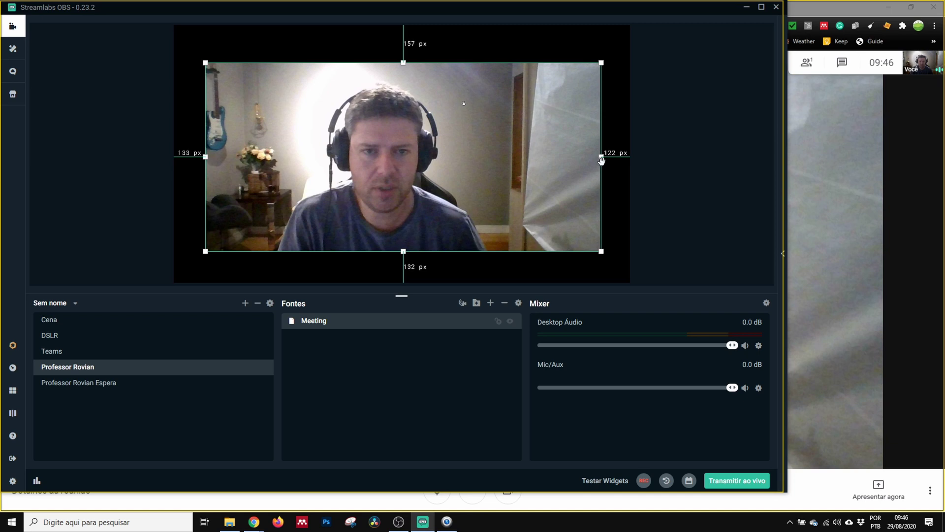
left_click_drag(601, 155, 513, 156)
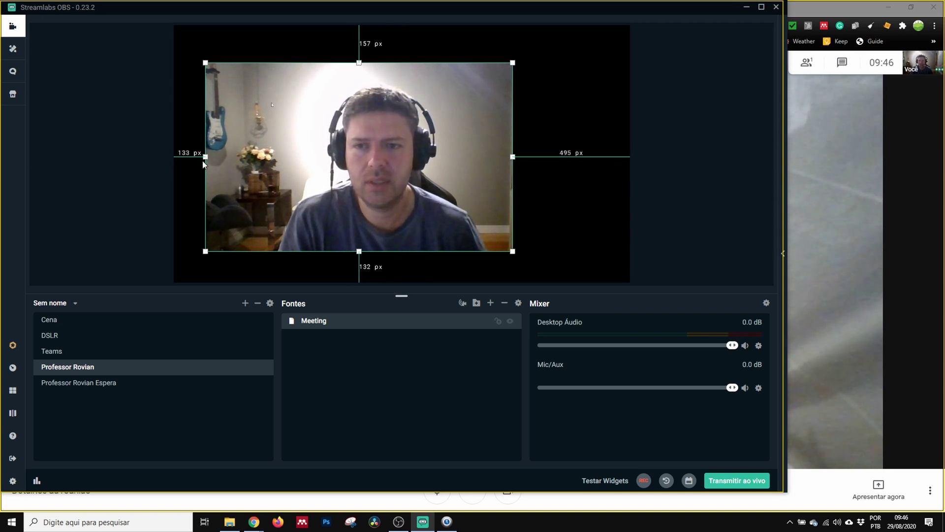
left_click_drag(205, 156, 248, 155)
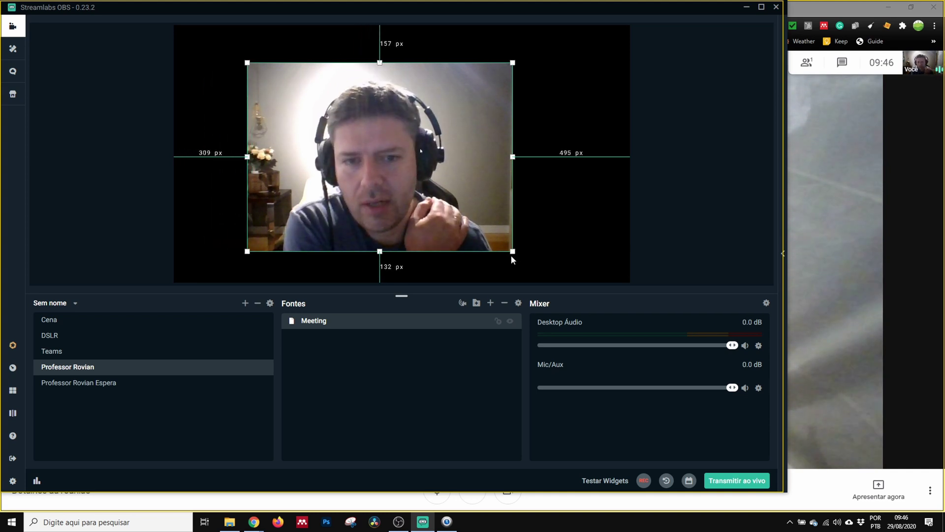
Move and enlarge the Meeting source to reach the canvas's bottom edge, about 248 px from its left edge and 173 px from its right.
left_click_drag(513, 252, 559, 283)
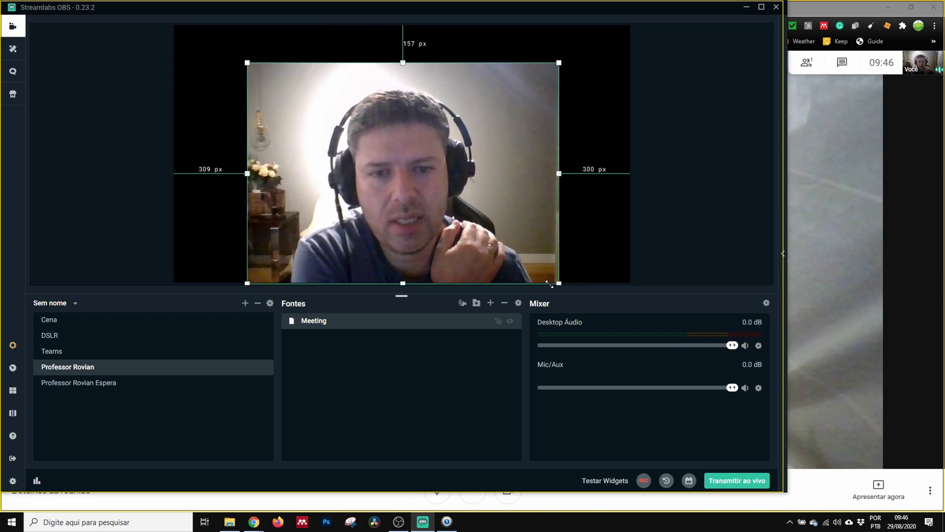
left_click_drag(420, 187, 405, 155)
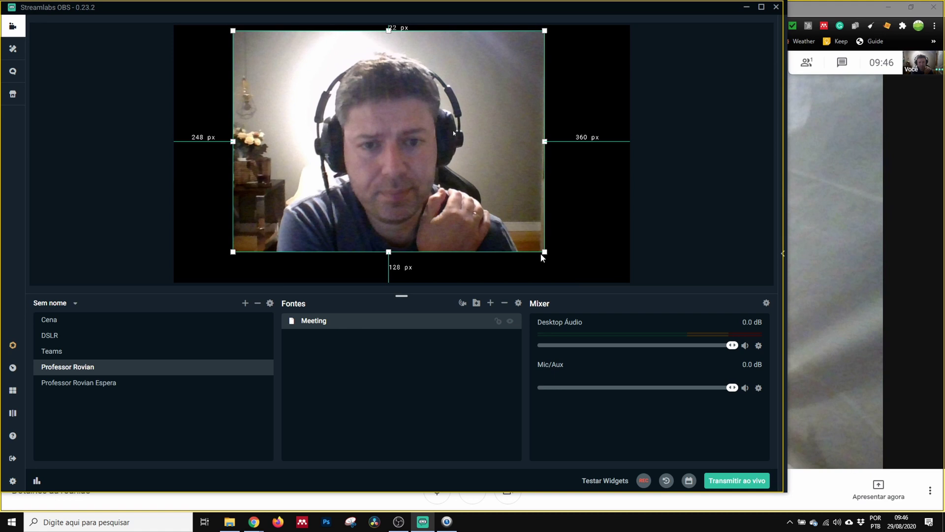
left_click_drag(554, 254, 585, 280)
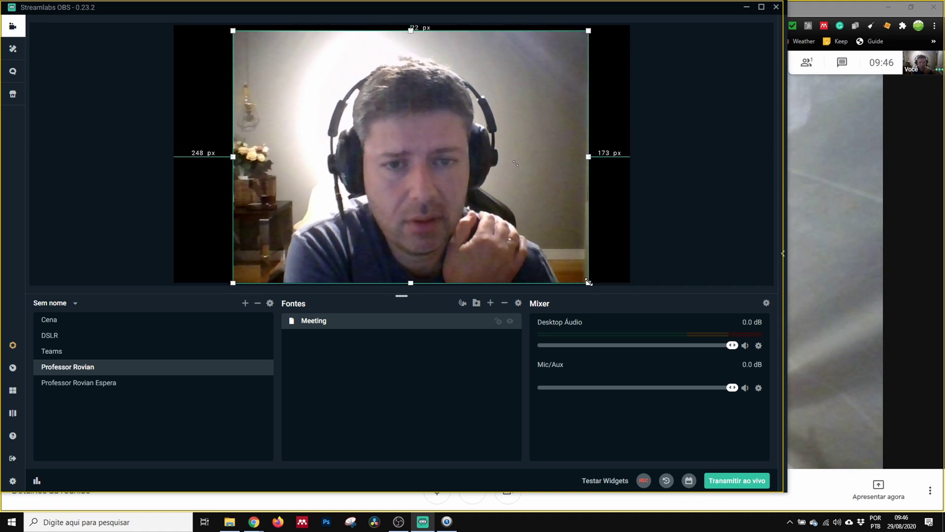
Widen the Meeting source's crop on both sides and scale and position it to fill the whole canvas.
mouse_move(588, 156)
left_mouse_down()
mouse_move(627, 159)
mouse_move(599, 157)
left_mouse_up()
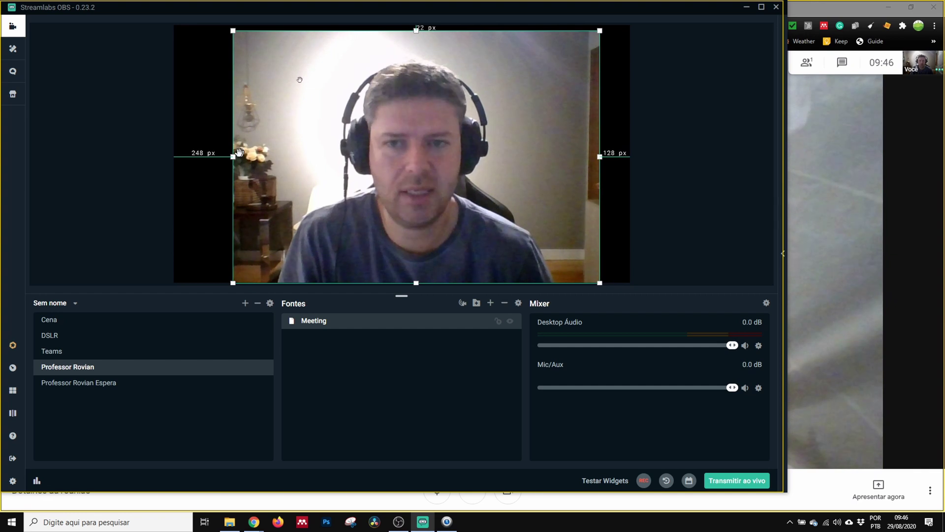
mouse_move(233, 158)
left_mouse_down()
mouse_move(135, 156)
mouse_move(236, 156)
left_mouse_up()
left_click_drag(408, 177, 347, 178)
left_click_drag(599, 156, 628, 156)
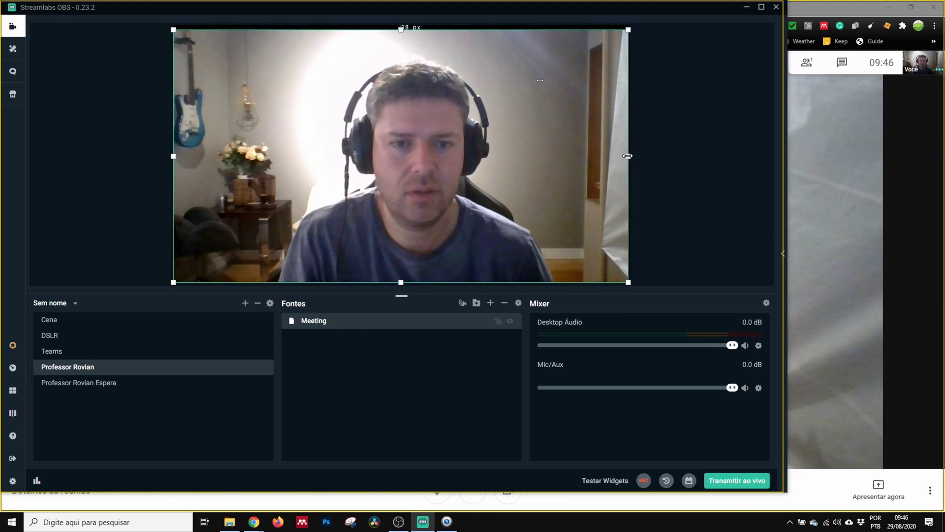
left_click_drag(629, 282, 650, 291)
left_click_drag(449, 199, 435, 194)
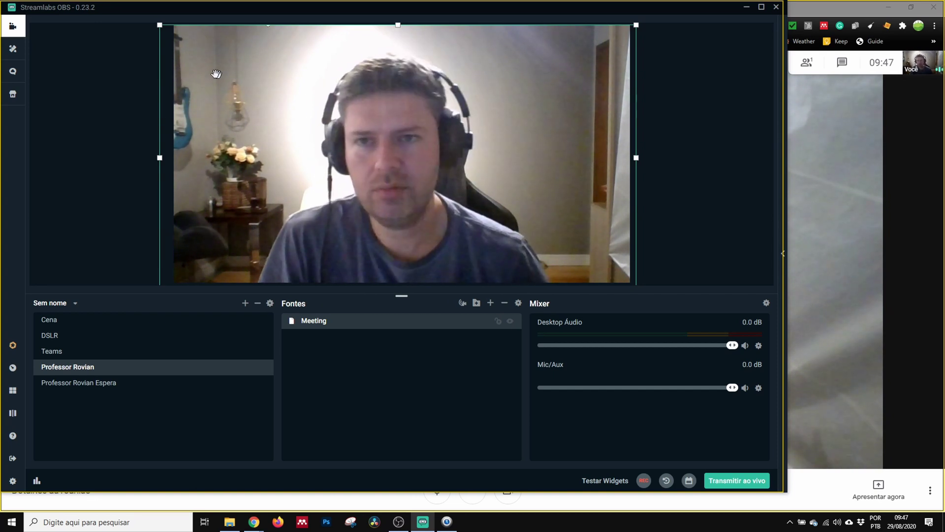
Shrink the Meeting source, crop its sides tighter and place it about 133 px from the canvas's left edge and 84 px from its top.
left_click_drag(160, 24, 363, 139)
left_click_drag(560, 231, 449, 154)
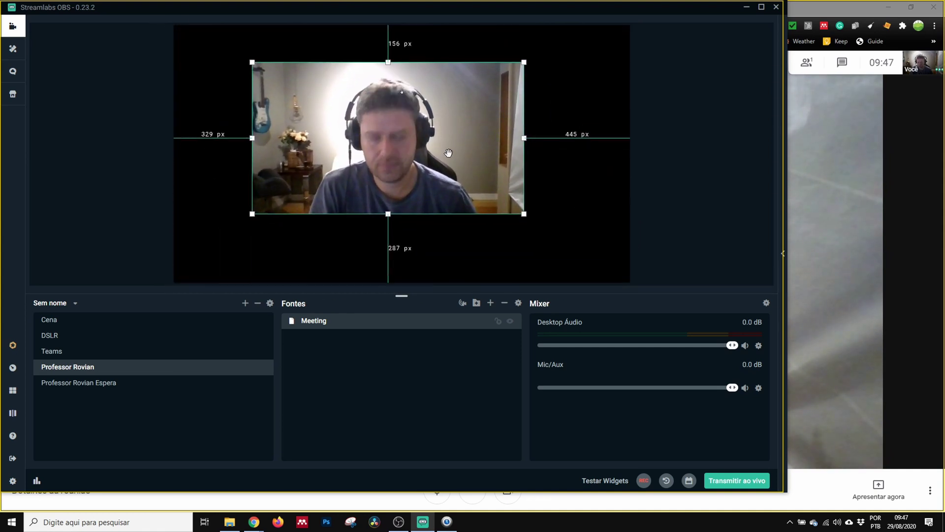
left_click_drag(524, 138, 500, 138)
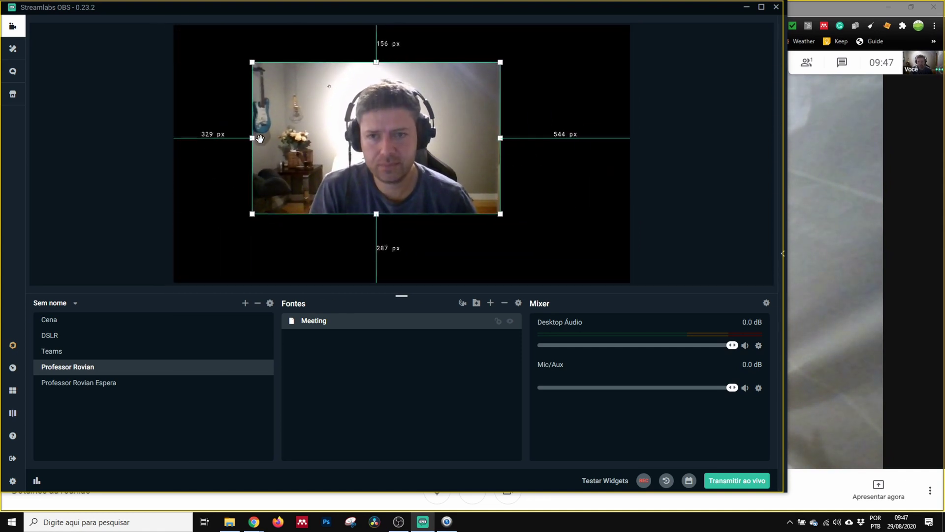
left_click_drag(253, 138, 283, 138)
left_click_drag(440, 149, 345, 127)
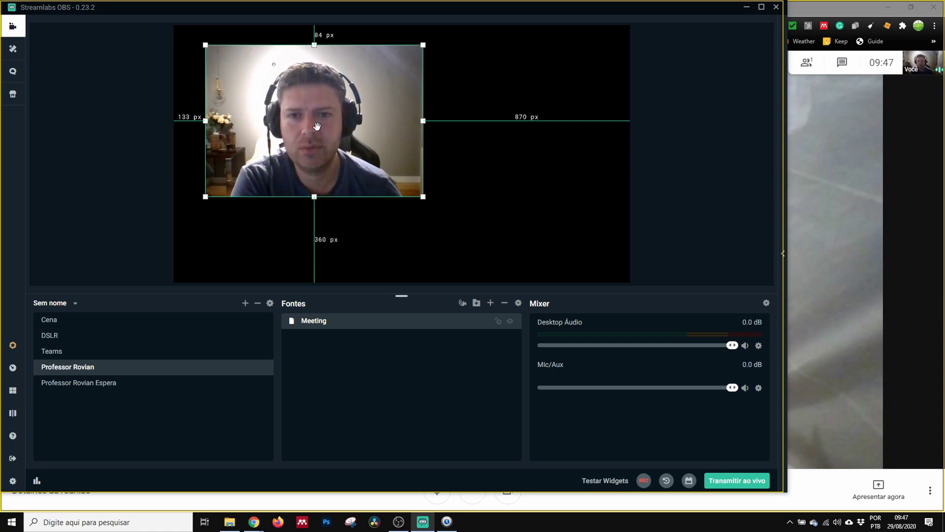
Remove the Meeting source from the Professor Rovian scene and leave the Google Meet call.
left_click(505, 302)
left_click(537, 273)
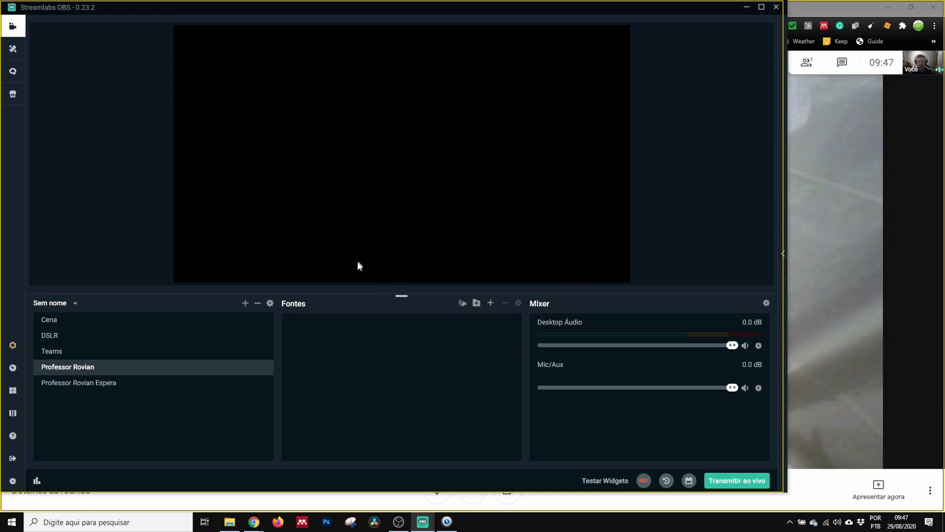
left_click(825, 11)
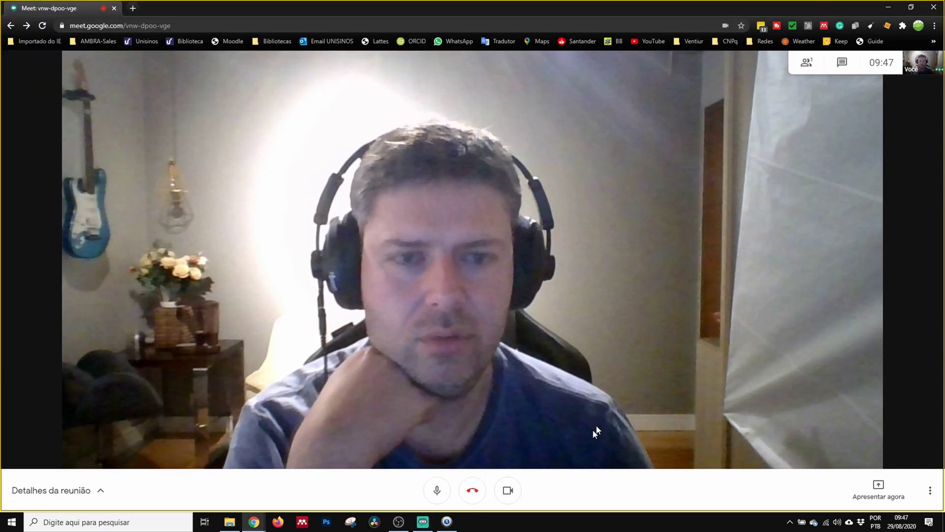
left_click(473, 491)
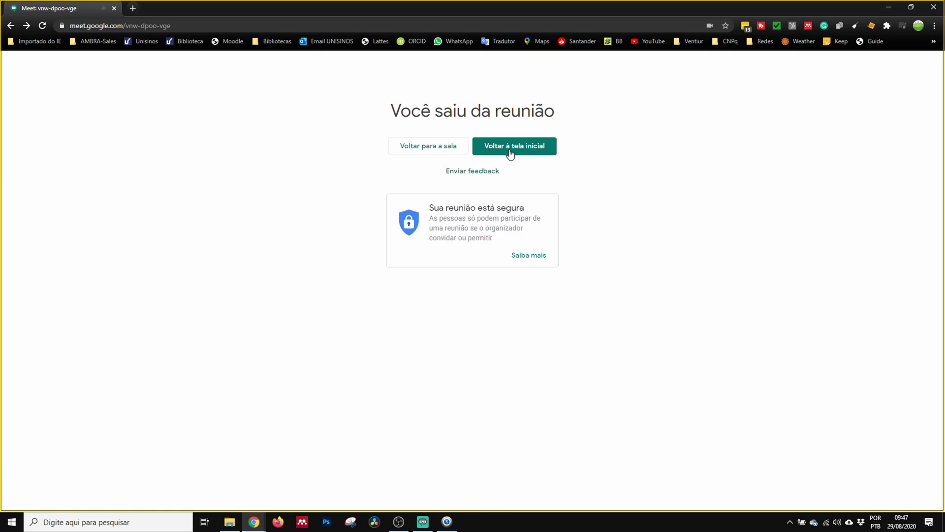
Replace the Meet tab with an image search for "meeting screen google" and open the G Suite Updates Blog article on adaptive Hangouts Meet layouts.
left_click(132, 8)
left_click(115, 9)
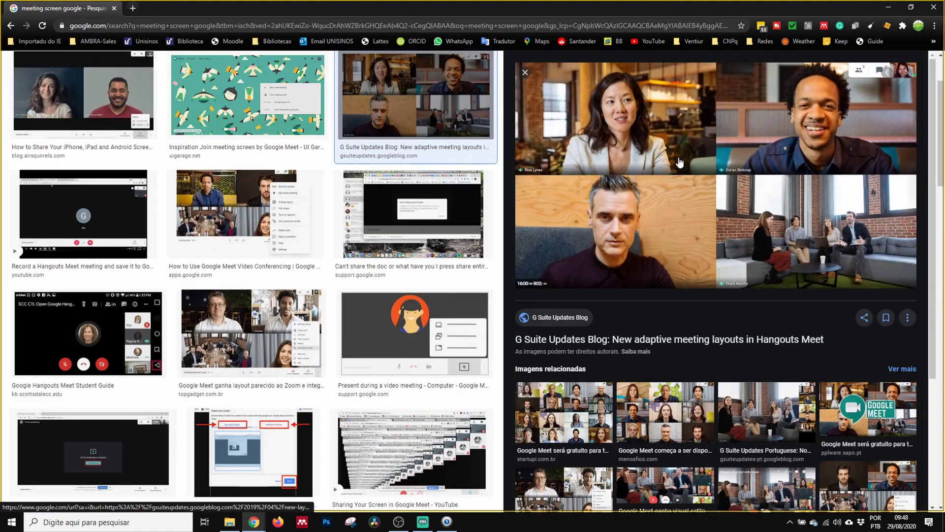
left_click(678, 158)
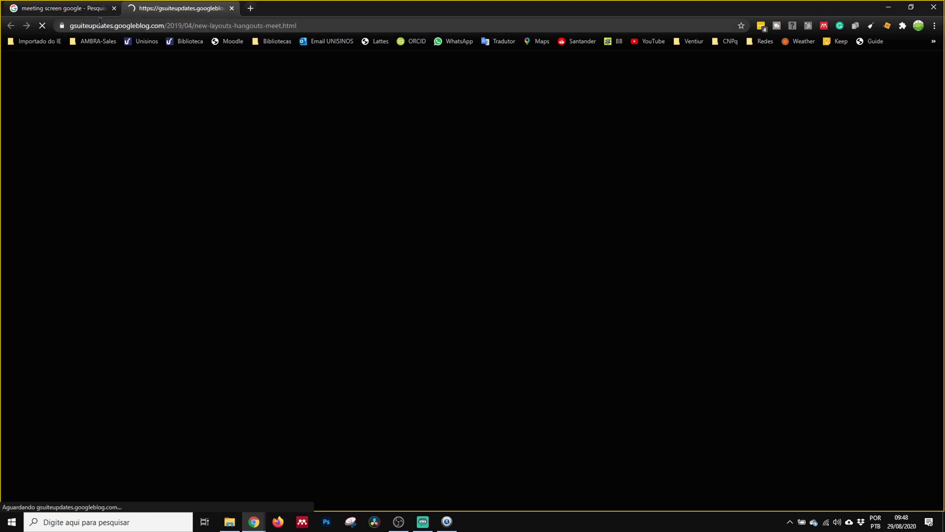
Open the article's Tiled layout image in its own browser tab and close the article tab.
scroll(379, 251, "down", 4)
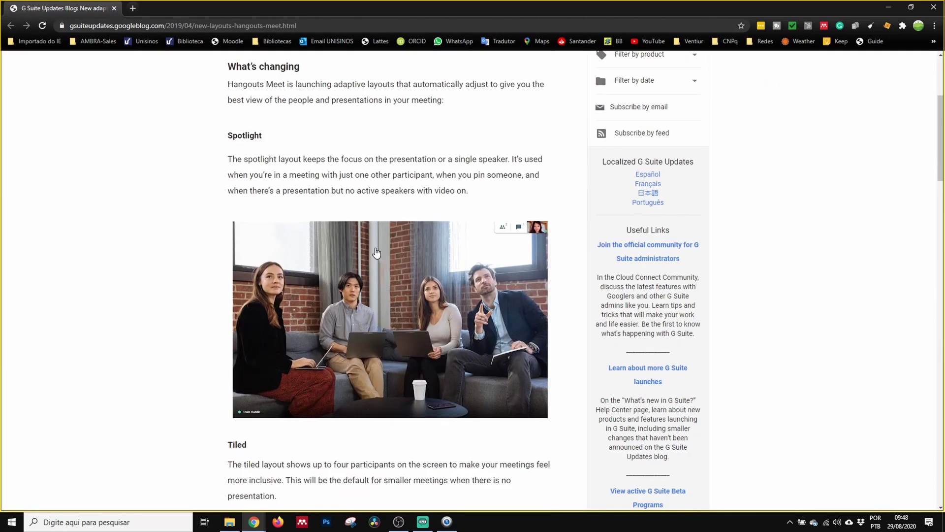
scroll(376, 253, "down", 7)
left_click(359, 247)
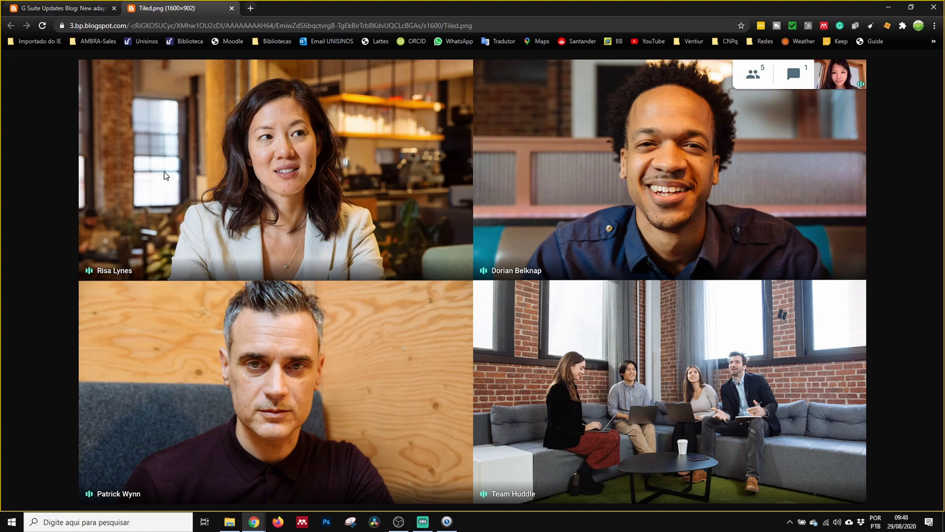
left_click(90, 7)
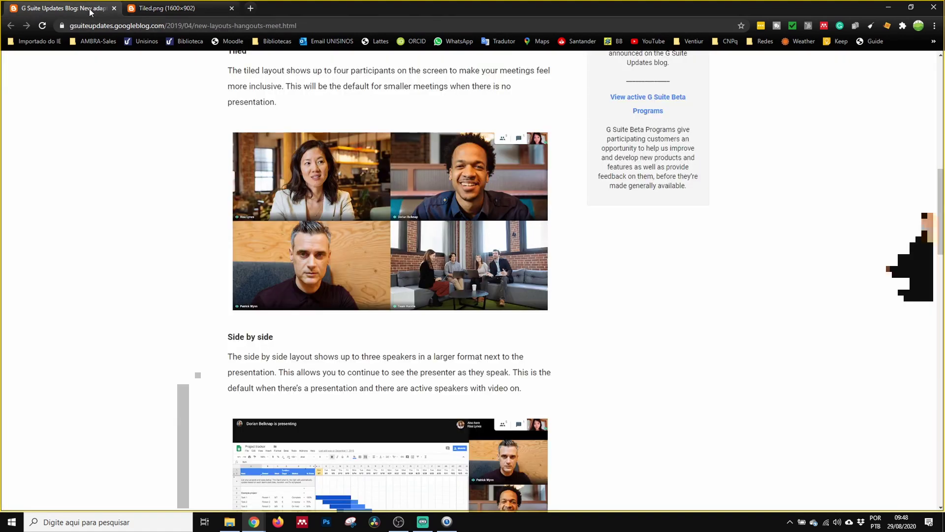
left_click(114, 8)
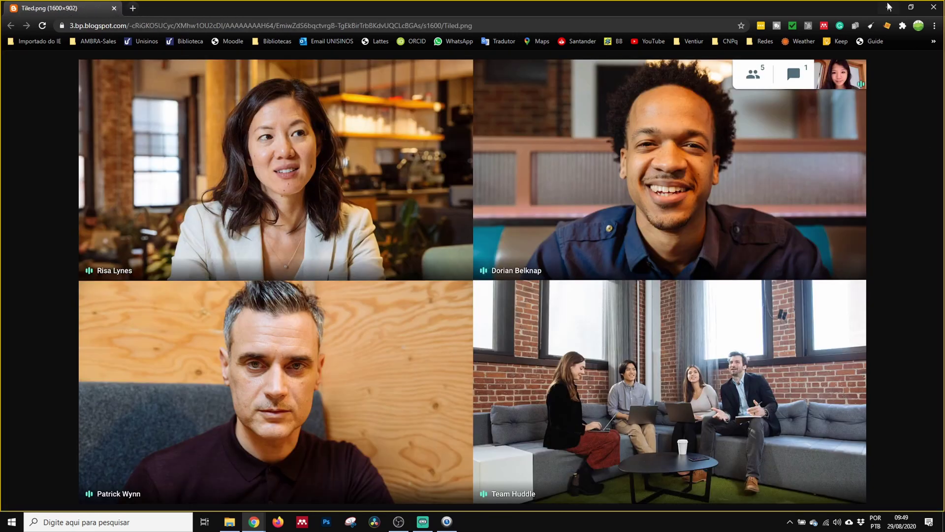
Switch to Streamlabs OBS and add a new Window Capture source named Meeting to the current scene.
left_click(422, 521)
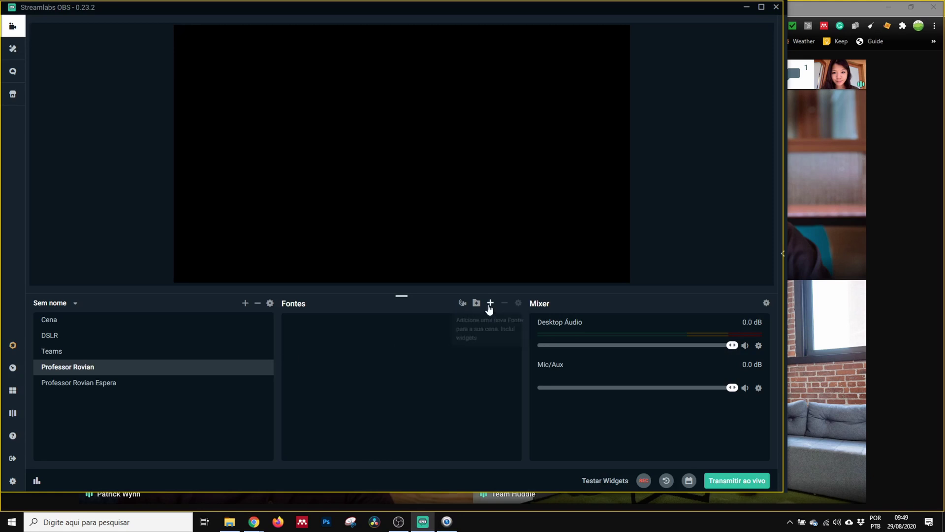
left_click(490, 303)
left_click(280, 296)
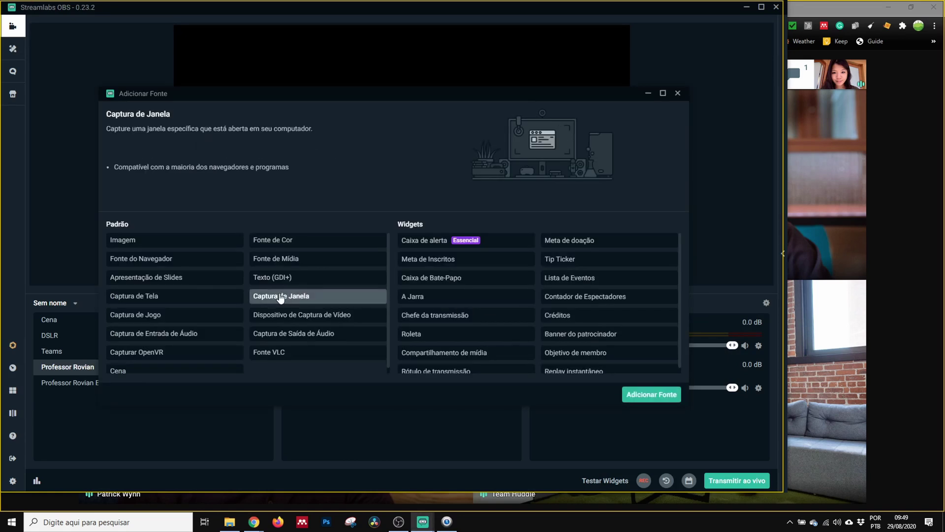
double_click(281, 296)
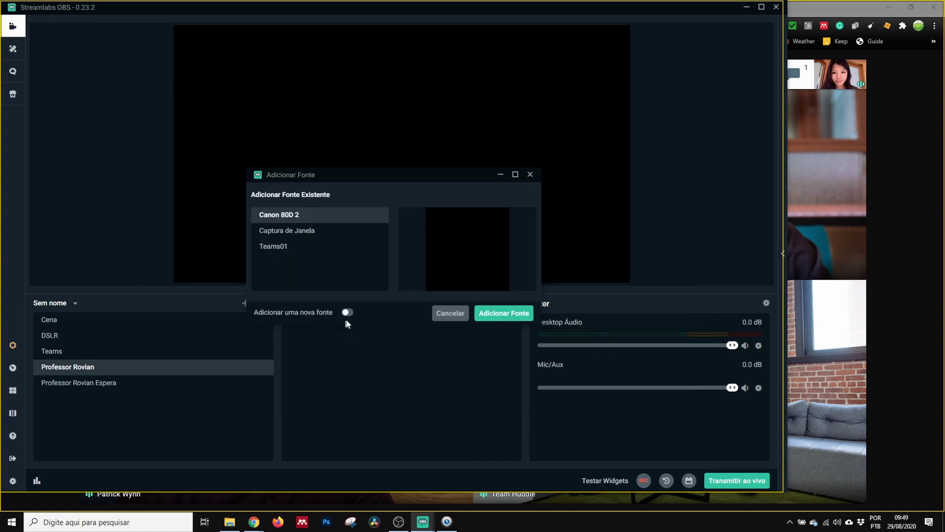
left_click(348, 313)
left_click_drag(313, 229, 187, 216)
type("Meeting")
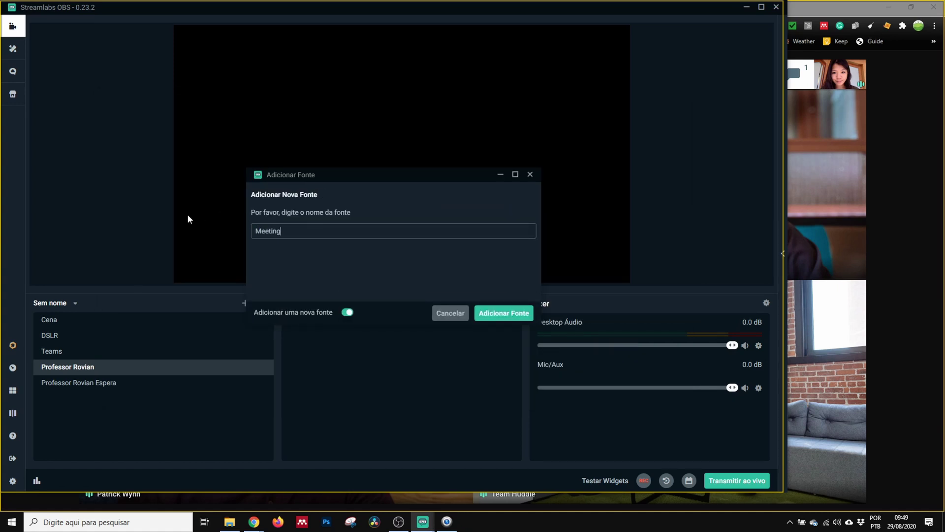
left_click(501, 314)
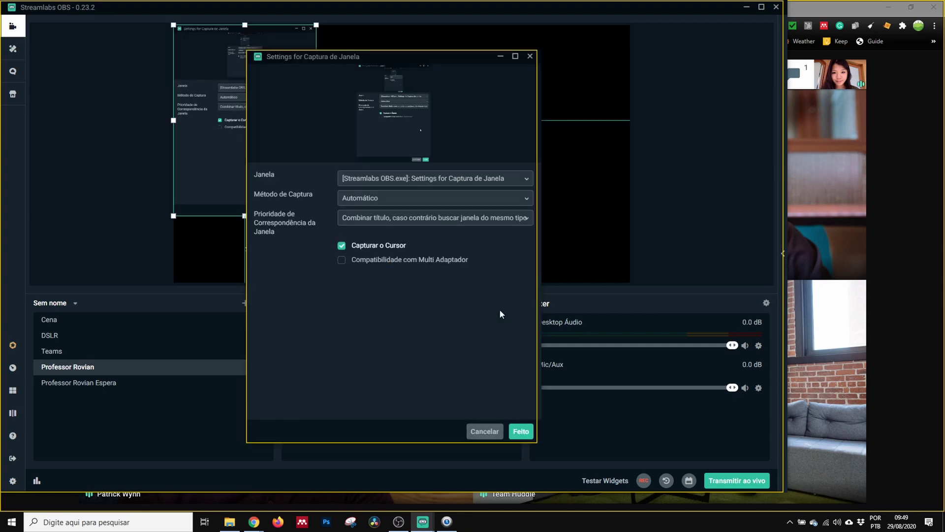
Set the Meeting source to capture the "[chrome.exe]: Tiled.png (1600×902) - Google Chrome" window.
left_click(432, 181)
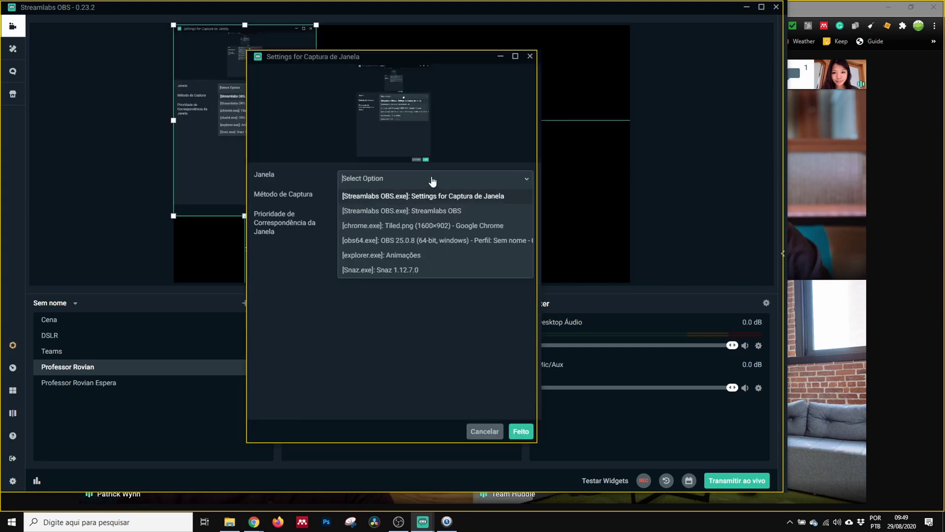
left_click(432, 225)
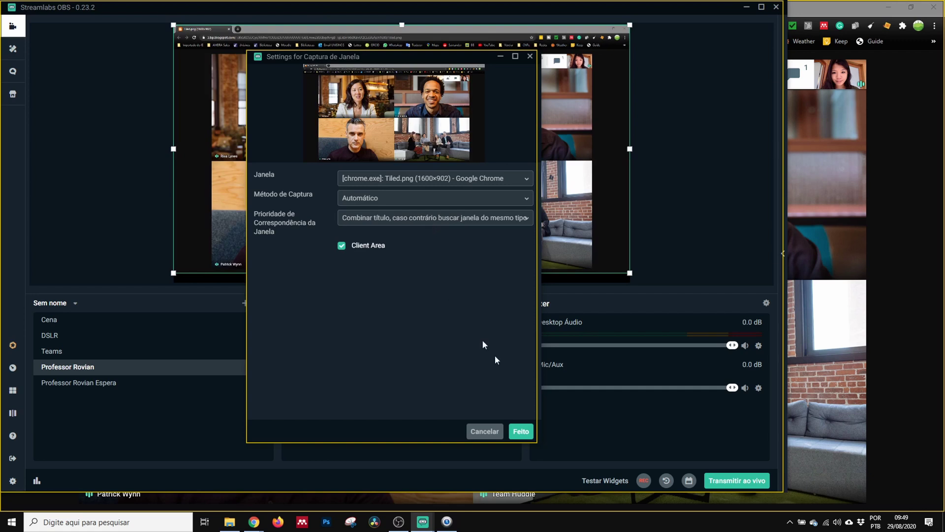
left_click(520, 432)
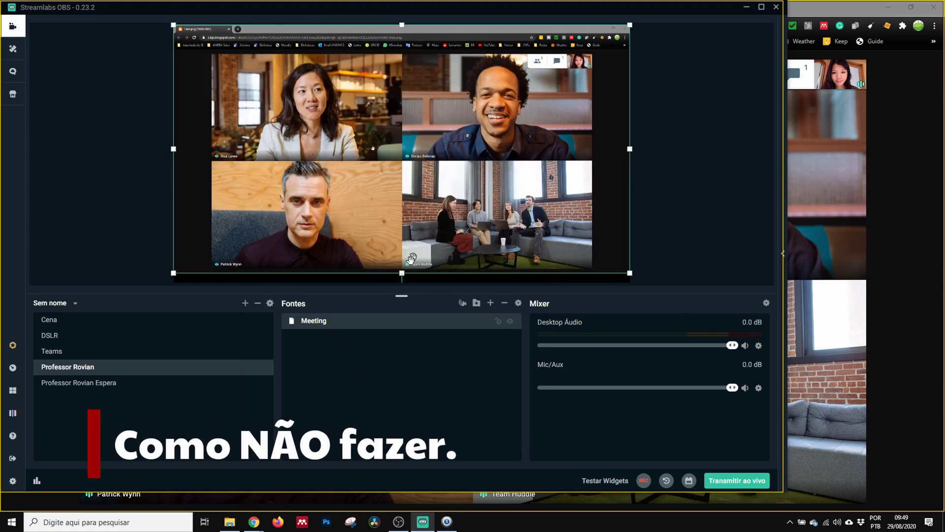
Copy the Meeting source and paste it as a reference three times into the same scene.
right_click(340, 319)
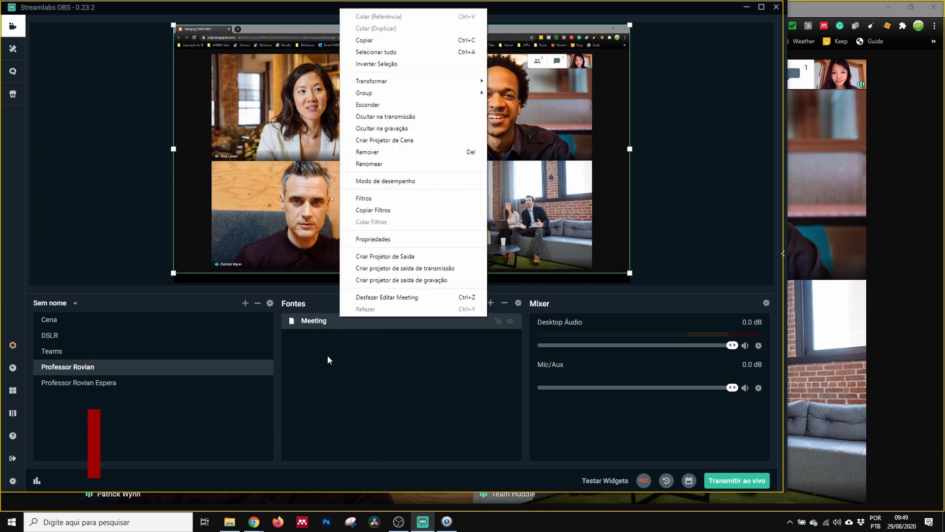
left_click(313, 327)
right_click(313, 326)
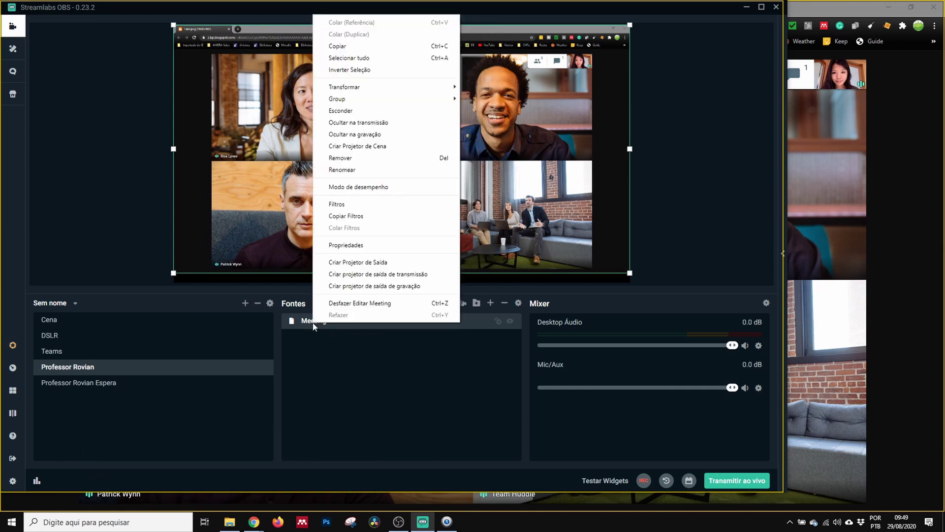
left_click(348, 48)
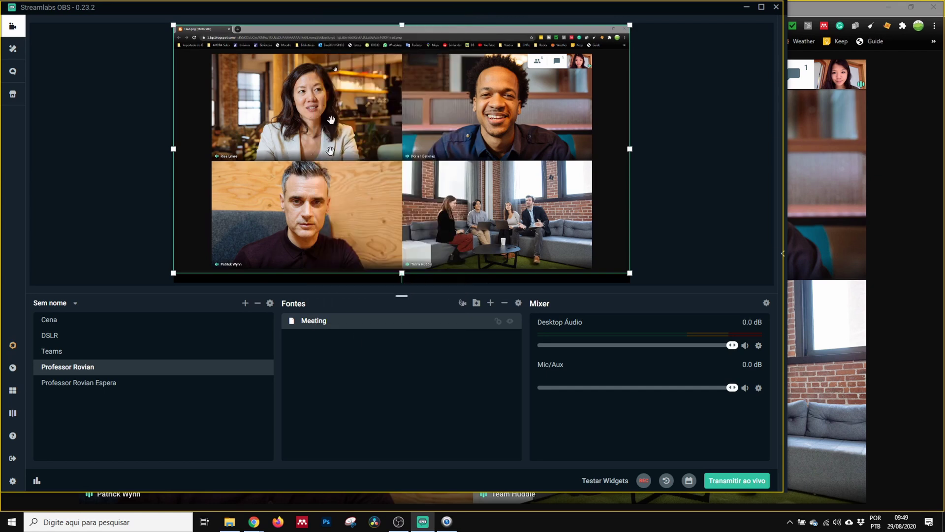
right_click(348, 358)
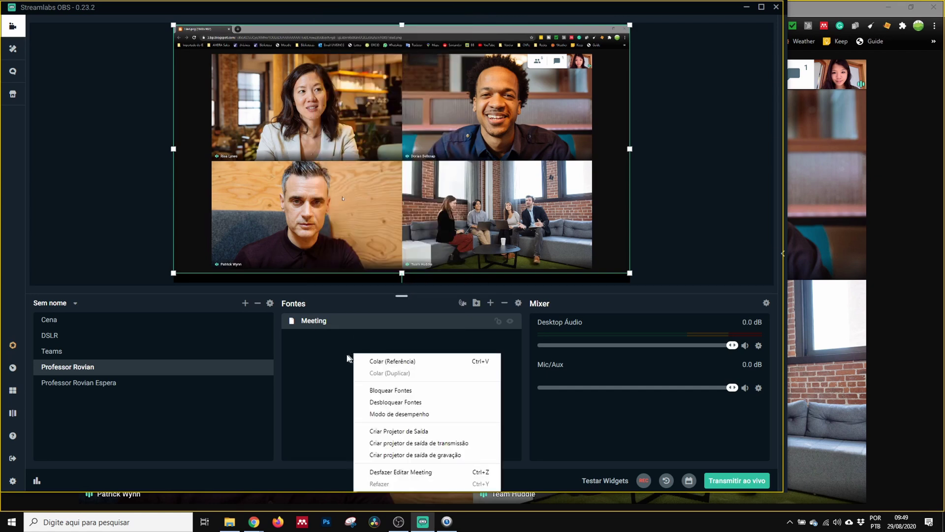
left_click(372, 364)
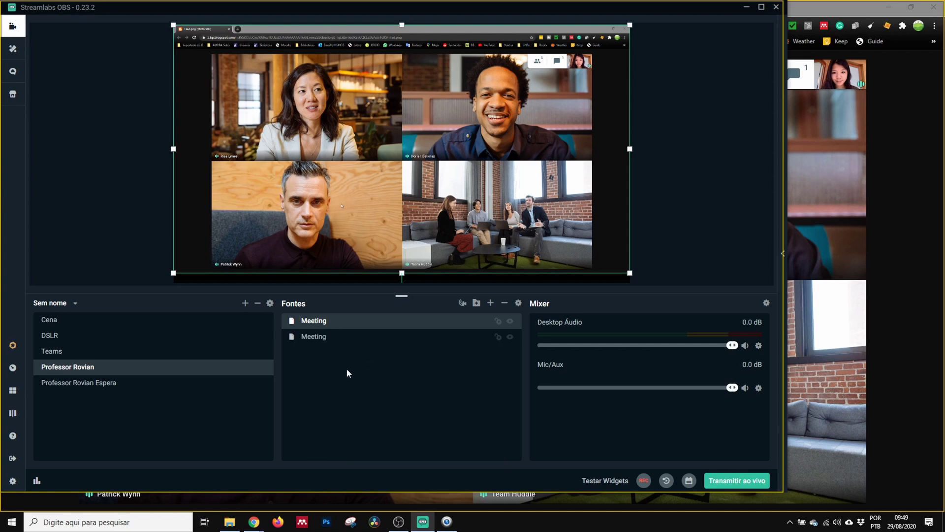
key("ctrl+v")
key("ctrl+v")
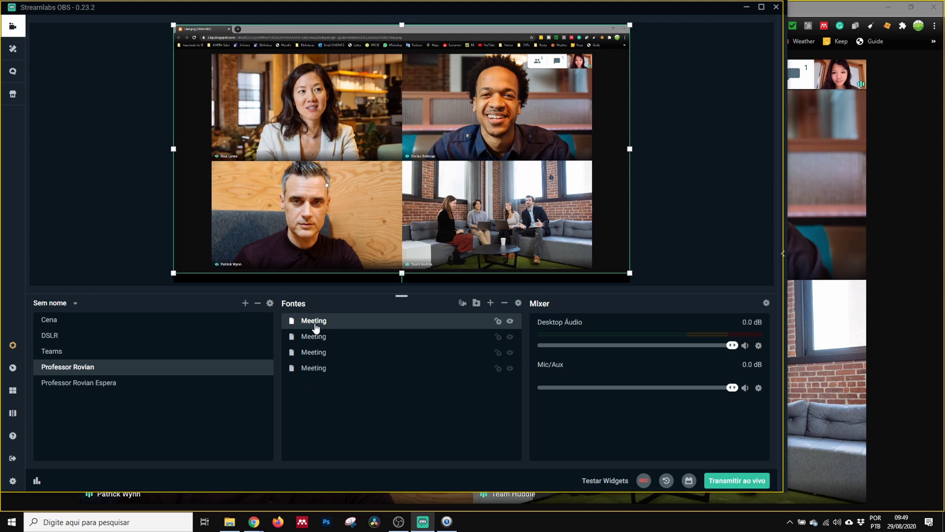
Rename the topmost Meeting source with the first name of the upper-left participant shown in the Tiled.png browser window.
key("alt+Tab")
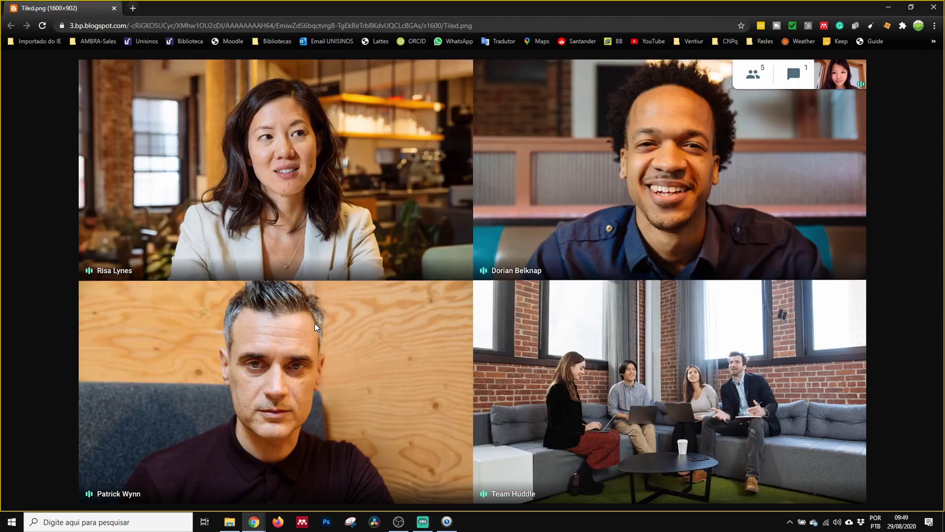
key("alt+Tab")
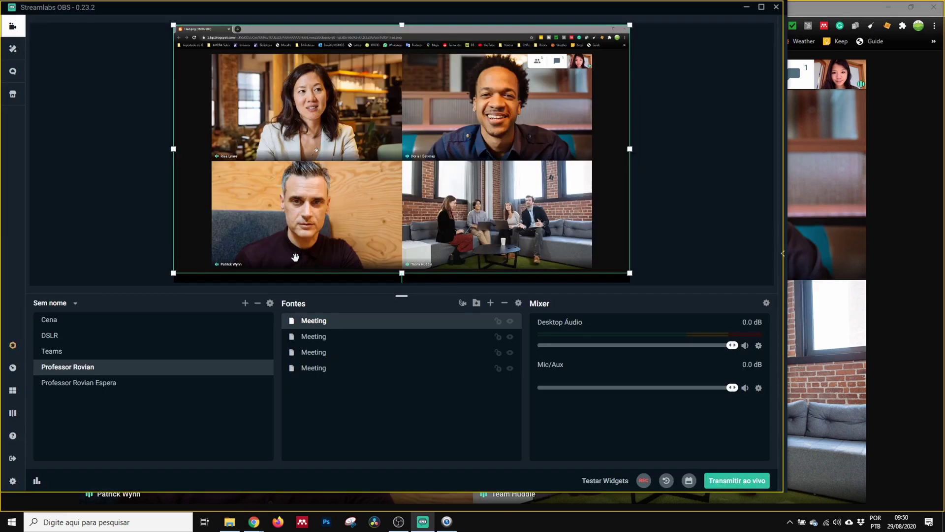
double_click(311, 321)
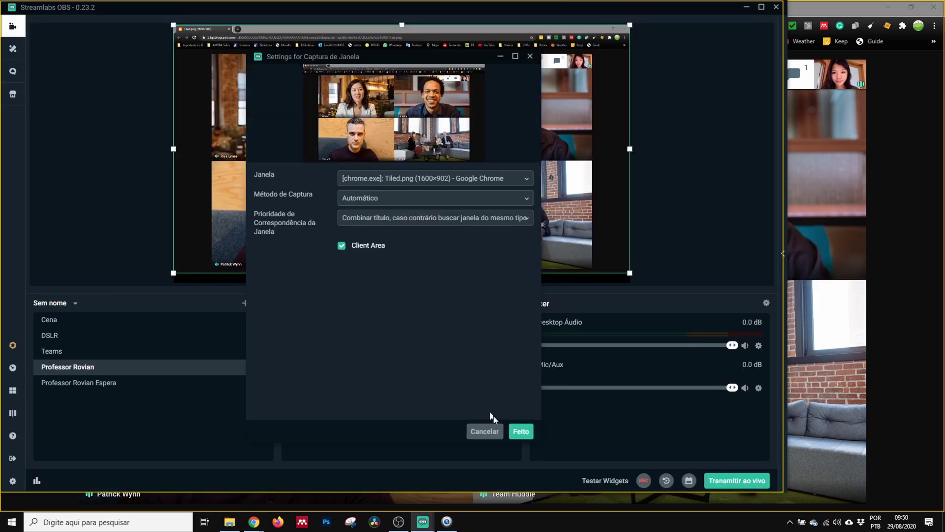
left_click(485, 432)
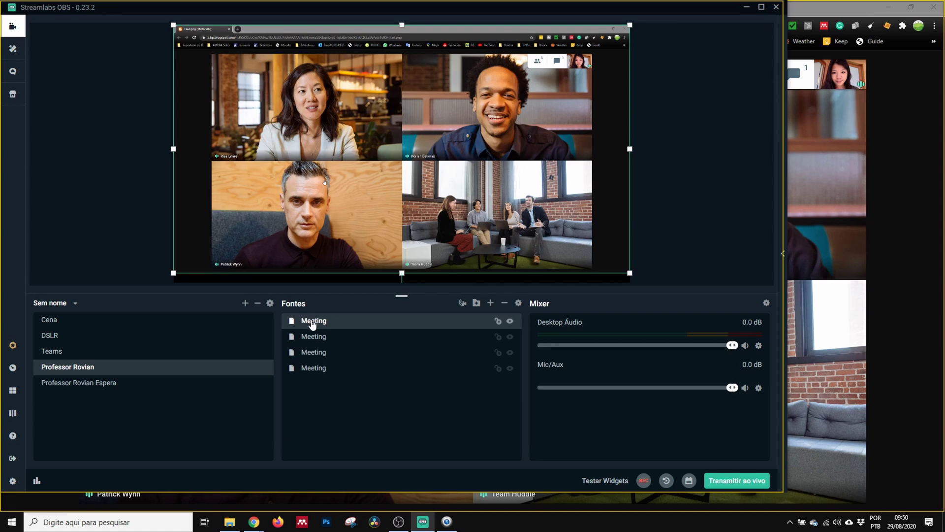
right_click(311, 323)
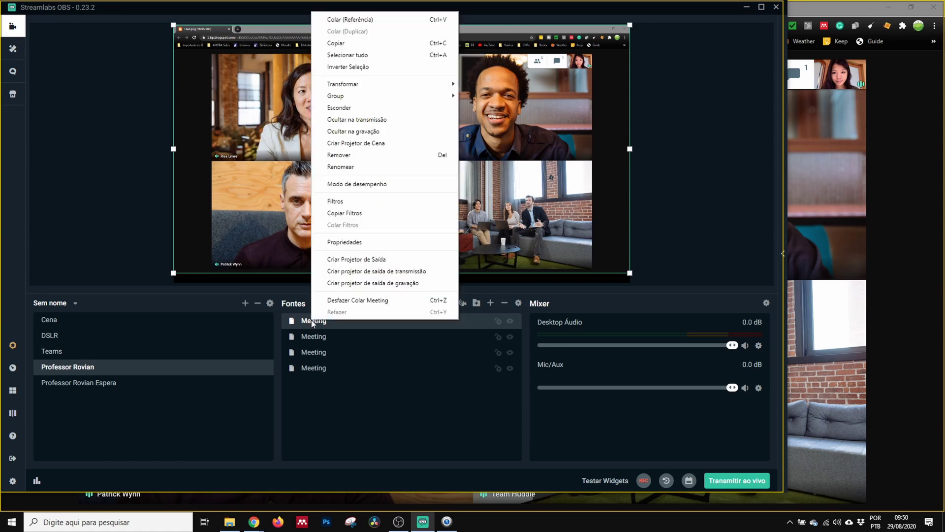
left_click(349, 168)
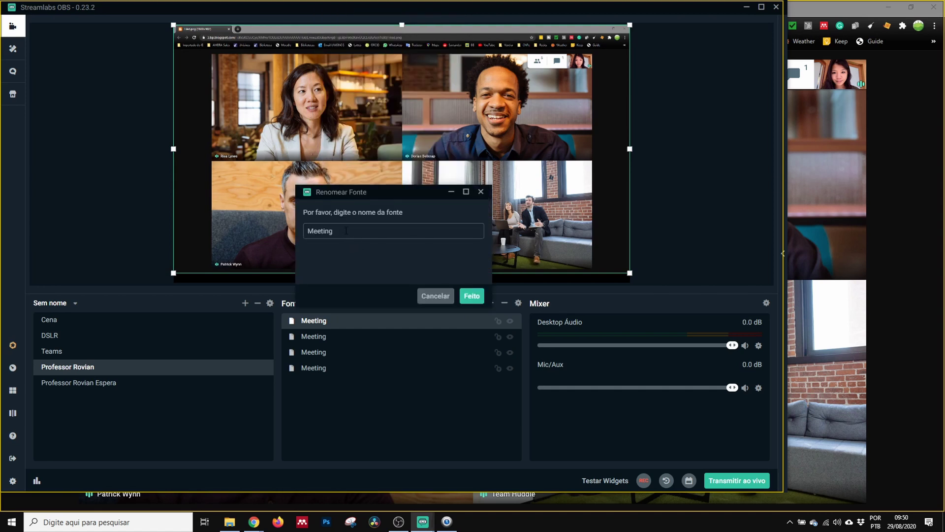
type("Rise")
left_click(474, 297)
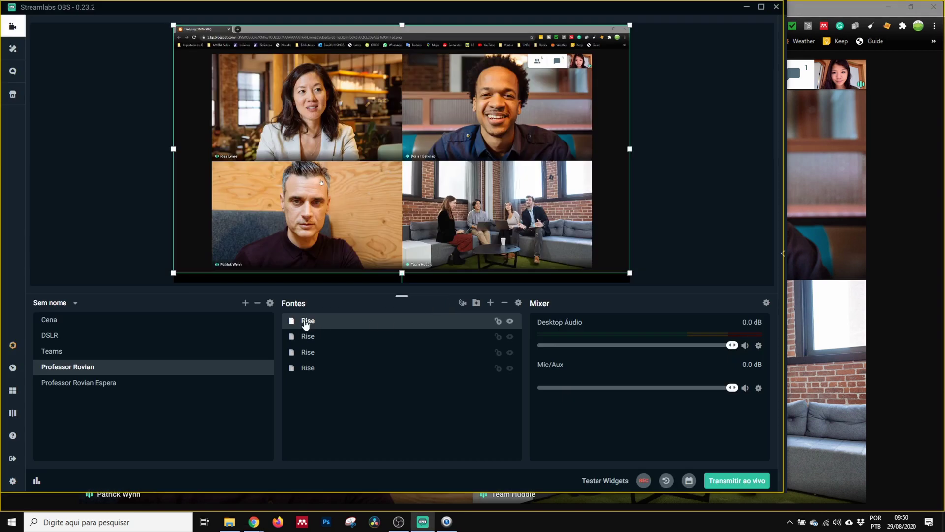
right_click(306, 321)
left_click(340, 167)
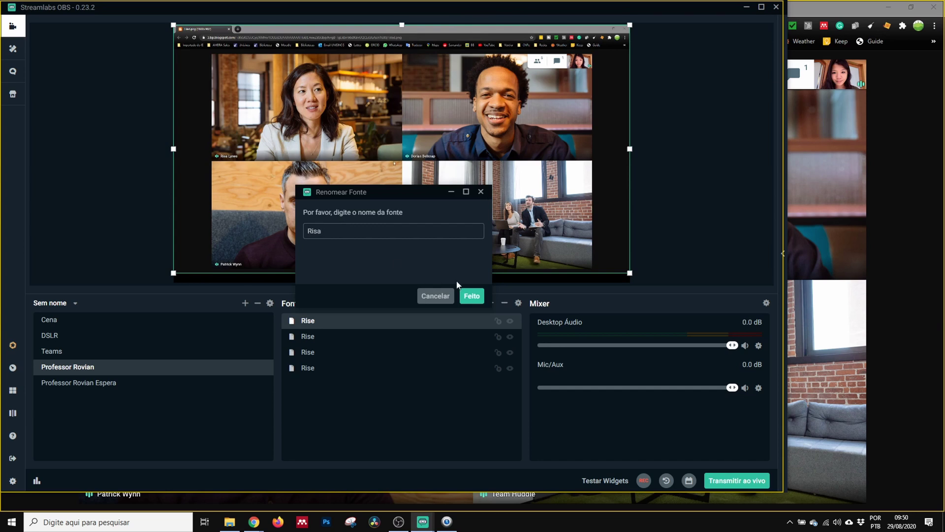
left_click(472, 296)
Delete the three lower duplicate sources, keeping only the topmost one in the scene.
left_click(307, 337)
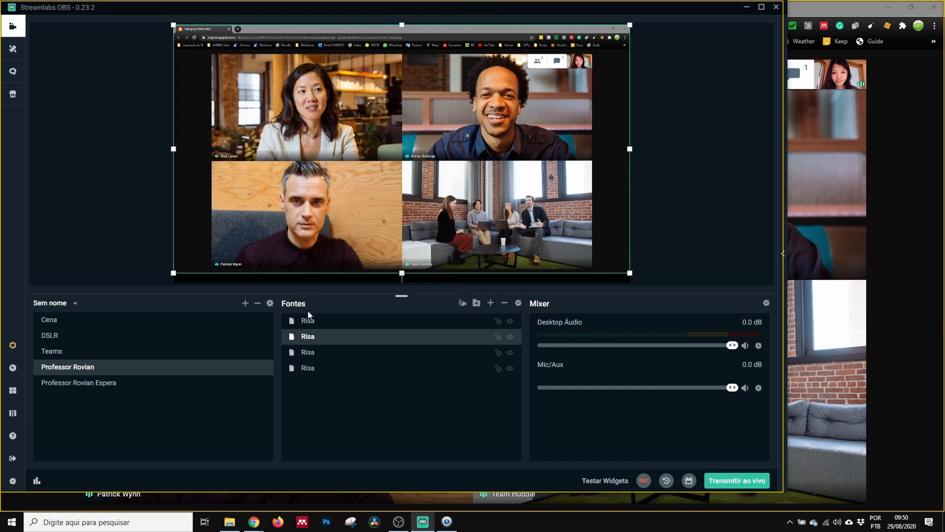
left_click(304, 368, "shift")
key("Delete")
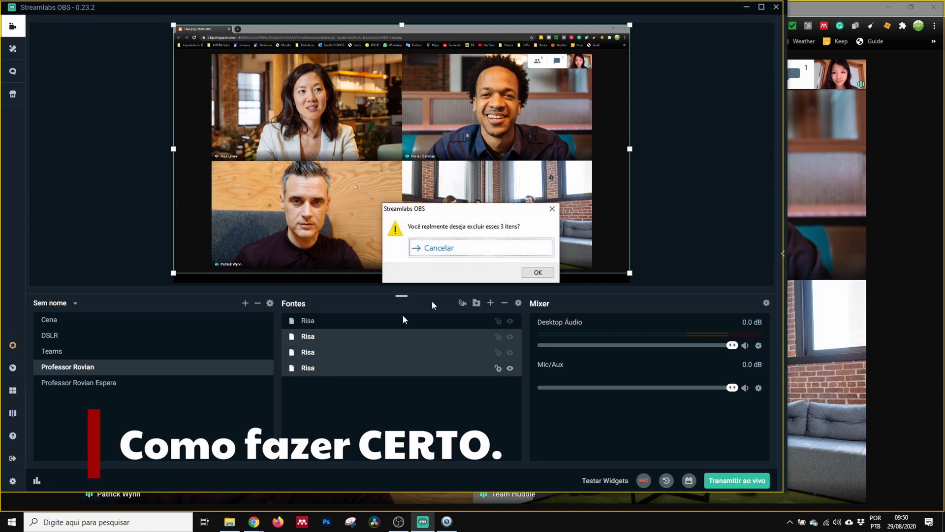
left_click(539, 276)
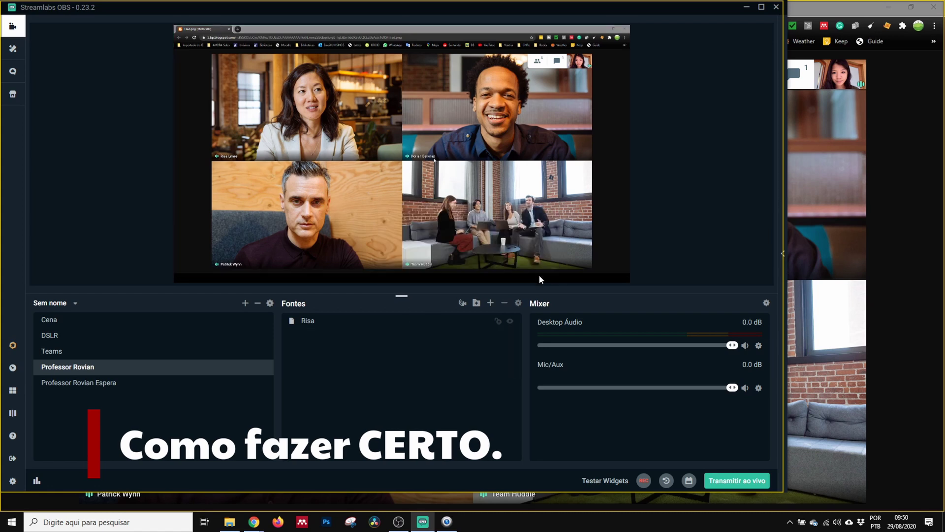
Add a new Window Capture source named with the upper-right participant's first name, capturing the Chrome Tiled.png window.
left_click(490, 302)
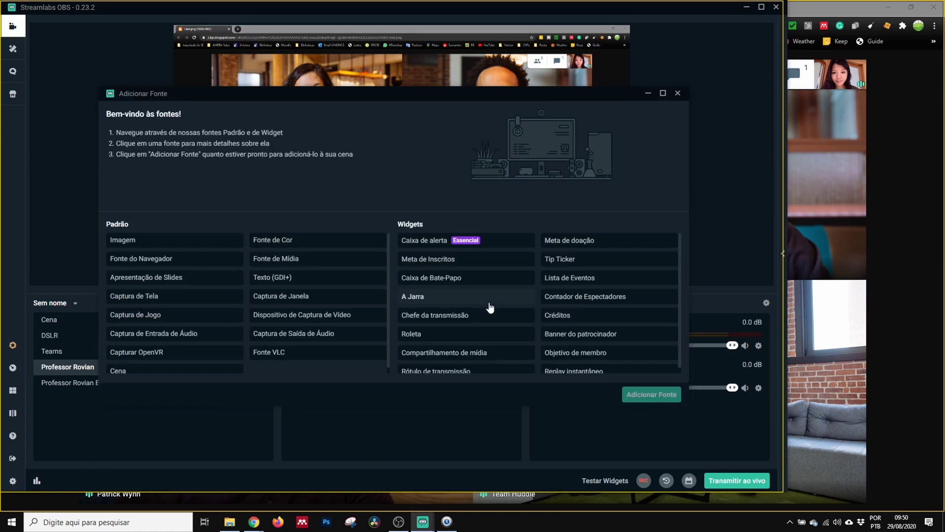
double_click(279, 296)
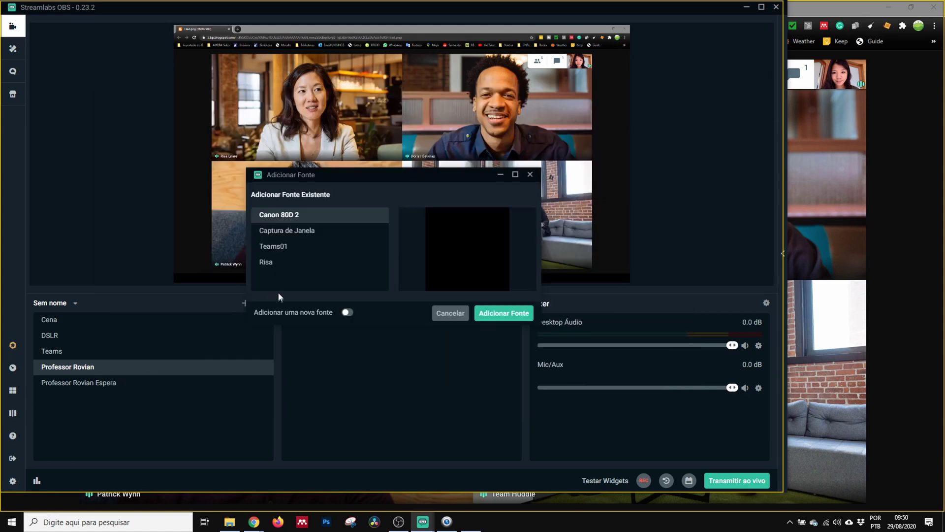
left_click(347, 312)
type("Dorian")
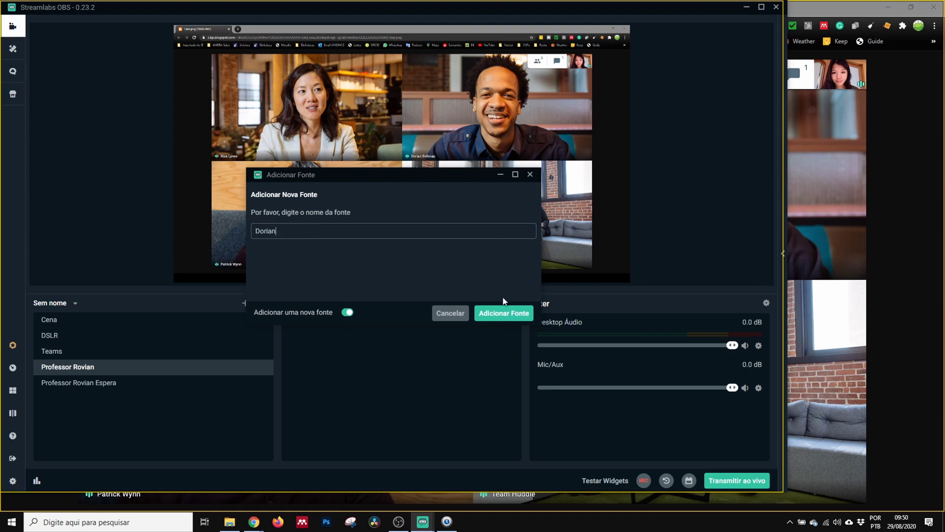
left_click(495, 313)
left_click(403, 179)
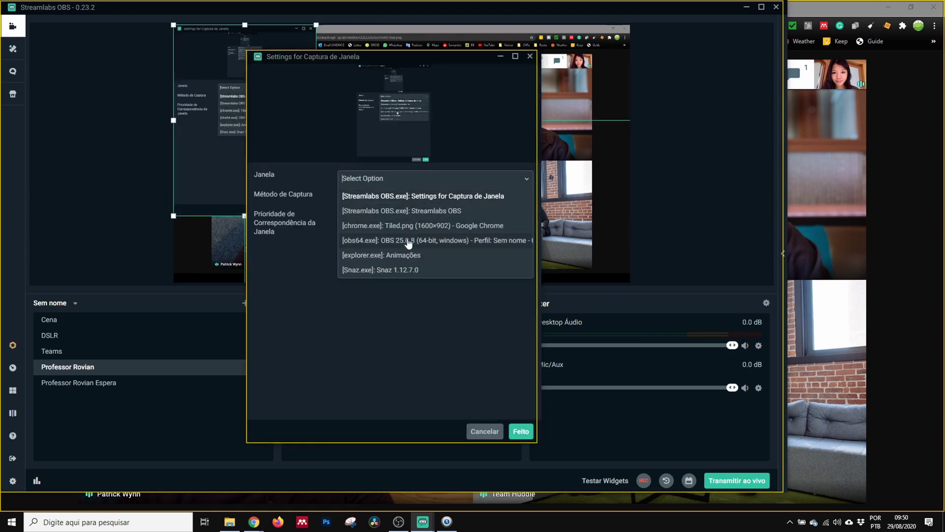
left_click(408, 225)
left_click(521, 432)
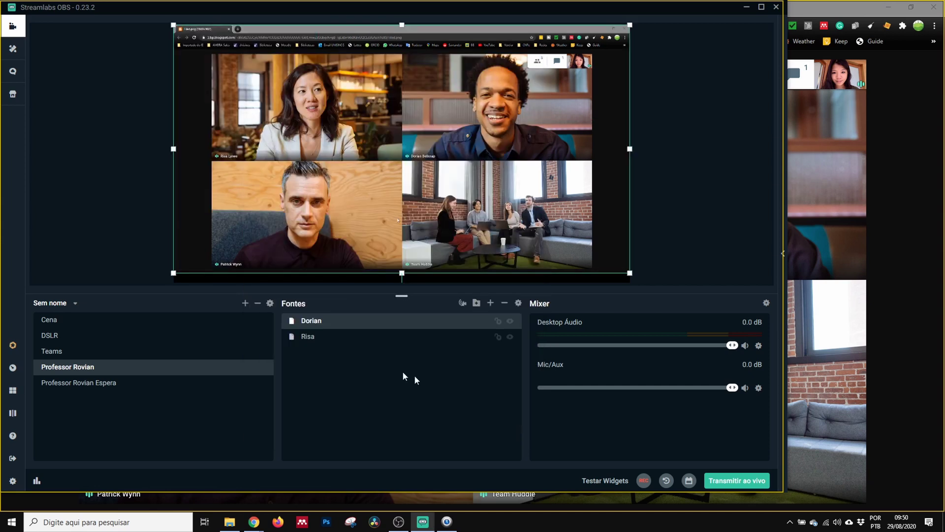
Add a new Window Capture source named with the lower-left participant's first name, capturing the Chrome Tiled.png window.
left_click(492, 303)
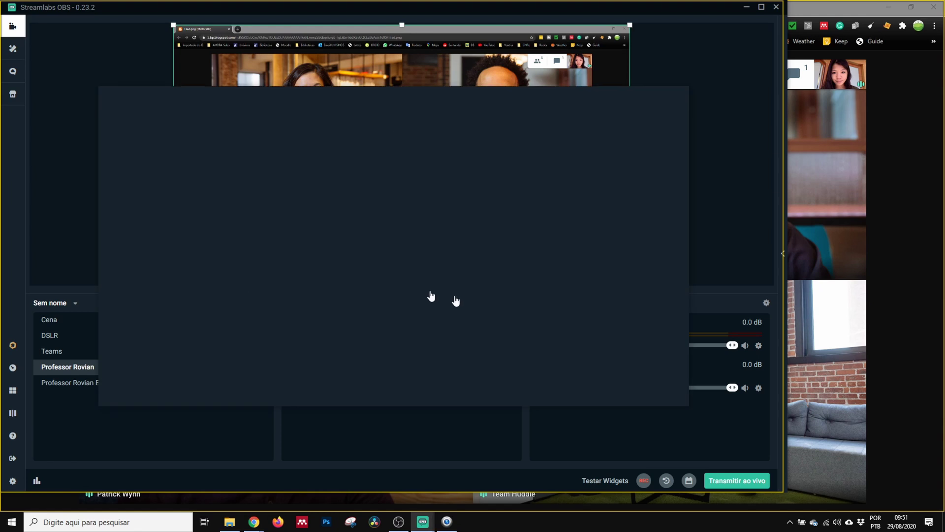
double_click(297, 295)
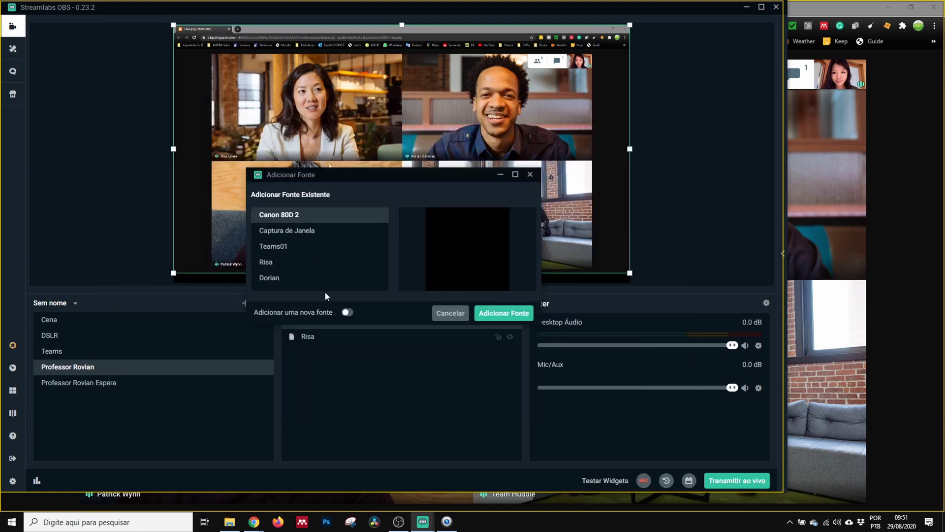
left_click(348, 313)
left_click_drag(289, 233, 204, 217)
type("Patrick")
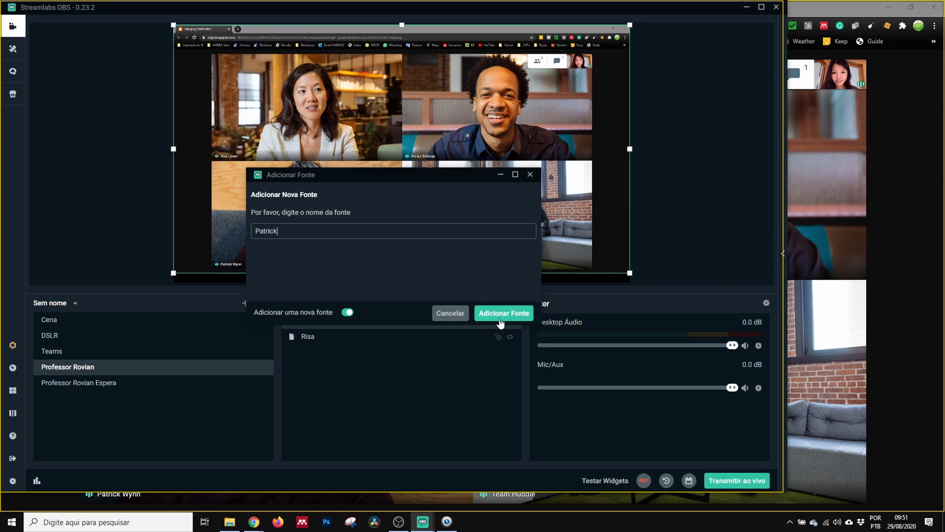
left_click(500, 317)
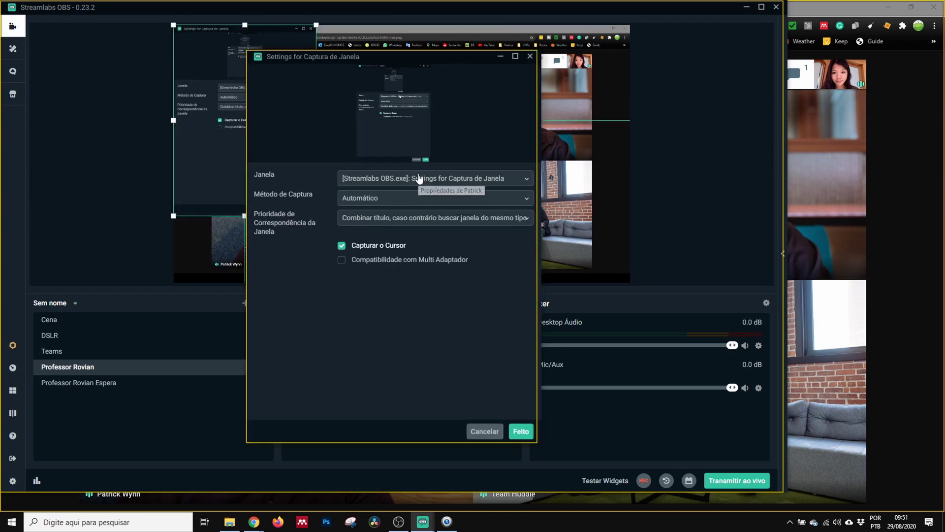
left_click(419, 179)
left_click(412, 233)
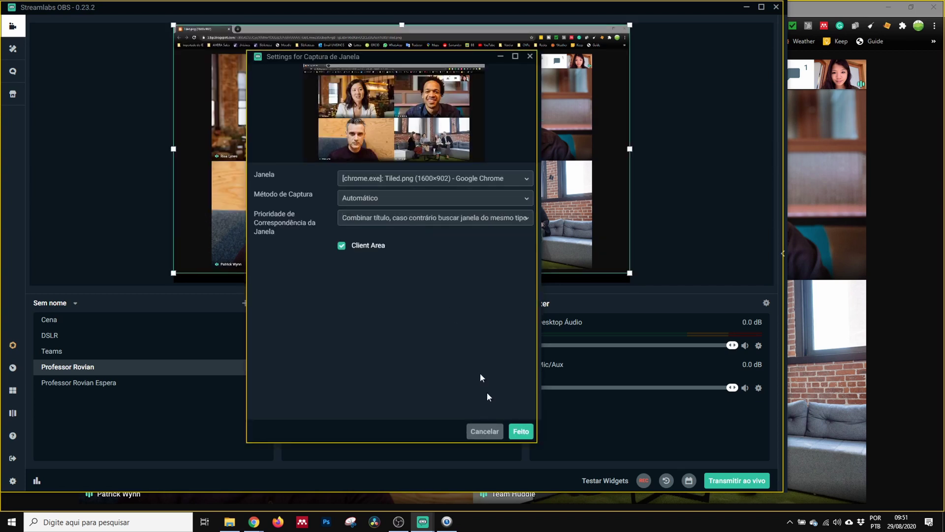
left_click(520, 431)
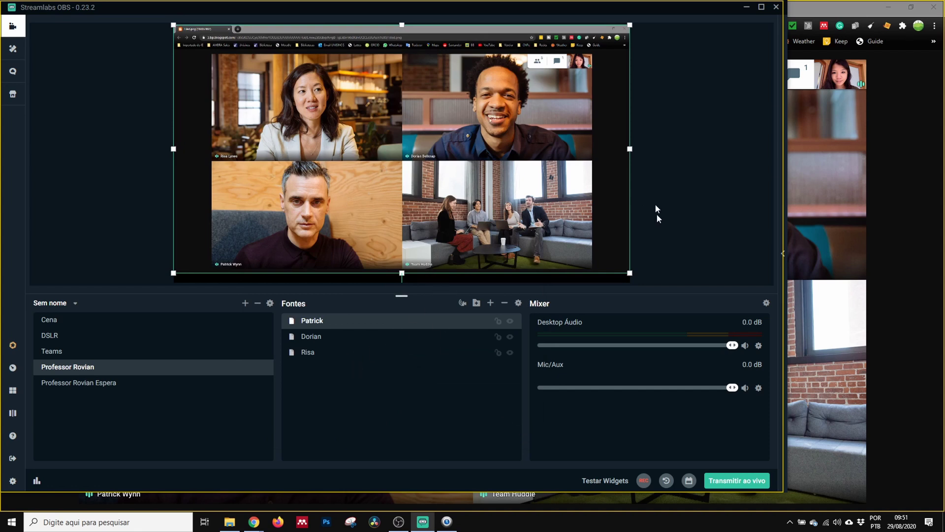
Add a new Window Capture source named Equipe for the team tile, capturing the Chrome Tiled.png window.
left_click(823, 231)
key("alt+Tab")
left_click(490, 302)
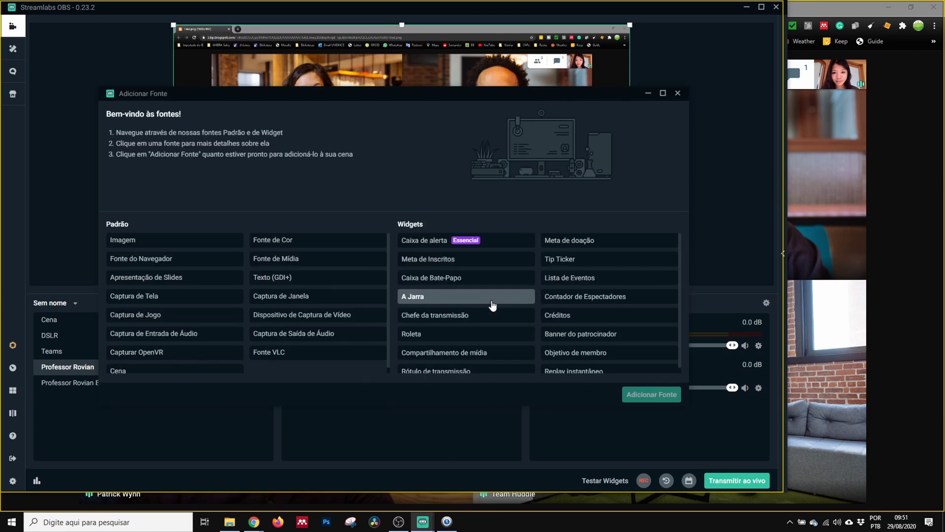
left_click(284, 300)
left_click(347, 313)
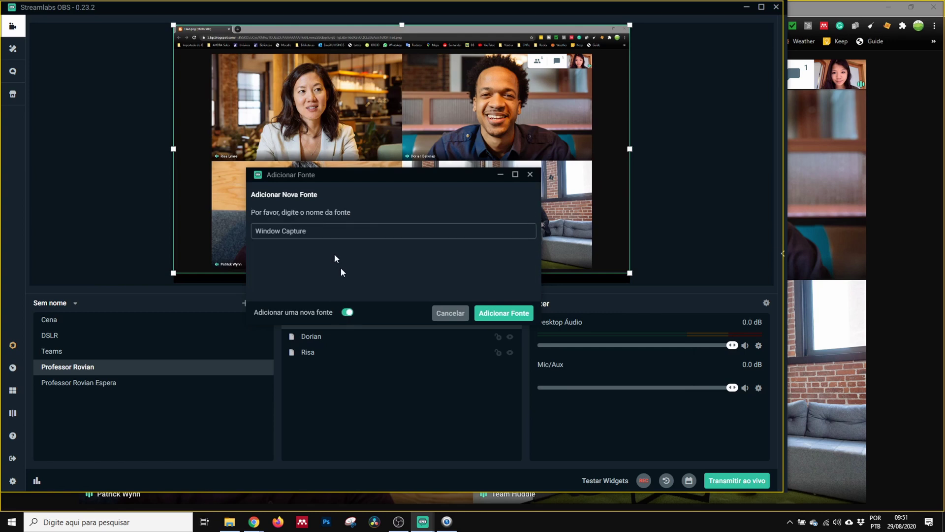
type("Equipe")
left_click(502, 313)
left_click(395, 181)
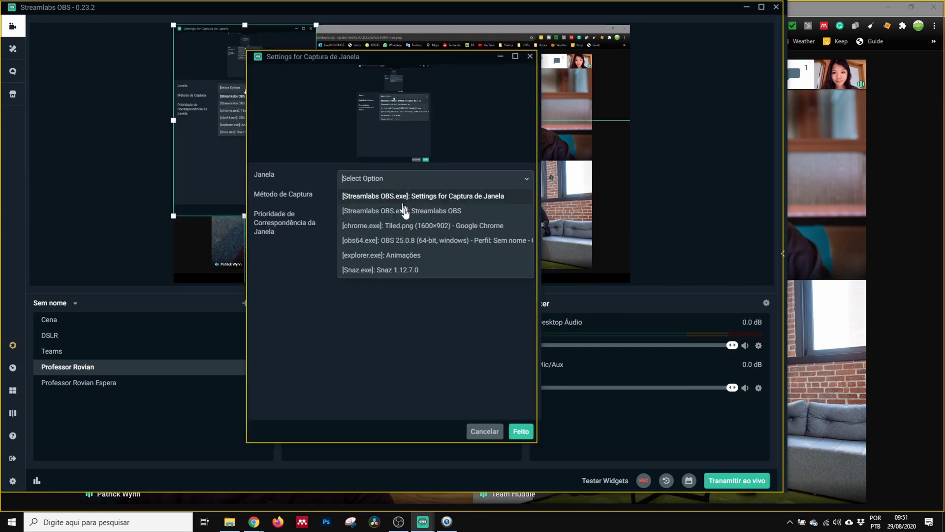
left_click(411, 234)
left_click(524, 432)
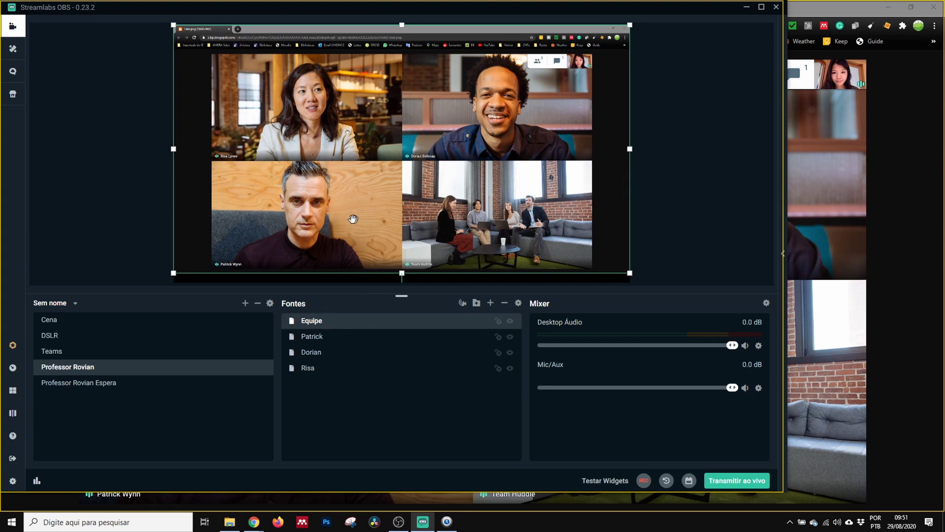
Crop the Equipe source on all four sides so it covers only the lower-right team tile.
left_click_drag(173, 148, 402, 149)
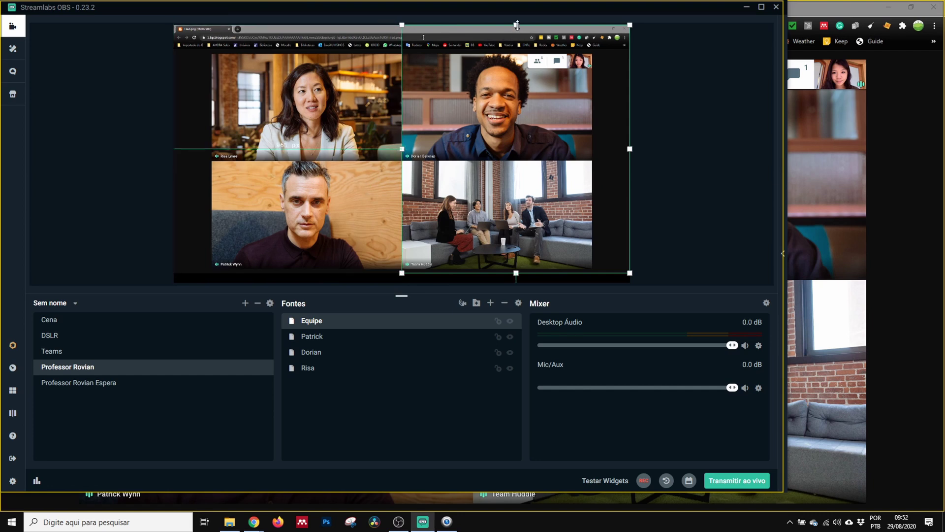
left_click_drag(516, 24, 512, 161)
left_click_drag(630, 217, 592, 216)
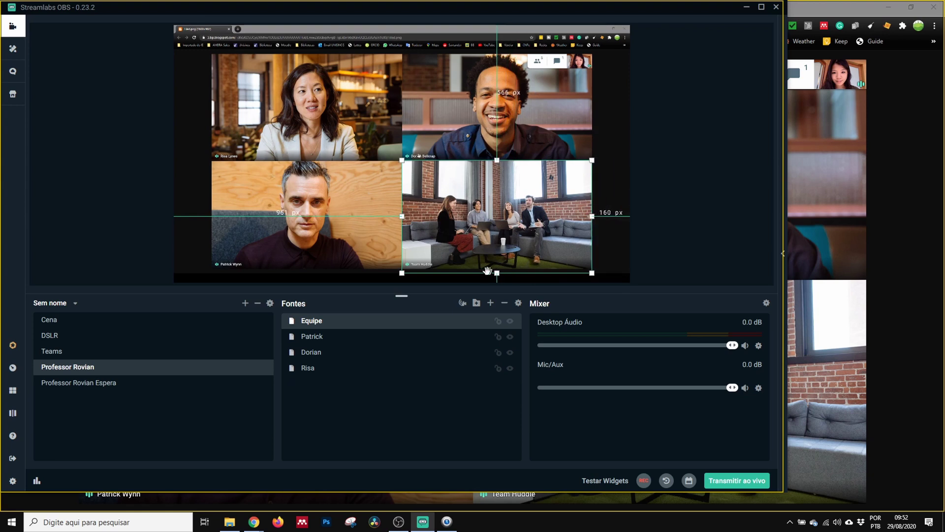
left_click_drag(497, 272, 497, 269)
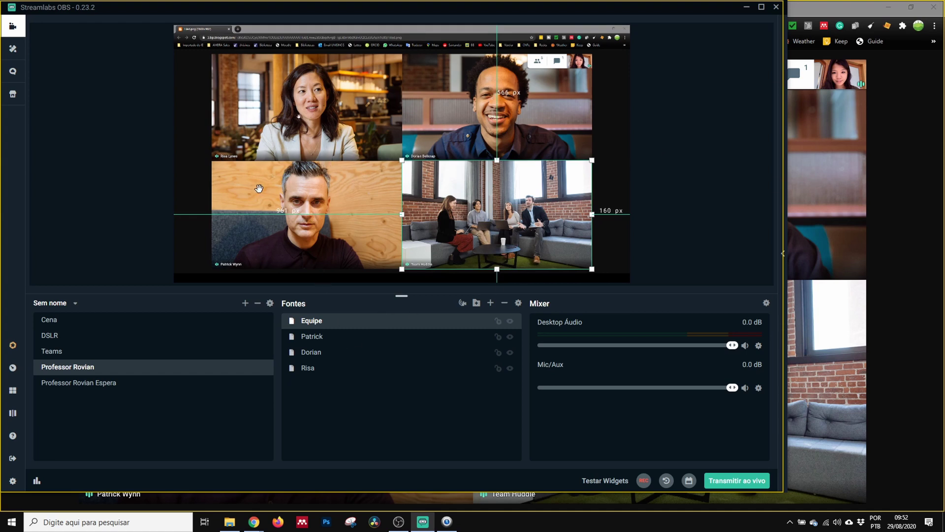
Crop the lower-left participant's source on all four sides to that participant's video tile.
left_click(259, 108)
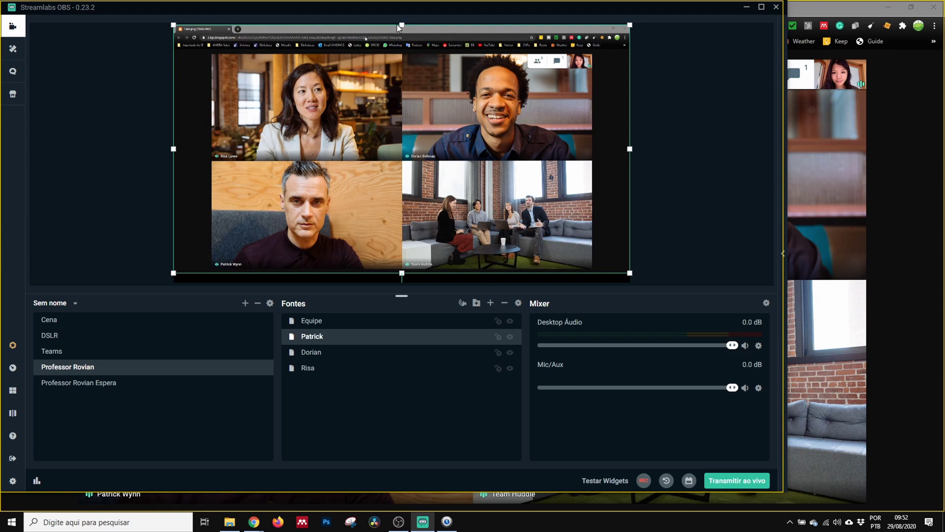
left_click_drag(402, 23, 381, 161)
left_click_drag(630, 217, 401, 212)
left_click_drag(174, 217, 212, 219)
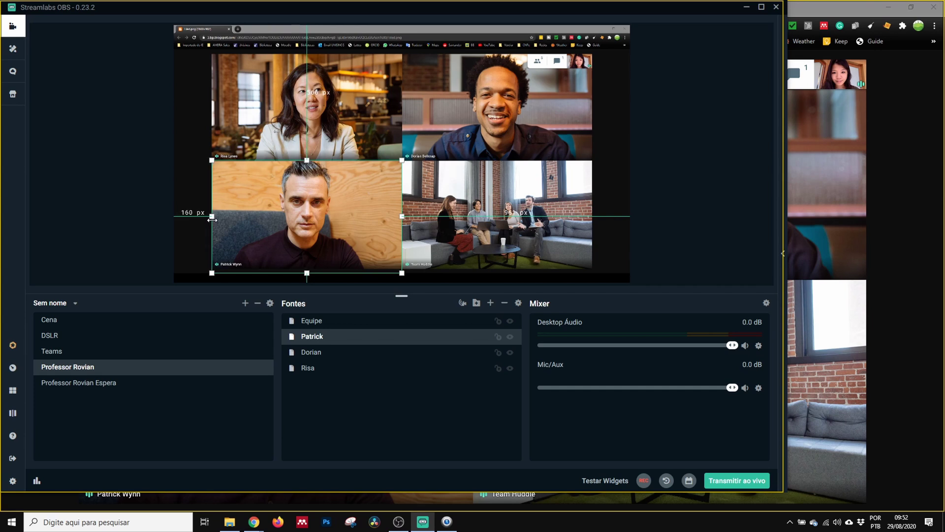
left_click_drag(306, 270, 307, 267)
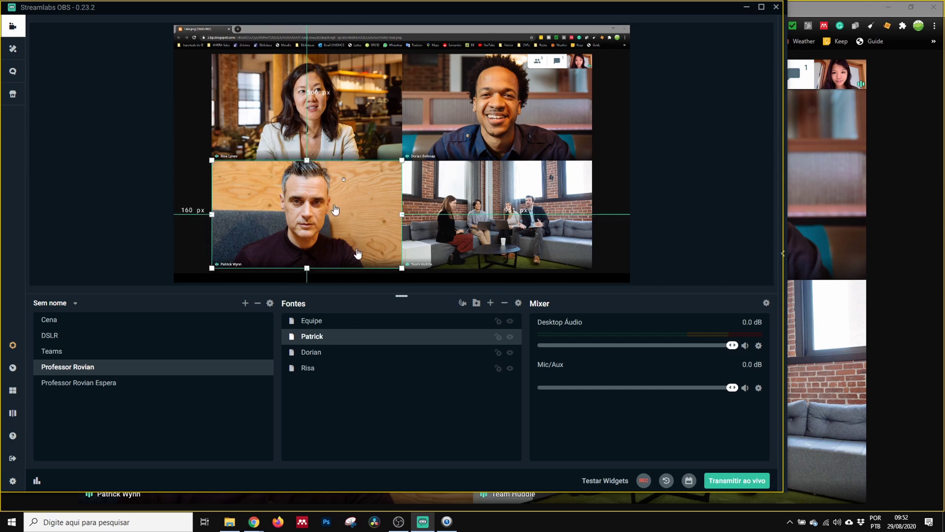
Crop the upper-right participant's source on all four sides to that participant's video tile.
left_click(253, 106)
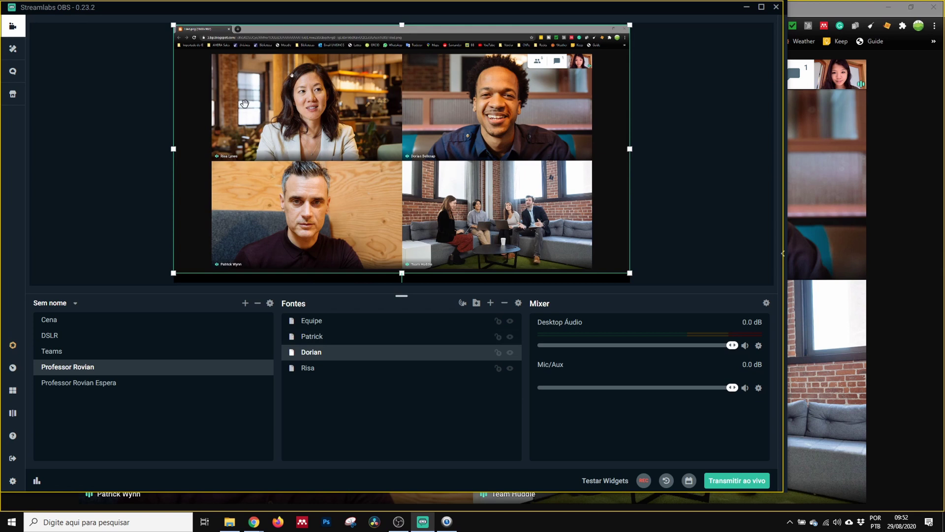
left_click_drag(174, 148, 402, 142)
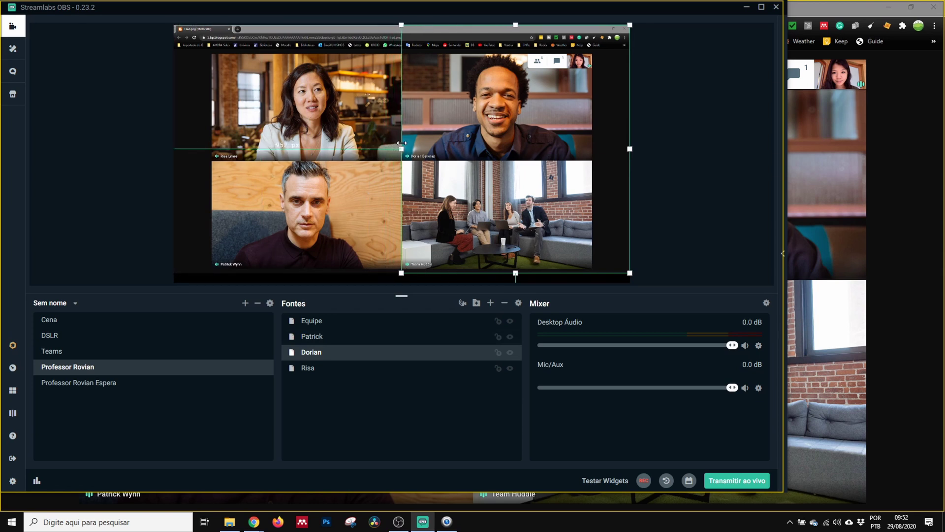
left_click_drag(516, 273, 519, 160)
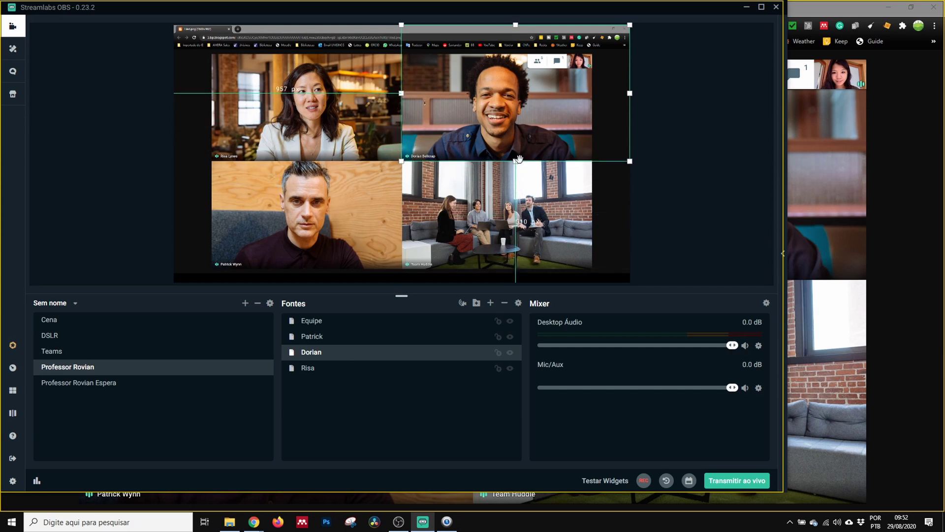
left_click_drag(516, 24, 520, 54)
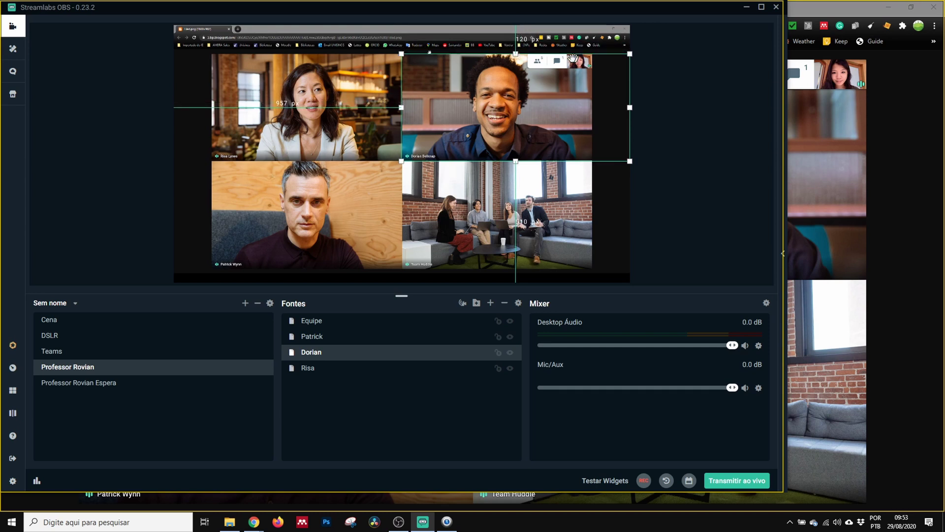
left_click_drag(628, 108, 591, 106)
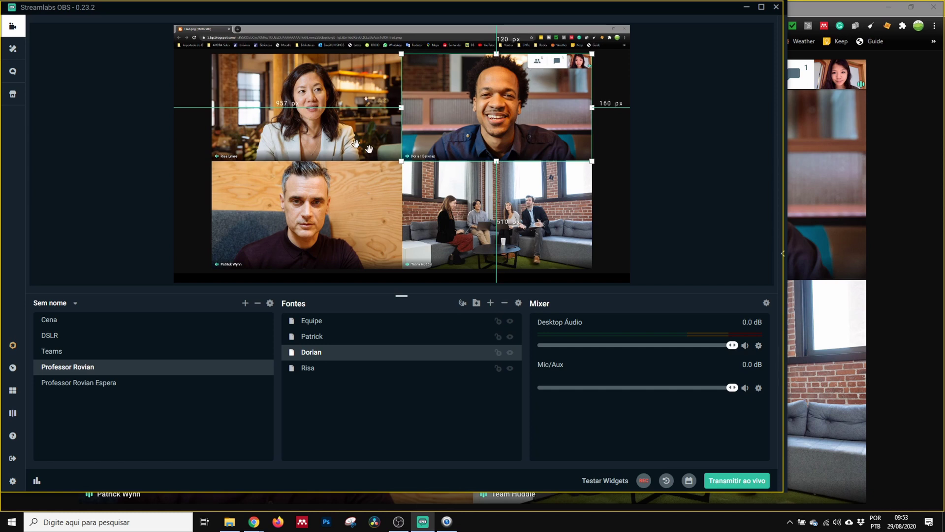
Crop the upper-left participant's source on all four sides to that participant's video tile, removing the browser bar.
left_click(301, 85)
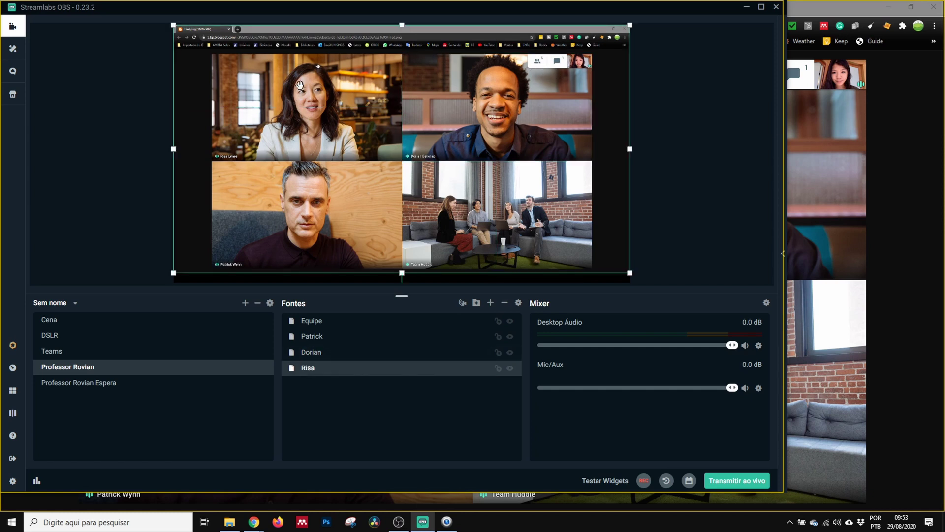
left_click_drag(630, 147, 402, 149)
left_click_drag(289, 278, 288, 162)
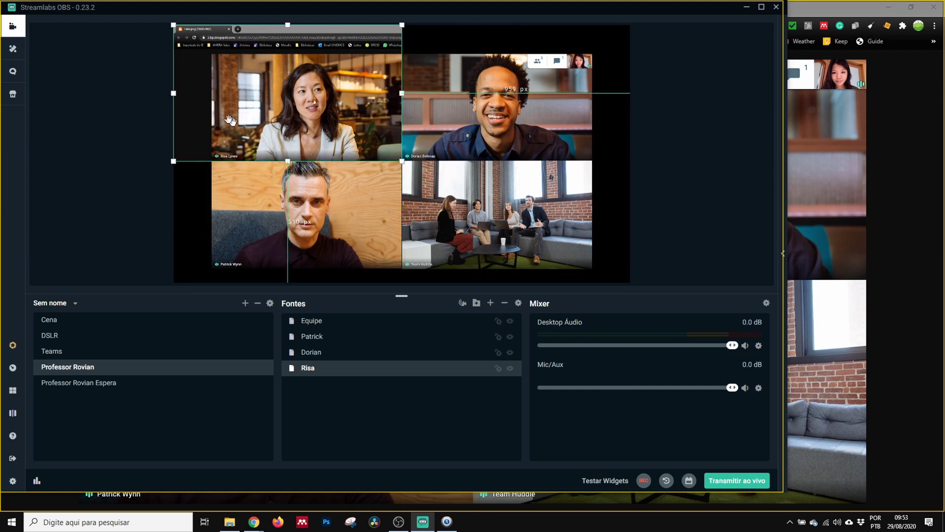
left_click_drag(173, 93, 213, 92)
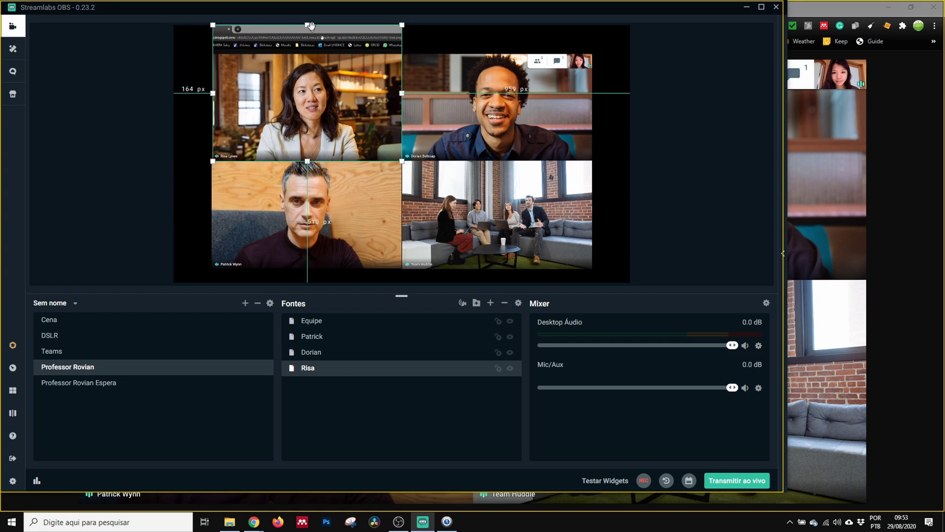
left_click_drag(307, 26, 305, 53)
left_click(694, 197)
Move the four cropped sources outward in the canvas so that gaps separate the participant tiles.
left_click(329, 112)
left_click_drag(328, 112, 316, 105)
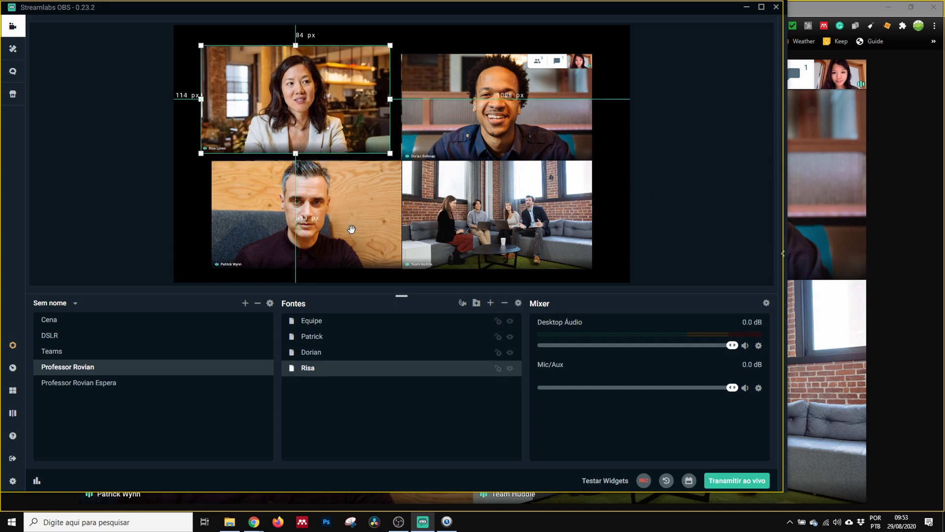
left_click(335, 236)
left_click_drag(335, 236, 329, 238)
left_click_drag(483, 201, 492, 202)
left_click_drag(463, 113, 484, 98)
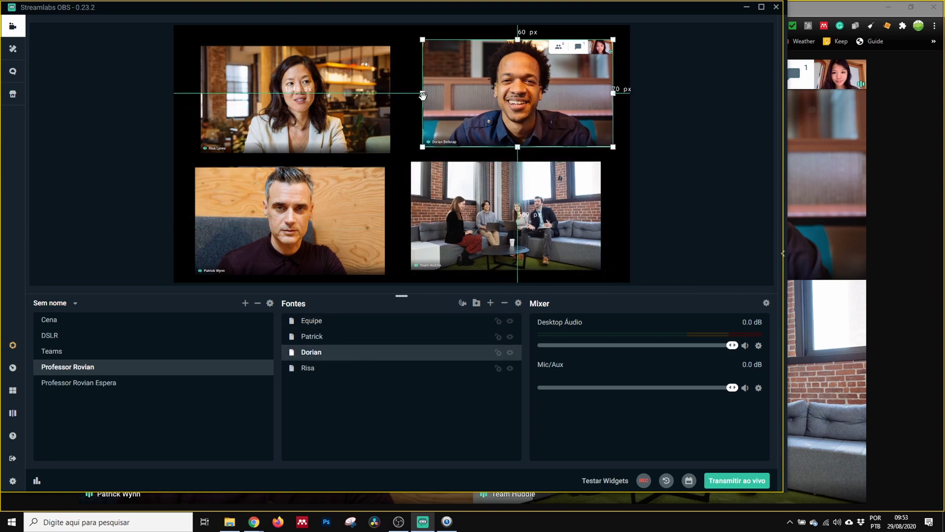
Trim the left edge of the upper-right participant's source and align both right-column tiles with the left-column tiles.
left_click_drag(424, 92, 426, 92)
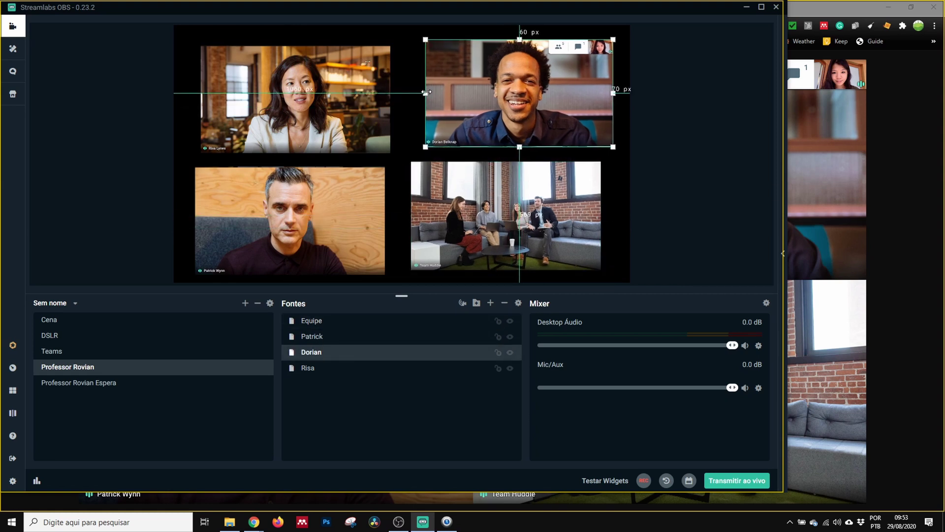
left_click(660, 129)
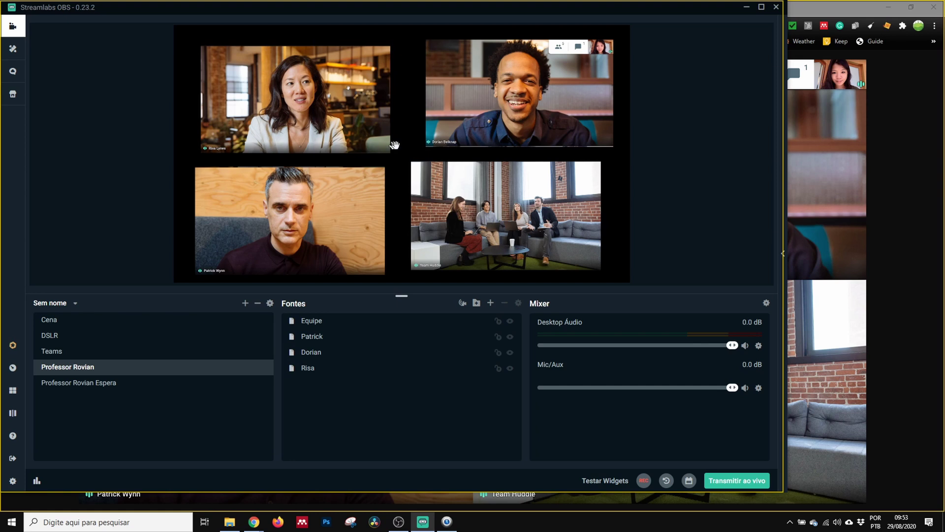
left_click_drag(471, 205, 456, 128)
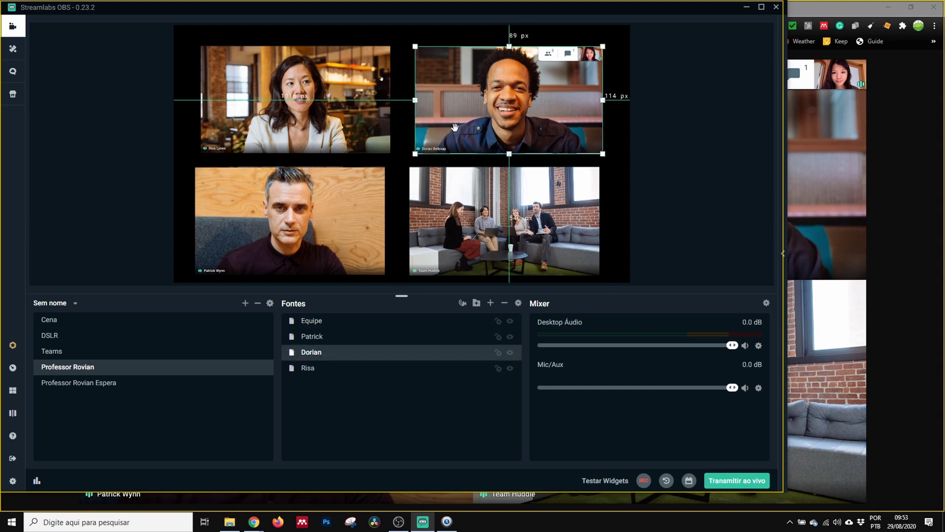
left_click(680, 161)
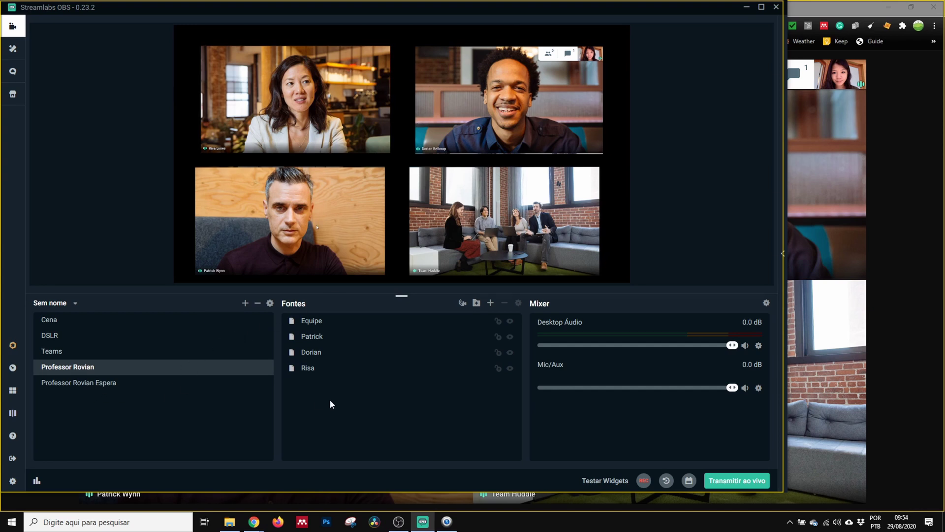
Copy the Fundo image source from the Espera scene into the participants' scene and place it beneath all window captures.
left_click(104, 388)
left_click(319, 353)
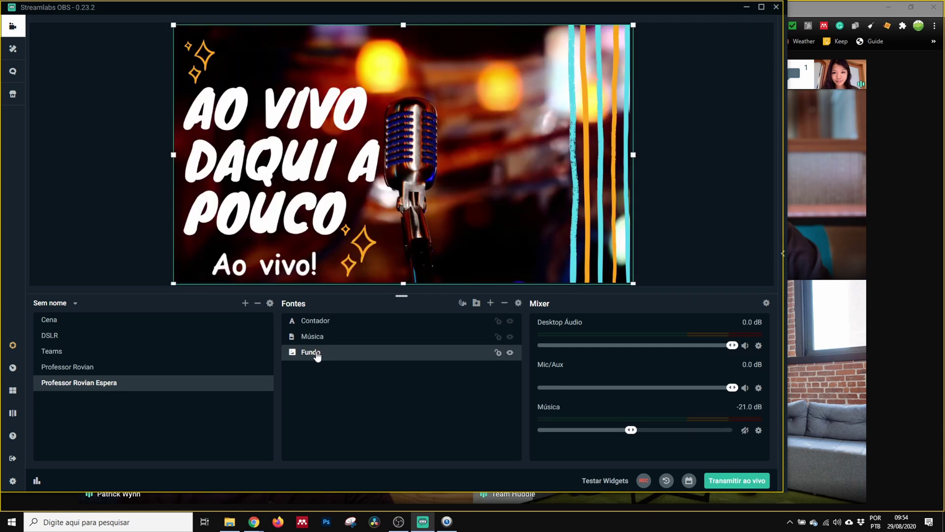
left_click(70, 368)
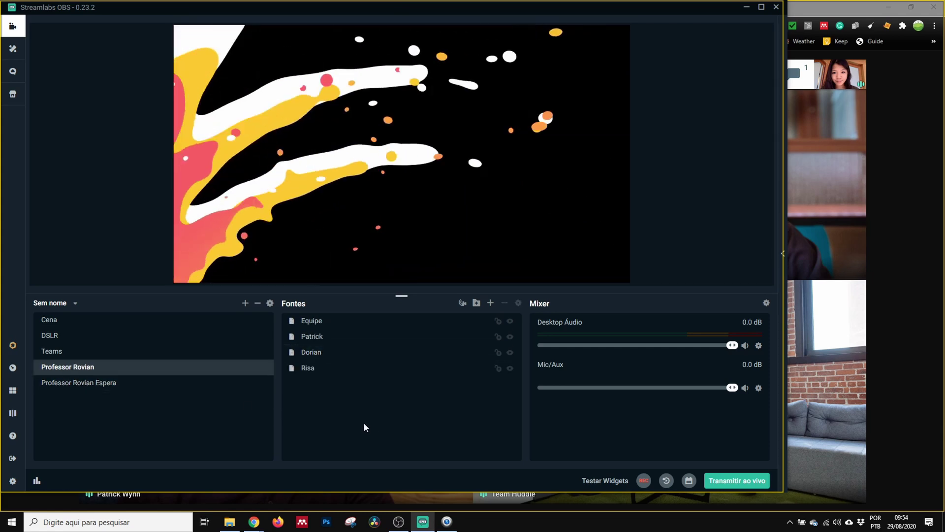
key("ctrl+v")
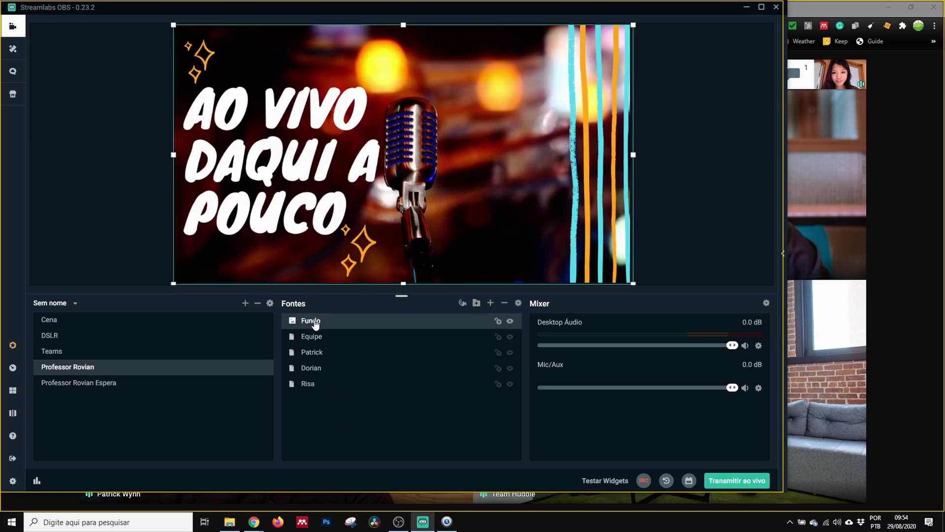
left_click_drag(309, 323, 325, 394)
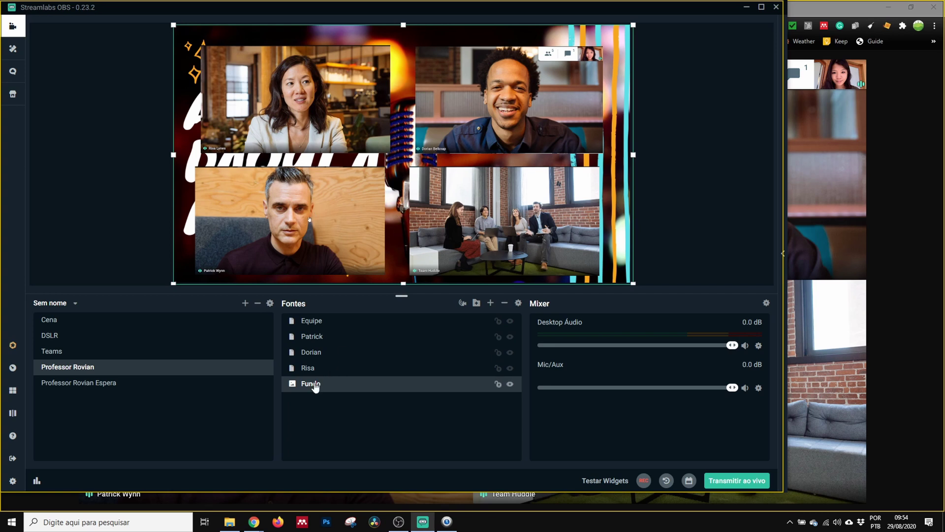
Remove the Fundo image source from the participants' scene.
key("Delete")
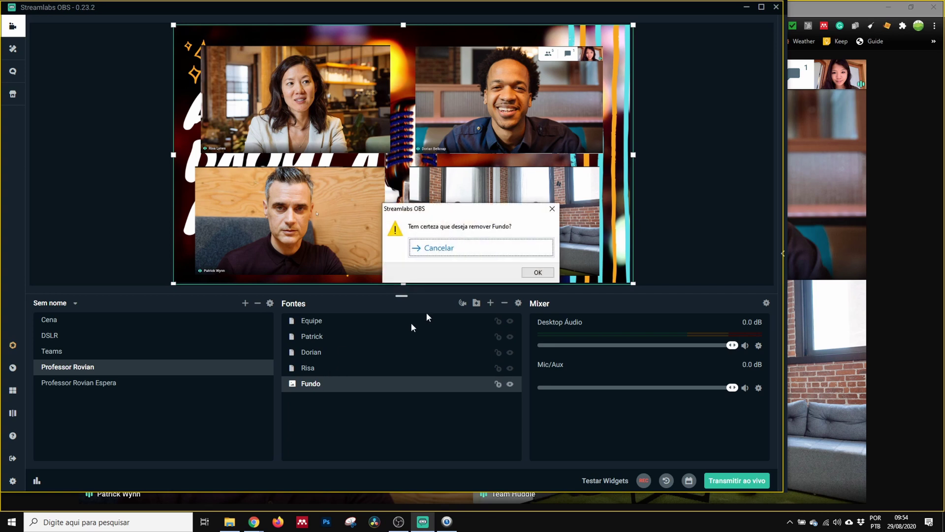
left_click(540, 268)
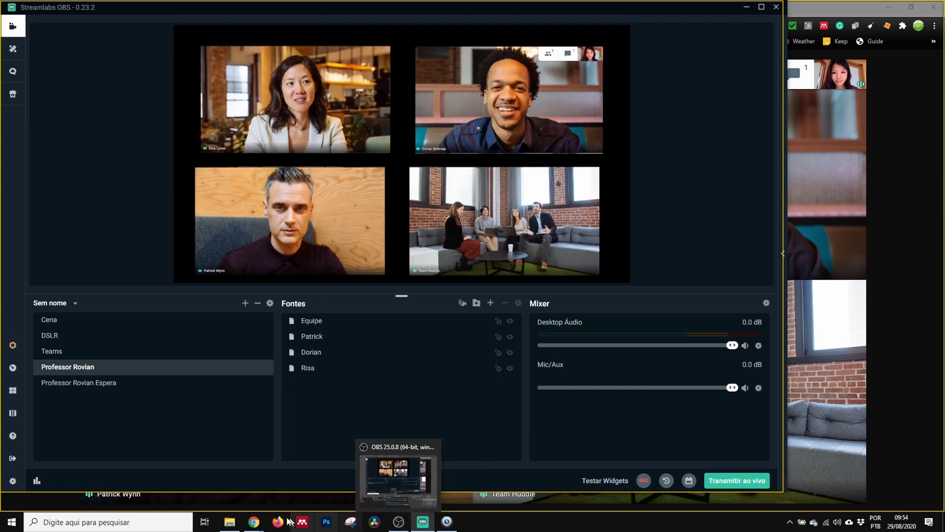
Switch to the Canva design in the browser and duplicate the AO VIVO DAQUI A POUCO page.
left_click(202, 485)
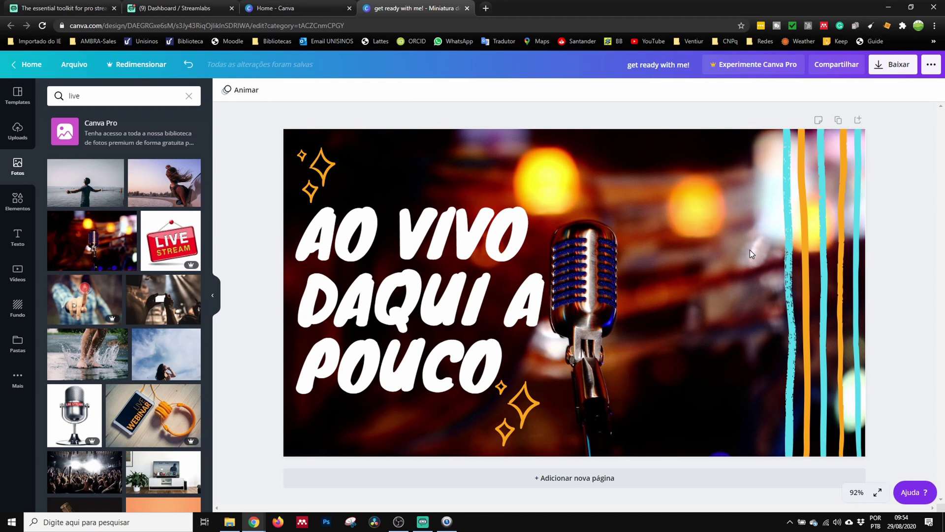
right_click(637, 148)
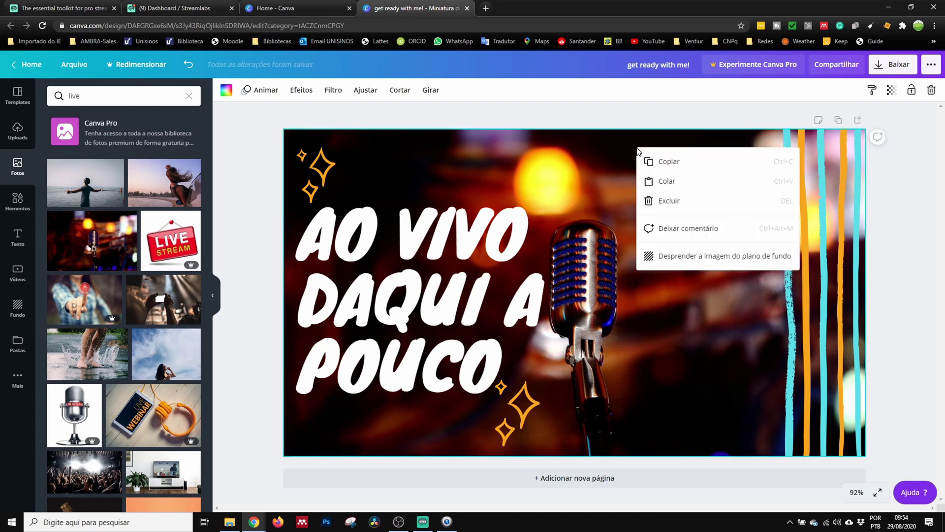
left_click(664, 163)
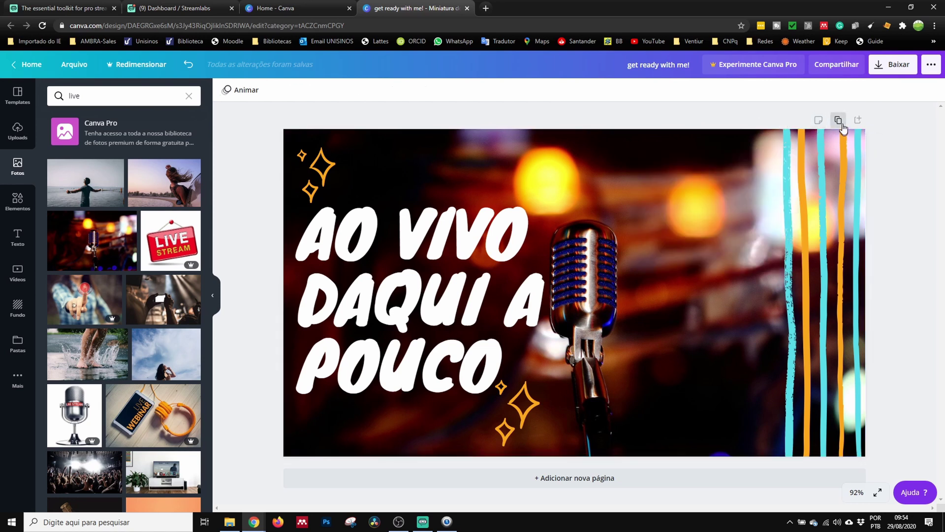
left_click(839, 121)
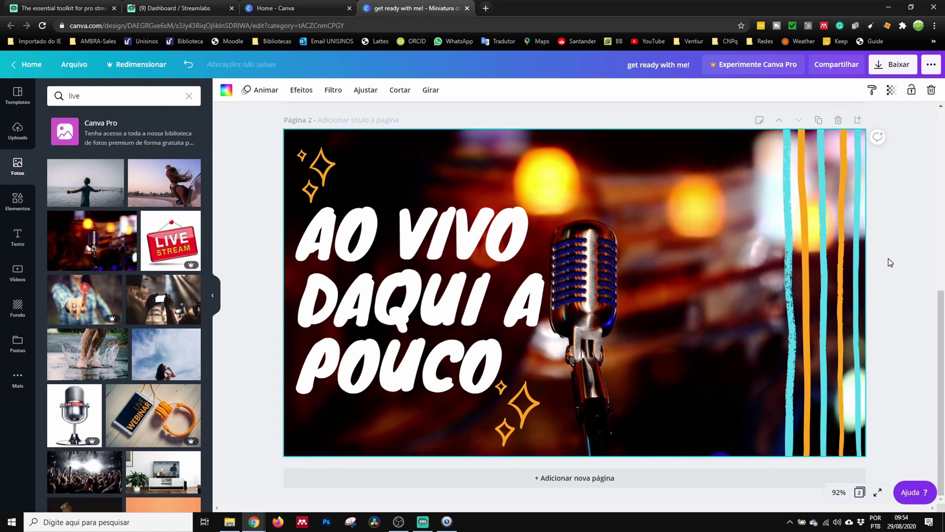
Delete the AO VIVO DAQUI A POUCO text and both groups of orange sparkles from page 2.
scroll(737, 287, "up", 5)
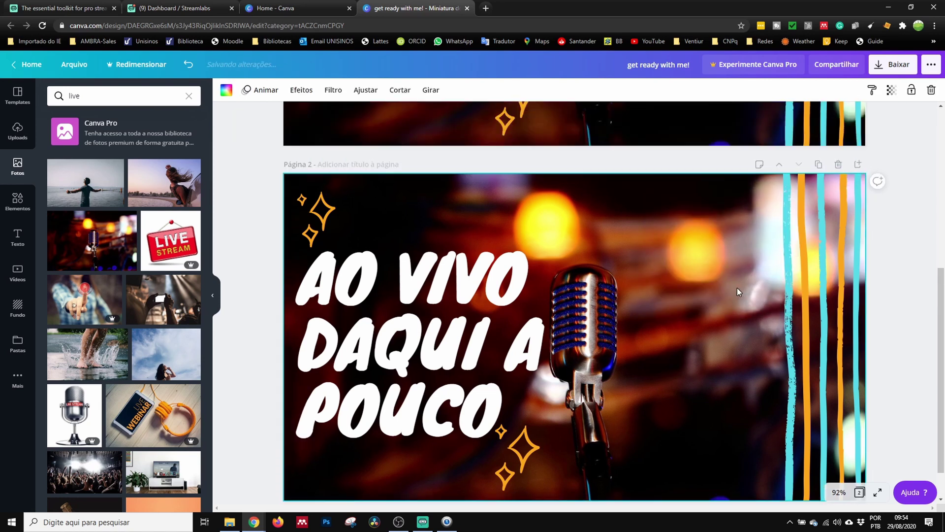
scroll(734, 285, "up", 2)
scroll(463, 308, "down", 7)
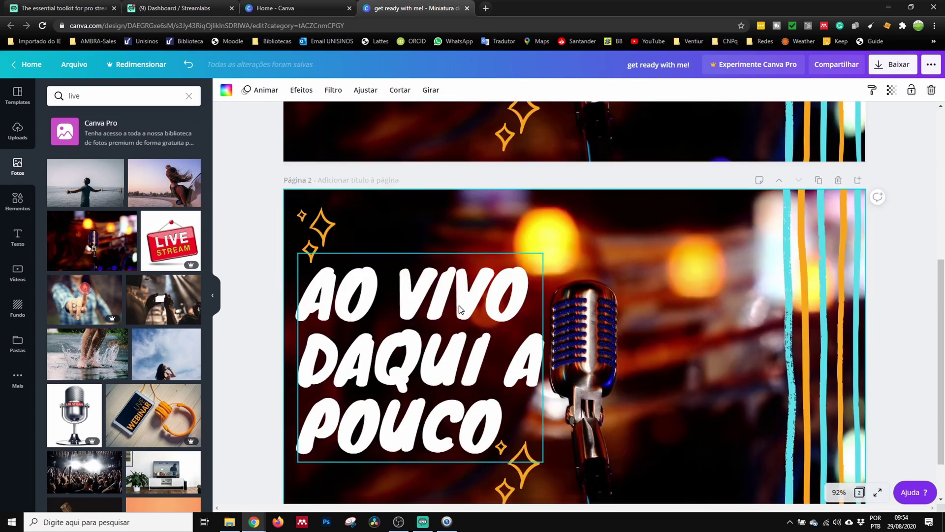
left_click(443, 306)
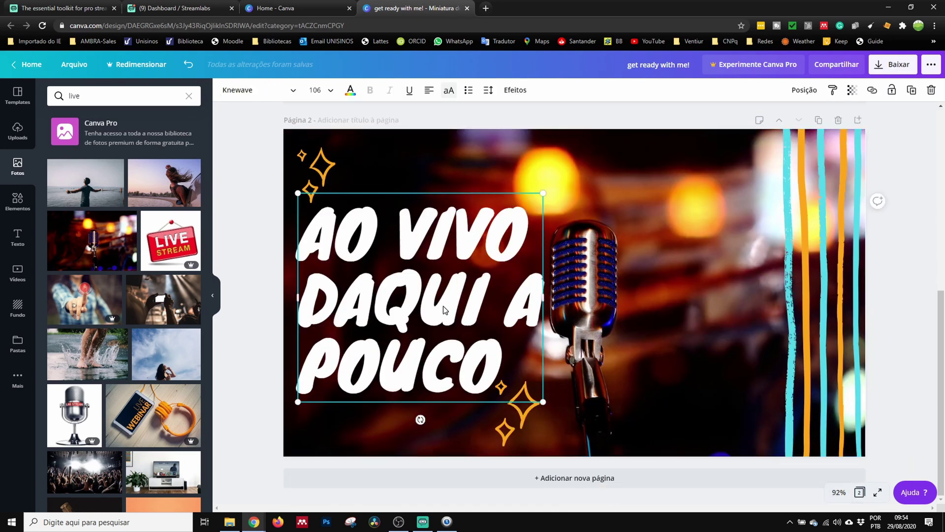
key("Delete")
left_click(519, 395)
key("Delete")
left_click(329, 194)
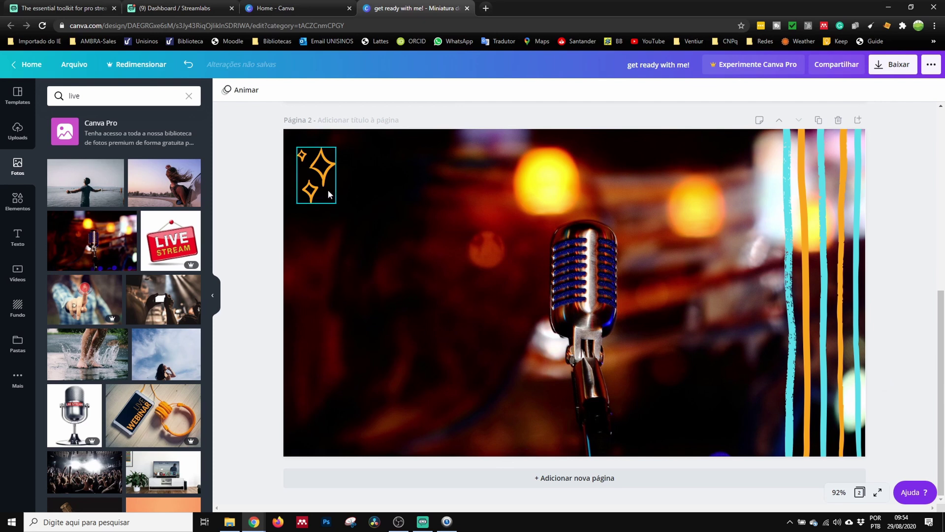
left_click(327, 189)
key("Delete")
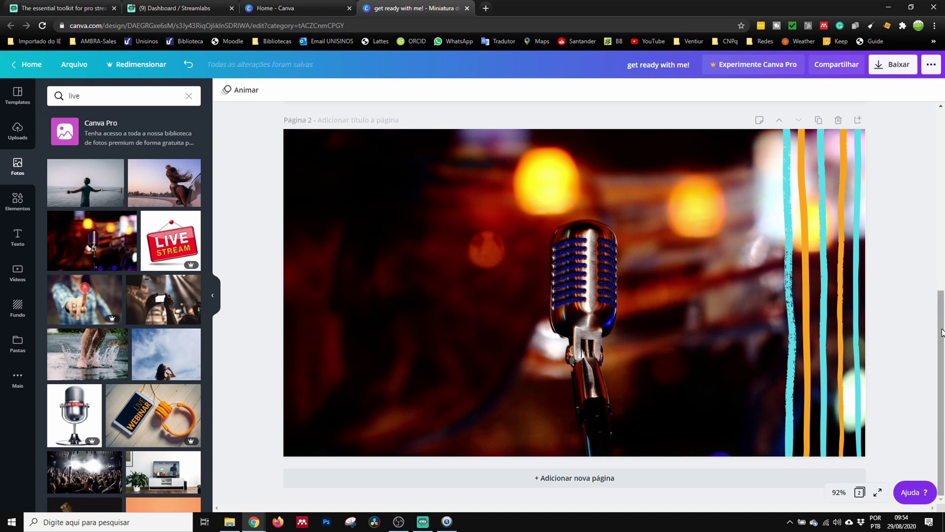
Download only page 2 of the design as a PNG and save it as get ready with me! (1).png in the Imagens folder.
scroll(925, 302, "up", 5)
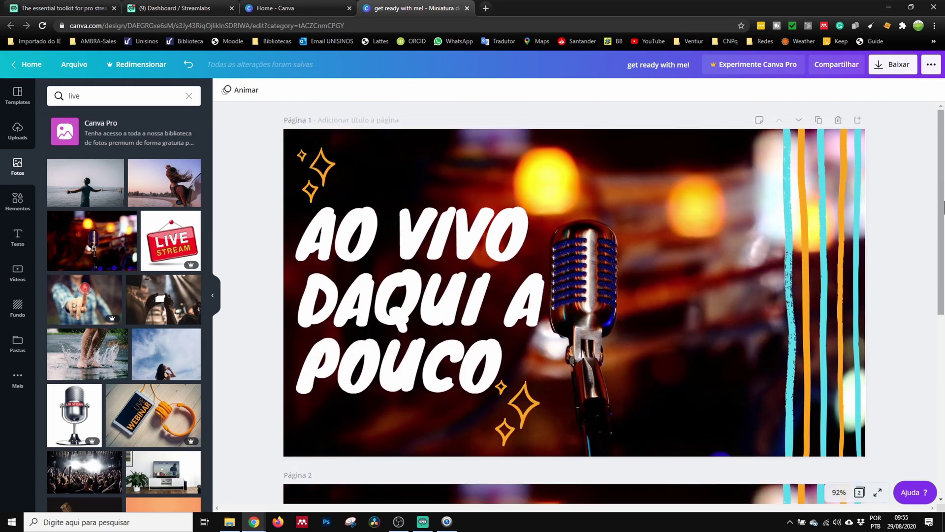
scroll(943, 275, "down", 5)
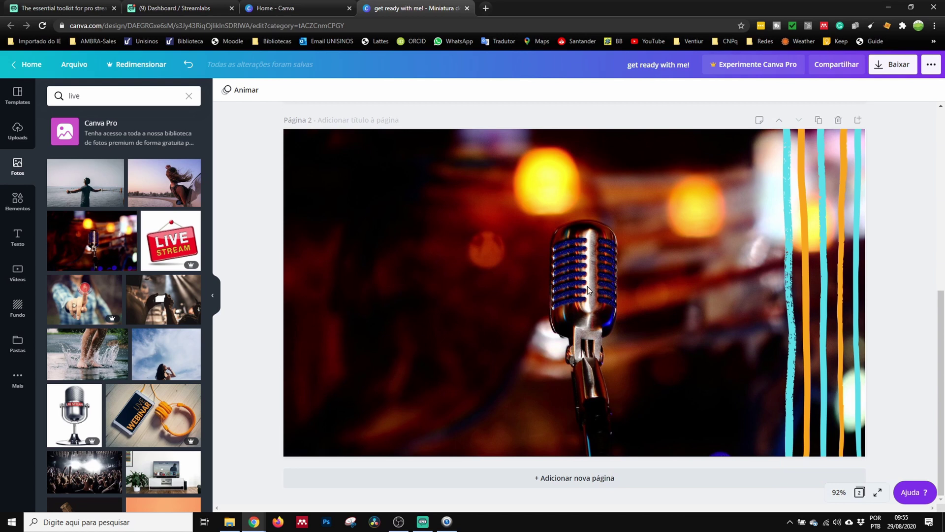
left_click(890, 66)
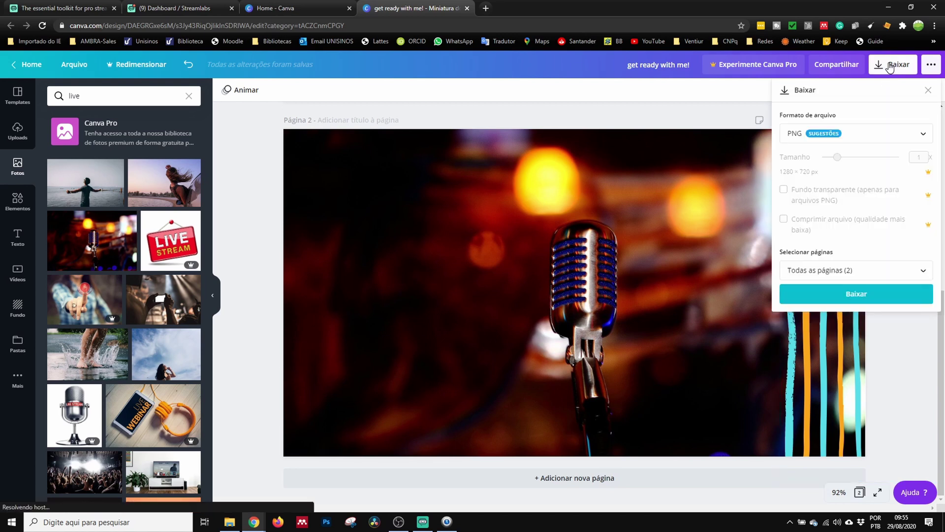
left_click(860, 272)
left_click(921, 353)
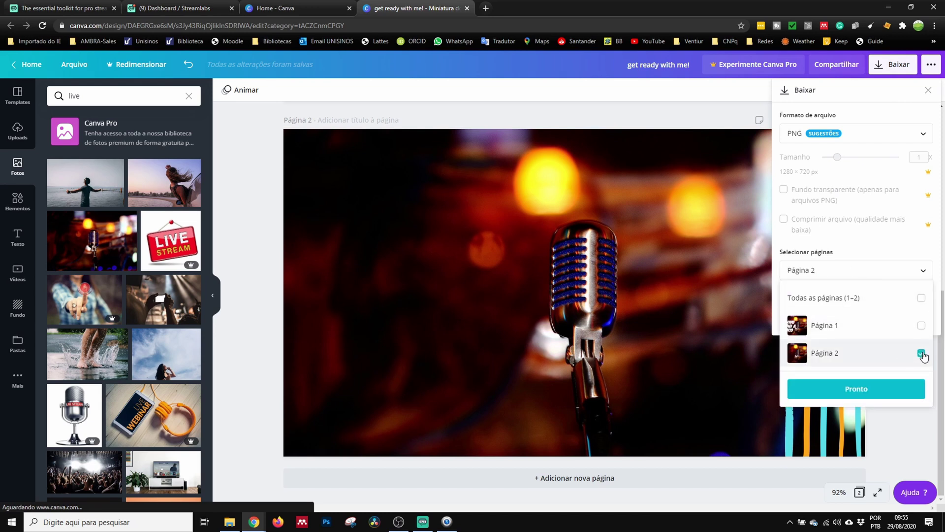
left_click(857, 389)
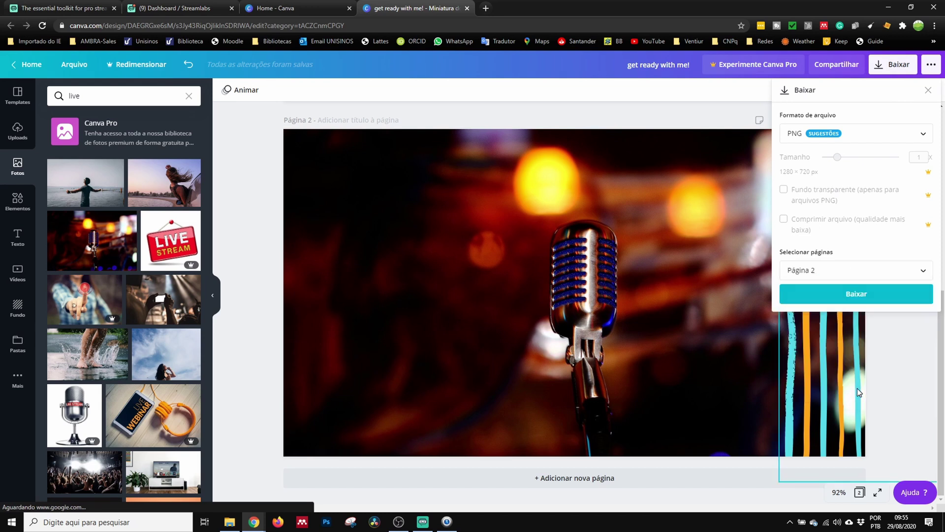
left_click(856, 293)
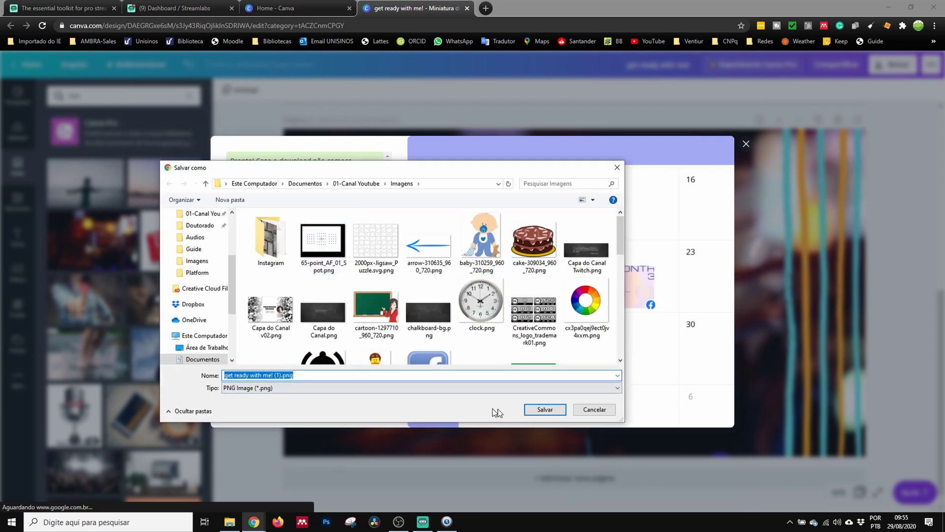
left_click(548, 410)
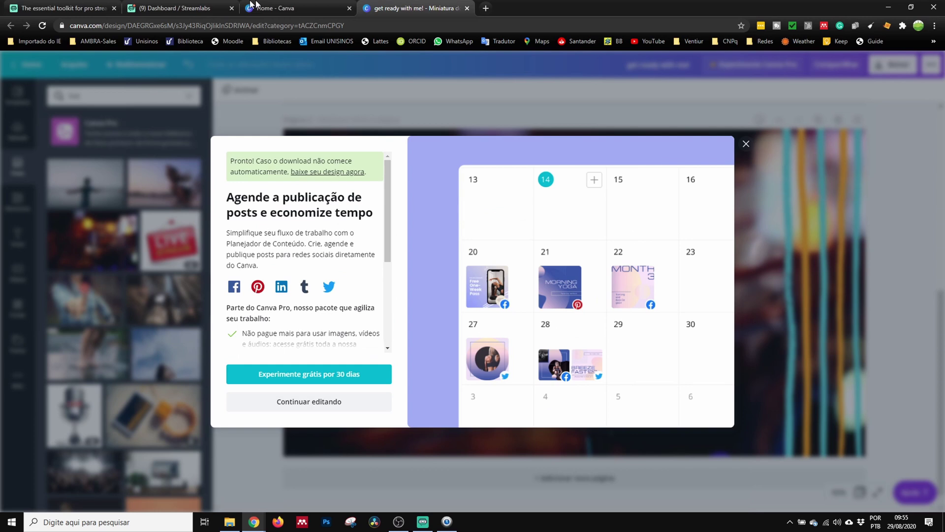
Switch to Streamlabs OBS and add a new image source named Fundo ao vivo to the participants' scene.
left_click(423, 522)
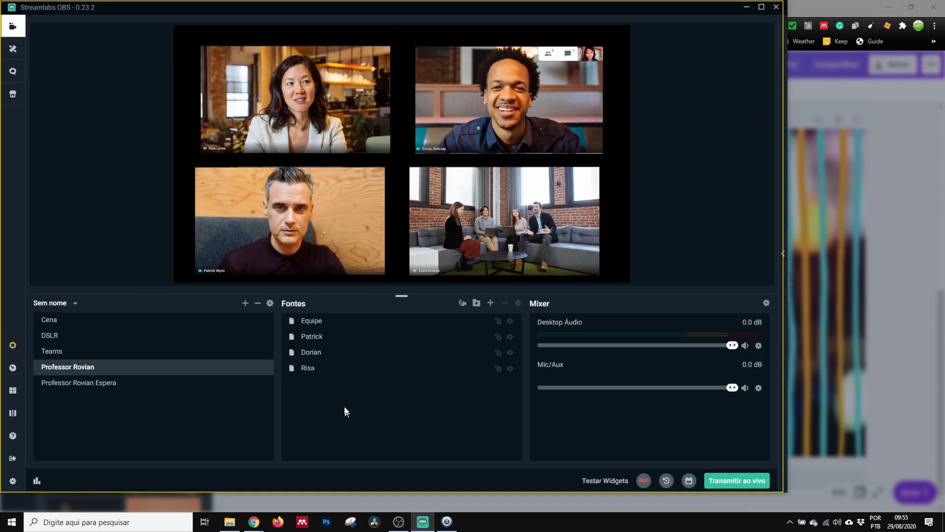
left_click(490, 303)
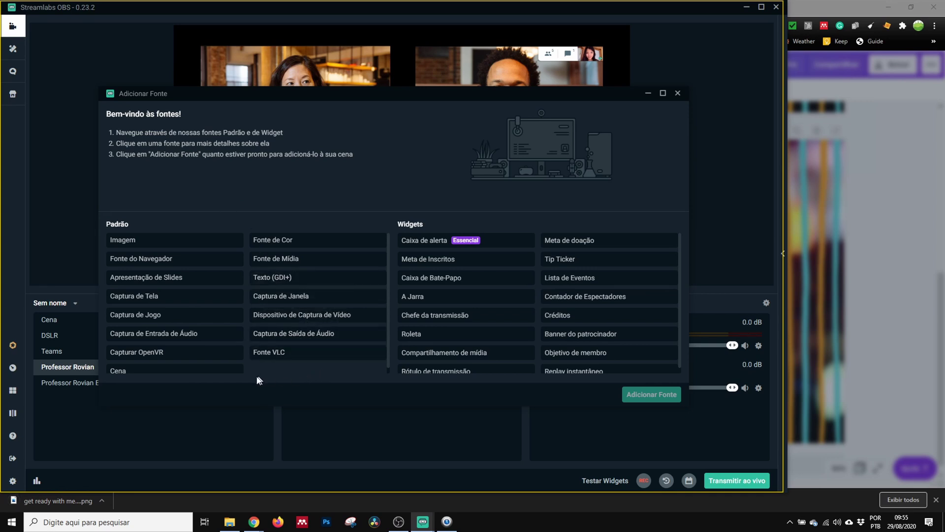
left_click(134, 240)
left_click(659, 395)
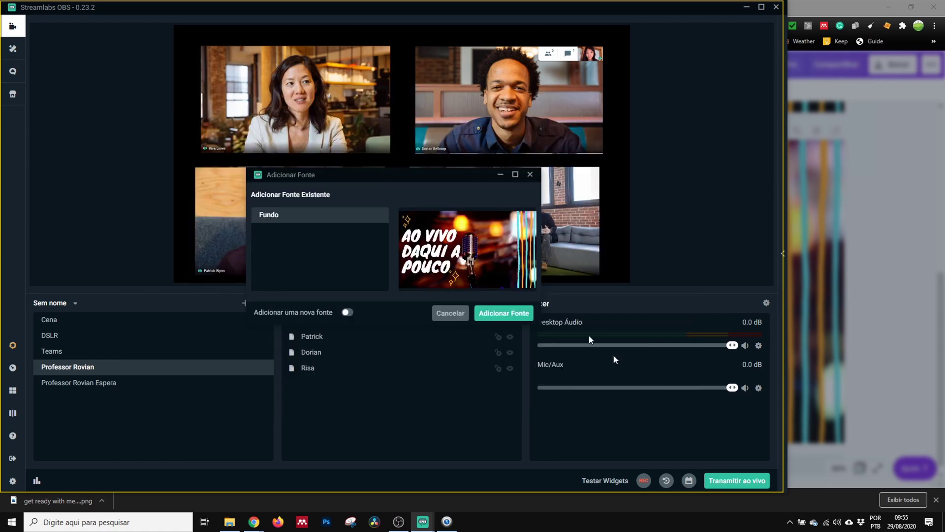
left_click(347, 313)
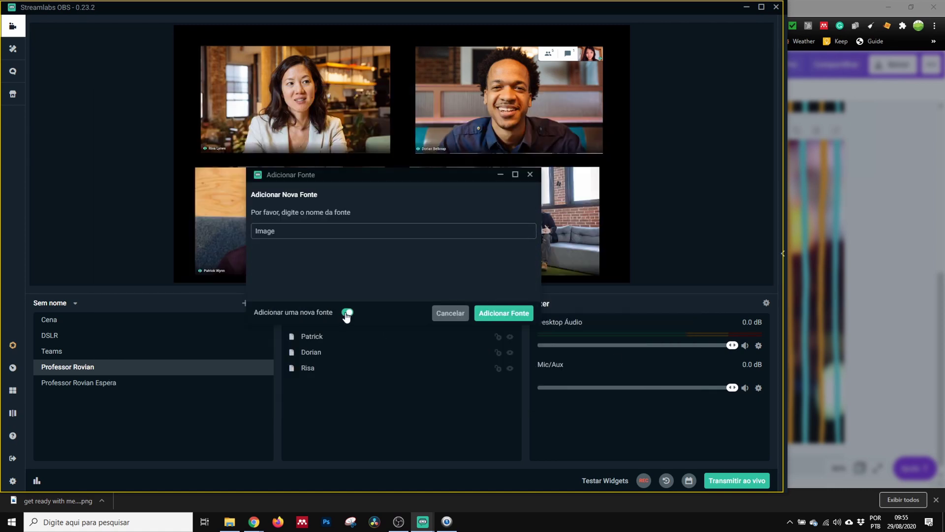
left_click_drag(275, 231, 208, 232)
type("Background")
key("ctrl+a")
type("Fun")
left_click(504, 313)
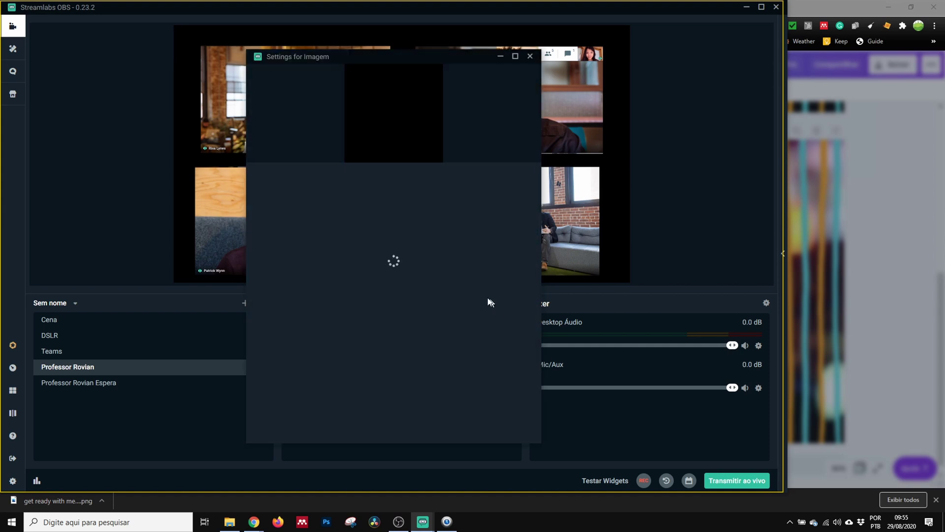
Load get ready with me! (1).png from the Imagens folder as the new source's image and accept the settings.
left_click(512, 183)
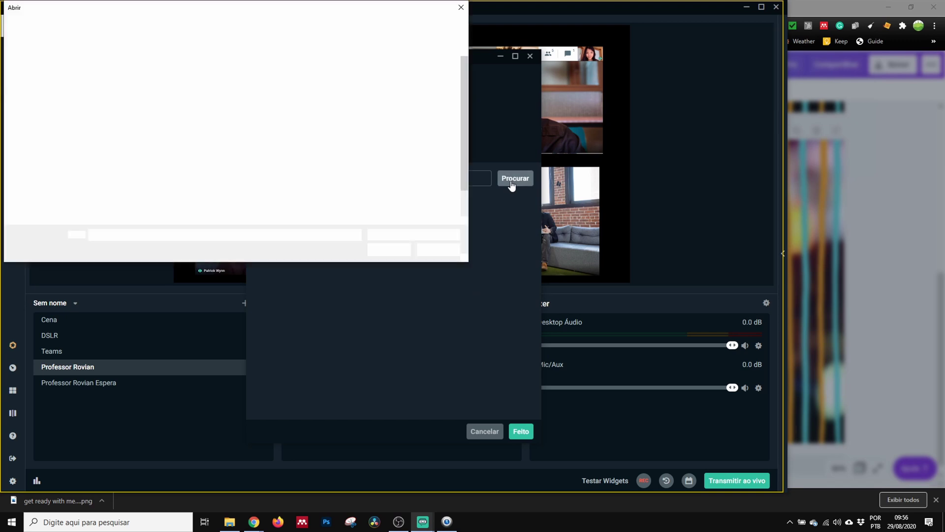
scroll(458, 123, "down", 2)
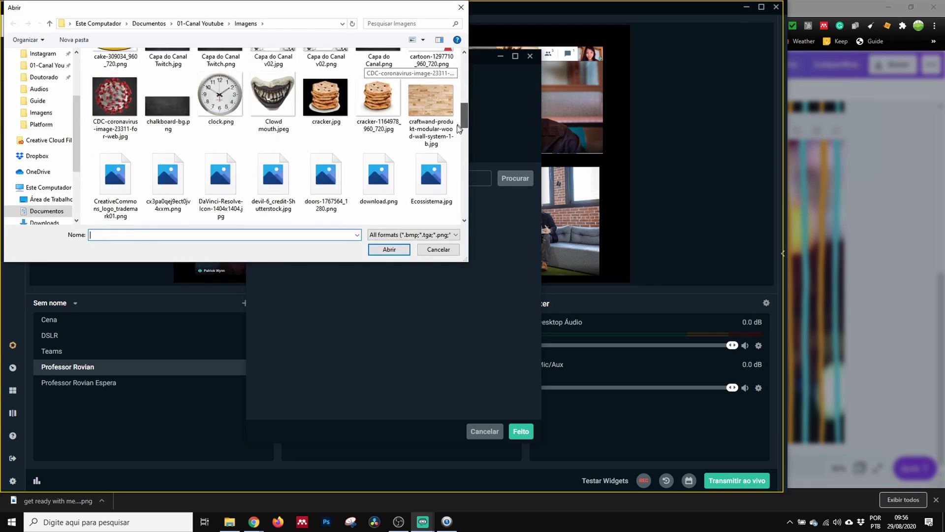
scroll(457, 128, "down", 5)
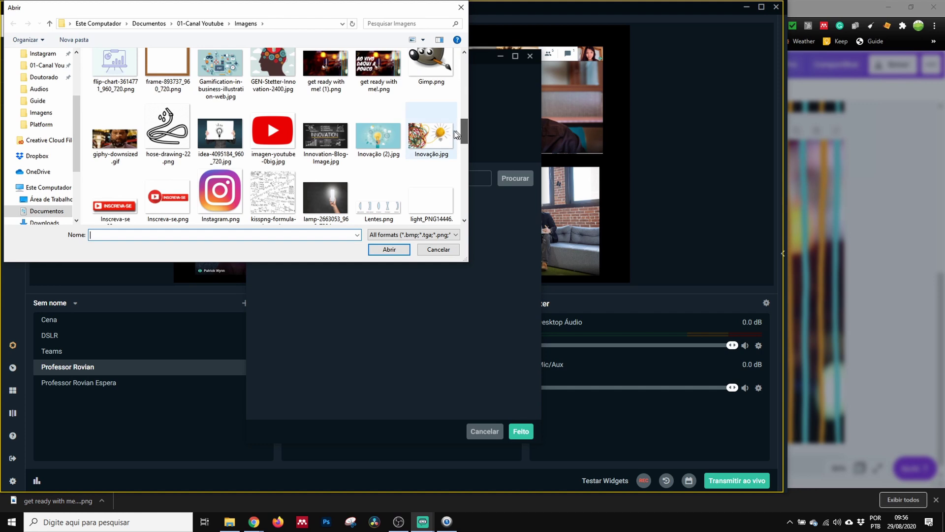
left_click(320, 66)
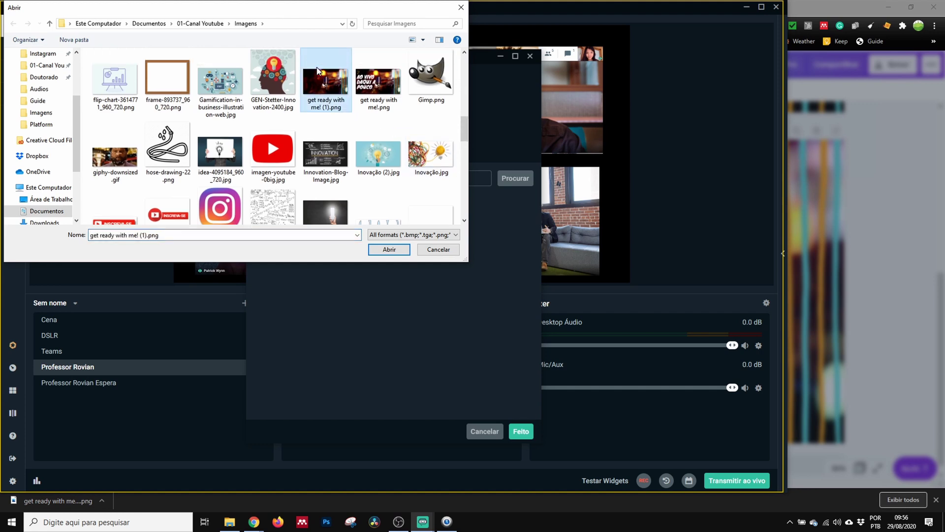
left_click(395, 248)
left_click(522, 432)
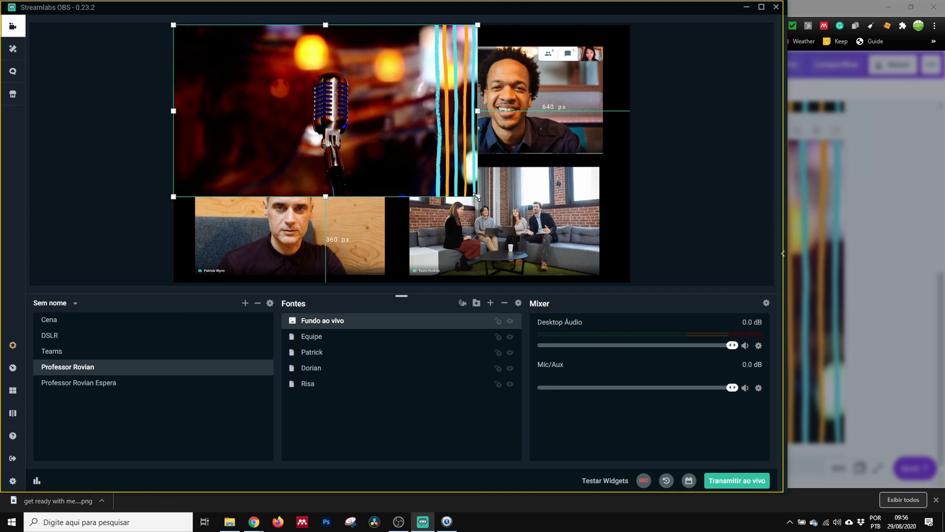
Enlarge the Fundo ao vivo image to fill the canvas and place it beneath all window captures.
left_click_drag(478, 197, 634, 283)
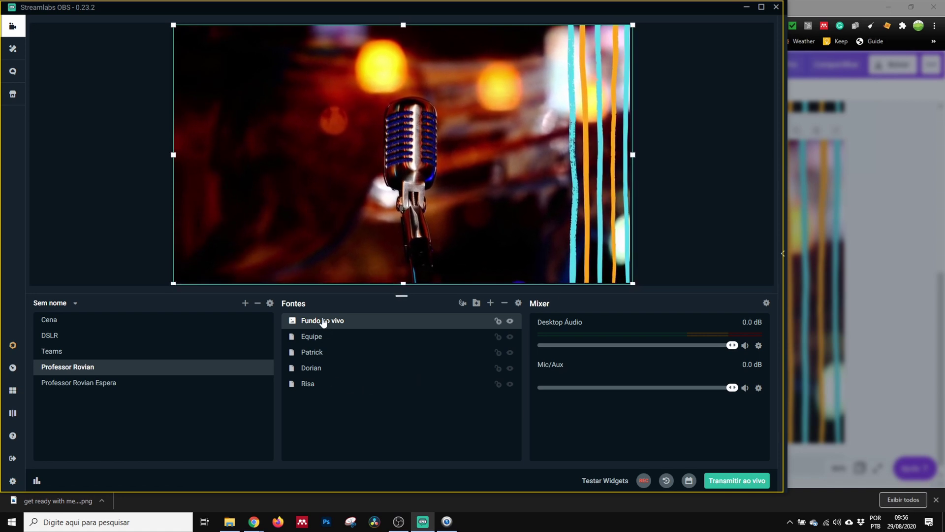
left_click_drag(314, 322, 353, 394)
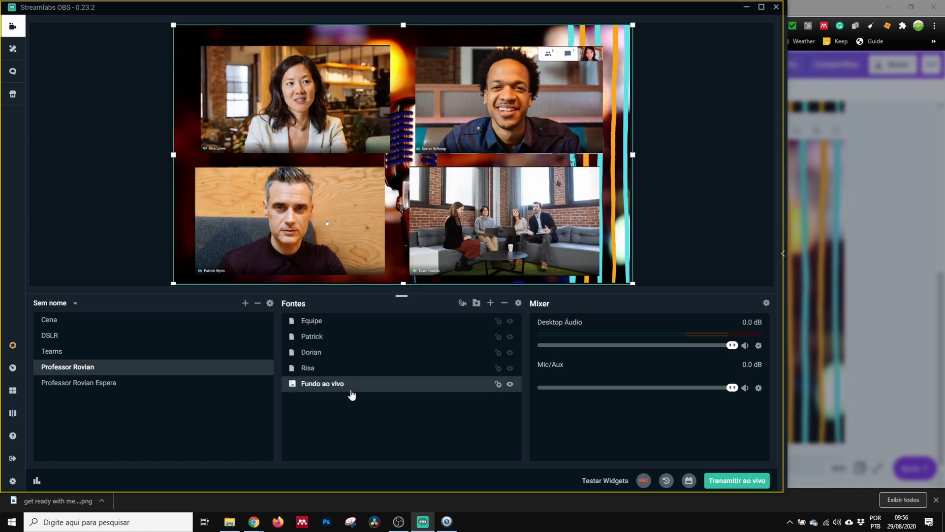
Trim the right edges of the two left-column participant tiles to the same vertical line.
left_click_drag(273, 104, 290, 102)
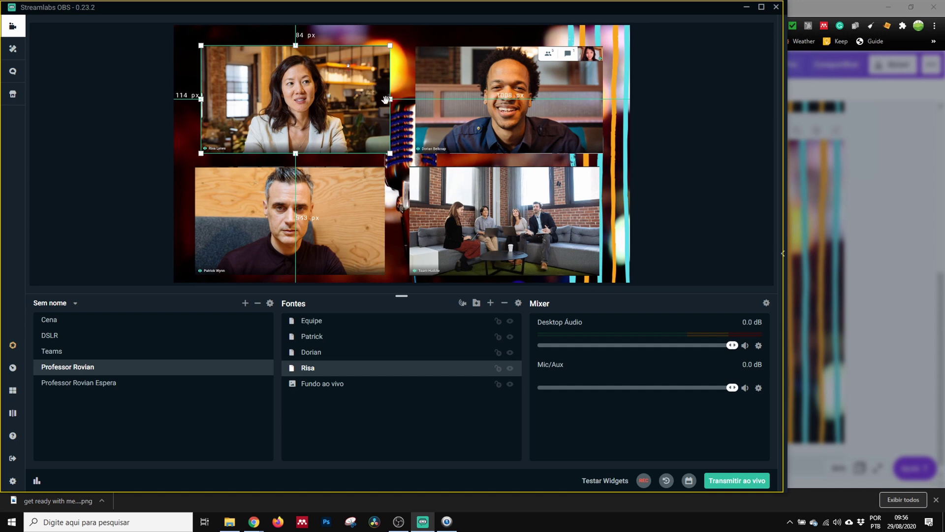
left_click_drag(390, 99, 366, 100)
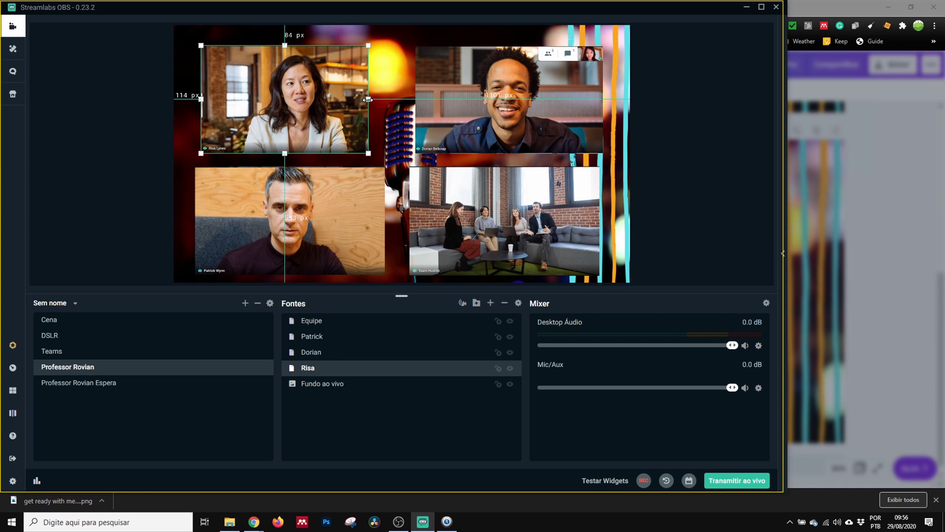
left_click(366, 230)
left_click_drag(385, 220, 368, 220)
Trim the right edges of the two right-column tiles to about the same vertical line, exposing the background's coloured stripes.
left_click(595, 220)
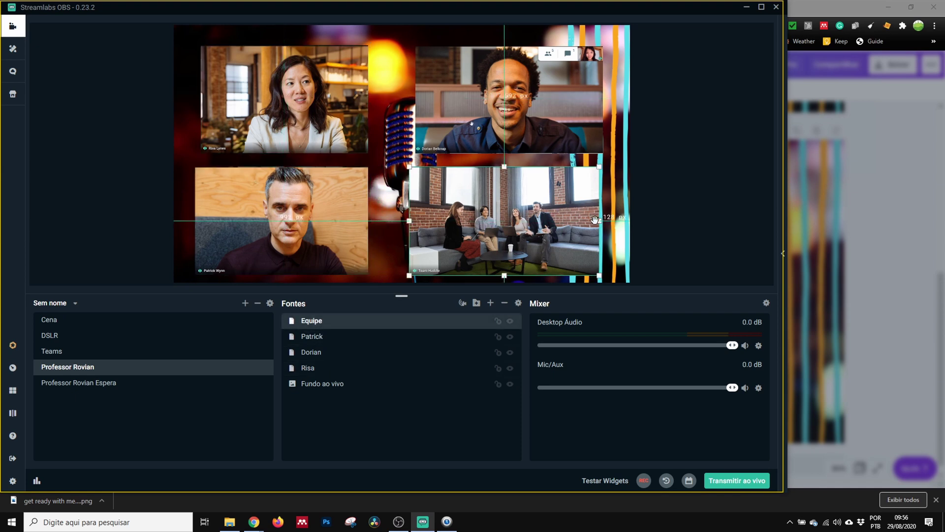
left_click_drag(597, 221, 580, 221)
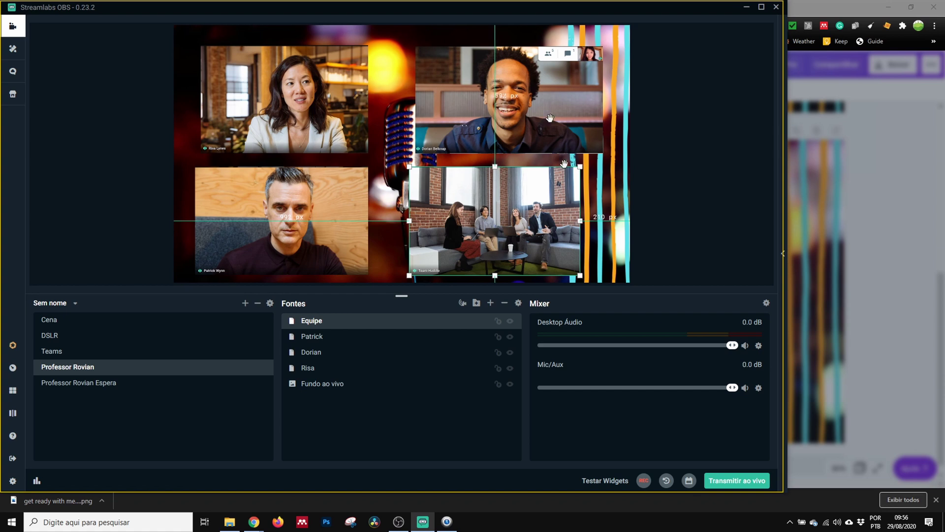
left_click(591, 95)
left_click_drag(603, 100, 577, 100)
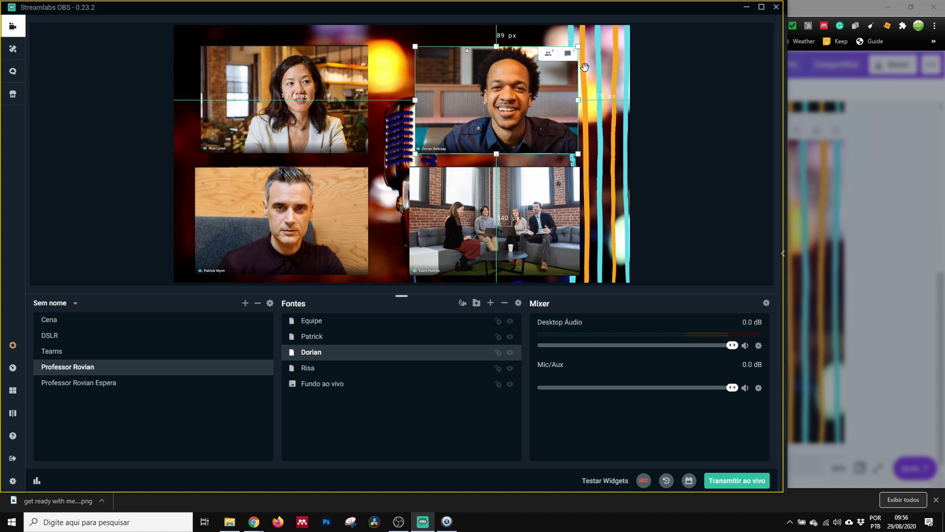
Shift the upper-left participant tile slightly up and outward and both right-column tiles towards the canvas's right edge, clear of the background microphone.
left_click_drag(499, 104, 522, 101)
left_click_drag(333, 116, 329, 109)
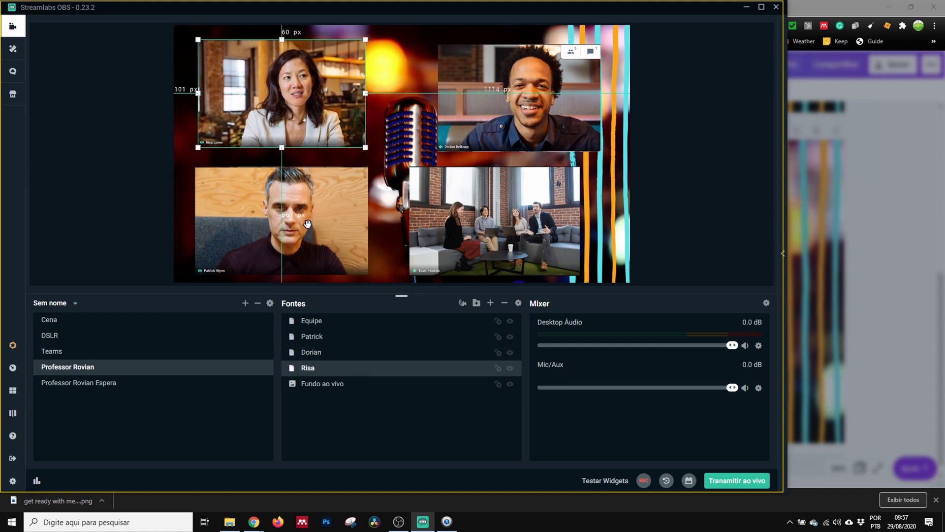
left_click_drag(504, 244, 526, 240)
left_click_drag(433, 217, 443, 220)
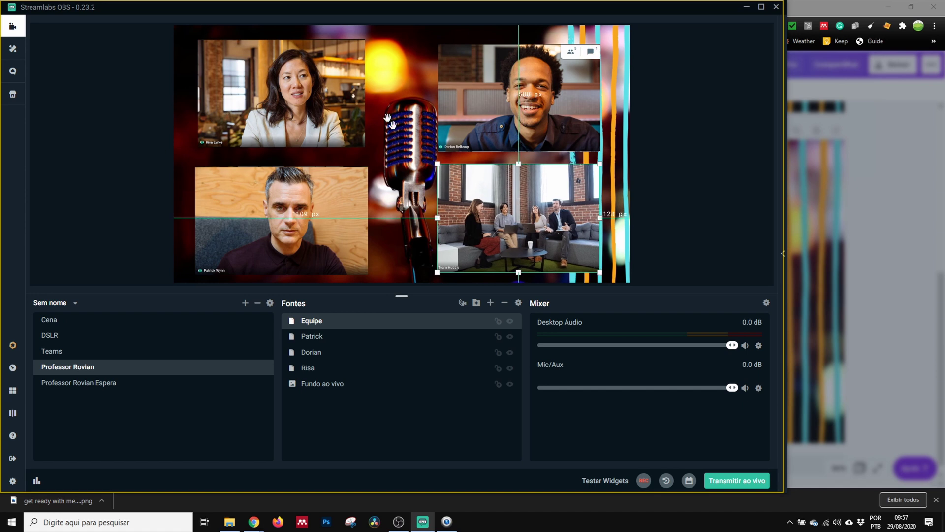
left_click_drag(565, 102, 577, 99)
left_click_drag(565, 226, 582, 226)
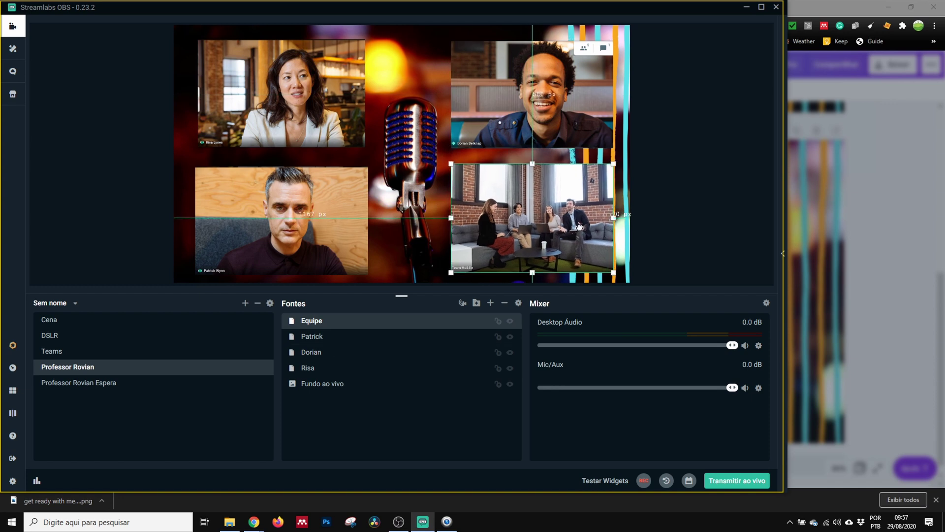
left_click(104, 168)
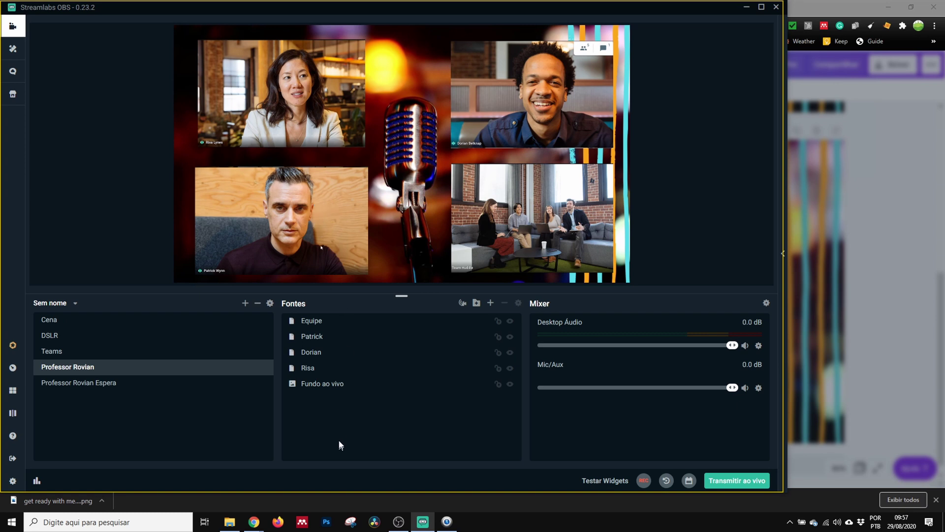
Add a colour source (Fonte de Cor) named Barra to the Professor Rovian scene.
right_click(339, 418)
left_click(354, 434)
left_click(491, 306)
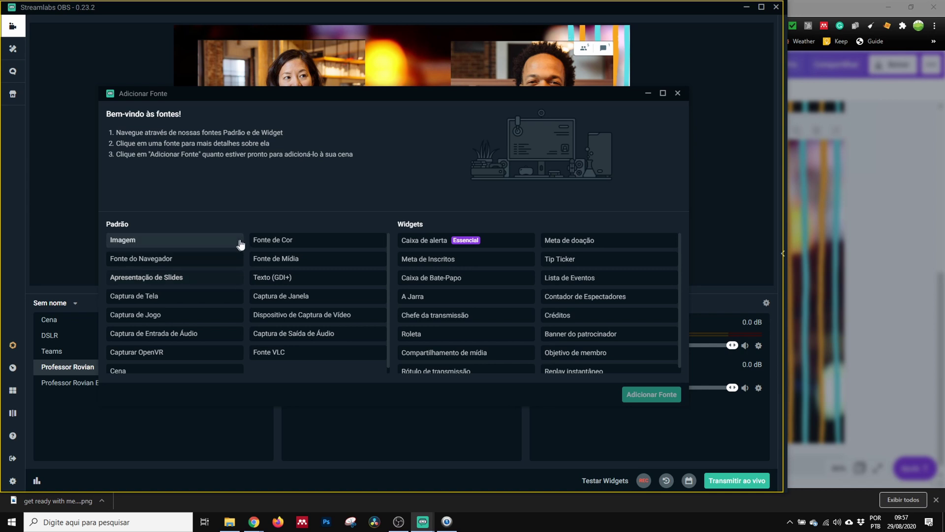
left_click(270, 243)
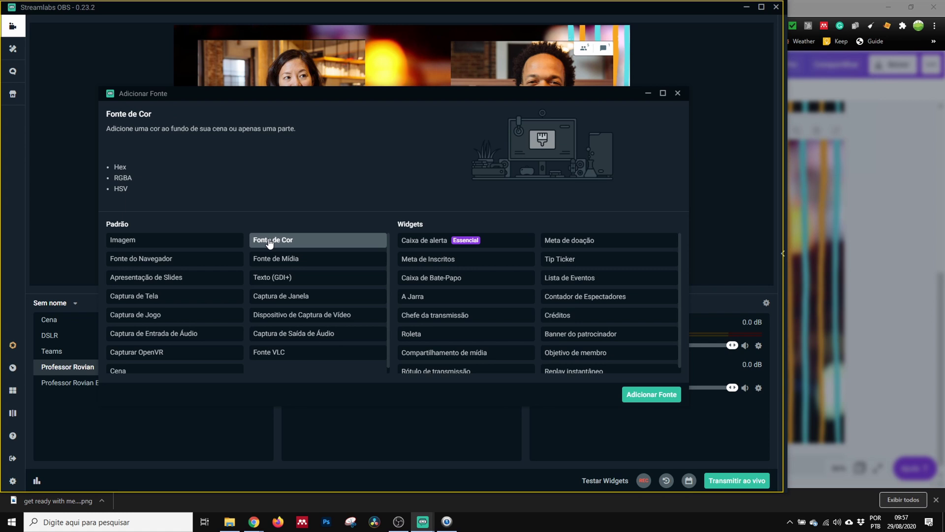
left_click(649, 392)
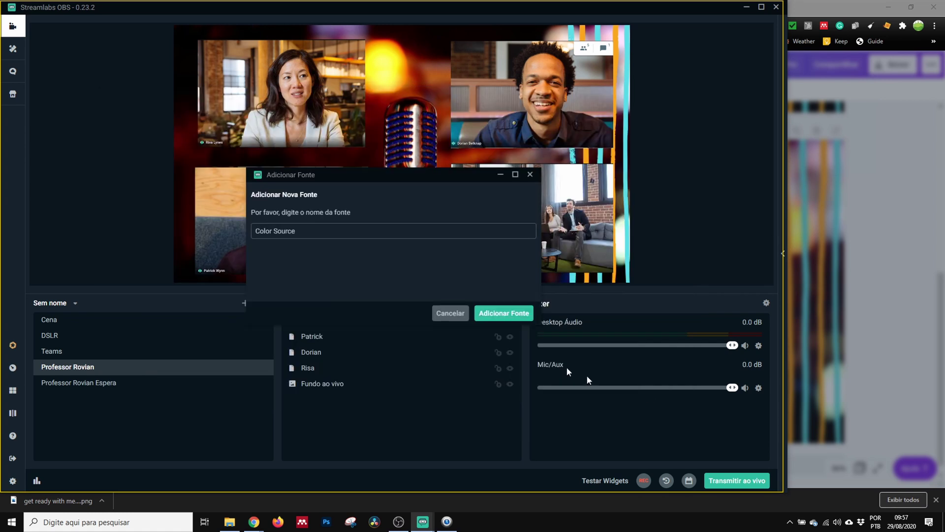
key("ctrl+a")
type("Barra")
left_click(486, 314)
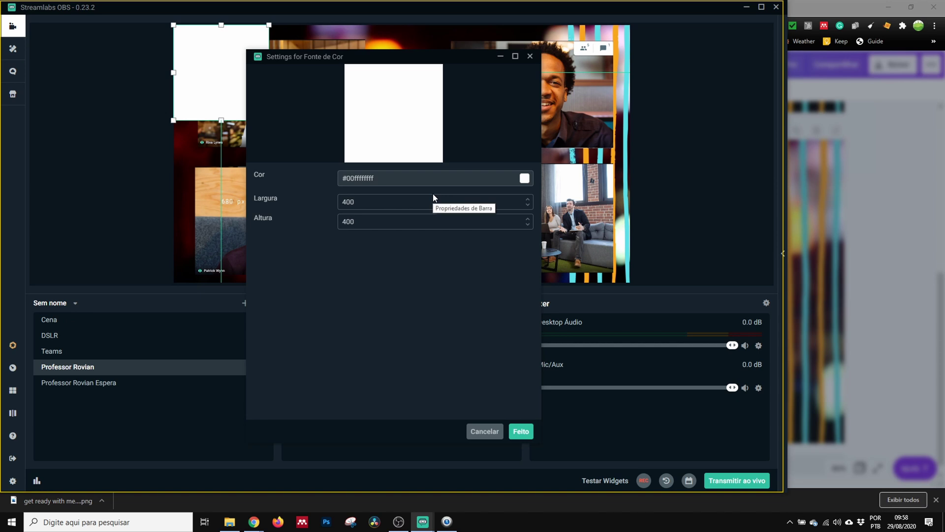
Colour the Barra source orange (F5A623), then place it in the canvas's lower-left corner and shrink it there.
left_click(525, 178)
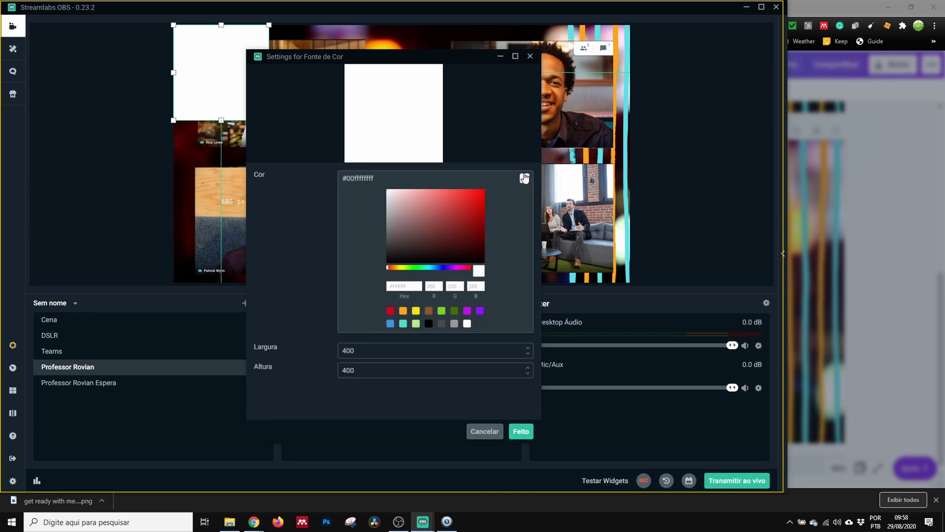
left_click(403, 310)
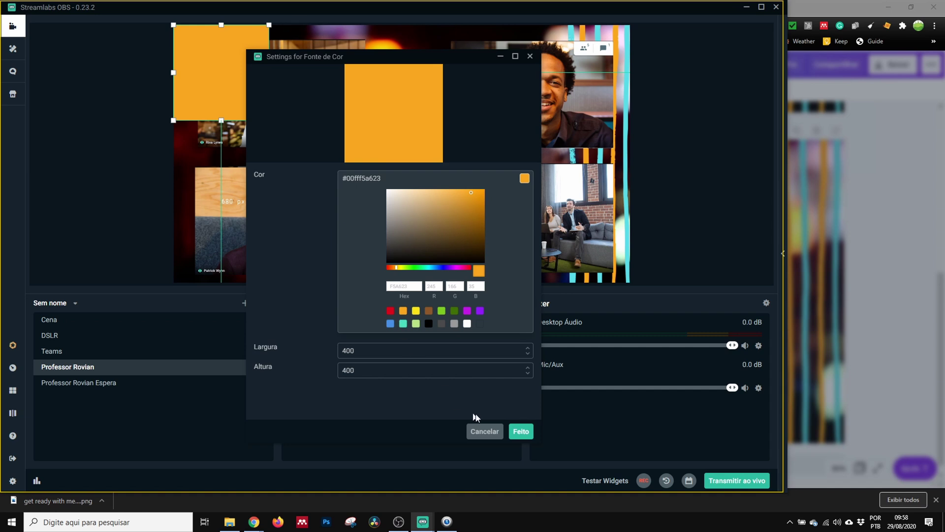
left_click(521, 432)
left_click_drag(227, 82, 228, 249)
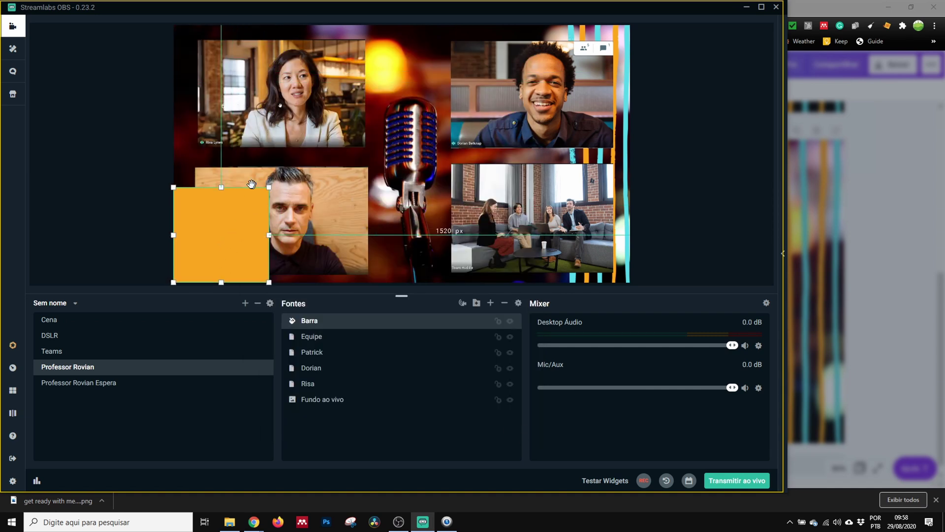
left_click_drag(221, 187, 211, 238)
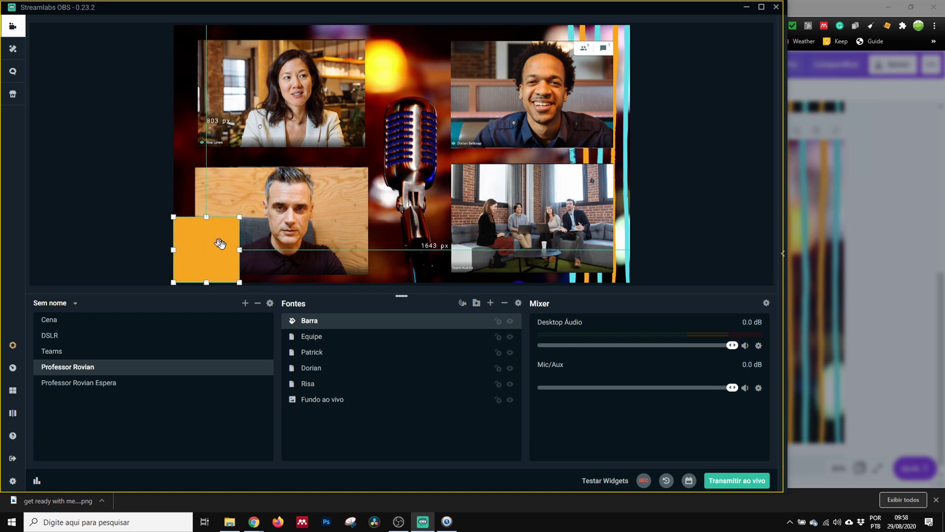
Set the Barra source's width (Largura) to 1920, keeping its settings window clear of the preview.
double_click(310, 326)
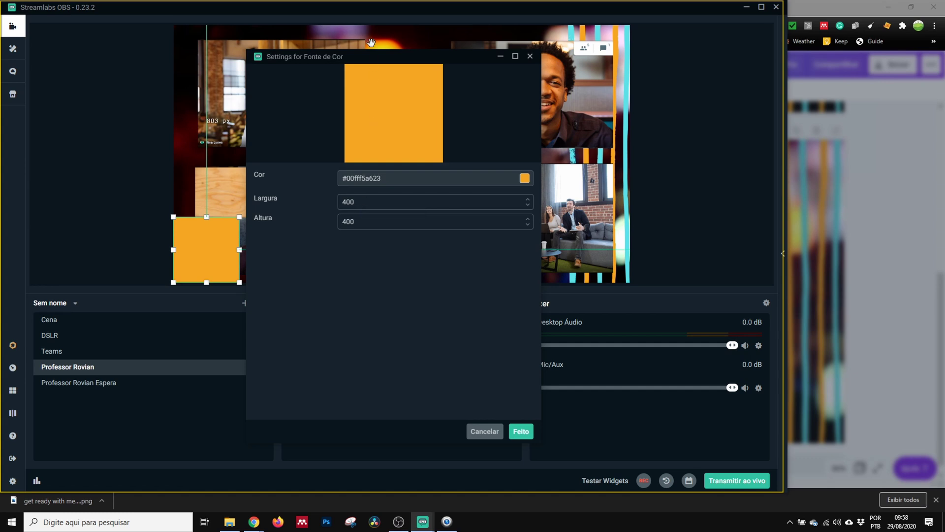
left_click_drag(374, 58, 634, 49)
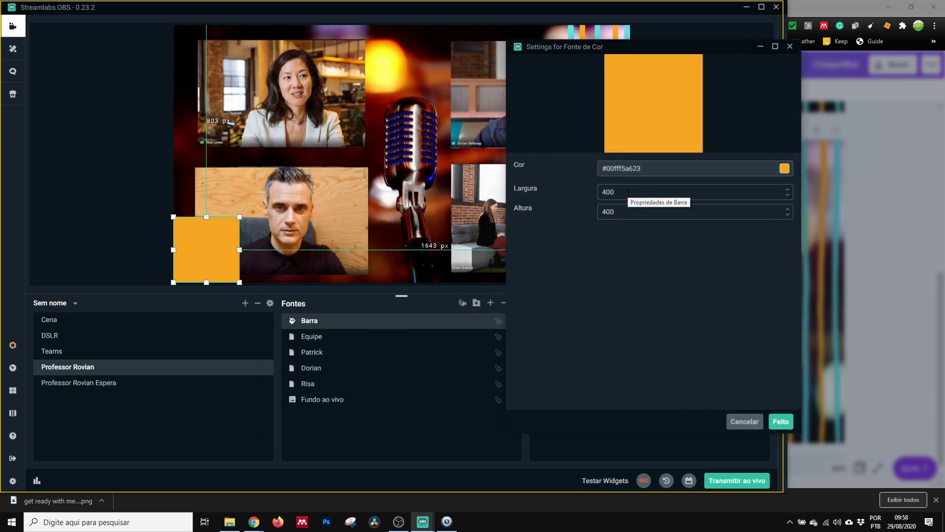
double_click(629, 192)
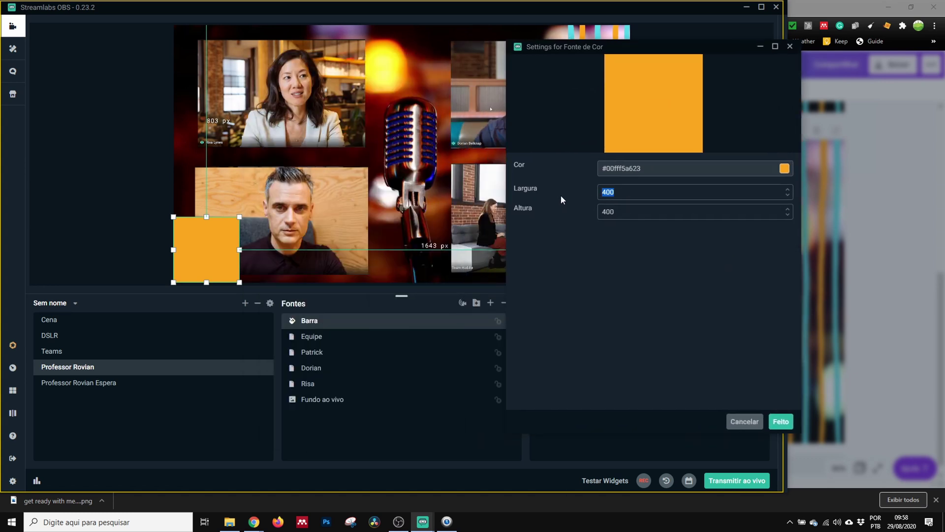
type("1920")
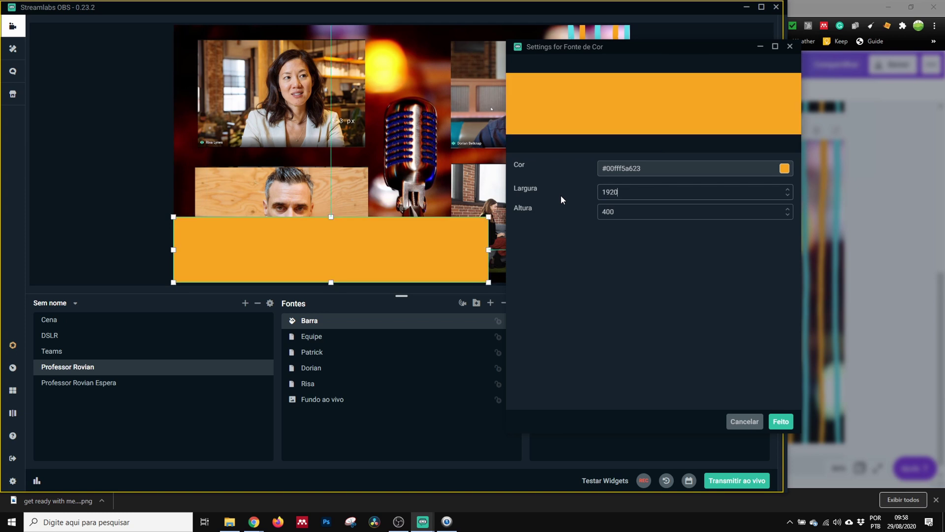
left_click_drag(599, 46, 693, 65)
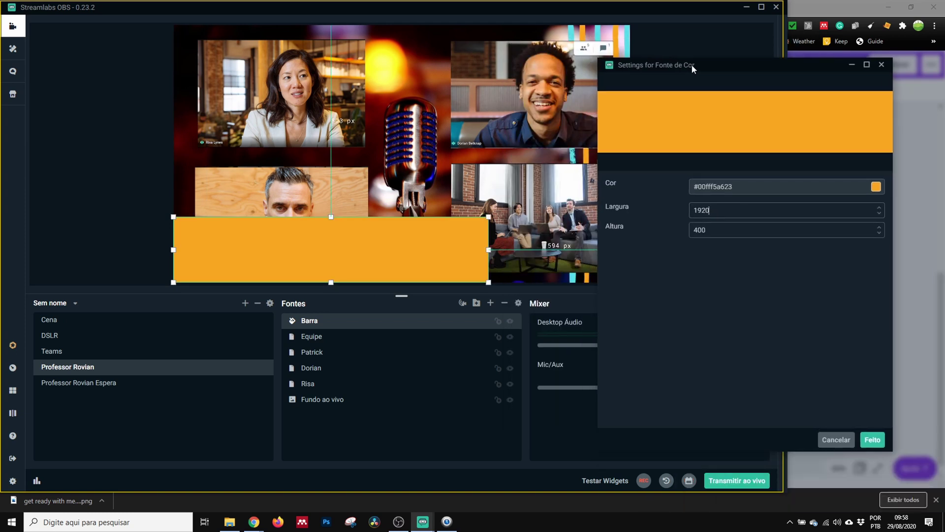
Try widths of 5000 and 4096 for the Barra source.
double_click(646, 207)
type("5000")
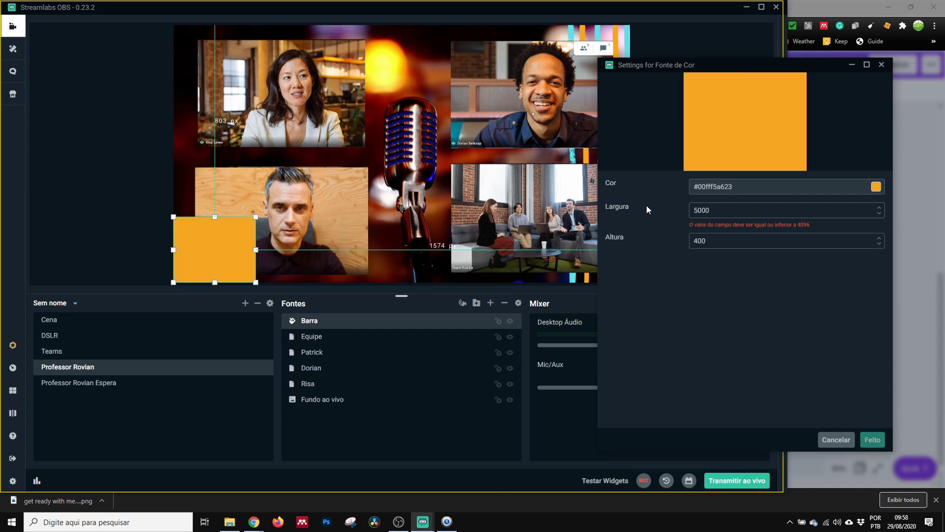
key("BackSpace")
key("BackSpace")
key("BackSpace")
key("BackSpace")
type("40")
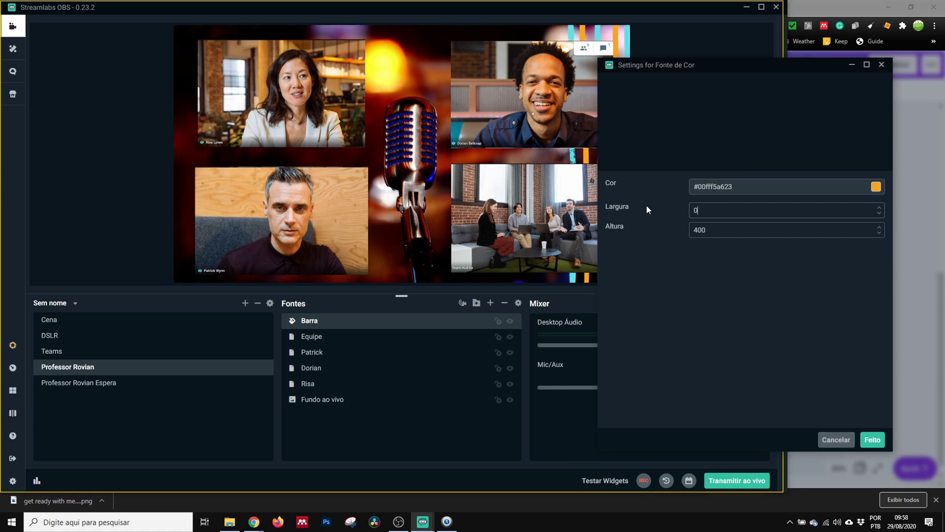
type("96")
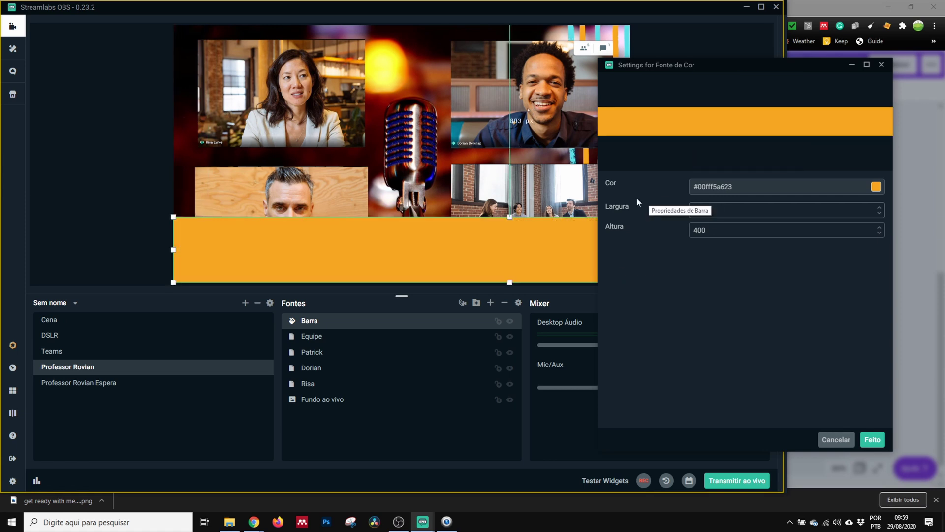
Set the Barra source's width to 3000, accept the settings, and scale the bar down to the canvas width.
key("BackSpace")
key("BackSpace")
key("BackSpace")
key("BackSpace")
type("3000")
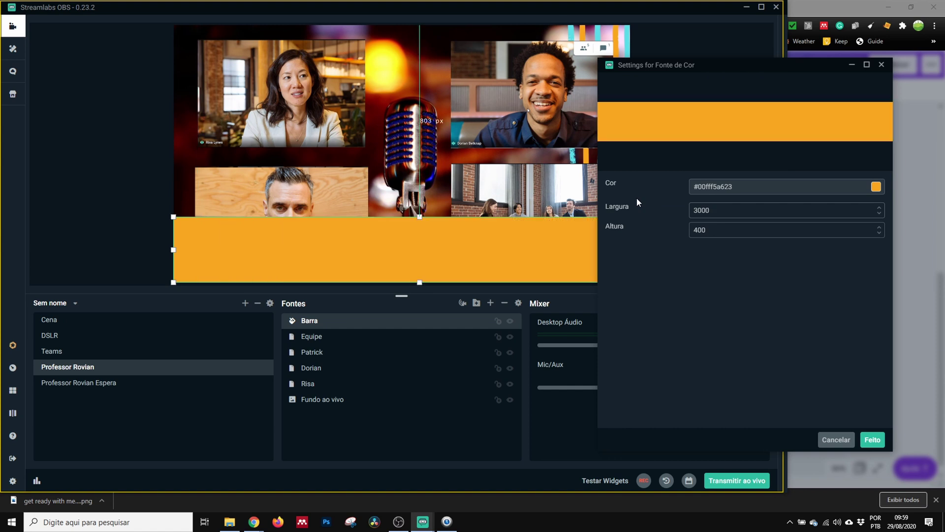
left_click_drag(723, 65, 752, 94)
left_click(903, 469)
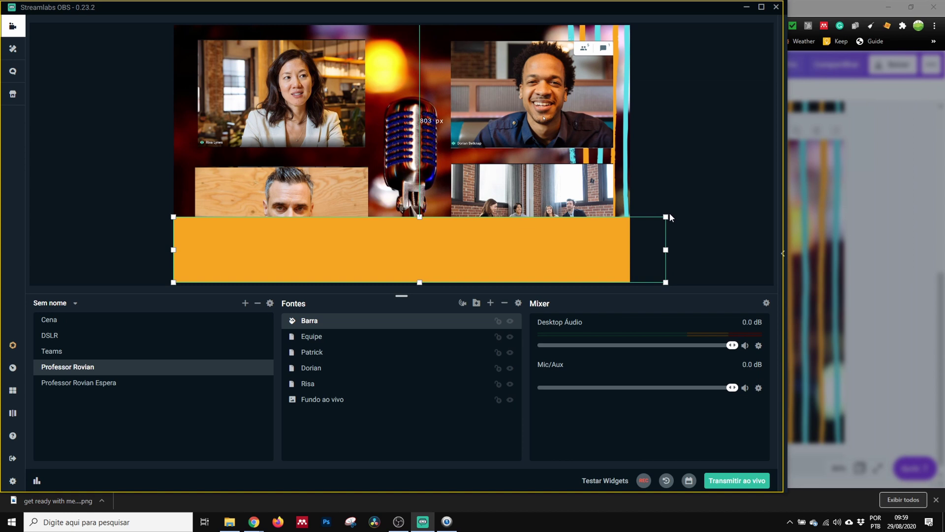
left_click_drag(665, 217, 631, 226)
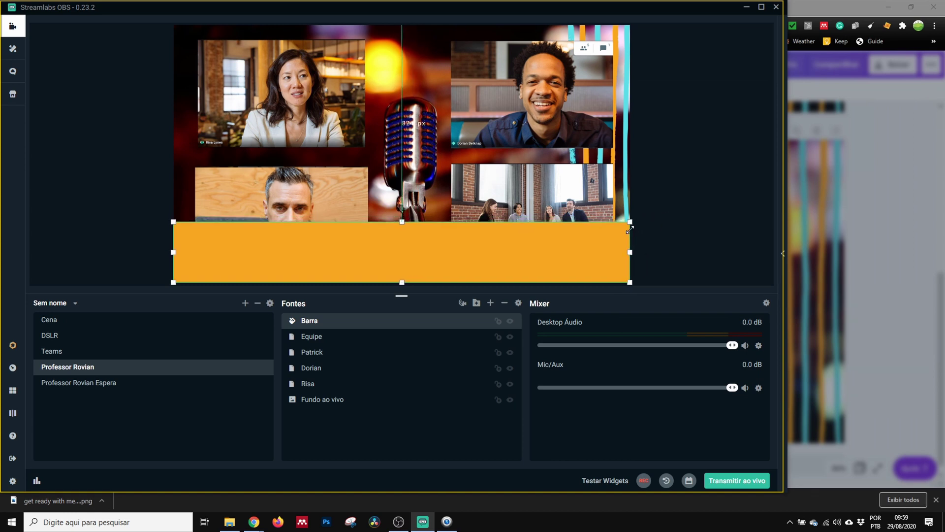
Set the Barra source's height (Altura) to 200 and accept the settings.
double_click(315, 325)
left_click_drag(363, 227, 294, 217)
type("300")
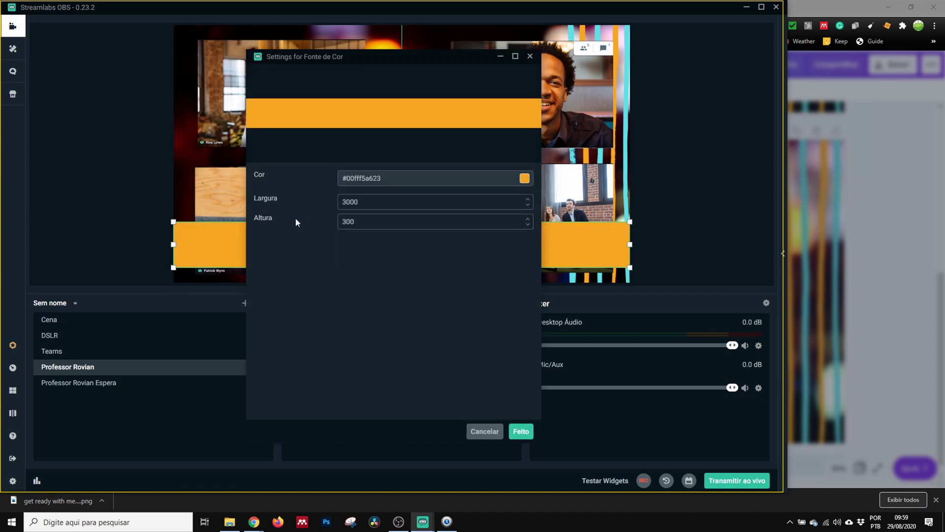
left_click_drag(353, 226, 286, 225)
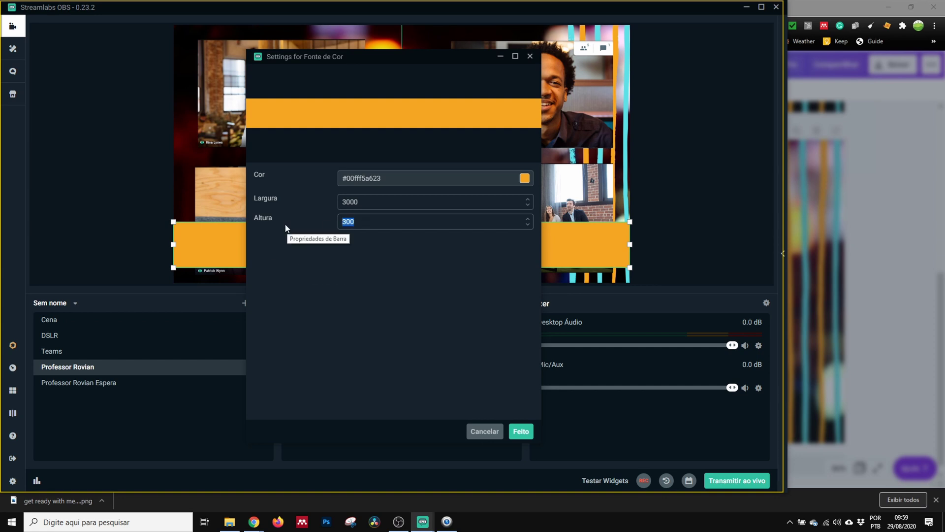
type("200")
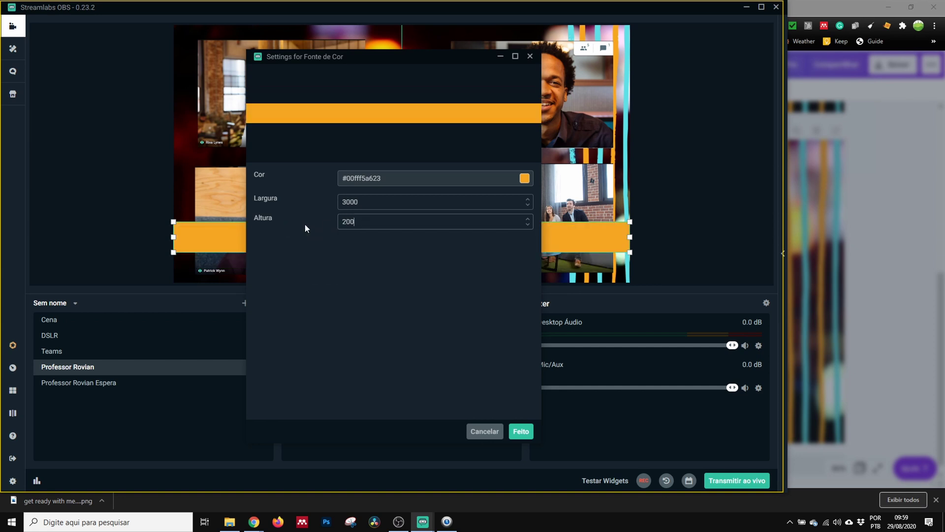
left_click(523, 432)
Move the orange bar to the canvas's bottom edge and enlarge it slightly past the right edge.
left_click_drag(419, 238, 418, 268)
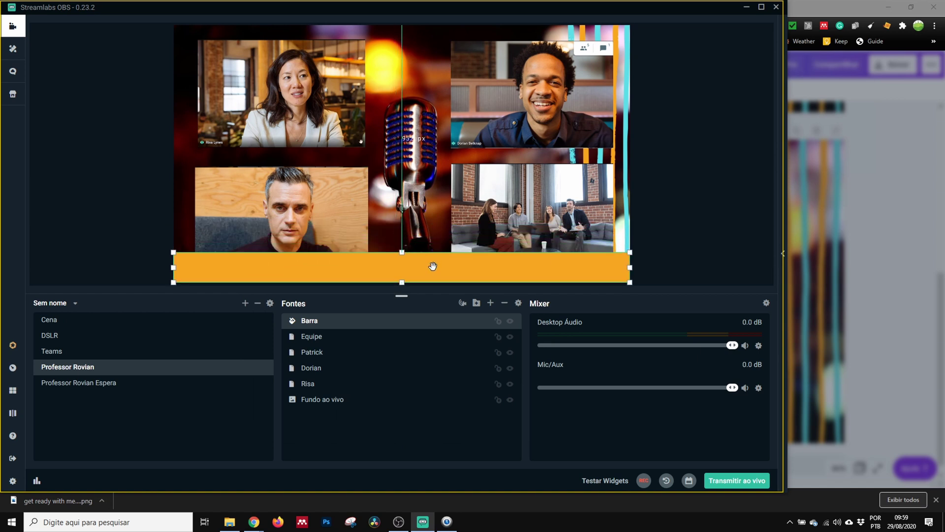
left_click_drag(629, 252, 642, 250)
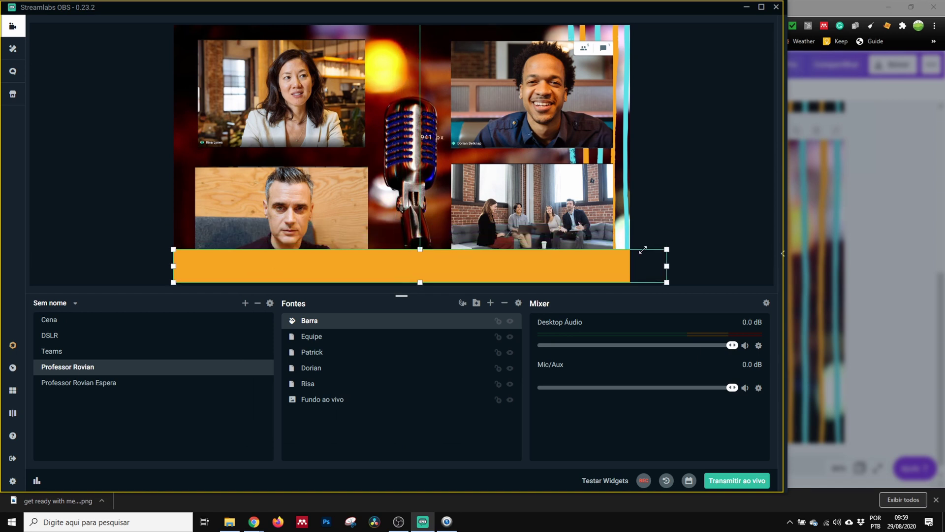
left_click(658, 198)
Move the two upper participant tiles up and outward, and raise the Equipe tile until its bottom edge meets the orange bar.
left_click(498, 97)
left_click(486, 218)
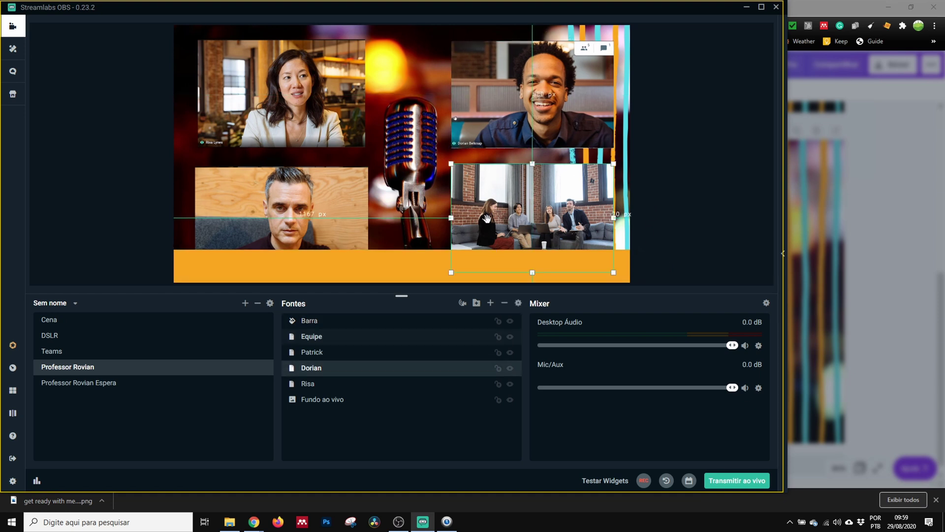
left_click_drag(268, 85, 260, 76)
left_click_drag(522, 124, 530, 114)
left_click_drag(506, 213, 509, 194)
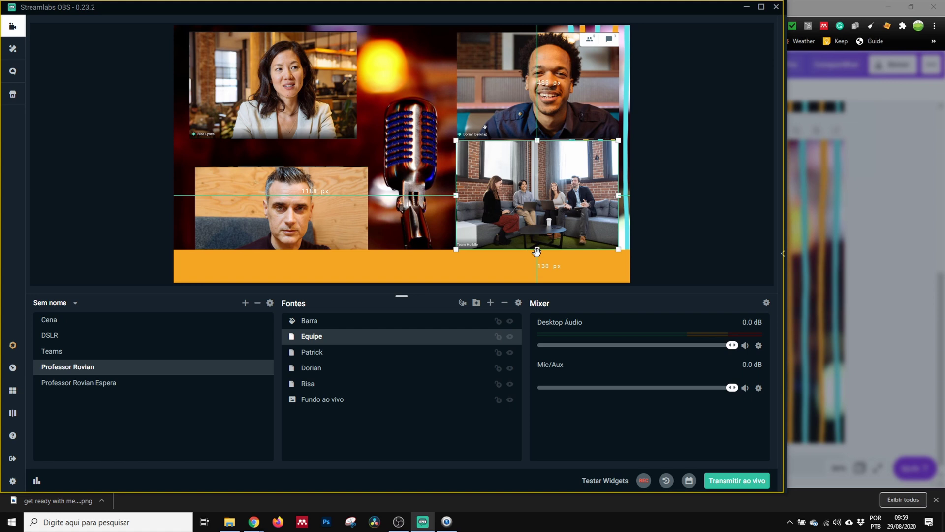
Tighten the tile grid above the orange bar, raising the lower-left tile and extending the upper-left tile's right edge to match it.
left_click_drag(578, 88, 578, 80)
left_click_drag(283, 211, 277, 185)
left_click_drag(323, 79, 322, 84)
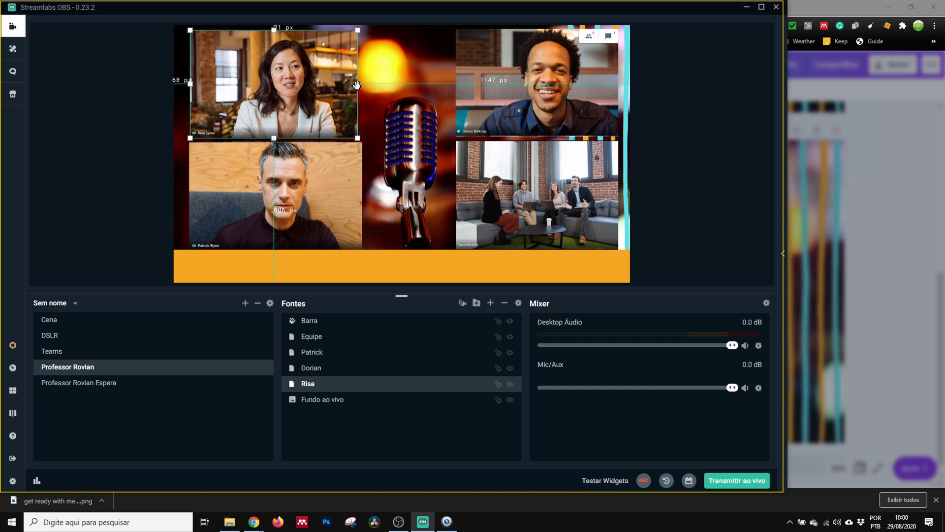
left_click_drag(358, 83, 362, 84)
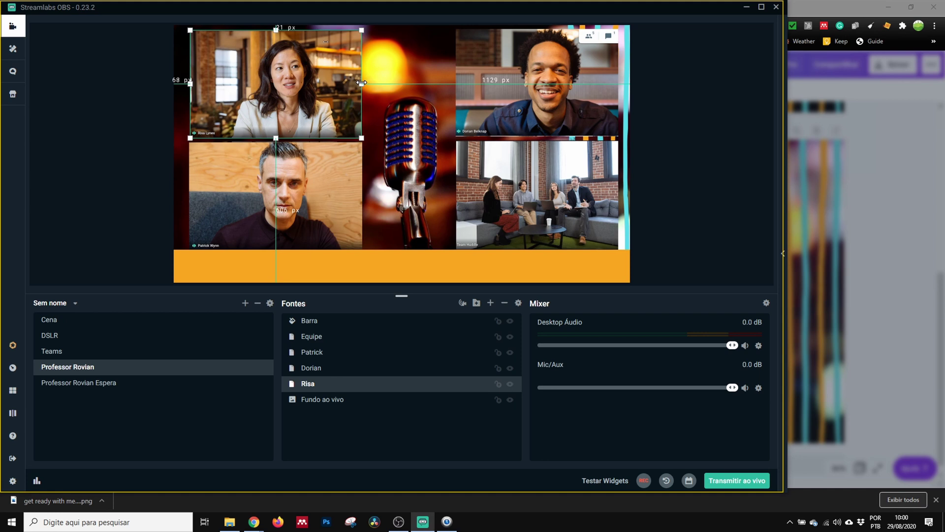
left_click(677, 205)
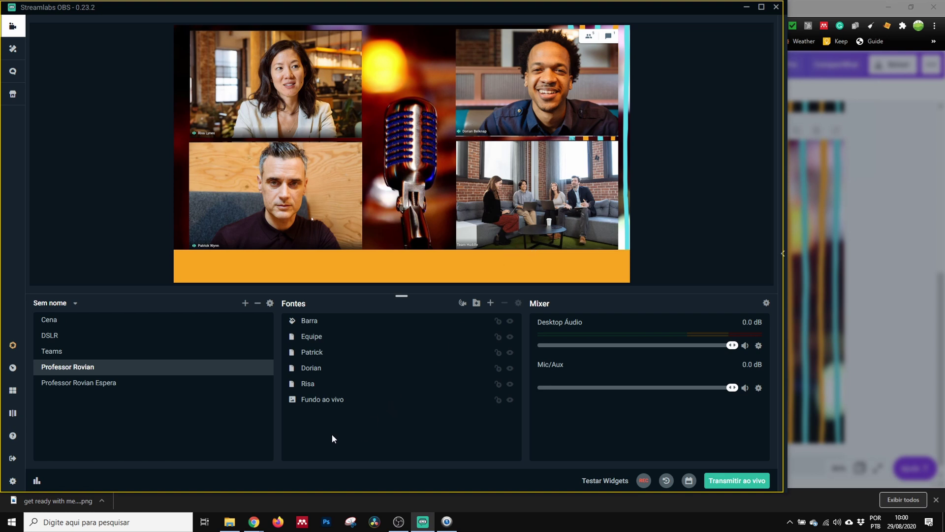
Add a new Image source named "Inscreva-se" to the Professor Rovian scene.
left_click(491, 304)
left_click(126, 241)
double_click(126, 241)
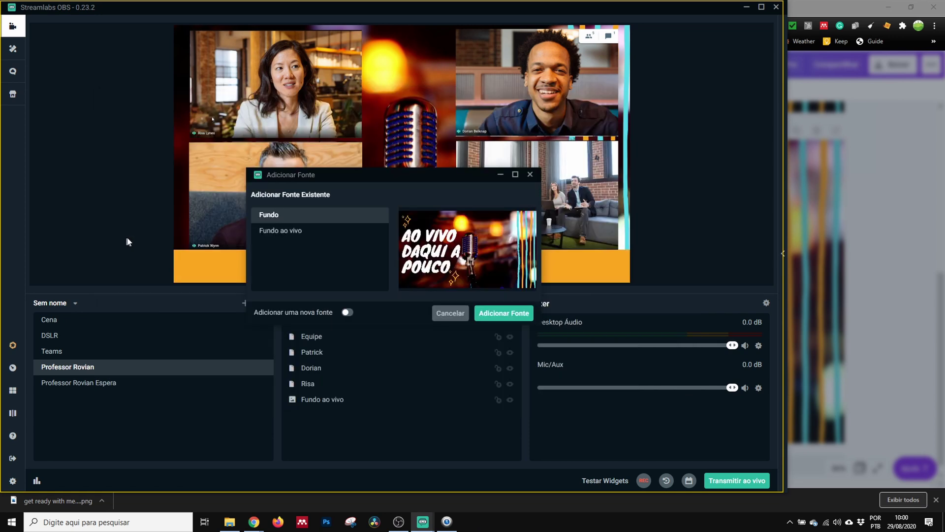
left_click(347, 313)
double_click(289, 232)
type("Insreva-se")
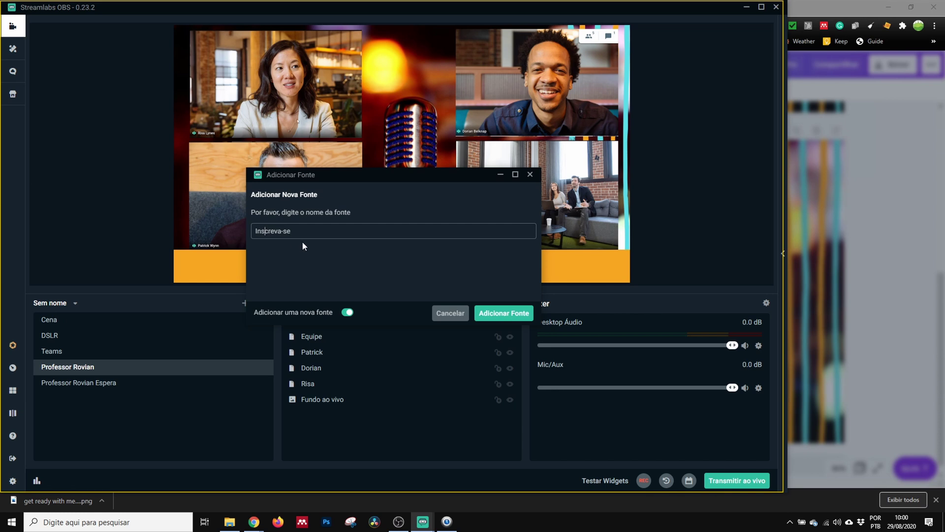
left_click(507, 313)
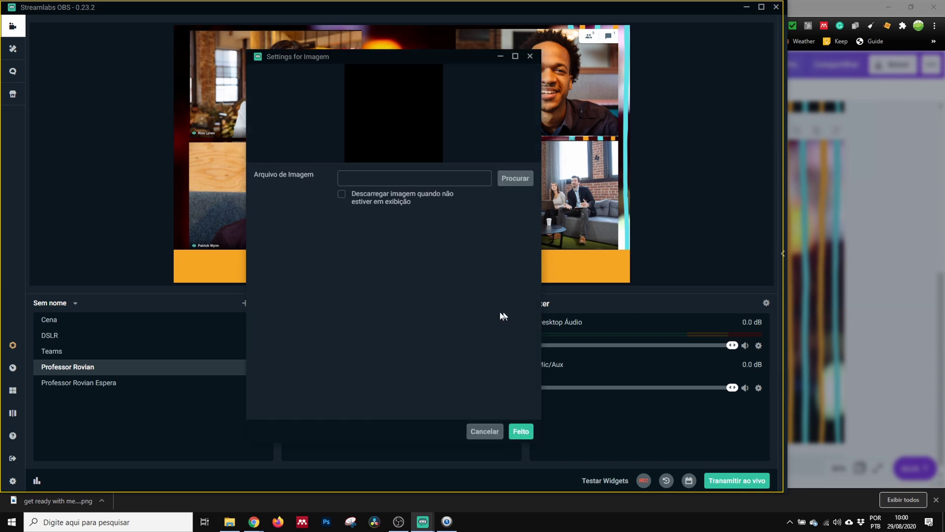
Load Inscreva-se 02.png from the Imagens folder into the image source and accept its settings.
left_click(508, 173)
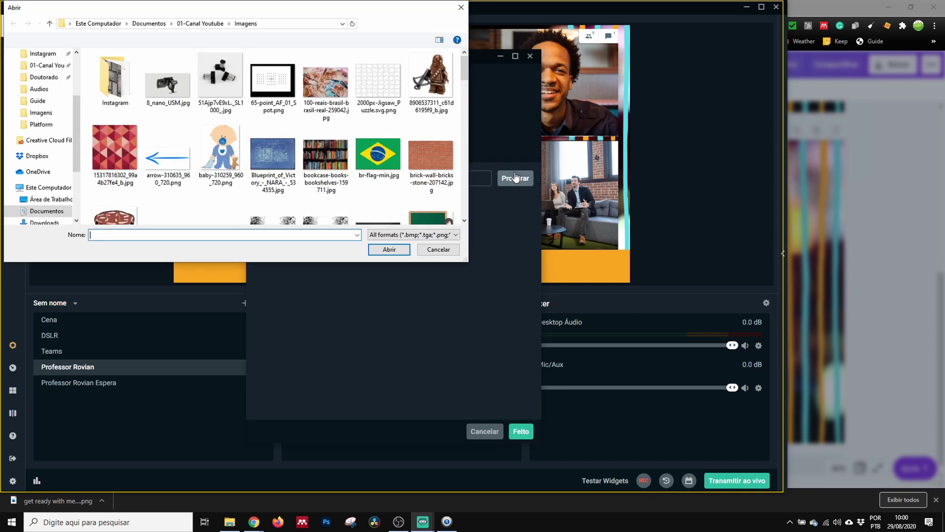
left_click_drag(462, 67, 462, 135)
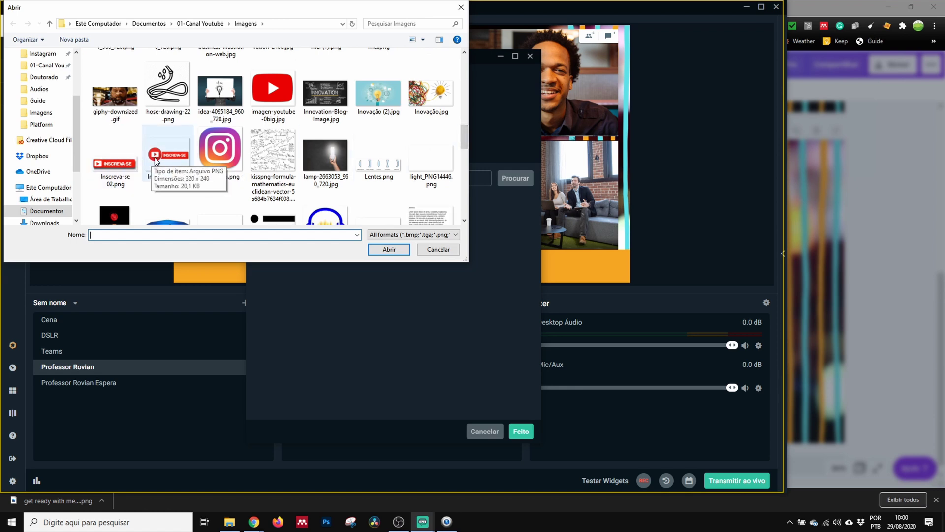
left_click(111, 158)
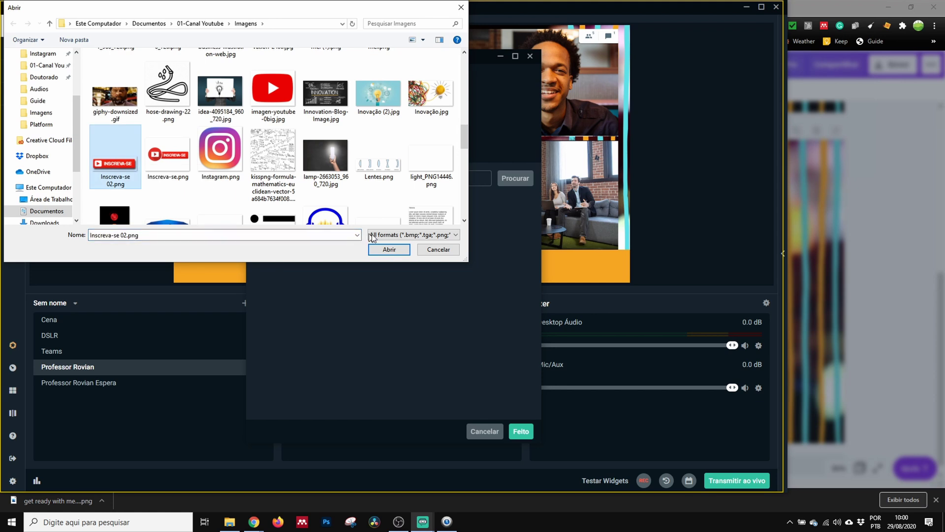
left_click(393, 250)
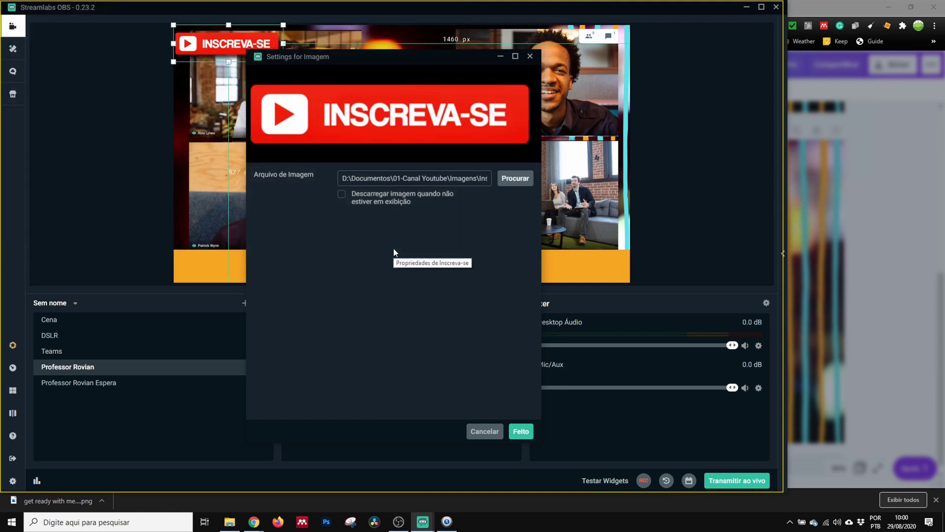
left_click(520, 431)
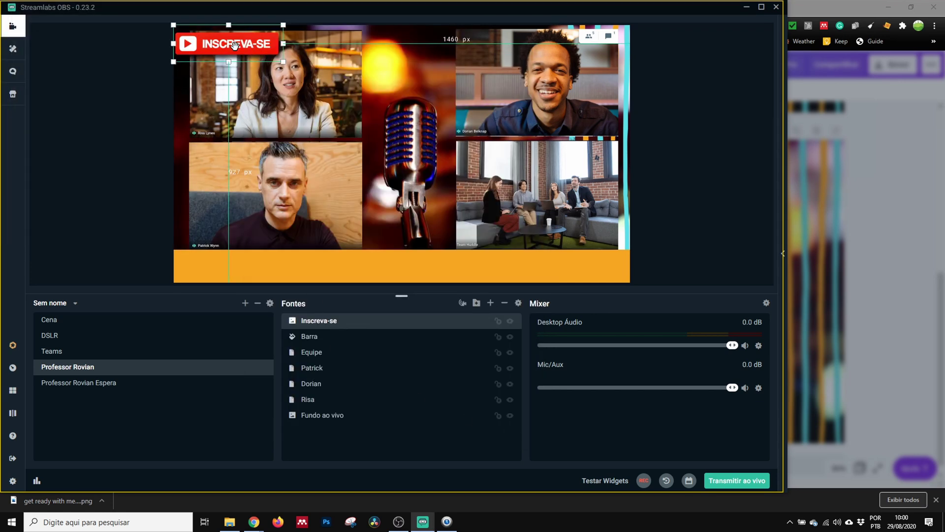
Move the INSCREVA-SE image onto the right end of the orange bar and deselect it.
left_click_drag(241, 55, 245, 266)
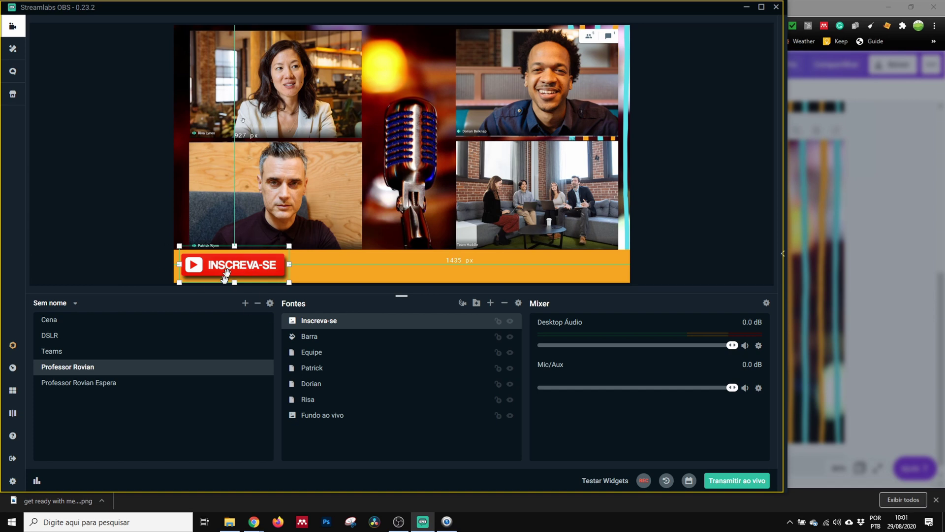
left_click_drag(226, 265, 560, 265)
left_click(149, 232)
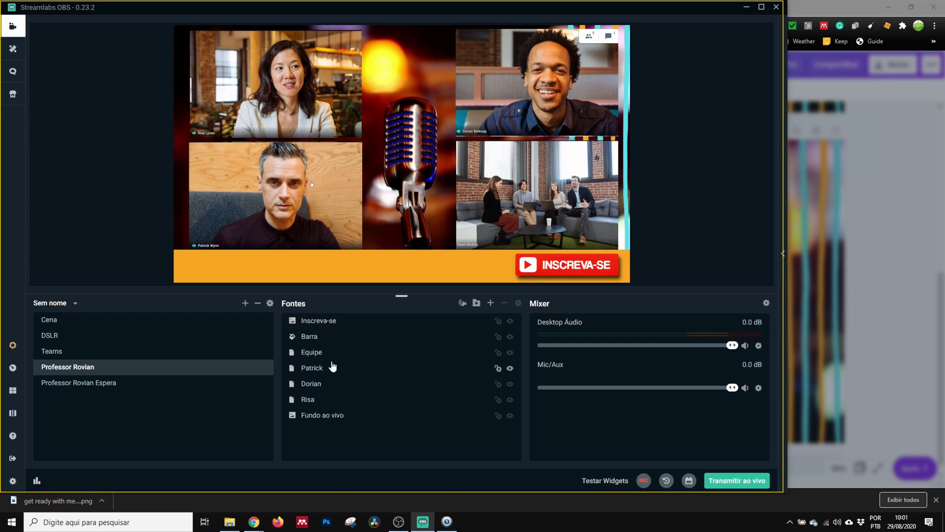
Add a new text source, Texto (GDI+), named "Título" to the scene.
left_click(491, 304)
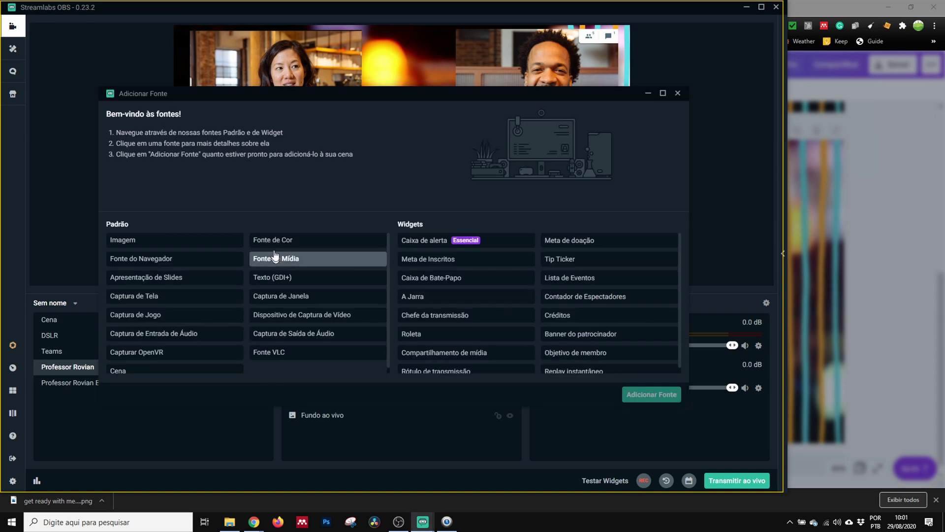
double_click(274, 278)
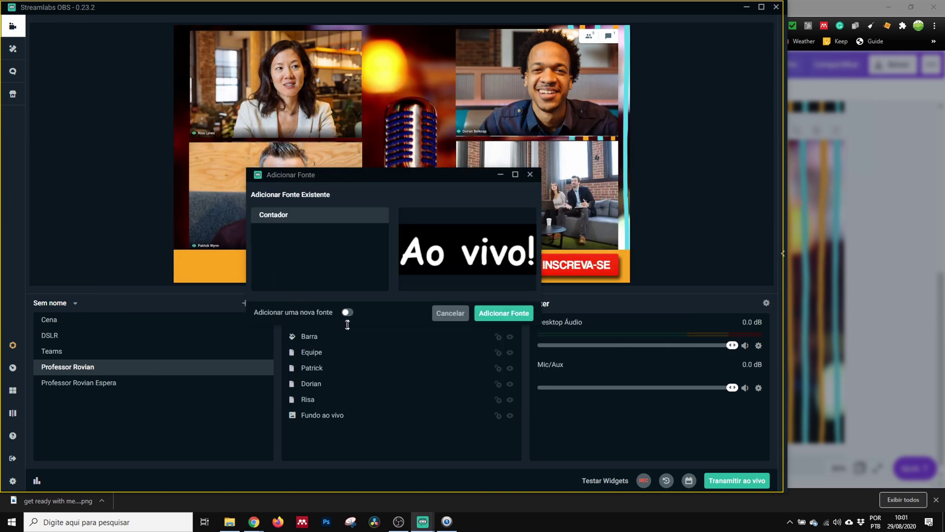
left_click(347, 313)
triple_click(301, 232)
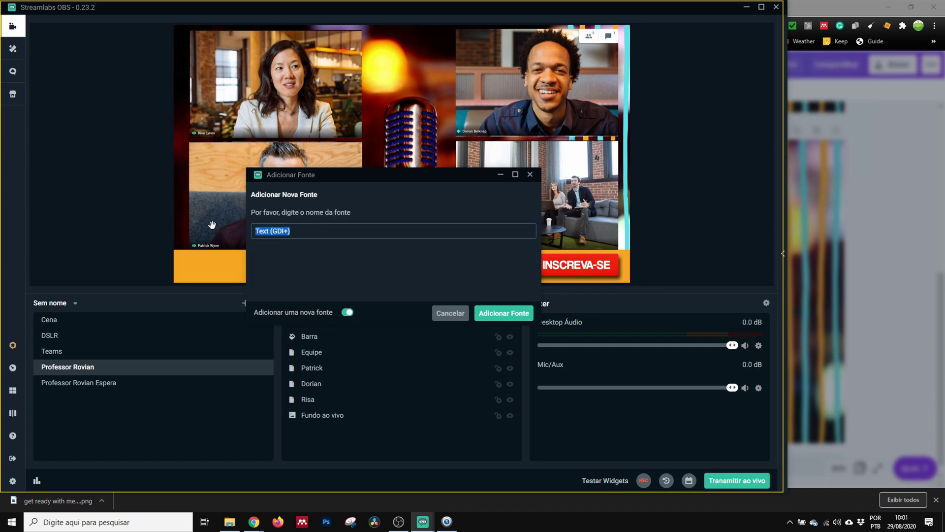
type("Título")
left_click(504, 313)
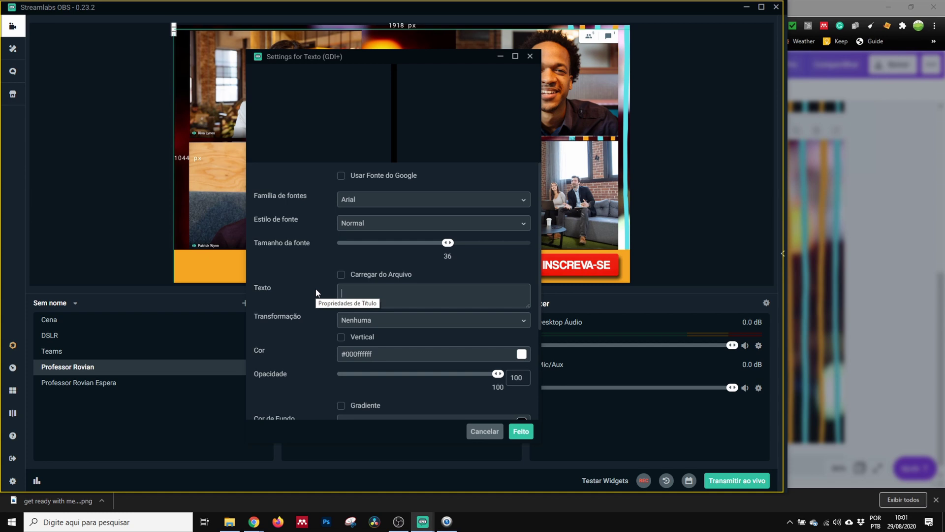
Enter "Vamos falar sobre músicas para usar no YouTube" as the title source's text.
type("Ao")
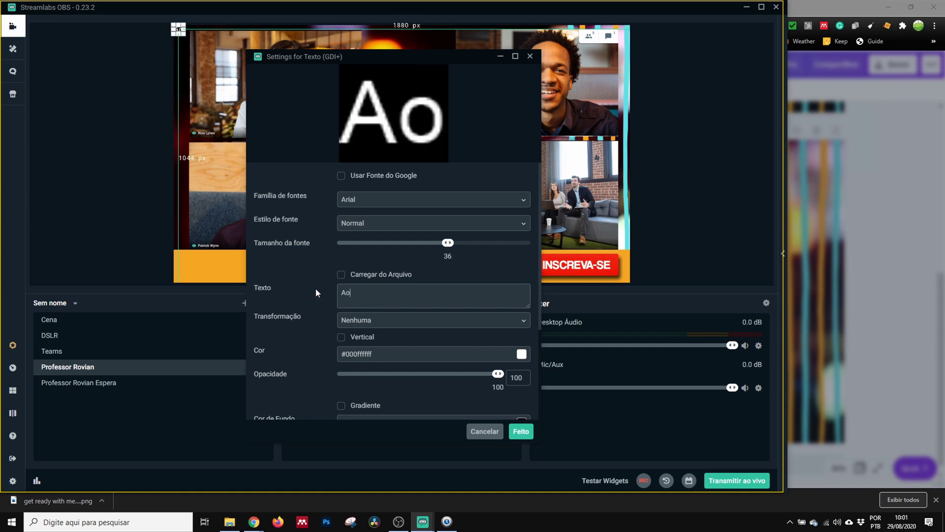
key("BackSpace")
key("BackSpace")
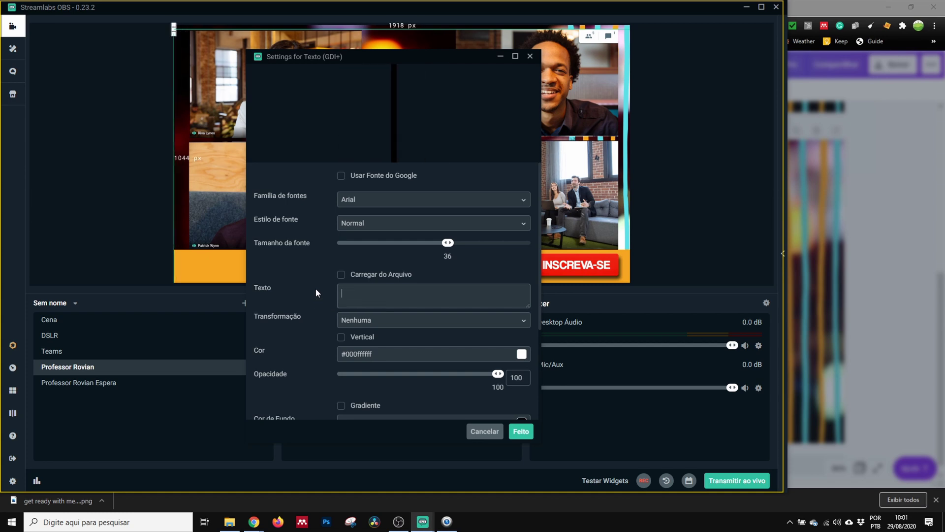
type("Vasmo")
key("BackSpace")
key("BackSpace")
key("BackSpace")
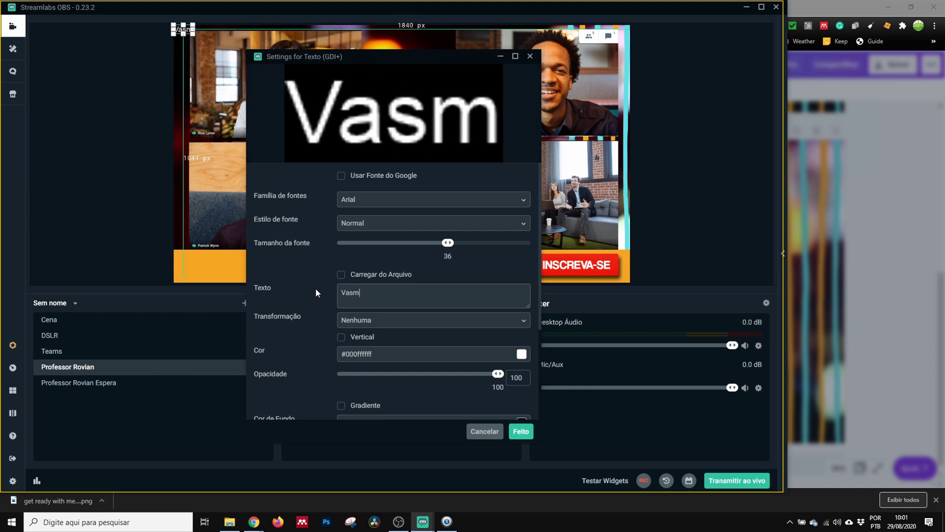
type("mos falar sobre")
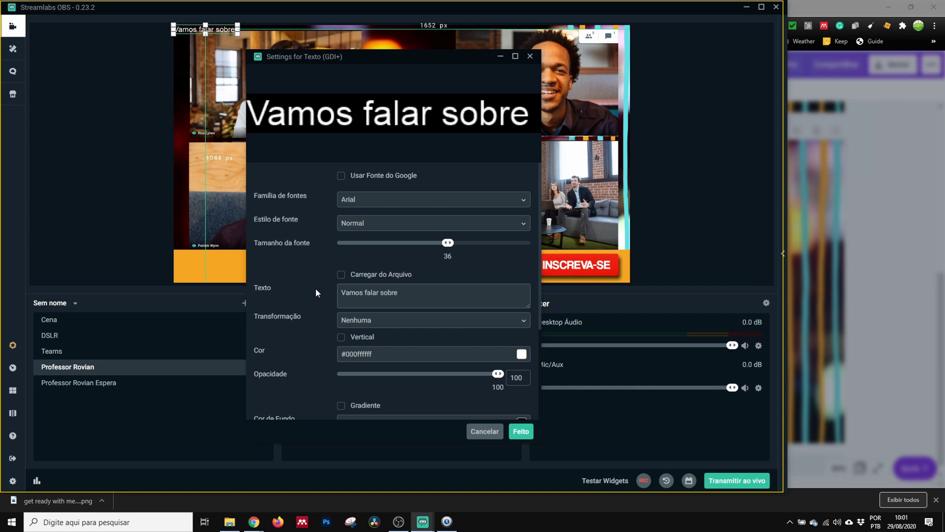
type(" mú")
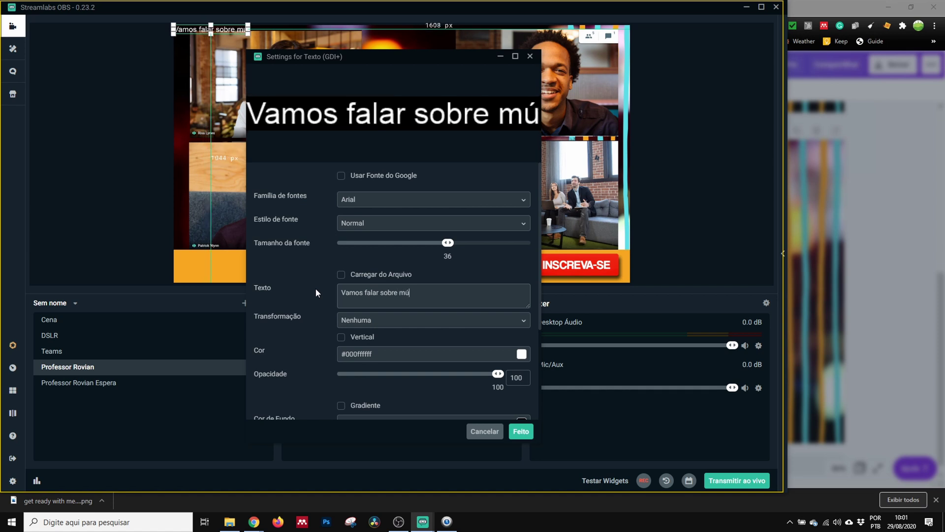
type("sicas ")
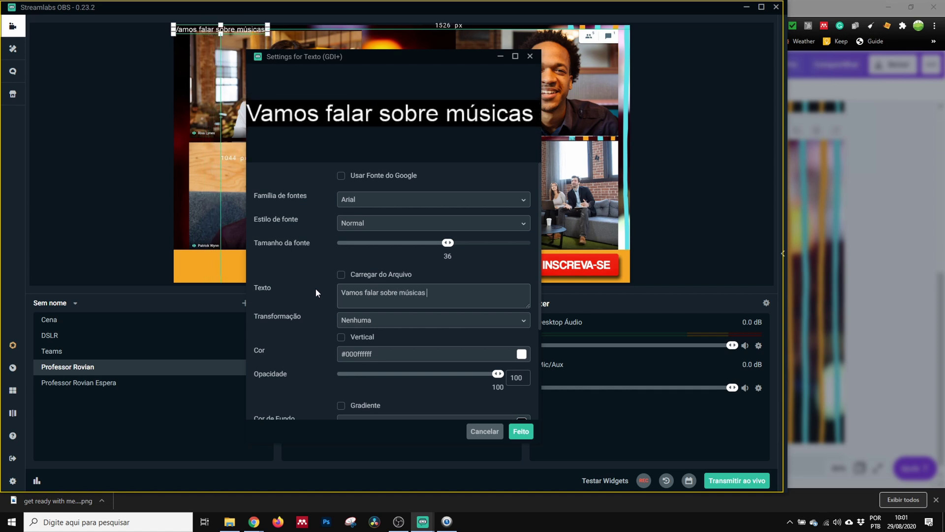
type("para usar no")
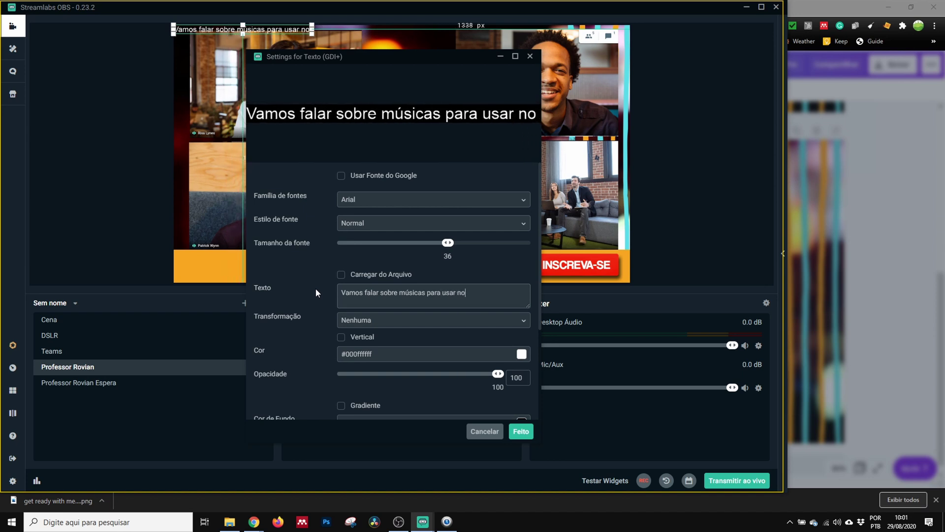
type(" YouTube")
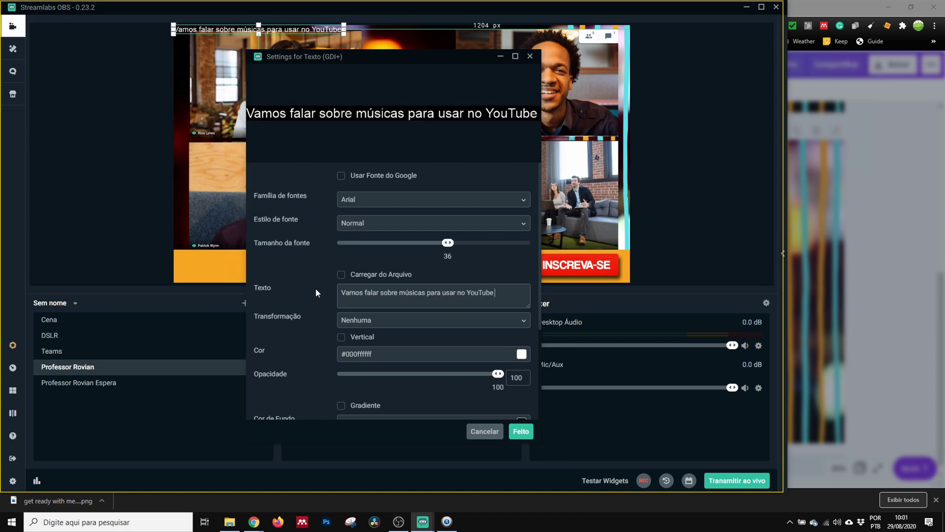
Insert the word "gratuitas" before "para" in the title text, spelled without an accent.
key("ctrl+Left")
type("gratuítas")
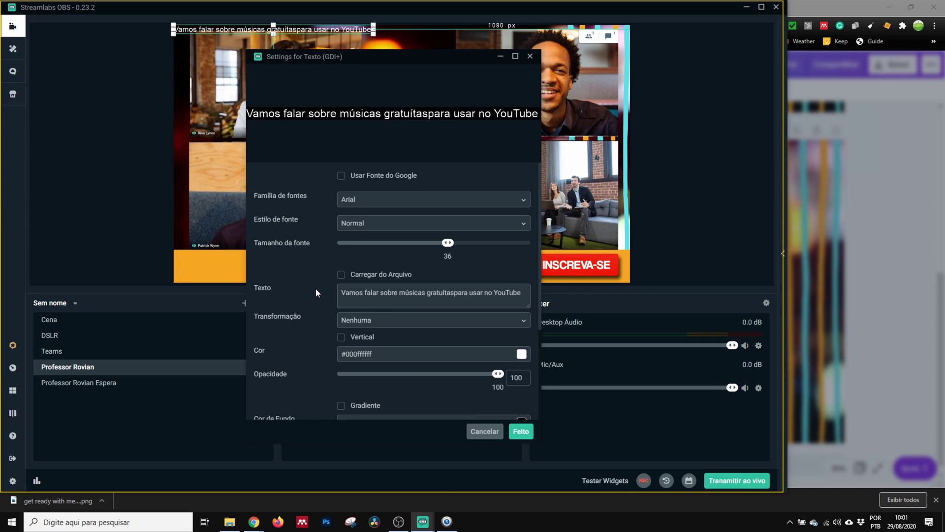
key("Left")
key("Left")
key("BackSpace")
type("i")
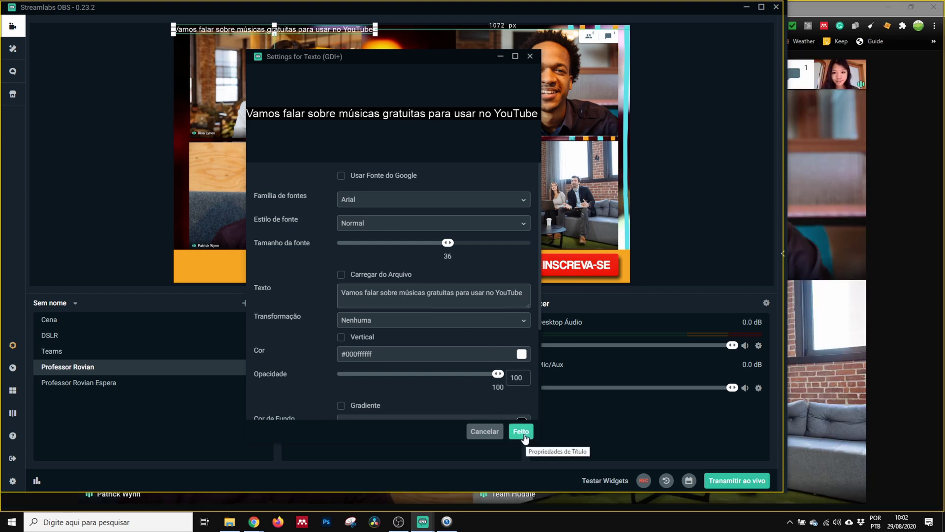
Try the bold style (Negrito) on the title and set its font size to 48.
left_click(395, 228)
left_click(351, 270)
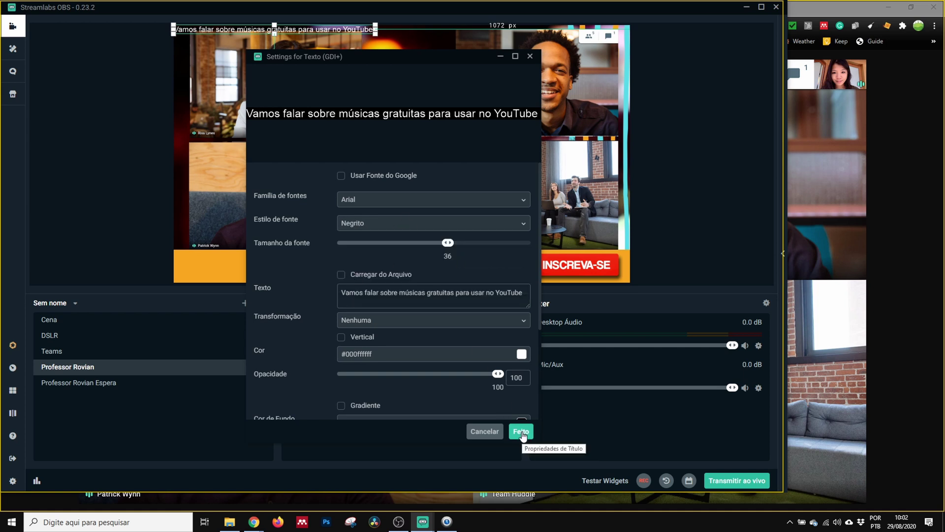
left_click_drag(448, 243, 461, 245)
Break the title text onto a second line before "gratuitas" and try the Negrito style again.
left_click(426, 293)
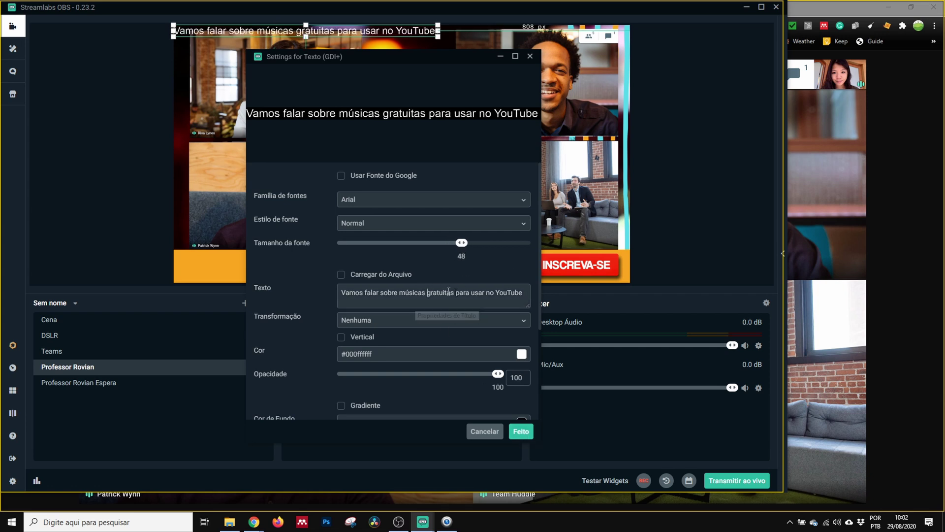
key("Return")
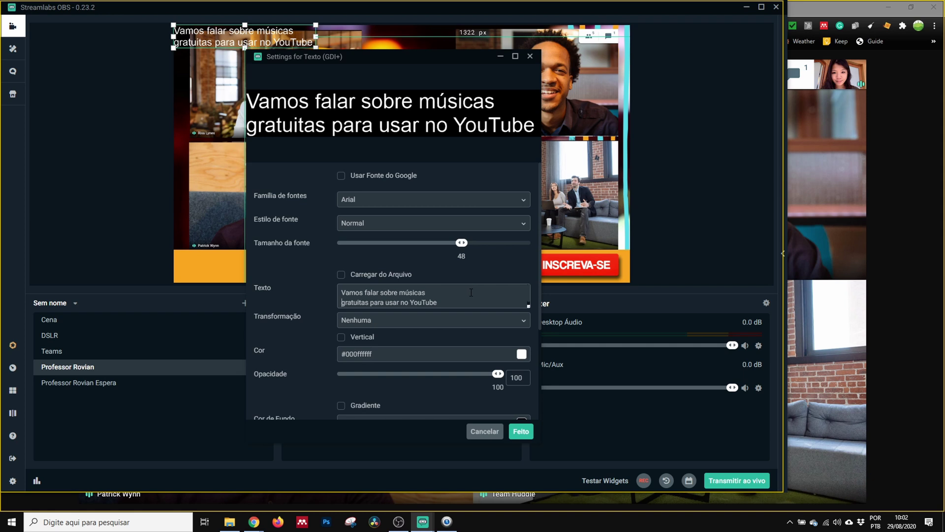
left_click(369, 224)
left_click(359, 271)
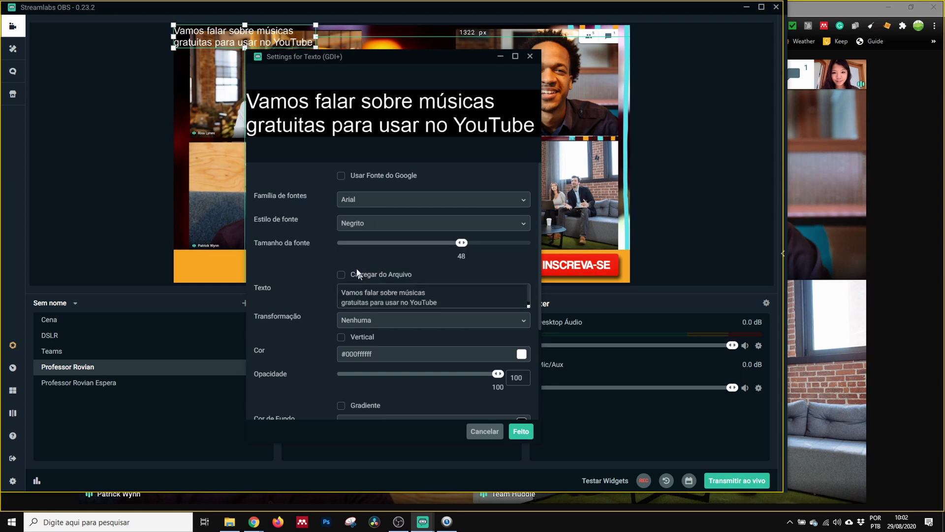
Set the title's font family to Arial Black with the Normal style.
left_click(363, 202)
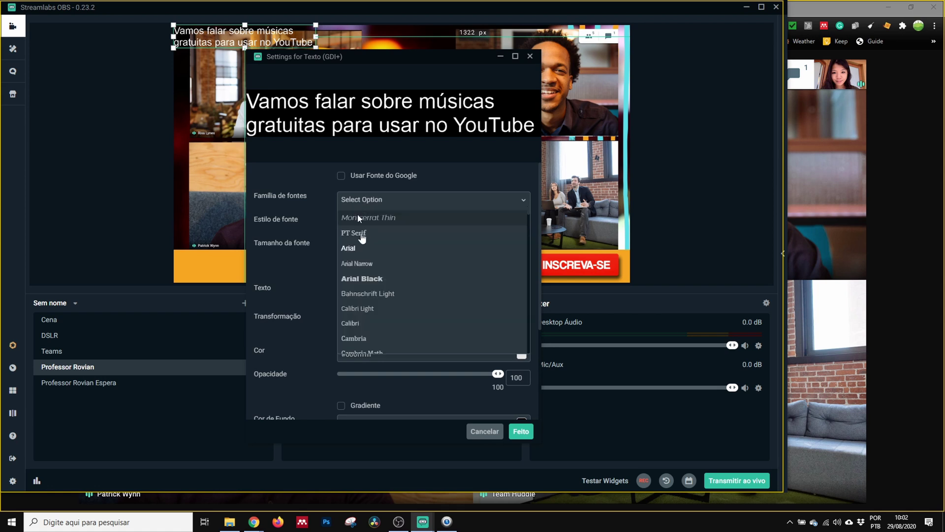
left_click(372, 279)
left_click(374, 224)
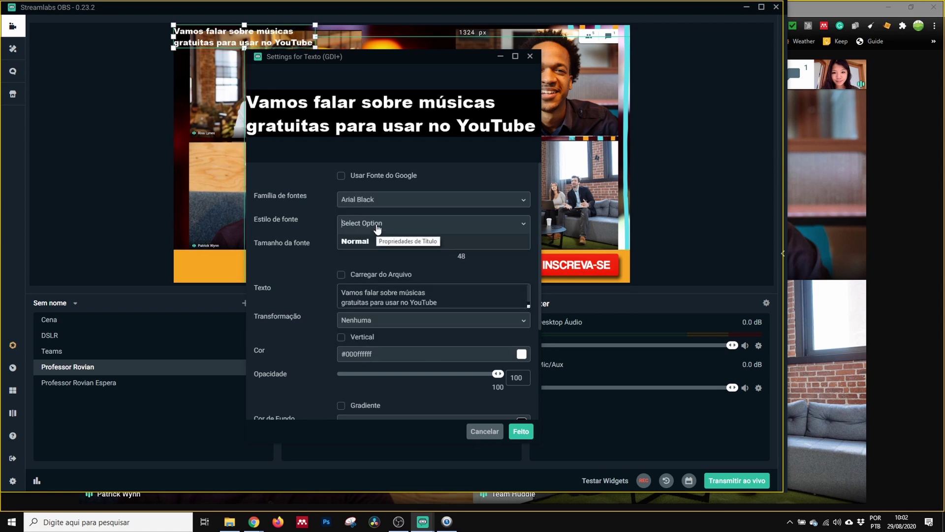
left_click(366, 244)
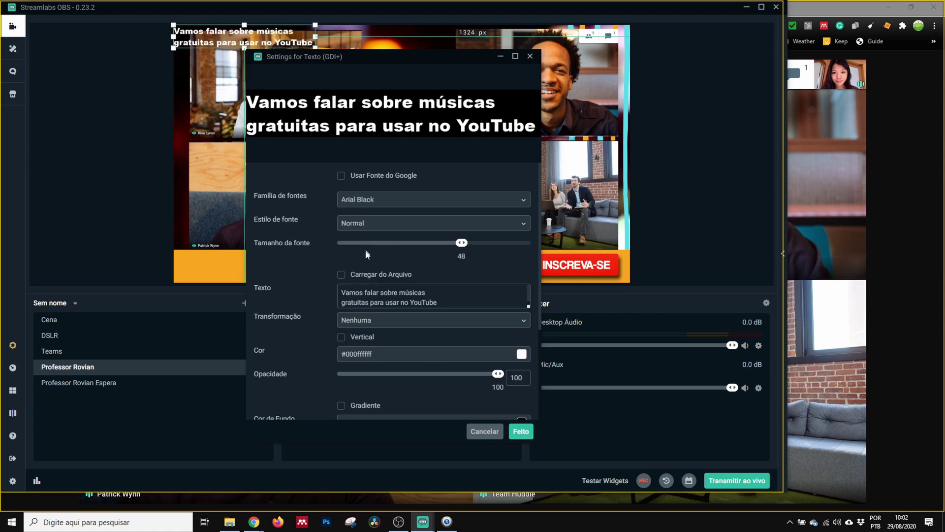
Set the title's font size to 64, accept the settings and place the text at the left end of the orange bar.
left_click_drag(462, 243, 476, 244)
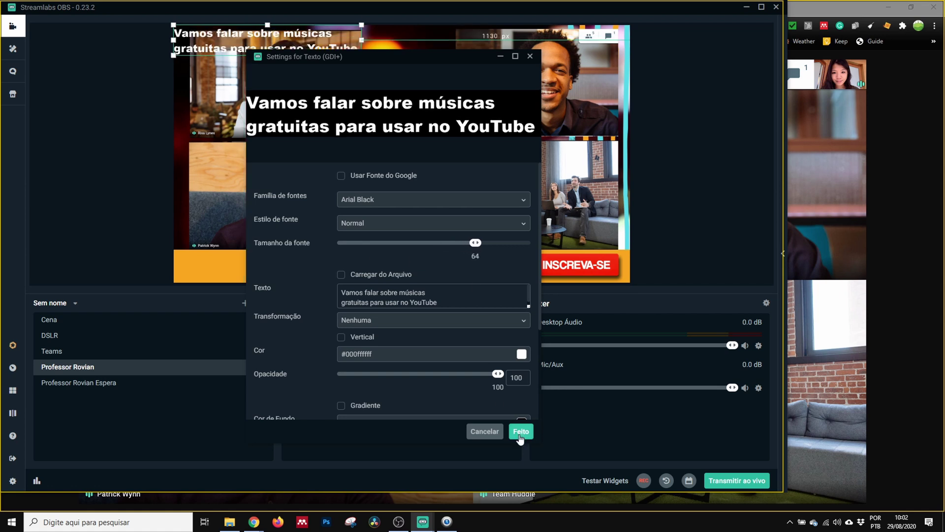
left_click(521, 432)
left_click_drag(277, 49, 285, 274)
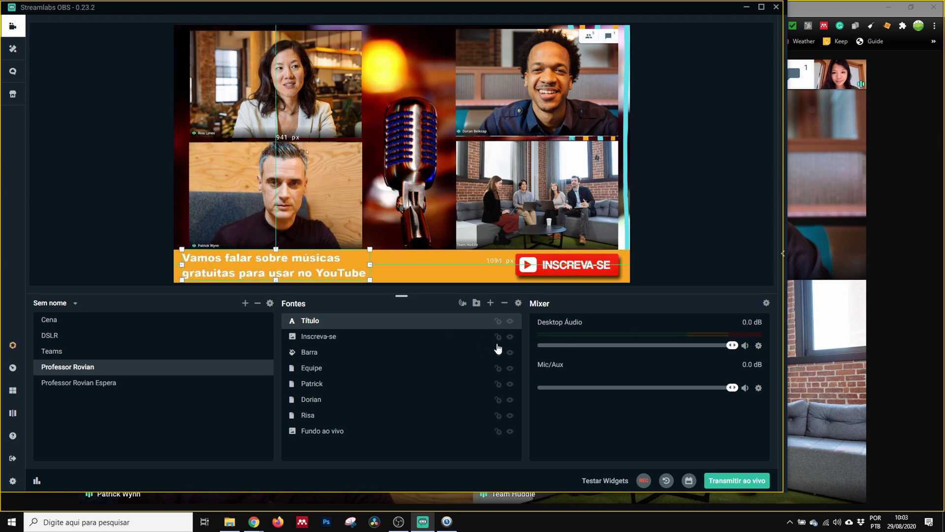
Enable the outline (Contorno) on the title text, set its colour to black and accept the settings.
double_click(308, 321)
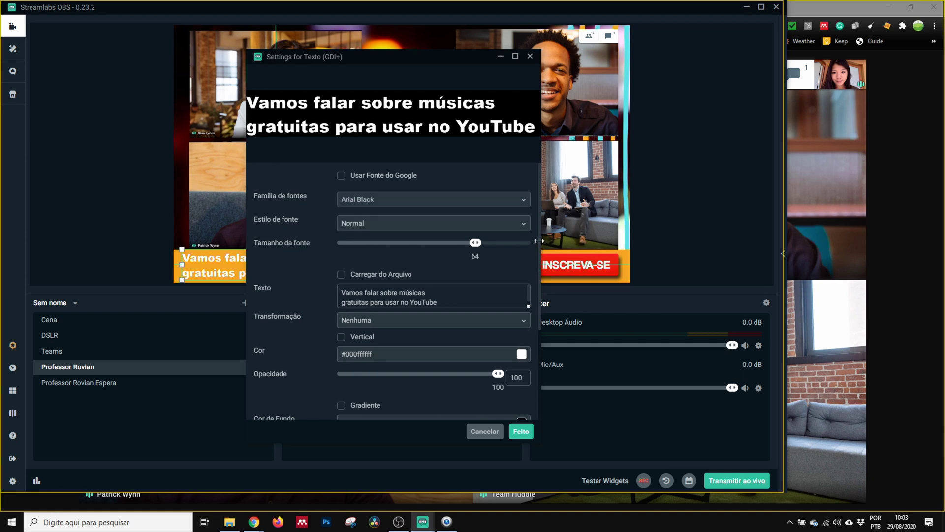
scroll(267, 365, "down", 3)
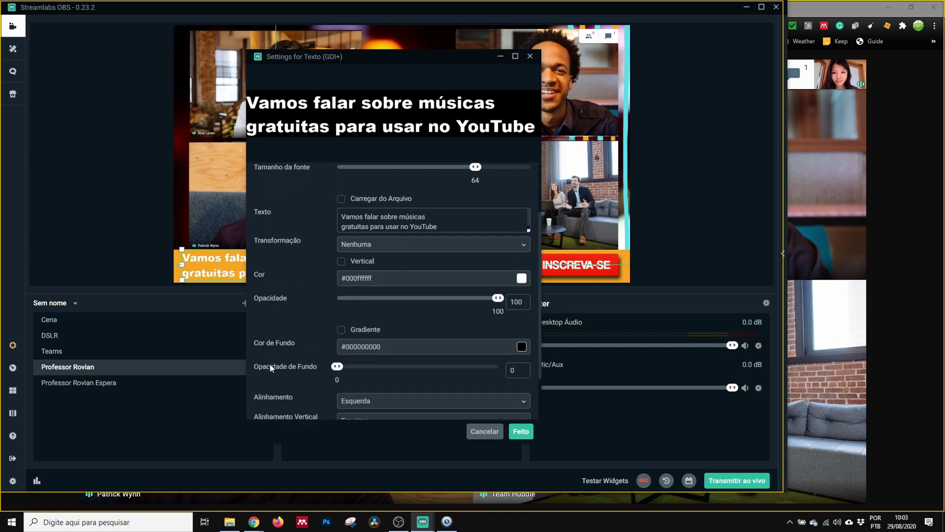
scroll(270, 367, "down", 1)
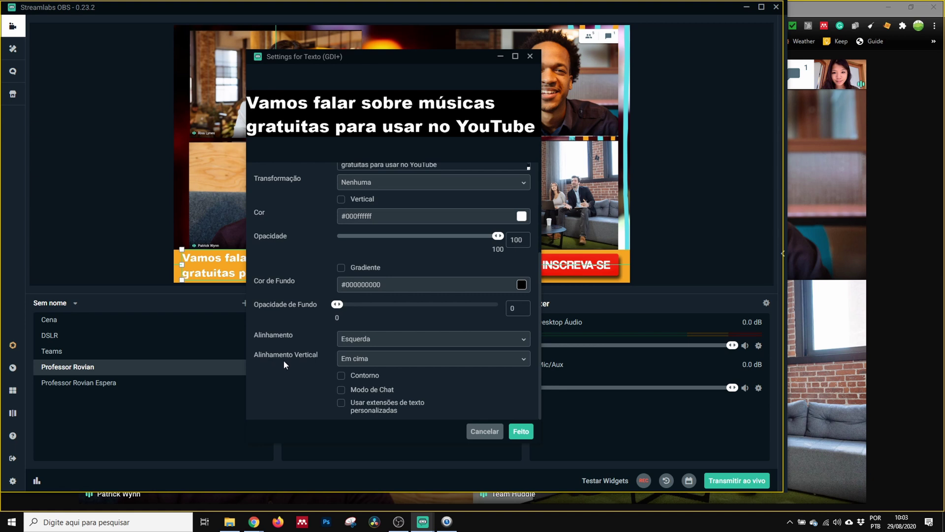
left_click(342, 378)
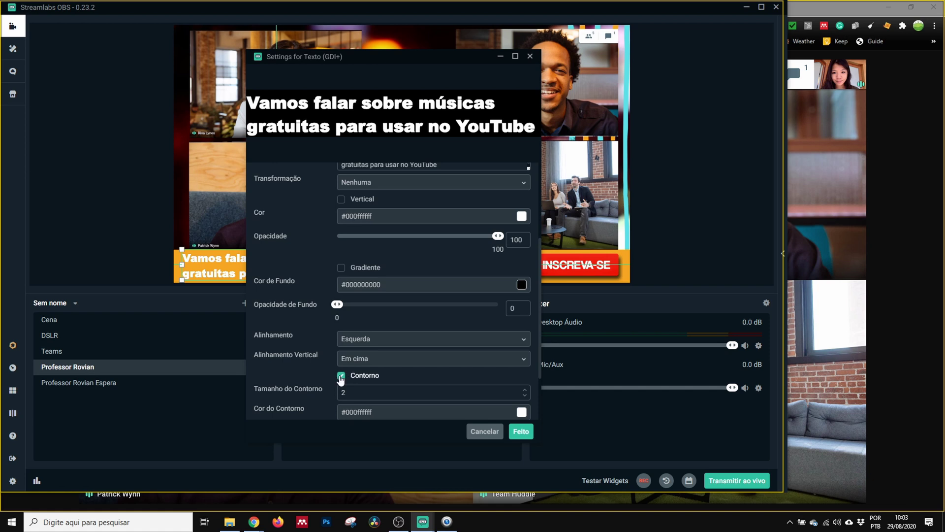
left_click(341, 377)
left_click(341, 376)
scroll(316, 371, "down", 3)
left_click(521, 338)
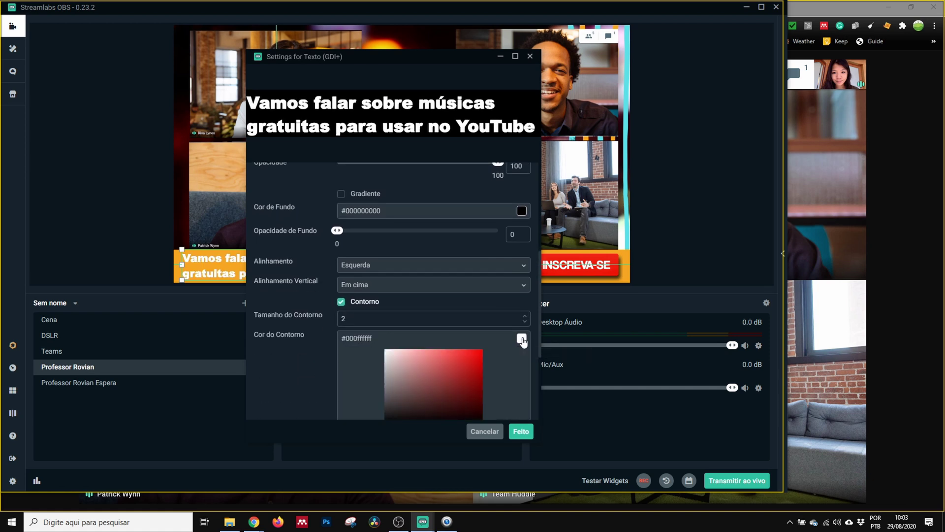
scroll(507, 353, "down", 2)
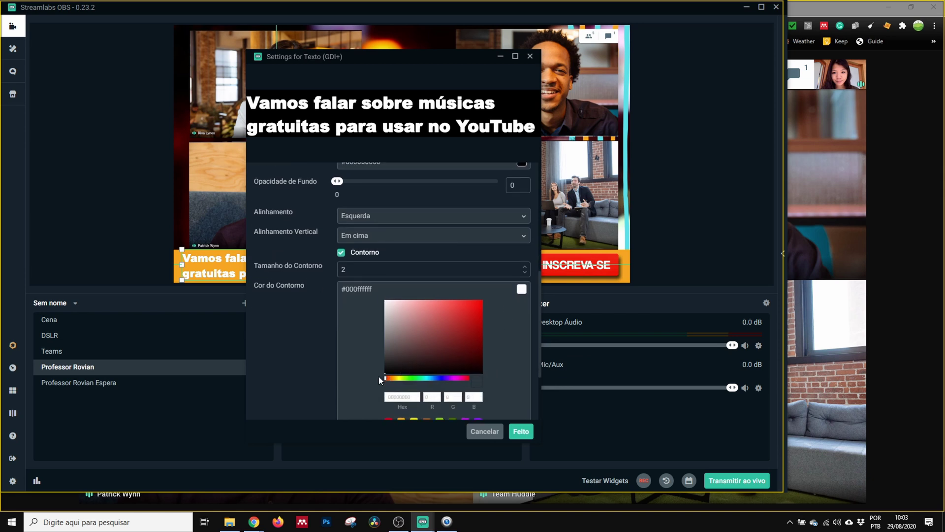
left_click(373, 377)
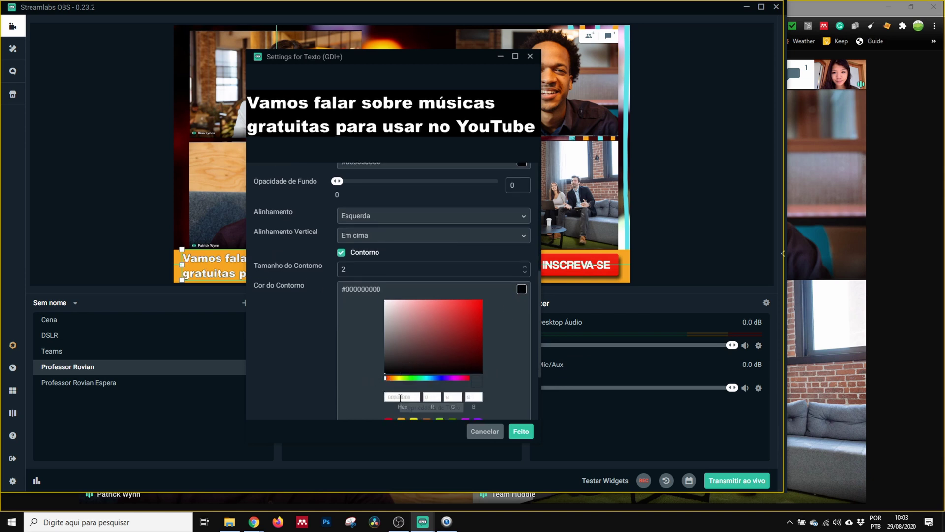
left_click(521, 432)
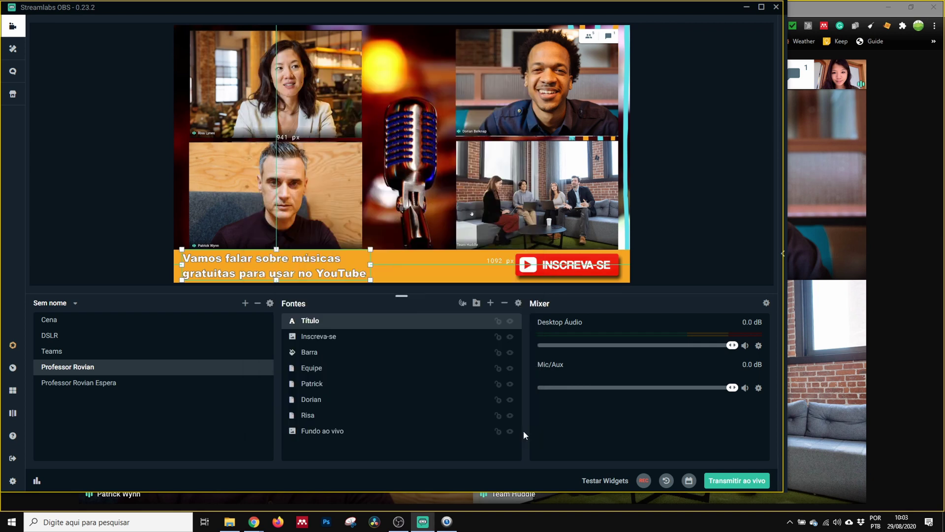
Review the title's outline settings without changing them and look at the bar and live background sources.
double_click(317, 324)
scroll(416, 343, "down", 5)
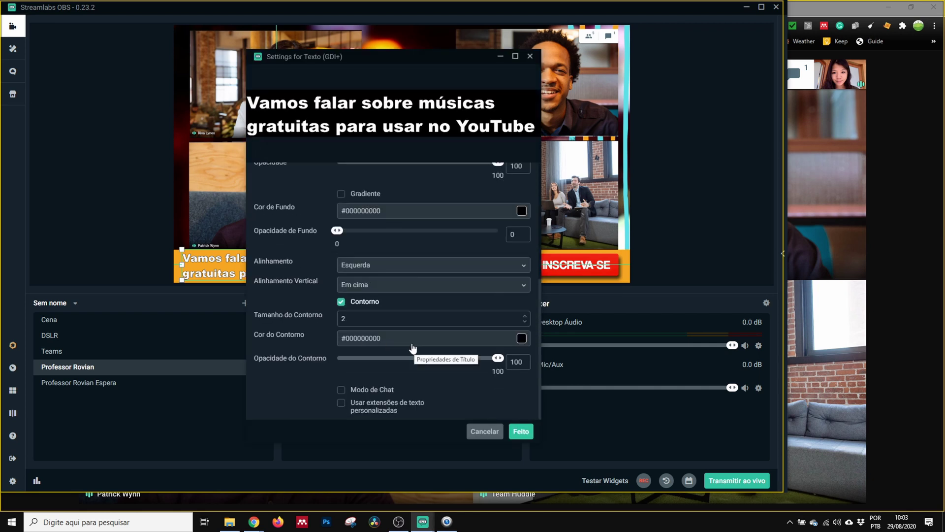
key("Escape")
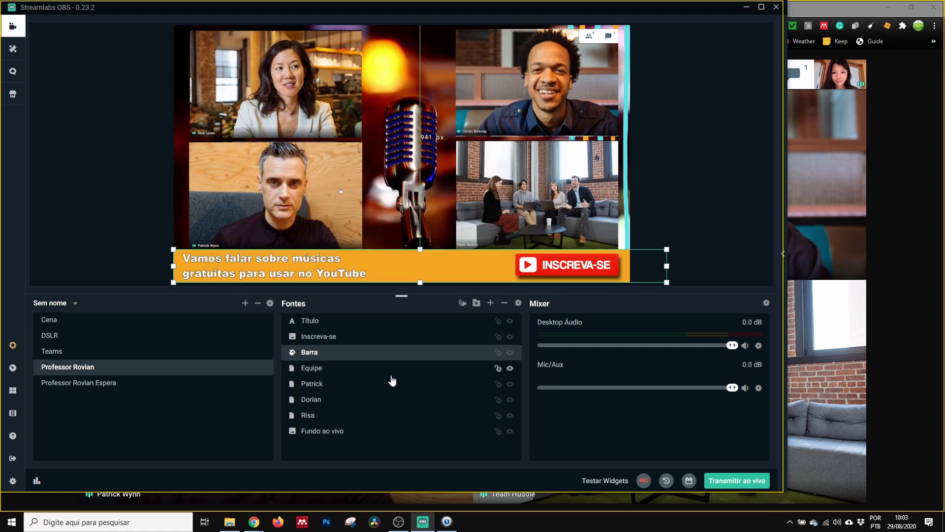
left_click(322, 431)
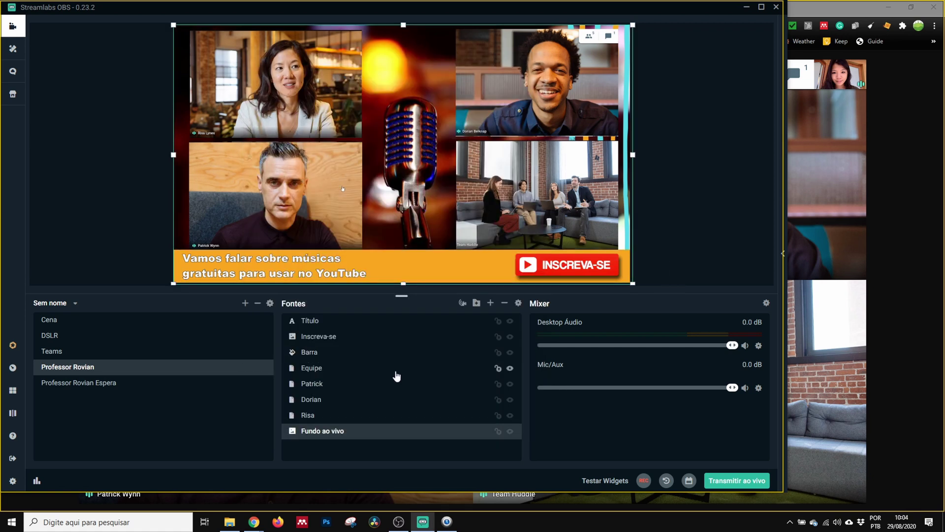
left_click(131, 205)
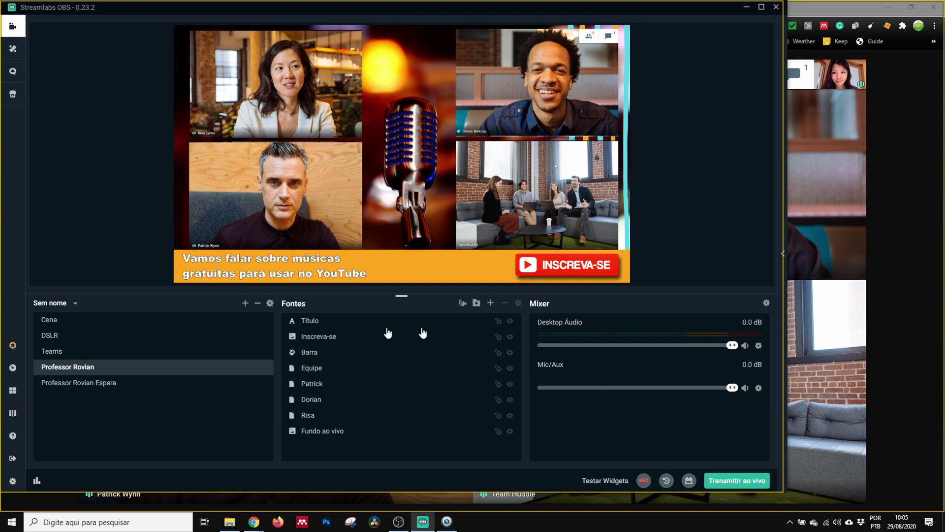
Show the waiting scene (Espera), switch to Snaz and start the countdown to 29/08/2020 10:35:00.
left_click(71, 387)
left_click(71, 387)
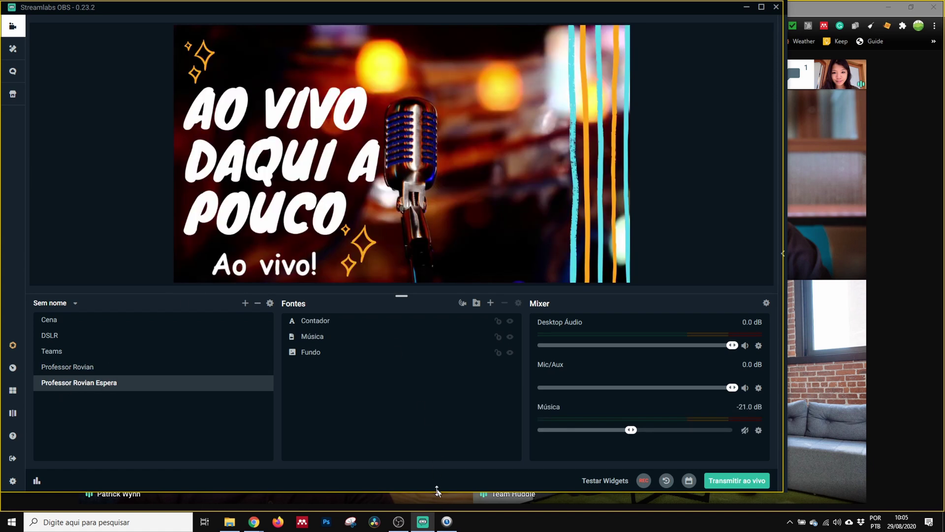
left_click(445, 526)
left_click(661, 317)
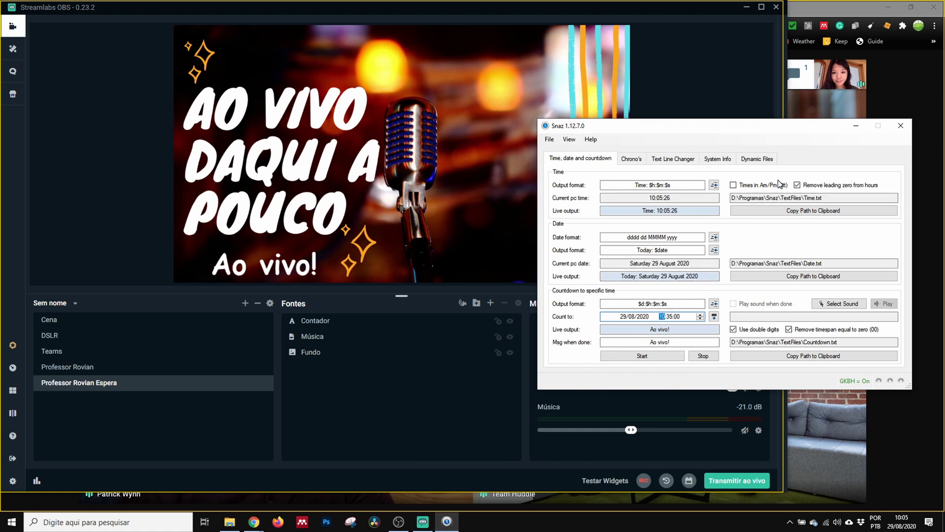
left_click(691, 316)
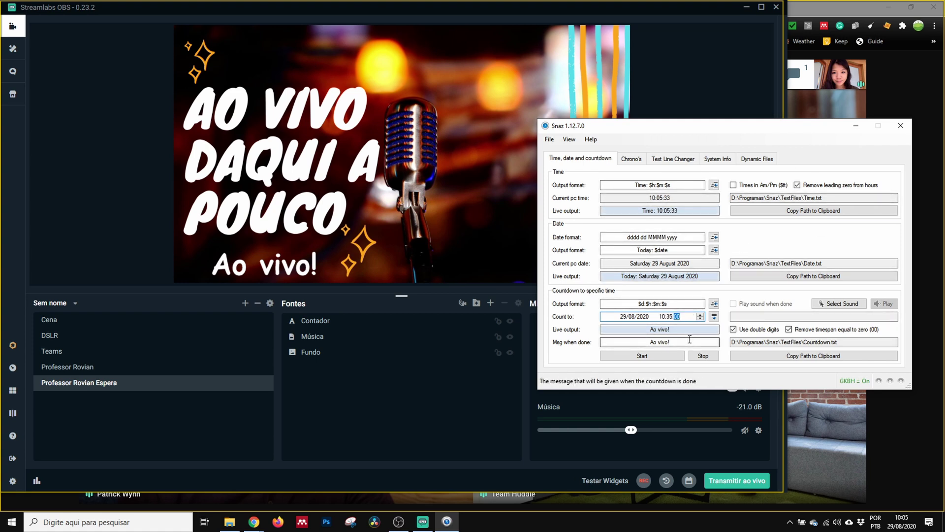
key("Tab")
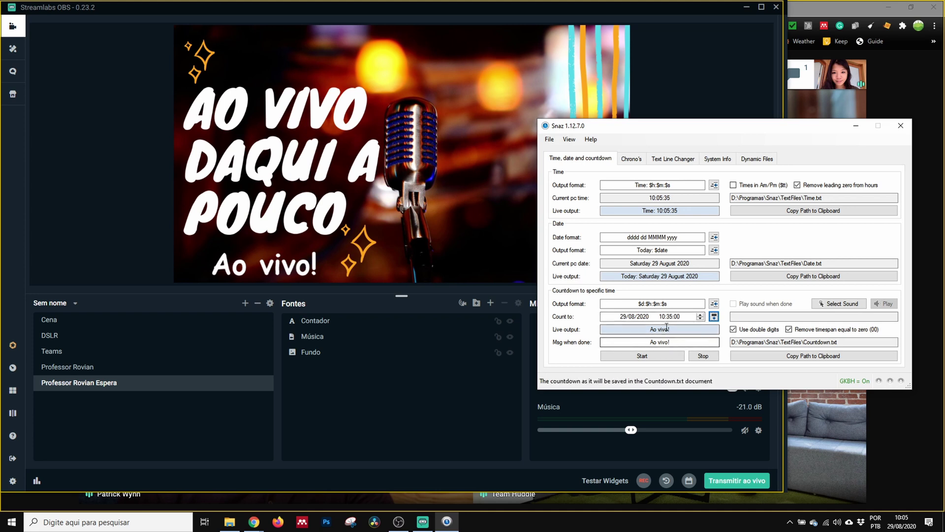
left_click(647, 355)
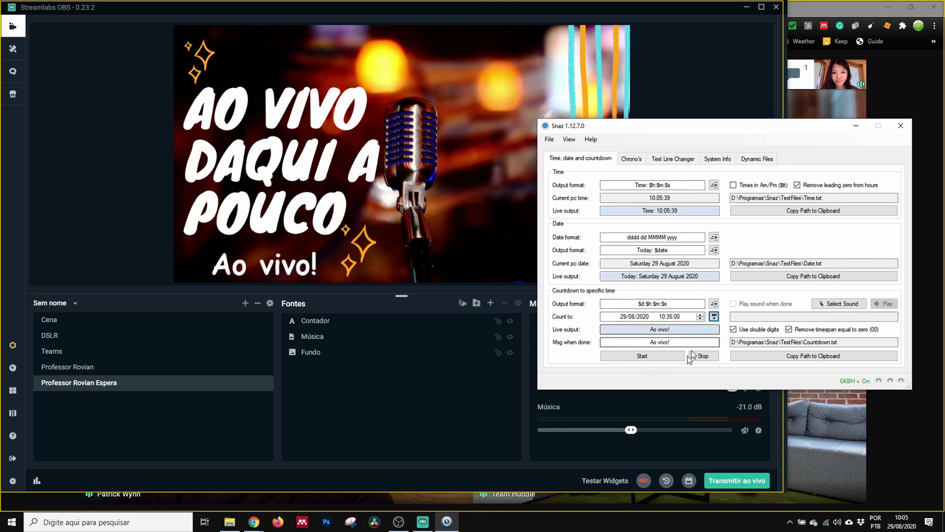
left_click(633, 358)
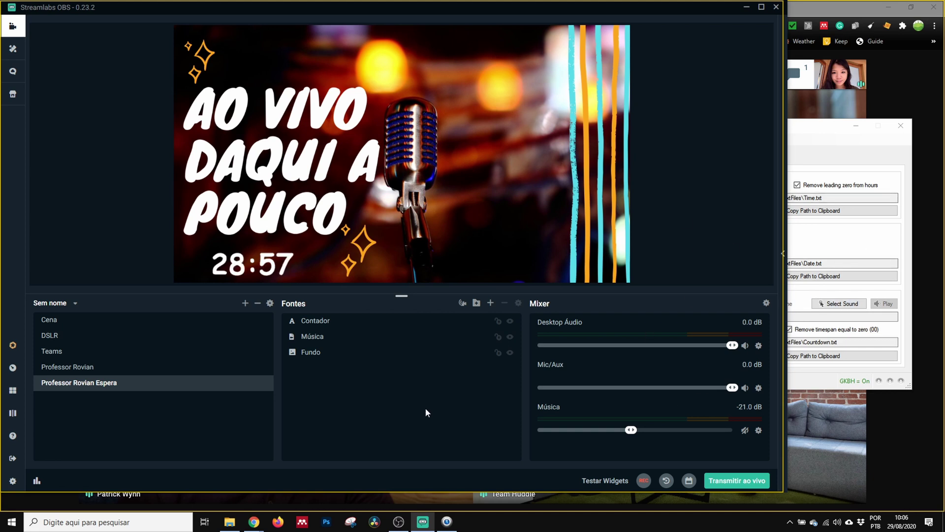
In the Streamlabs OBS waiting scene, unmute the Música source and mute Desktop Áudio and Mic/Aux.
left_click(744, 430)
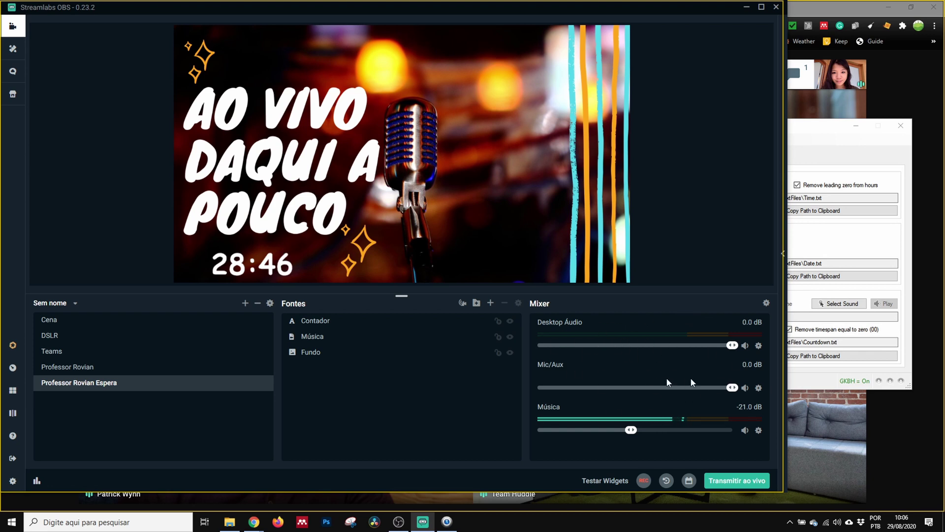
left_click(745, 345)
left_click(745, 388)
Switch to the live scene with Desktop Áudio and Mic/Aux unmuted, and test changing to the waiting scene and back.
left_click(80, 368)
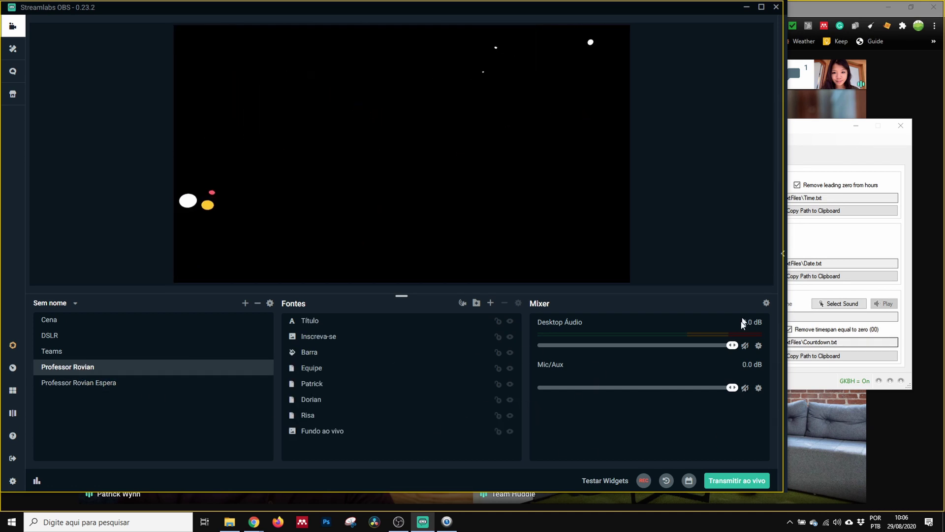
left_click(745, 346)
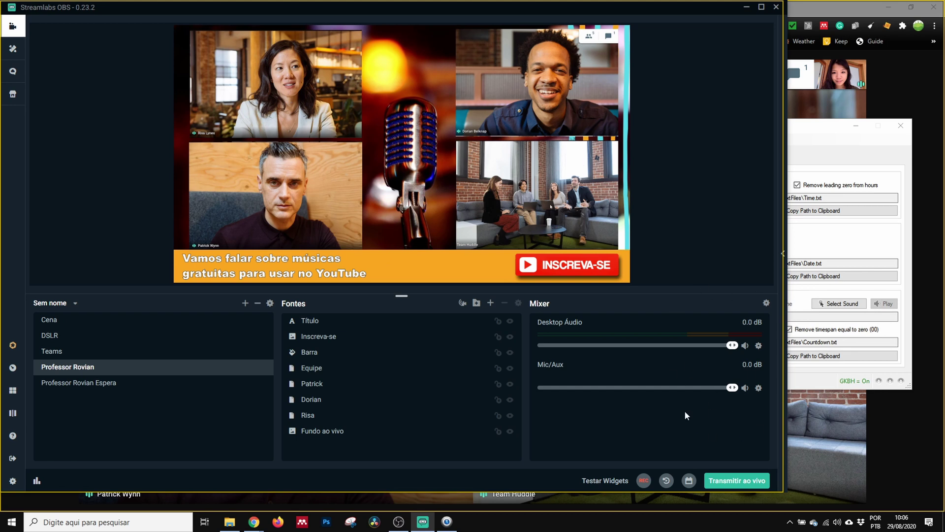
left_click(63, 384)
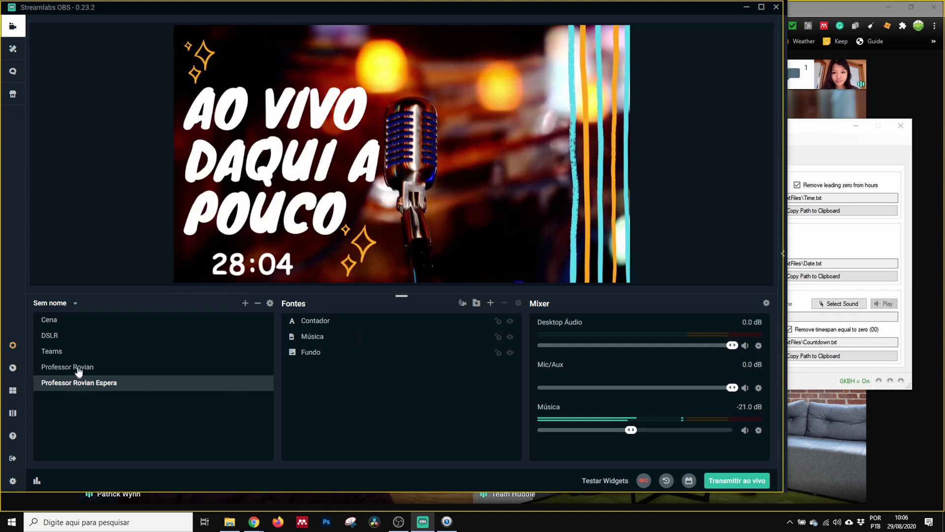
left_click(74, 367)
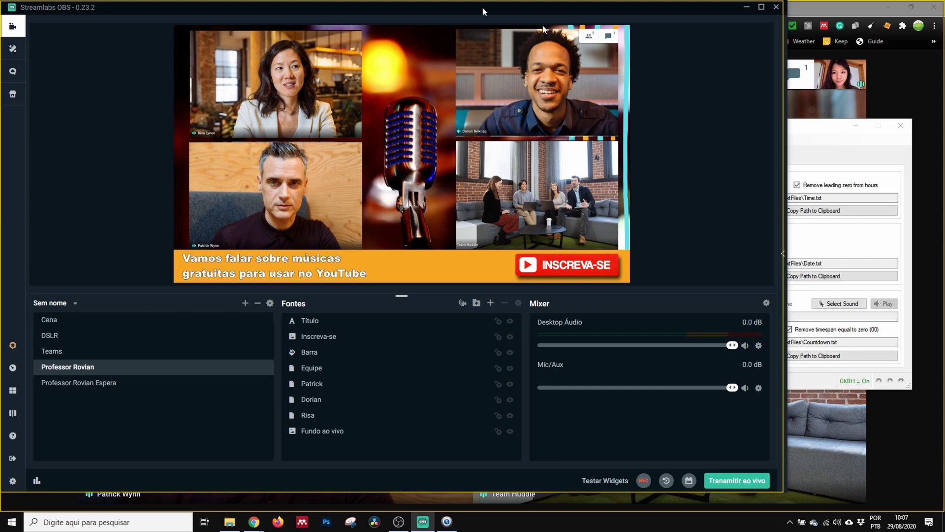
Return to the waiting scene, mute Mic/Aux and Desktop Áudio, and briefly view the meeting image in Chrome.
left_click(89, 383)
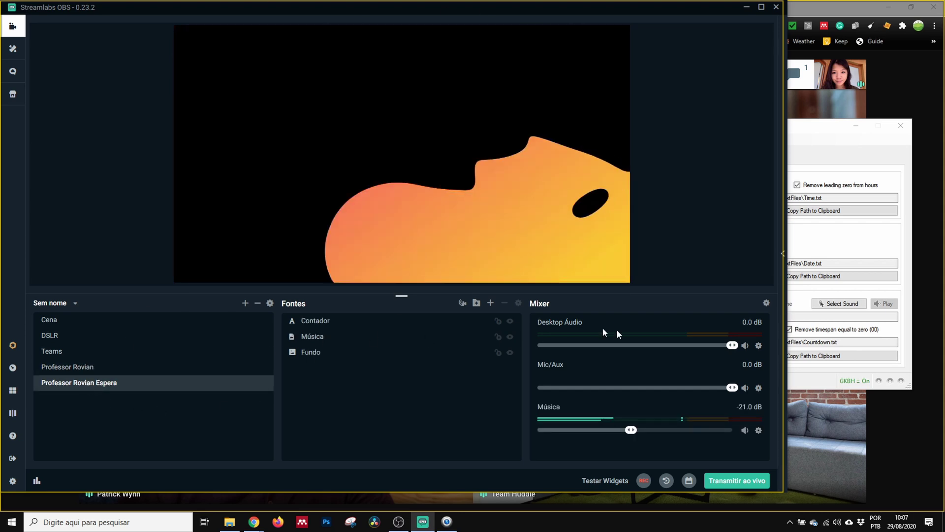
left_click(746, 388)
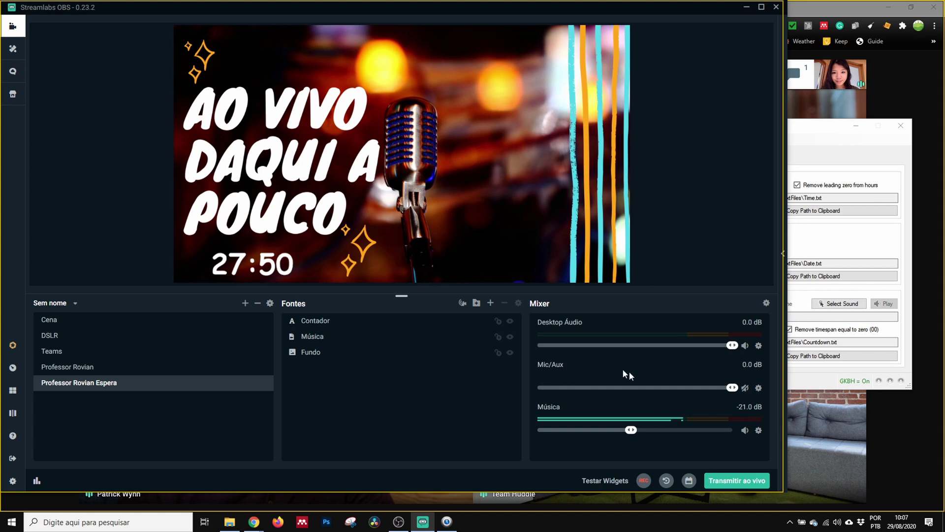
left_click(745, 347)
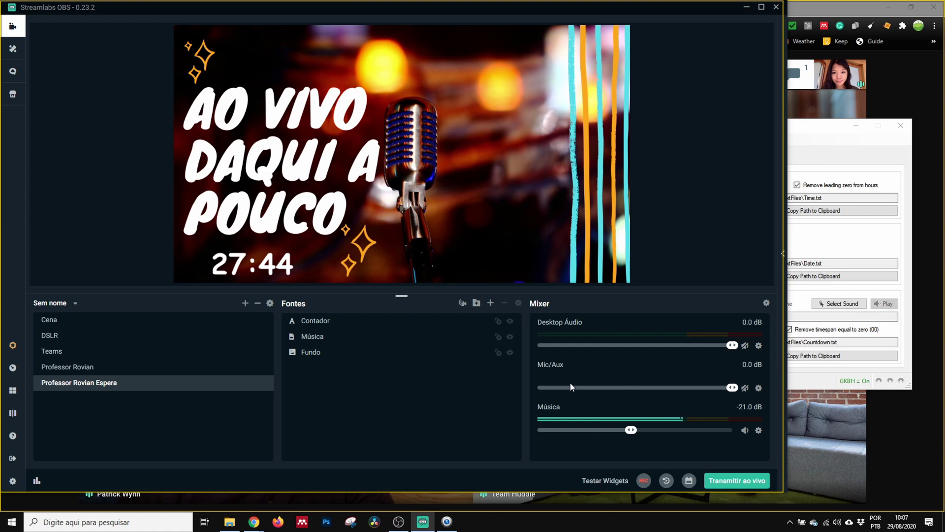
key("alt+Tab")
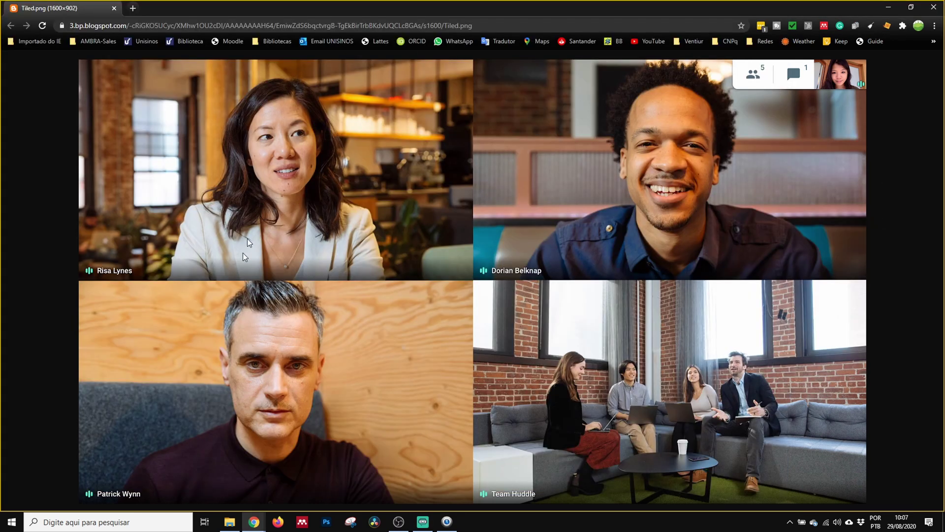
key("alt+Tab")
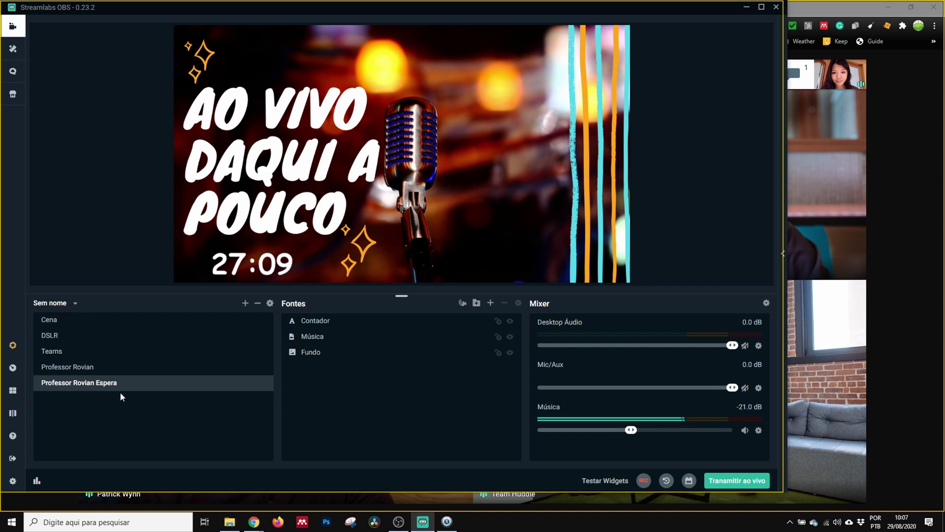
Demonstrate the live scene with Desktop Áudio unmuted, returning to the waiting scene and muting that audio again.
left_click(84, 370)
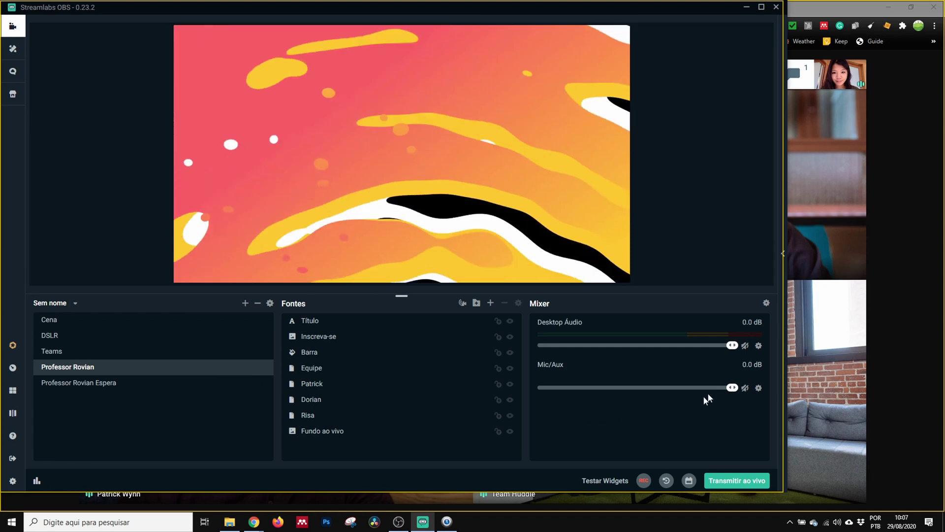
left_click(745, 345)
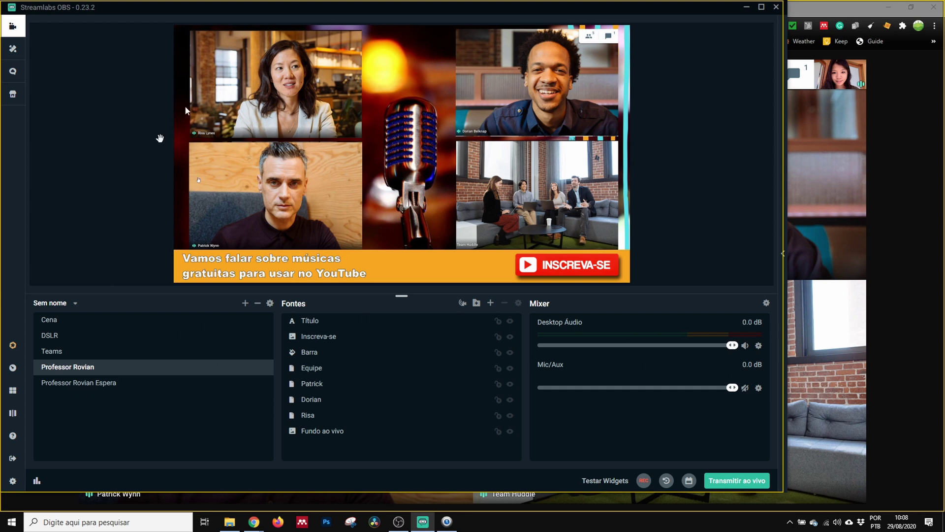
left_click(105, 384)
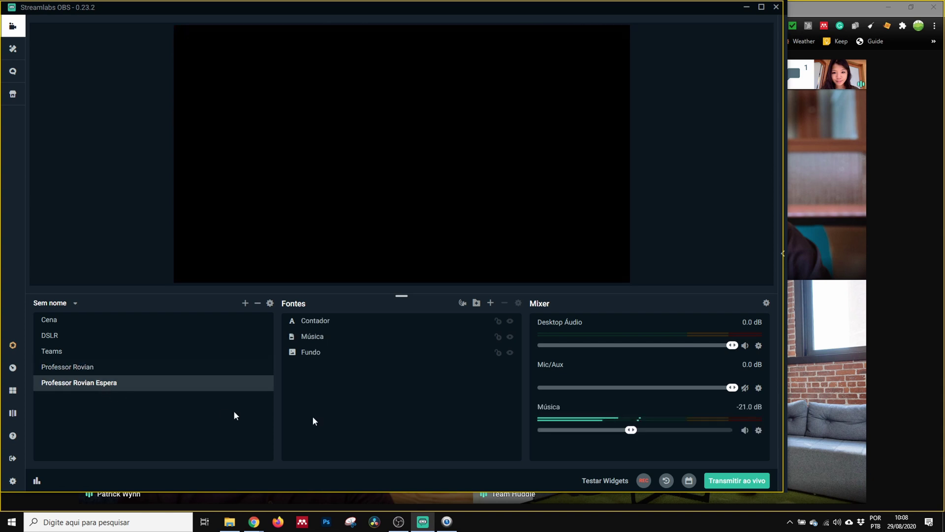
left_click(745, 346)
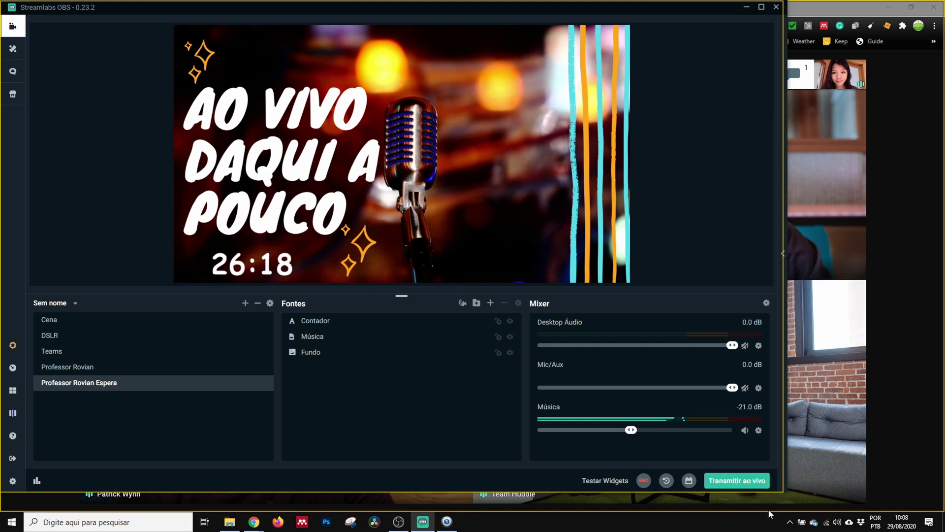
From the go-live window, view the Prime offer for adding another streaming destination and close its web page.
left_click(730, 481)
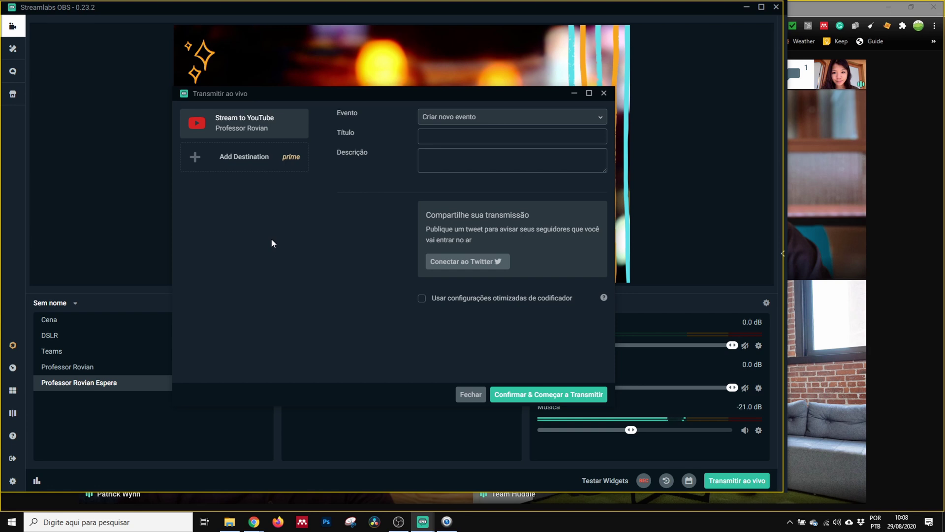
left_click(291, 157)
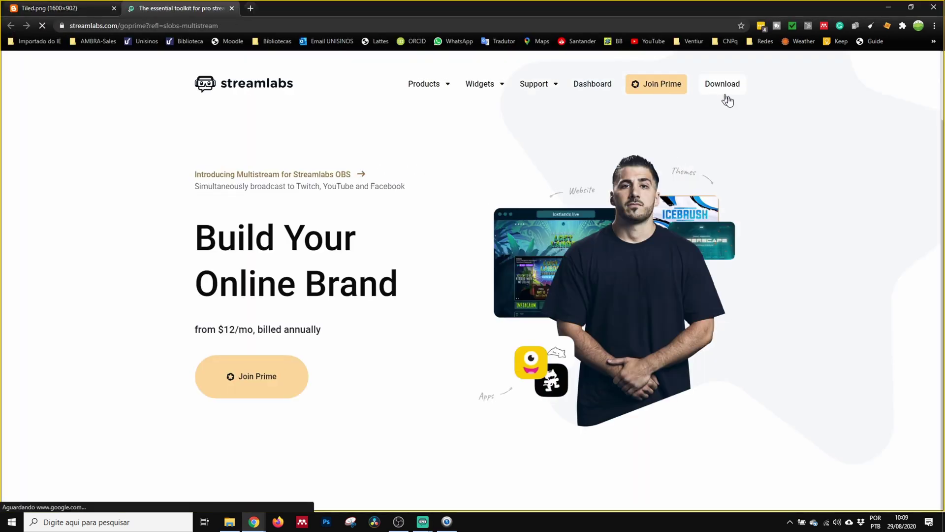
left_click(232, 8)
mouse_move(263, 520)
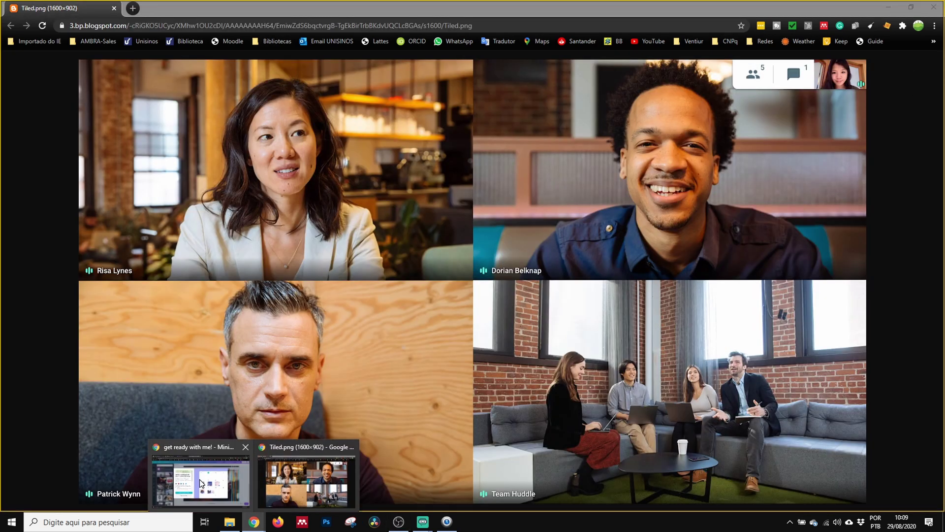
Open the account settings on the Streamlabs web dashboard and view the linked streaming platforms.
left_click(202, 474)
left_click(188, 6)
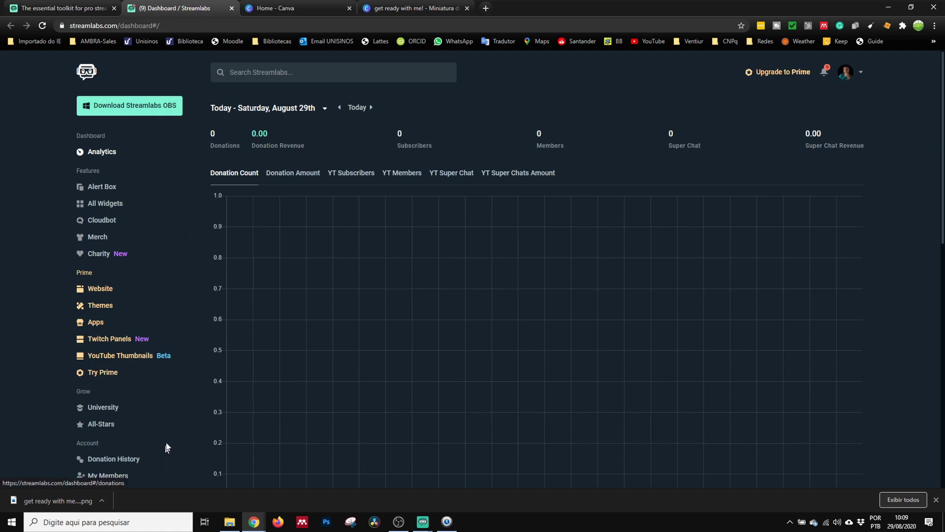
scroll(163, 460, "down", 1)
left_click(99, 444)
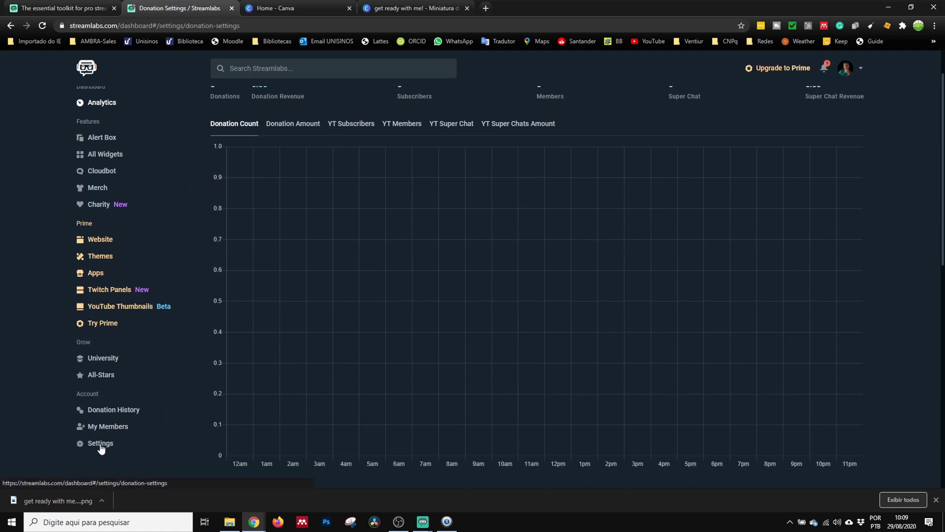
left_click(311, 101)
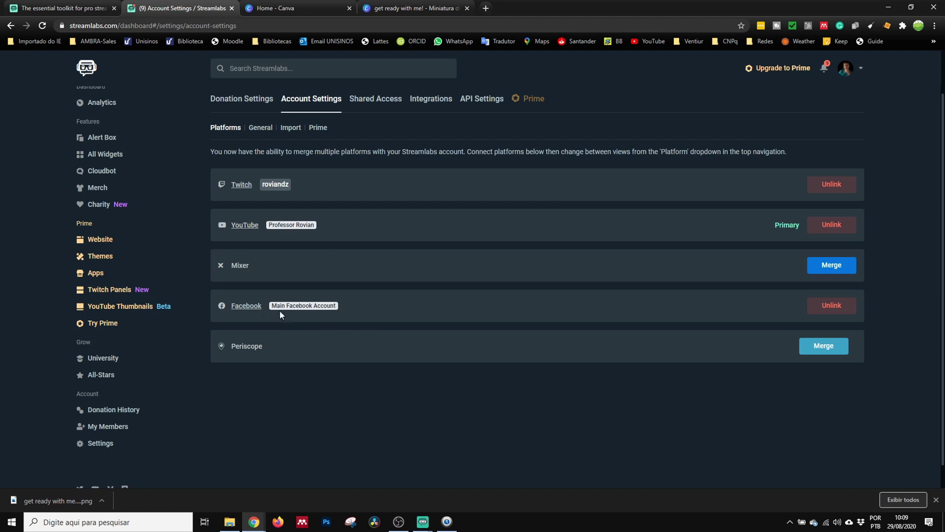
Return to Streamlabs OBS, close the go-live window and view the Transmissão settings.
key("alt+Tab")
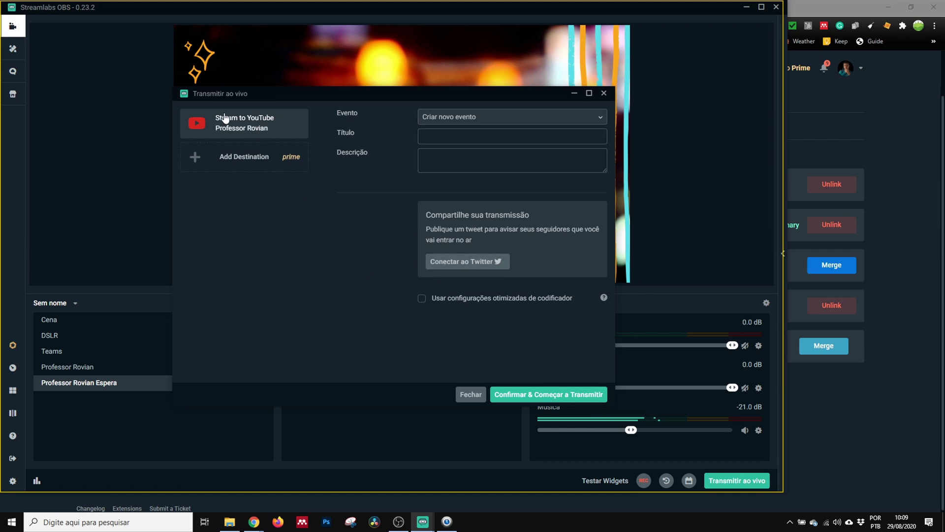
left_click(604, 94)
left_click(12, 480)
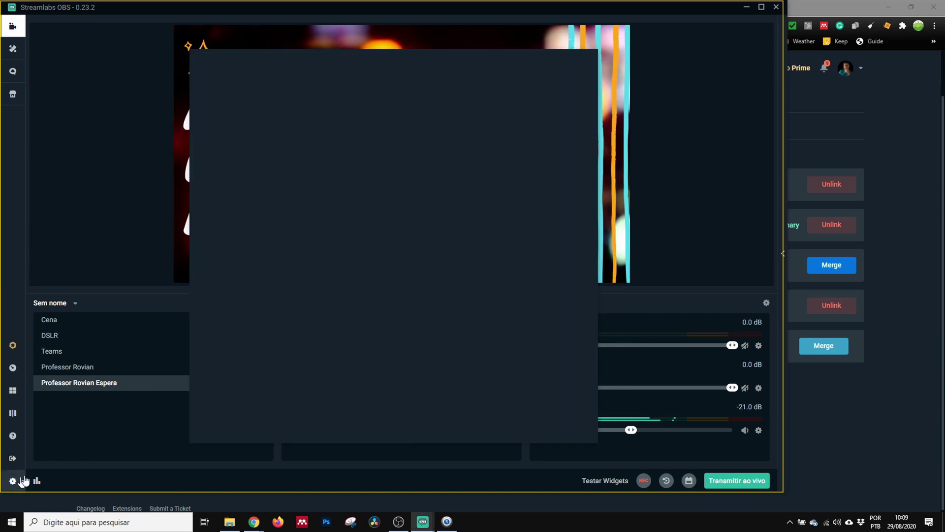
left_click(219, 115)
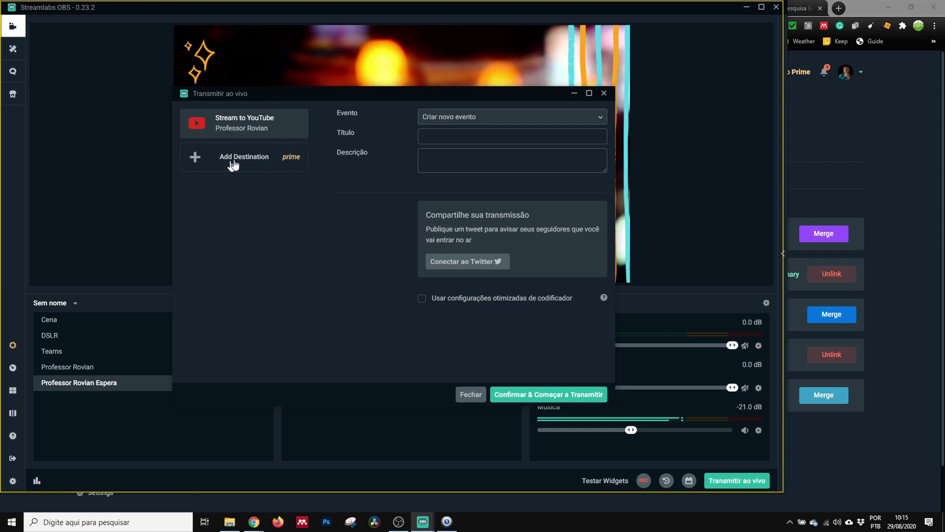
Close the go-live window, mute the Música audio in the mixer and switch to Chrome.
left_click(603, 93)
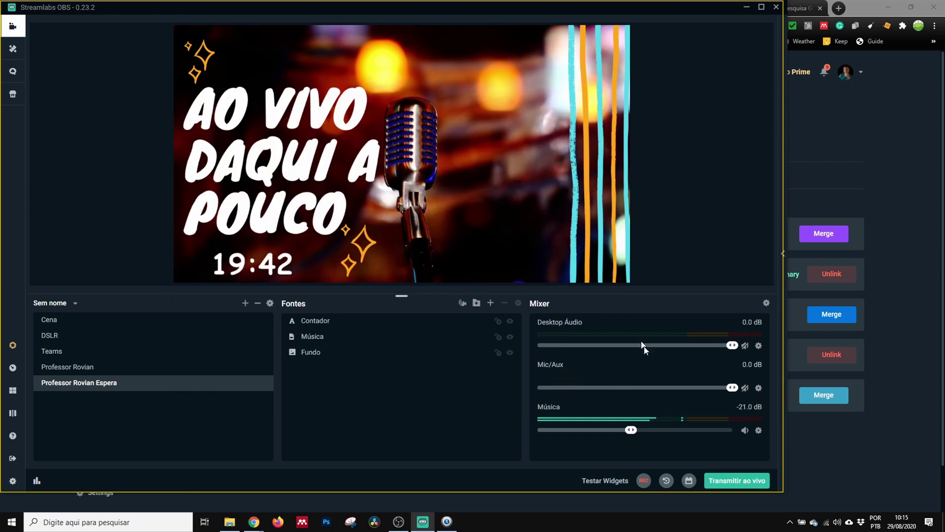
left_click(745, 430)
left_click(860, 4)
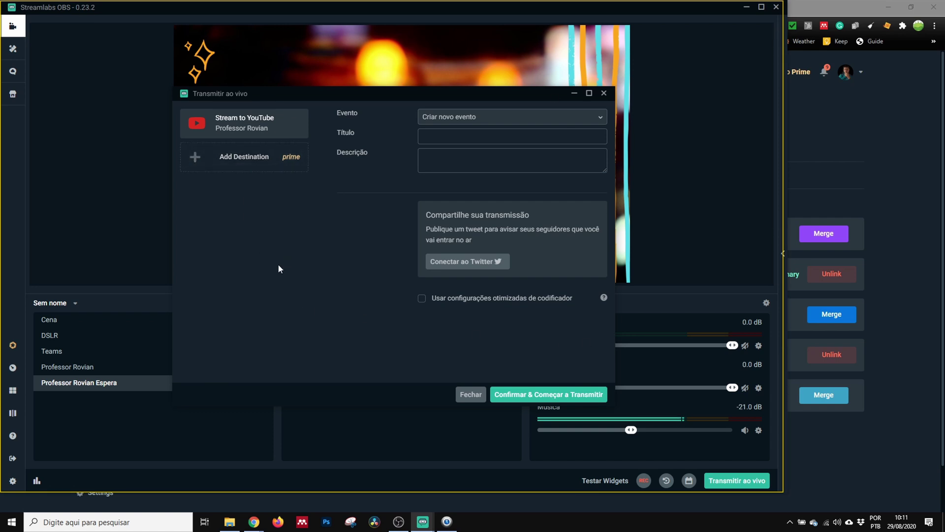
Dismiss the go-live window and load the Restream control panel in the Chrome page about Streamlabs OBS being ready.
left_click(603, 93)
left_click(814, 7)
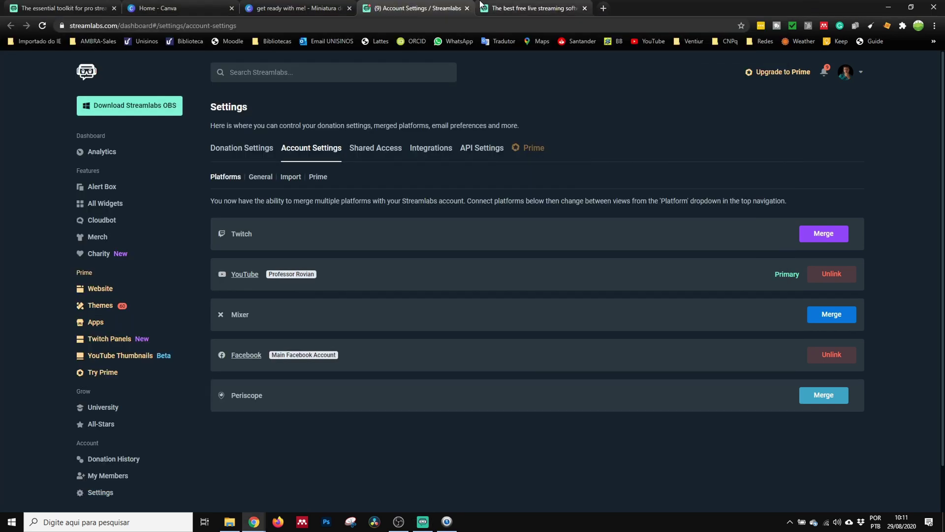
left_click(502, 8)
left_click(490, 22)
type("s")
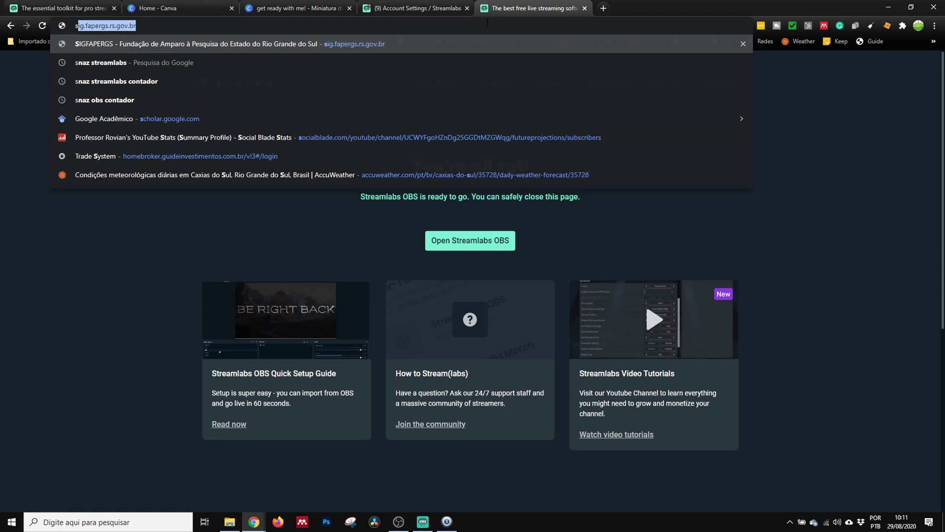
key("BackSpace")
key("BackSpace")
type("res")
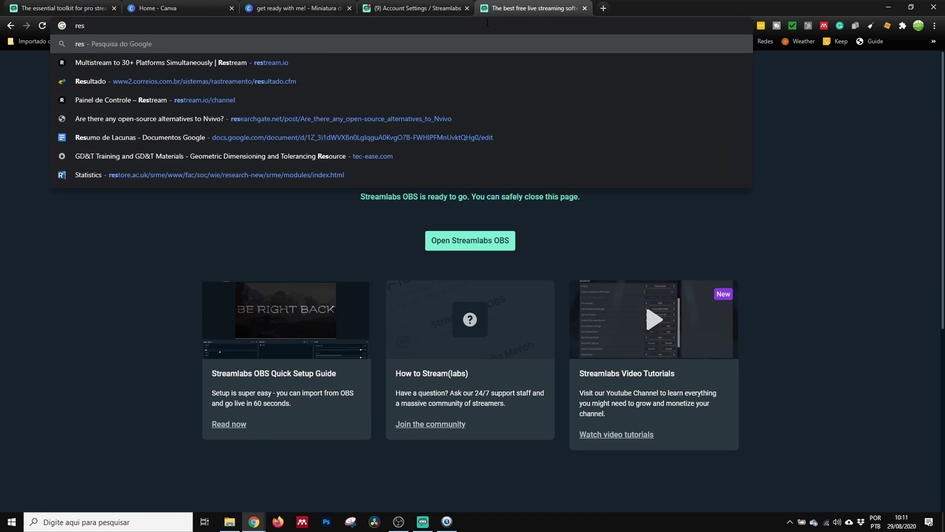
type("tre")
key("Return")
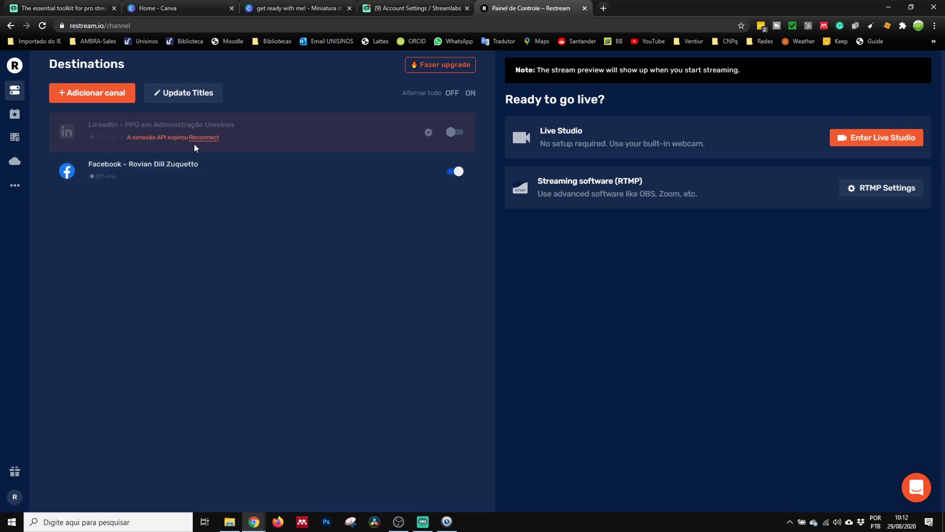
Delete the expired LinkedIn channel from the Restream destinations and confirm the removal.
left_click(429, 133)
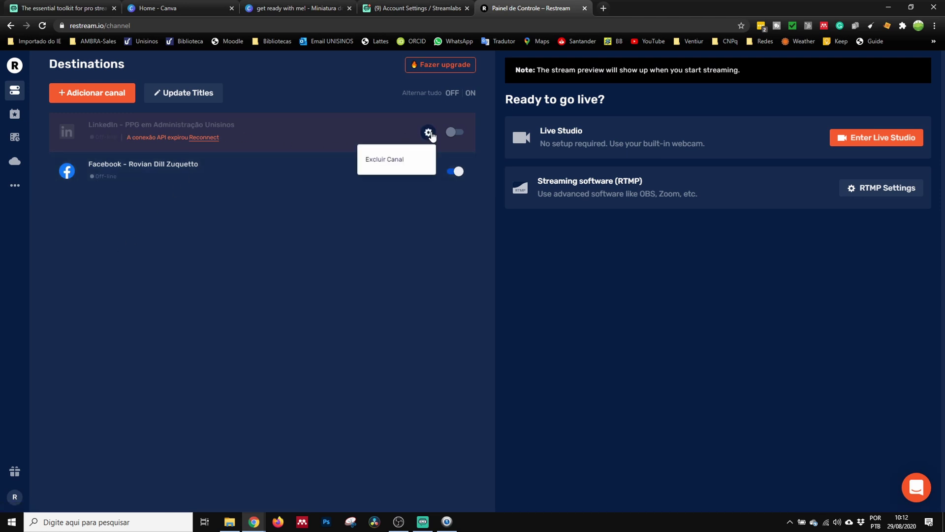
left_click(383, 160)
left_click(581, 172)
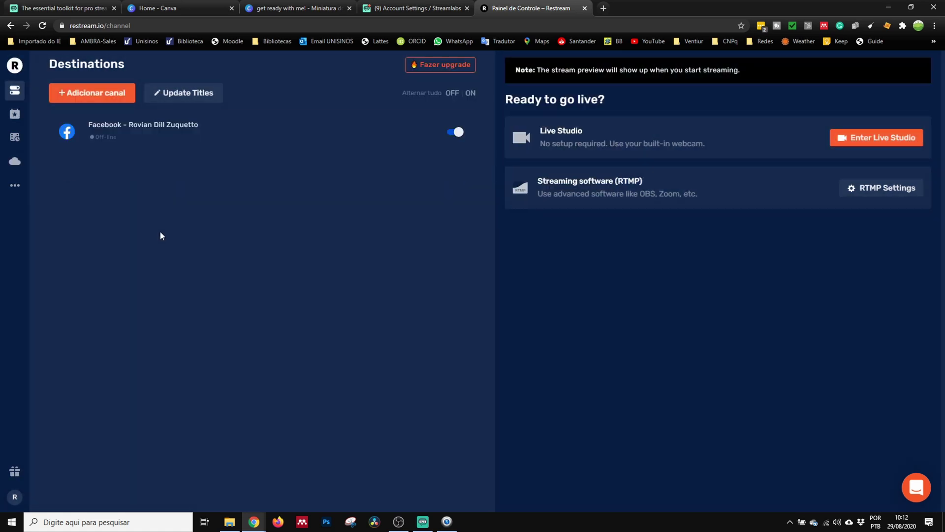
Add a YouTube Stream Now channel to Restream, choosing the Google account and channel and granting the requested access.
left_click(82, 93)
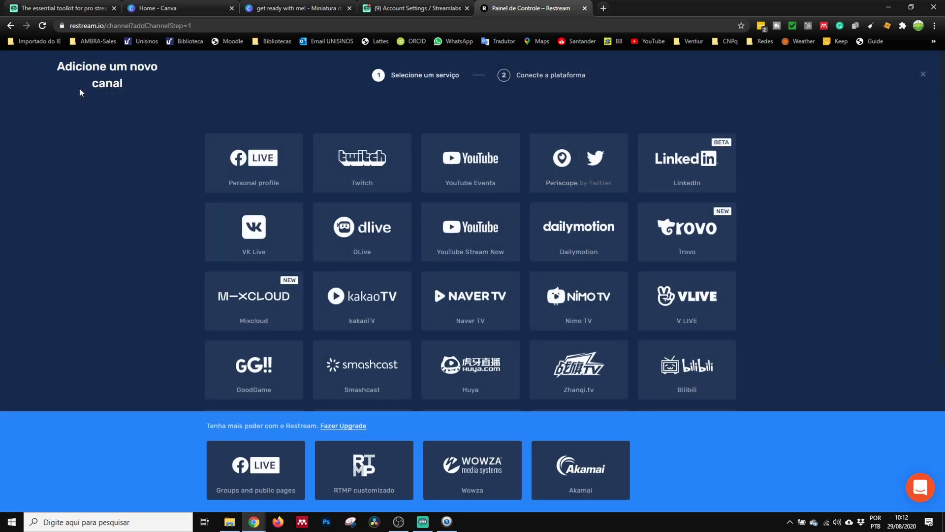
left_click(460, 225)
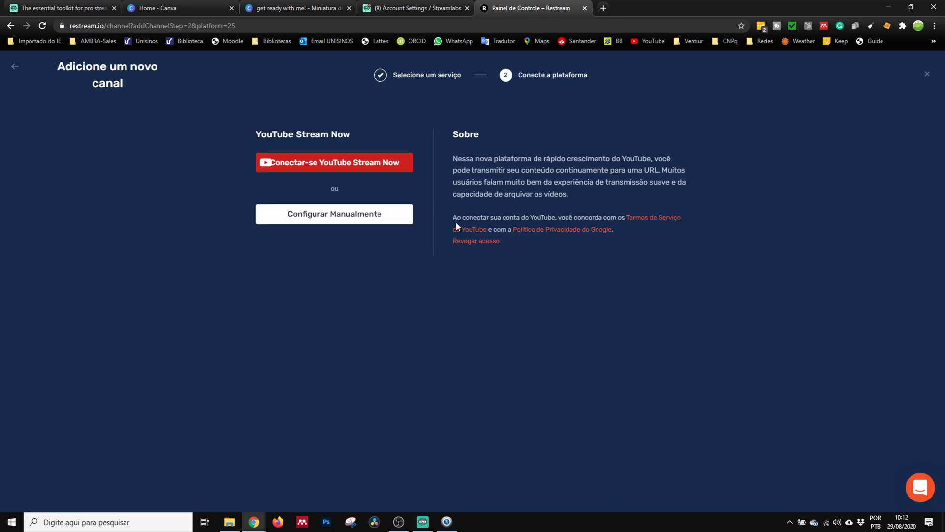
left_click(387, 166)
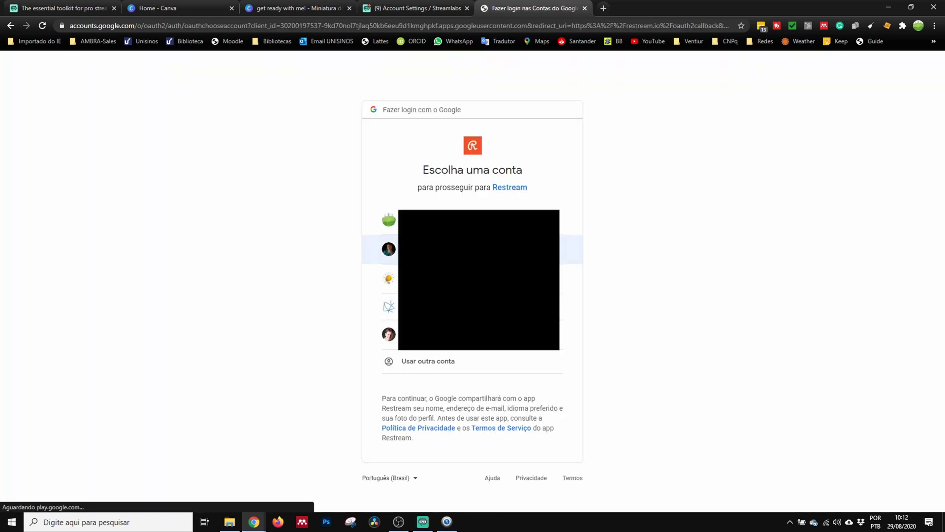
left_click(388, 249)
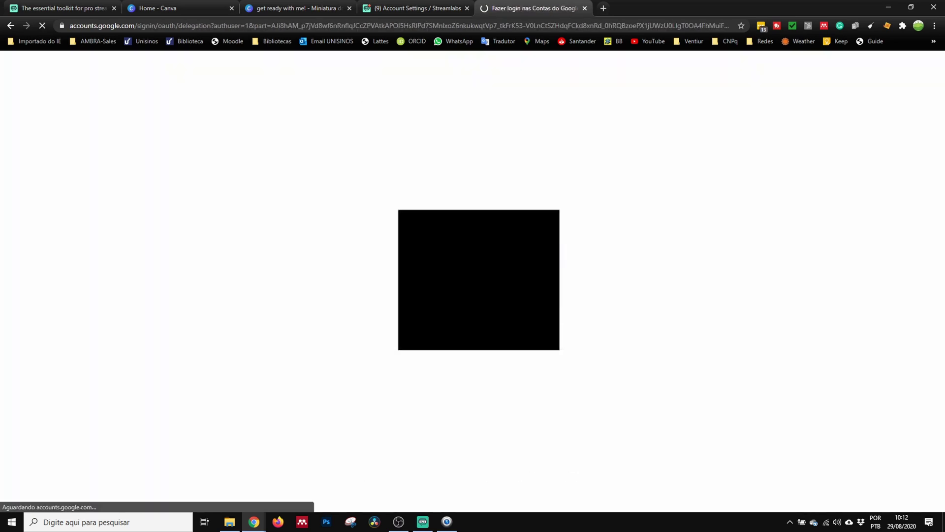
left_click(422, 291)
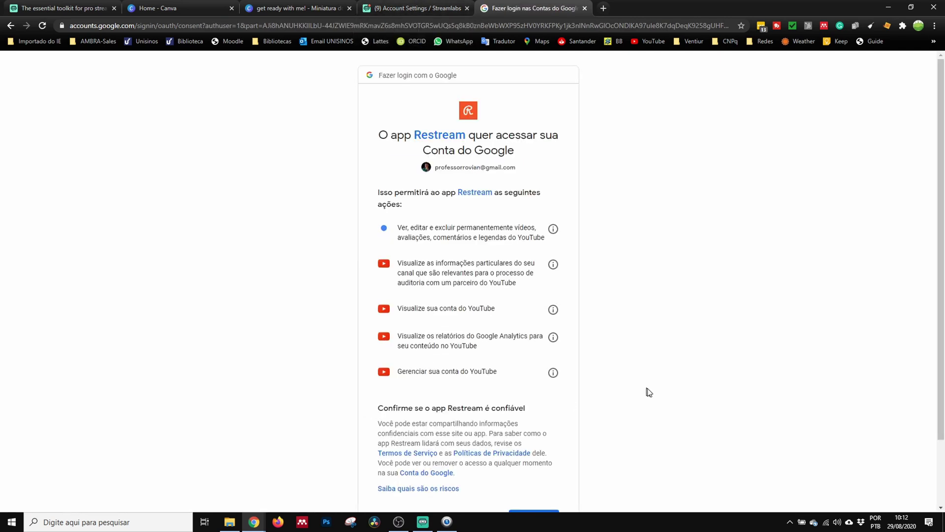
scroll(524, 439, "down", 2)
left_click(531, 468)
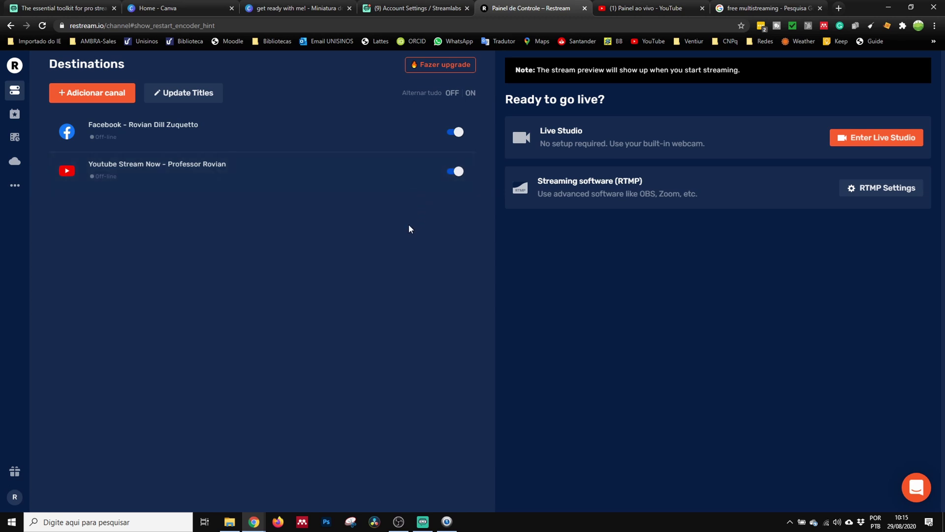
Open the Facebook and YouTube pages of the two Restream destinations in separate browser pages.
left_click(163, 126)
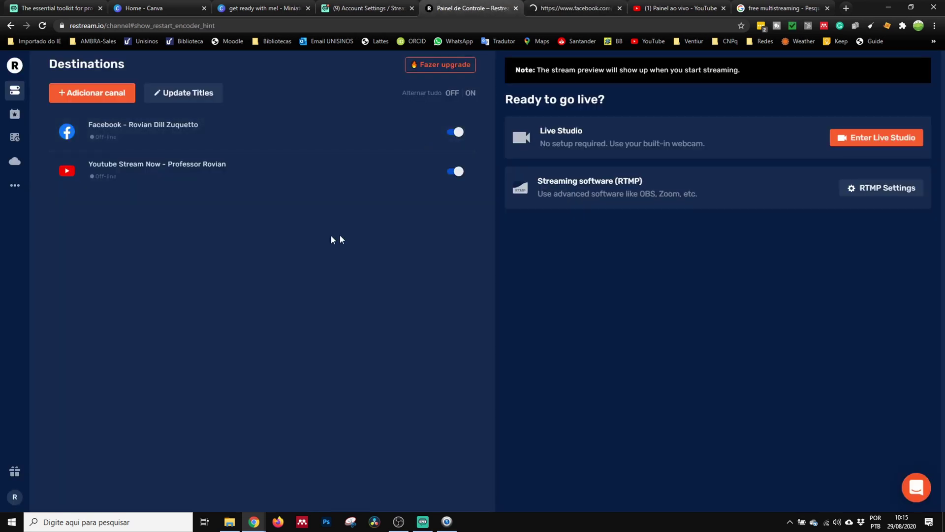
left_click(134, 164)
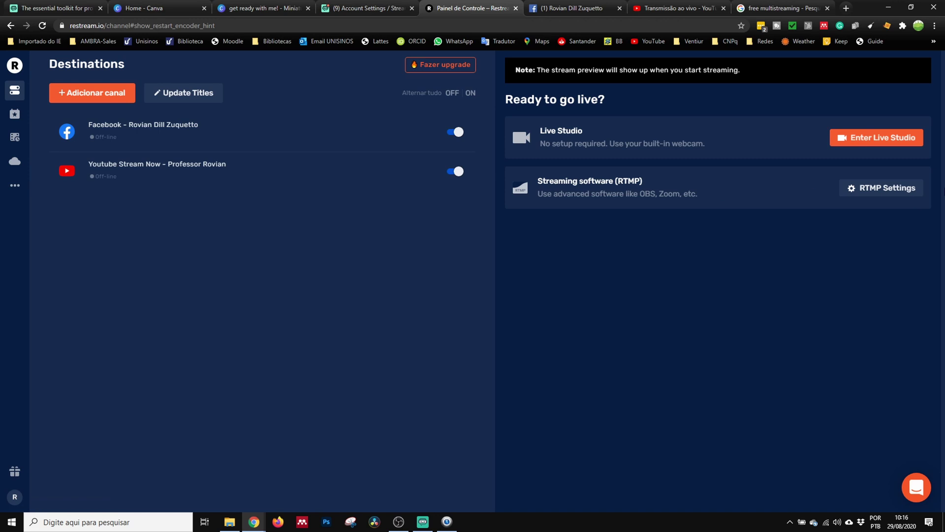
Show Restream's RTMP settings, and in Streamlabs OBS enable custom ingest with the stream type Servidor de Streaming Personalizado.
left_click(879, 187)
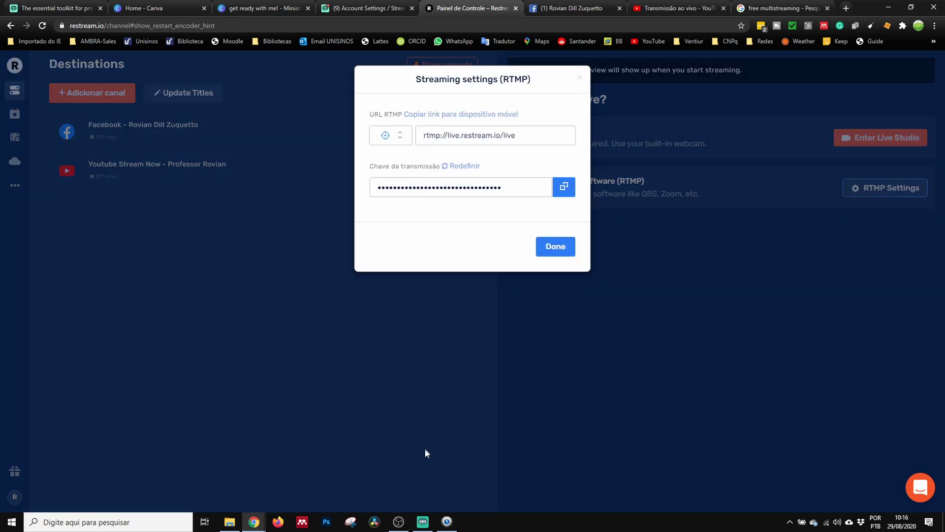
mouse_move(425, 526)
left_click(422, 523)
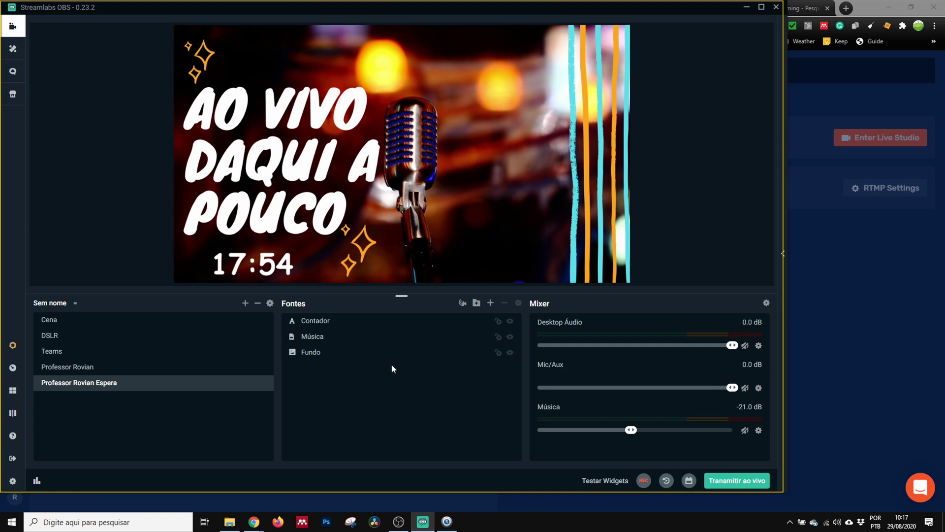
left_click(13, 481)
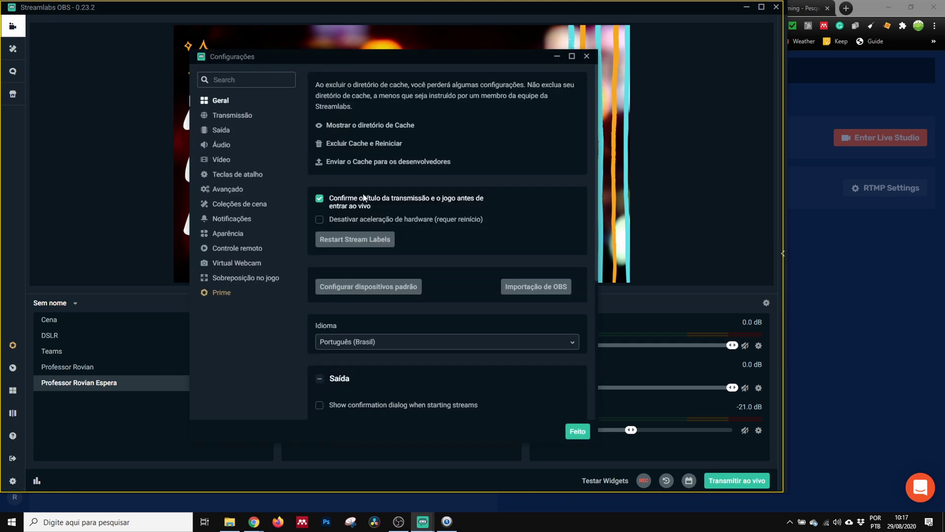
left_click(226, 116)
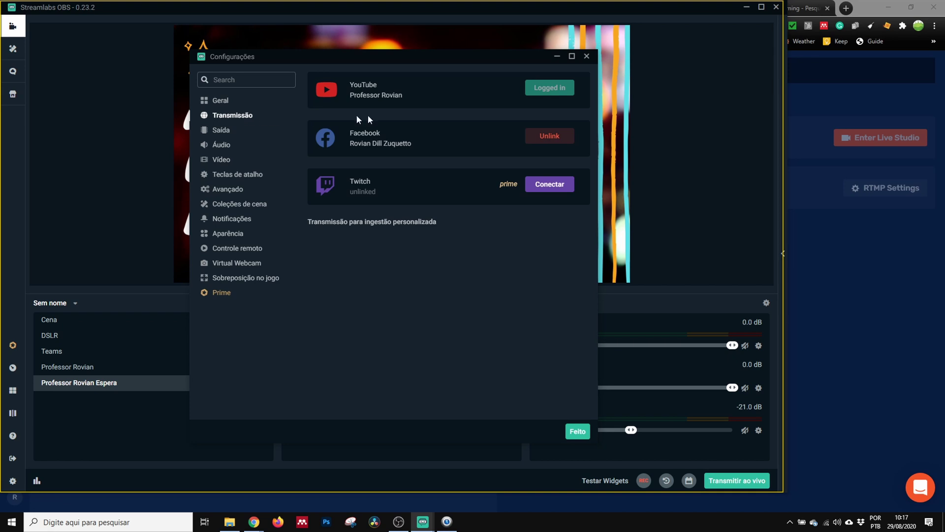
left_click(359, 222)
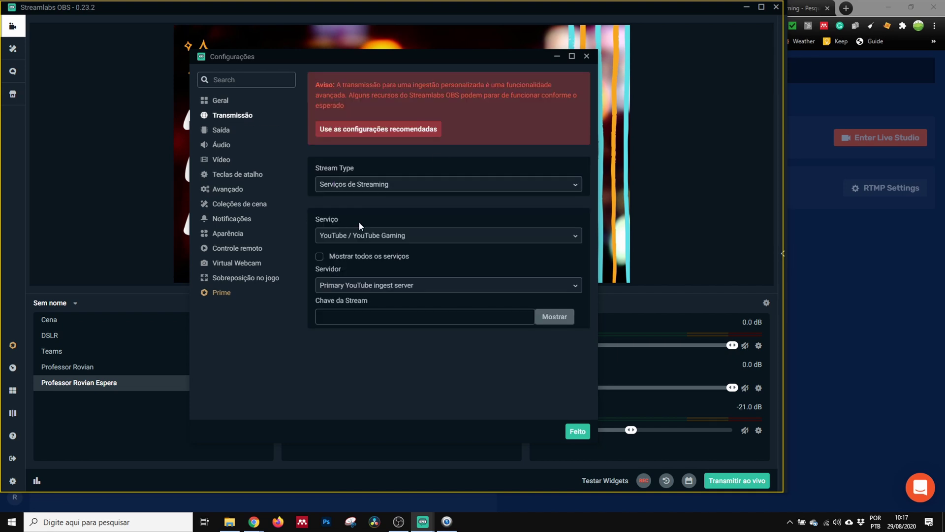
left_click(391, 184)
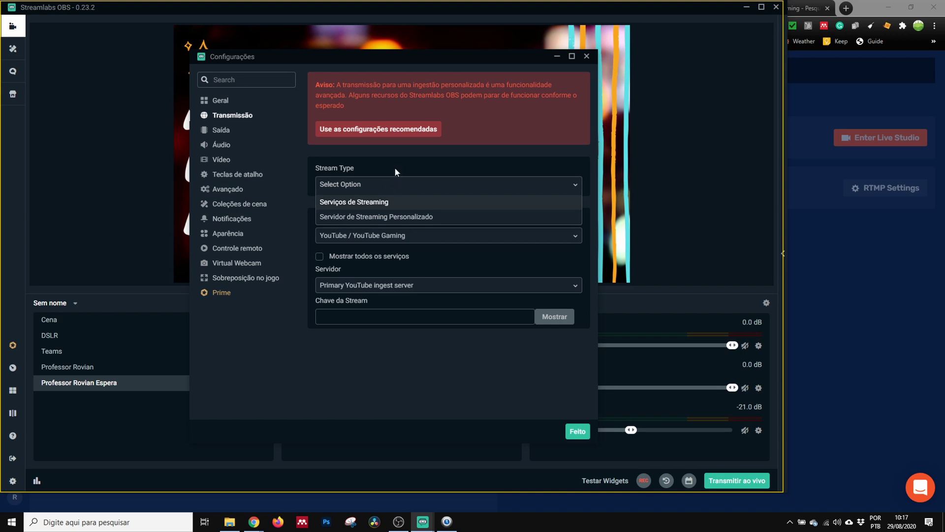
left_click(387, 217)
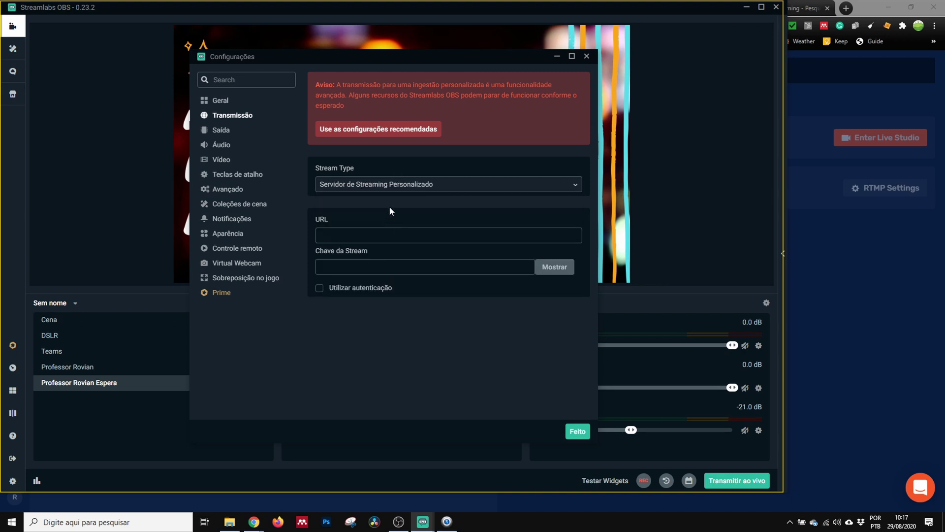
Copy the RTMP URL rtmp://live.restream.io/live from Restream into the URL field of the Streamlabs OBS stream settings.
key("alt+Tab")
key("alt+Tab")
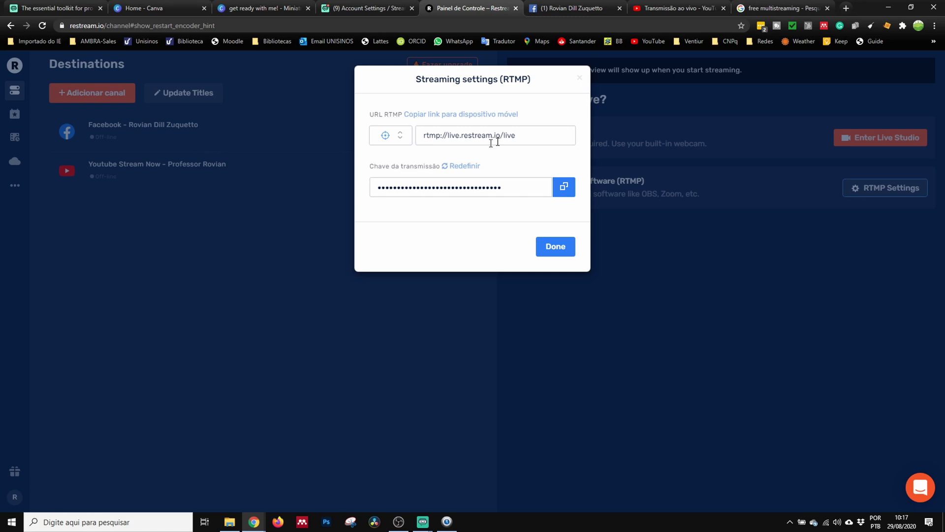
left_click(527, 133)
key("ctrl+c")
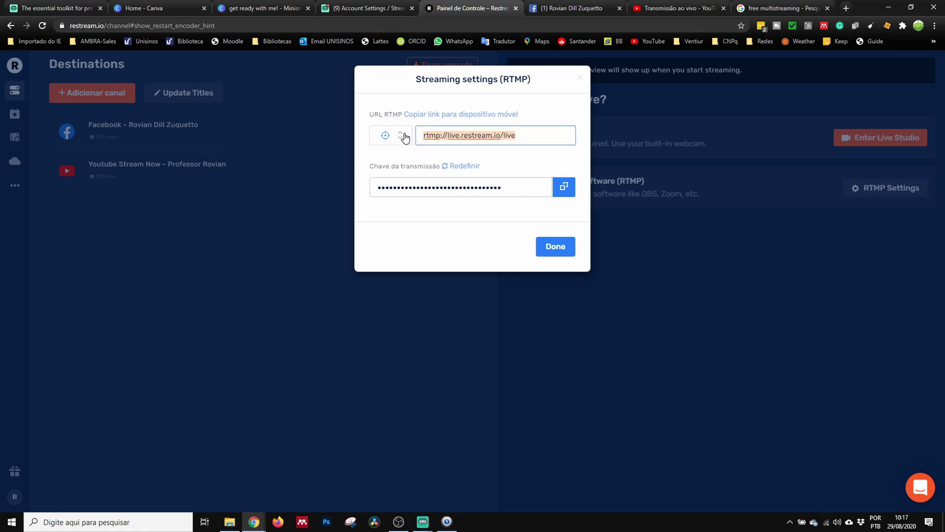
key("alt+Tab")
key("ctrl+v")
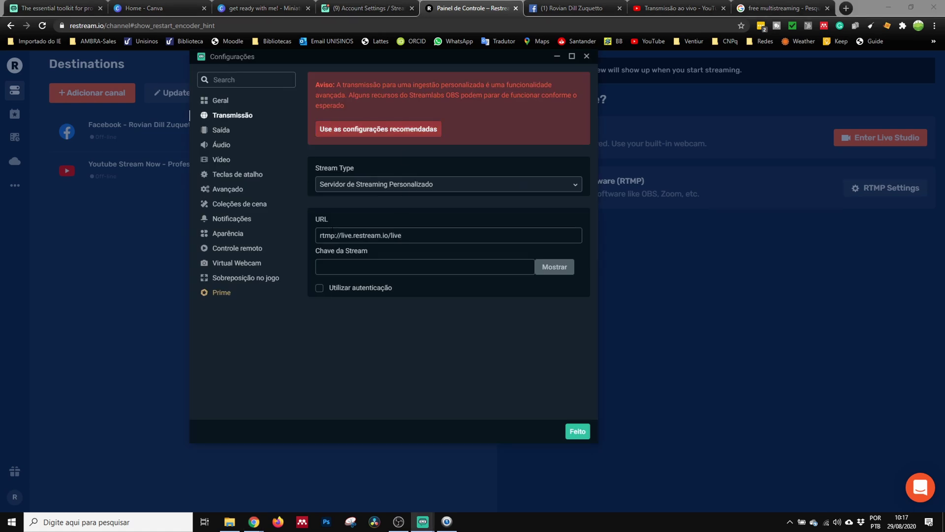
Copy the stream key from Restream into the Chave da Stream field in Streamlabs OBS and save the settings.
key("alt+Tab")
left_click(564, 186)
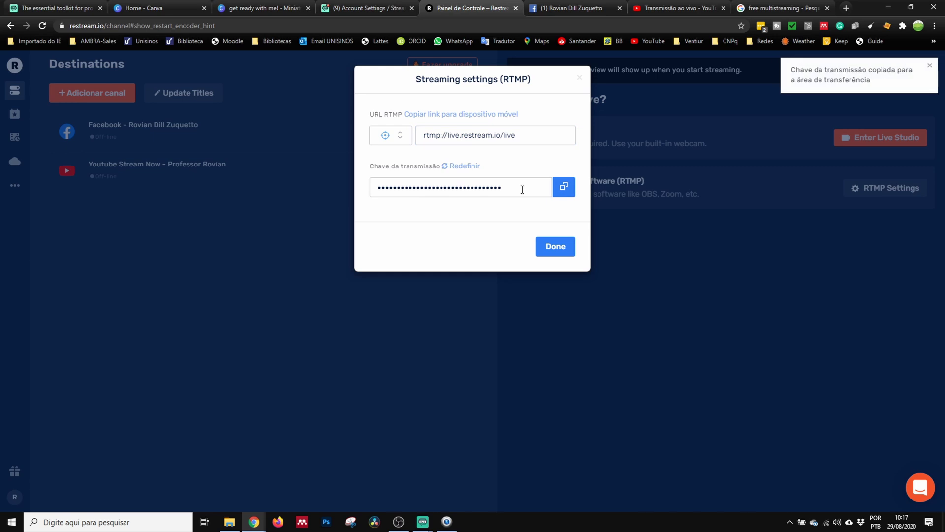
key("alt+Tab")
key("ctrl+v")
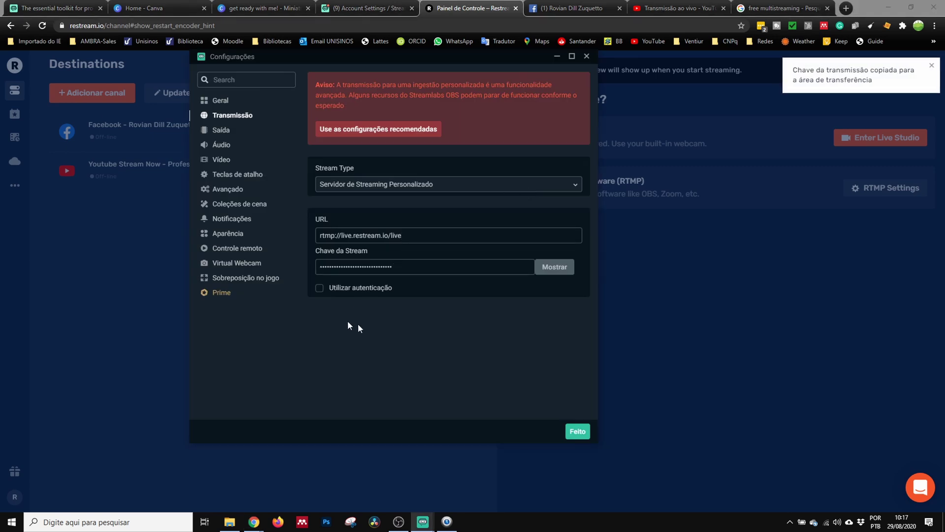
left_click(577, 431)
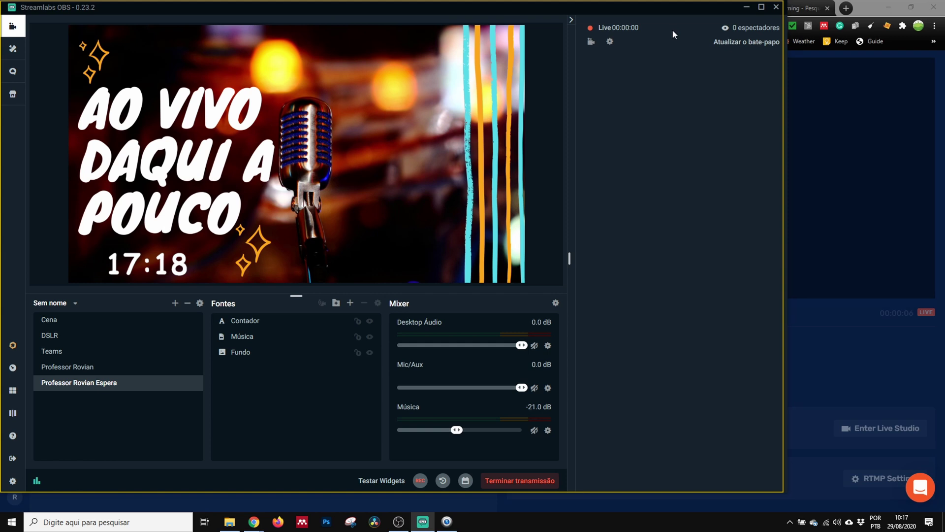
Close Restream's RTMP settings and check the incoming stream on the Restream dashboard and the Facebook page.
left_click(873, 5)
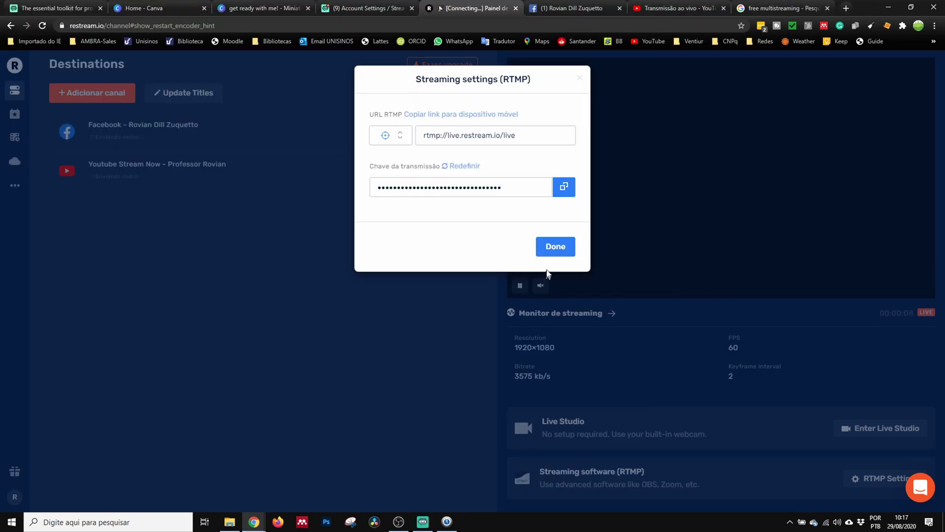
left_click(559, 246)
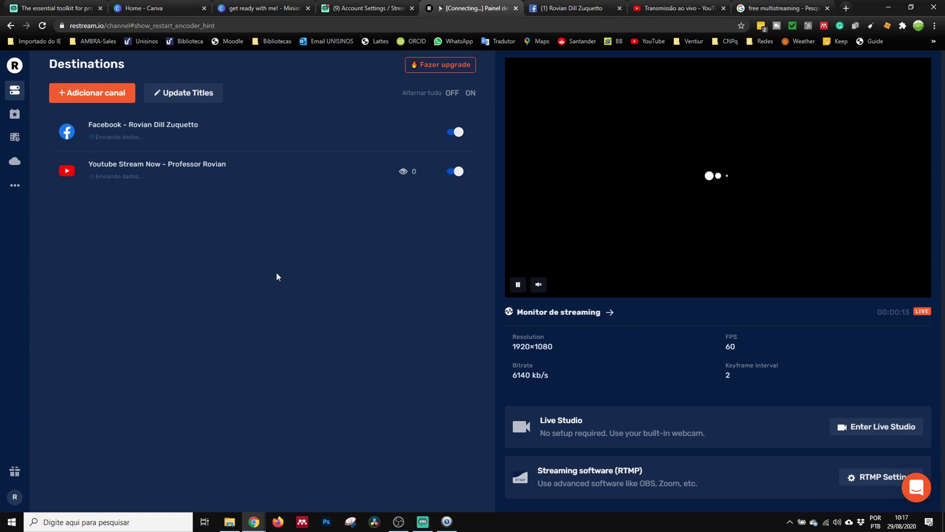
left_click(639, 5)
left_click(572, 7)
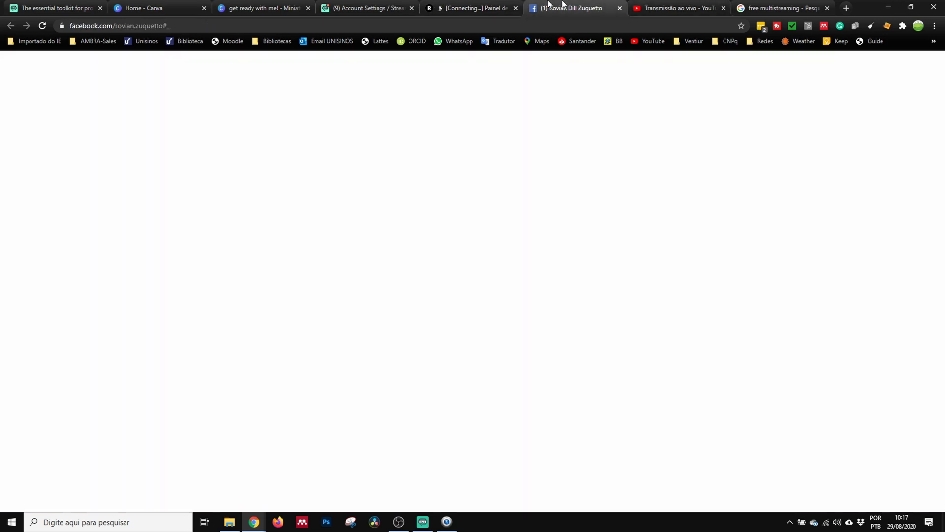
left_click(467, 7)
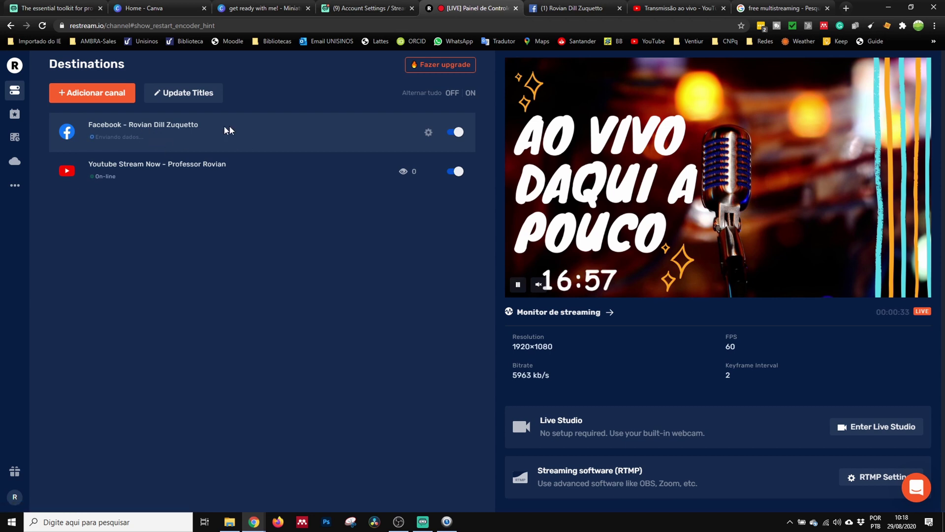
left_click(548, 5)
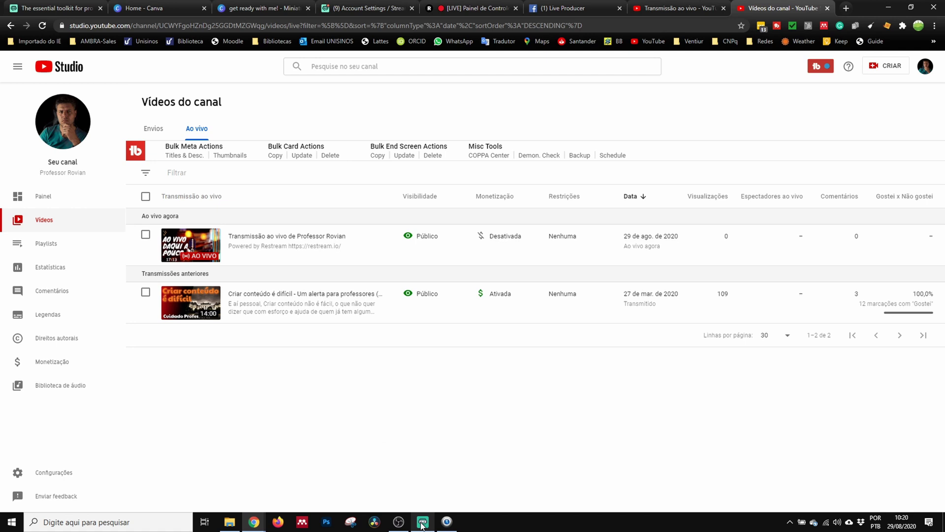
Compare the waiting scene in Streamlabs OBS with the Facebook Live Producer page in the browser.
mouse_move(422, 522)
left_click(420, 487)
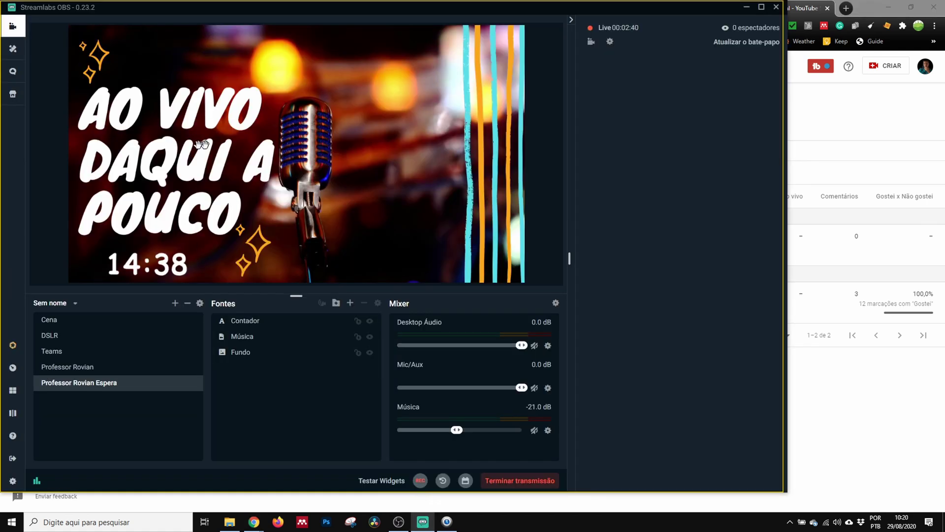
left_click(806, 6)
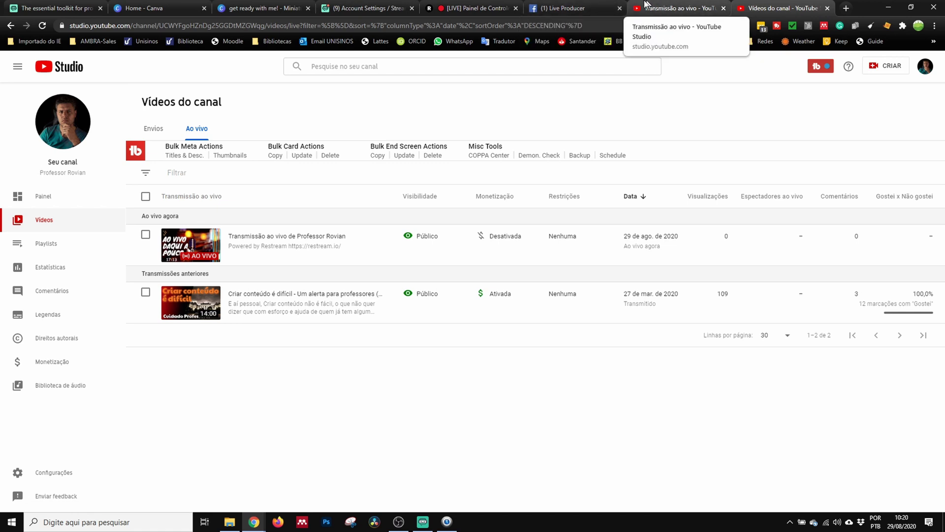
left_click(609, 4)
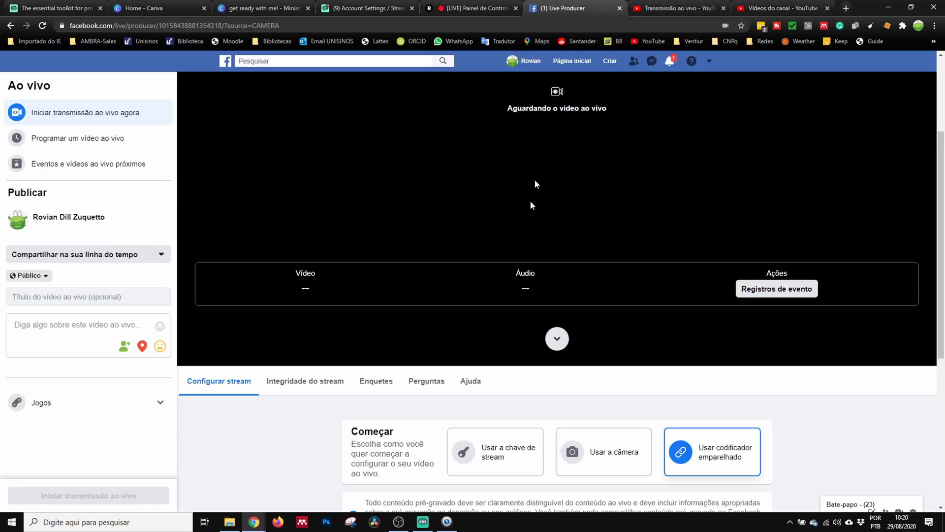
scroll(275, 444, "up", 3)
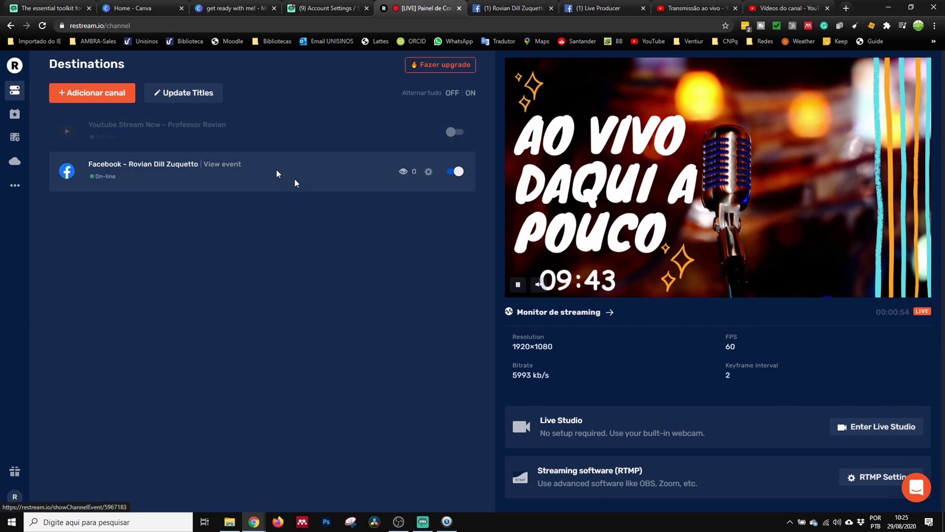
Check the running broadcast in Streamlabs OBS, and in the browser copy the share link of the Facebook live video.
left_click(423, 522)
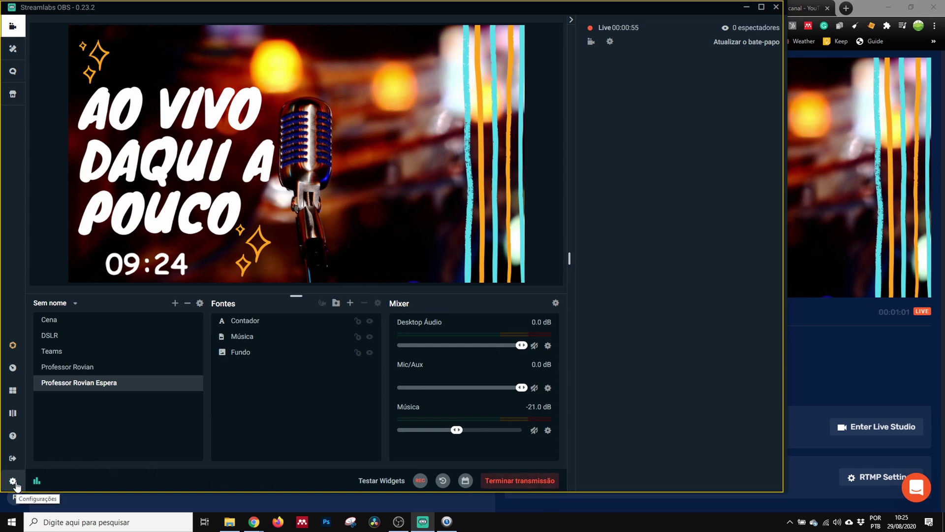
left_click(904, 5)
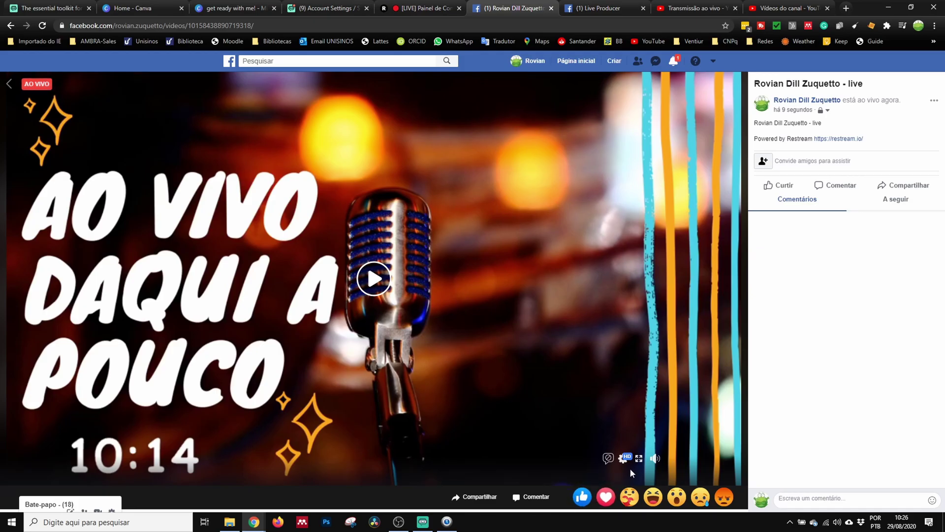
left_click(489, 498)
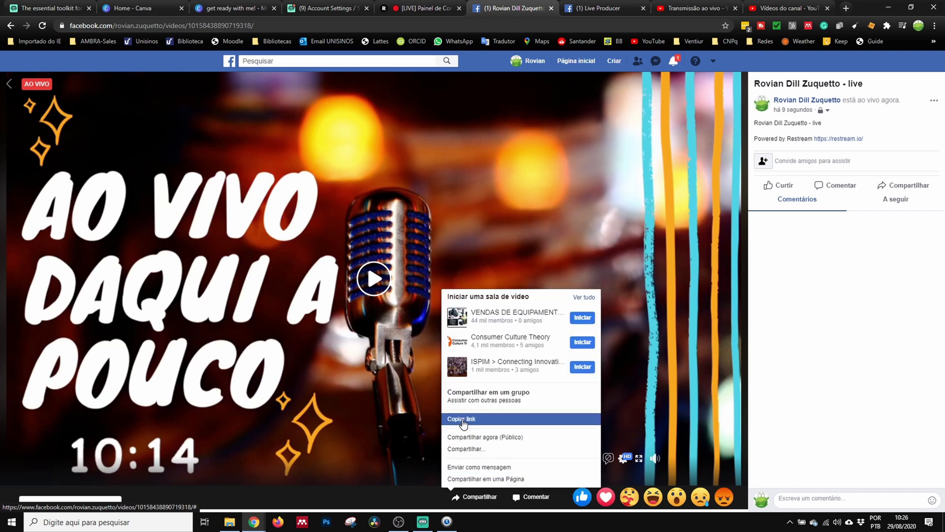
left_click(462, 420)
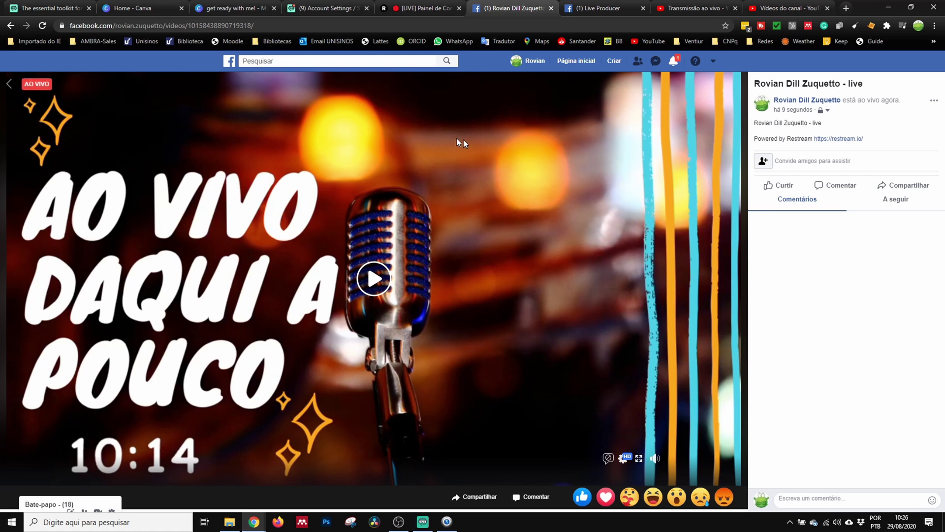
Briefly unmute the Música source in the Streamlabs OBS mixer, mute it again, and go back to the browser.
left_click(422, 522)
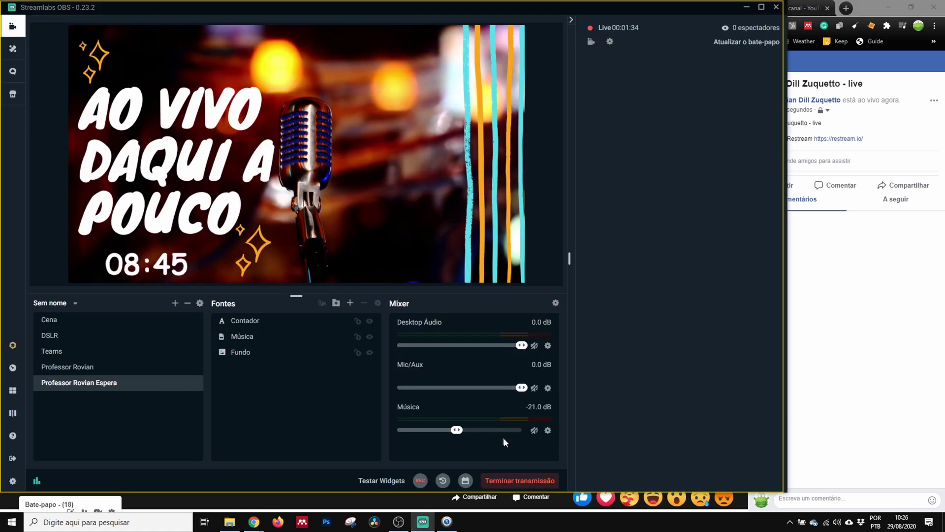
left_click(534, 430)
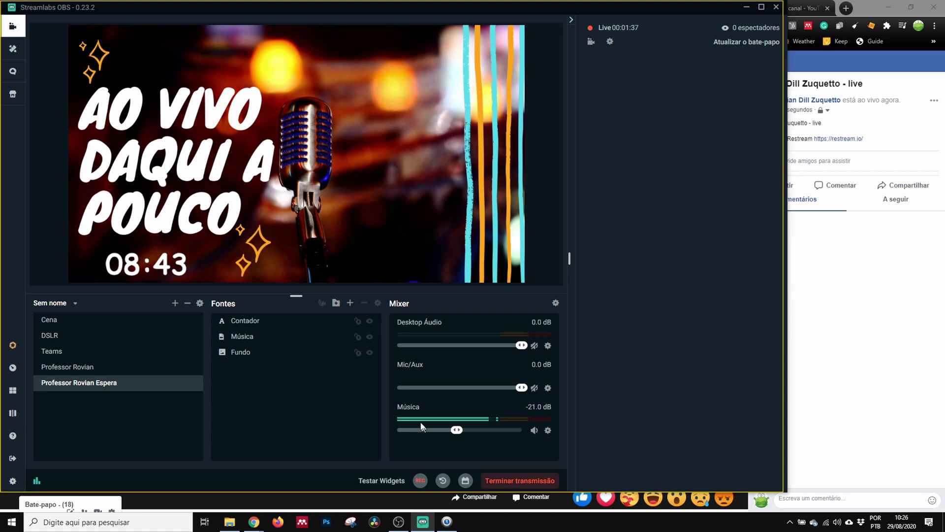
left_click(534, 431)
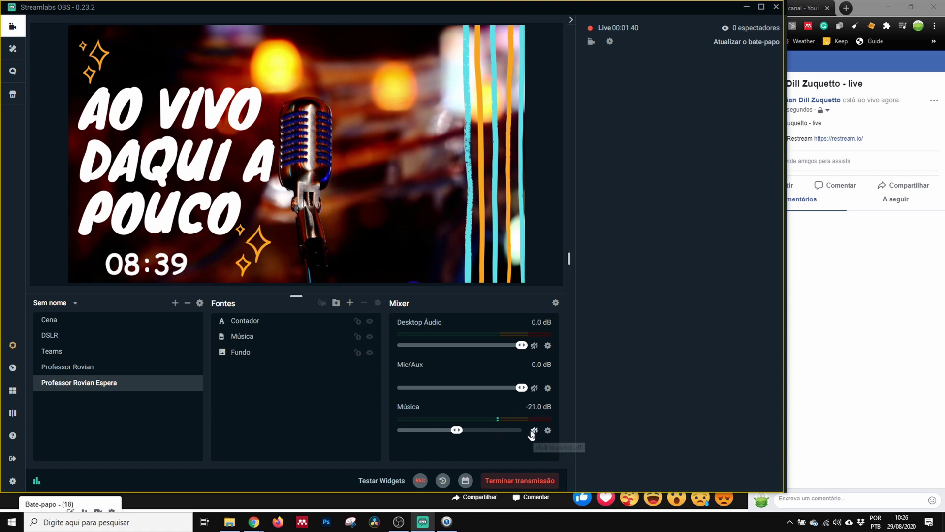
left_click(865, 14)
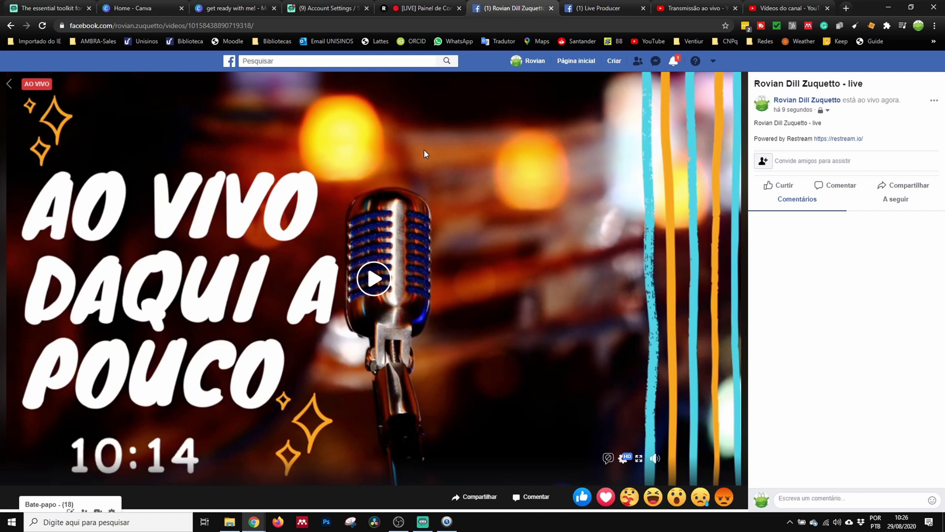
Check the Restream dashboard, end the broadcast in Streamlabs OBS, and return to Restream.
left_click(383, 7)
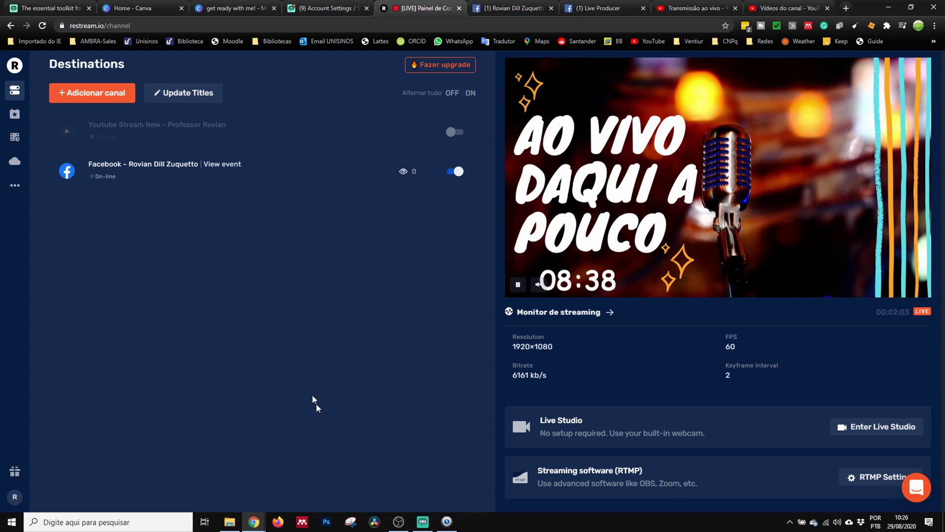
left_click(423, 522)
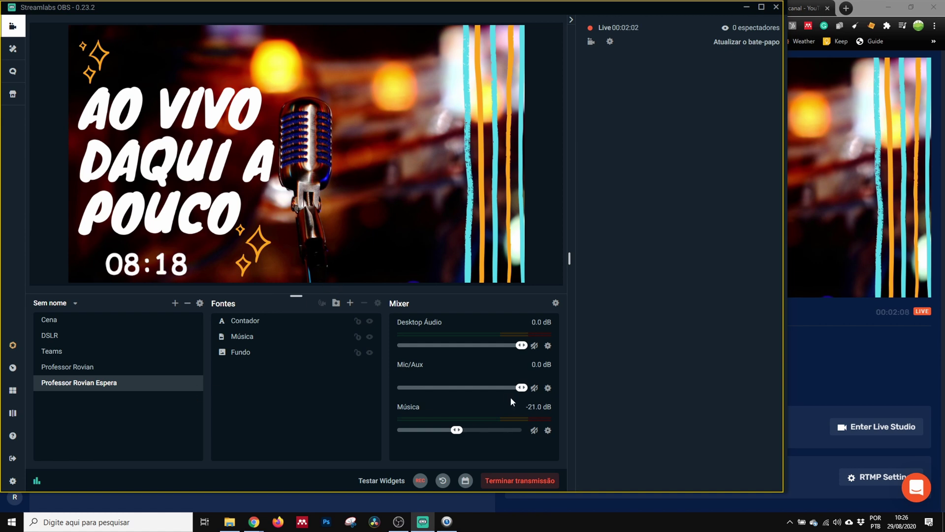
left_click(508, 483)
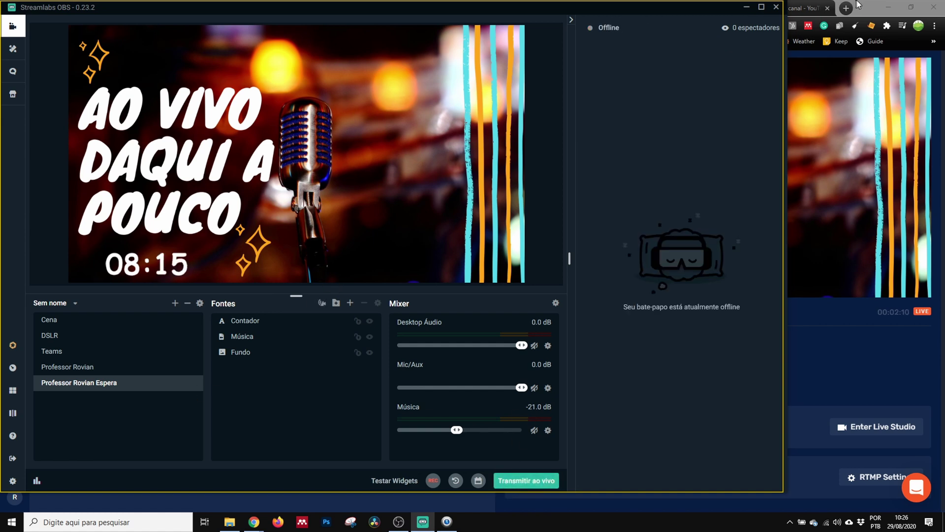
key("alt+Tab")
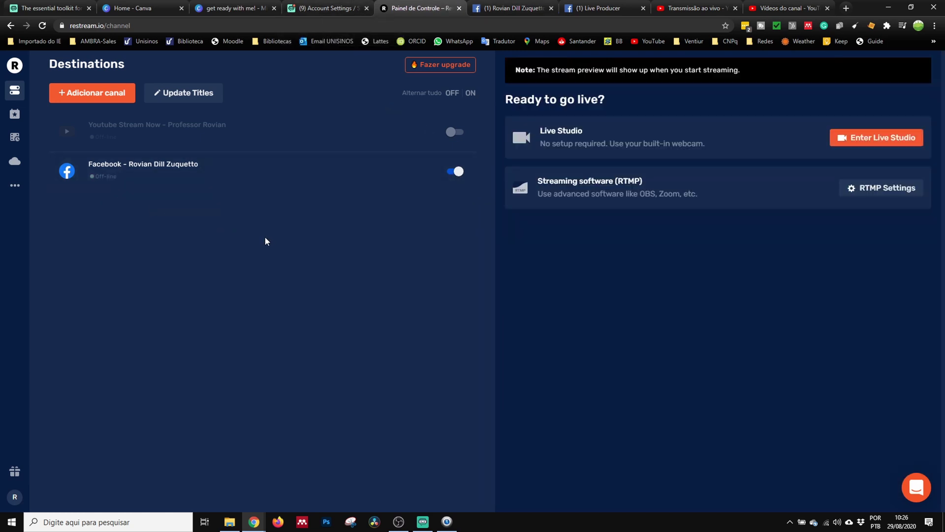
Inspect the options of the current live broadcast in YouTube Studio and reload the list of live broadcasts.
left_click(757, 5)
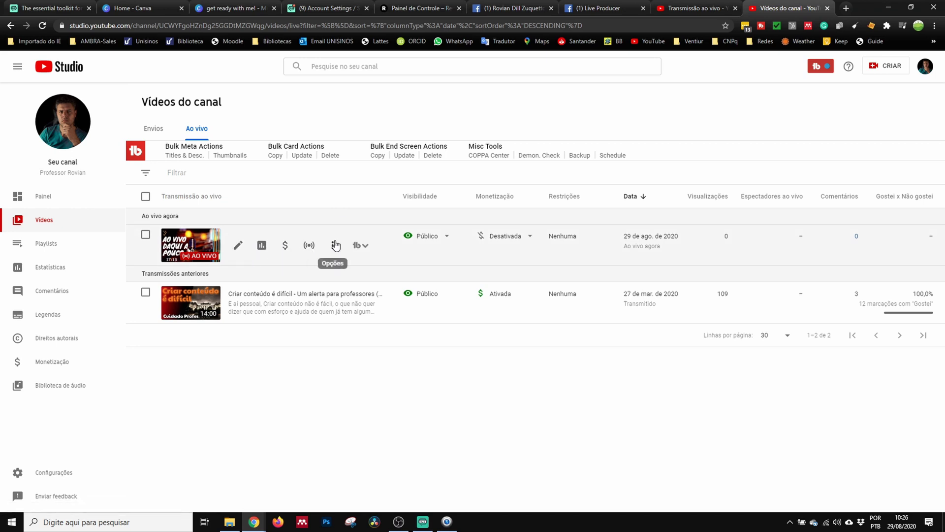
left_click(335, 245)
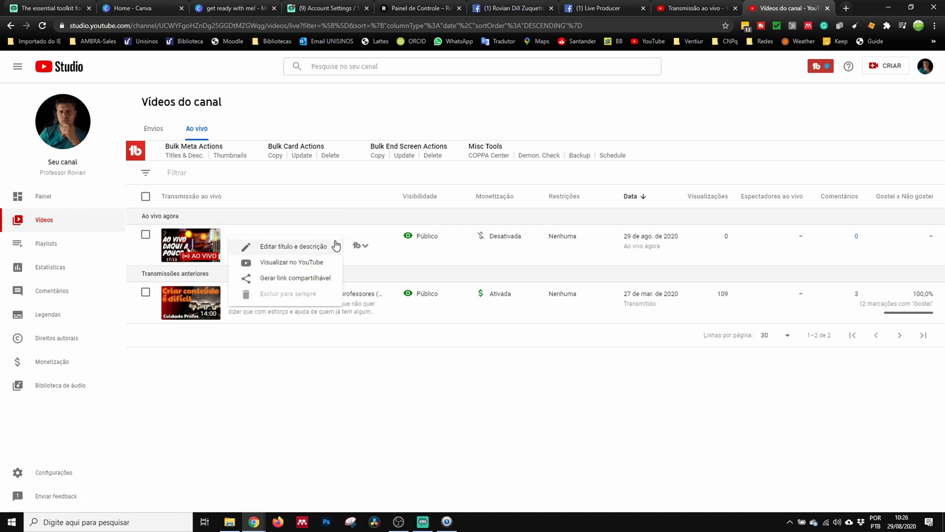
left_click(225, 437)
left_click(42, 26)
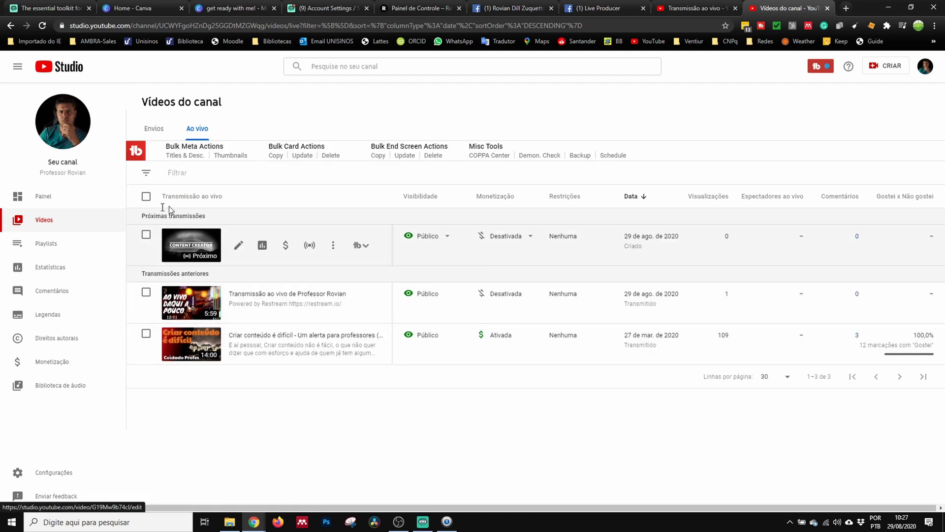
Permanently delete the upcoming and the past Restream broadcasts dated 29 de ago. de 2020 from YouTube Studio.
left_click(147, 294)
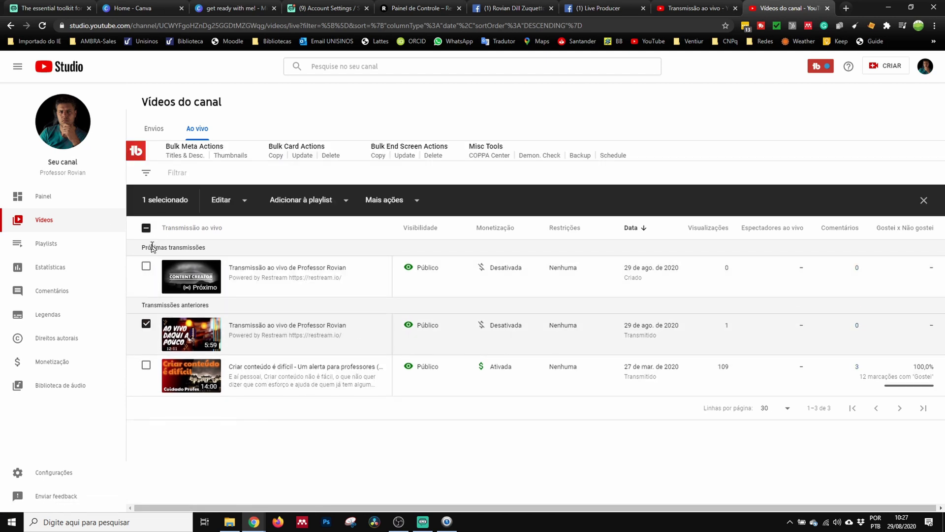
left_click(146, 267)
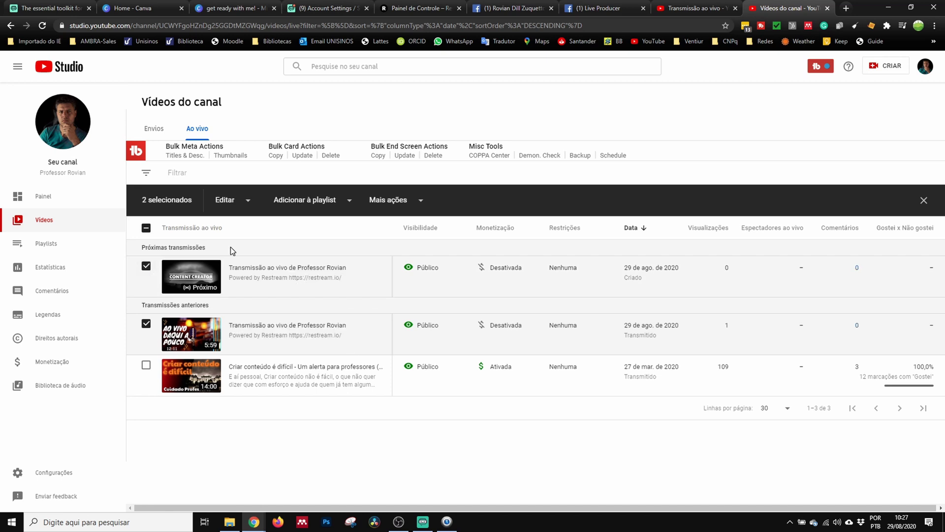
left_click(419, 204)
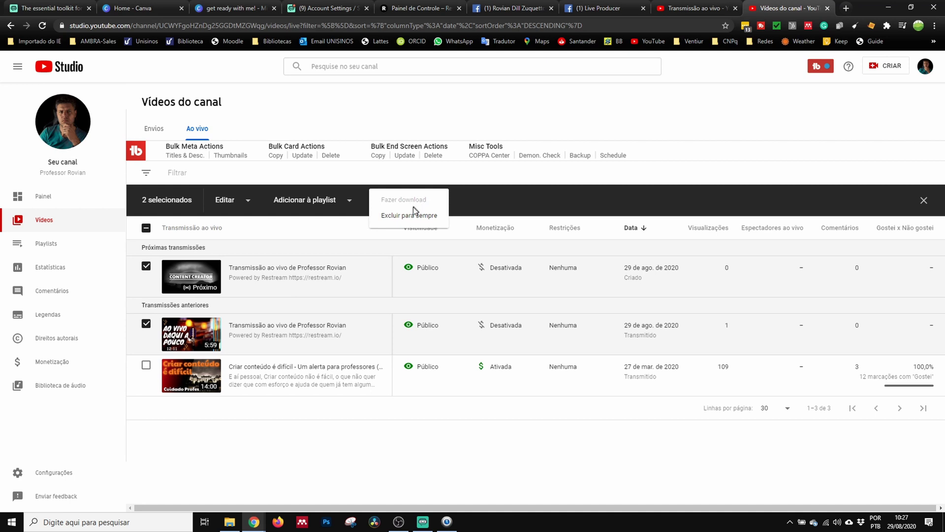
left_click(408, 217)
left_click(350, 299)
left_click(560, 328)
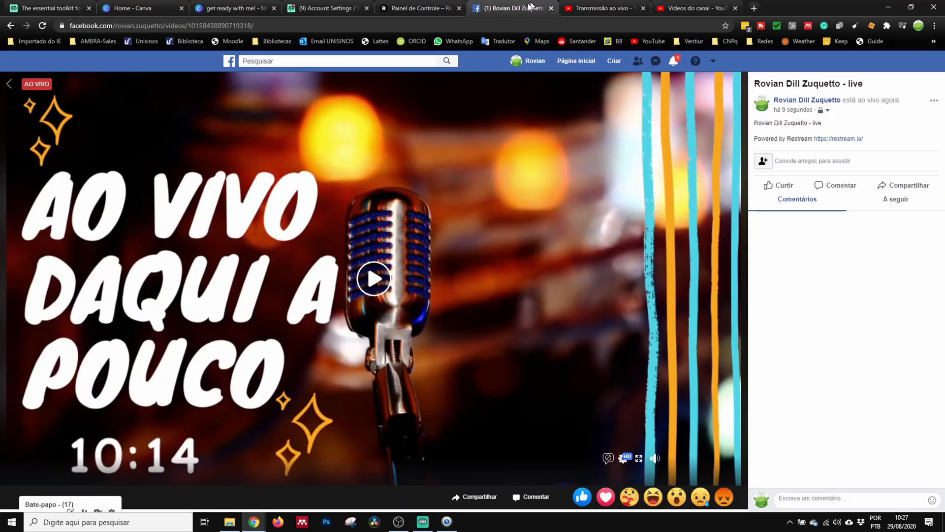
Leave the Facebook live video and delete its post from the news feed.
left_click(13, 85)
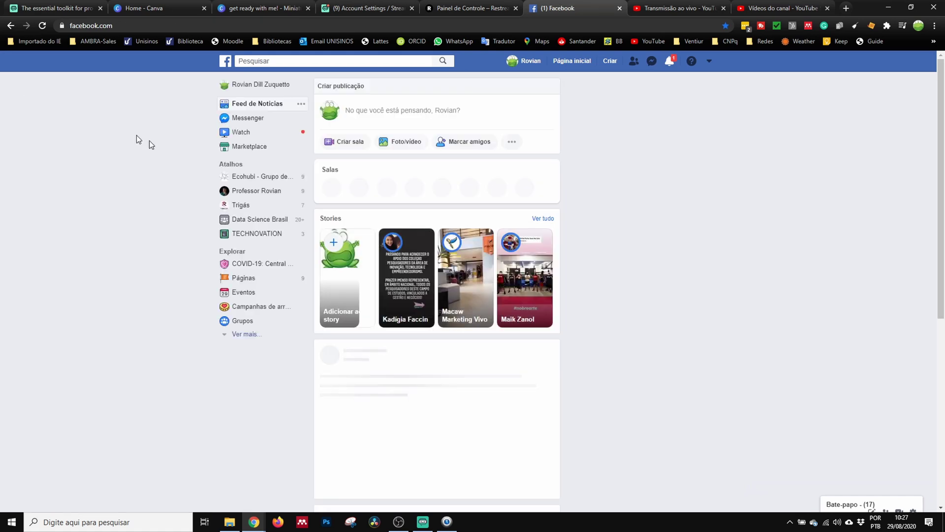
scroll(264, 317, "down", 3)
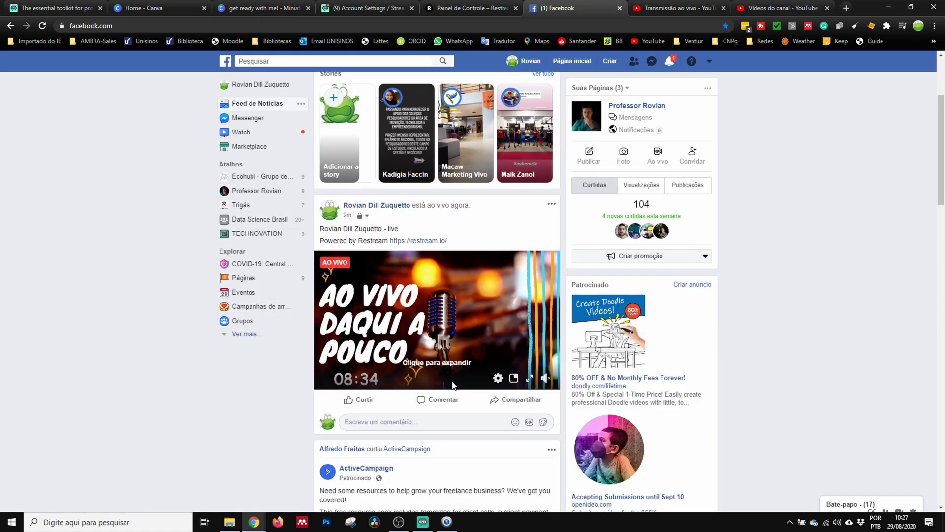
left_click(551, 204)
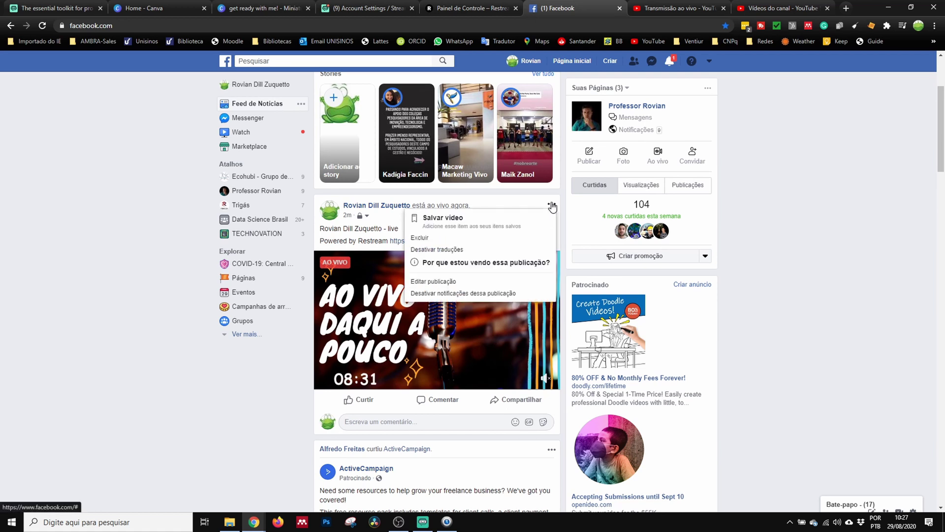
left_click(418, 237)
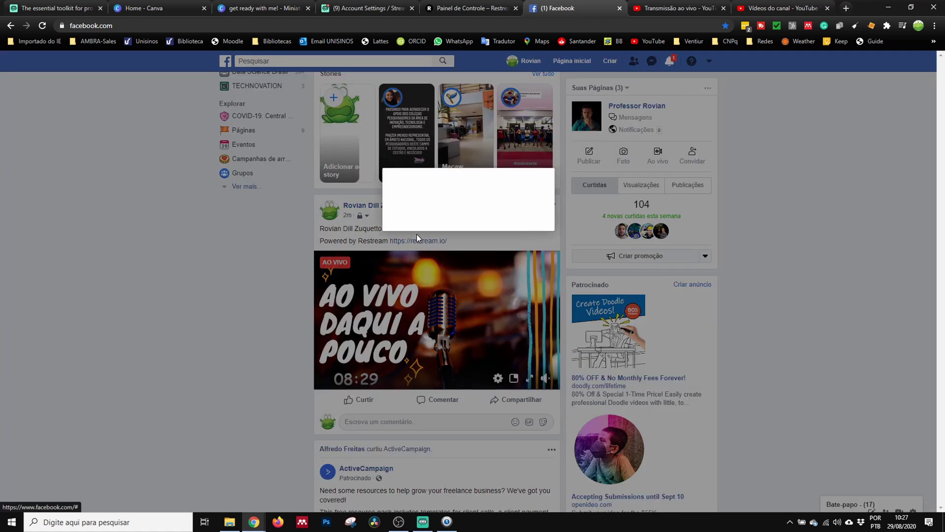
left_click(558, 246)
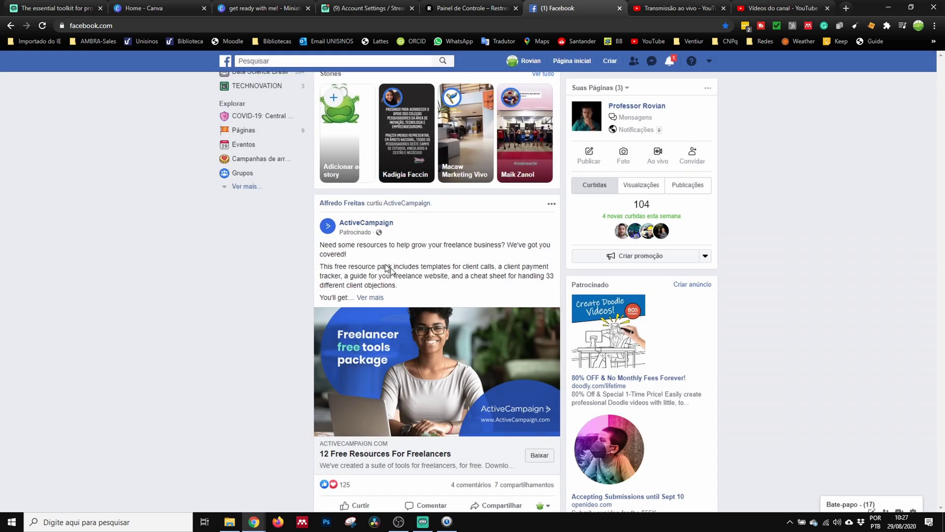
Turn on the YouTube destination in Restream and switch to Streamlabs OBS.
left_click(473, 5)
left_click(452, 131)
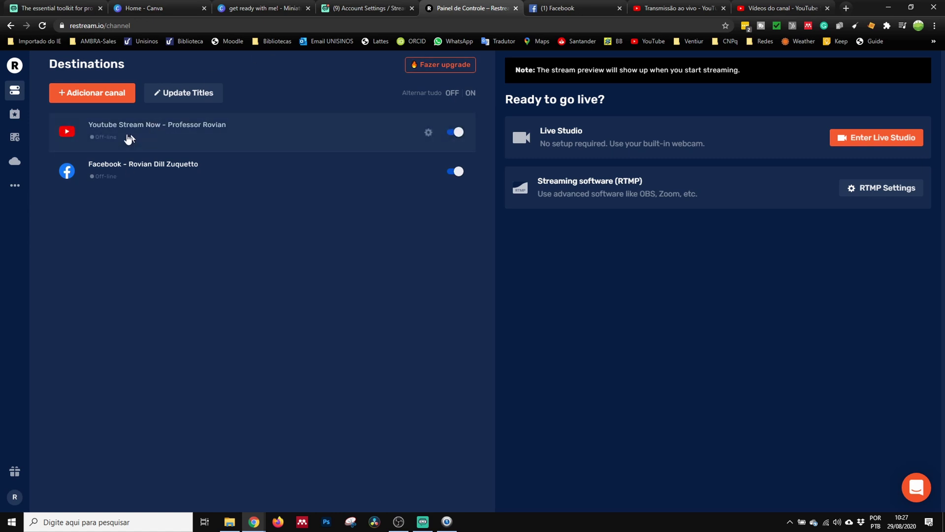
left_click(421, 520)
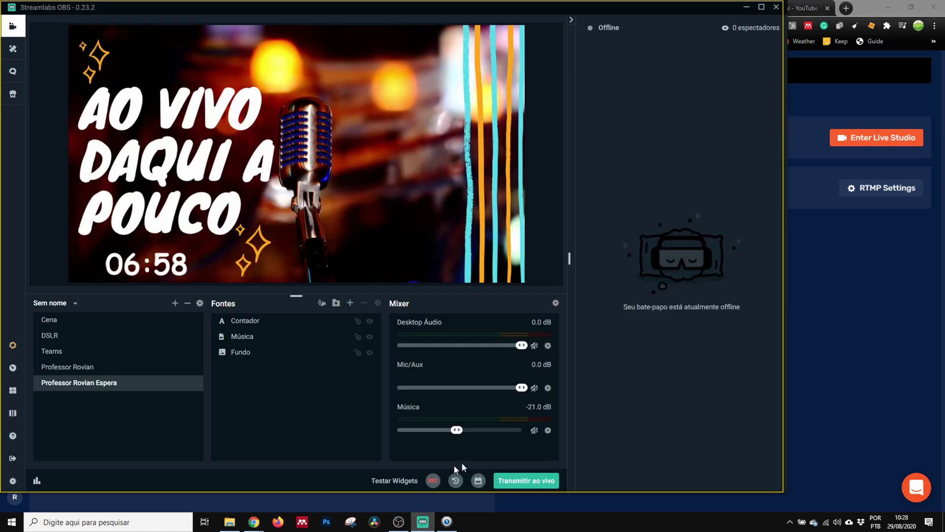
Open the Streamlabs OBS stream settings, switch to the recommended settings and return to streaming to a custom ingest.
left_click(427, 525)
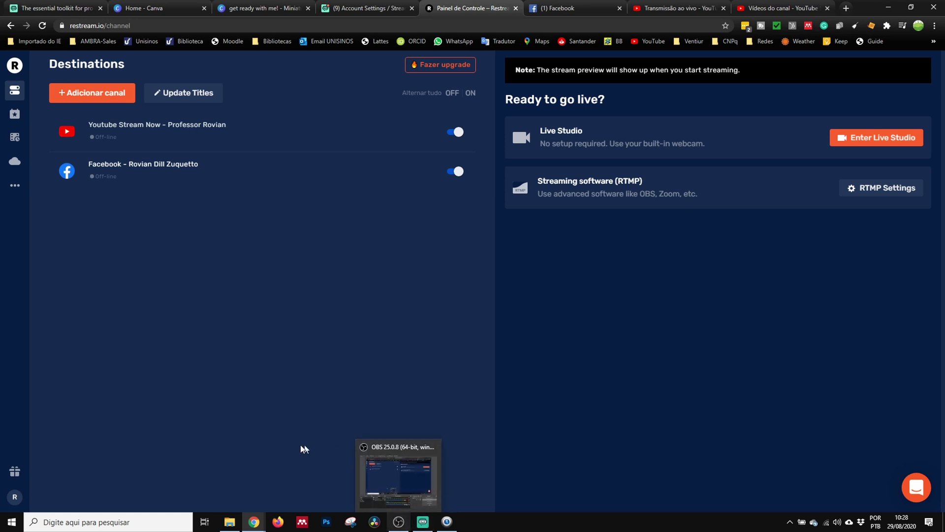
left_click(423, 521)
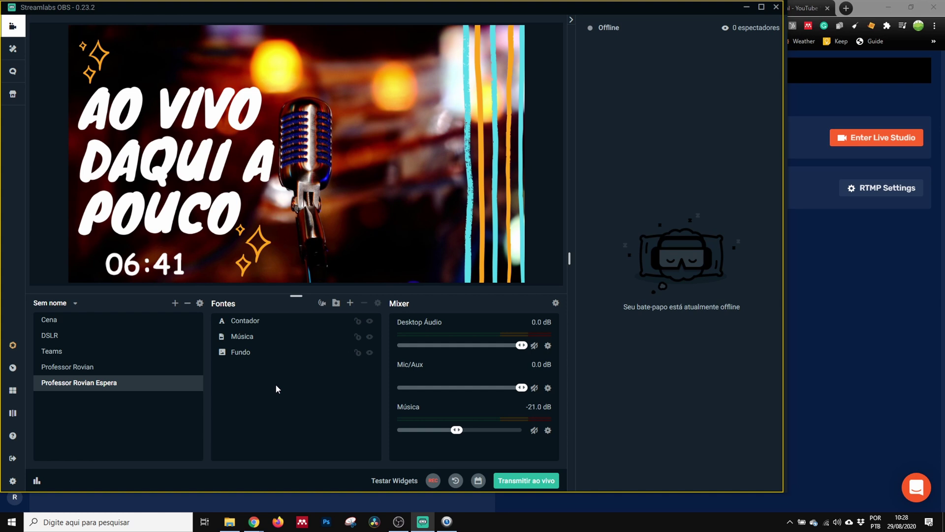
left_click(12, 481)
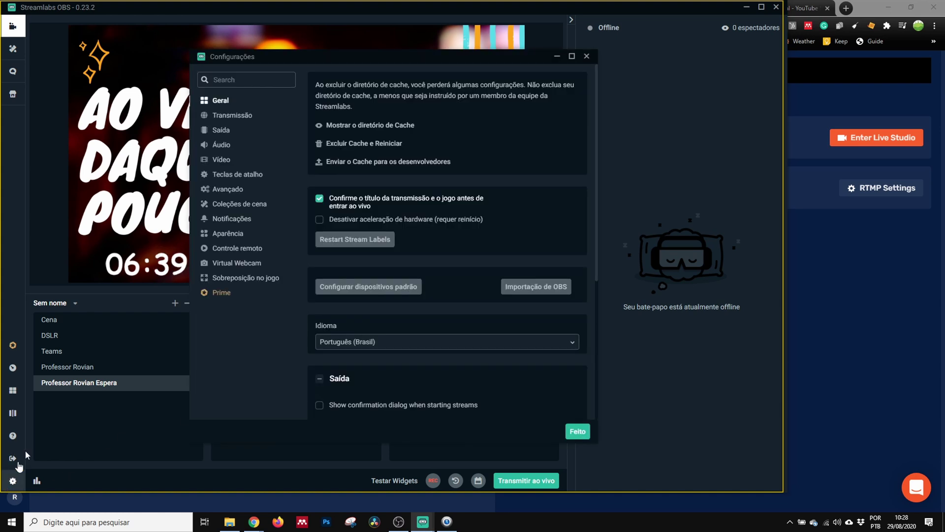
left_click(225, 116)
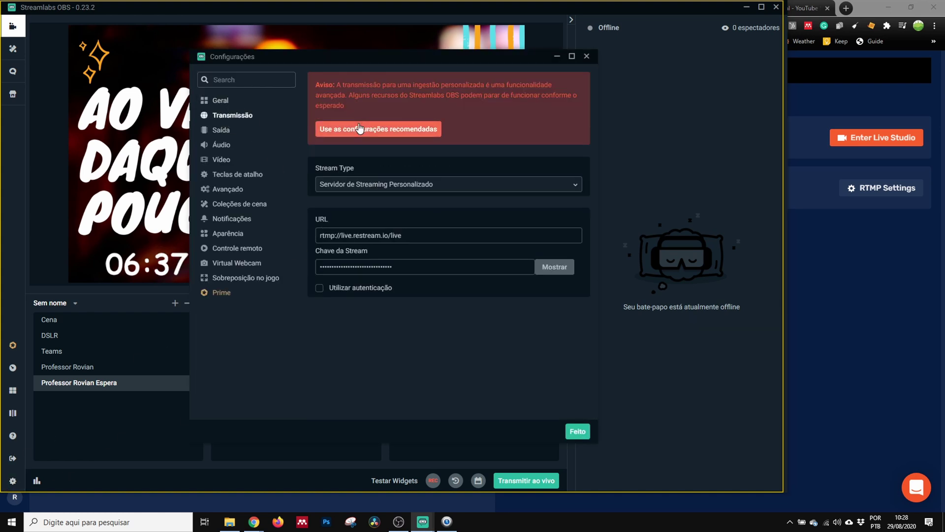
left_click(375, 129)
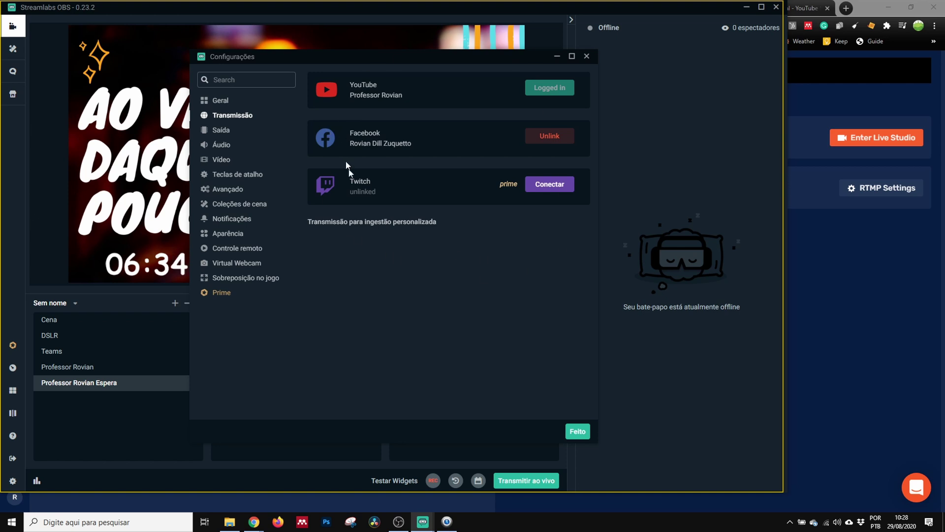
left_click(366, 222)
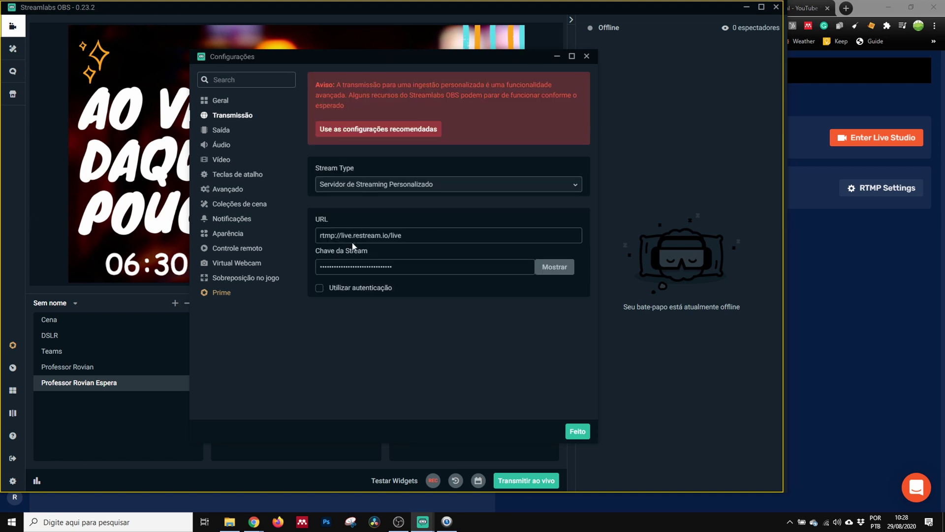
Switch to Restream and review the RTMP URL and stream key in its streaming settings.
left_click(851, 345)
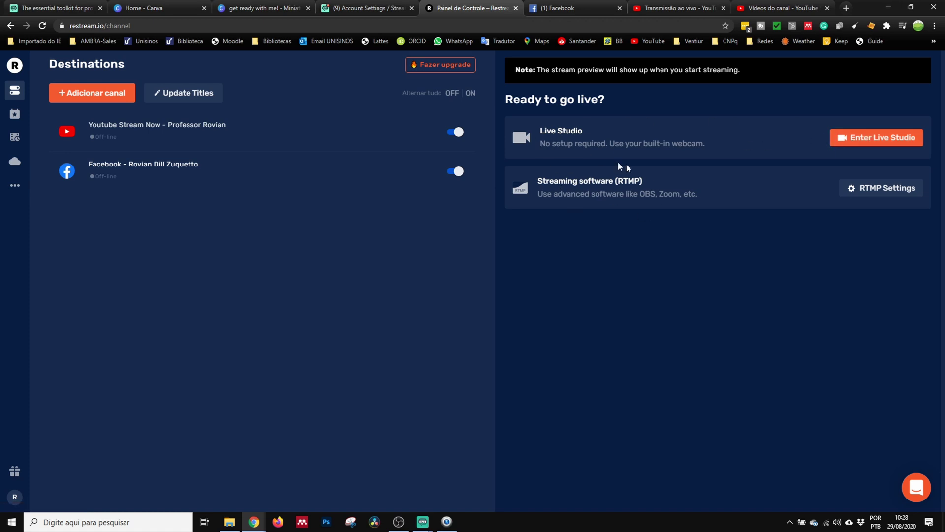
left_click(891, 189)
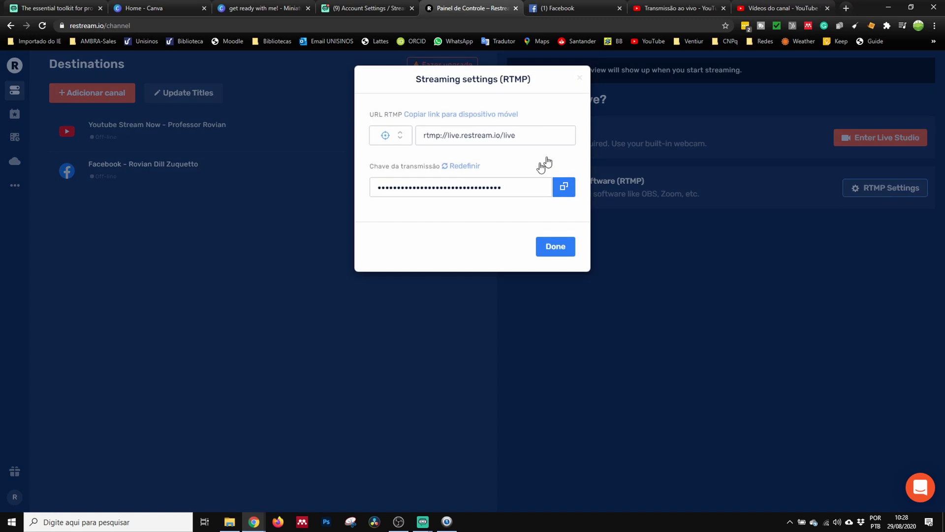
left_click(551, 248)
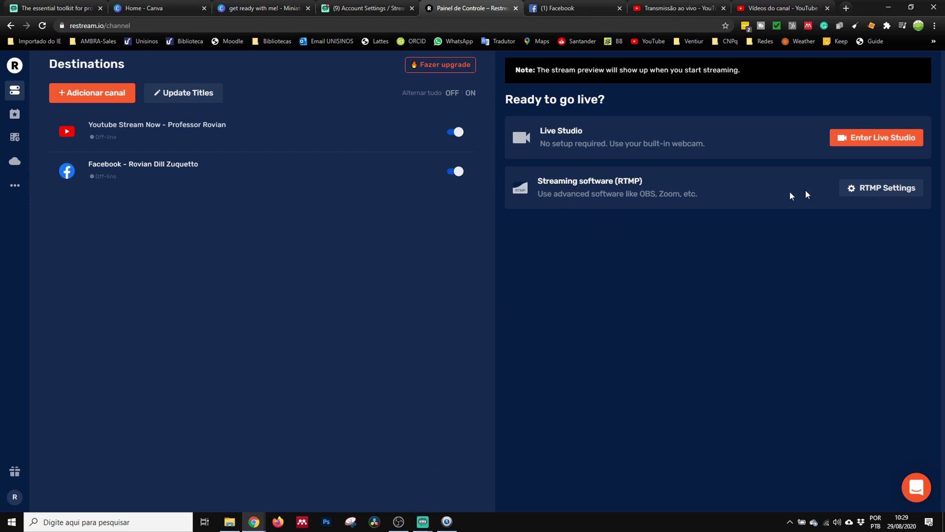
Place the Streamlabs OBS settings beside Restream's RTMP settings, choose Servidor de Streaming Personalizado as the stream type and finish the settings.
left_click(859, 189)
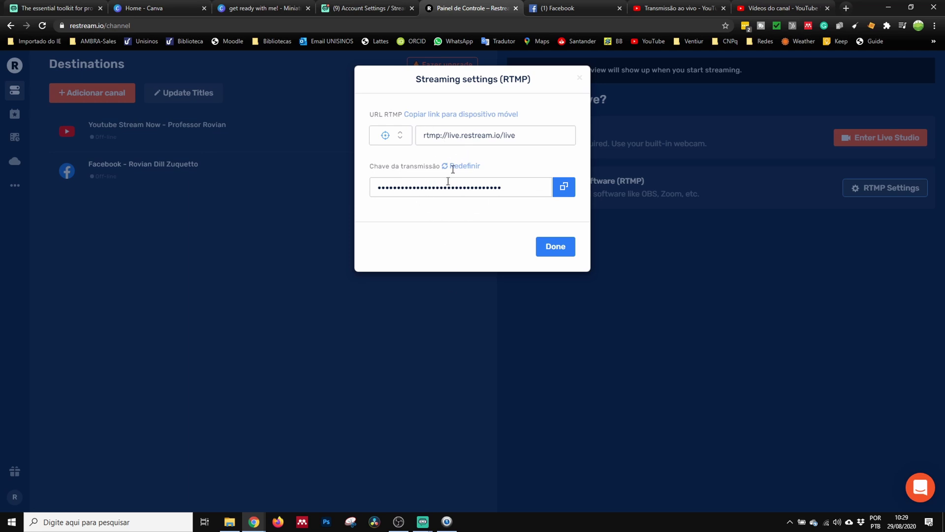
mouse_move(423, 522)
left_click(463, 466)
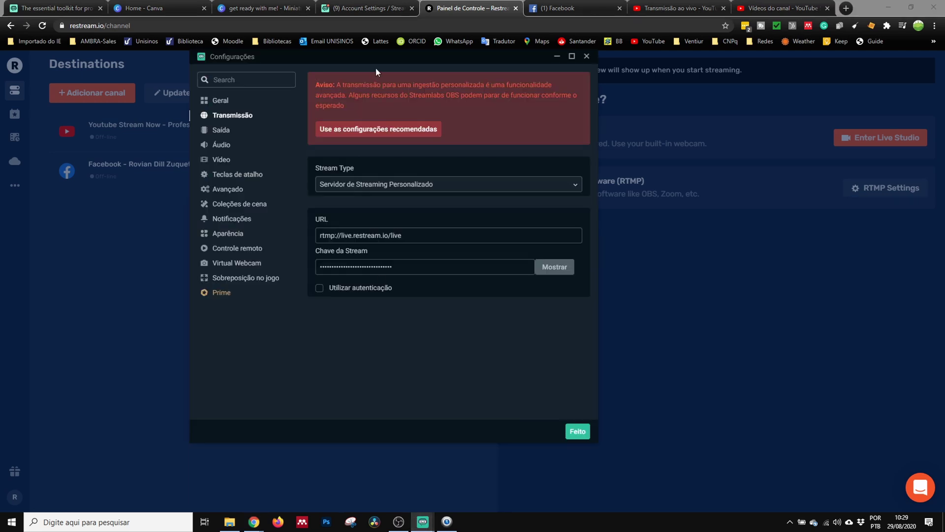
left_click_drag(274, 54, 25, 51)
left_click(129, 186)
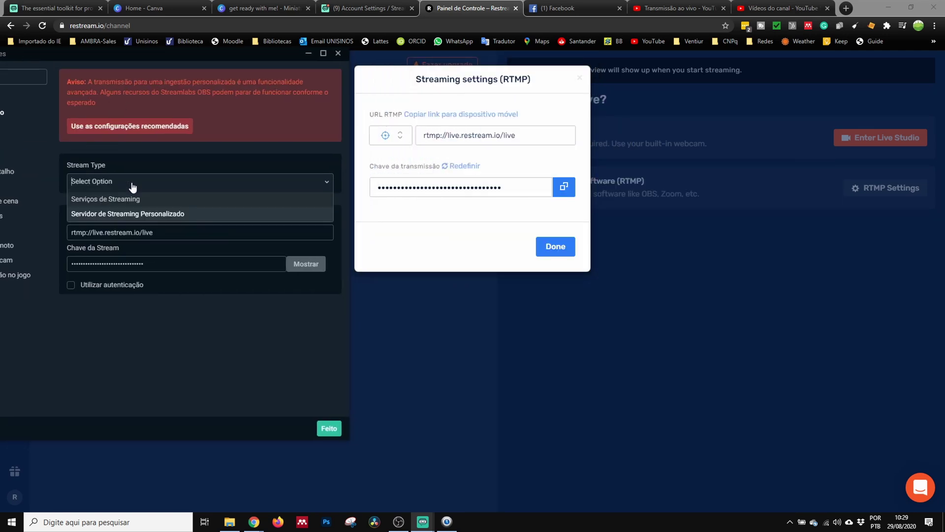
left_click(118, 214)
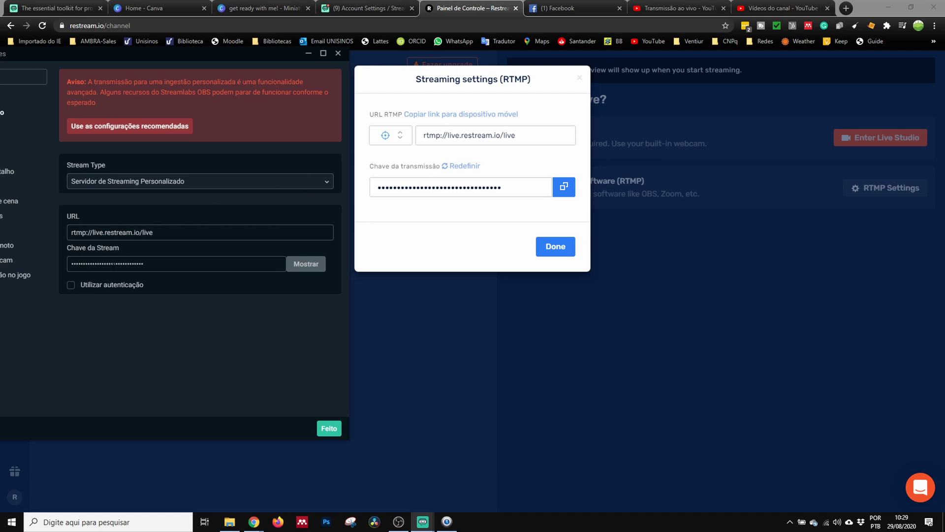
left_click(328, 429)
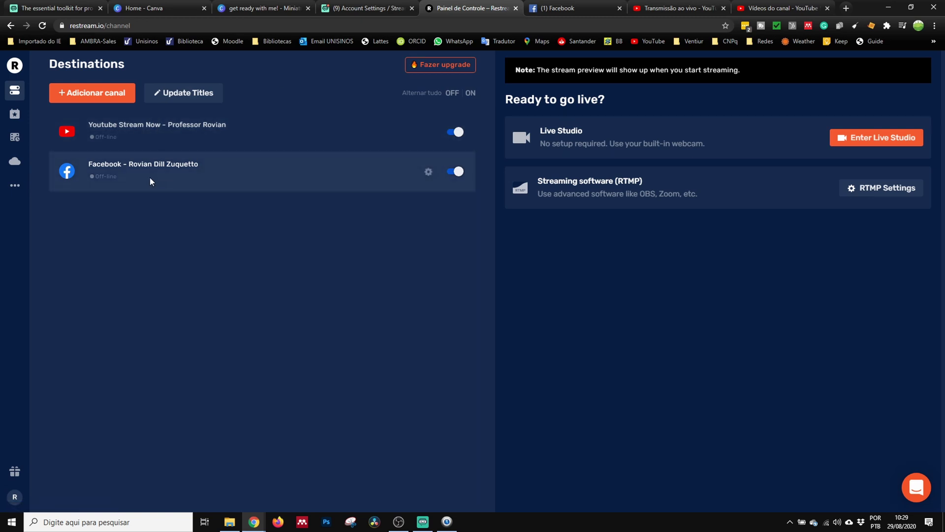
Browse the platforms that can be added as a new Restream channel and check the Facebook destination's options.
left_click(120, 93)
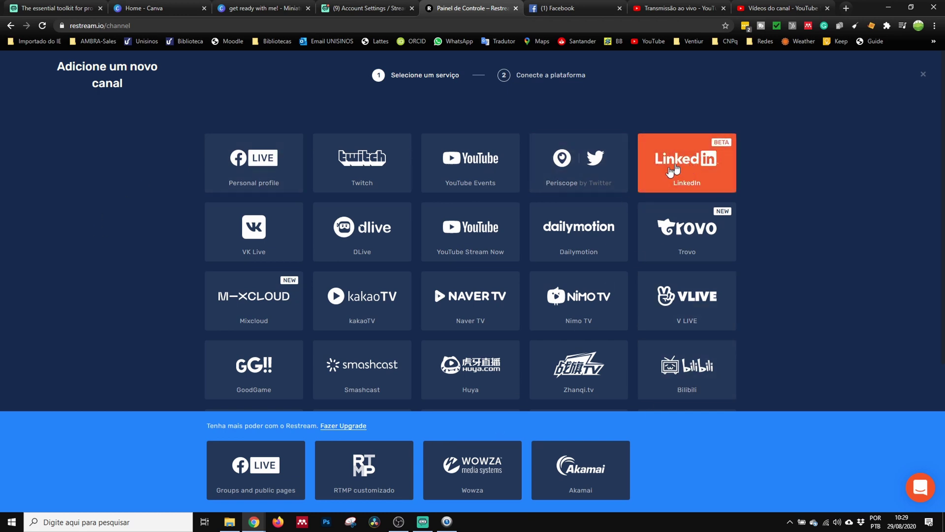
scroll(740, 227, "down", 2)
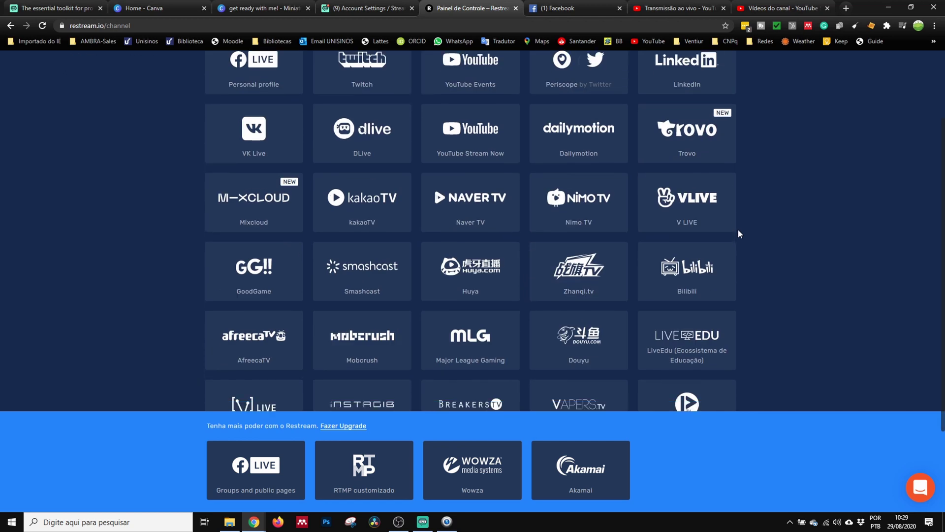
scroll(737, 228, "down", 3)
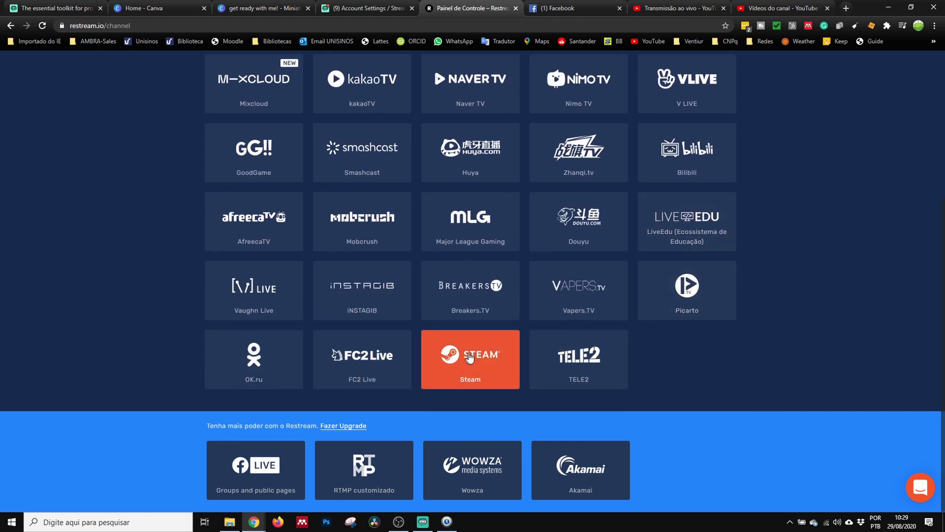
scroll(474, 362, "up", 1)
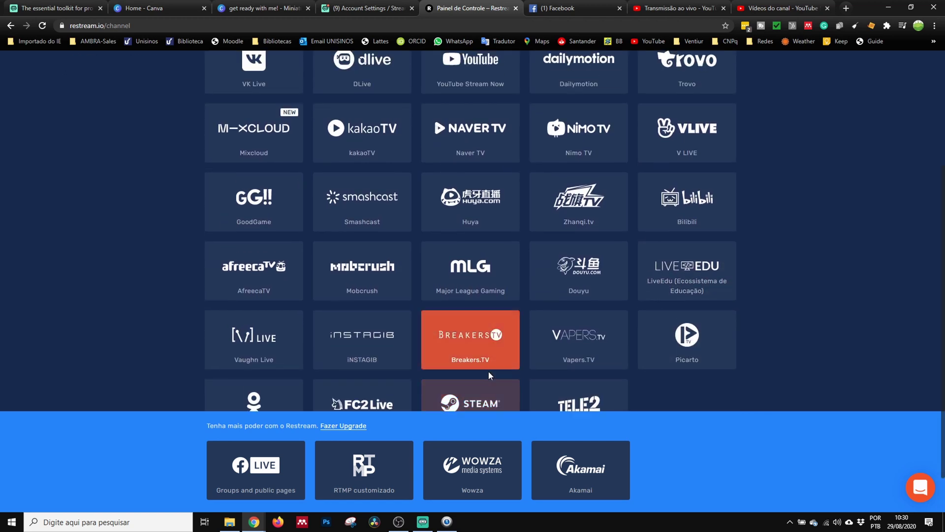
scroll(773, 250, "up", 3)
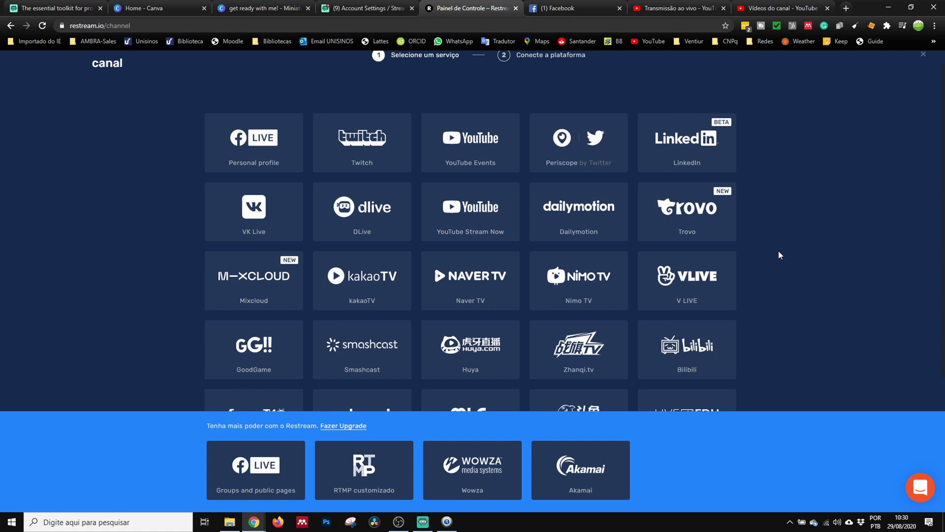
scroll(779, 250, "up", 1)
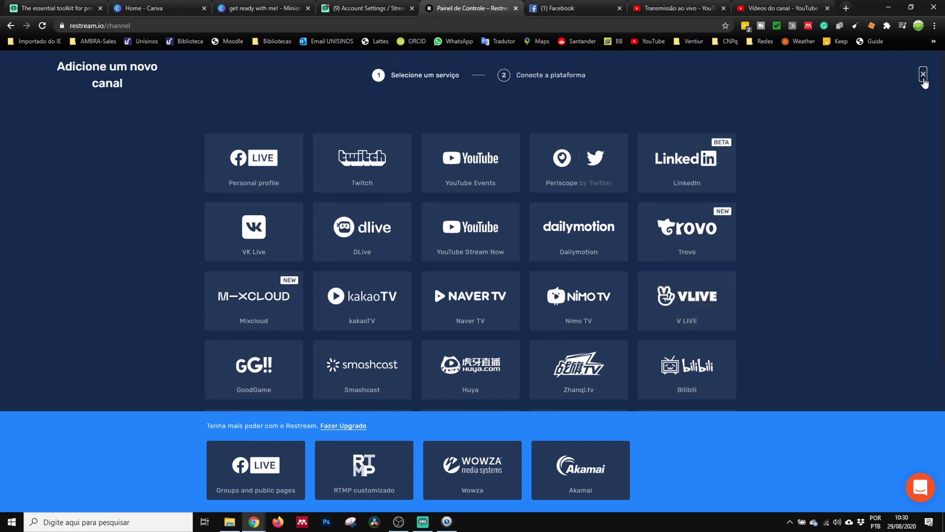
left_click(925, 74)
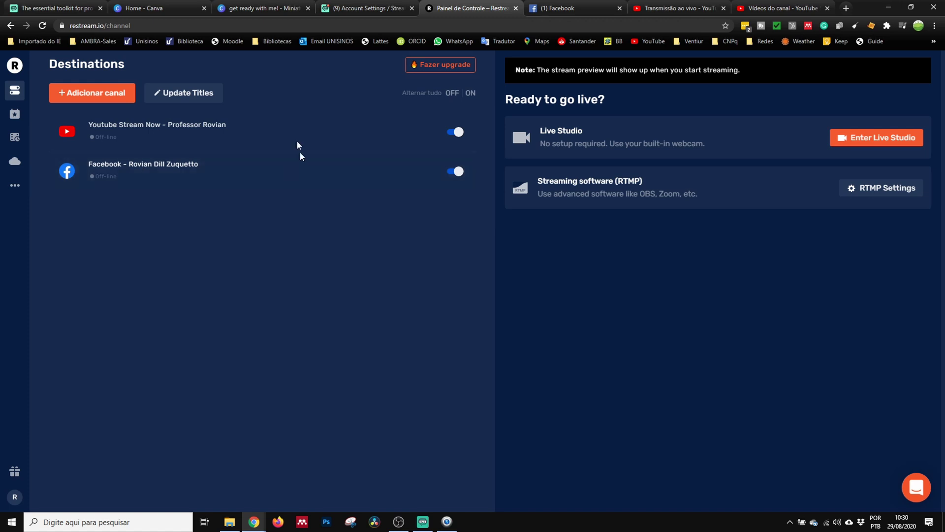
left_click(427, 172)
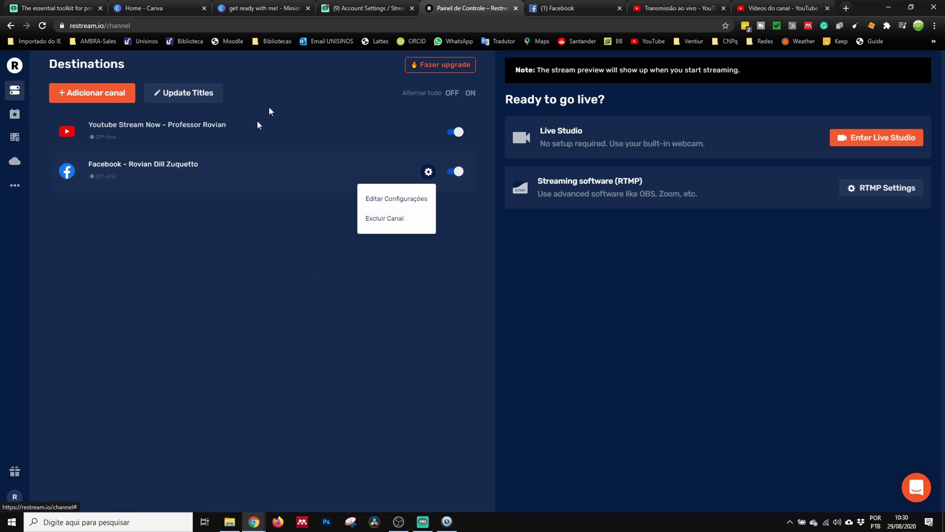
left_click(321, 291)
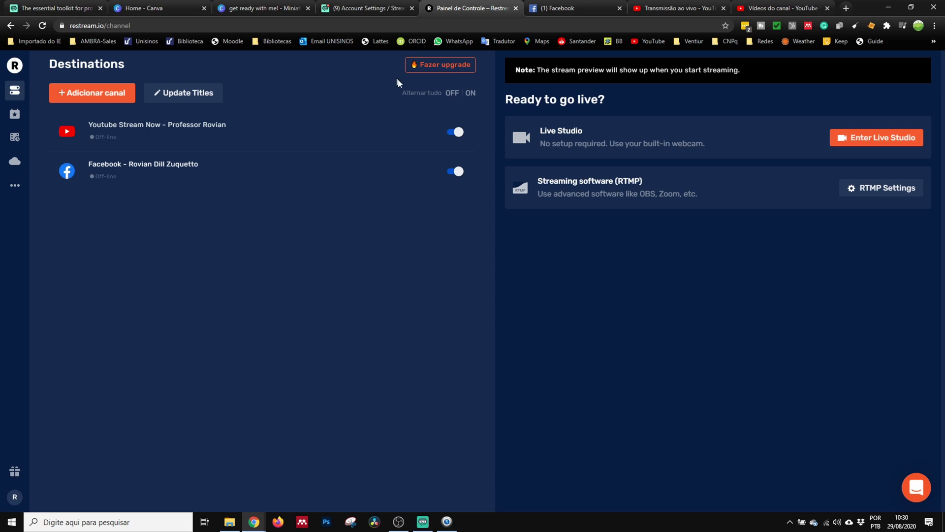
Log out of Streamlabs OBS and log in again through YouTube with a different Google account.
left_click(423, 521)
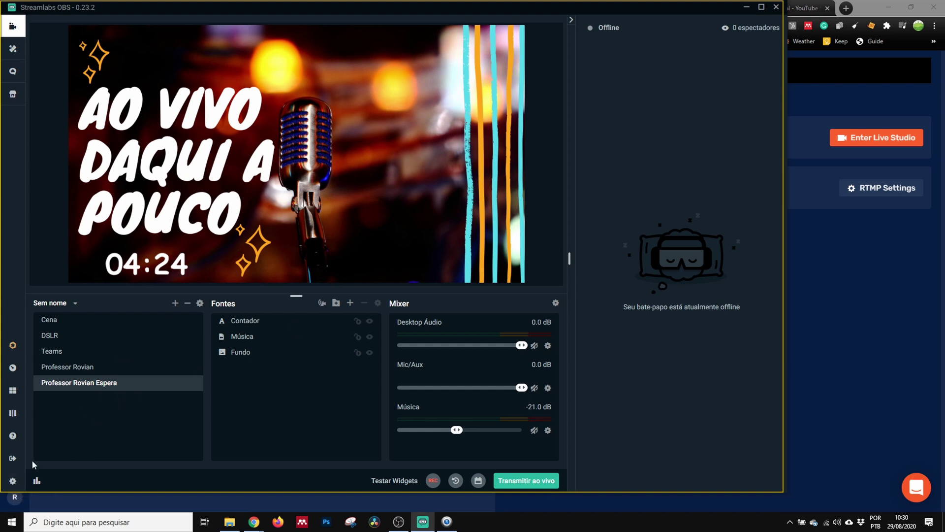
left_click(12, 458)
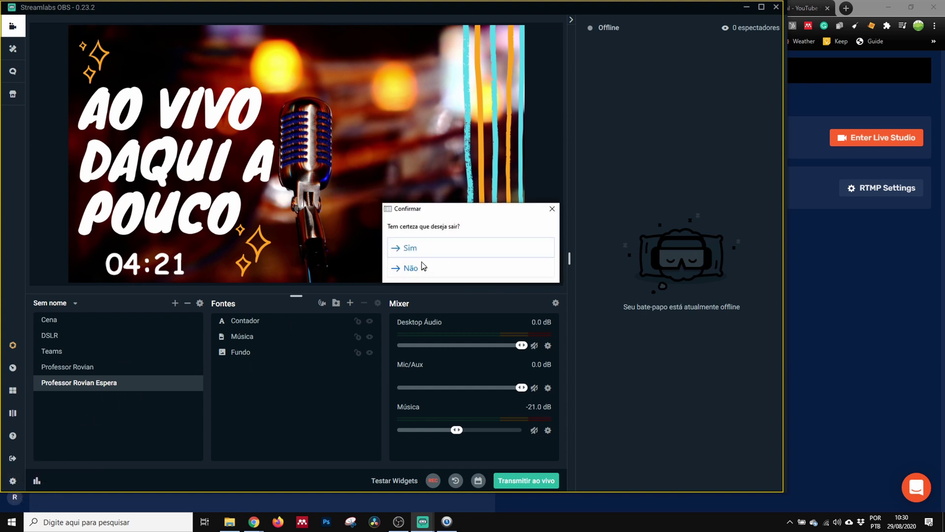
left_click(406, 248)
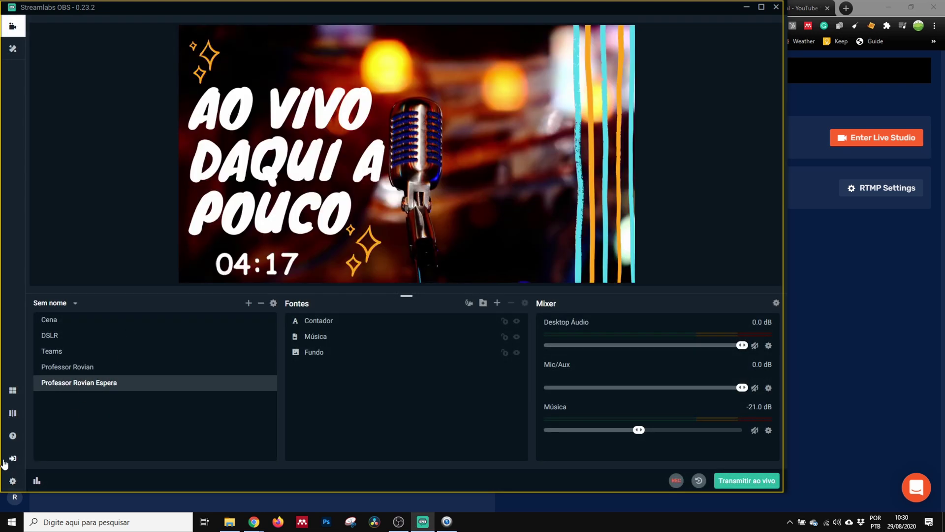
left_click(14, 459)
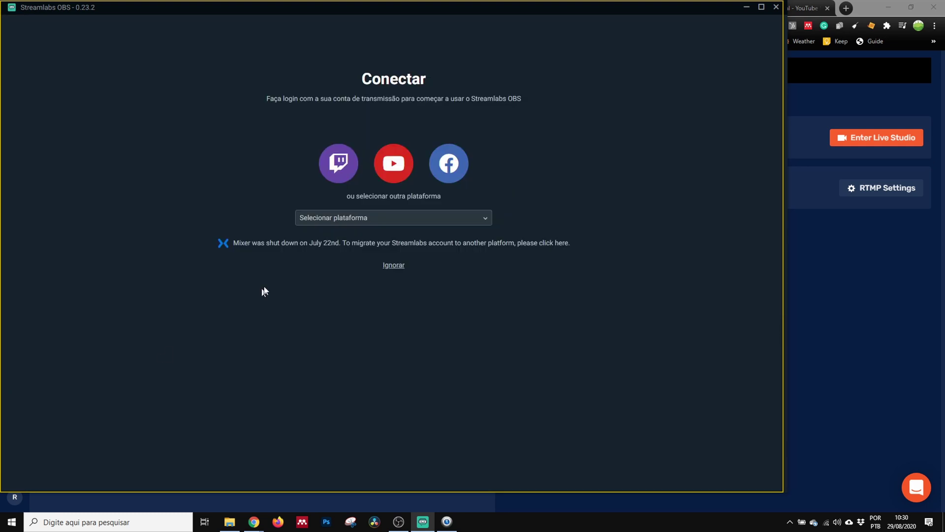
left_click(392, 164)
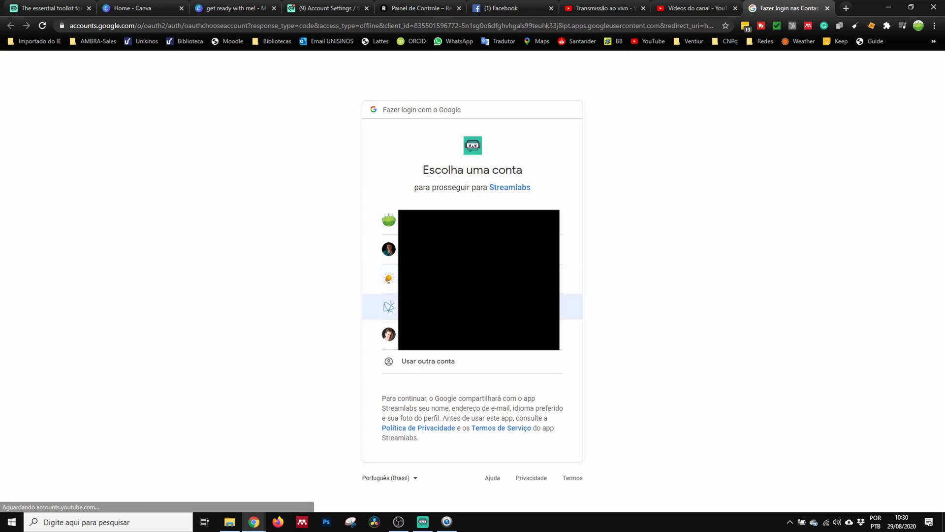
left_click(388, 306)
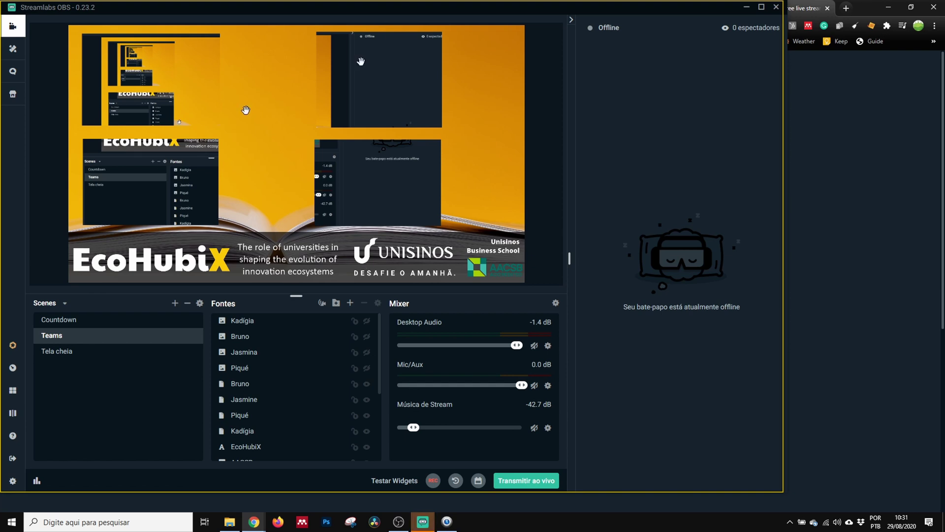
View the Countdown, Tela cheia and Teams scenes of the EcoHubiX event and the Tiled.png video-call image in Chrome.
left_click(64, 321)
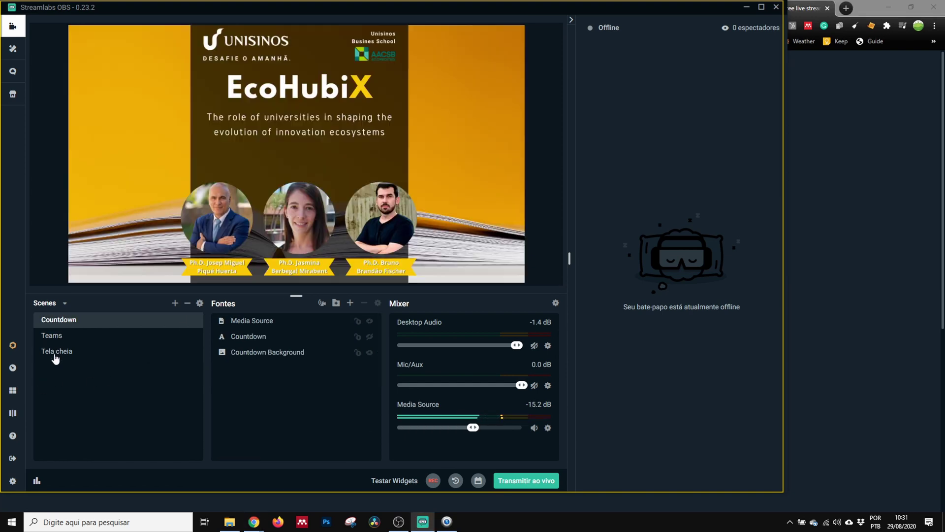
left_click(57, 353)
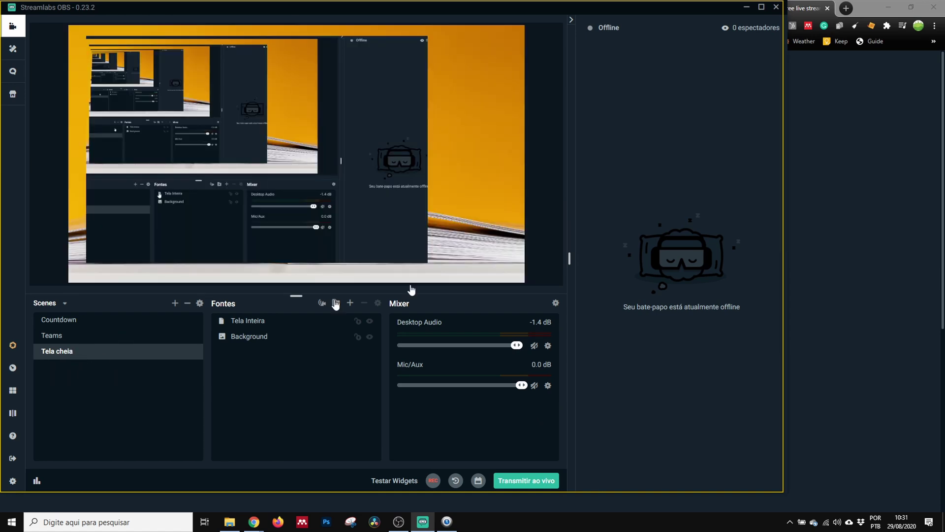
mouse_move(253, 521)
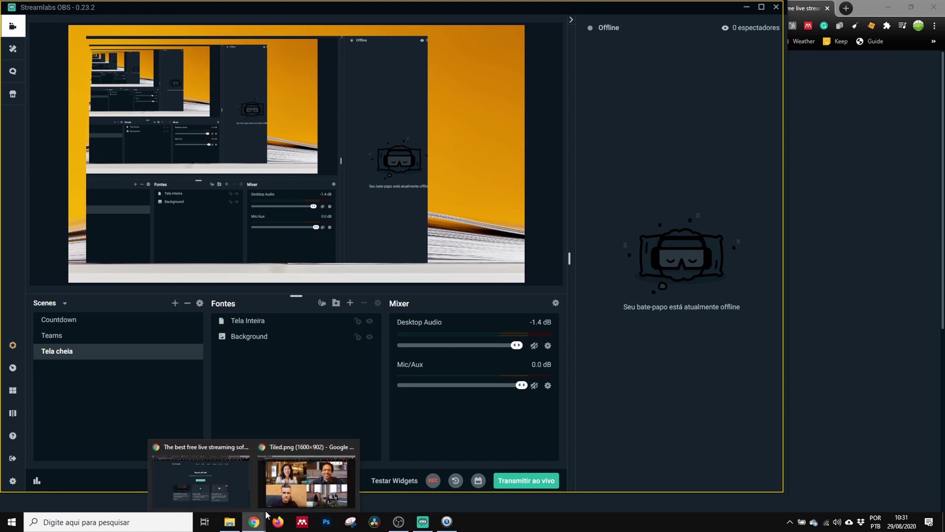
left_click(309, 483)
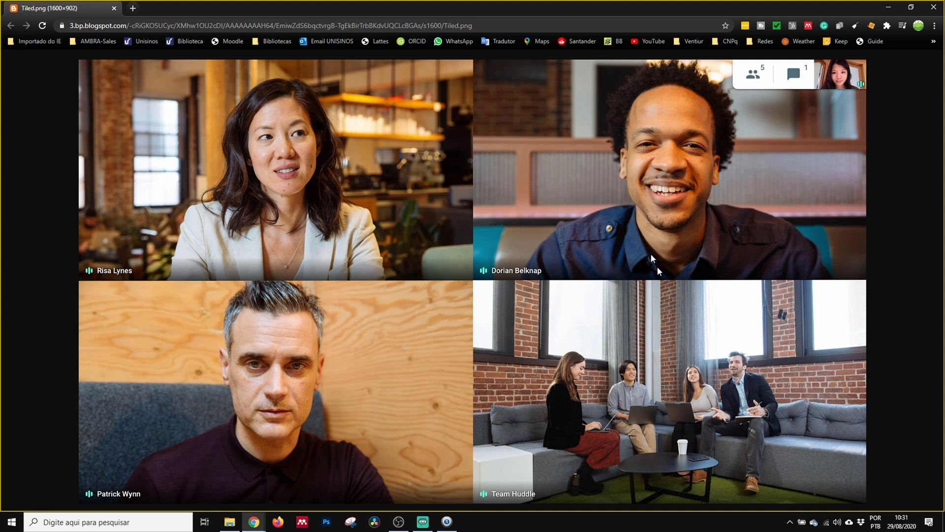
left_click(423, 522)
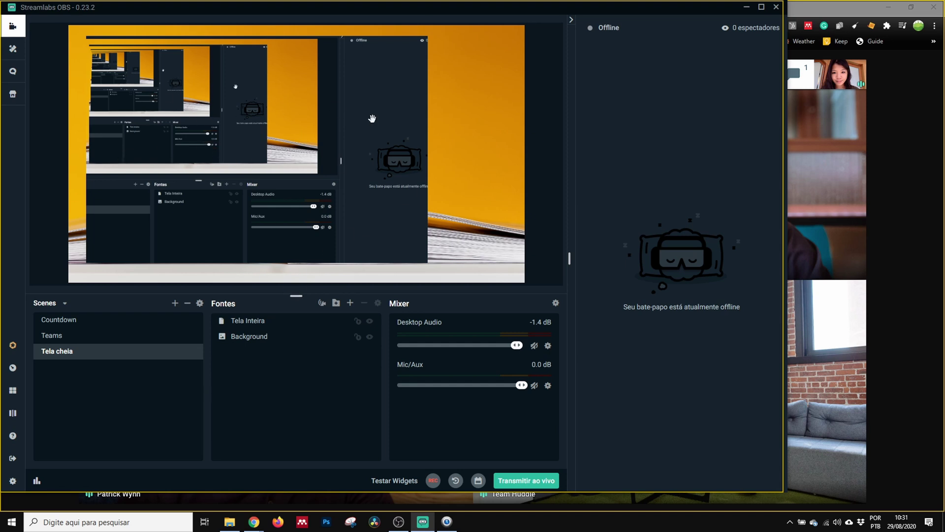
left_click(54, 339)
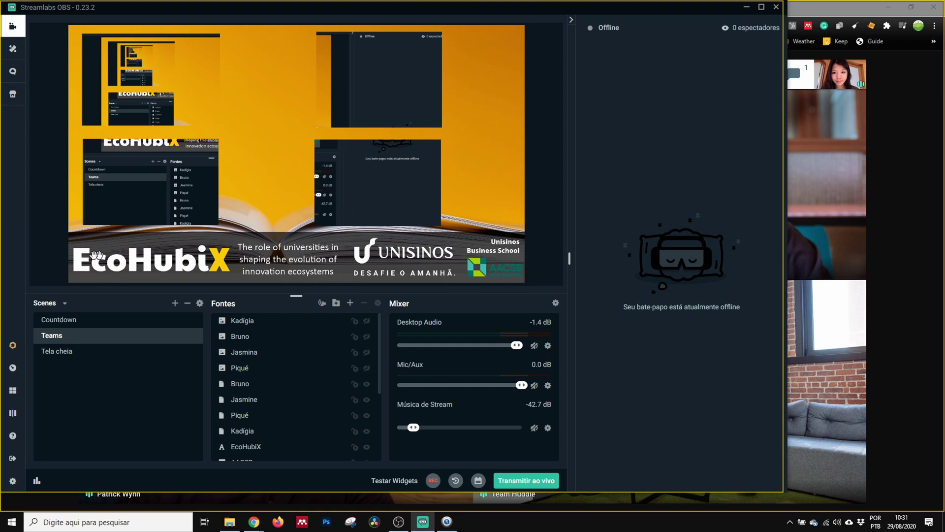
Examine the lower sources of the Teams scene, selecting the Transparência overlay, the Background and the Música de Stream source.
scroll(296, 358, "down", 5)
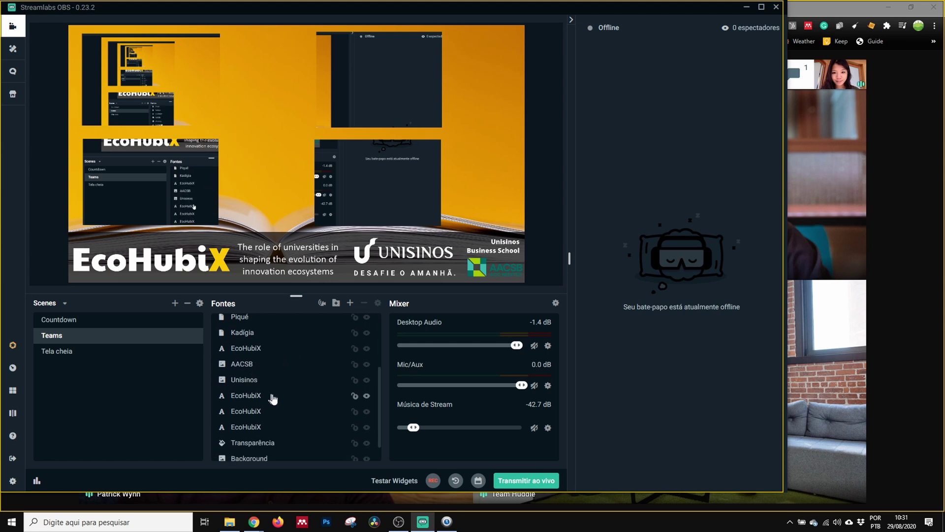
scroll(276, 396, "down", 2)
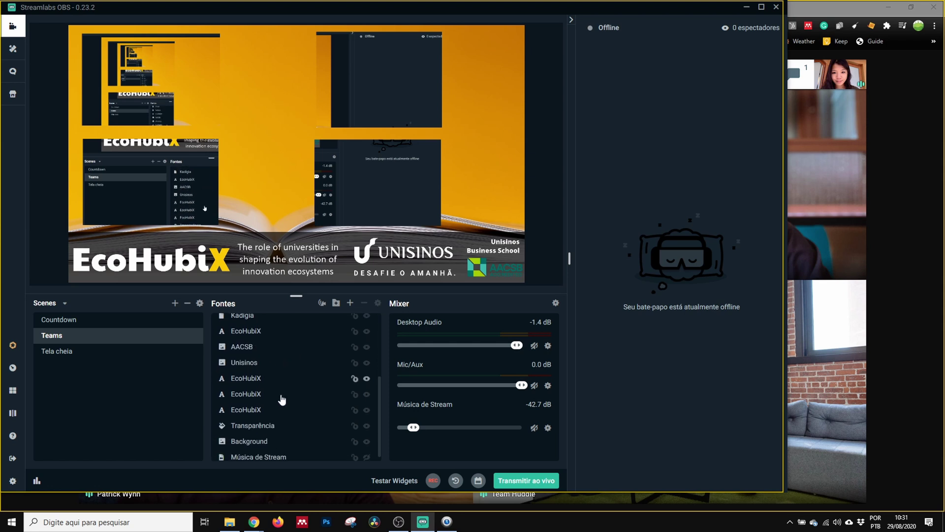
left_click(245, 420)
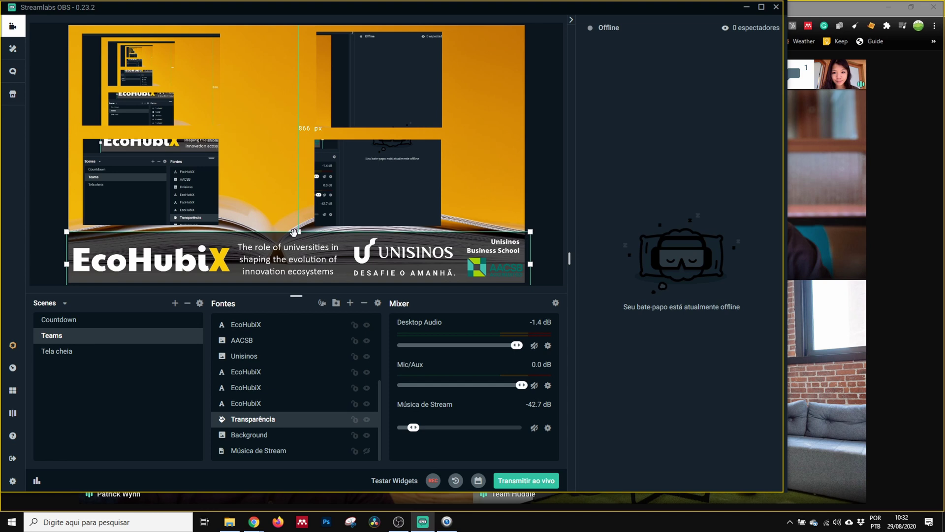
mouse_move(299, 231)
left_mouse_down()
mouse_move(298, 220)
mouse_move(299, 232)
left_mouse_up()
mouse_move(299, 232)
left_mouse_down()
mouse_move(302, 99)
mouse_move(297, 232)
left_mouse_up()
mouse_move(530, 231)
left_mouse_down()
mouse_move(536, 217)
mouse_move(419, 194)
mouse_move(520, 192)
mouse_move(531, 231)
left_mouse_up()
left_click(244, 439)
left_click(260, 450)
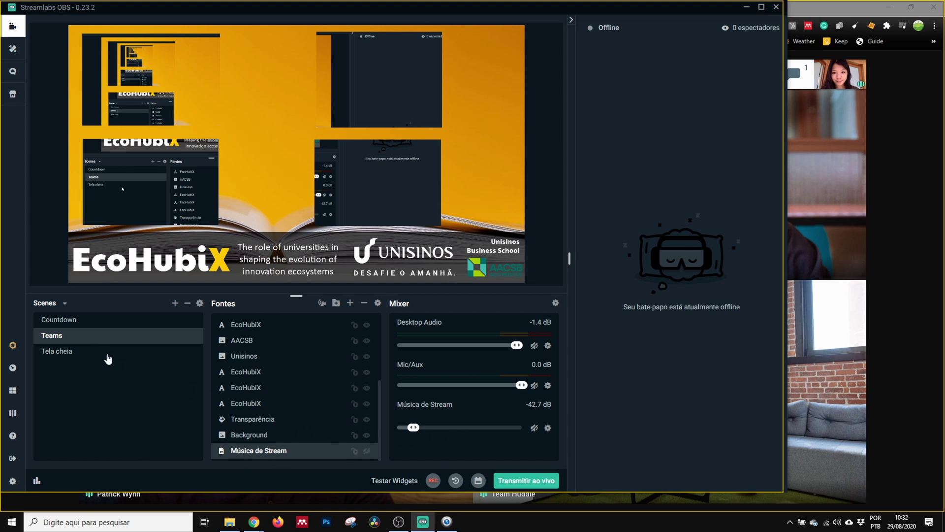
Check the Countdown scene with its Media Source audio, and return to the Teams scene to review its sources.
left_click(67, 320)
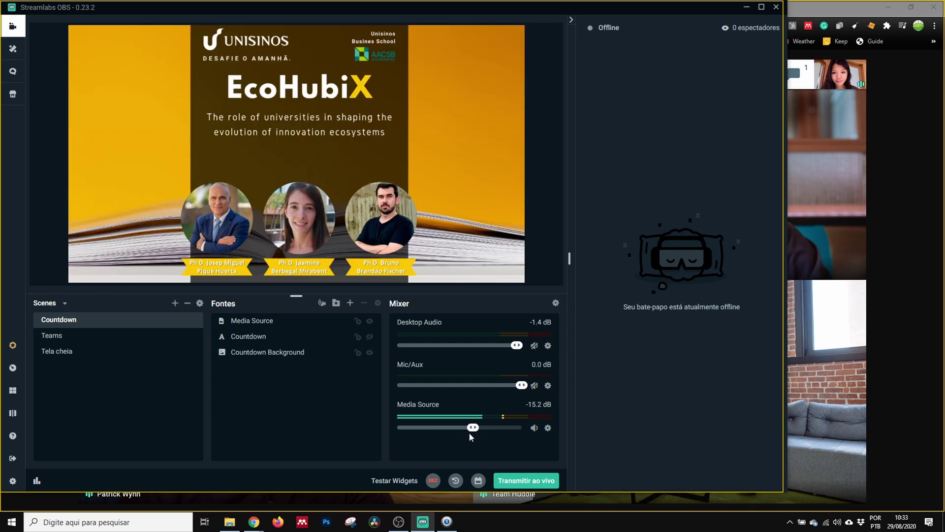
left_click(58, 338)
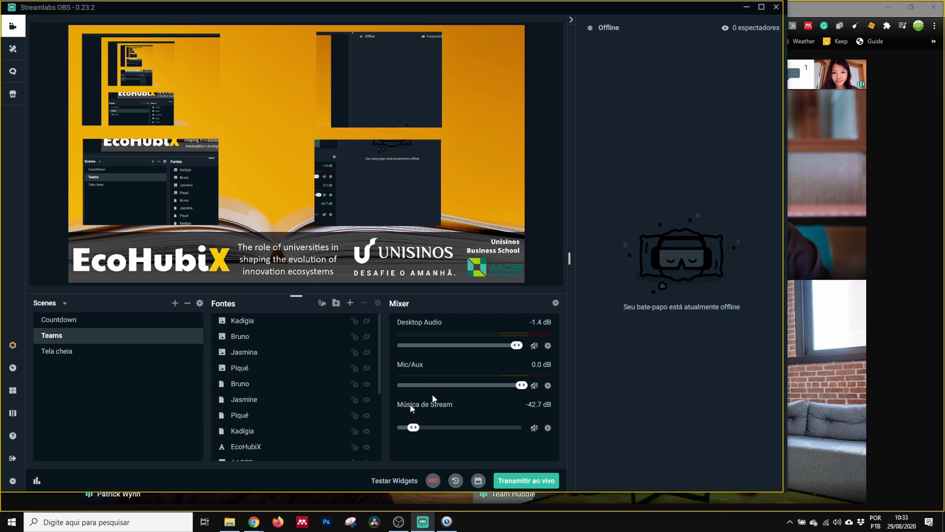
scroll(318, 371, "down", 3)
scroll(318, 371, "up", 3)
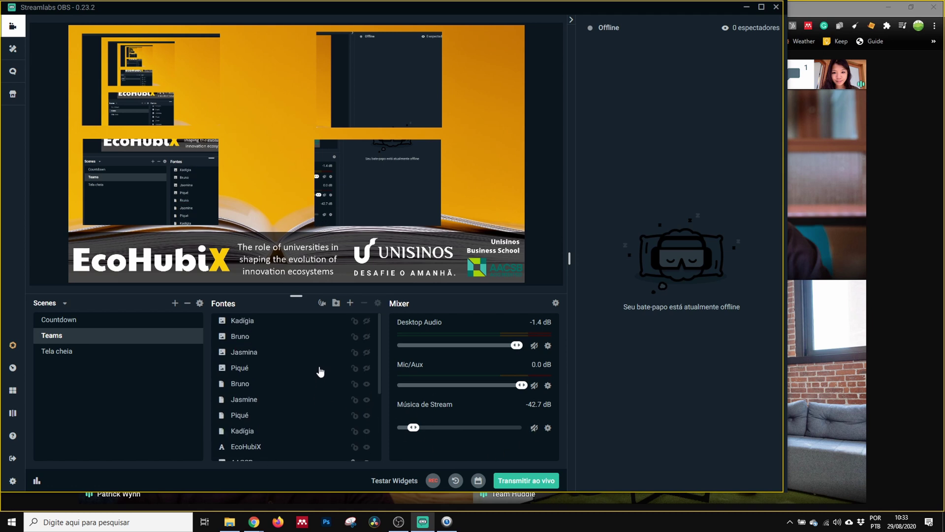
Make the four speakers' name banner images visible in the Teams scene.
left_click(345, 336)
left_click(366, 337)
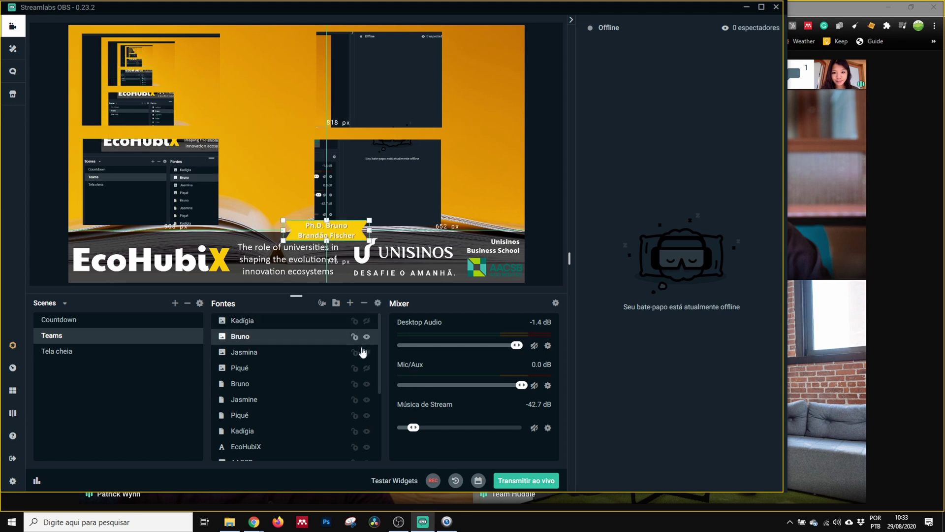
left_click(366, 352)
left_click(367, 368)
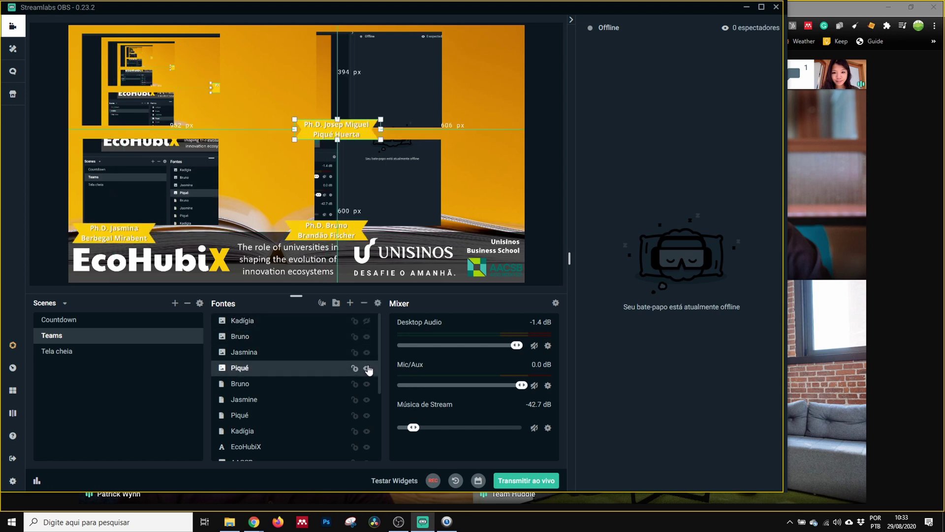
left_click(366, 321)
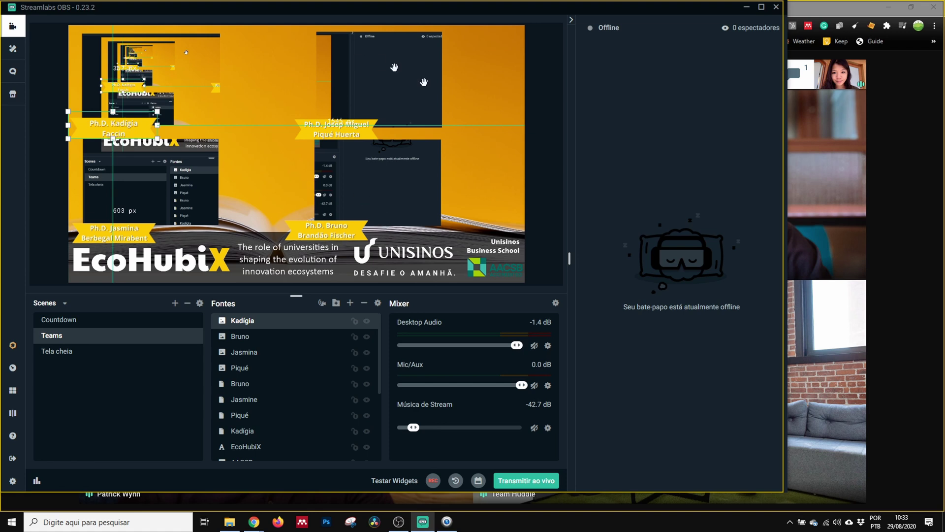
left_click(64, 334)
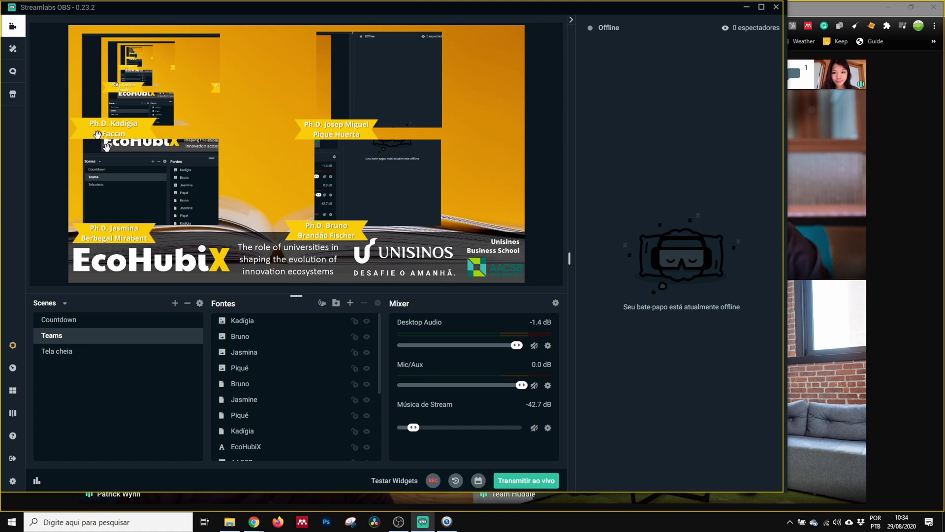
Hide all four speakers' name banner images in the Teams scene.
left_click(367, 368)
left_click(367, 353)
left_click(367, 337)
left_click(367, 321)
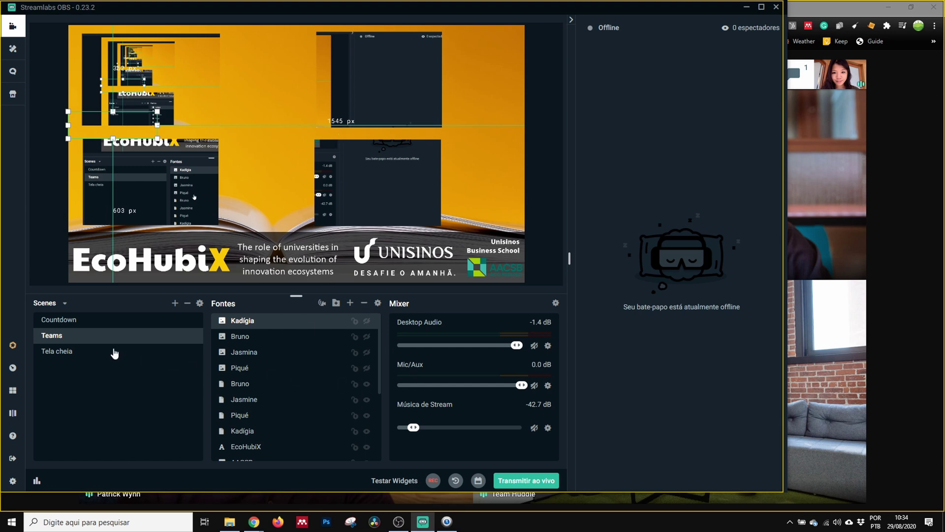
View the Tela cheia scene, then return to Teams and show only the name banner of the upper-left participant.
left_click(75, 351)
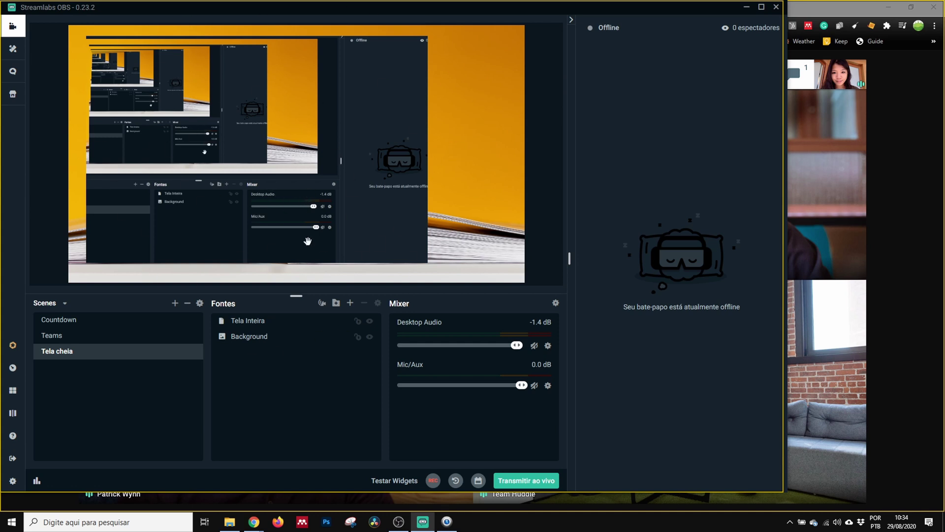
left_click(54, 339)
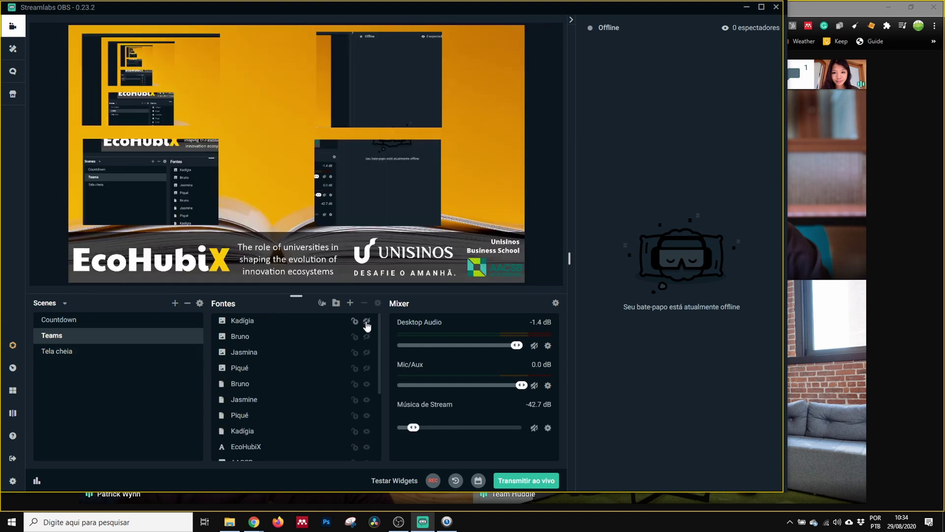
left_click(366, 321)
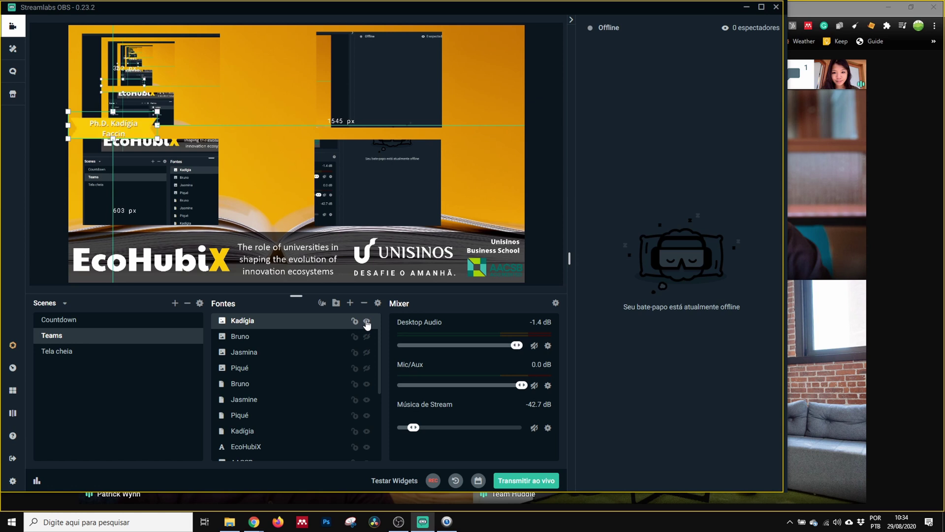